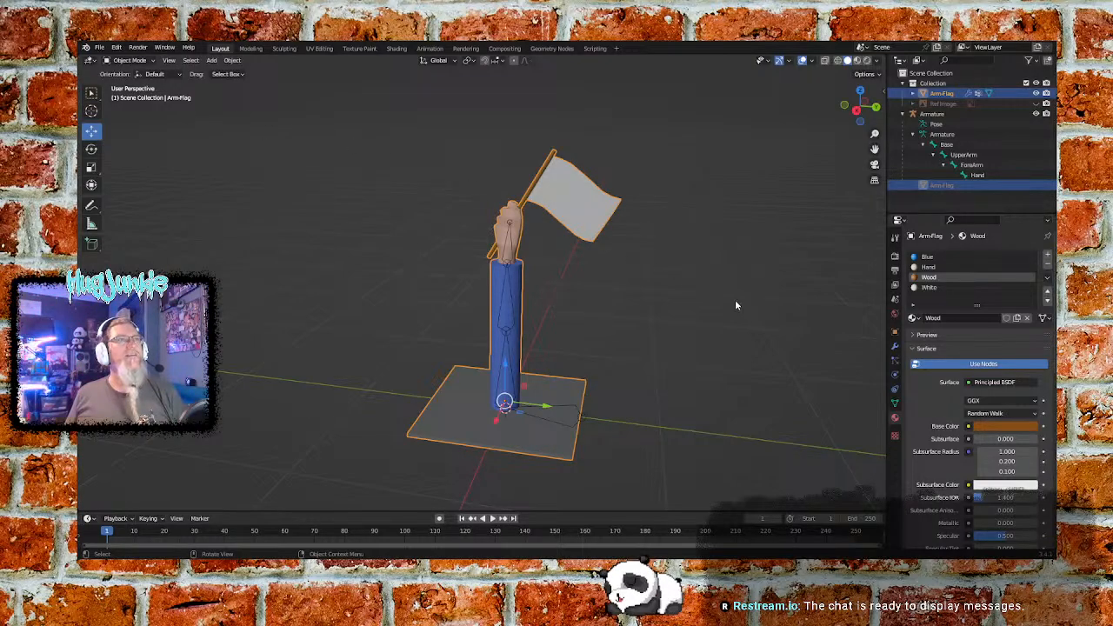
- Unlink the White, Wood, Hand and Blue materials from the Arm-Flag object's material slots
{"action": "left_click", "coordinate": [936, 287]}
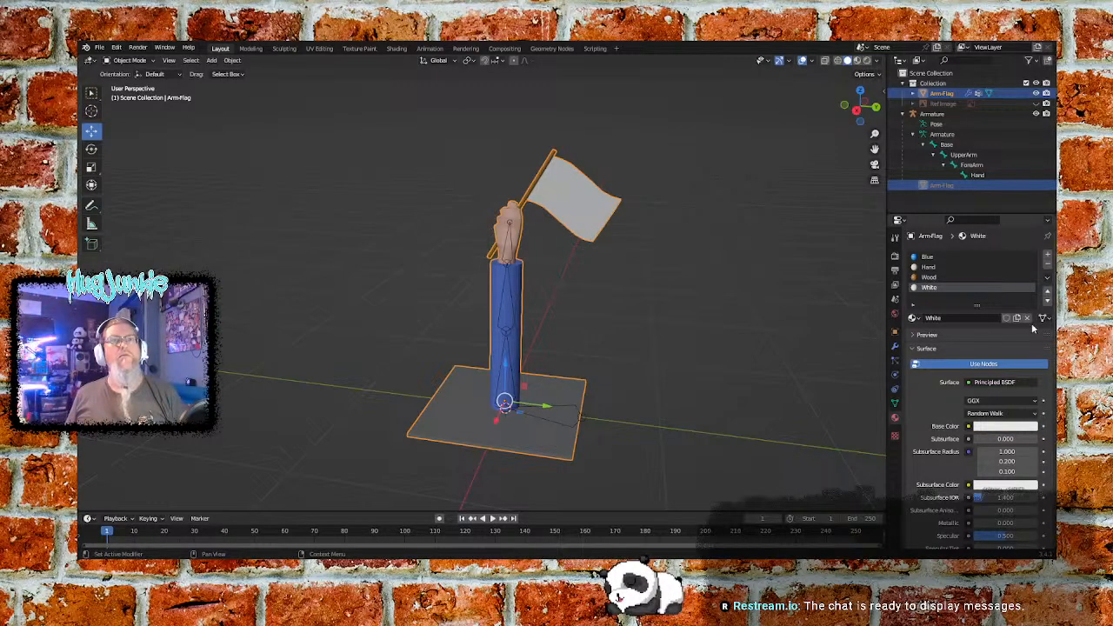
{"action": "left_click", "coordinate": [1026, 317]}
{"action": "left_click", "coordinate": [946, 278]}
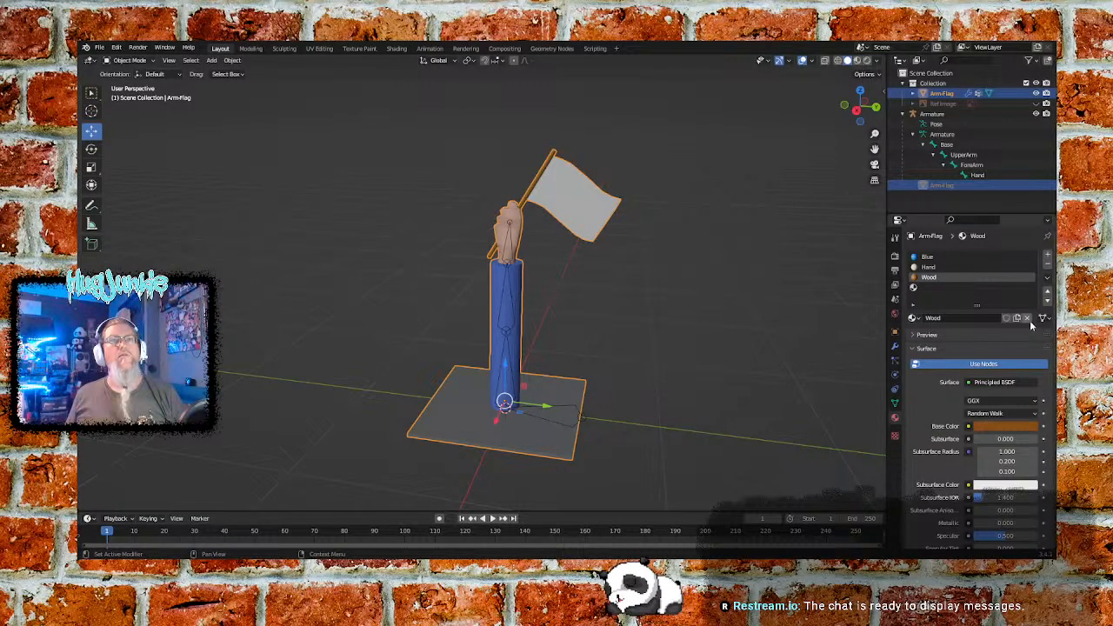
{"action": "left_click", "coordinate": [1029, 318]}
{"action": "left_click", "coordinate": [934, 267]}
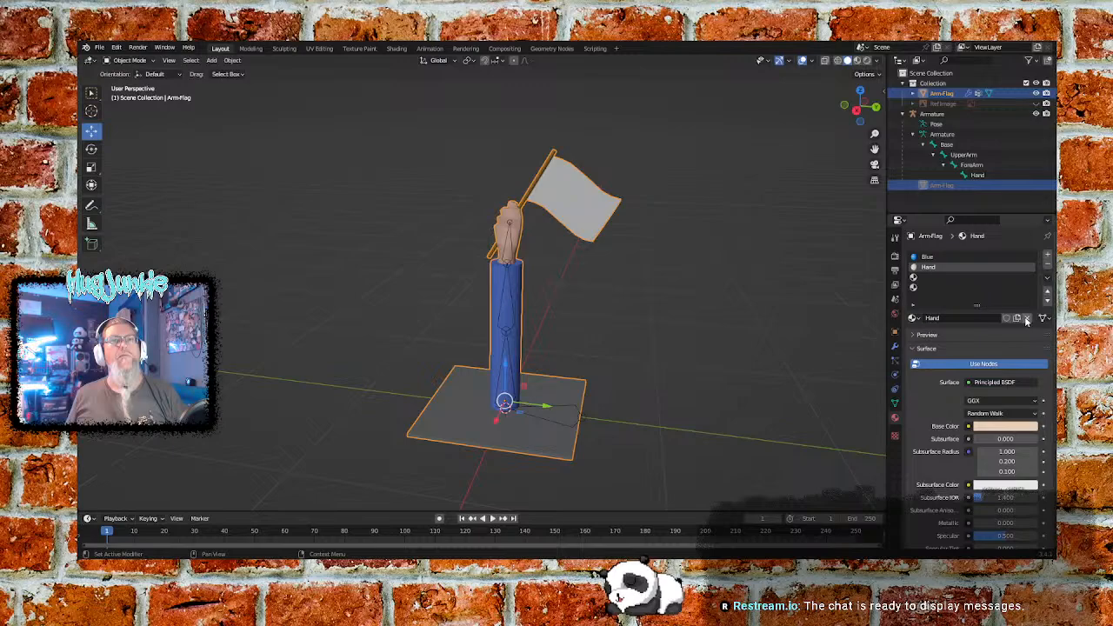
{"action": "left_click", "coordinate": [1028, 317]}
{"action": "left_click", "coordinate": [959, 257]}
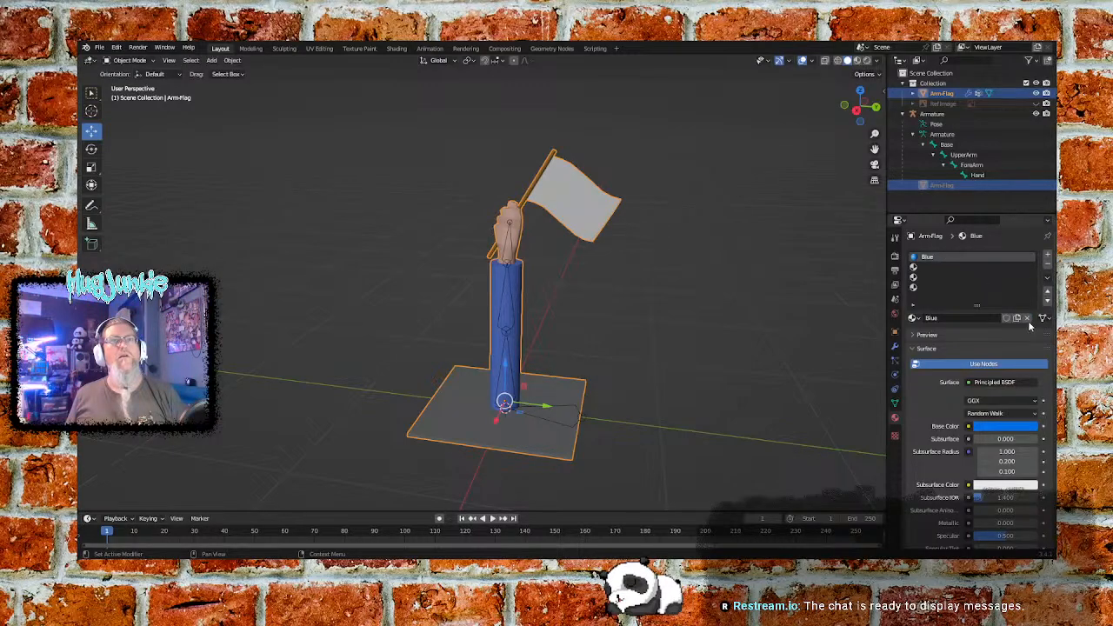
{"action": "left_click", "coordinate": [1027, 318]}
- Remove all the emptied material slots from the Arm-Flag object
{"action": "left_click", "coordinate": [942, 287]}
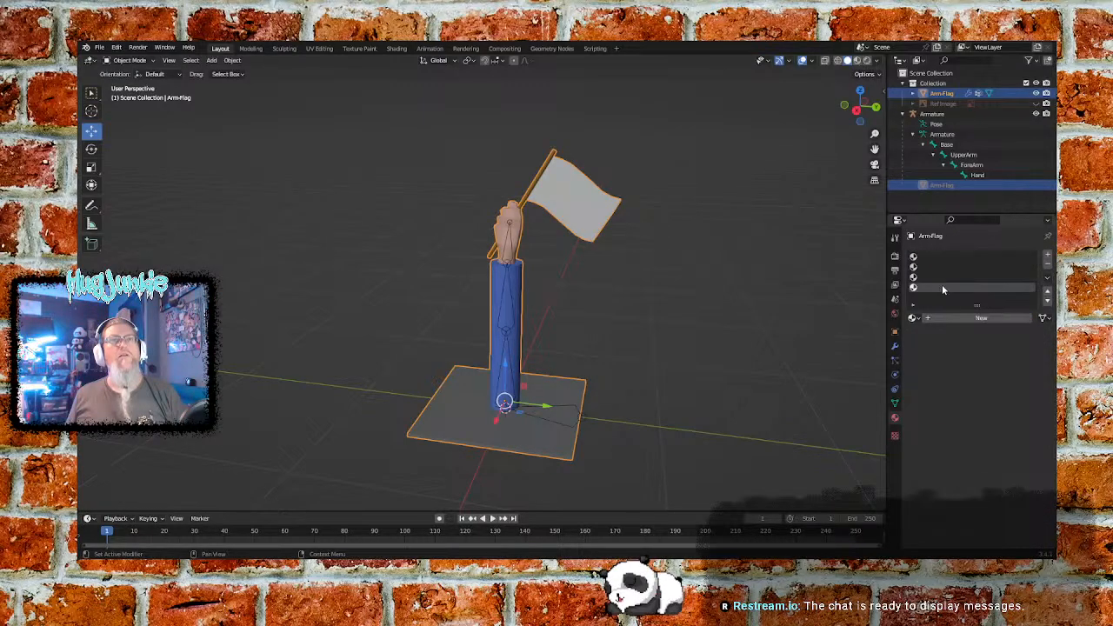
{"action": "left_click", "coordinate": [1047, 263]}
{"action": "left_click", "coordinate": [1047, 263]}
{"action": "left_click", "coordinate": [1048, 264]}
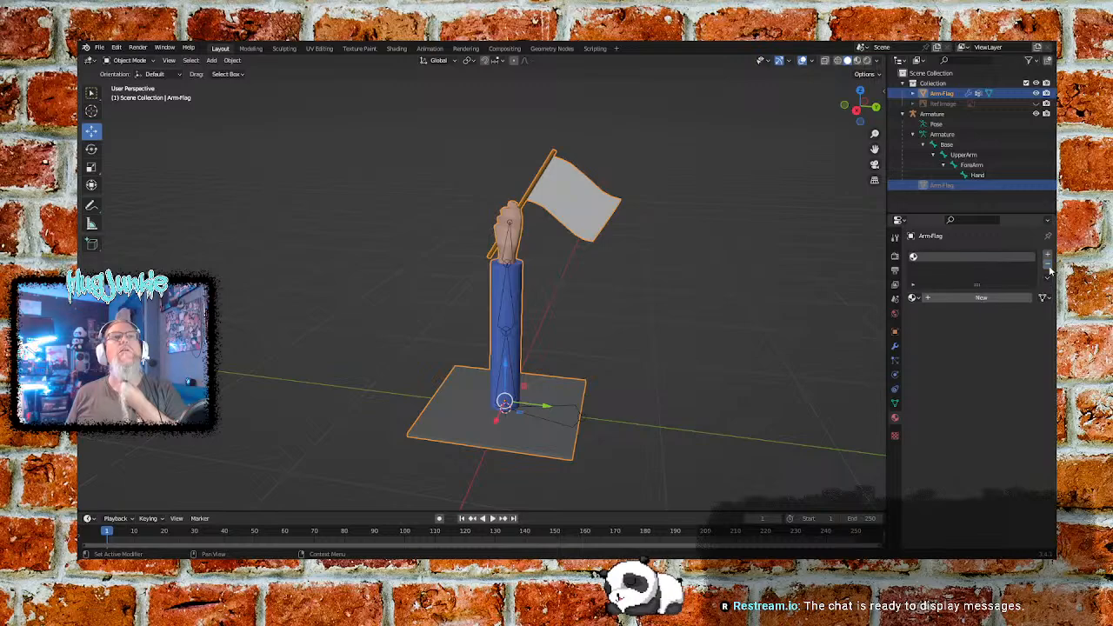
{"action": "left_click", "coordinate": [1048, 263]}
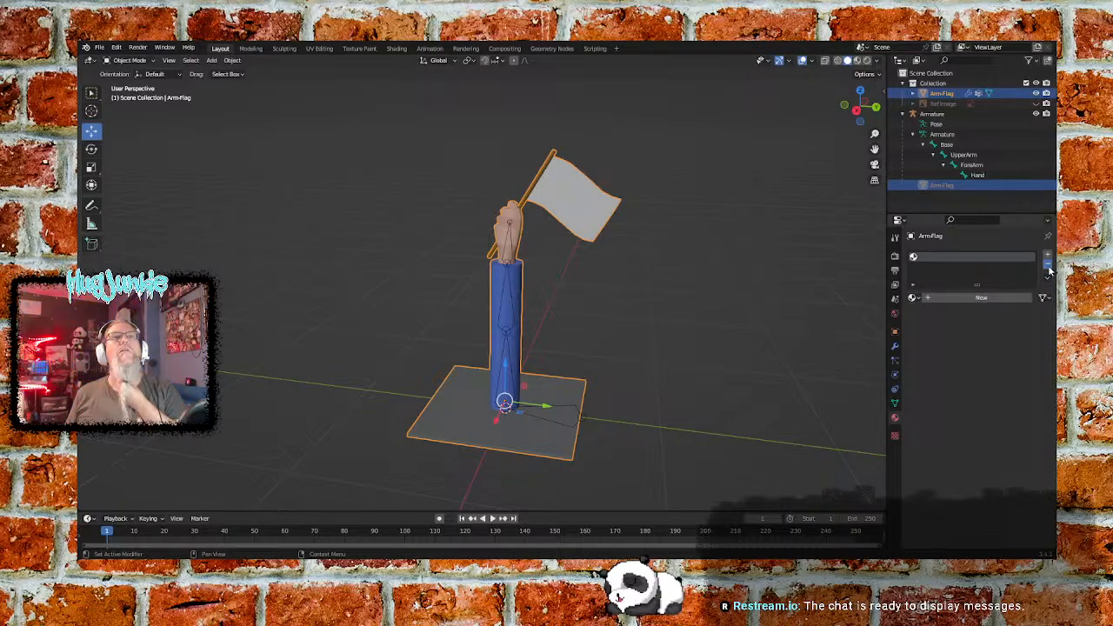
{"action": "left_click", "coordinate": [624, 303]}
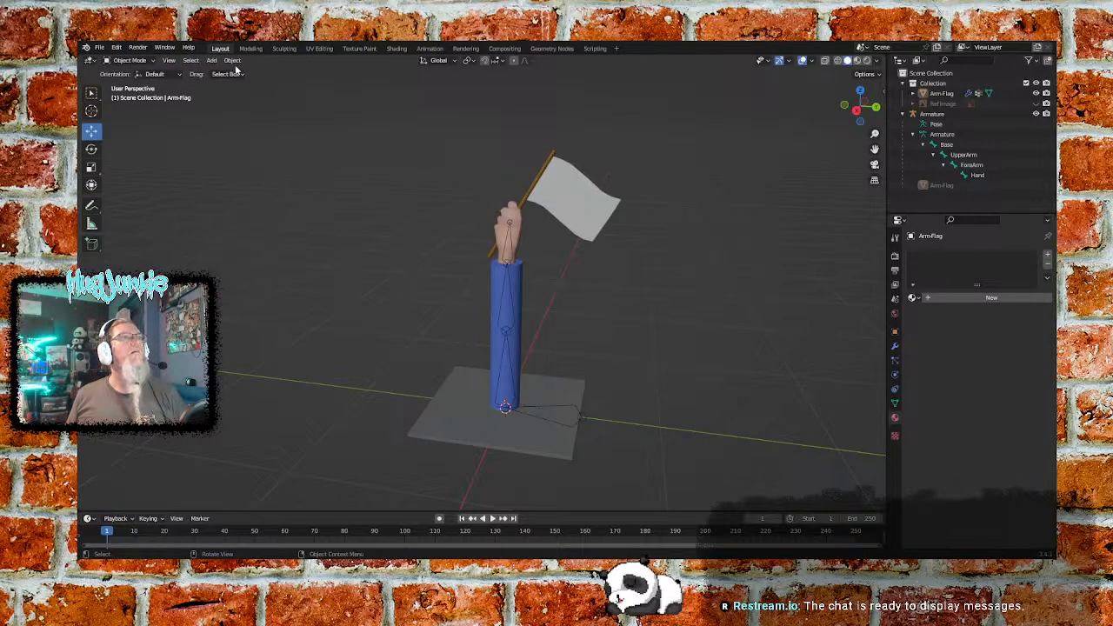
{"action": "left_click", "coordinate": [153, 61]}
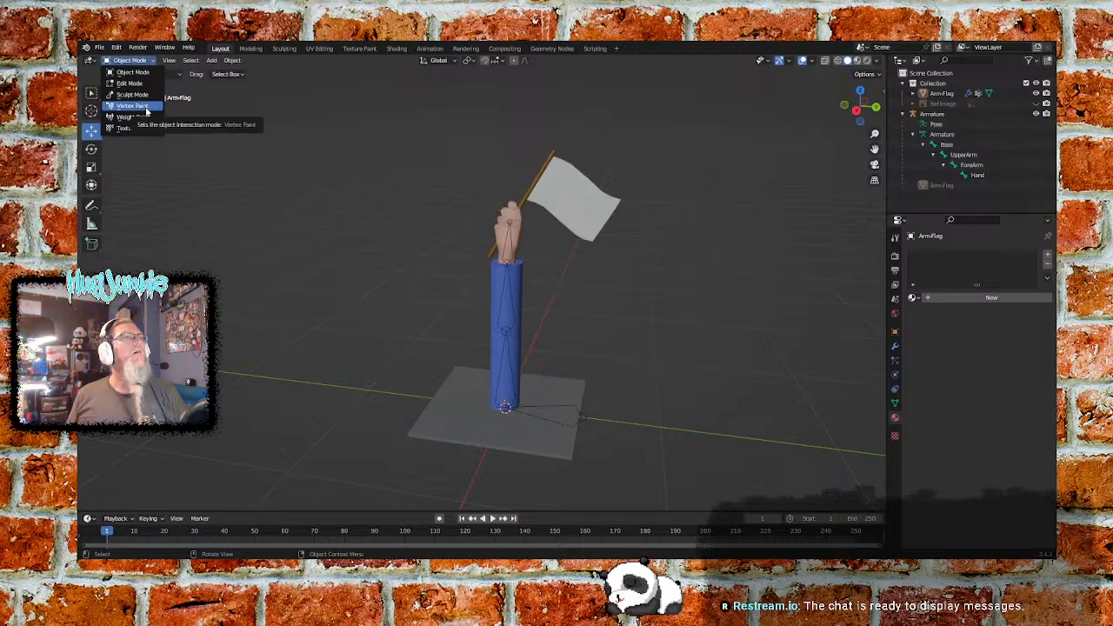
{"action": "left_click", "coordinate": [130, 71]}
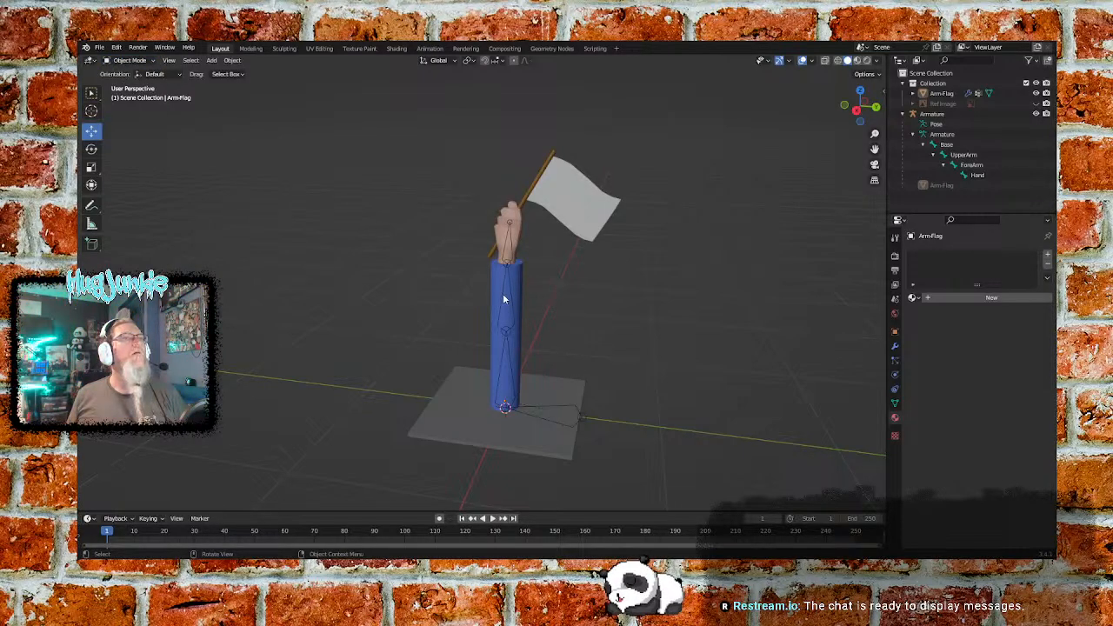
{"action": "left_click", "coordinate": [503, 299]}
{"action": "left_click", "coordinate": [152, 61]}
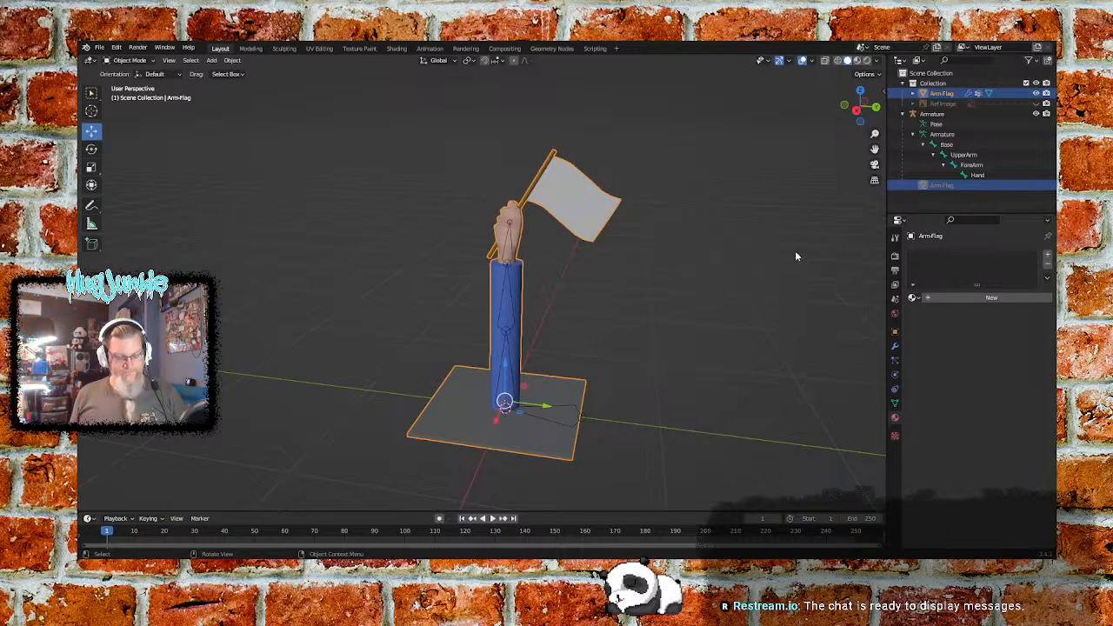
{"action": "right_click", "coordinate": [521, 302]}
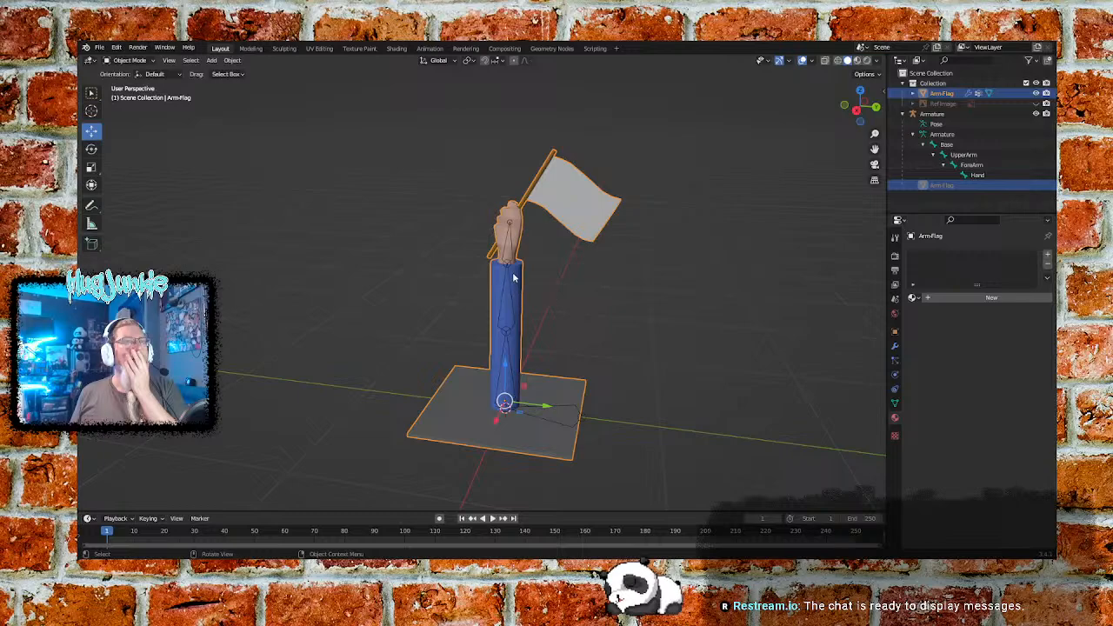
{"action": "left_click", "coordinate": [319, 49]}
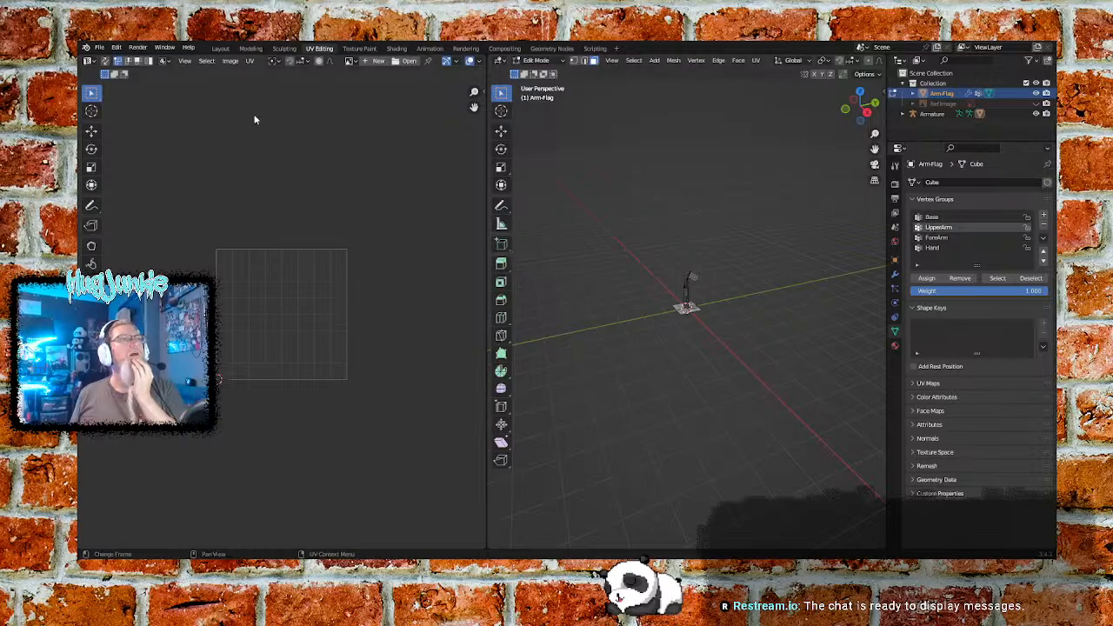
{"action": "left_click", "coordinate": [220, 49]}
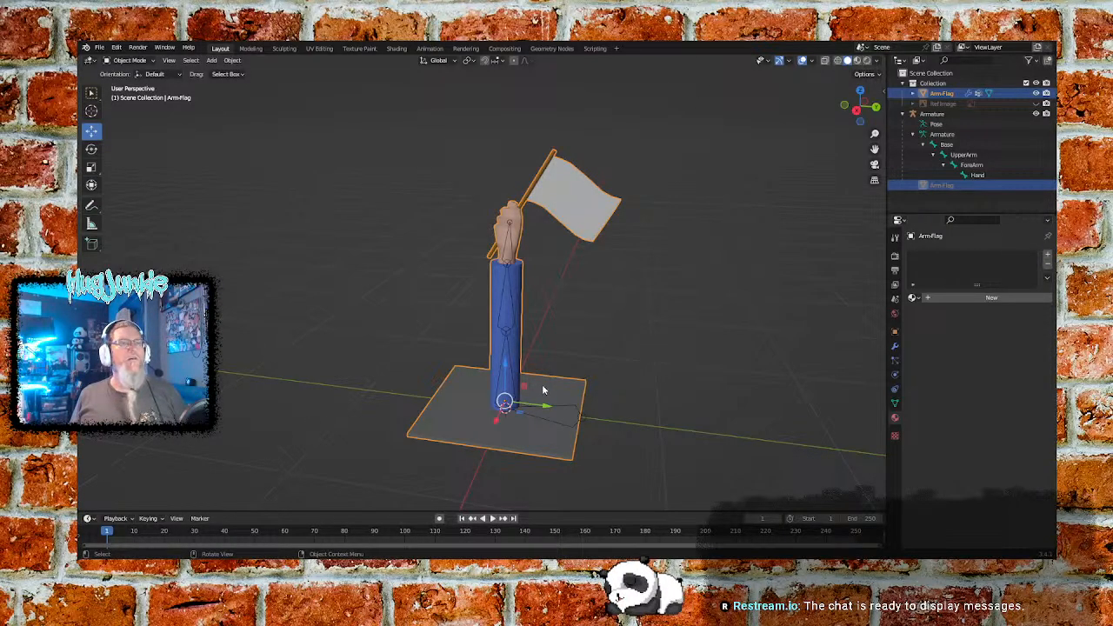
- Enter Edit Mode on the Arm-Flag mesh and switch to edge selection near the base of the blue sleeve
{"action": "left_click", "coordinate": [142, 62]}
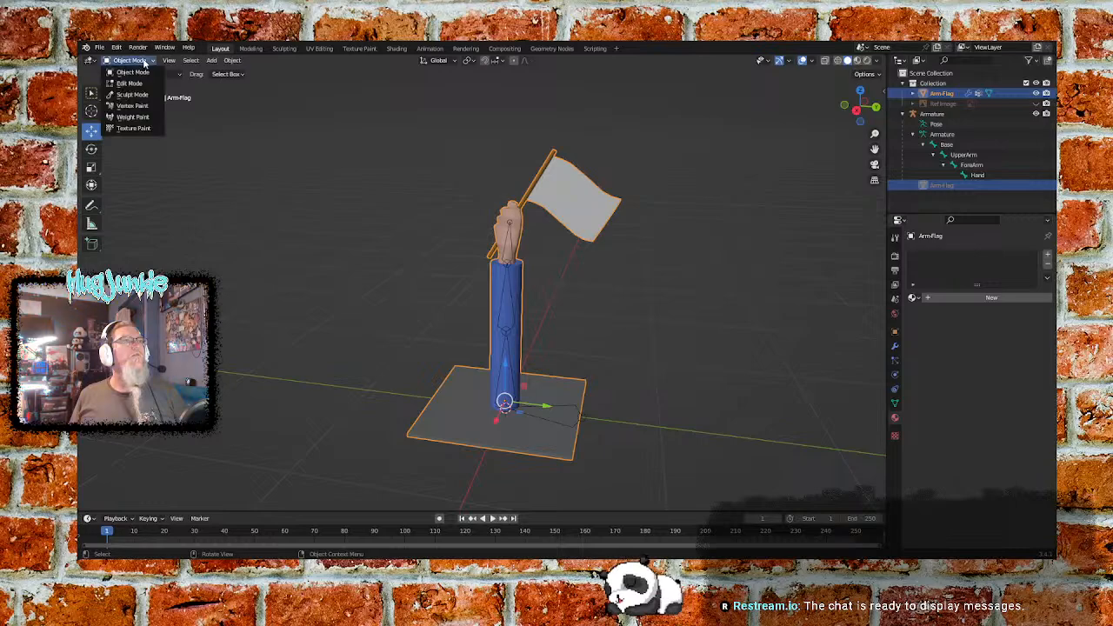
{"action": "left_click", "coordinate": [128, 82]}
{"action": "scroll", "coordinate": [576, 341], "scroll_direction": "up", "scroll_amount": 4}
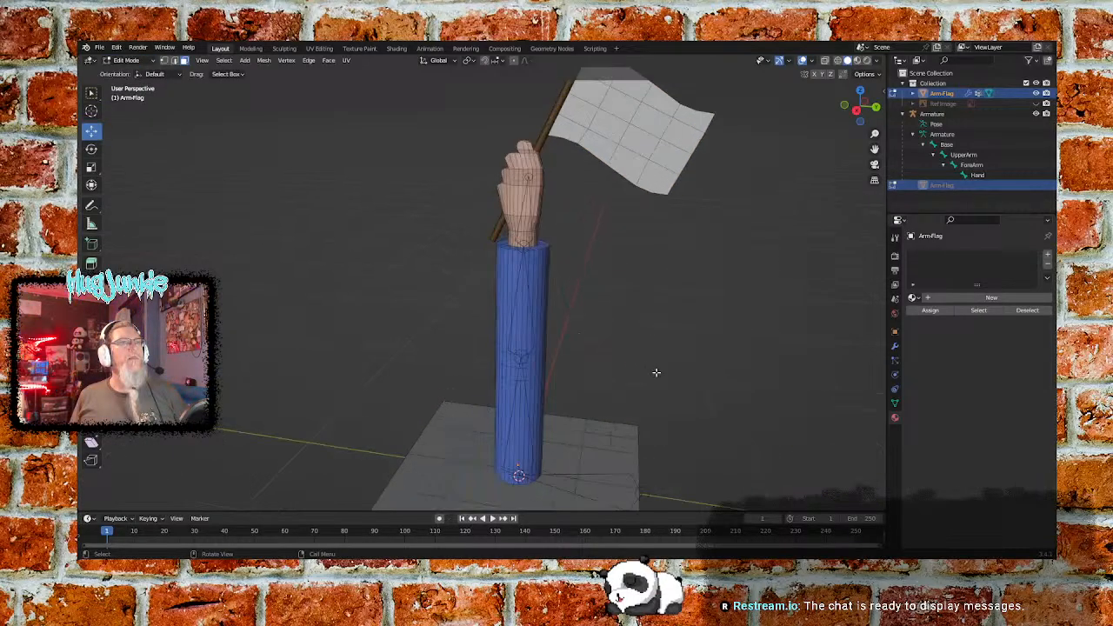
{"action": "middle_click_drag", "start_coordinate": [683, 401], "coordinate": [624, 236], "text": "shift"}
{"action": "scroll", "coordinate": [583, 327], "scroll_direction": "up", "scroll_amount": 3}
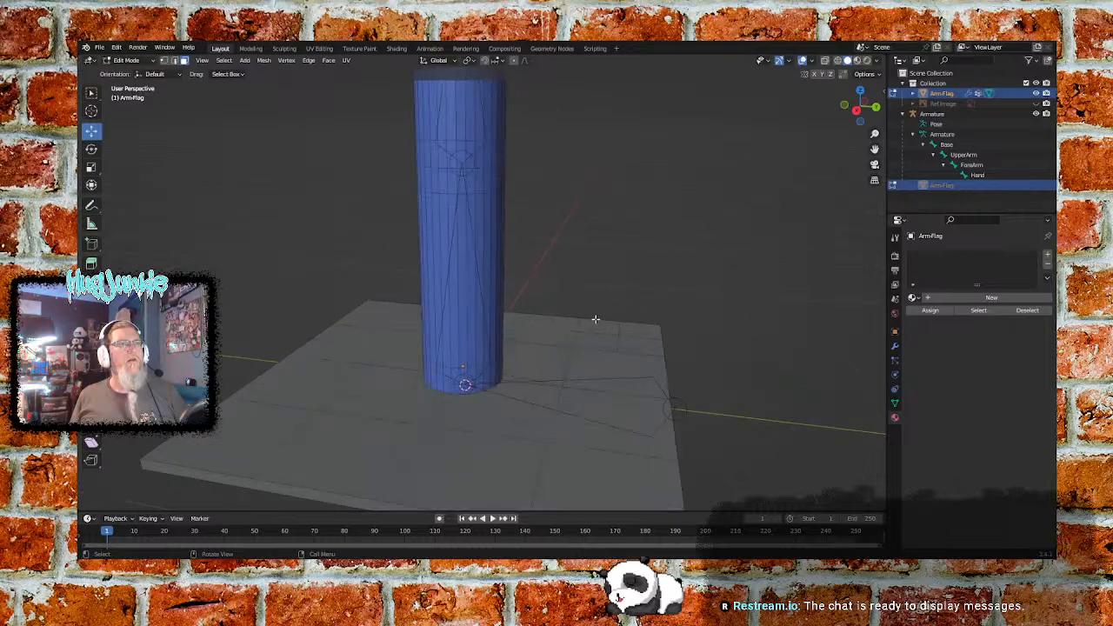
{"action": "middle_click_drag", "start_coordinate": [646, 301], "coordinate": [566, 343]}
{"action": "scroll", "coordinate": [563, 344], "scroll_direction": "up", "scroll_amount": 2}
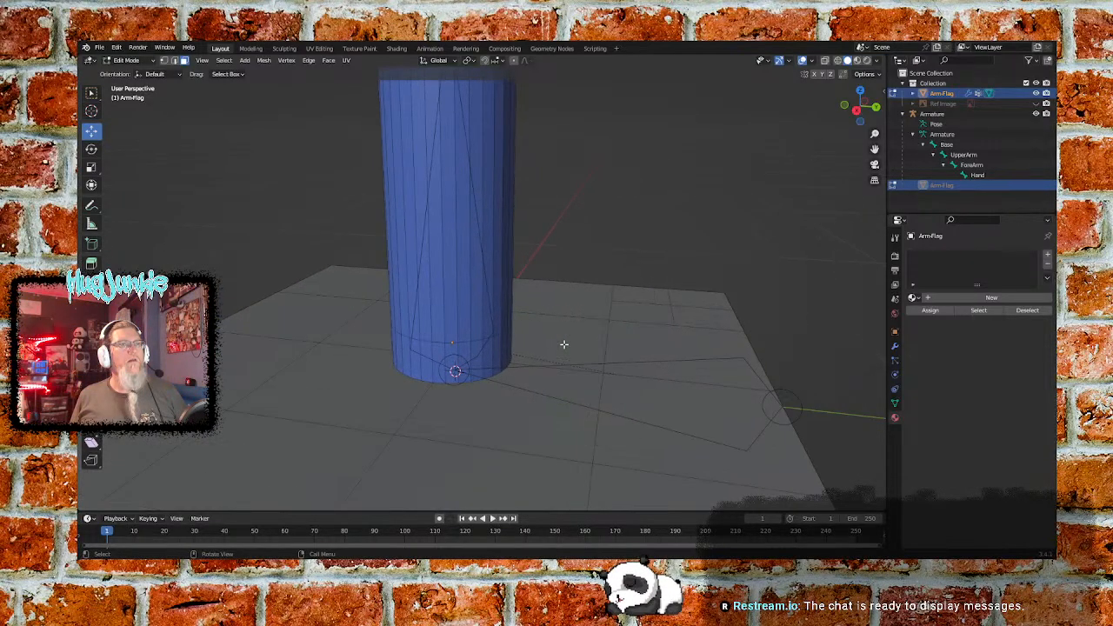
{"action": "scroll", "coordinate": [563, 345], "scroll_direction": "up", "scroll_amount": 1}
{"action": "left_click", "coordinate": [174, 61]}
- Select the ring of edges around the blue sleeve's bottom rim, where it meets the base plate, and mark it as a seam
{"action": "left_click", "coordinate": [435, 393]}
{"action": "mouse_move", "coordinate": [586, 339]}
{"action": "middle_mouse_down"}
{"action": "mouse_move", "coordinate": [538, 343]}
{"action": "mouse_move", "coordinate": [579, 345]}
{"action": "mouse_move", "coordinate": [569, 348]}
{"action": "middle_mouse_up"}
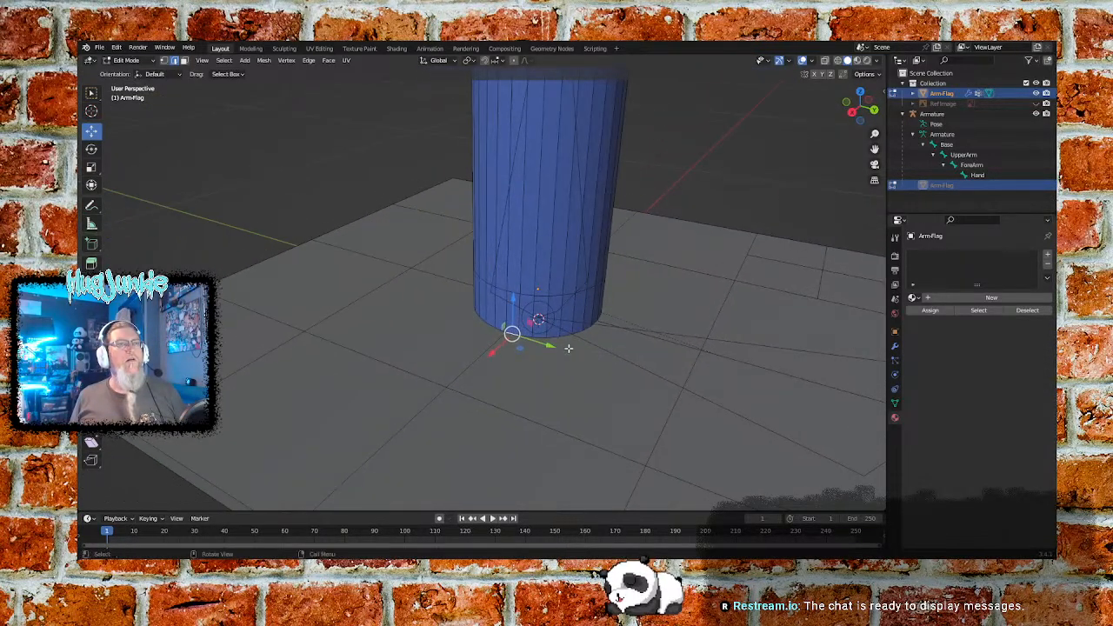
{"action": "middle_click_drag", "start_coordinate": [663, 301], "coordinate": [818, 328], "text": "shift"}
{"action": "middle_click_drag", "start_coordinate": [561, 345], "coordinate": [384, 336], "text": "shift"}
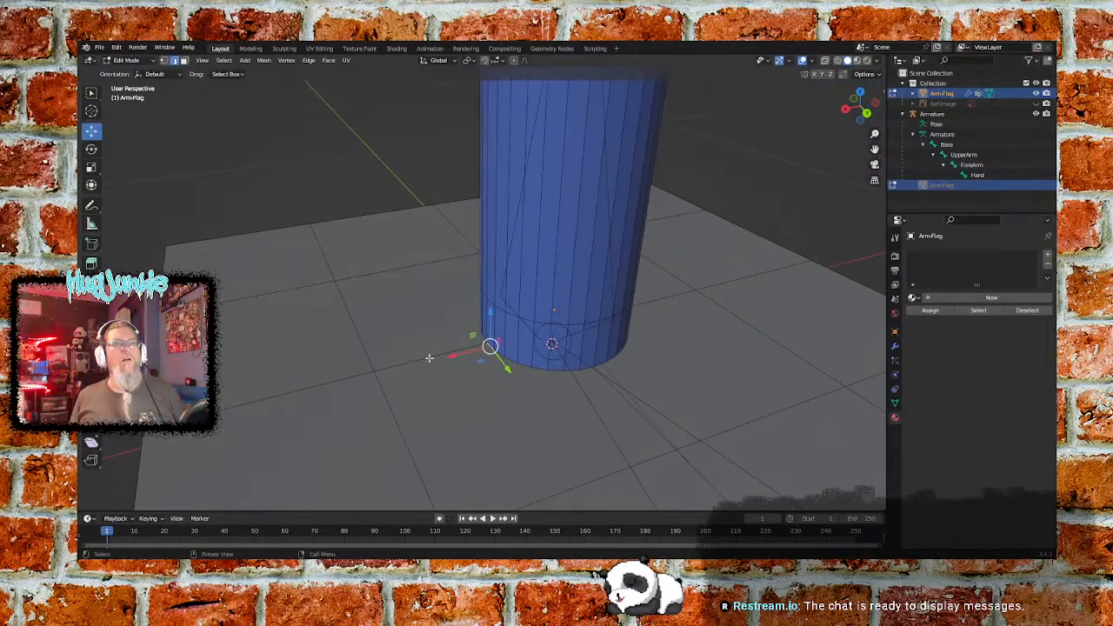
{"action": "left_click", "coordinate": [611, 358], "text": "ctrl"}
{"action": "middle_click_drag", "start_coordinate": [615, 360], "coordinate": [434, 216]}
{"action": "middle_click_drag", "start_coordinate": [736, 381], "coordinate": [536, 345], "text": "shift"}
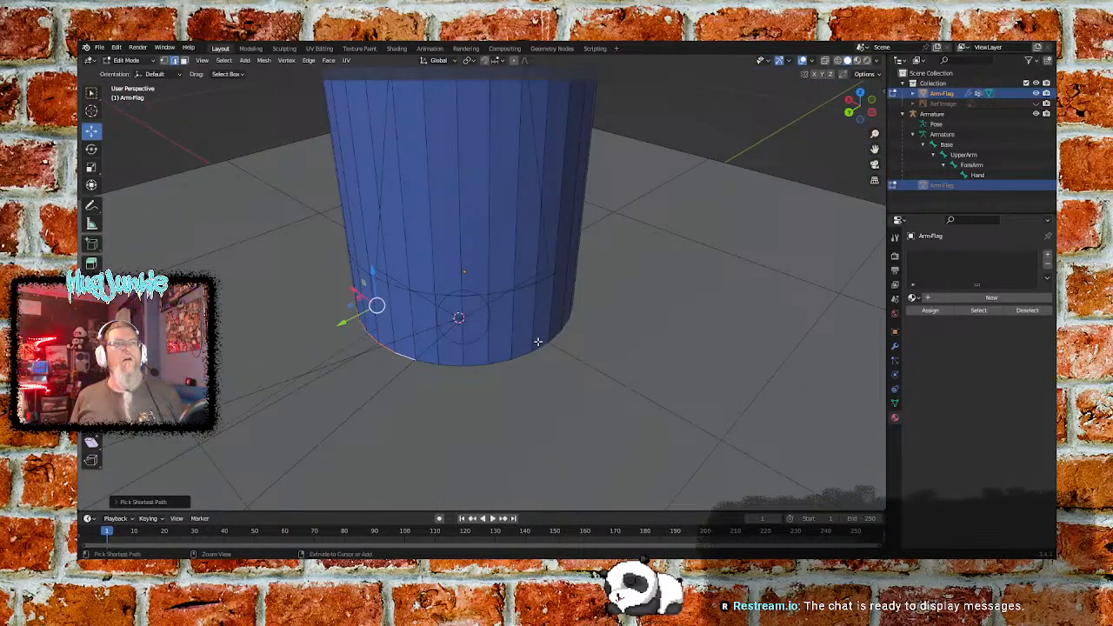
{"action": "left_click", "coordinate": [539, 346], "text": "ctrl"}
{"action": "middle_click_drag", "start_coordinate": [684, 340], "coordinate": [581, 345]}
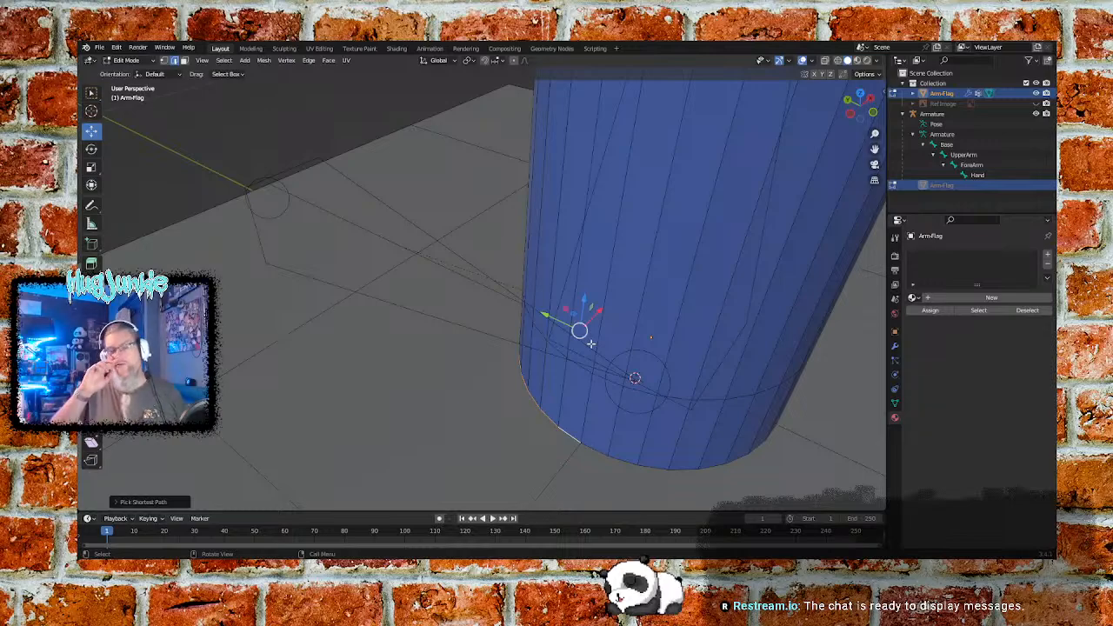
{"action": "middle_click_drag", "start_coordinate": [747, 401], "coordinate": [523, 275]}
{"action": "left_click", "coordinate": [531, 309], "text": "ctrl"}
{"action": "middle_click_drag", "start_coordinate": [683, 304], "coordinate": [650, 271]}
{"action": "left_click", "coordinate": [683, 377], "text": "ctrl"}
{"action": "middle_click_drag", "start_coordinate": [684, 375], "coordinate": [789, 397]}
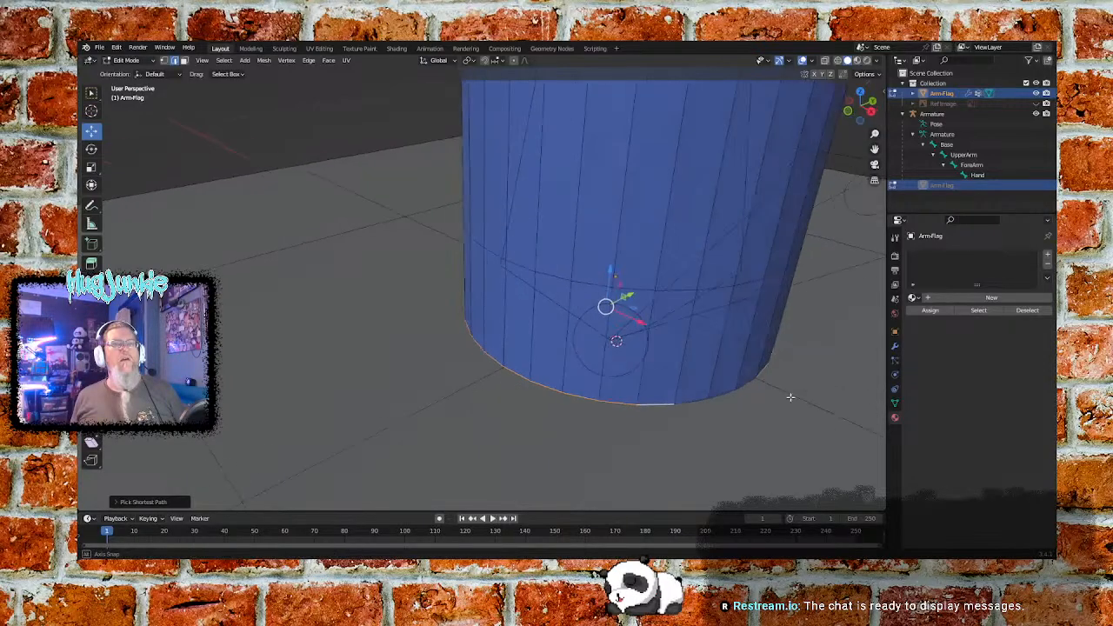
{"action": "left_click", "coordinate": [731, 427], "text": "ctrl"}
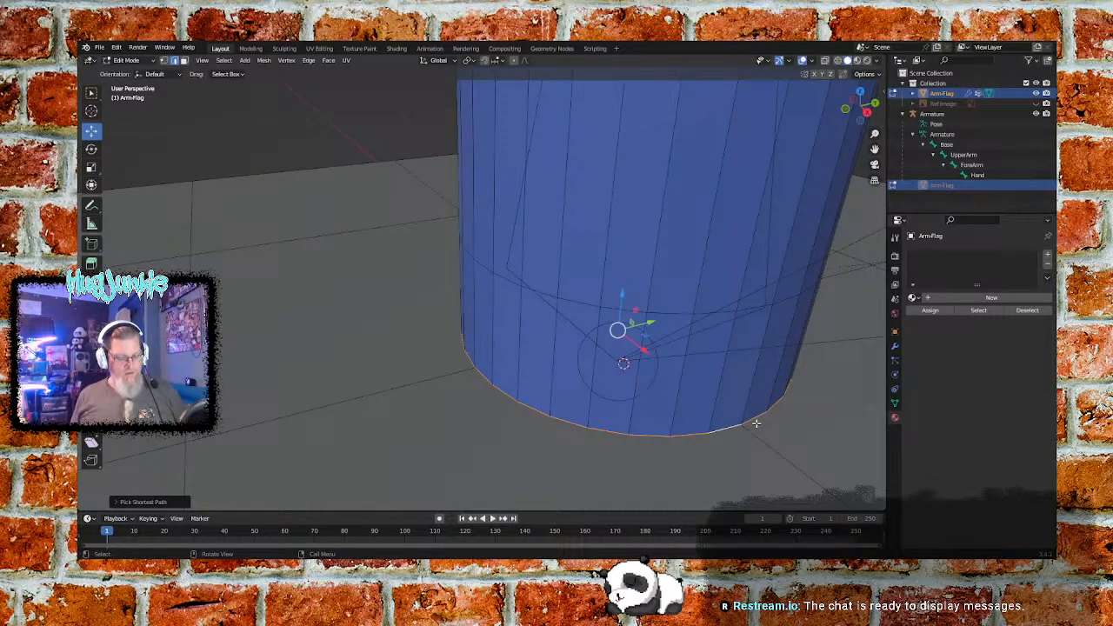
{"action": "key", "text": "ctrl+e"}
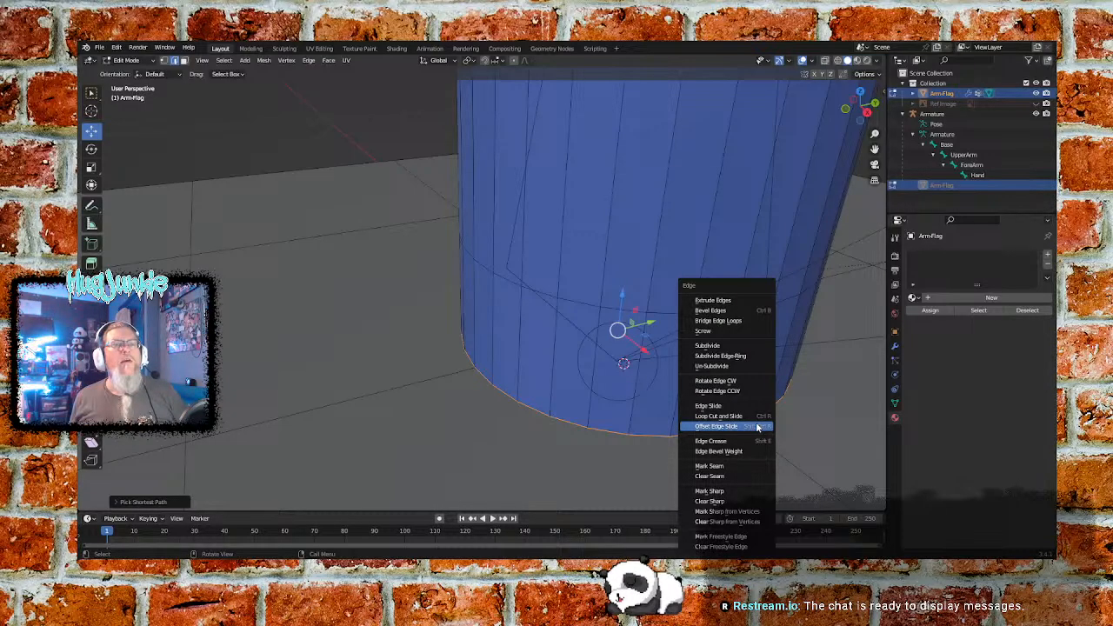
{"action": "left_click", "coordinate": [724, 467]}
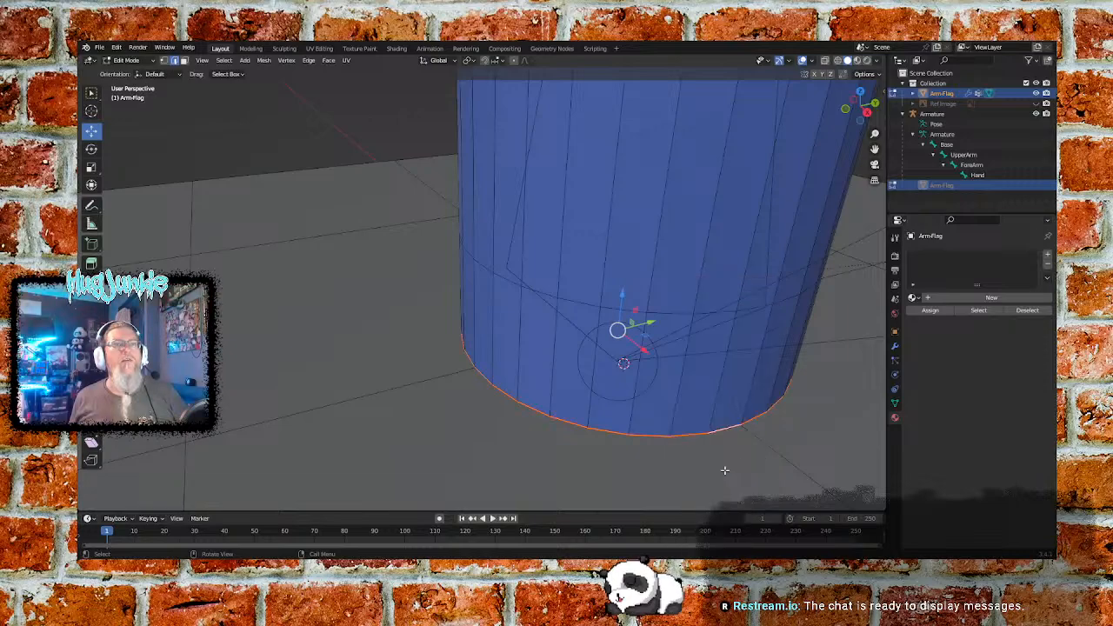
- Select the ring of edges around the outer rim at the hand end of the blue sleeve and mark it as a seam
{"action": "scroll", "coordinate": [775, 407], "scroll_direction": "down", "scroll_amount": 5}
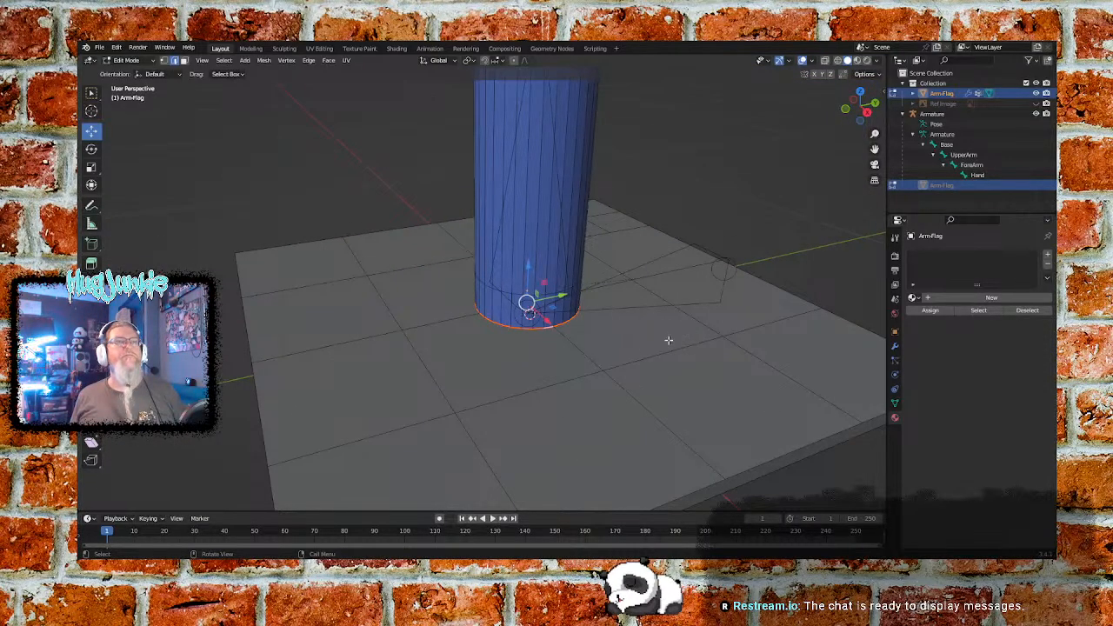
{"action": "middle_click_drag", "start_coordinate": [421, 256], "coordinate": [531, 238]}
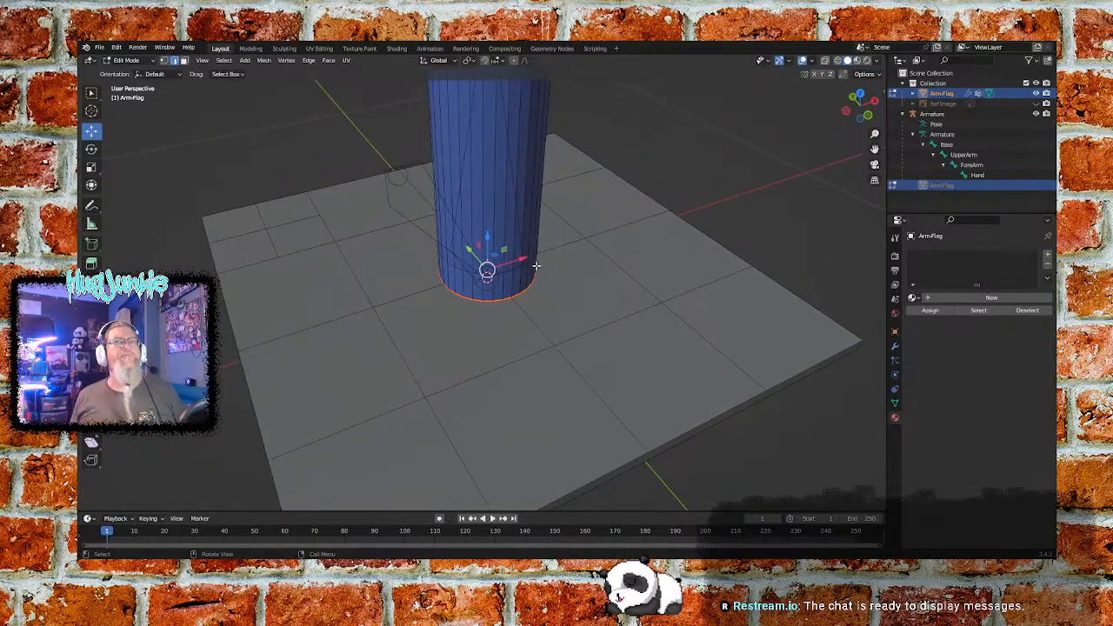
{"action": "scroll", "coordinate": [528, 236], "scroll_direction": "down", "scroll_amount": 3}
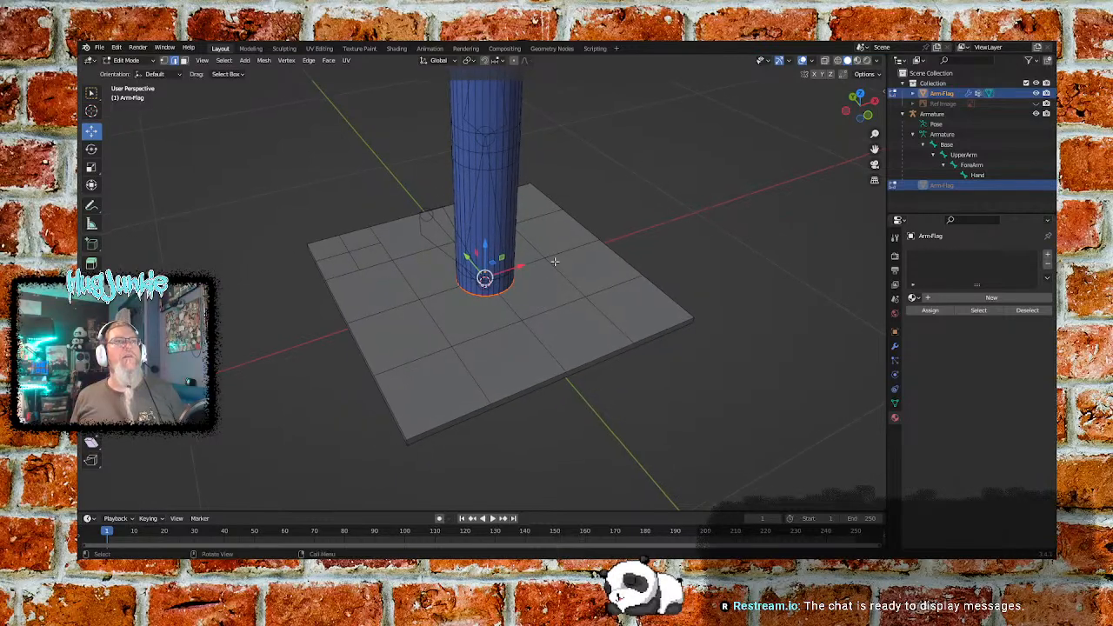
{"action": "middle_click_drag", "start_coordinate": [585, 166], "coordinate": [643, 227]}
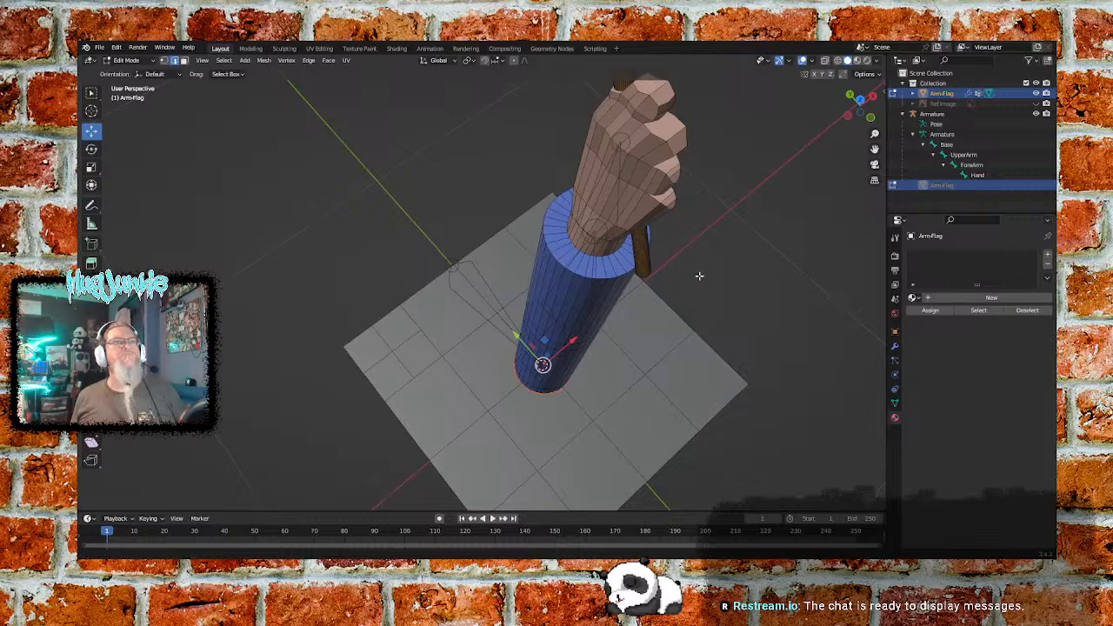
{"action": "scroll", "coordinate": [798, 226], "scroll_direction": "up", "scroll_amount": 6}
{"action": "middle_click_drag", "start_coordinate": [798, 226], "coordinate": [548, 247]}
{"action": "left_click", "coordinate": [560, 240]}
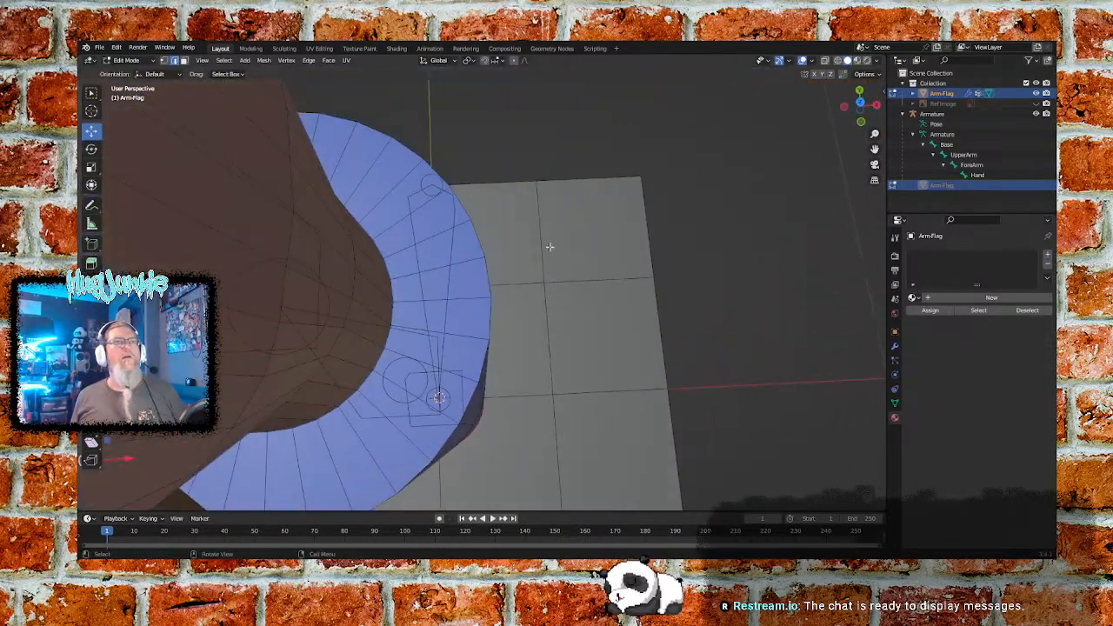
{"action": "left_click", "coordinate": [488, 277], "text": "ctrl"}
{"action": "middle_click_drag", "start_coordinate": [542, 199], "coordinate": [574, 209]}
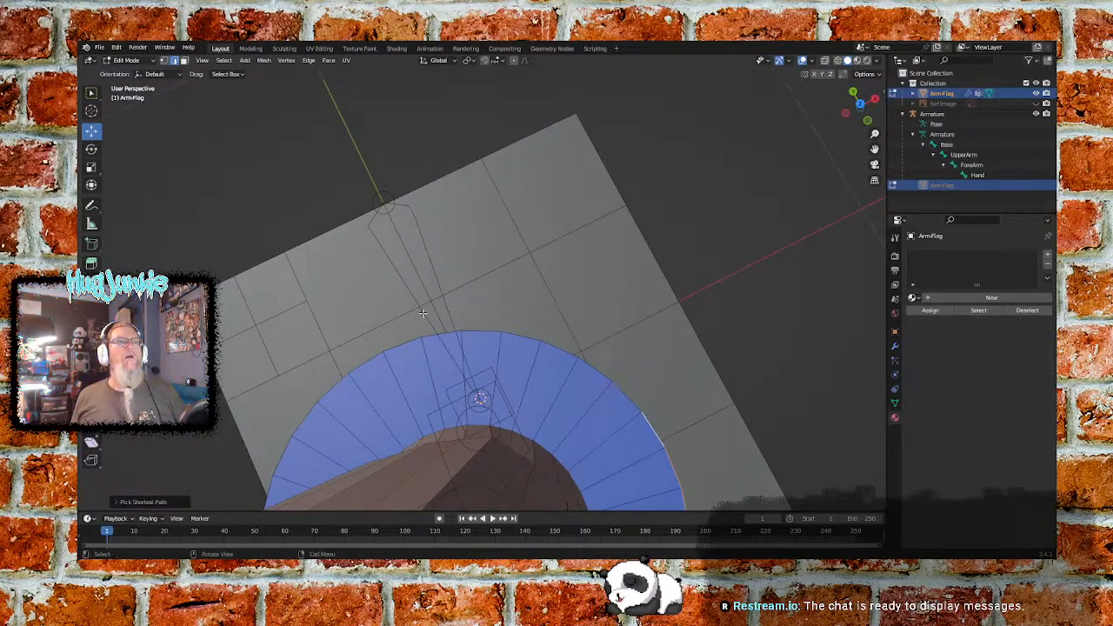
{"action": "middle_click_drag", "start_coordinate": [365, 360], "coordinate": [413, 340]}
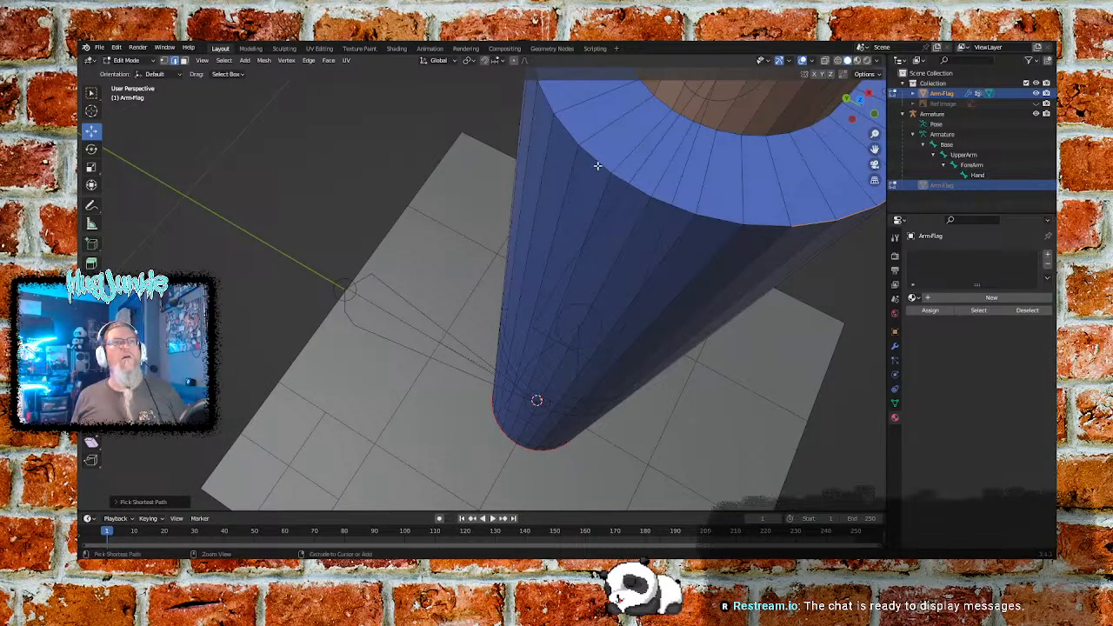
{"action": "left_click", "coordinate": [766, 224], "text": "ctrl"}
{"action": "key", "text": "ctrl+e"}
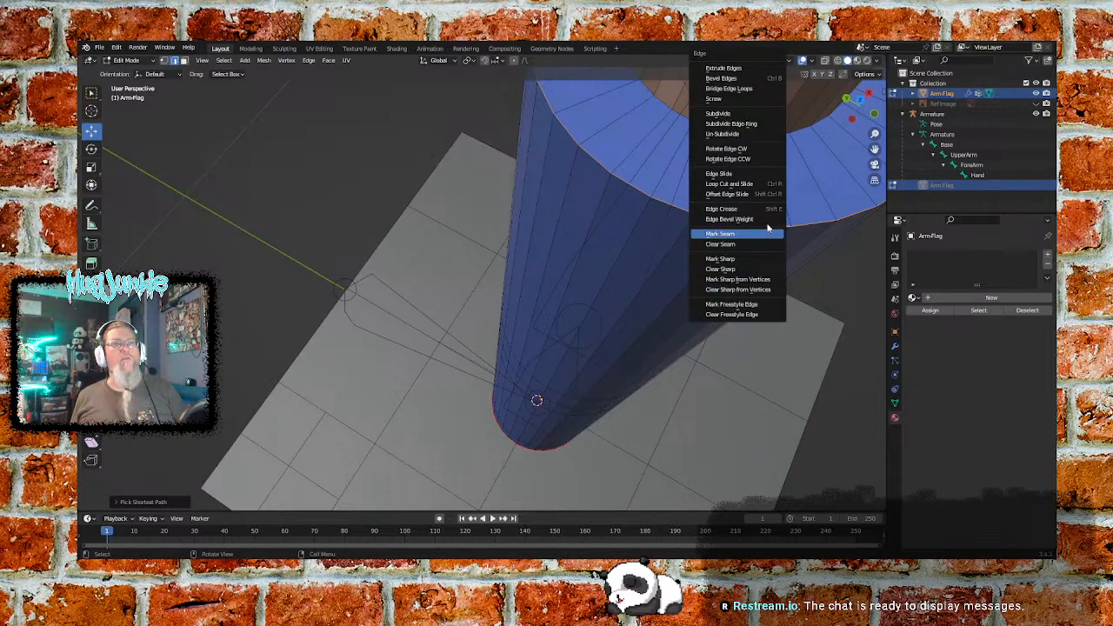
{"action": "left_click", "coordinate": [735, 235]}
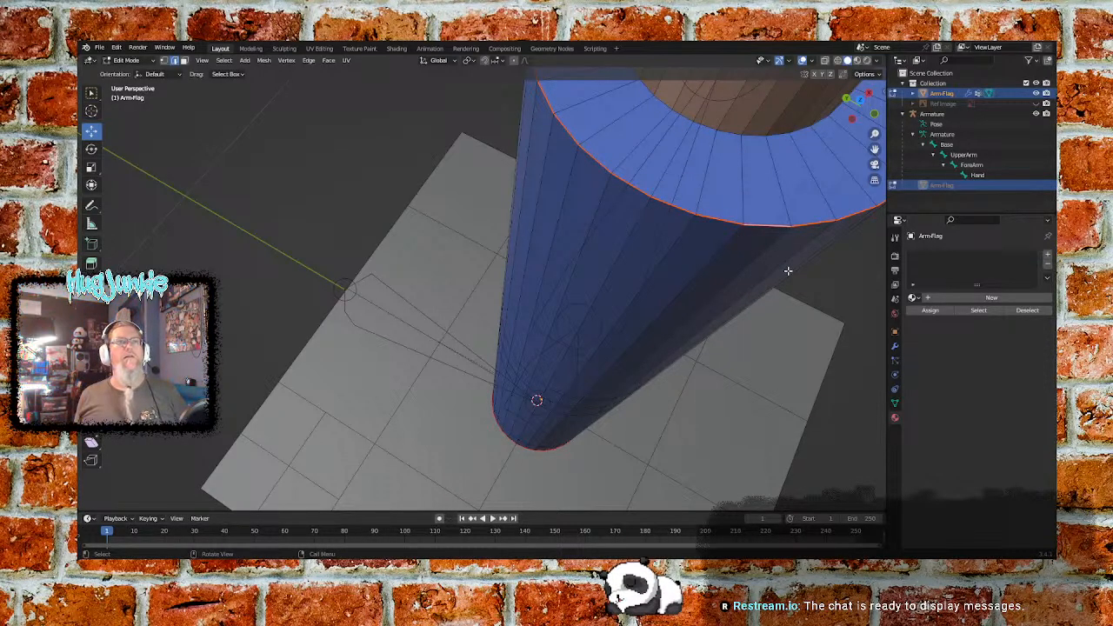
- Select one straight line of edges running the full length of the blue sleeve, from hand-end rim to base, and mark it as a seam
{"action": "middle_click_drag", "start_coordinate": [797, 333], "coordinate": [536, 200]}
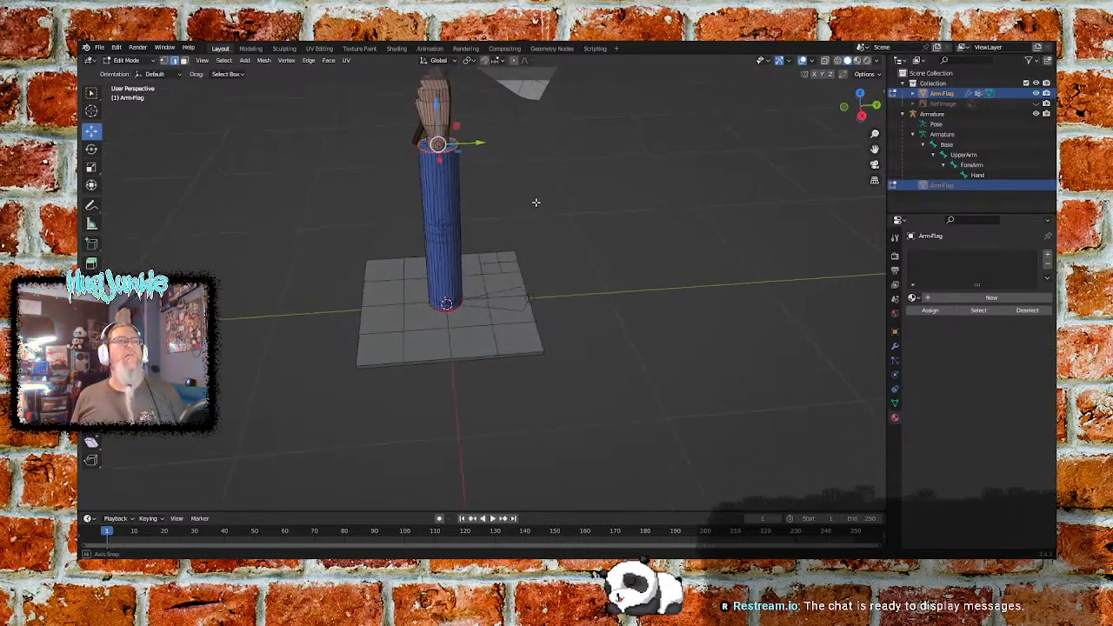
{"action": "scroll", "coordinate": [474, 218], "scroll_direction": "up", "scroll_amount": 2}
{"action": "scroll", "coordinate": [479, 189], "scroll_direction": "up", "scroll_amount": 2}
{"action": "middle_click_drag", "start_coordinate": [479, 174], "coordinate": [557, 297], "text": "shift"}
{"action": "left_click", "coordinate": [449, 167]}
{"action": "middle_click_drag", "start_coordinate": [583, 352], "coordinate": [621, 385]}
{"action": "left_click", "coordinate": [450, 381], "text": "ctrl"}
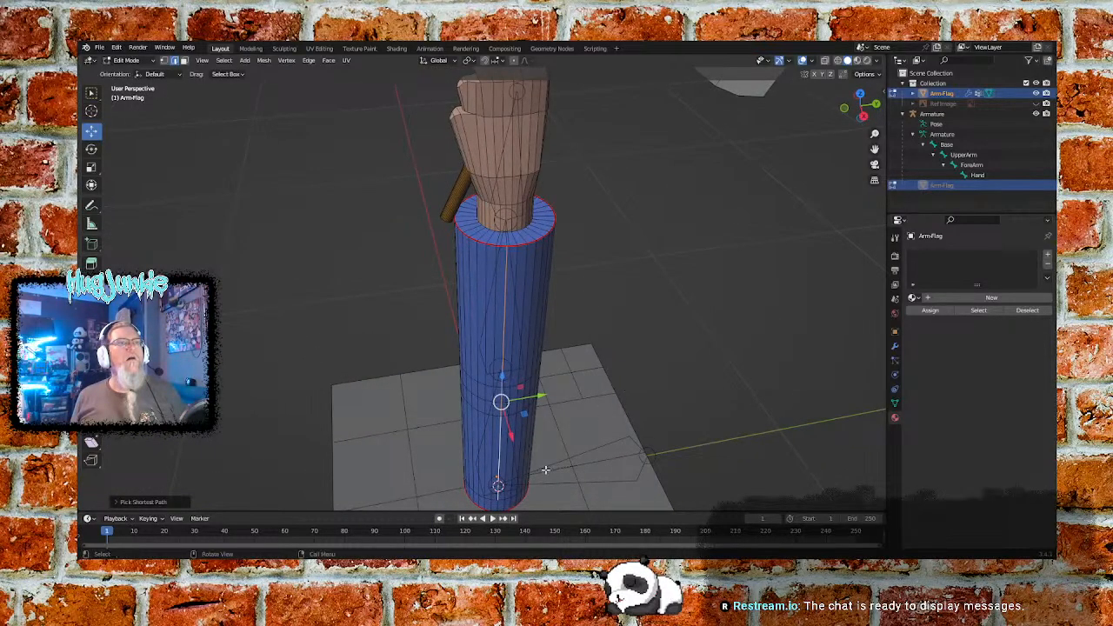
{"action": "left_click", "coordinate": [498, 505], "text": "ctrl"}
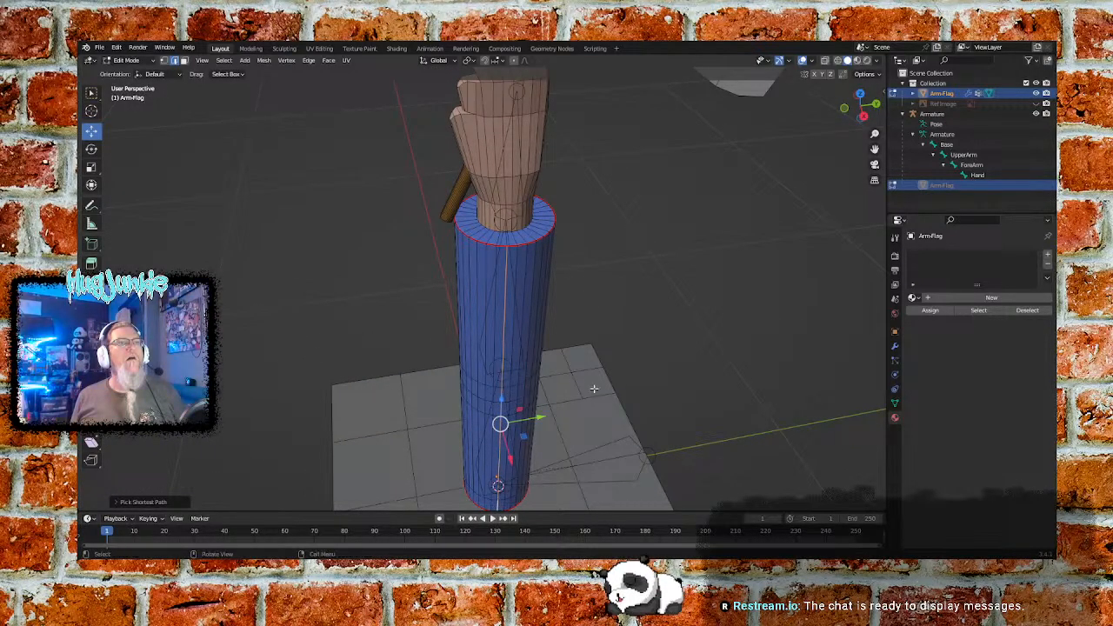
{"action": "mouse_move", "coordinate": [628, 353]}
{"action": "middle_mouse_down"}
{"action": "mouse_move", "coordinate": [643, 333]}
{"action": "mouse_move", "coordinate": [638, 349]}
{"action": "middle_mouse_up"}
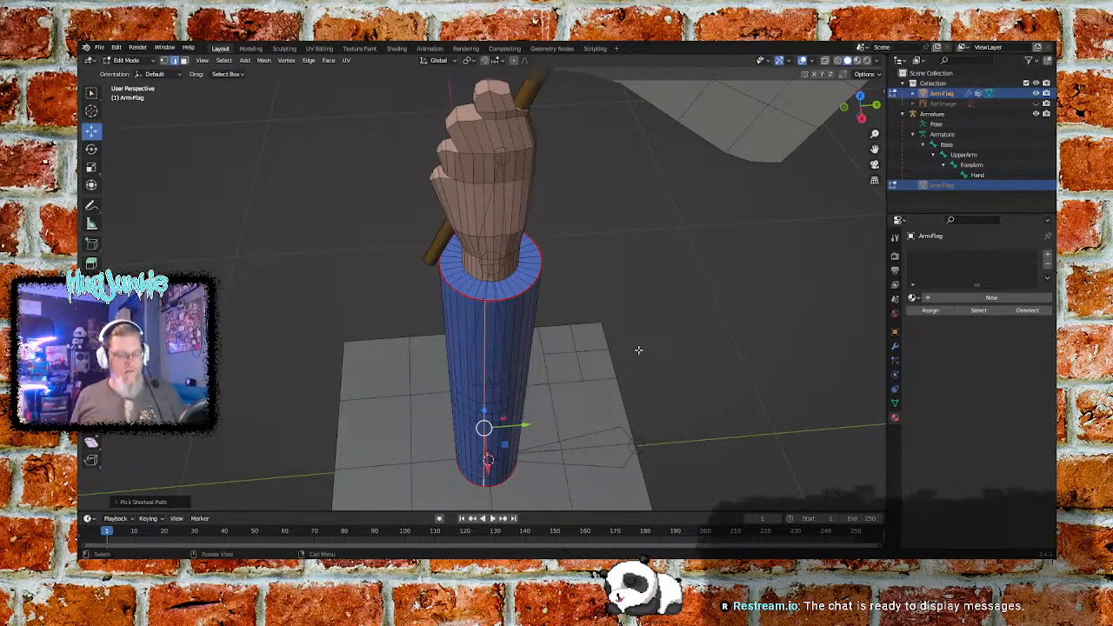
{"action": "right_click", "coordinate": [638, 342]}
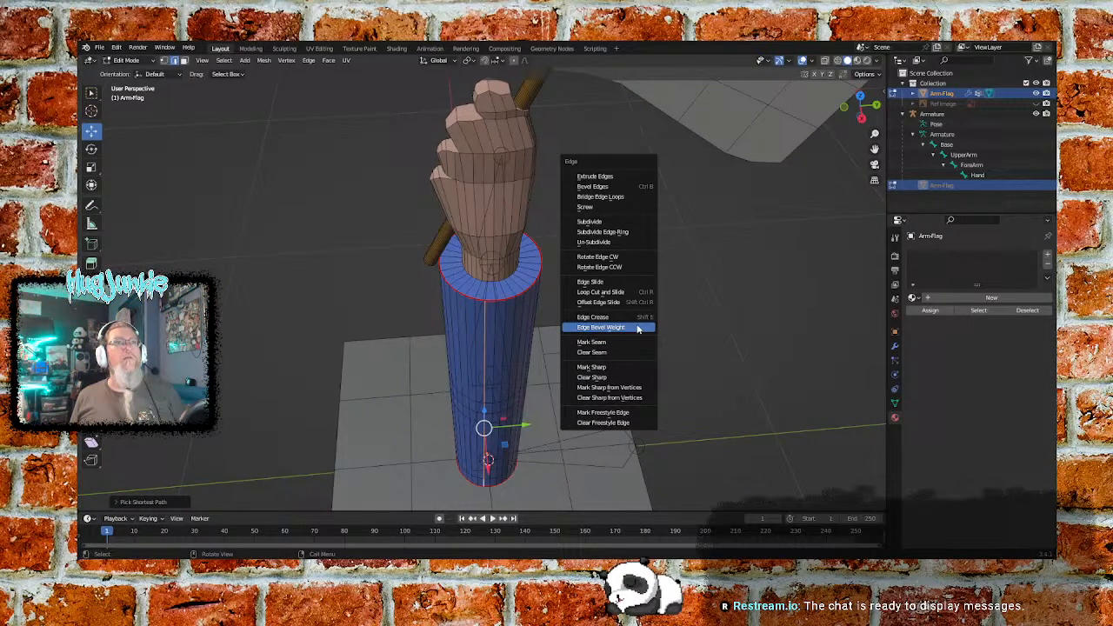
{"action": "left_click", "coordinate": [618, 342]}
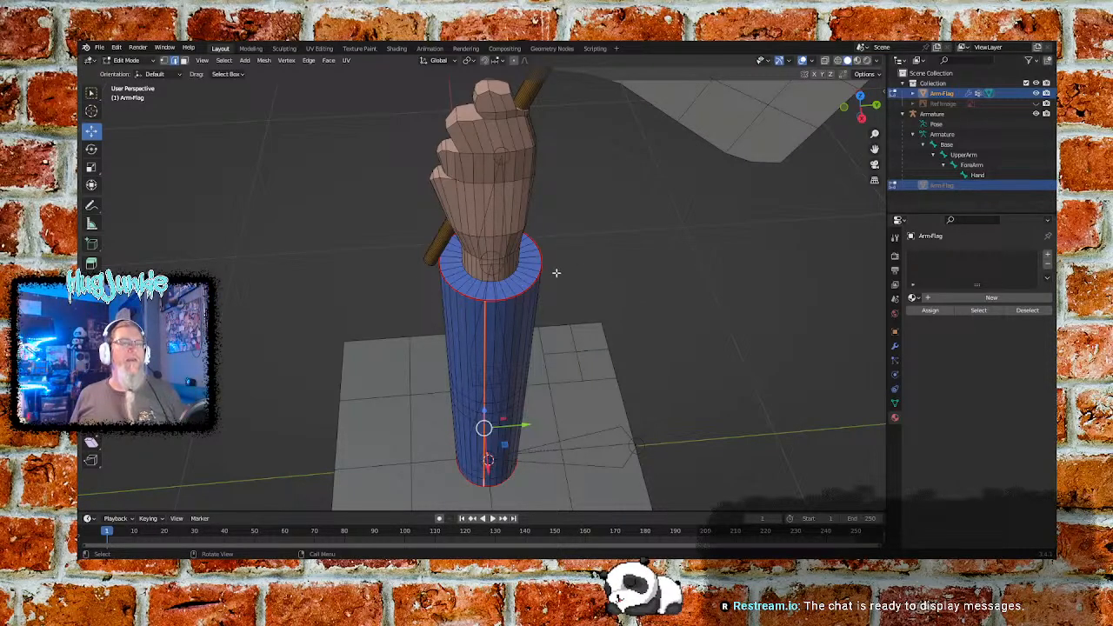
- Select the inner ring of edges on the sleeve's end face, where the wrist meets the blue sleeve, and mark it as a seam
{"action": "scroll", "coordinate": [555, 273], "scroll_direction": "up", "scroll_amount": 4}
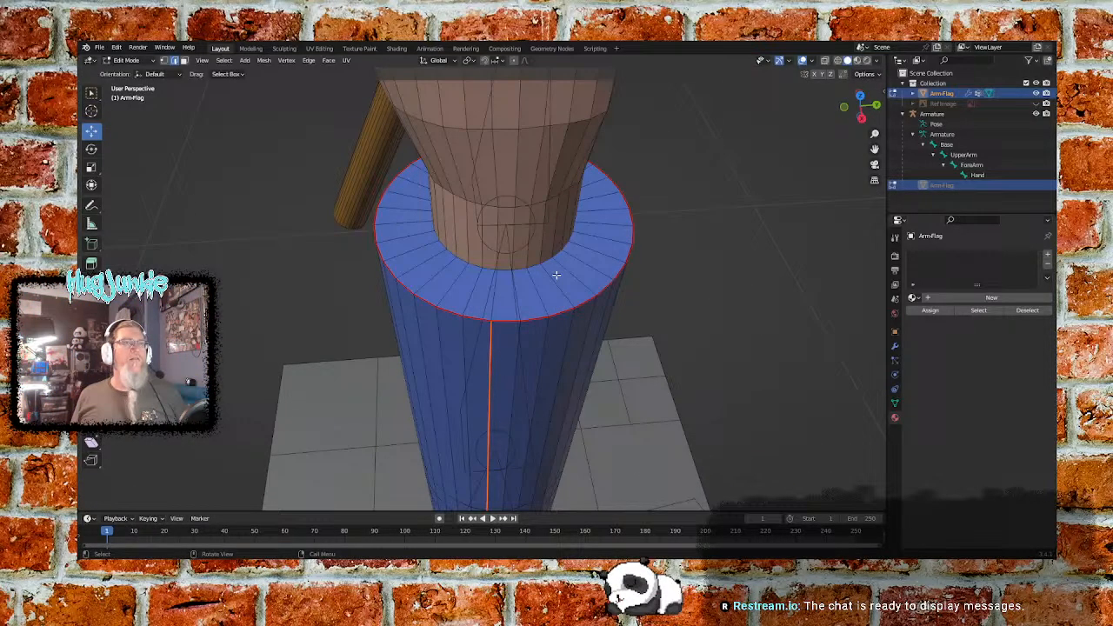
{"action": "left_click", "coordinate": [478, 268]}
{"action": "middle_click_drag", "start_coordinate": [743, 252], "coordinate": [687, 264]}
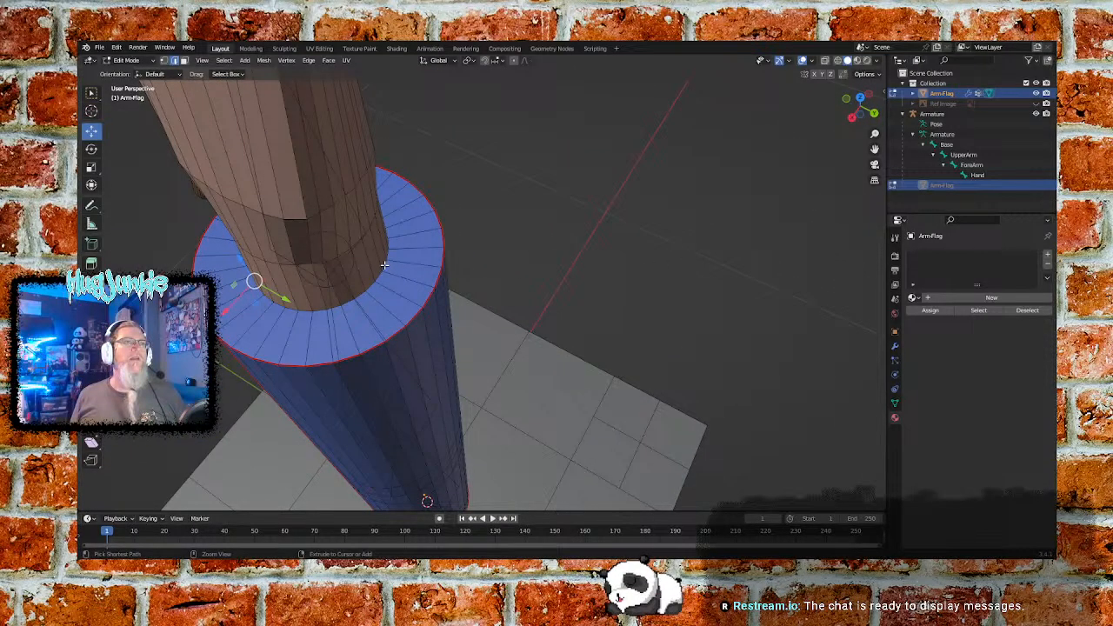
{"action": "middle_click_drag", "start_coordinate": [381, 277], "coordinate": [373, 299]}
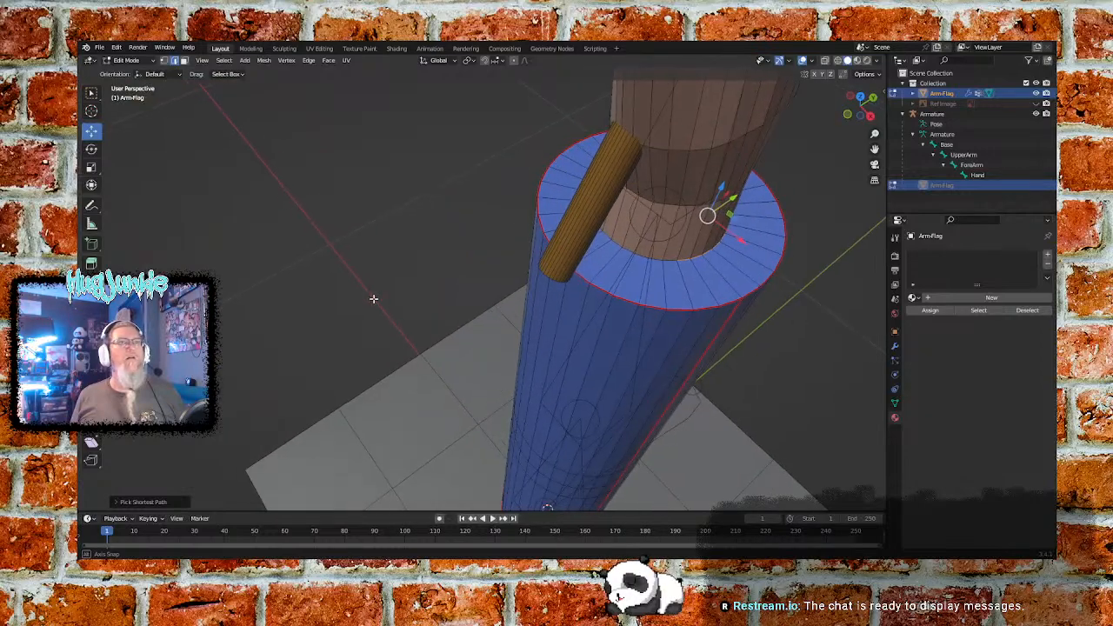
{"action": "left_click", "coordinate": [616, 246], "text": "ctrl"}
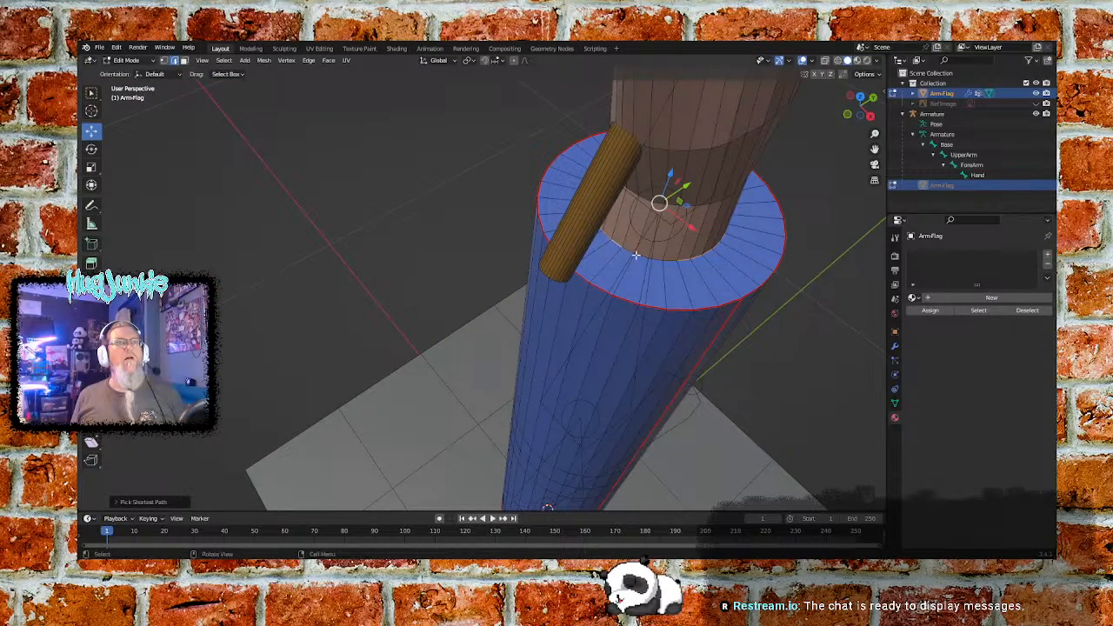
{"action": "middle_click_drag", "start_coordinate": [782, 252], "coordinate": [726, 266]}
{"action": "key", "text": "ctrl+e"}
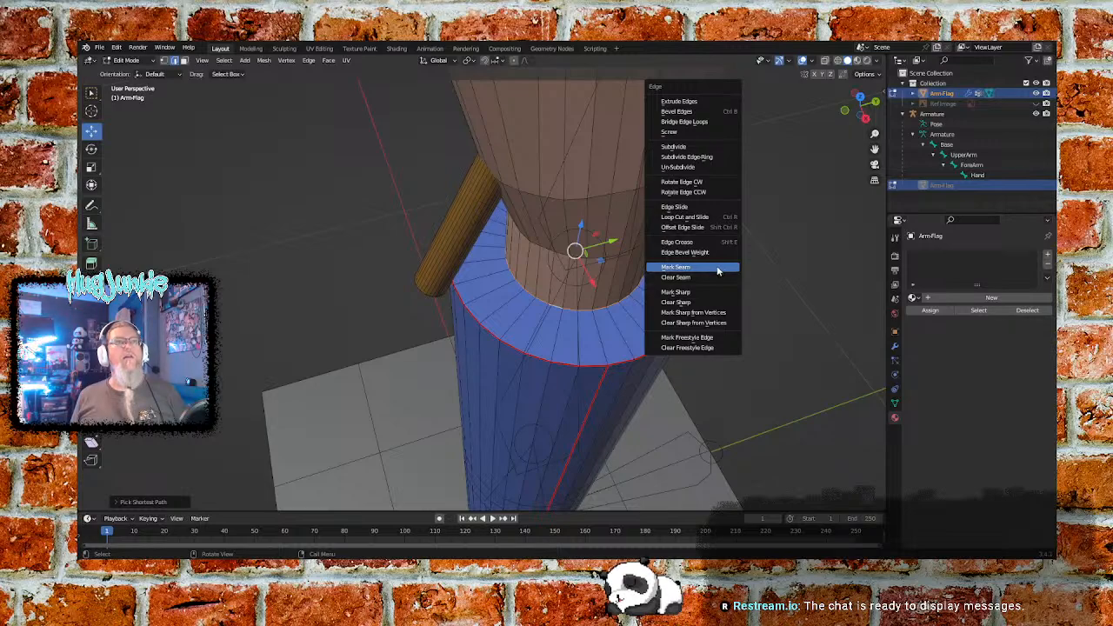
{"action": "left_click", "coordinate": [719, 269]}
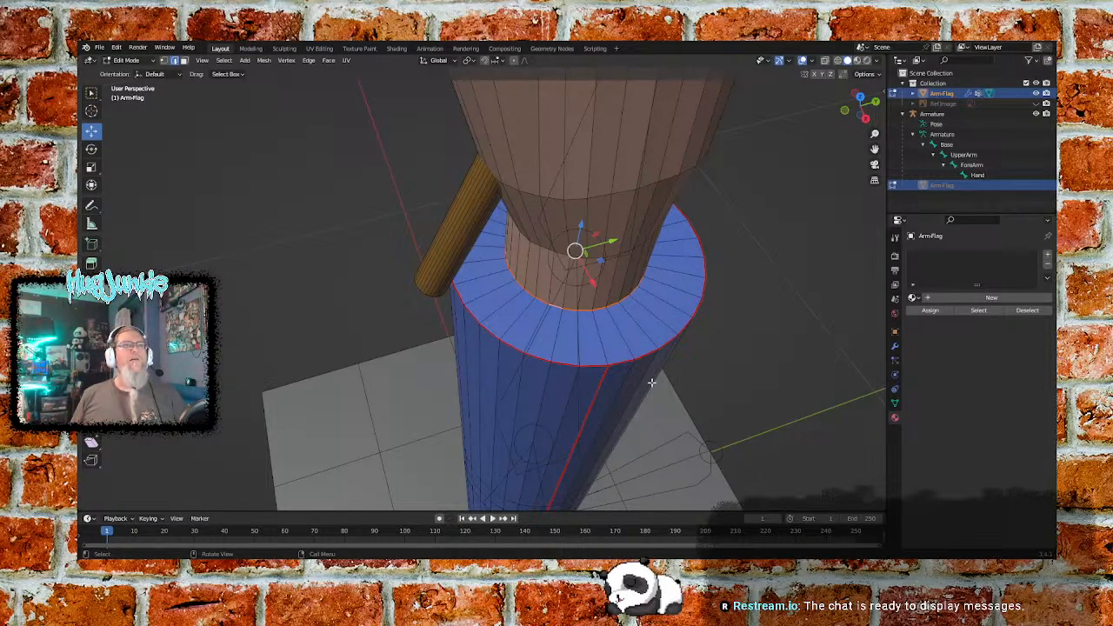
- Select the first ring of edges around the wrist, just above where it leaves the blue sleeve, and mark it as a seam
{"action": "middle_click_drag", "start_coordinate": [742, 325], "coordinate": [749, 276]}
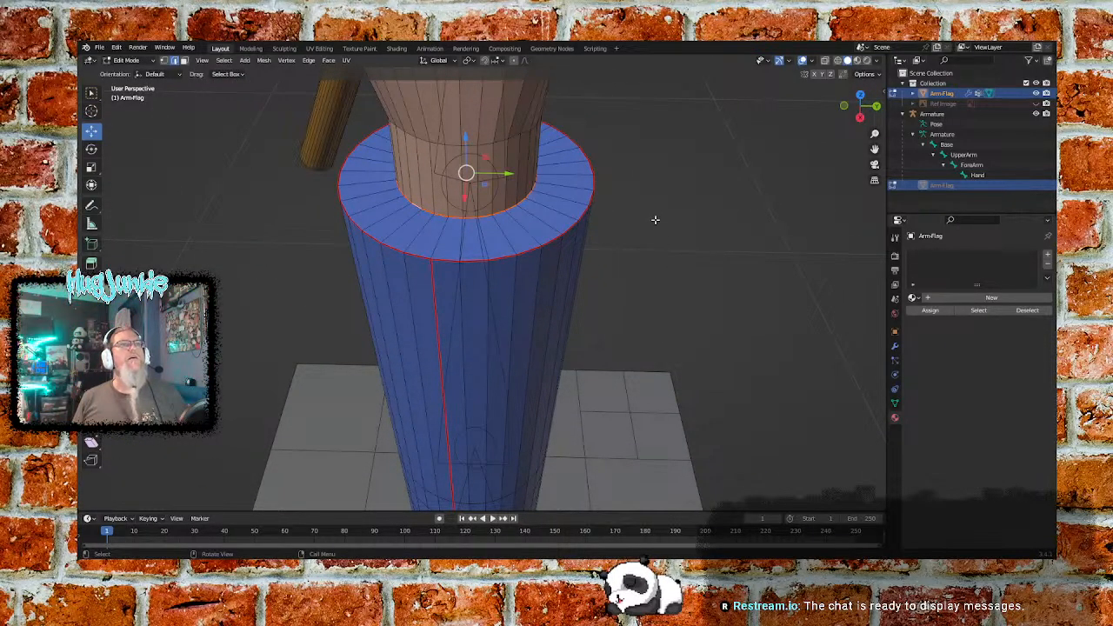
{"action": "mouse_move", "coordinate": [647, 187]}
{"action": "middle_mouse_down"}
{"action": "mouse_move", "coordinate": [688, 214]}
{"action": "mouse_move", "coordinate": [646, 186]}
{"action": "mouse_move", "coordinate": [651, 201]}
{"action": "mouse_move", "coordinate": [652, 190]}
{"action": "middle_mouse_up"}
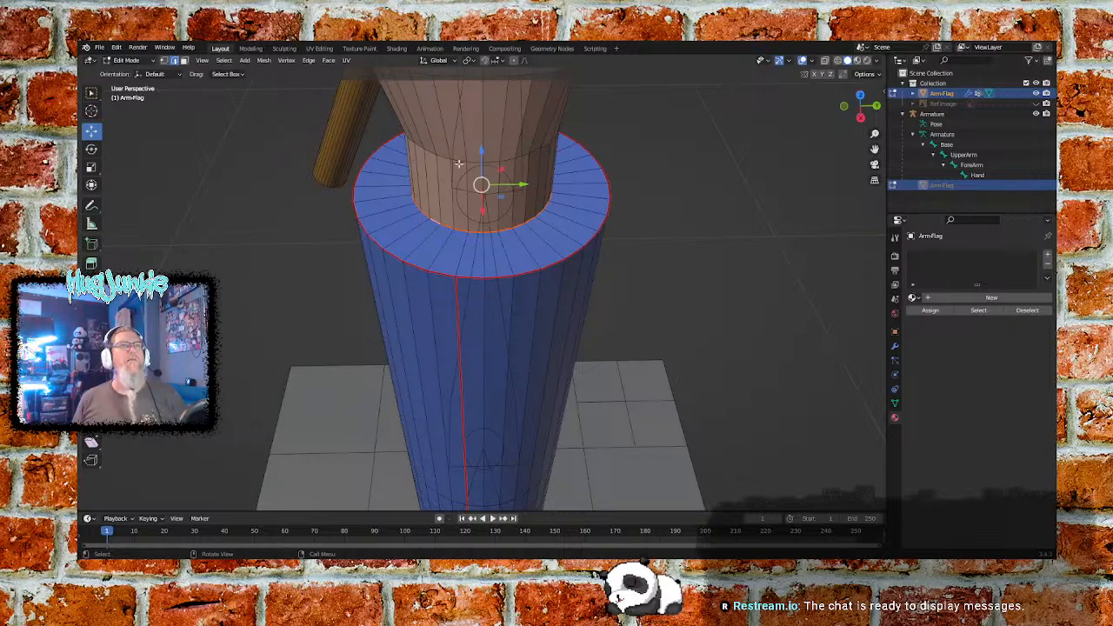
{"action": "mouse_move", "coordinate": [657, 145]}
{"action": "middle_mouse_down"}
{"action": "mouse_move", "coordinate": [688, 146]}
{"action": "mouse_move", "coordinate": [650, 145]}
{"action": "middle_mouse_up"}
{"action": "left_click", "coordinate": [697, 136], "text": "ctrl"}
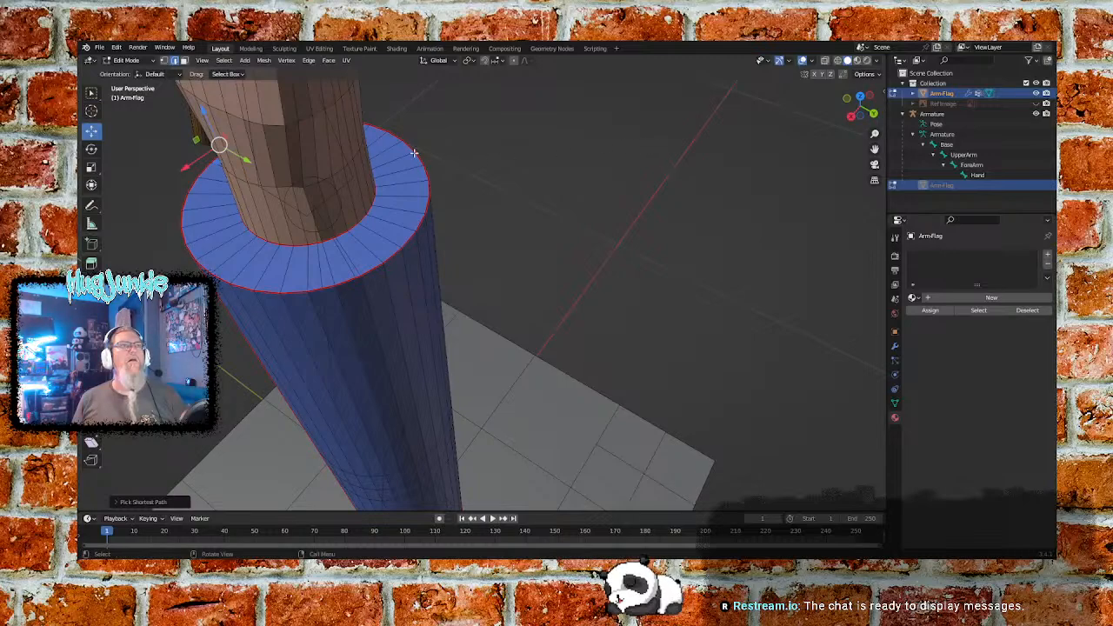
{"action": "left_click", "coordinate": [358, 155], "text": "ctrl"}
{"action": "middle_click_drag", "start_coordinate": [268, 198], "coordinate": [416, 188]}
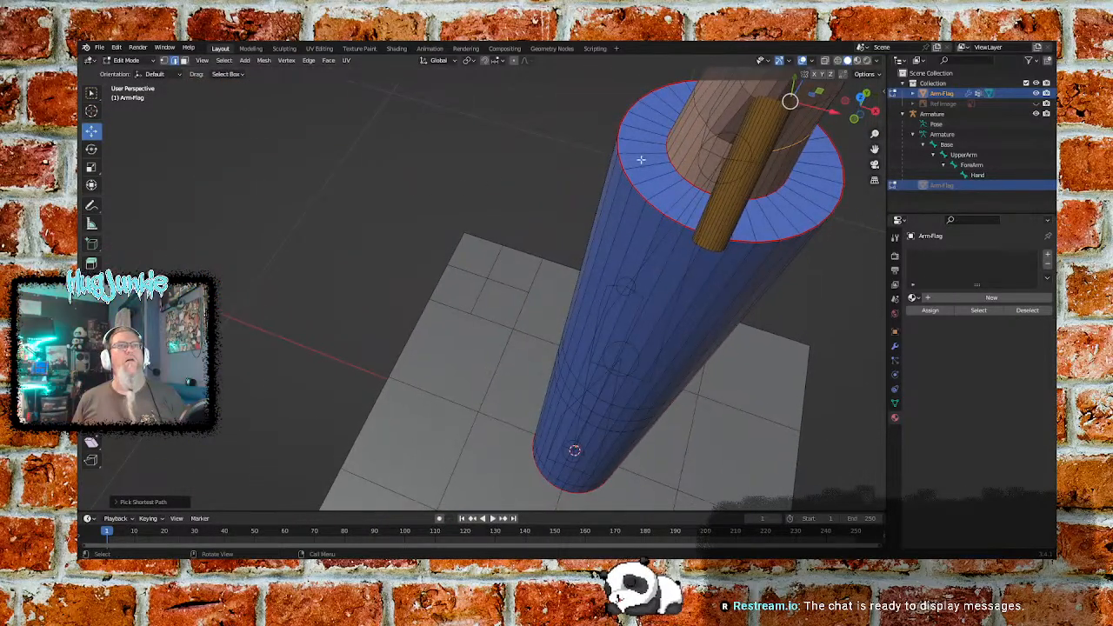
{"action": "middle_click_drag", "start_coordinate": [744, 165], "coordinate": [695, 157]}
{"action": "left_click", "coordinate": [685, 113], "text": "ctrl"}
{"action": "middle_click_drag", "start_coordinate": [639, 204], "coordinate": [673, 200]}
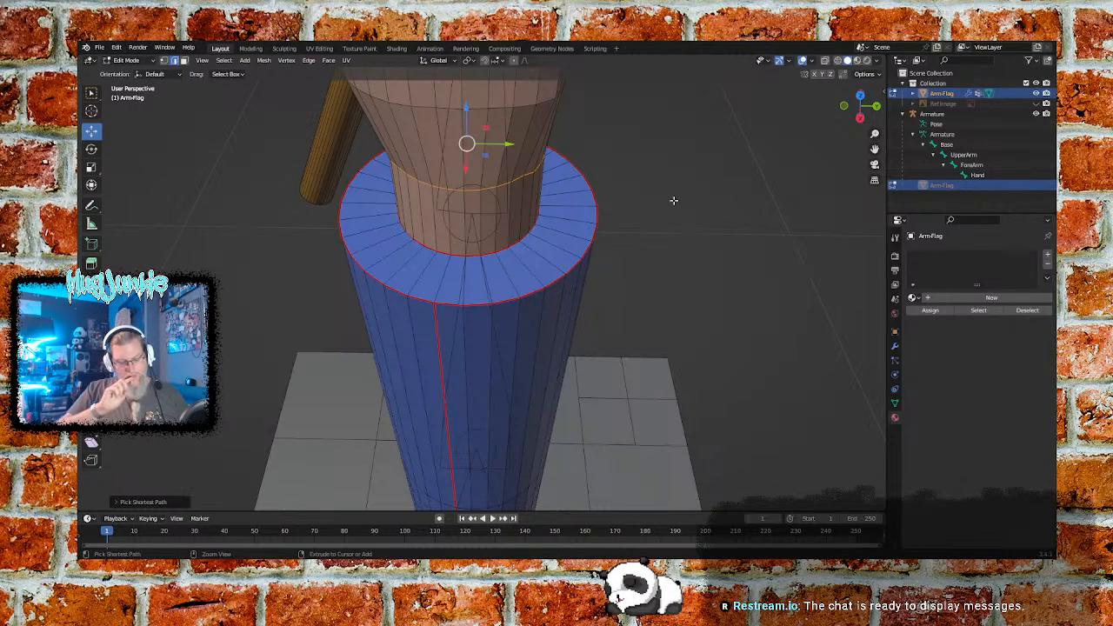
{"action": "key", "text": "ctrl+e"}
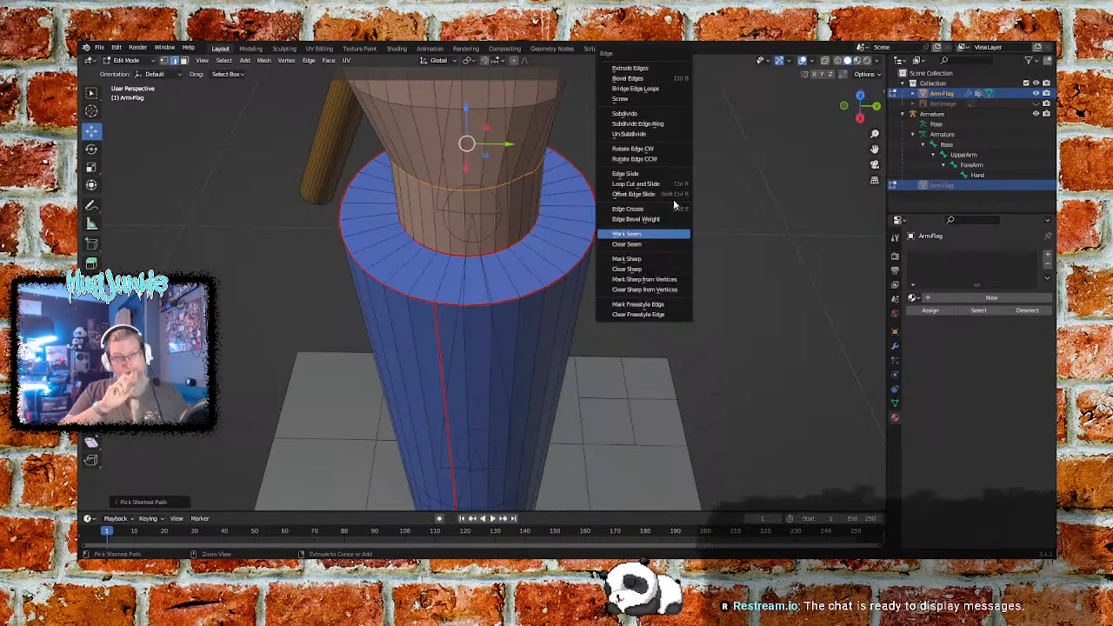
{"action": "left_click", "coordinate": [637, 235]}
- Select the next ring of edges up from the wrist seam, around the lower end of the hand, and mark it as a seam
{"action": "middle_click_drag", "start_coordinate": [638, 231], "coordinate": [636, 180]}
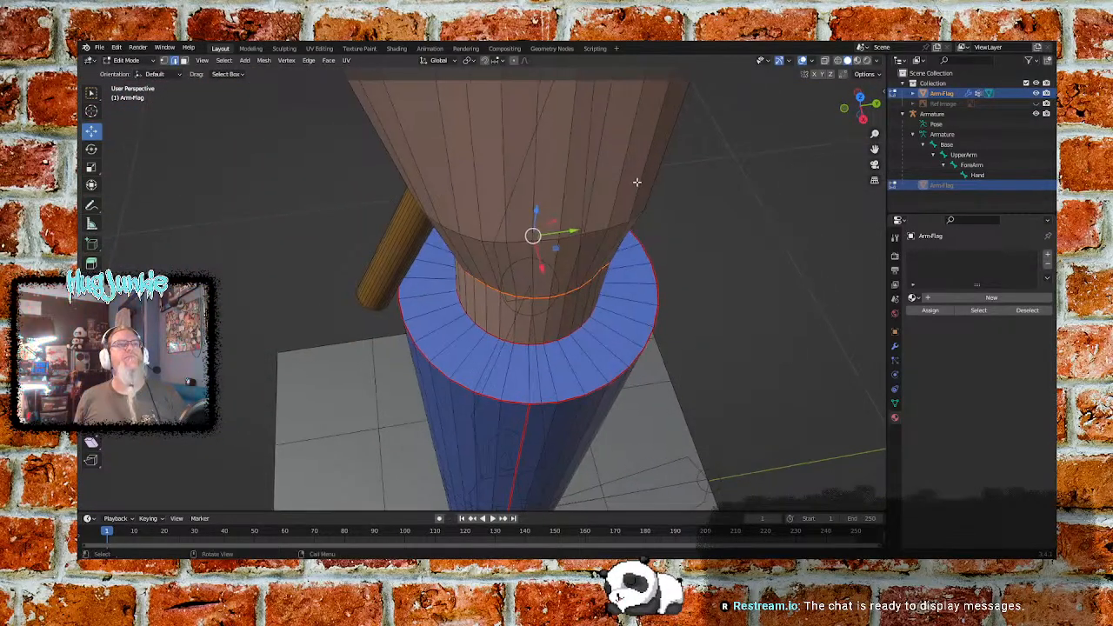
{"action": "scroll", "coordinate": [640, 176], "scroll_direction": "down", "scroll_amount": 3}
{"action": "middle_click_drag", "start_coordinate": [507, 204], "coordinate": [575, 229]}
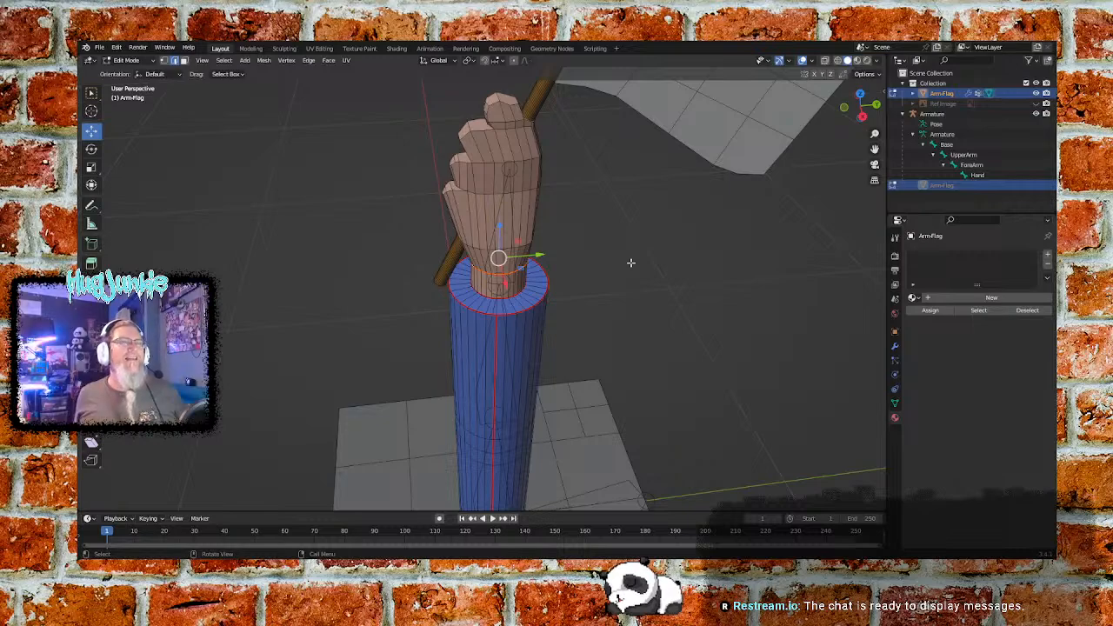
{"action": "mouse_move", "coordinate": [576, 248]}
{"action": "middle_mouse_down", "text": "ctrl"}
{"action": "mouse_move", "coordinate": [574, 209]}
{"action": "mouse_move", "coordinate": [581, 237]}
{"action": "middle_mouse_up", "text": "ctrl"}
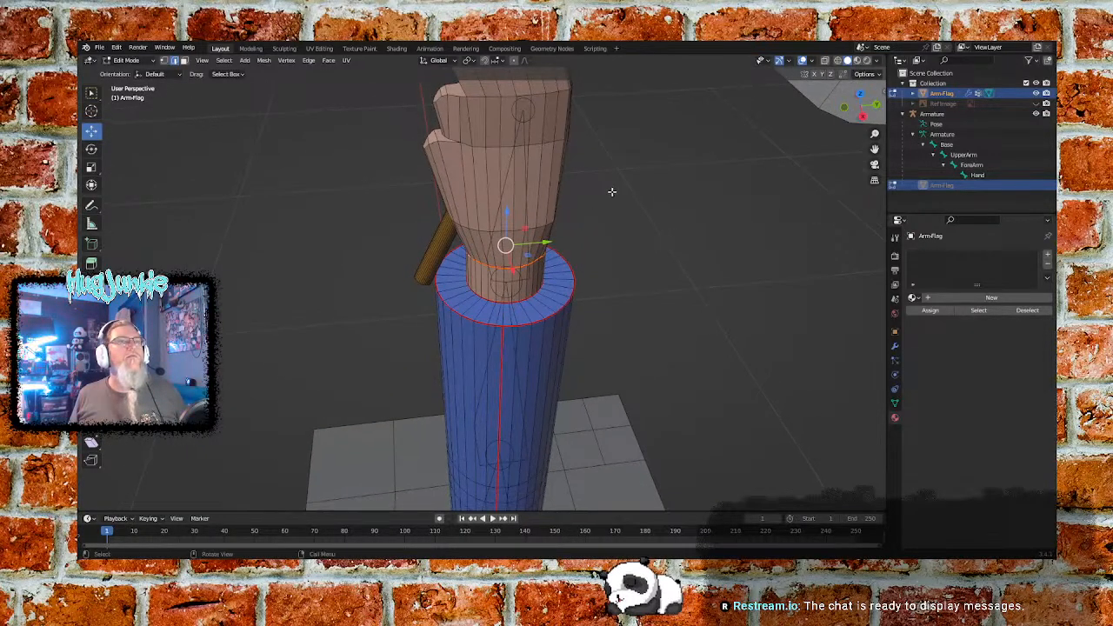
{"action": "middle_click_drag", "start_coordinate": [630, 177], "coordinate": [619, 228]}
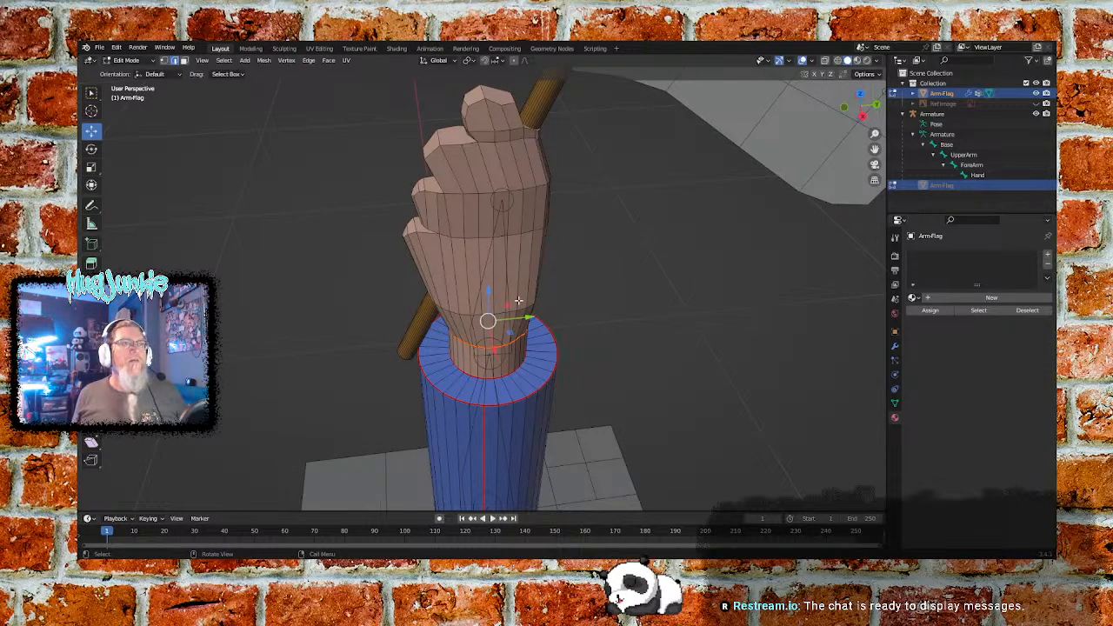
{"action": "left_click", "coordinate": [462, 315]}
{"action": "middle_click_drag", "start_coordinate": [547, 303], "coordinate": [499, 292]}
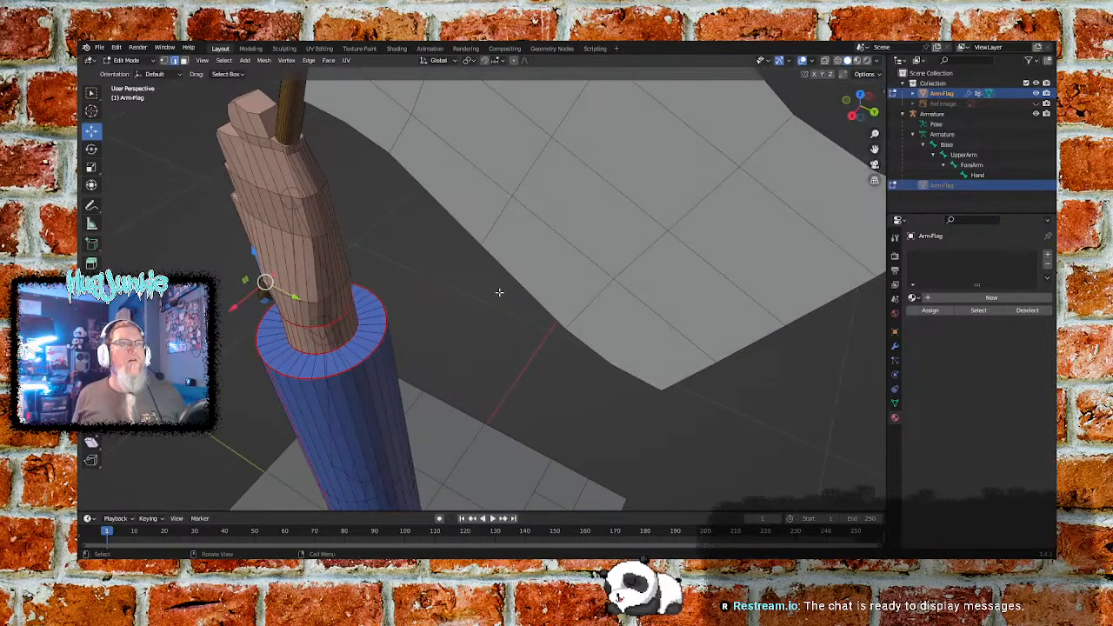
{"action": "left_click", "coordinate": [345, 288], "text": "ctrl"}
{"action": "middle_click_drag", "start_coordinate": [233, 319], "coordinate": [390, 268]}
{"action": "left_click", "coordinate": [361, 287]}
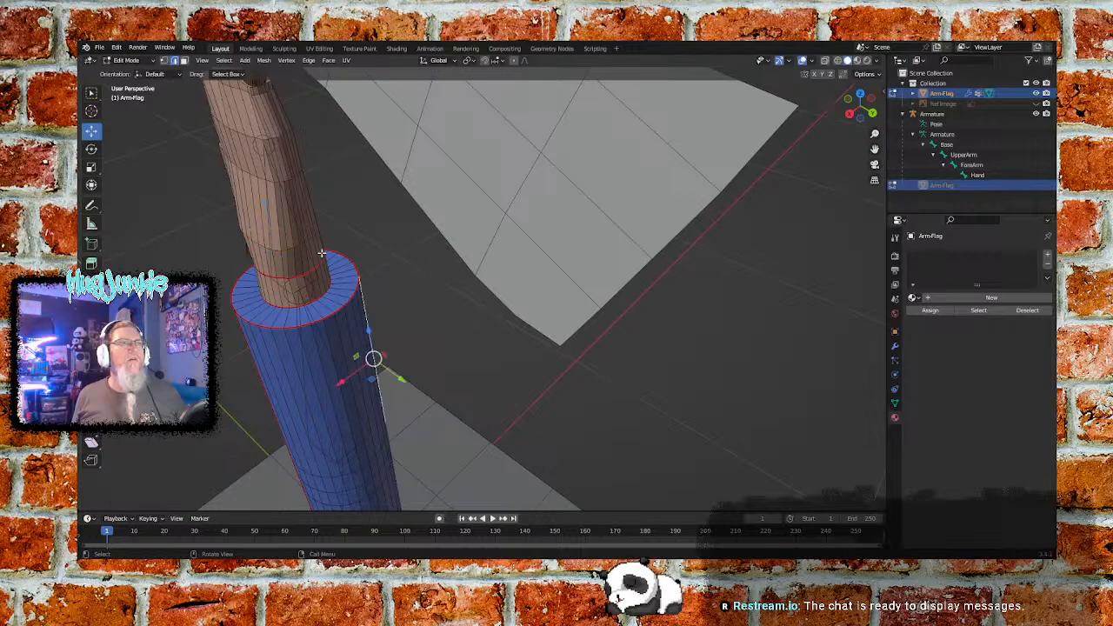
{"action": "middle_click_drag", "start_coordinate": [293, 243], "coordinate": [541, 270]}
{"action": "left_click", "coordinate": [576, 232], "text": "ctrl"}
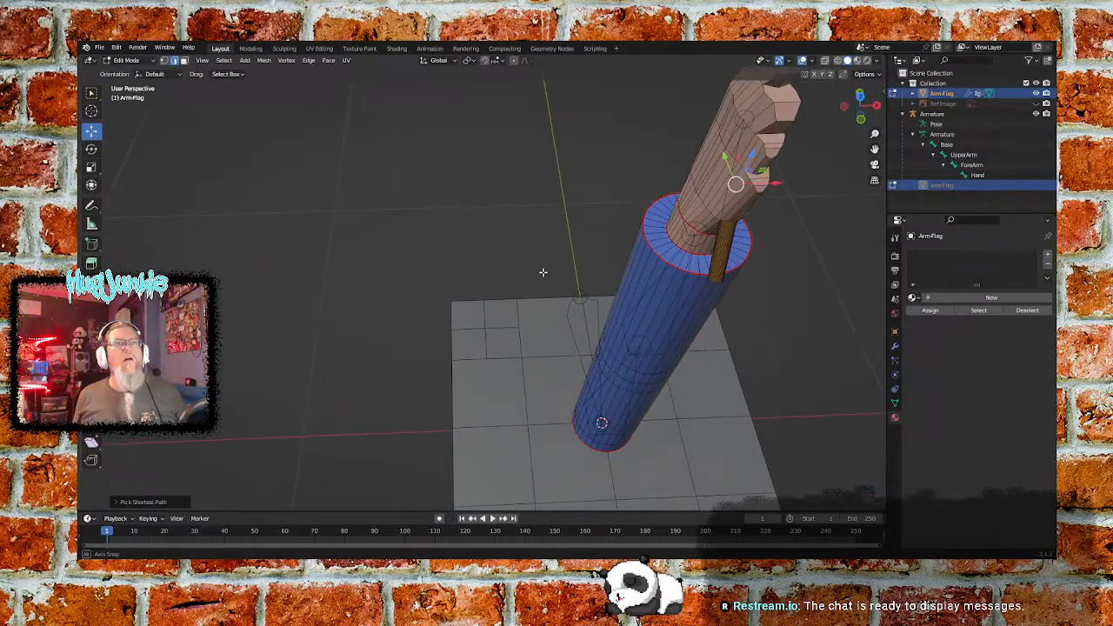
{"action": "left_click", "coordinate": [699, 200], "text": "ctrl"}
{"action": "middle_click_drag", "start_coordinate": [739, 228], "coordinate": [385, 183]}
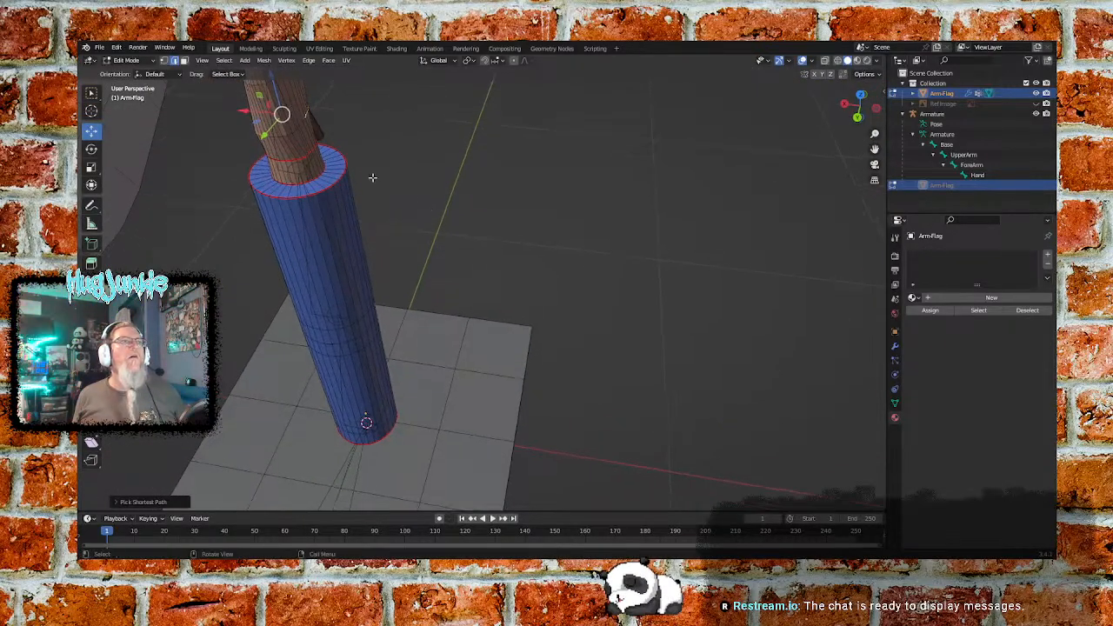
{"action": "left_click", "coordinate": [291, 135], "text": "ctrl"}
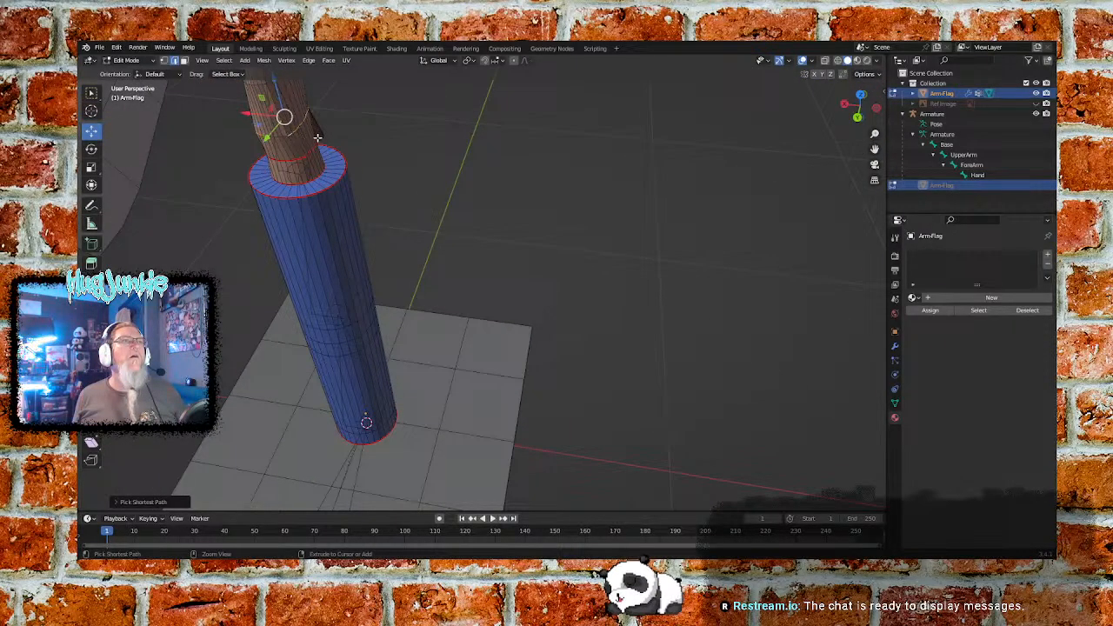
{"action": "middle_click_drag", "start_coordinate": [293, 142], "coordinate": [391, 184]}
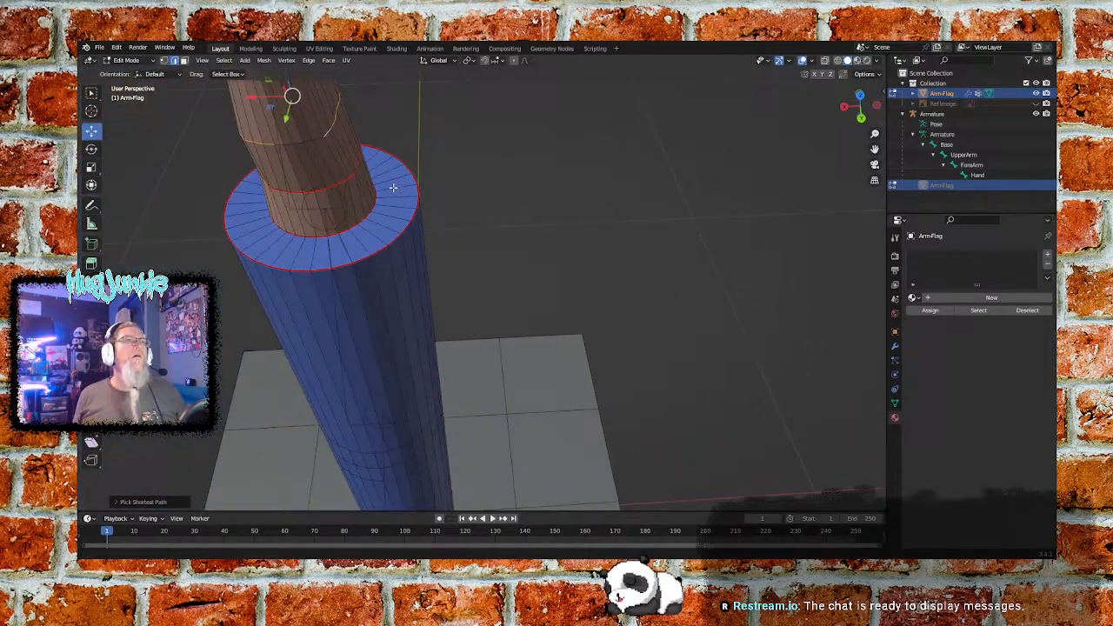
{"action": "left_click", "coordinate": [300, 143], "text": "ctrl"}
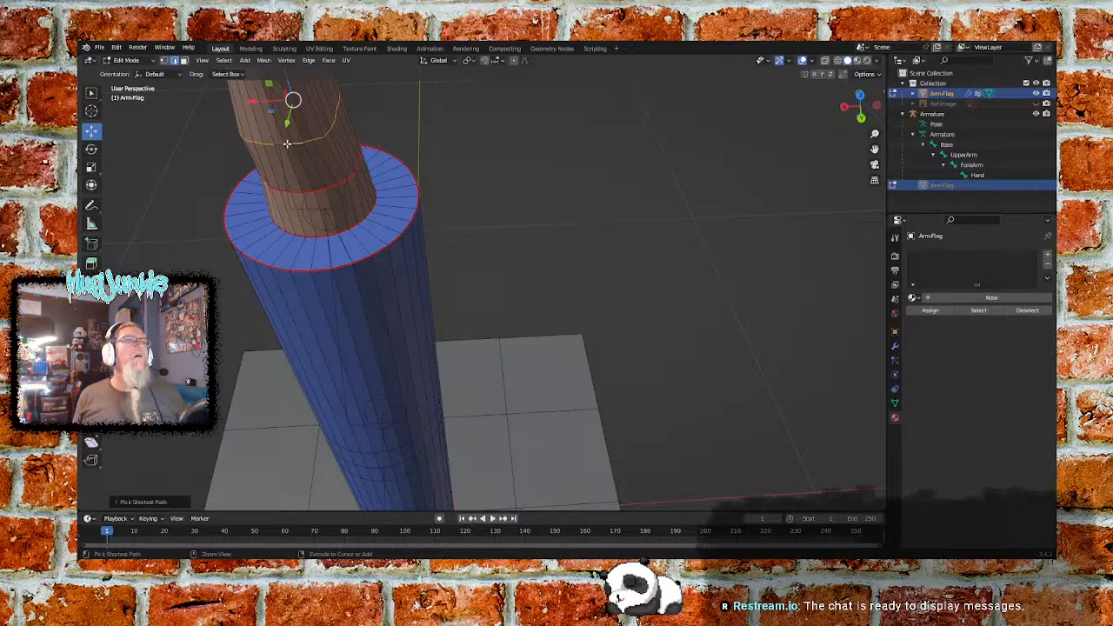
{"action": "middle_click_drag", "start_coordinate": [212, 185], "coordinate": [380, 195]}
{"action": "key", "text": "ctrl+e"}
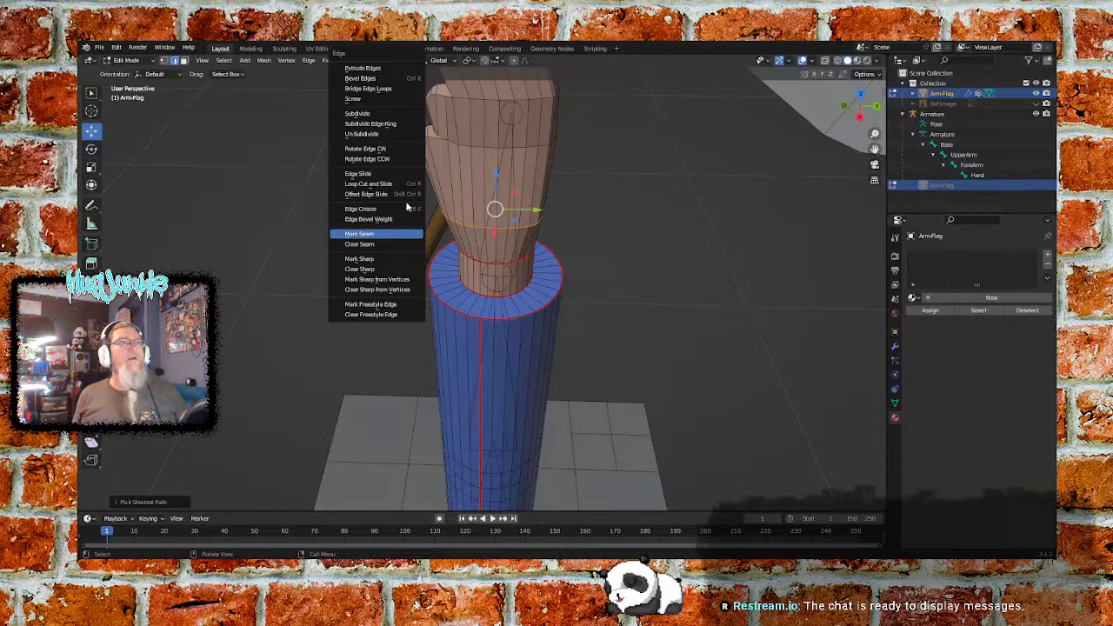
{"action": "left_click", "coordinate": [363, 234]}
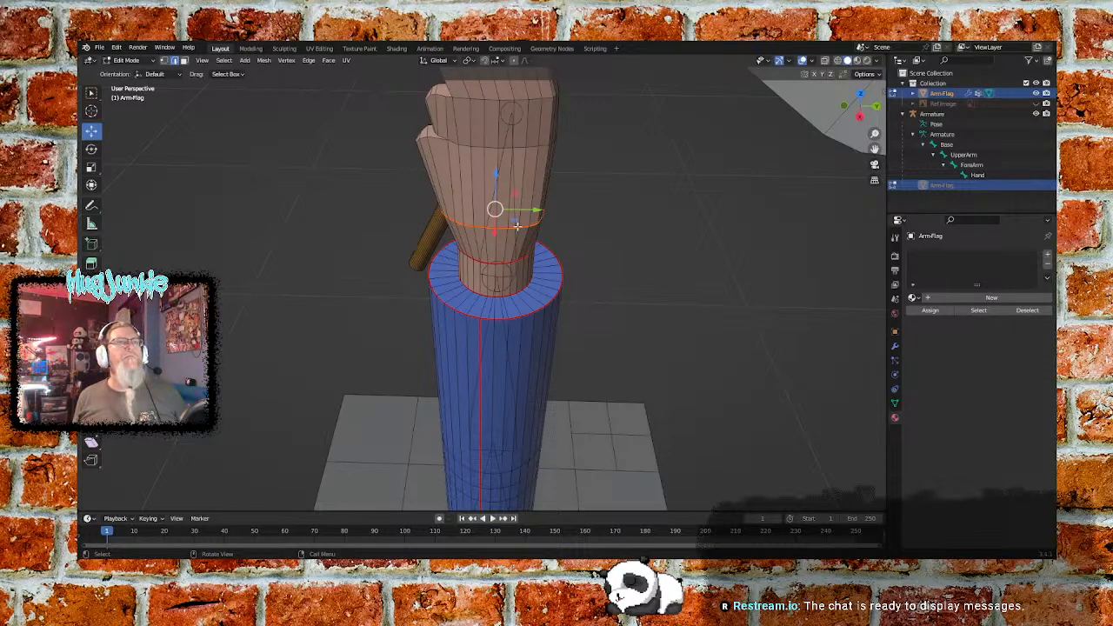
- Select the ring of edges around the hand level with the top of the lowest finger, including its fingertip outline, and mark it as a seam
{"action": "middle_click_drag", "start_coordinate": [582, 157], "coordinate": [593, 230]}
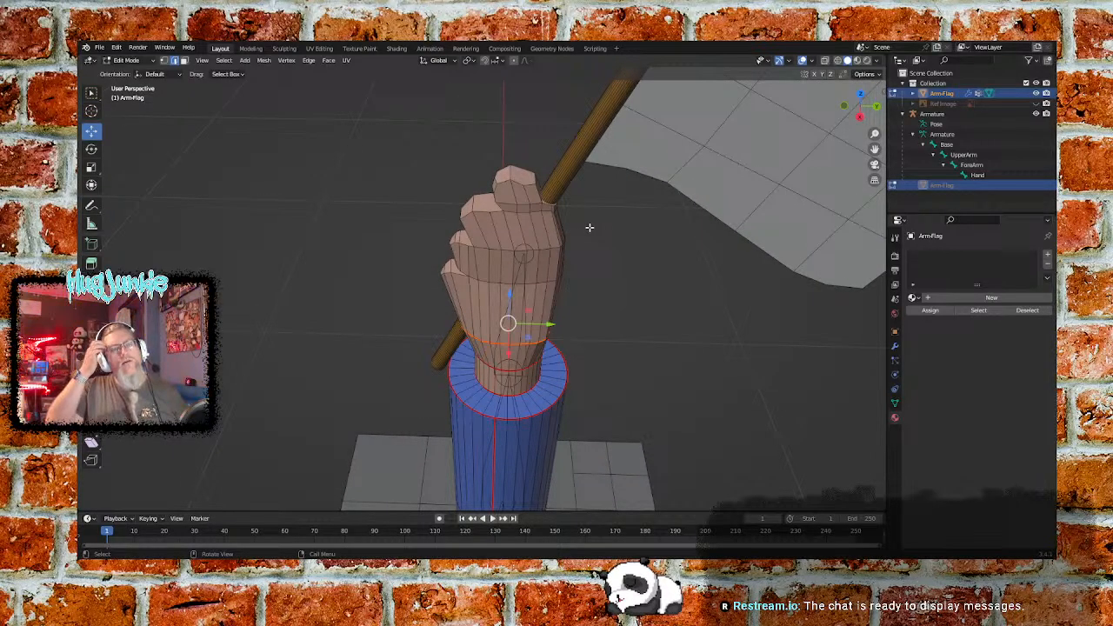
{"action": "left_click", "coordinate": [485, 283]}
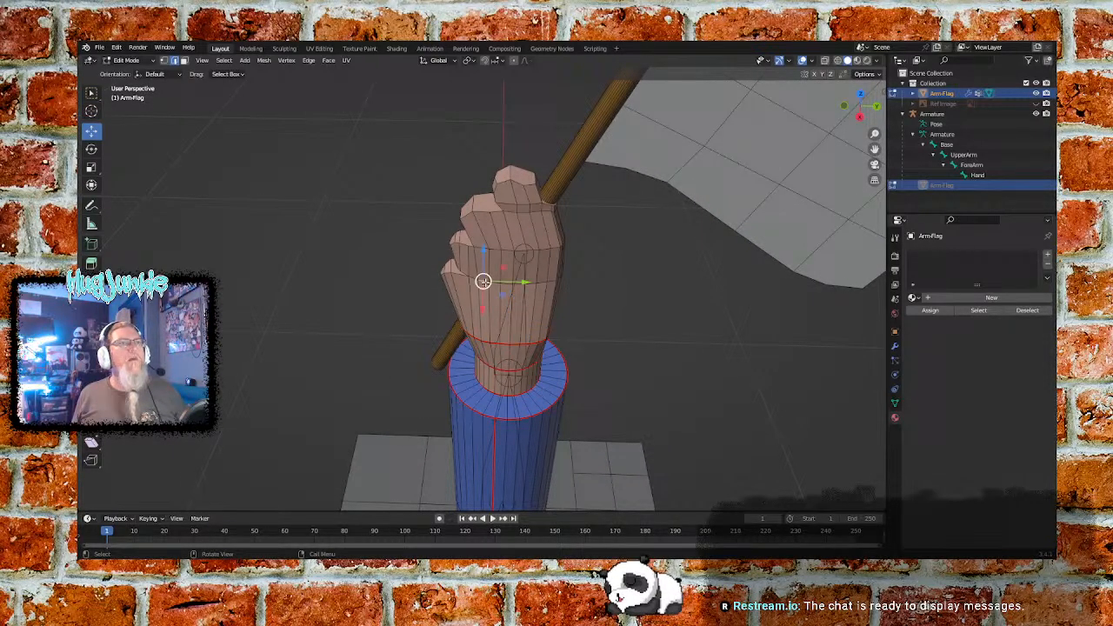
{"action": "left_click", "coordinate": [554, 281], "text": "ctrl"}
{"action": "middle_click_drag", "start_coordinate": [619, 275], "coordinate": [495, 278]}
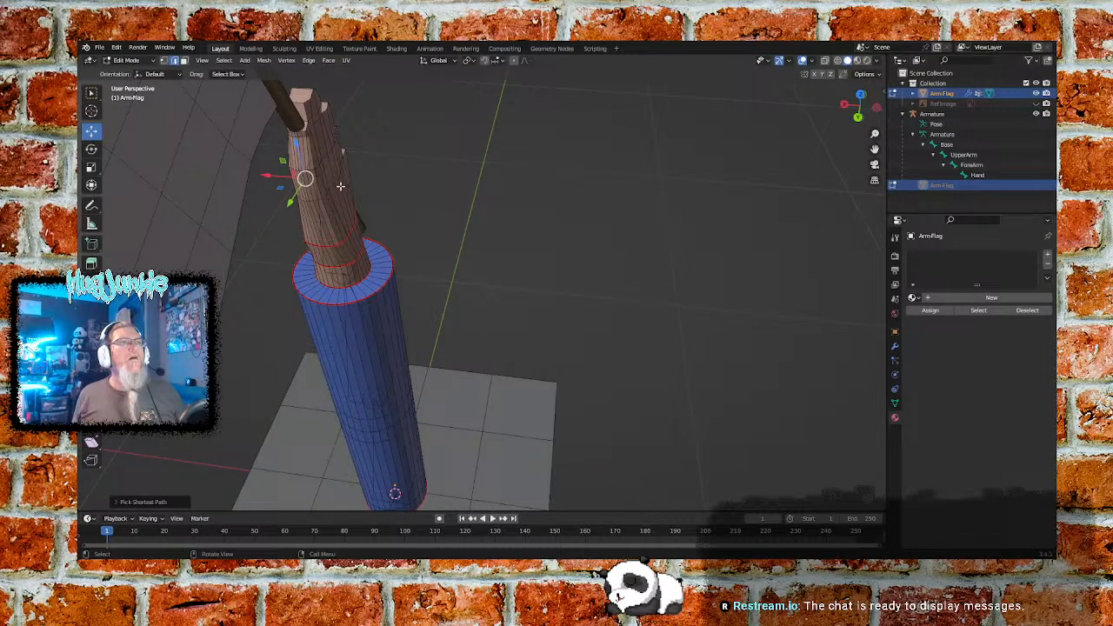
{"action": "middle_click_drag", "start_coordinate": [331, 184], "coordinate": [323, 162]}
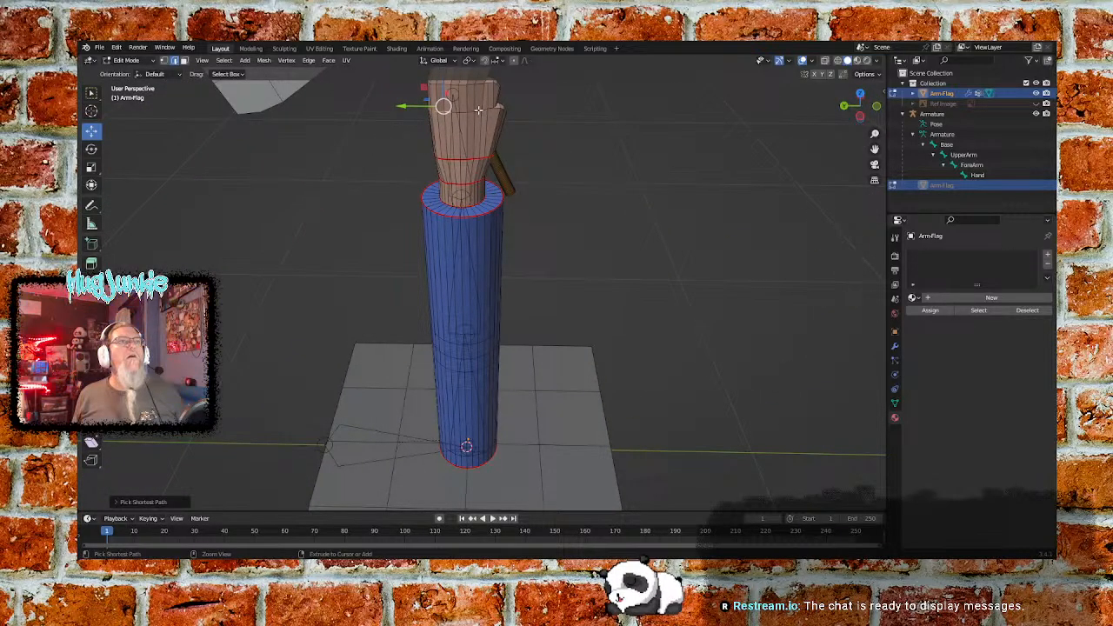
{"action": "middle_click_drag", "start_coordinate": [521, 121], "coordinate": [492, 330]}
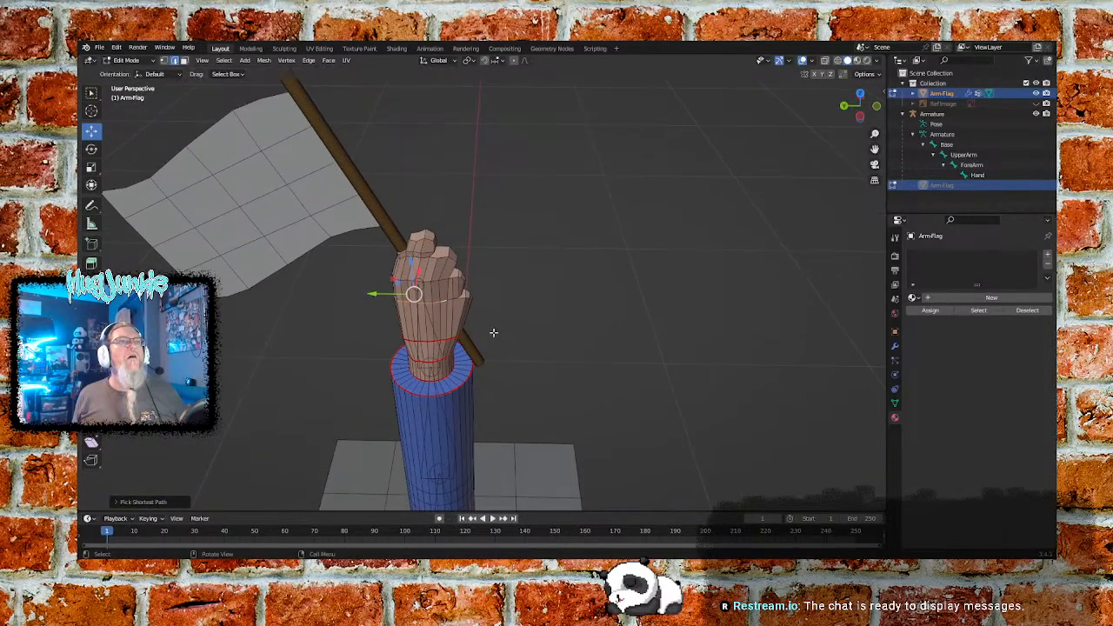
{"action": "scroll", "coordinate": [492, 296], "scroll_direction": "up", "scroll_amount": 5}
{"action": "middle_click_drag", "start_coordinate": [490, 248], "coordinate": [489, 238]}
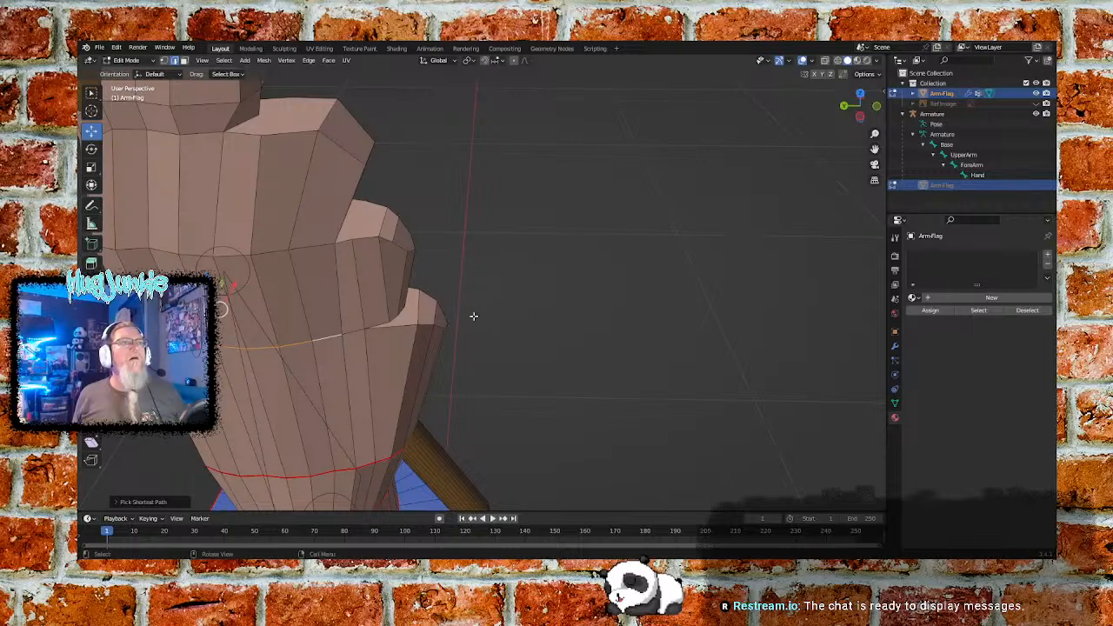
{"action": "scroll", "coordinate": [515, 284], "scroll_direction": "down", "scroll_amount": 4}
{"action": "middle_click_drag", "start_coordinate": [515, 285], "coordinate": [346, 273]}
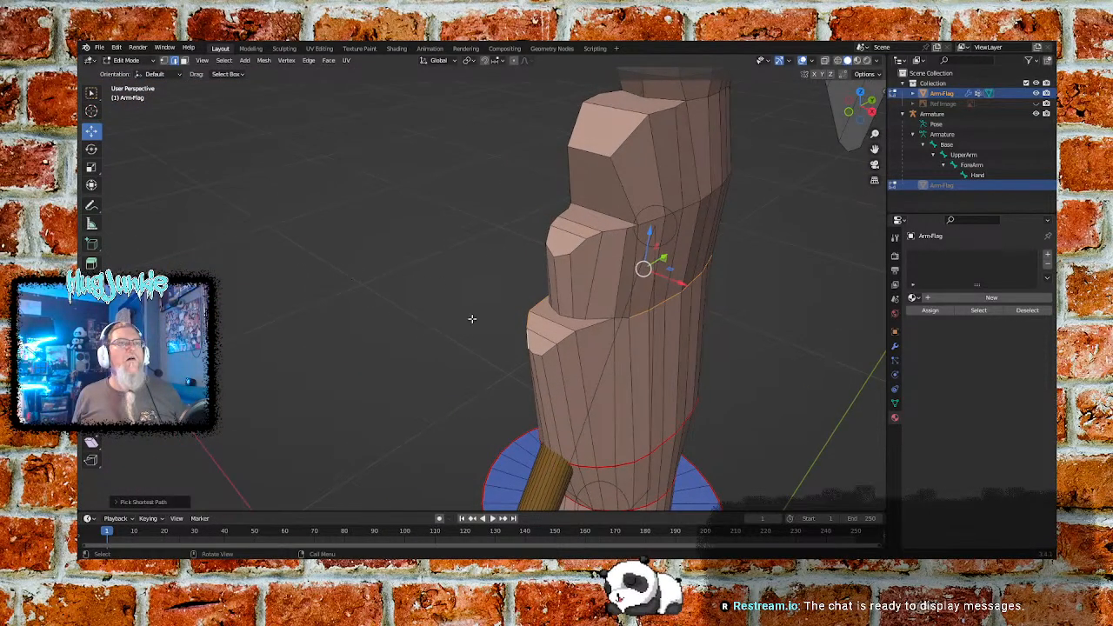
{"action": "middle_click_drag", "start_coordinate": [567, 336], "coordinate": [586, 334]}
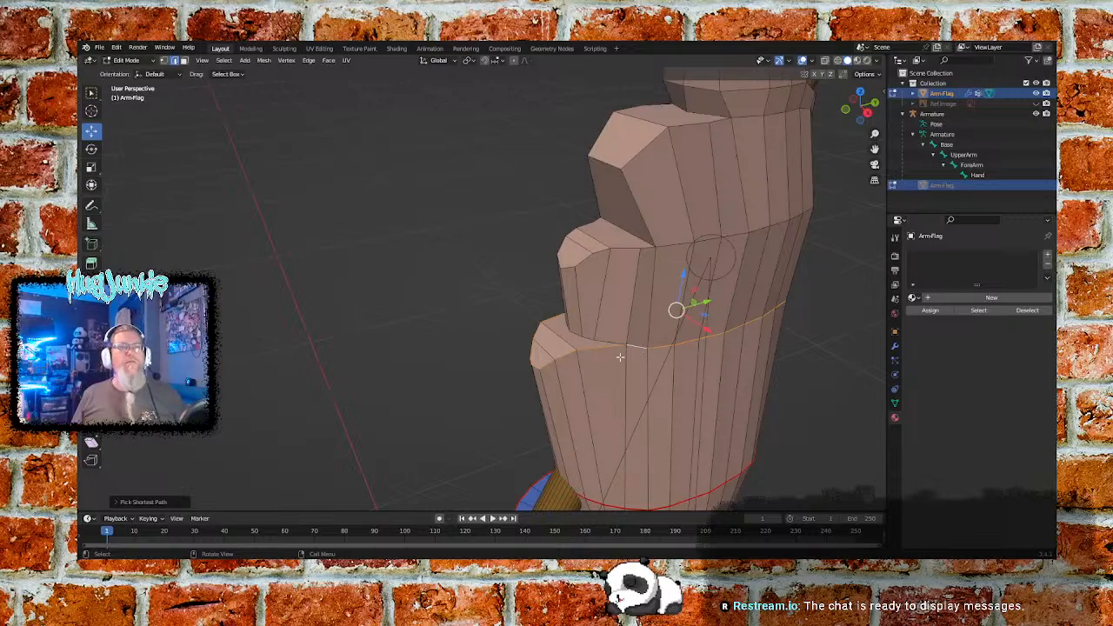
{"action": "key", "text": "ctrl+e"}
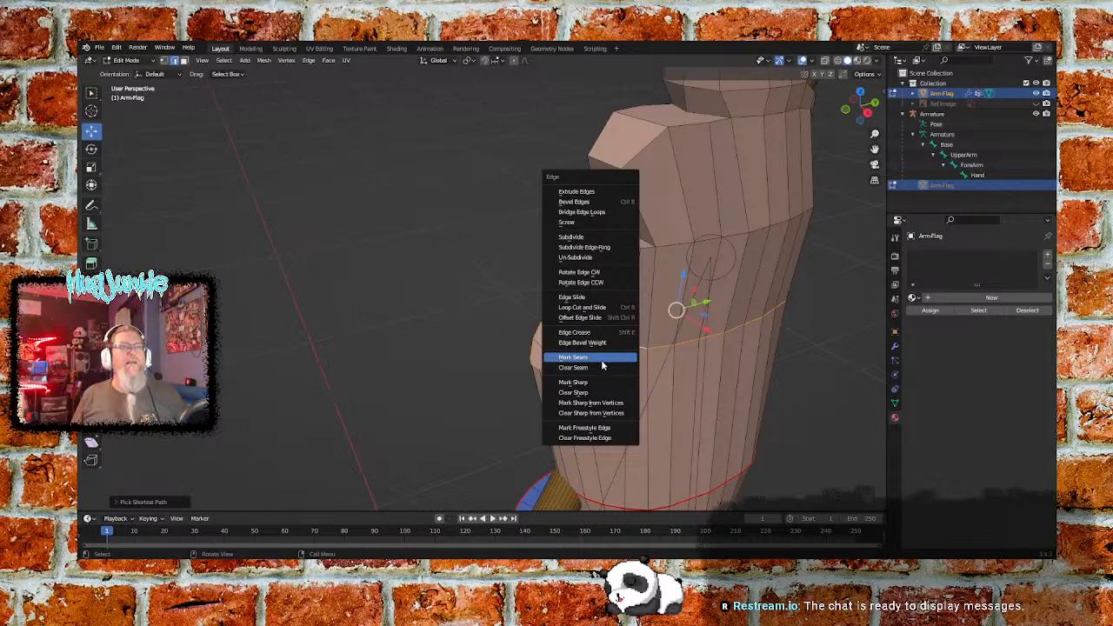
{"action": "left_click", "coordinate": [600, 359]}
- Select the edges where the second-lowest finger meets the top face of the lowest finger, and mark them as a seam
{"action": "middle_click_drag", "start_coordinate": [826, 341], "coordinate": [397, 309]}
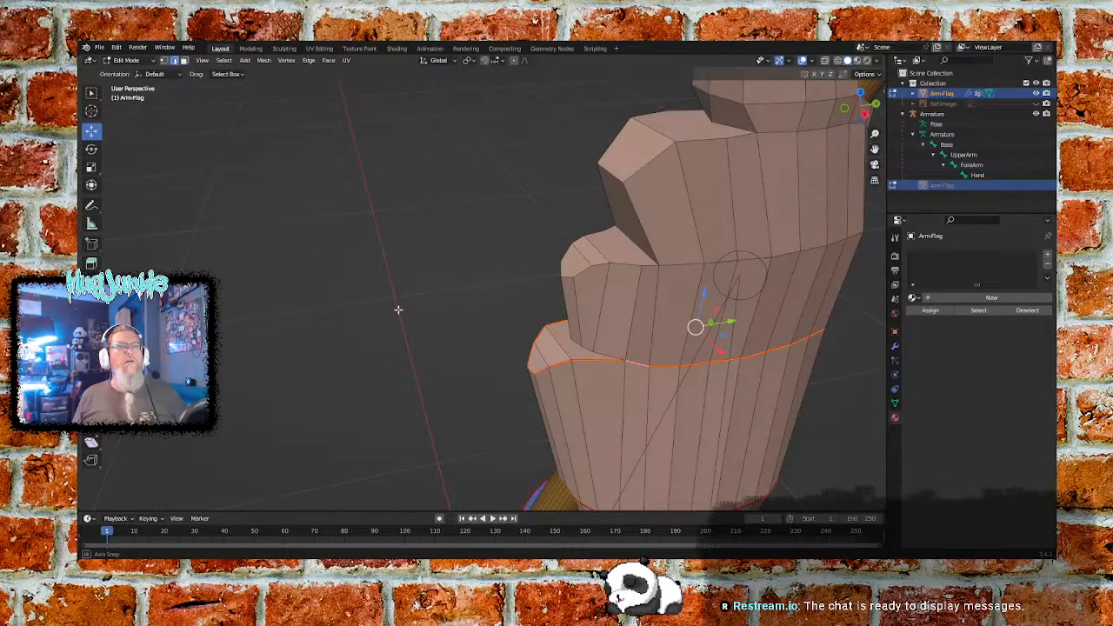
{"action": "middle_click_drag", "start_coordinate": [397, 310], "coordinate": [452, 321]}
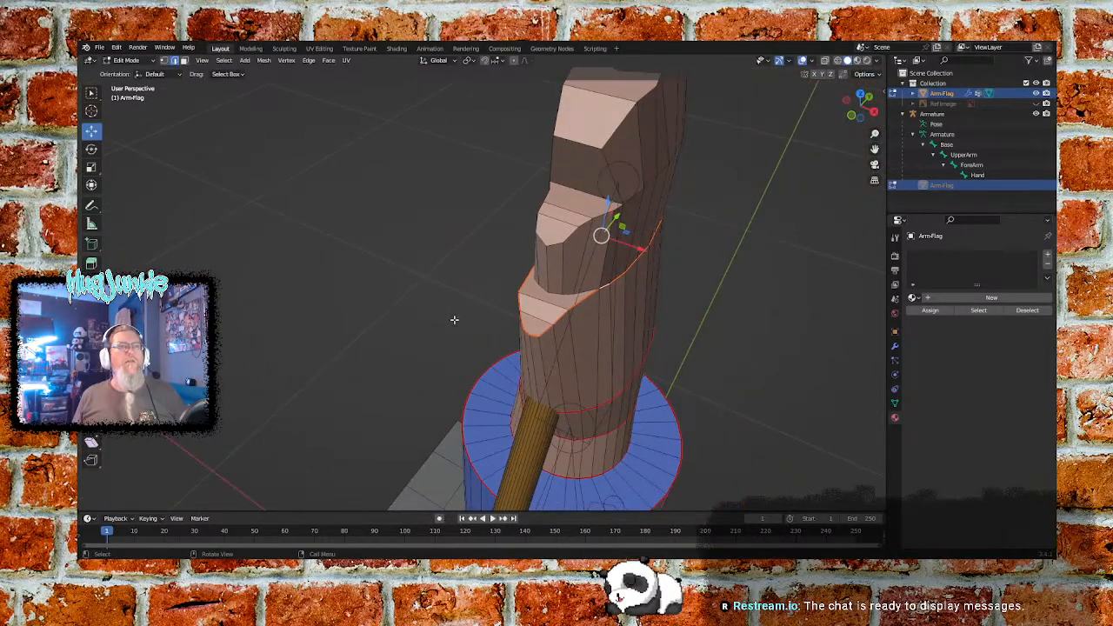
{"action": "middle_click_drag", "start_coordinate": [739, 294], "coordinate": [693, 293]}
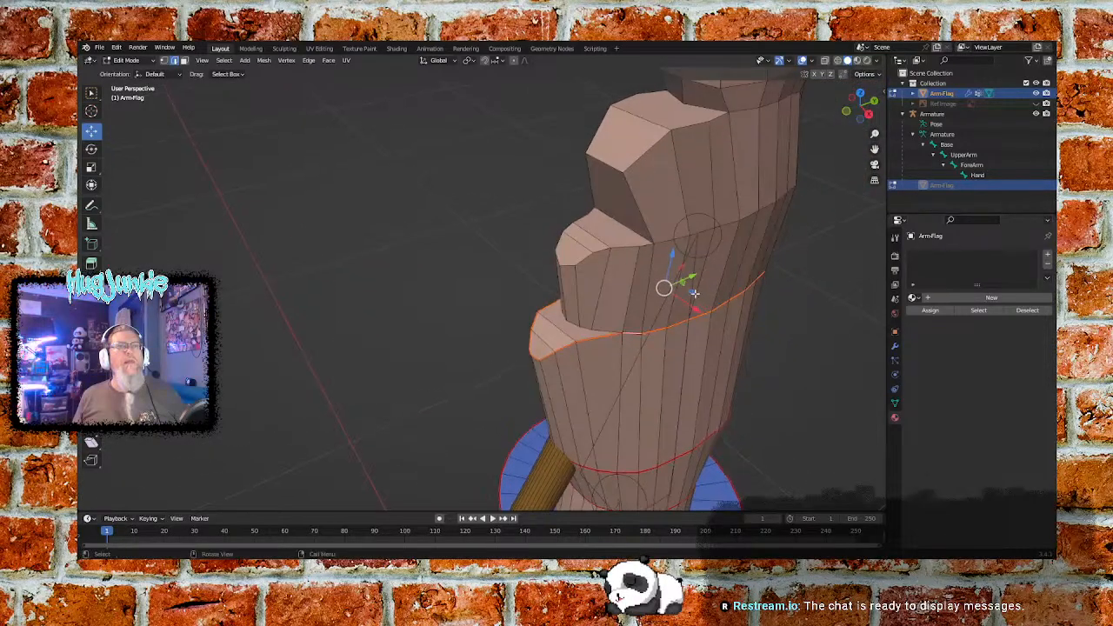
{"action": "left_click", "coordinate": [603, 331]}
{"action": "middle_click_drag", "start_coordinate": [458, 319], "coordinate": [492, 287]}
{"action": "left_click", "coordinate": [446, 283], "text": "ctrl"}
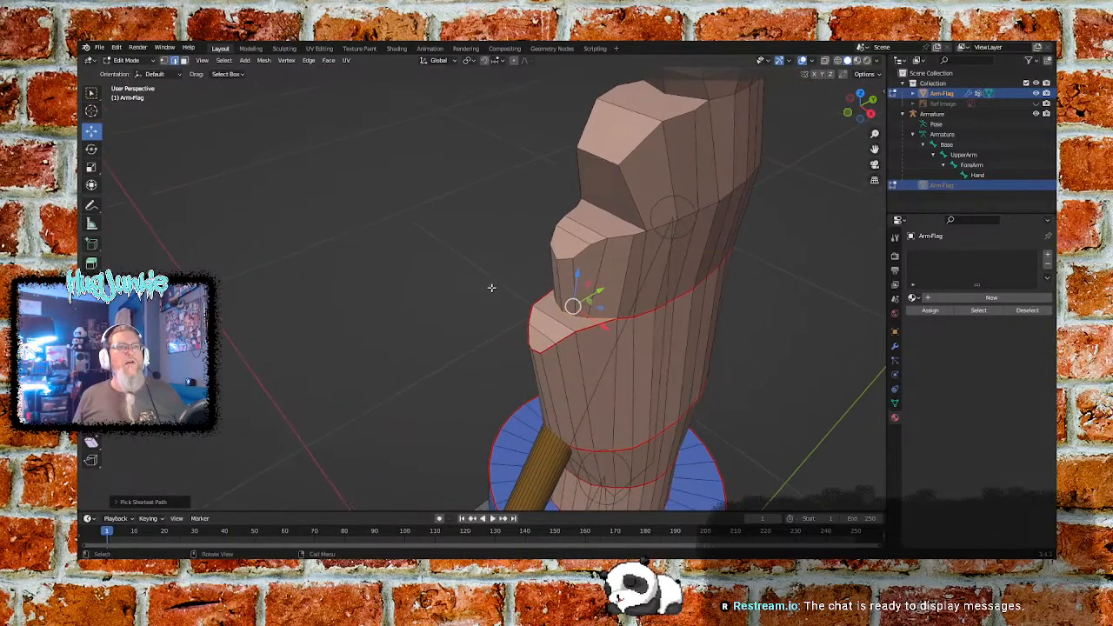
{"action": "key", "text": "ctrl+e"}
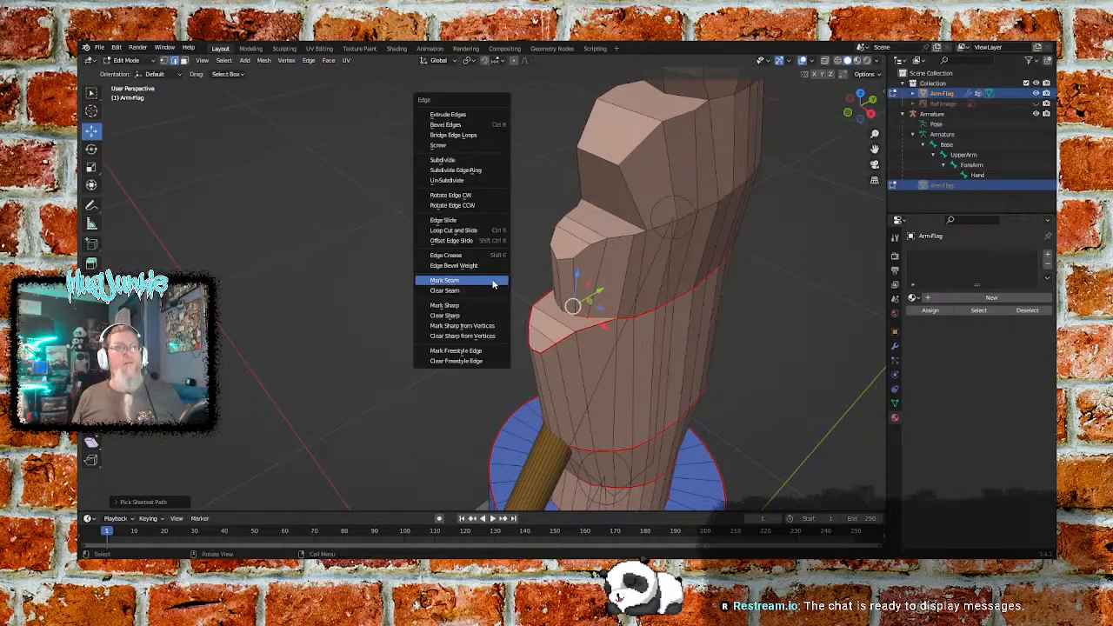
{"action": "left_click", "coordinate": [449, 281]}
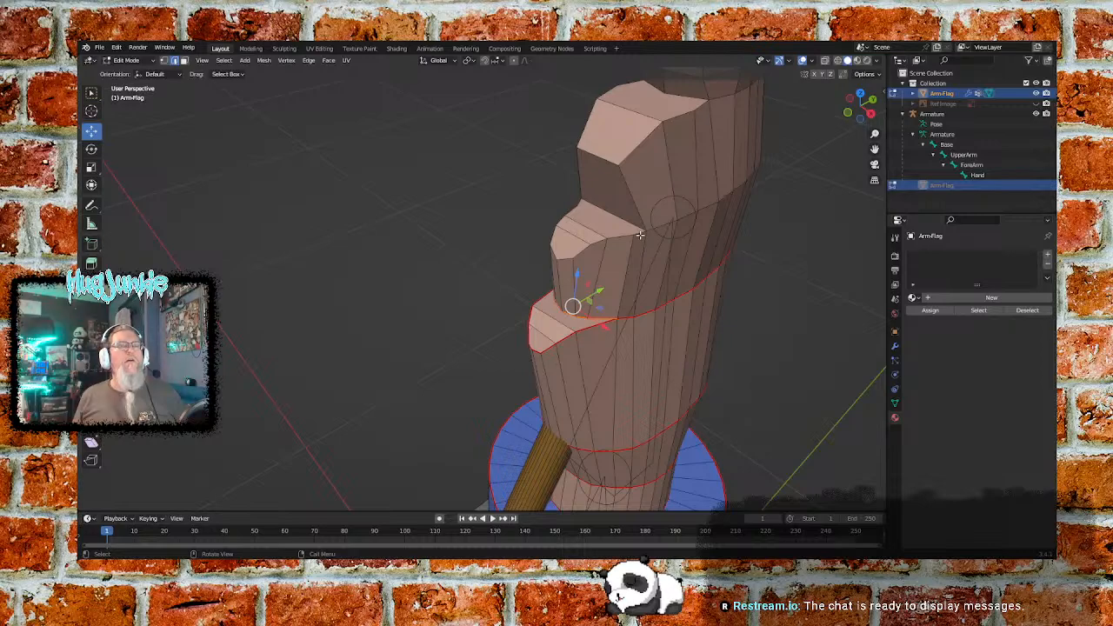
- Select the ring of edges around the hand level with the top of the second-lowest finger, including its fingertip outline, and mark it as a seam
{"action": "left_click", "coordinate": [580, 254]}
{"action": "middle_click_drag", "start_coordinate": [715, 261], "coordinate": [654, 263]}
{"action": "scroll", "coordinate": [655, 263], "scroll_direction": "up", "scroll_amount": 2}
{"action": "left_click", "coordinate": [851, 347], "text": "ctrl"}
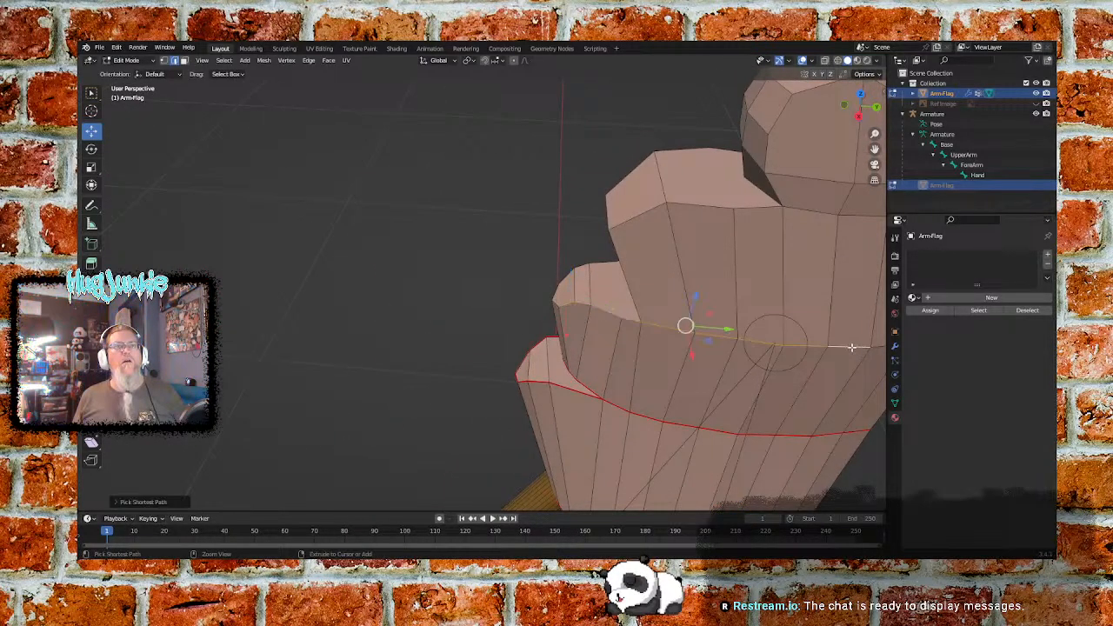
{"action": "middle_click_drag", "start_coordinate": [851, 347], "coordinate": [557, 343]}
{"action": "middle_click_drag", "start_coordinate": [718, 314], "coordinate": [634, 320]}
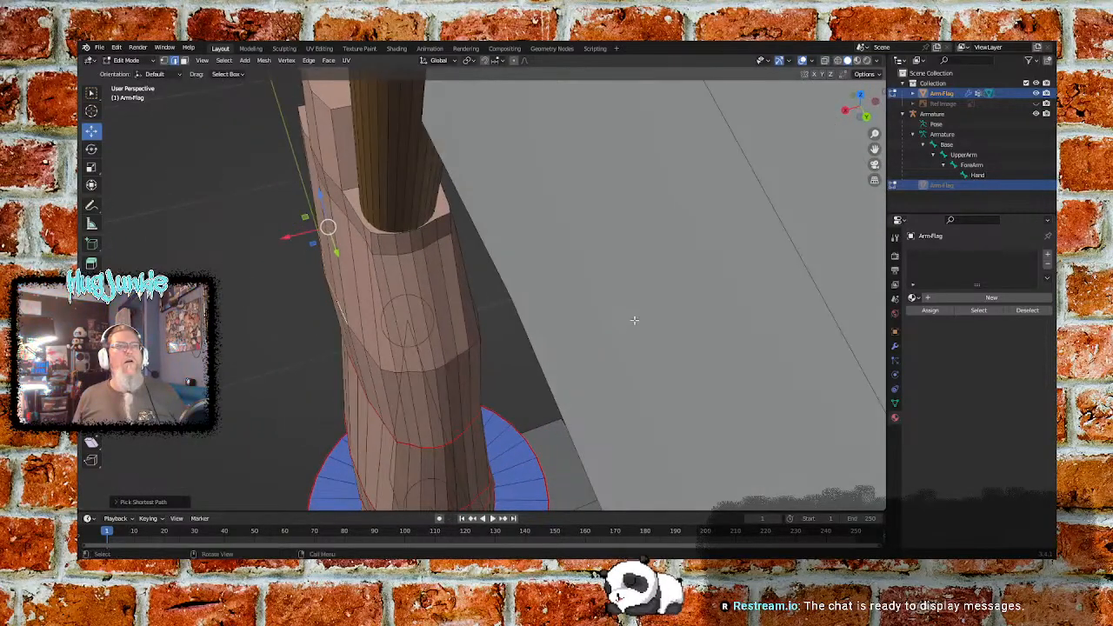
{"action": "left_click", "coordinate": [450, 358], "text": "ctrl"}
{"action": "middle_click_drag", "start_coordinate": [484, 348], "coordinate": [665, 284]}
{"action": "left_click", "coordinate": [519, 236], "text": "ctrl"}
{"action": "left_click", "coordinate": [667, 272], "text": "ctrl"}
{"action": "left_click", "coordinate": [598, 400], "text": "ctrl"}
{"action": "middle_click_drag", "start_coordinate": [598, 400], "coordinate": [516, 356]}
{"action": "left_click", "coordinate": [428, 317], "text": "ctrl"}
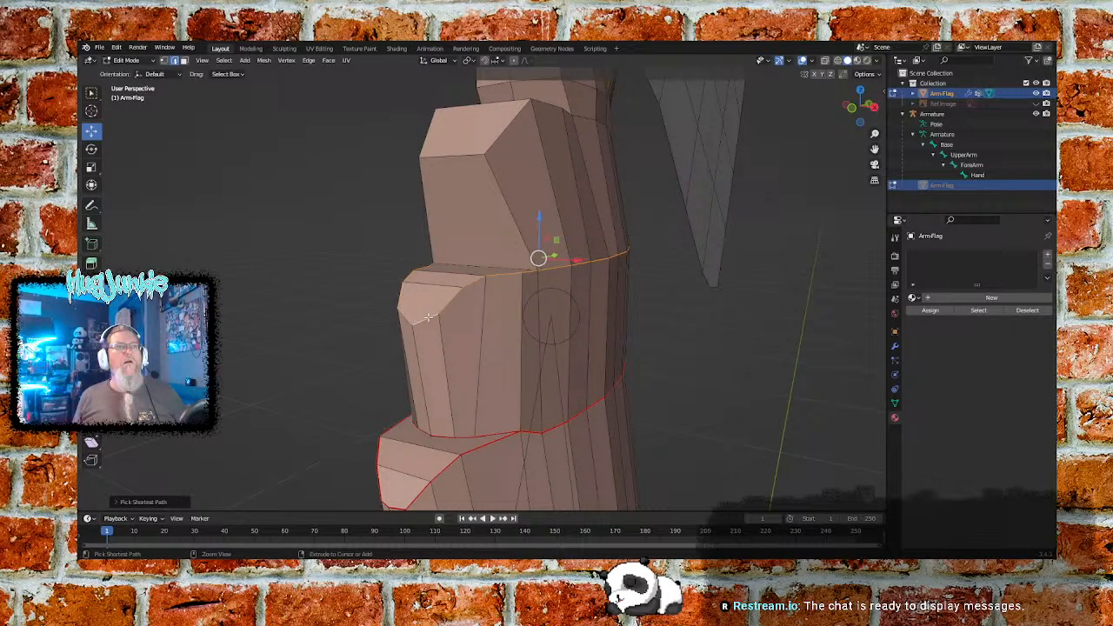
{"action": "mouse_move", "coordinate": [493, 318]}
{"action": "middle_mouse_down"}
{"action": "mouse_move", "coordinate": [476, 339]}
{"action": "mouse_move", "coordinate": [454, 301]}
{"action": "mouse_move", "coordinate": [472, 305]}
{"action": "mouse_move", "coordinate": [486, 333]}
{"action": "middle_mouse_up"}
{"action": "key", "text": "ctrl+e"}
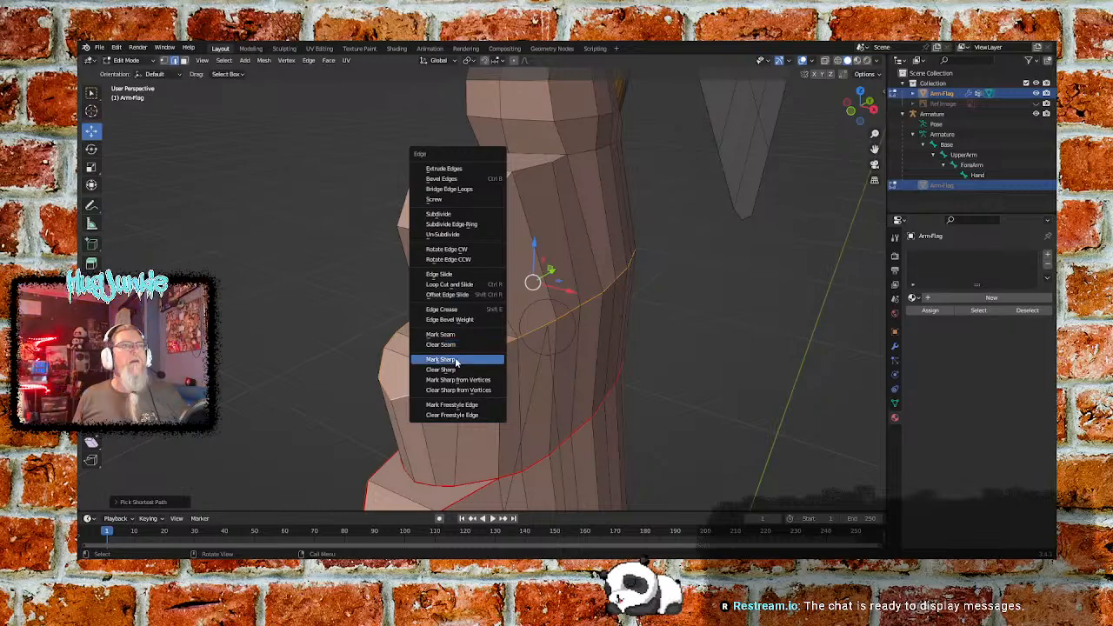
{"action": "left_click", "coordinate": [466, 335]}
- Select the crease edge where the third finger up meets the top face of the finger below, and mark it as a seam
{"action": "middle_click_drag", "start_coordinate": [431, 336], "coordinate": [392, 339]}
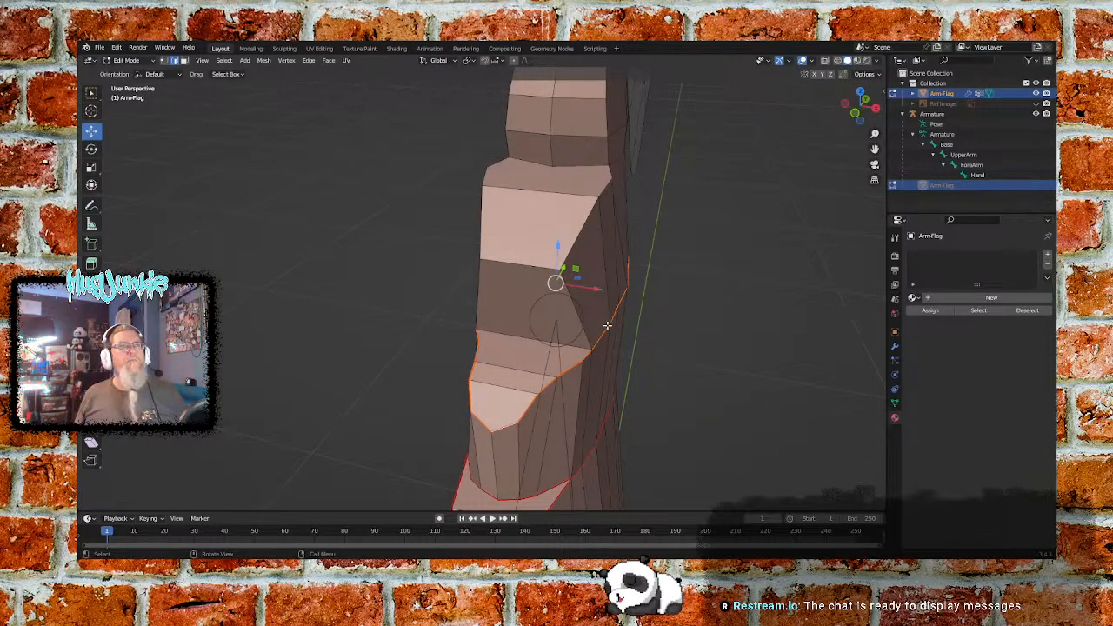
{"action": "left_click", "coordinate": [511, 337], "text": "alt"}
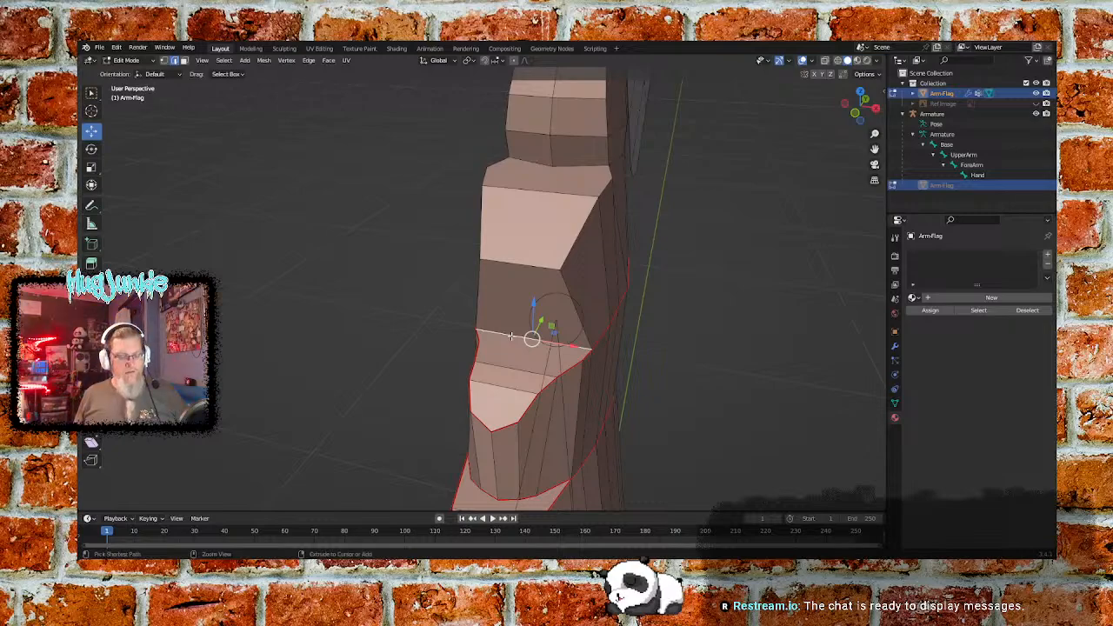
{"action": "key", "text": "ctrl+e"}
{"action": "left_click", "coordinate": [505, 336]}
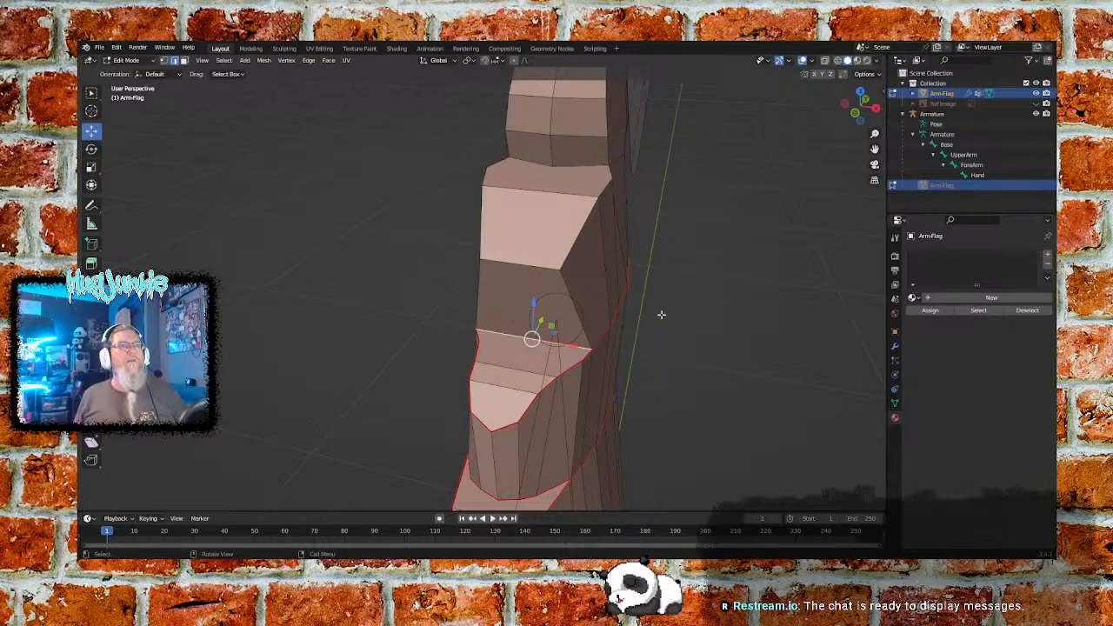
- Select the ring of edges around the hand along the top of the third finger up, including its fingertip outline, and mark it as a seam
{"action": "middle_click_drag", "start_coordinate": [694, 313], "coordinate": [635, 313]}
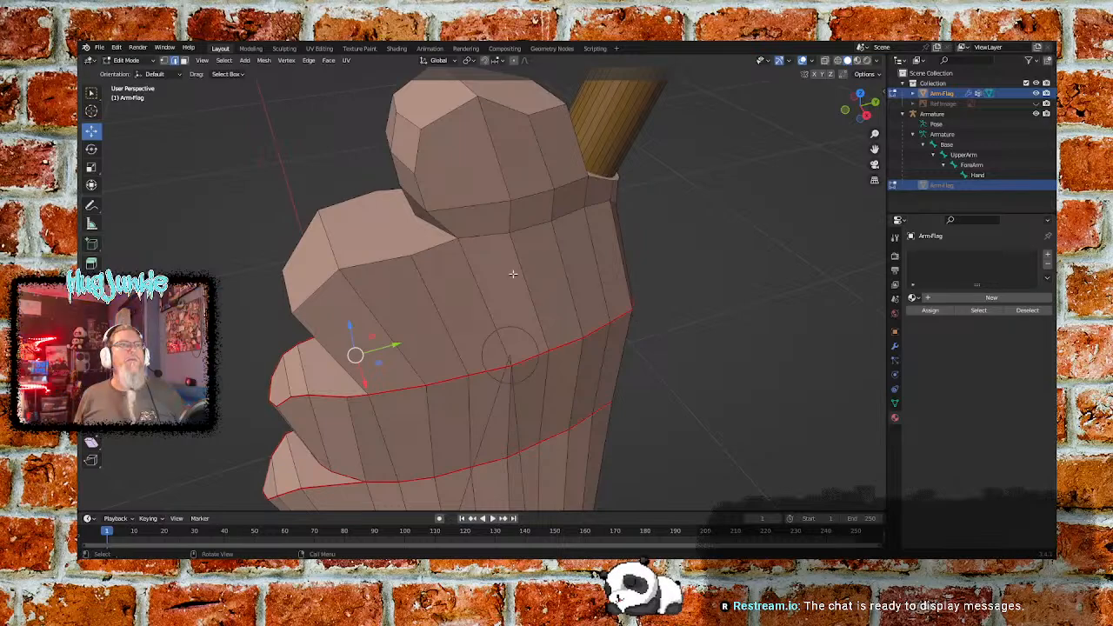
{"action": "left_click", "coordinate": [480, 236]}
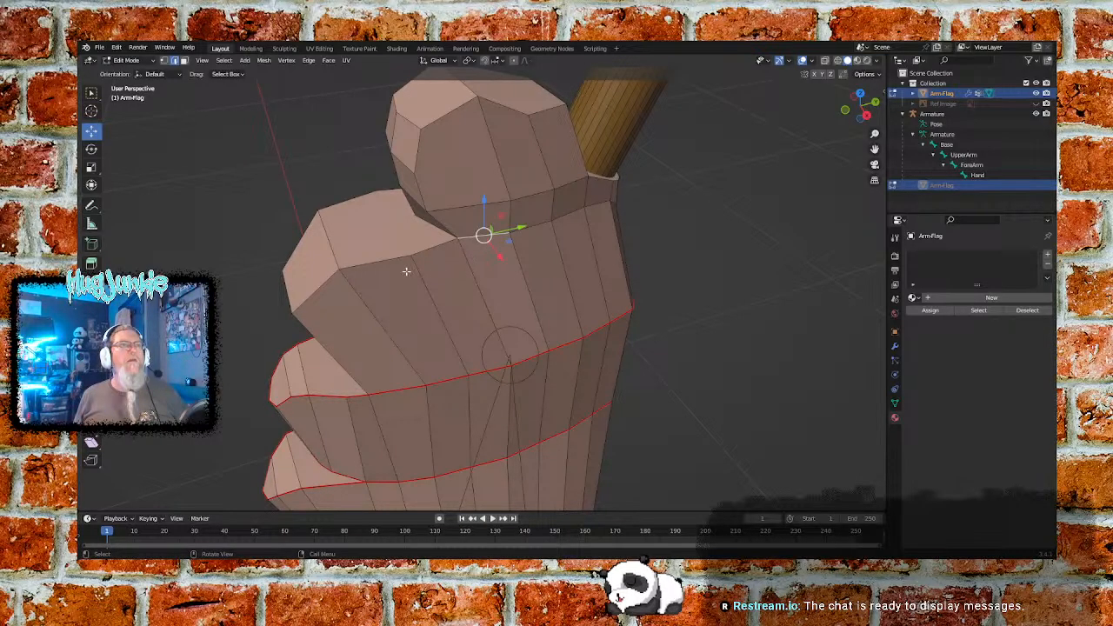
{"action": "middle_click_drag", "start_coordinate": [670, 278], "coordinate": [577, 171]}
{"action": "left_click", "coordinate": [422, 226]}
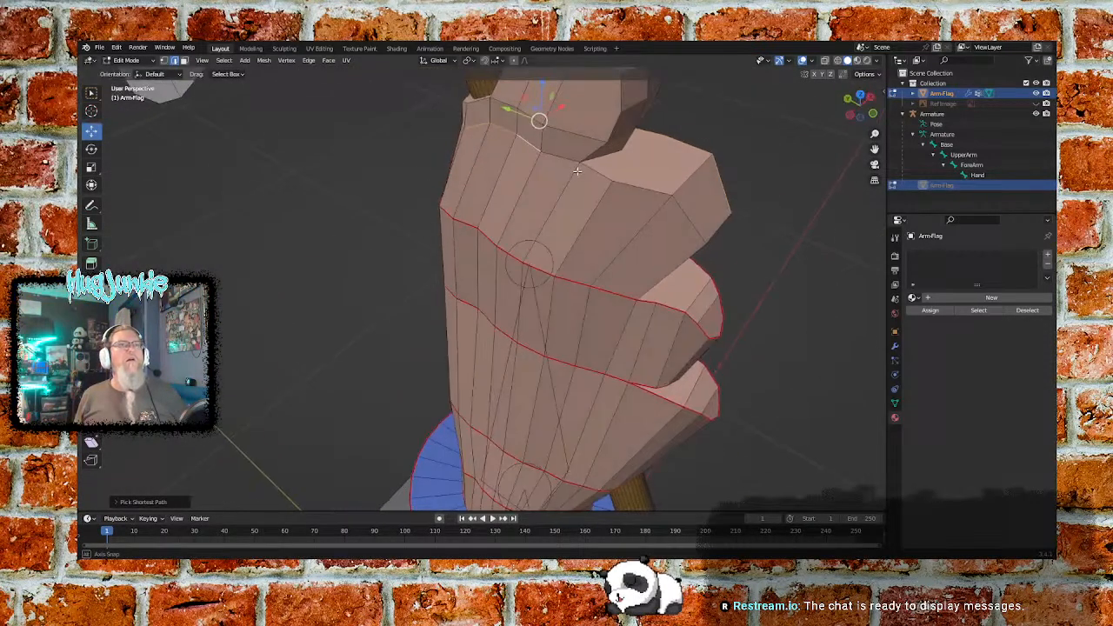
{"action": "left_click", "coordinate": [681, 211], "text": "ctrl"}
{"action": "middle_click_drag", "start_coordinate": [681, 210], "coordinate": [606, 199]}
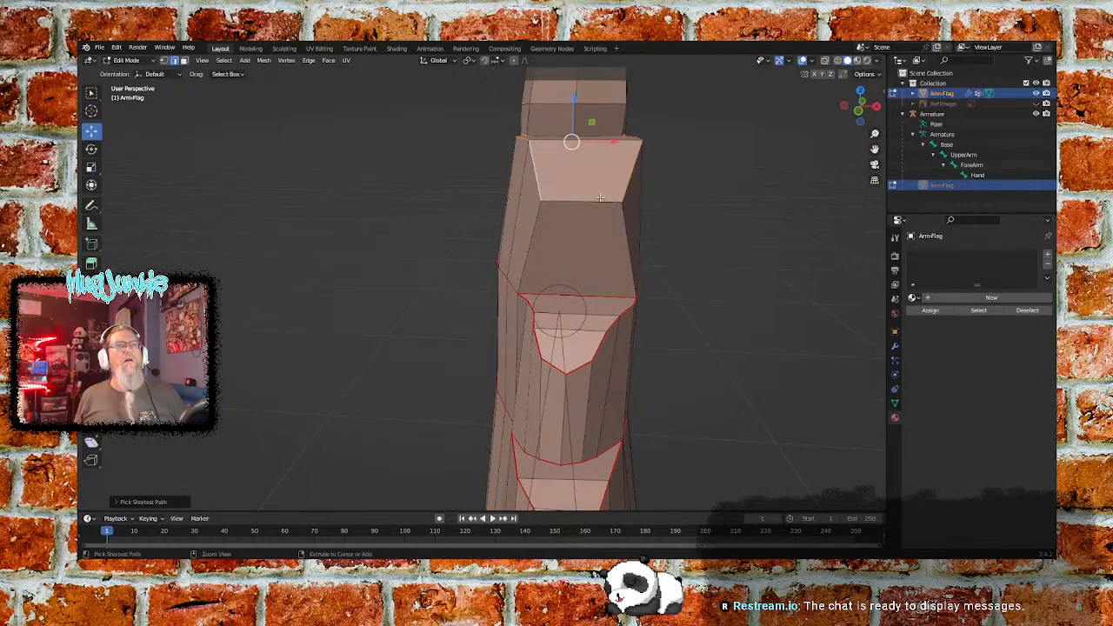
{"action": "middle_click_drag", "start_coordinate": [691, 203], "coordinate": [619, 199]}
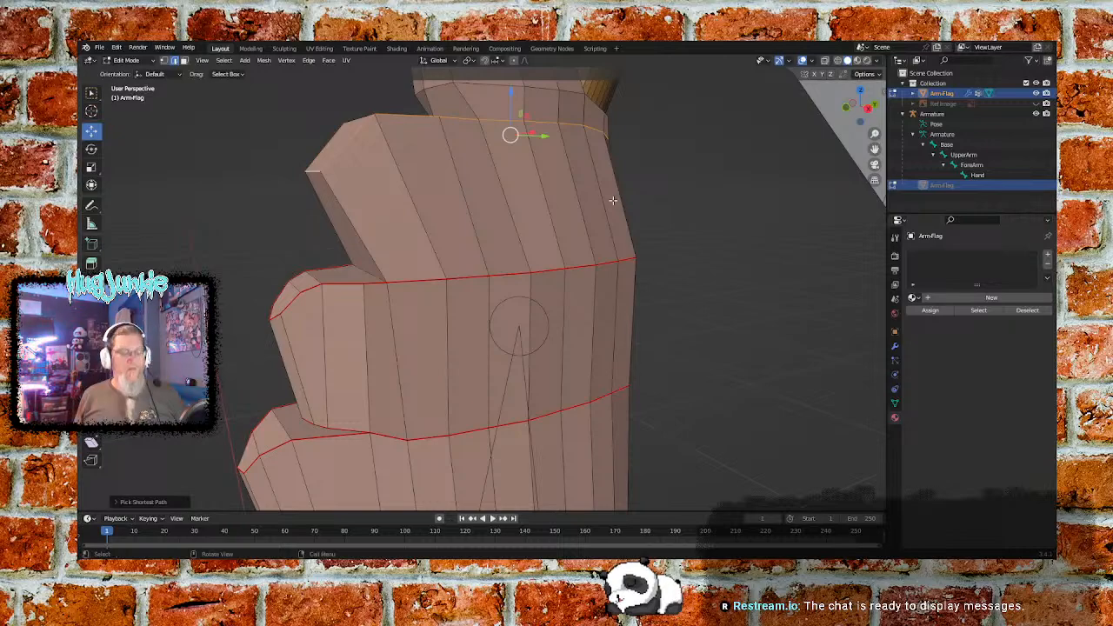
{"action": "key", "text": "ctrl+e"}
{"action": "left_click", "coordinate": [442, 222]}
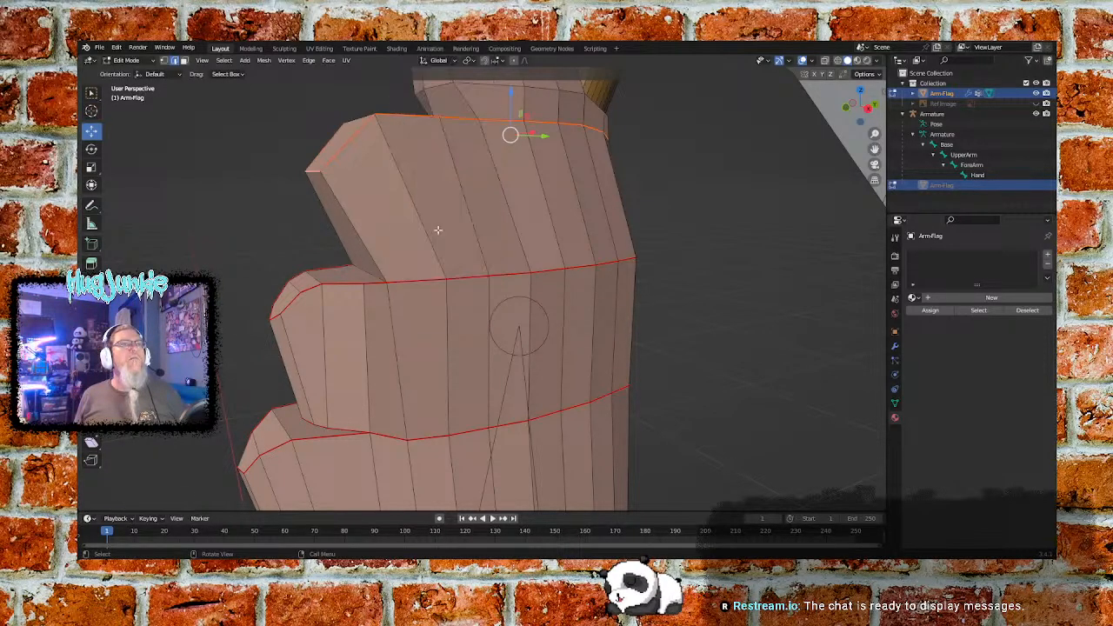
- Select the ring of edges at the base of the topmost finger, passing just below the flagpole, and mark it as a seam
{"action": "middle_click_drag", "start_coordinate": [331, 209], "coordinate": [406, 221]}
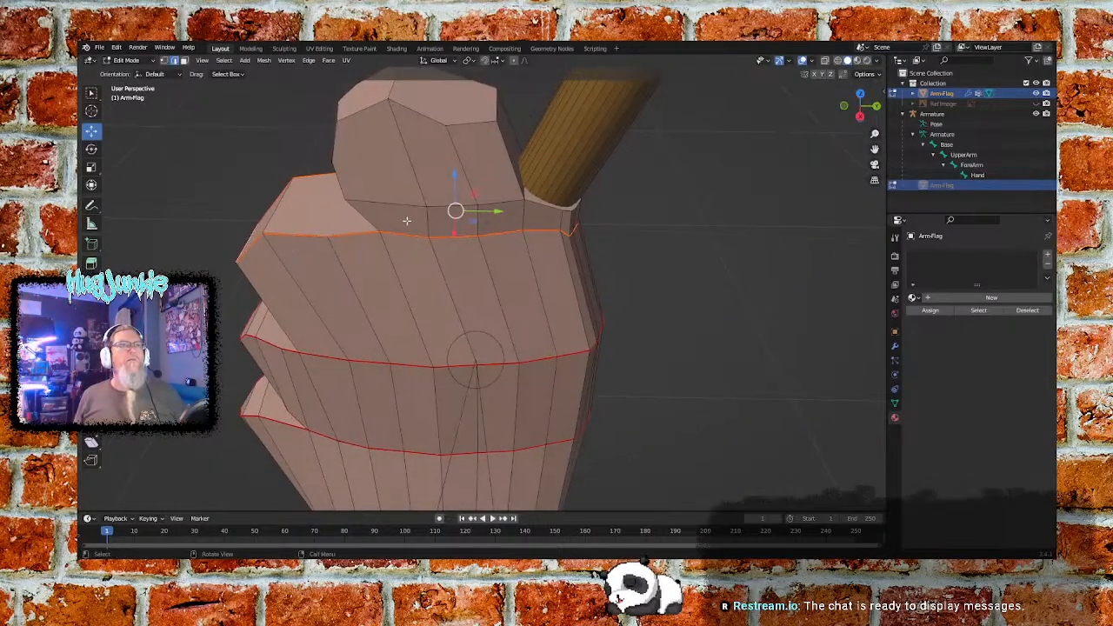
{"action": "middle_click_drag", "start_coordinate": [298, 213], "coordinate": [528, 205]}
{"action": "left_click", "coordinate": [566, 168], "text": "ctrl"}
{"action": "middle_click_drag", "start_coordinate": [567, 168], "coordinate": [447, 181]}
{"action": "left_click", "coordinate": [436, 179], "text": "ctrl"}
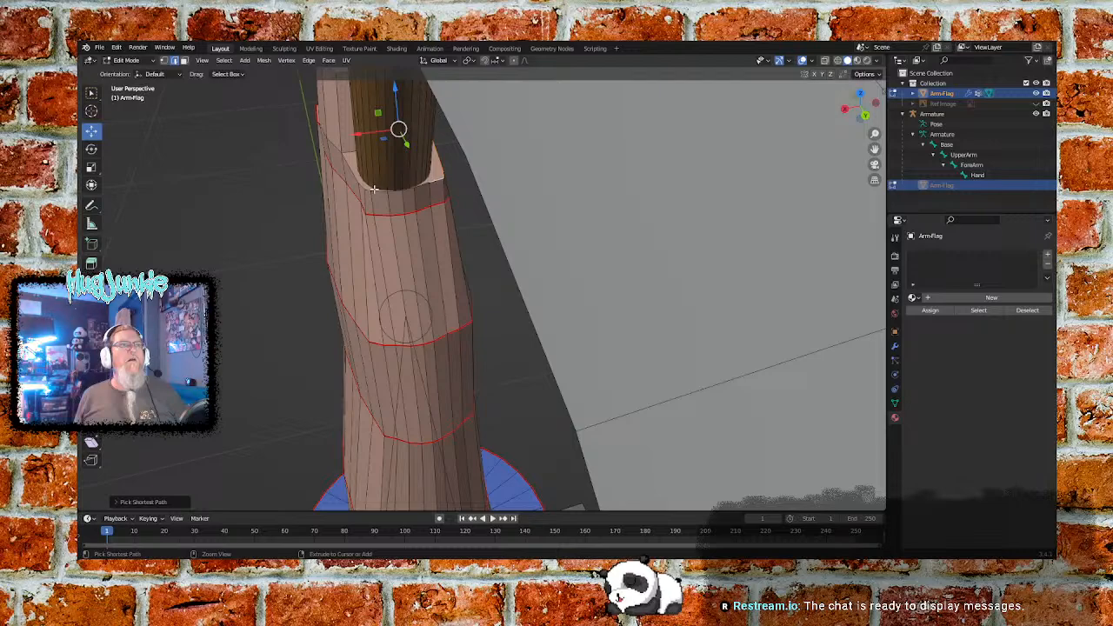
{"action": "middle_click_drag", "start_coordinate": [313, 200], "coordinate": [388, 200]}
{"action": "key", "text": "ctrl+e"}
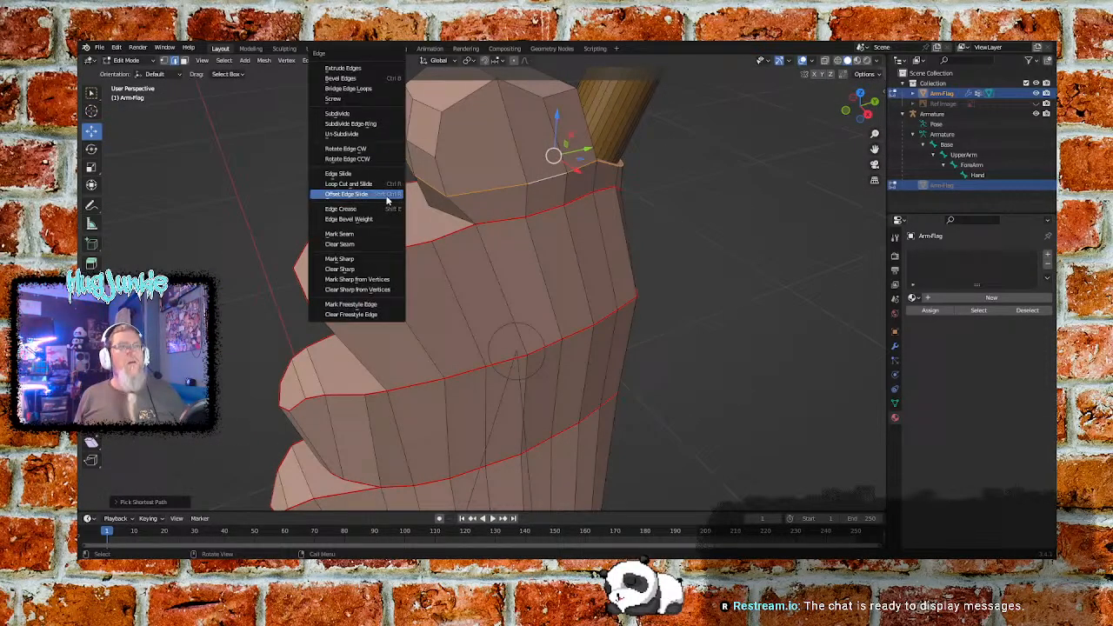
{"action": "left_click", "coordinate": [363, 234]}
- Select the short edges where the narrow band below the topmost finger meets the next finger's top face, and mark them as a seam
{"action": "middle_click_drag", "start_coordinate": [334, 217], "coordinate": [416, 217]}
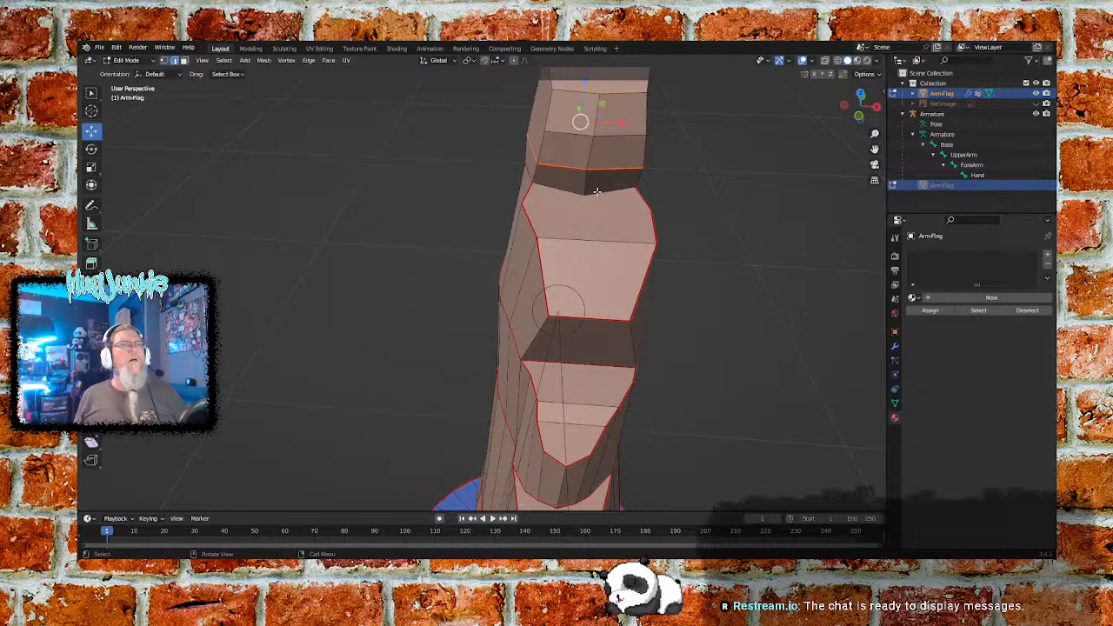
{"action": "left_click", "coordinate": [556, 189], "text": "ctrl"}
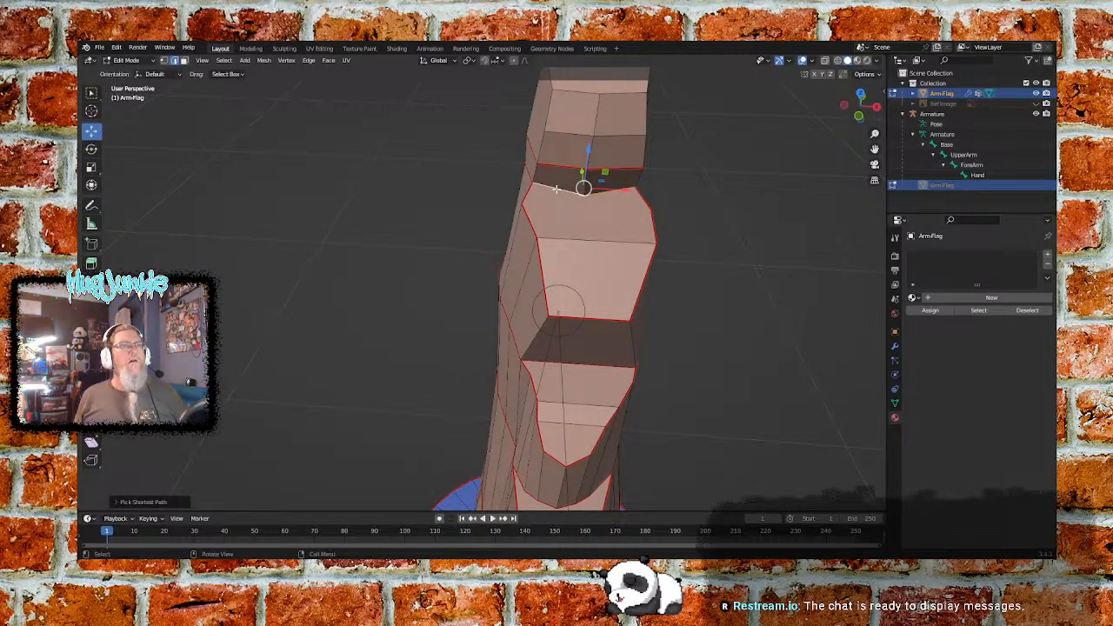
{"action": "key", "text": "ctrl+e"}
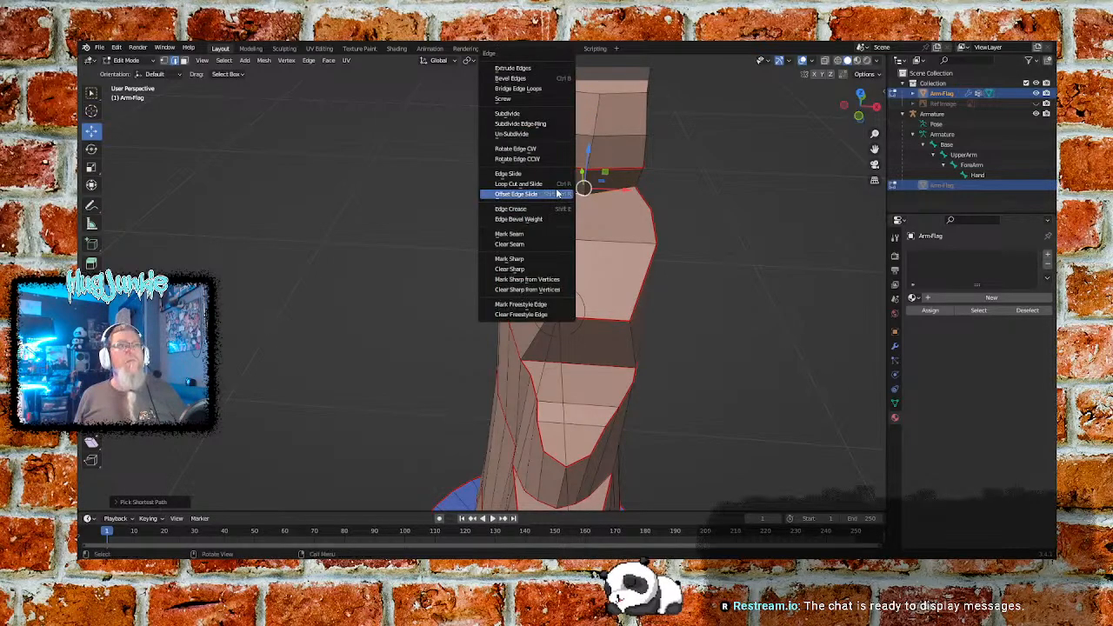
{"action": "left_click", "coordinate": [510, 234]}
{"action": "middle_click_drag", "start_coordinate": [658, 216], "coordinate": [583, 230]}
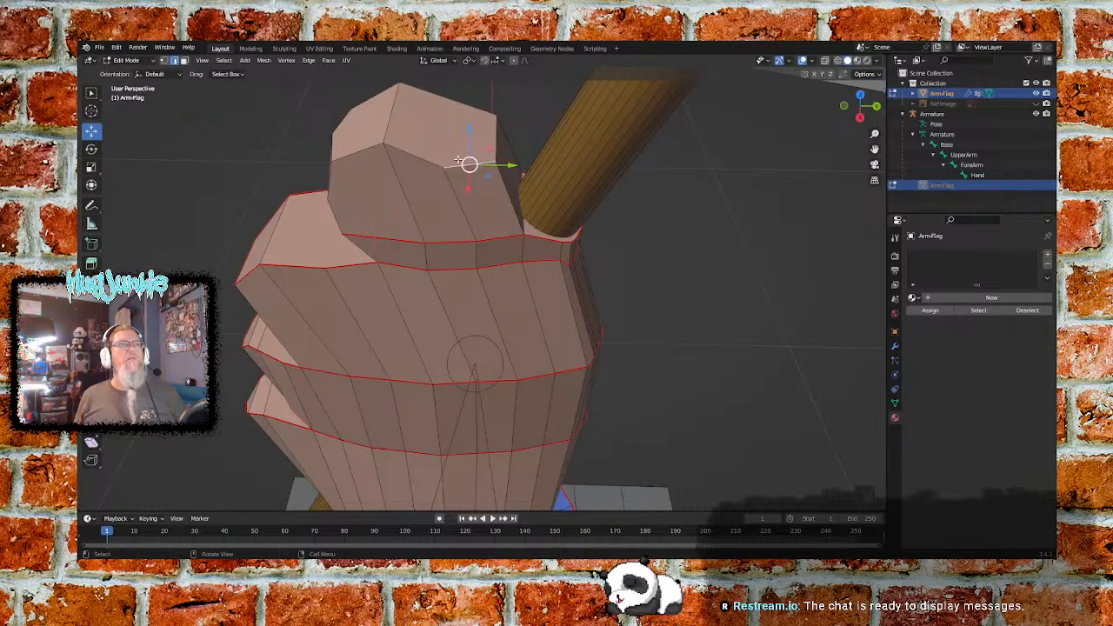
- Select the loop of edges outlining the topmost finger's upper faces and mark it as a seam
{"action": "left_click", "coordinate": [358, 153], "text": "ctrl"}
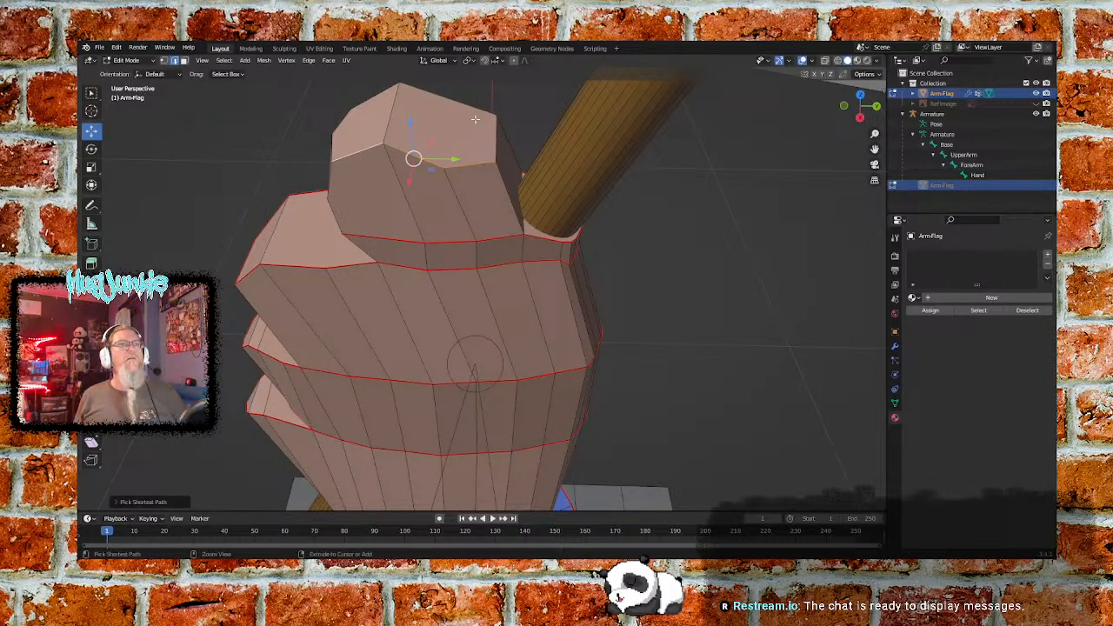
{"action": "middle_click_drag", "start_coordinate": [440, 129], "coordinate": [567, 143]}
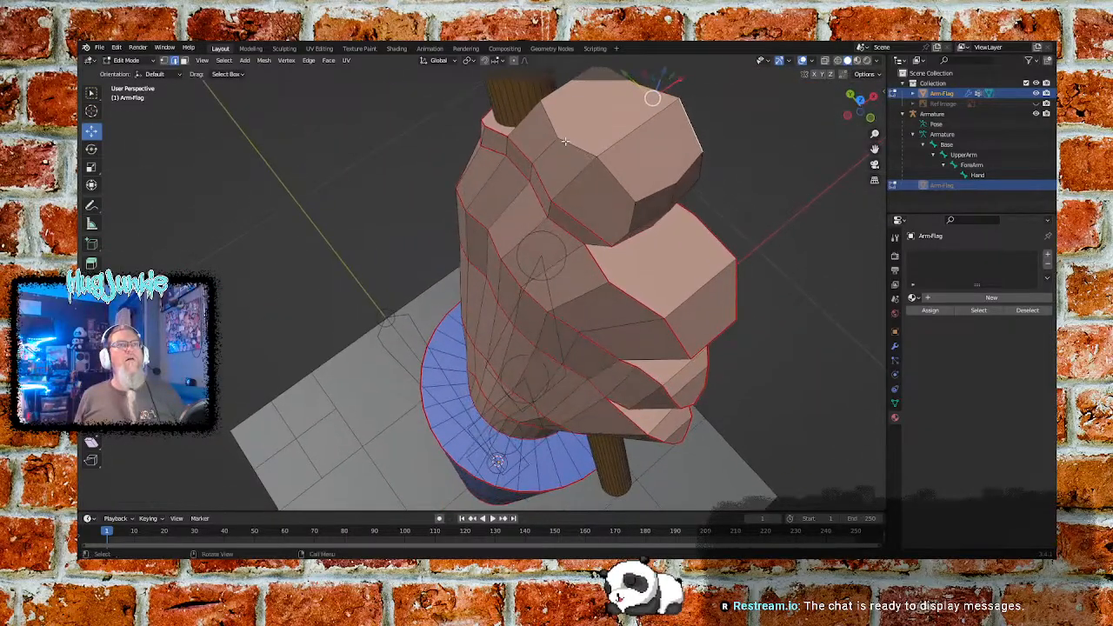
{"action": "left_click", "coordinate": [611, 168], "text": "ctrl"}
{"action": "middle_click_drag", "start_coordinate": [671, 201], "coordinate": [560, 208]}
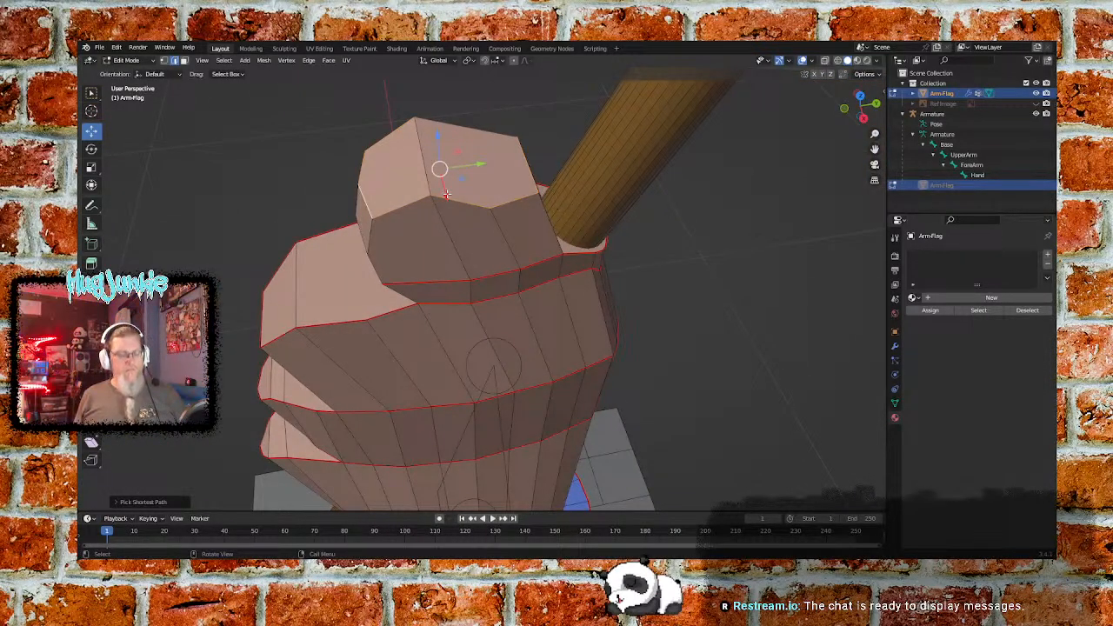
{"action": "key", "text": "ctrl+e"}
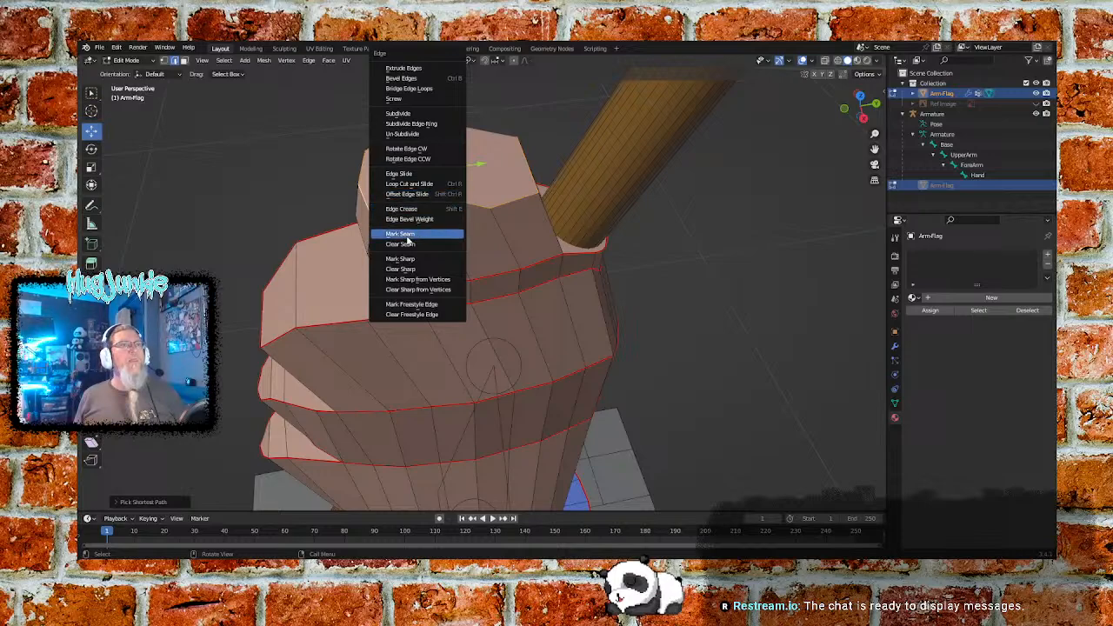
{"action": "left_click", "coordinate": [405, 234]}
- Select the vertical edges at the topmost finger's tip, joining its upper outline to its base seam, and mark them as a seam
{"action": "middle_click_drag", "start_coordinate": [534, 241], "coordinate": [615, 225]}
{"action": "left_click", "coordinate": [571, 132]}
{"action": "left_click", "coordinate": [563, 173], "text": "ctrl"}
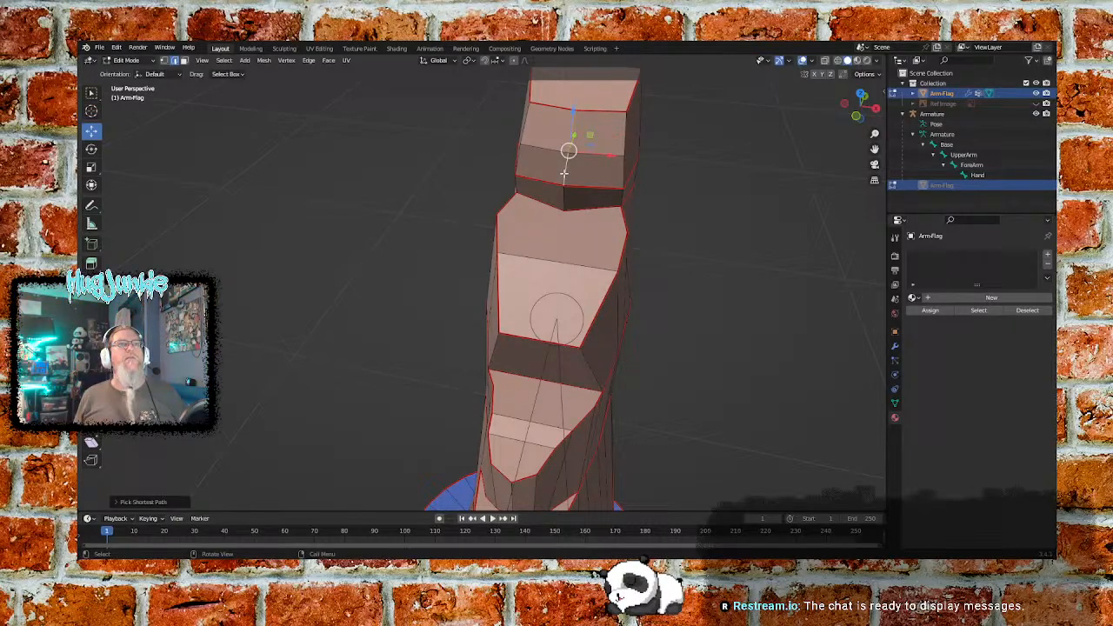
{"action": "right_click", "coordinate": [617, 165]}
{"action": "left_click", "coordinate": [600, 234]}
- Select a continuous vertical line of edges down the back of the hand, from below the flagpole to the sleeve, and mark it as a seam
{"action": "middle_click_drag", "start_coordinate": [600, 234], "coordinate": [508, 205]}
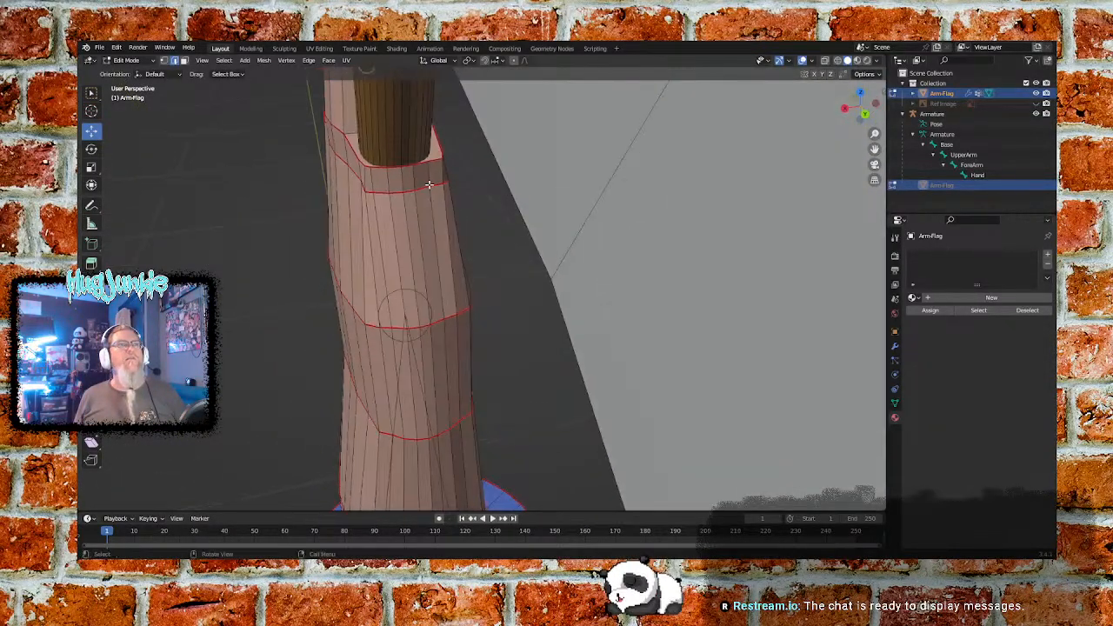
{"action": "middle_click_drag", "start_coordinate": [409, 208], "coordinate": [432, 284]}
{"action": "middle_click_drag", "start_coordinate": [430, 344], "coordinate": [433, 291]}
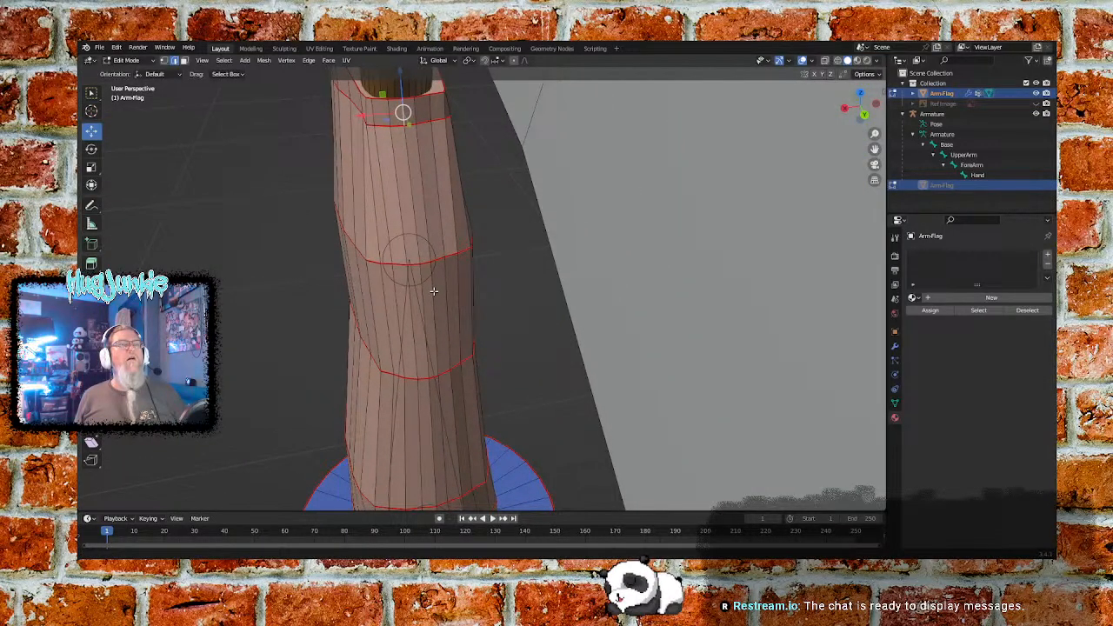
{"action": "left_click", "coordinate": [416, 217], "text": "ctrl"}
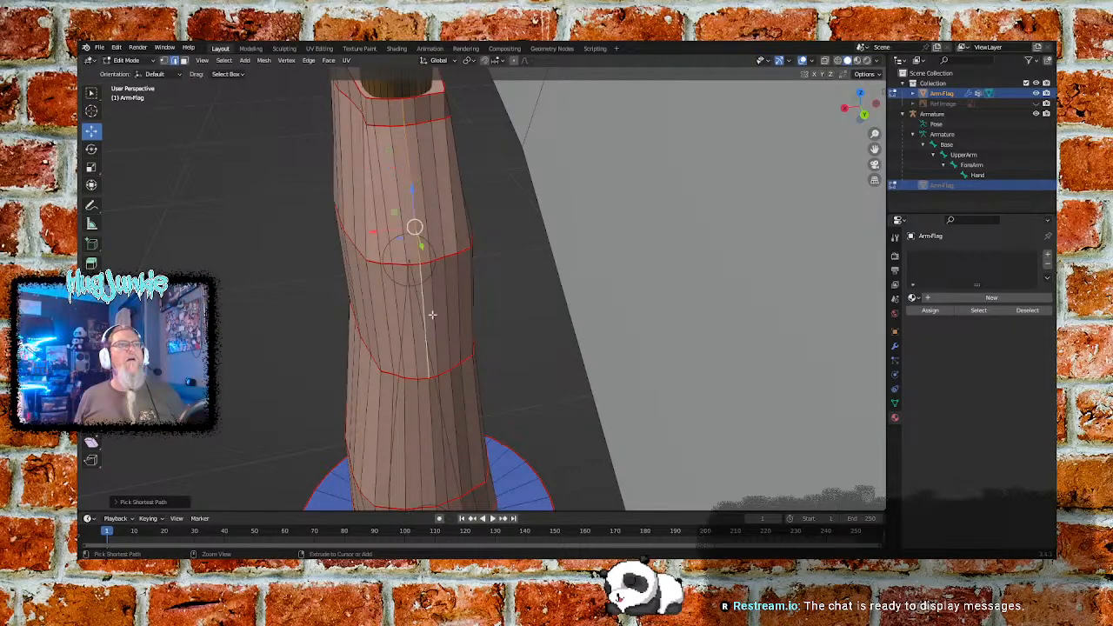
{"action": "left_click", "coordinate": [432, 396], "text": "ctrl"}
{"action": "middle_click_drag", "start_coordinate": [444, 441], "coordinate": [465, 83]}
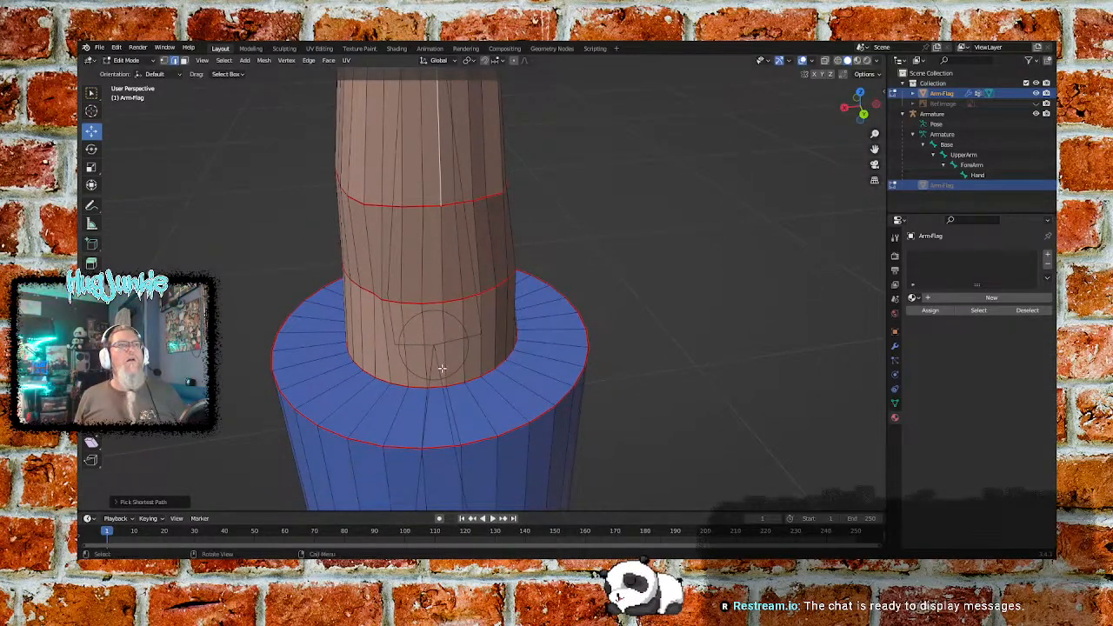
{"action": "left_click", "coordinate": [444, 320], "text": "ctrl"}
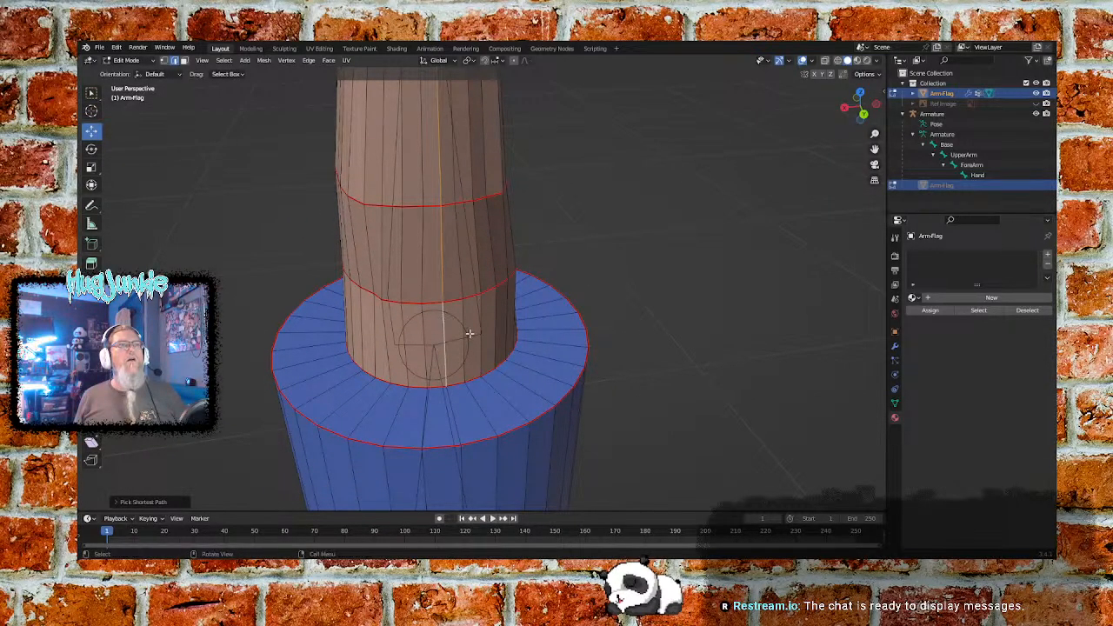
{"action": "middle_click_drag", "start_coordinate": [473, 273], "coordinate": [473, 349]}
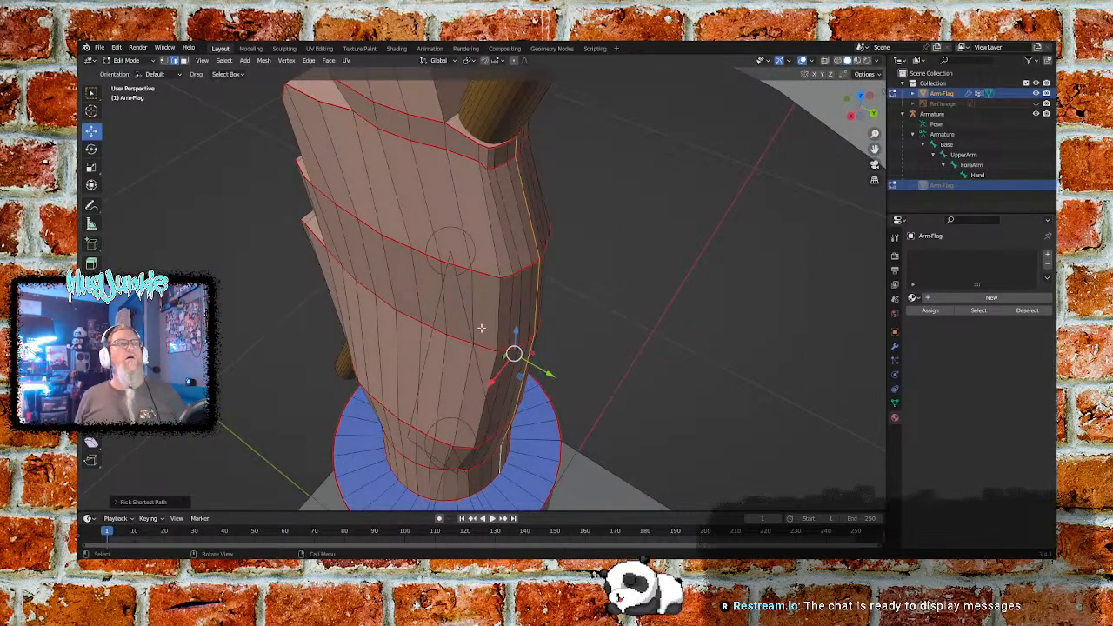
{"action": "key", "text": "ctrl+e"}
{"action": "left_click", "coordinate": [529, 250]}
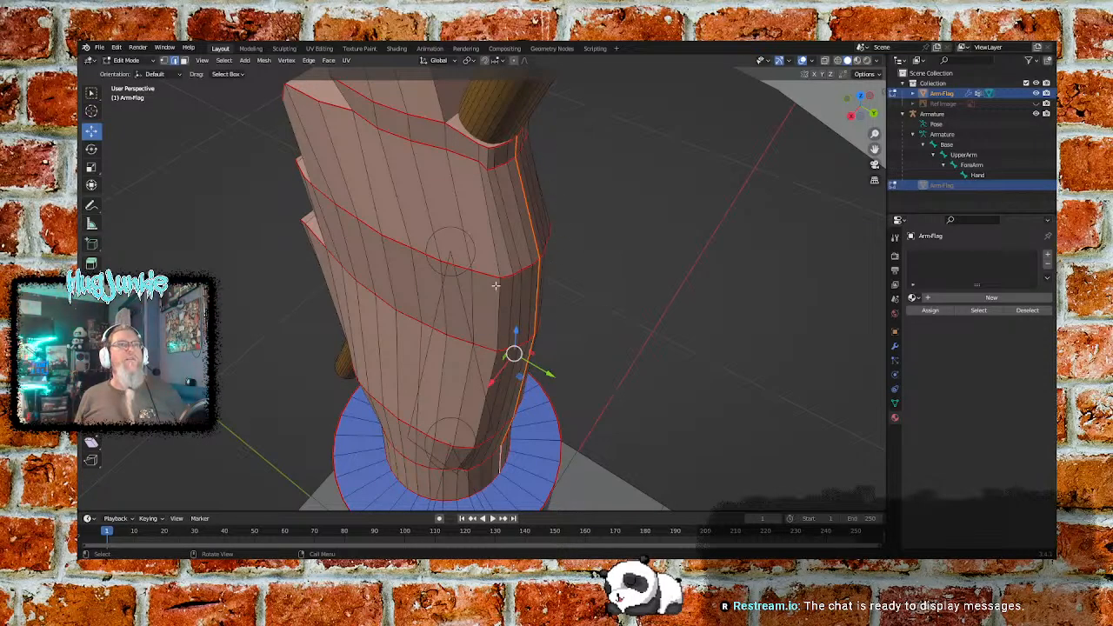
- Select all the outer border edges of the flag, mark them as a seam, and clear the selection
{"action": "middle_click_drag", "start_coordinate": [380, 271], "coordinate": [636, 278]}
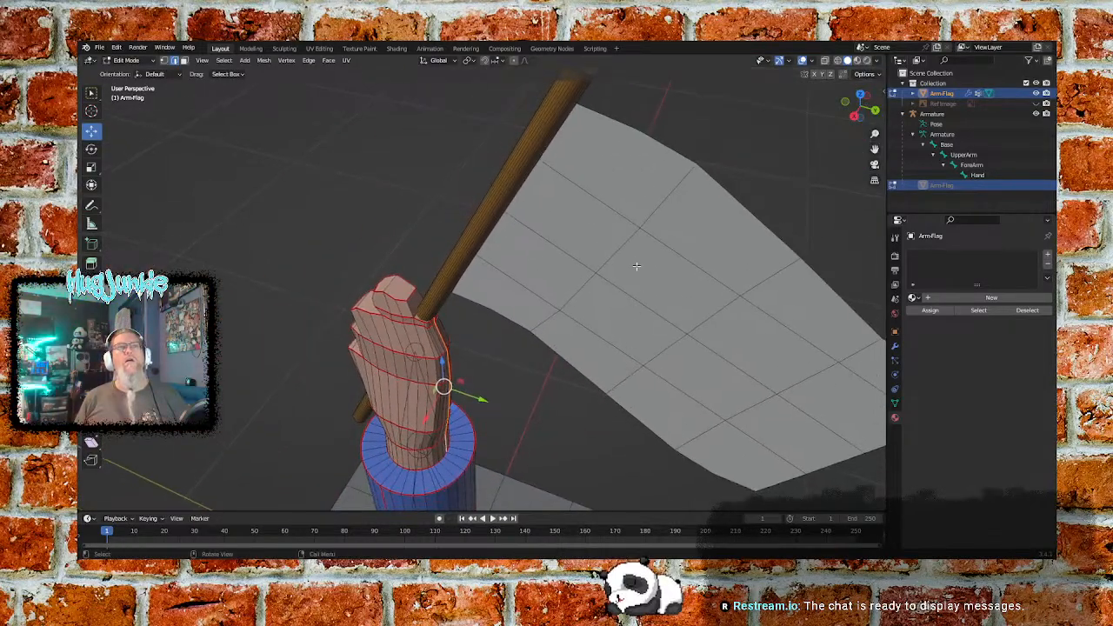
{"action": "left_click", "coordinate": [597, 113]}
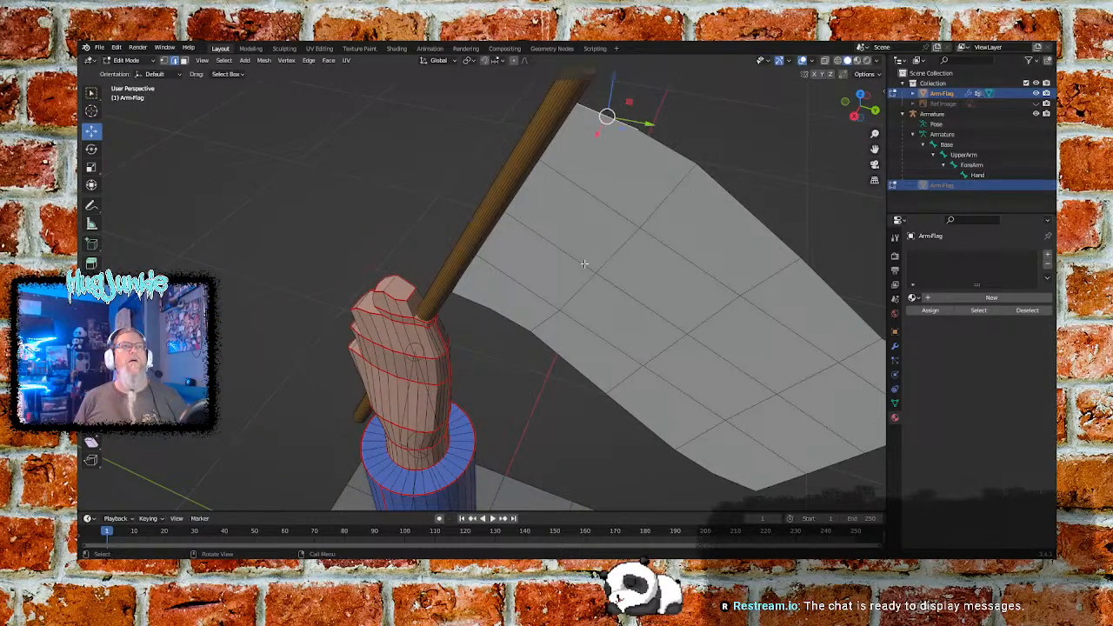
{"action": "left_click", "coordinate": [487, 309], "text": "ctrl"}
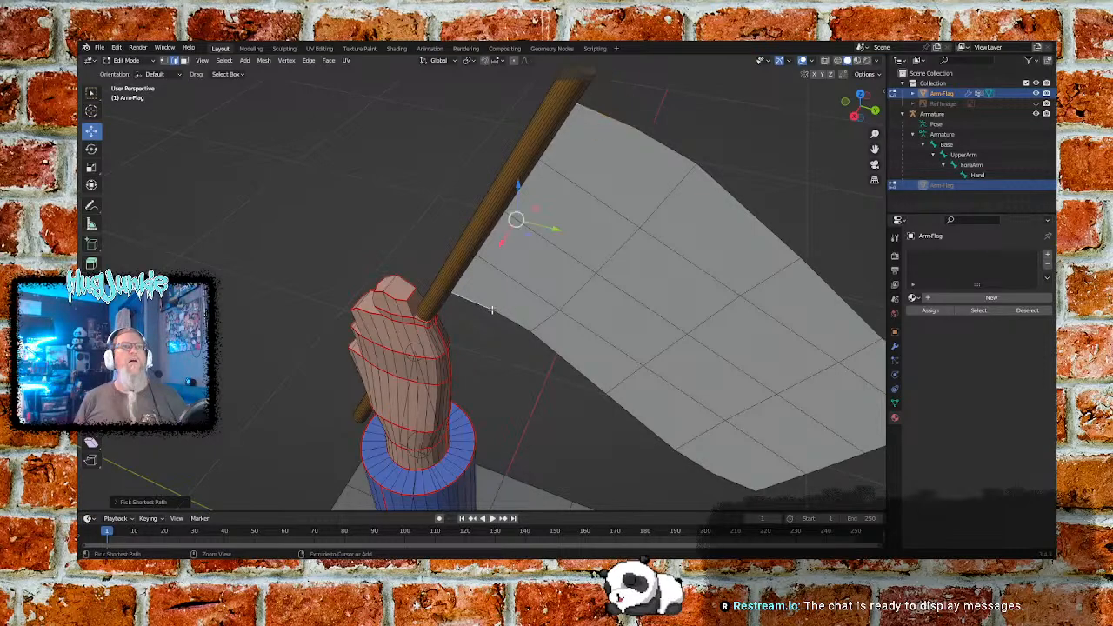
{"action": "left_click", "coordinate": [783, 484], "text": "ctrl"}
{"action": "middle_click_drag", "start_coordinate": [809, 454], "coordinate": [725, 272]}
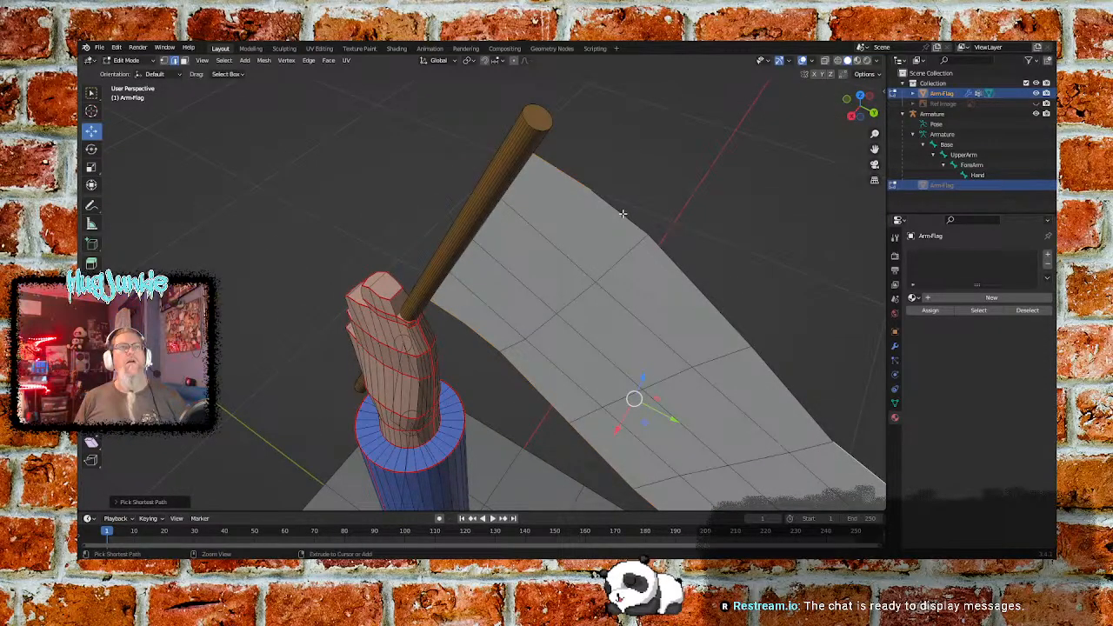
{"action": "middle_click_drag", "start_coordinate": [592, 293], "coordinate": [627, 282]}
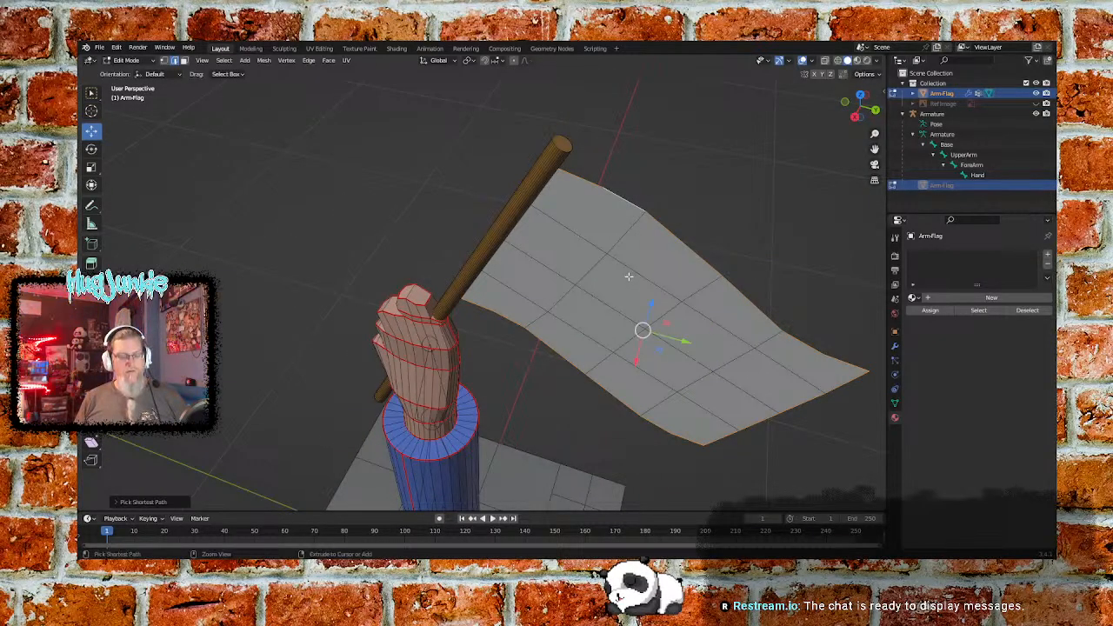
{"action": "key", "text": "ctrl+e"}
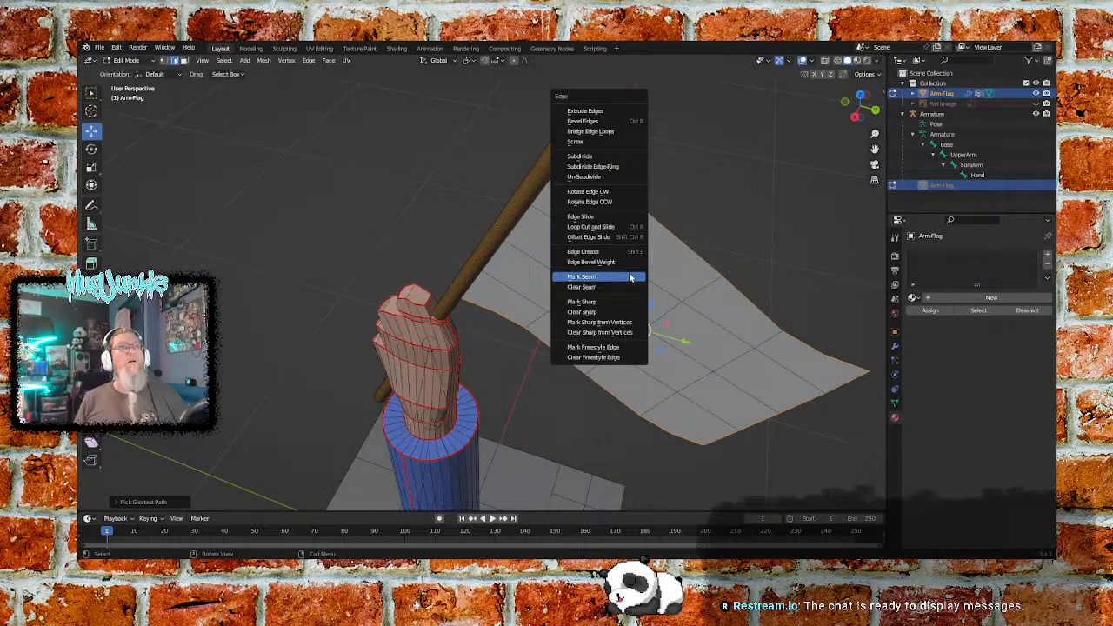
{"action": "left_click", "coordinate": [602, 278]}
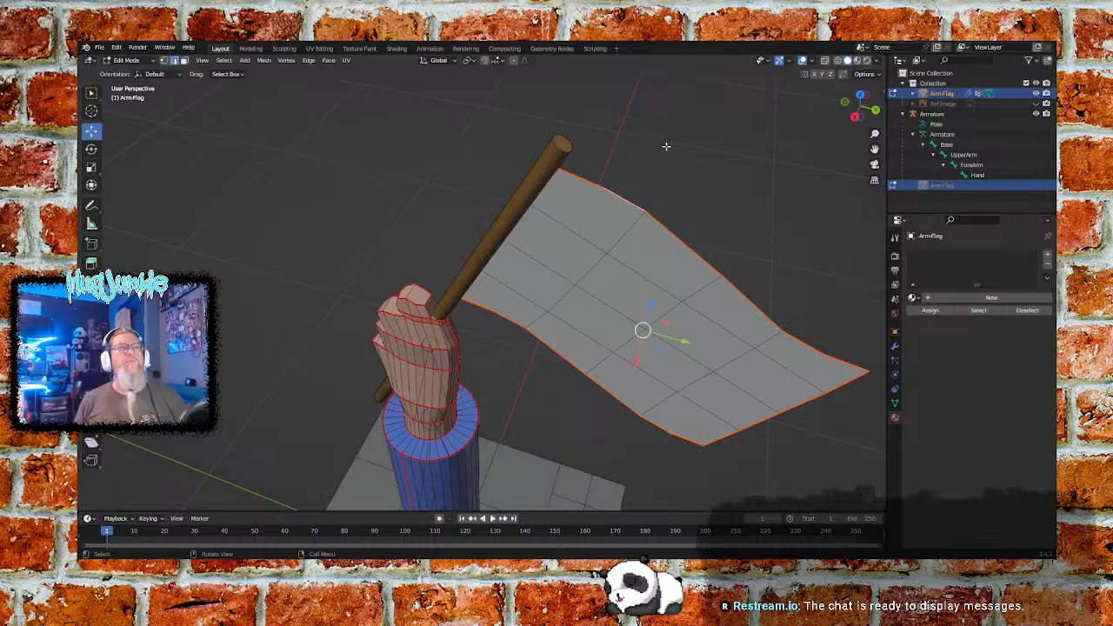
{"action": "key", "text": "alt+a"}
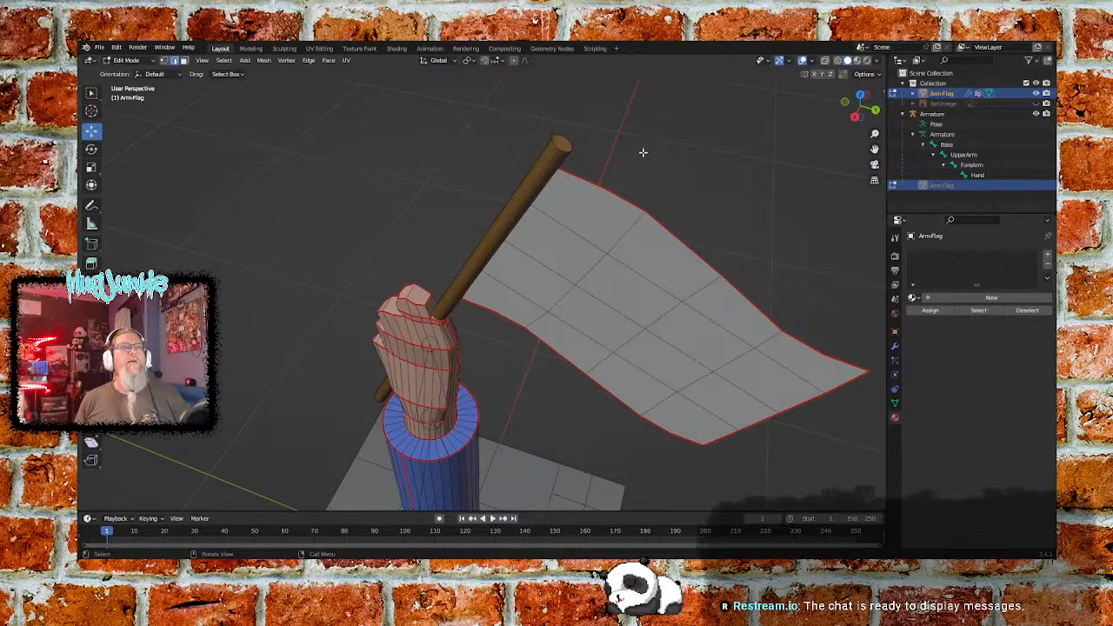
- Select a lengthwise line of edges along the flagpole and mark it as a seam
{"action": "middle_click_drag", "start_coordinate": [501, 184], "coordinate": [529, 186]}
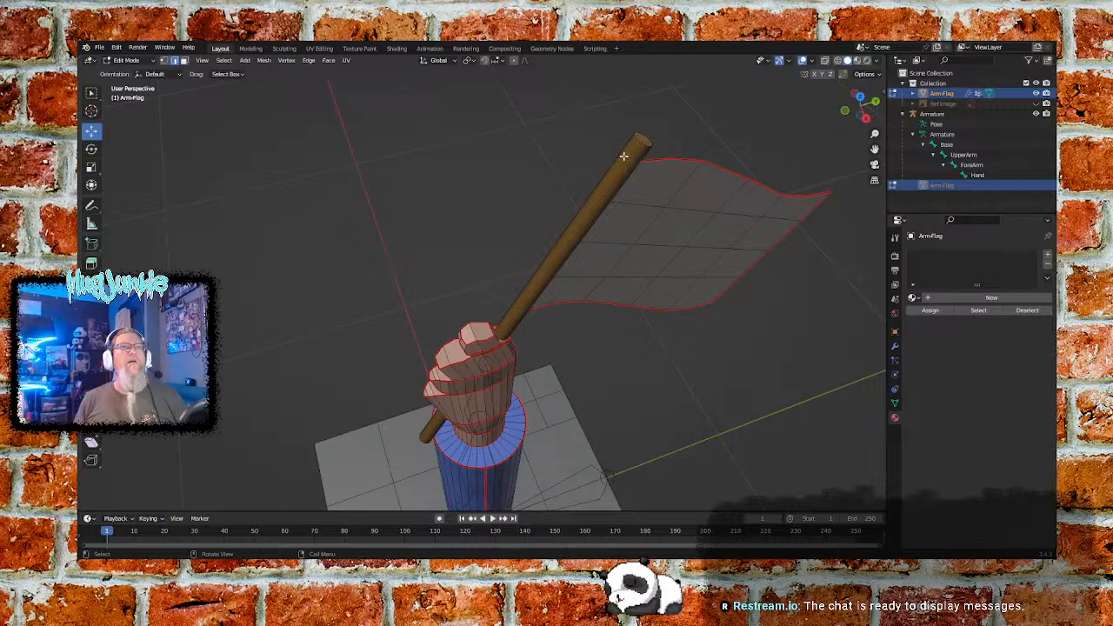
{"action": "key", "text": "l"}
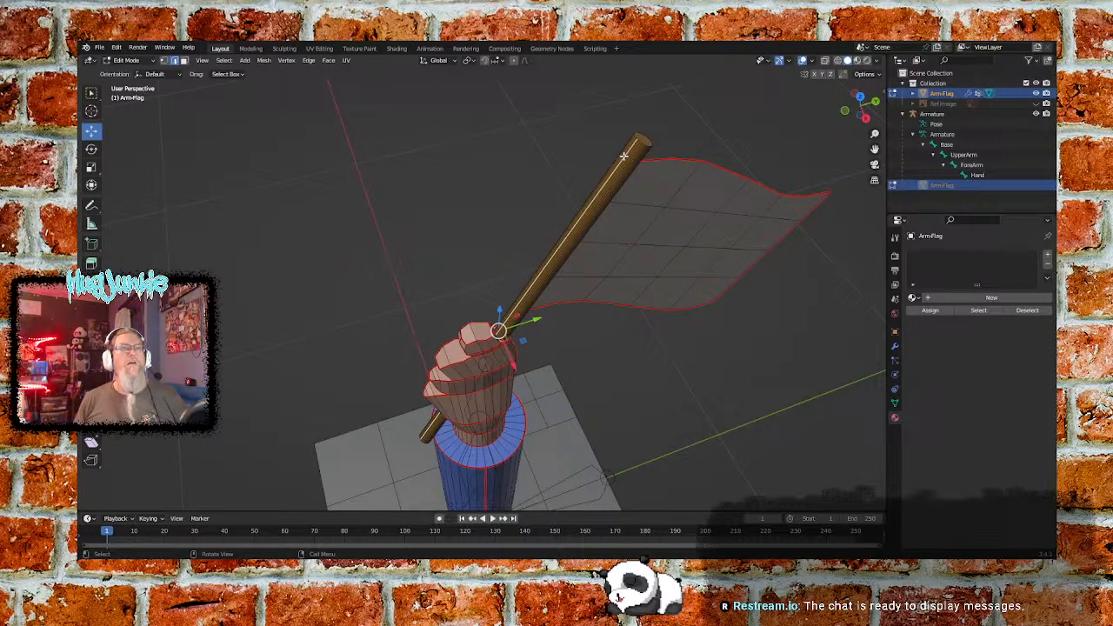
{"action": "right_click", "coordinate": [623, 155]}
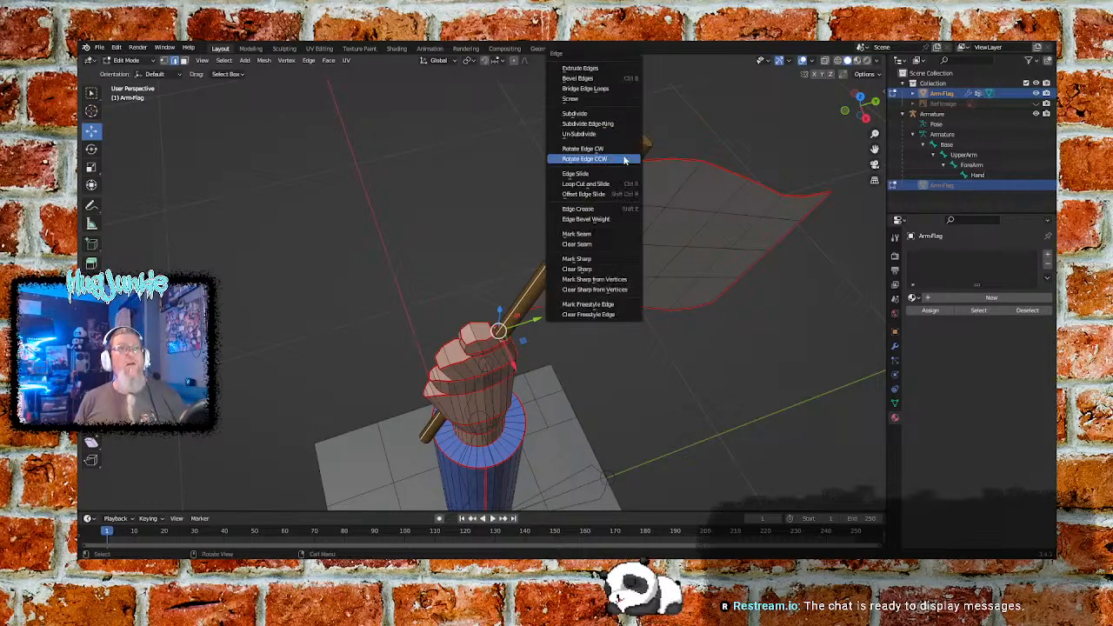
{"action": "left_click", "coordinate": [590, 233]}
- Select the flagpole's top cap face and mark its surrounding edges as a seam
{"action": "middle_click_drag", "start_coordinate": [721, 144], "coordinate": [670, 149]}
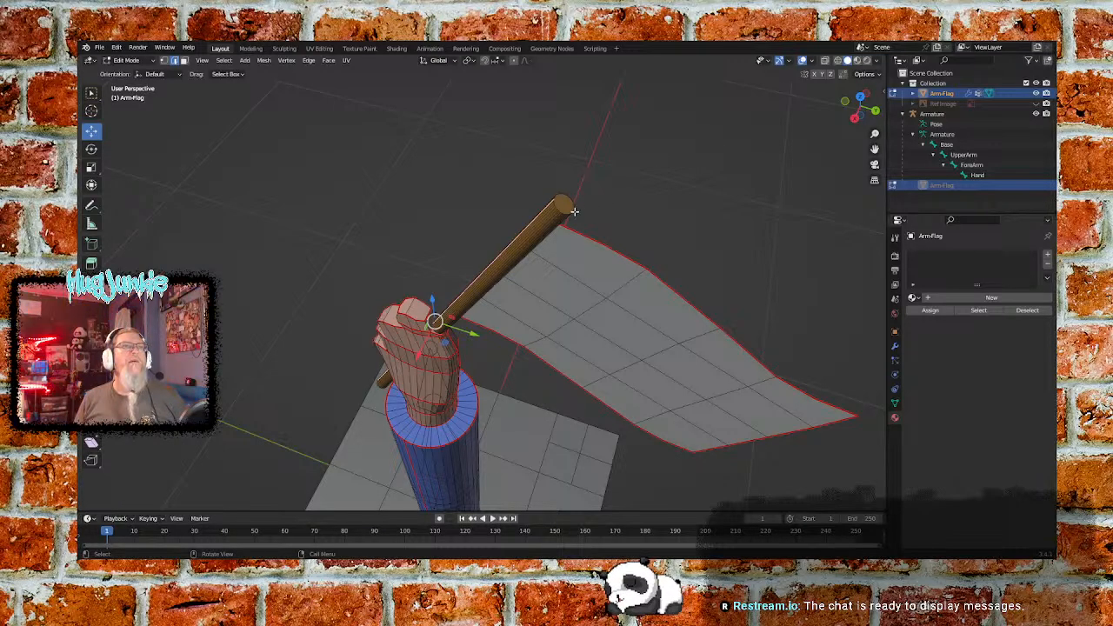
{"action": "left_click", "coordinate": [183, 60]}
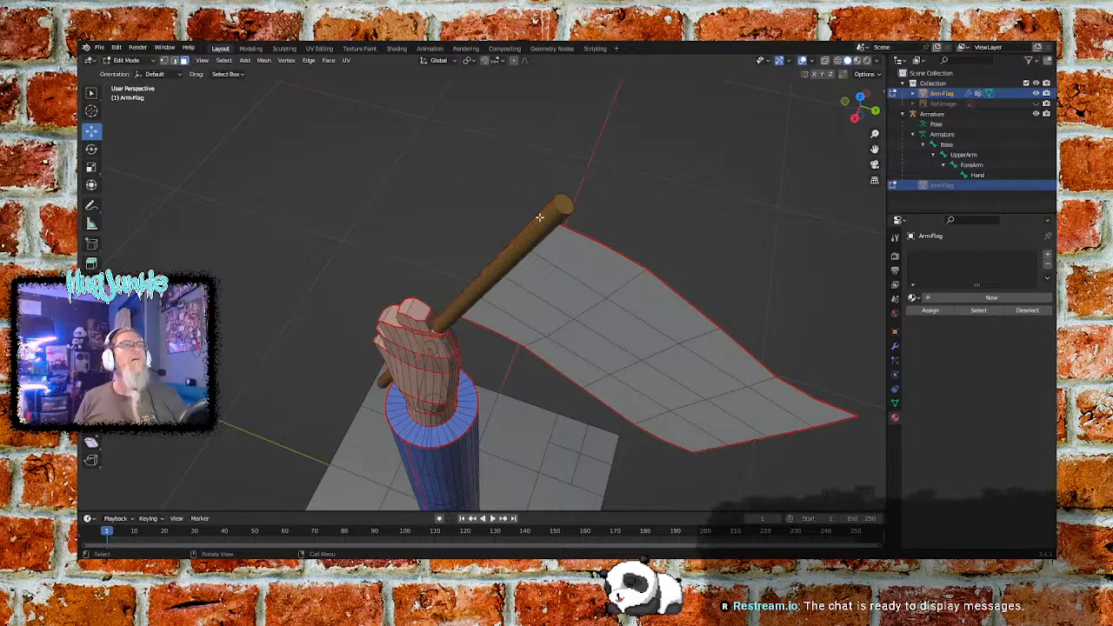
{"action": "left_click", "coordinate": [566, 205]}
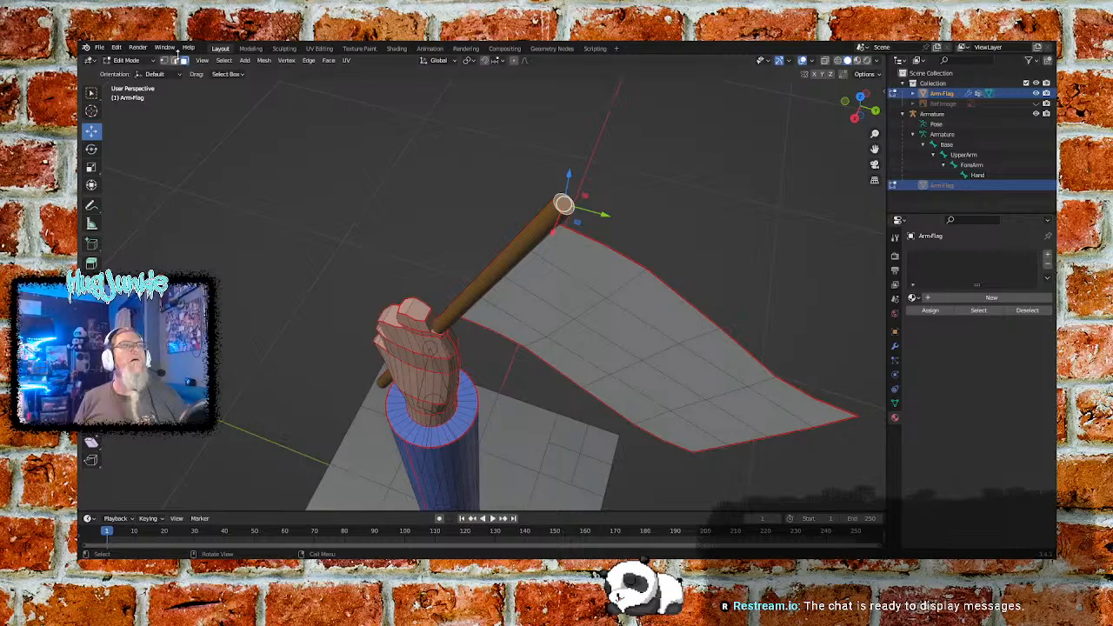
{"action": "middle_click_drag", "start_coordinate": [672, 200], "coordinate": [644, 196]}
{"action": "key", "text": "ctrl+e"}
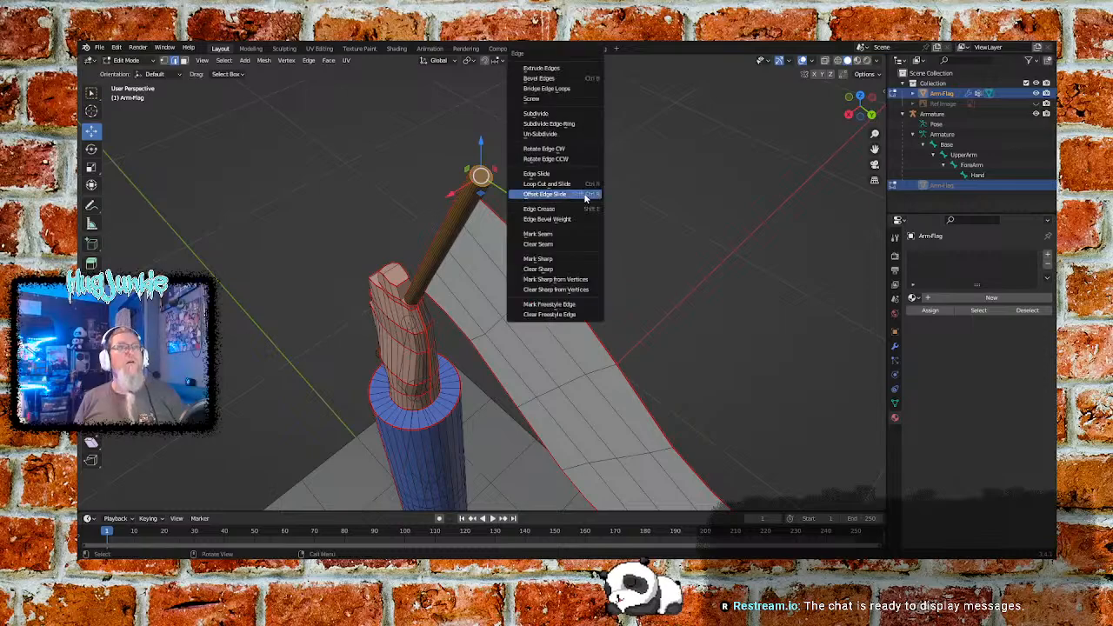
{"action": "left_click", "coordinate": [548, 238]}
- Select the cap face at the flagpole's lower end and mark its surrounding edges as a seam
{"action": "middle_click_drag", "start_coordinate": [328, 204], "coordinate": [436, 93]}
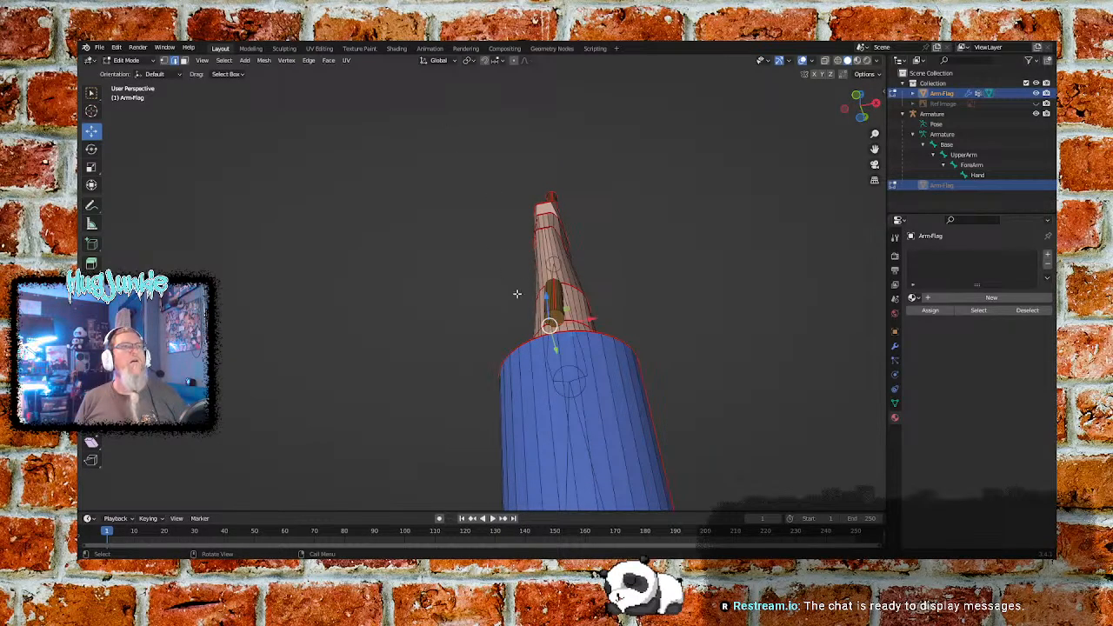
{"action": "left_click", "coordinate": [559, 315]}
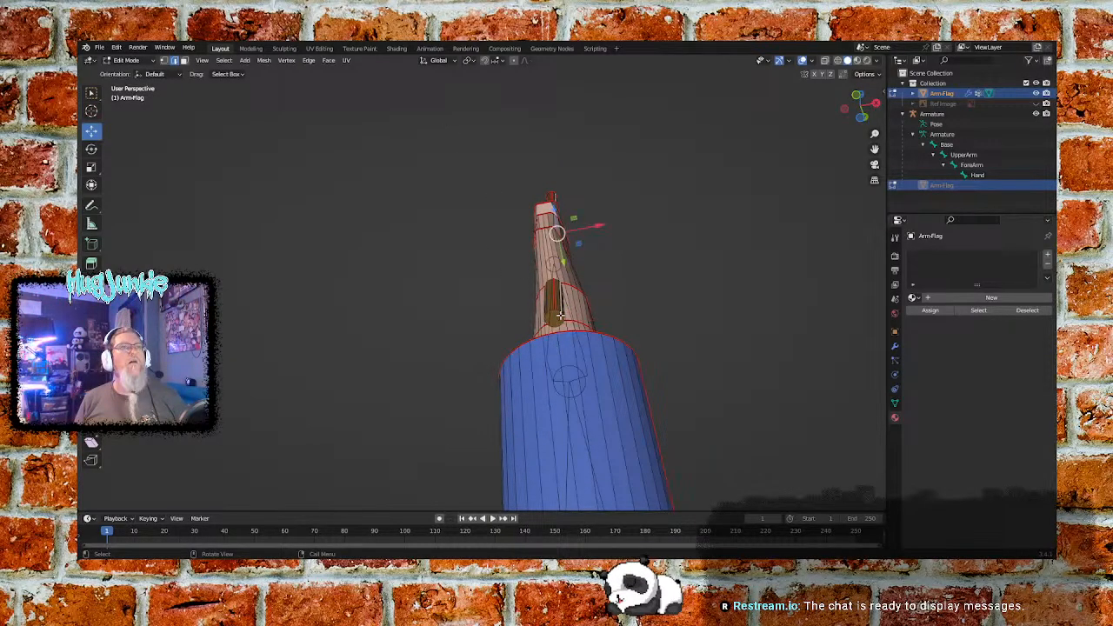
{"action": "middle_click_drag", "start_coordinate": [582, 371], "coordinate": [600, 328]}
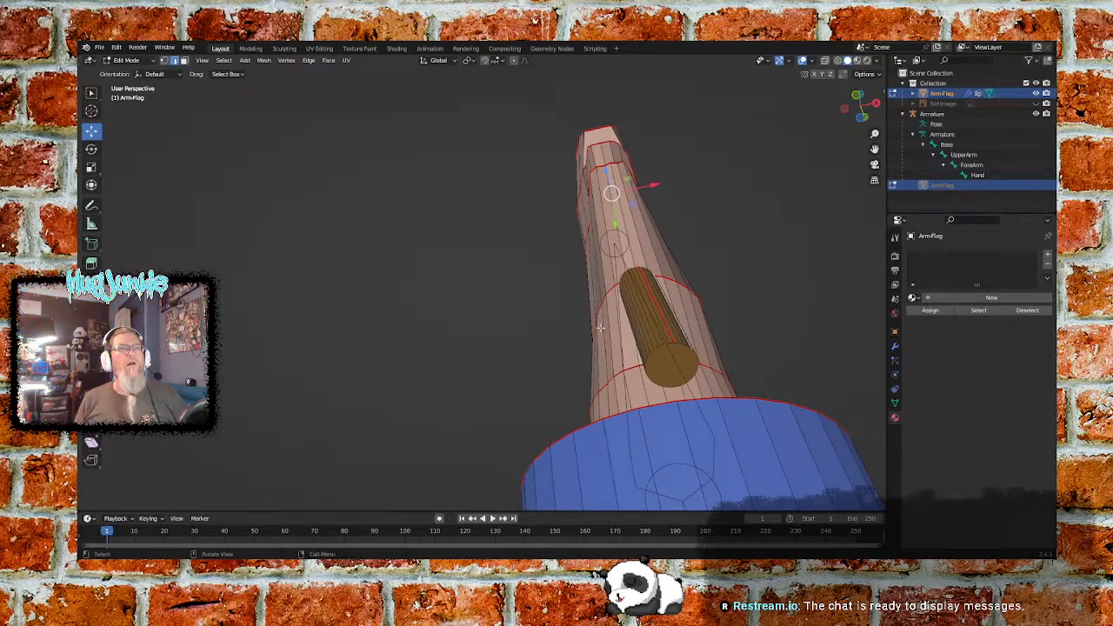
{"action": "left_click", "coordinate": [185, 60]}
{"action": "left_click", "coordinate": [661, 362]}
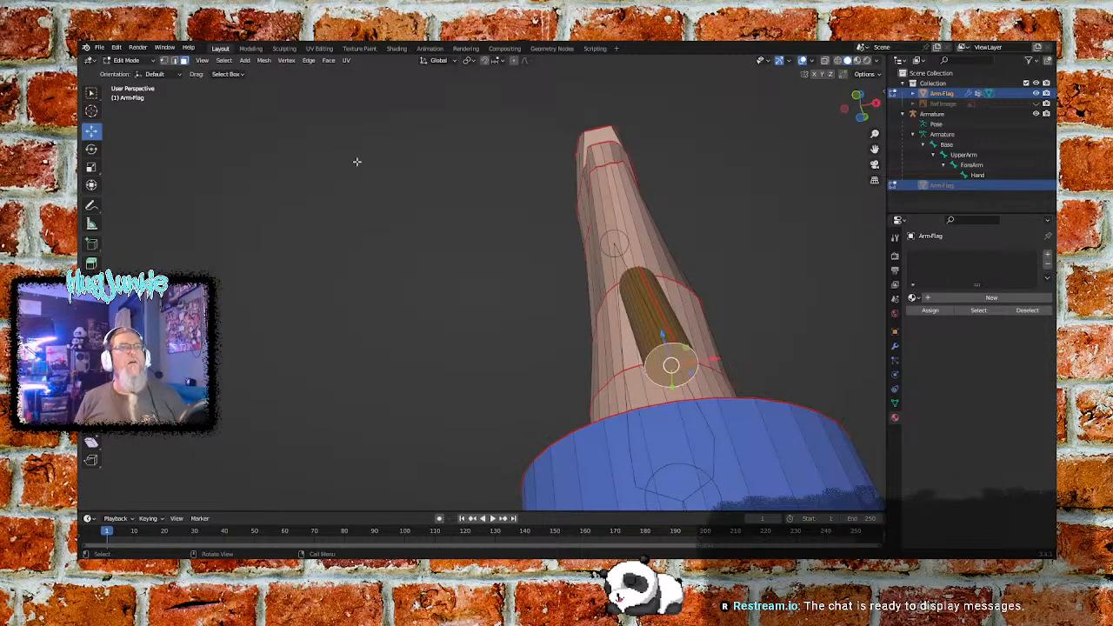
{"action": "left_click", "coordinate": [175, 61]}
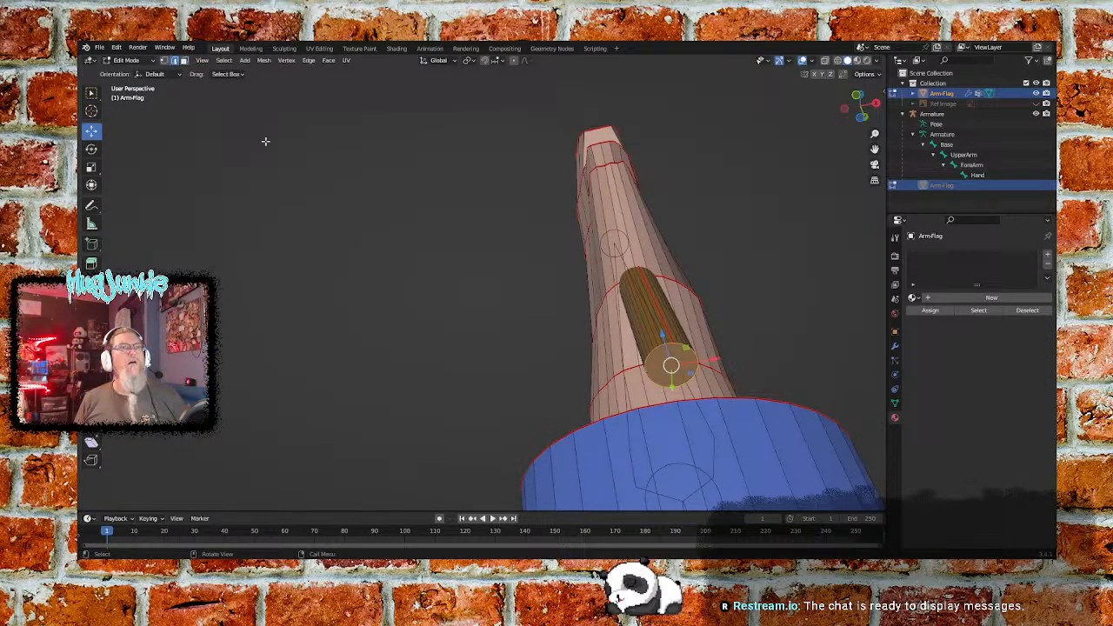
{"action": "key", "text": "ctrl+e"}
{"action": "left_click", "coordinate": [604, 339]}
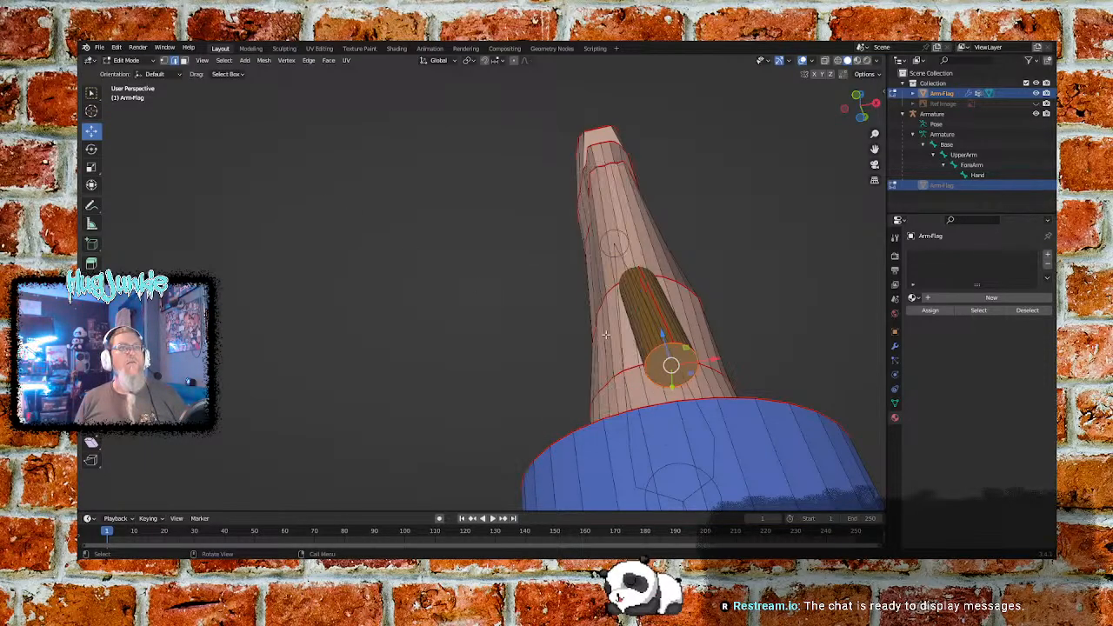
{"action": "middle_click_drag", "start_coordinate": [825, 254], "coordinate": [721, 310]}
{"action": "scroll", "coordinate": [591, 350], "scroll_direction": "down", "scroll_amount": 9}
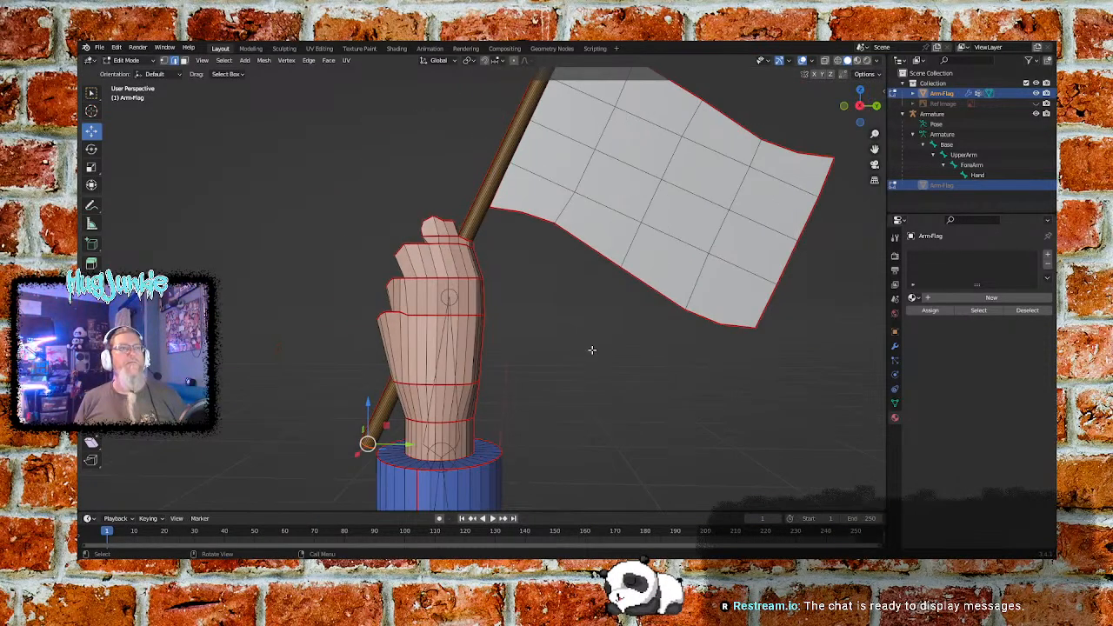
{"action": "middle_click_drag", "start_coordinate": [590, 364], "coordinate": [590, 422]}
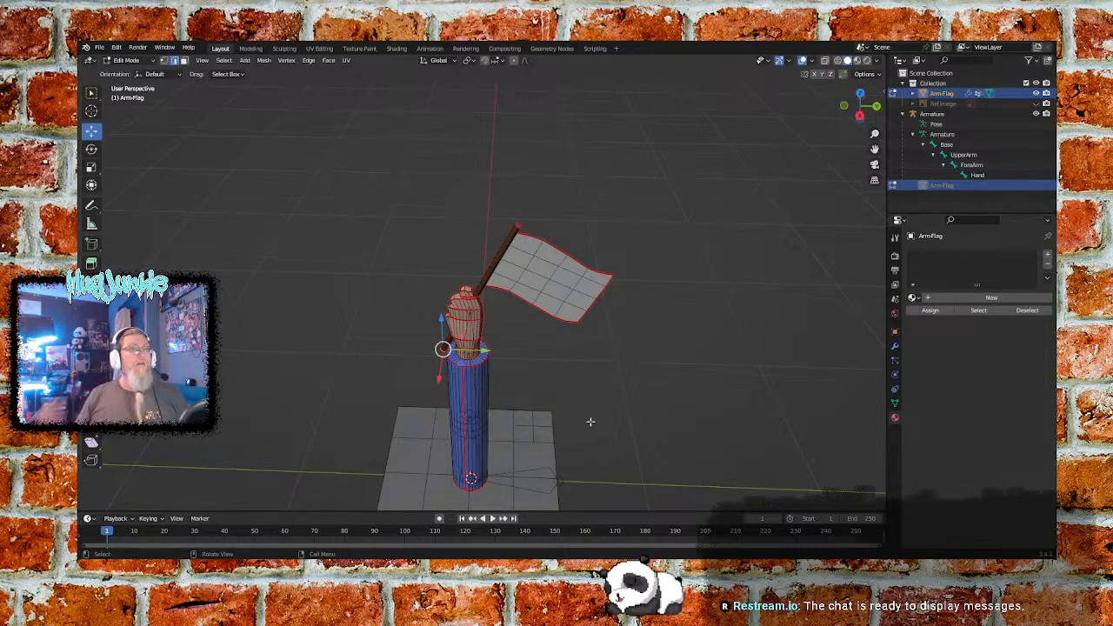
- Select the outer border edges of the base plate's top face, mark them as a seam, and clear the selection
{"action": "middle_click_drag", "start_coordinate": [578, 465], "coordinate": [618, 330]}
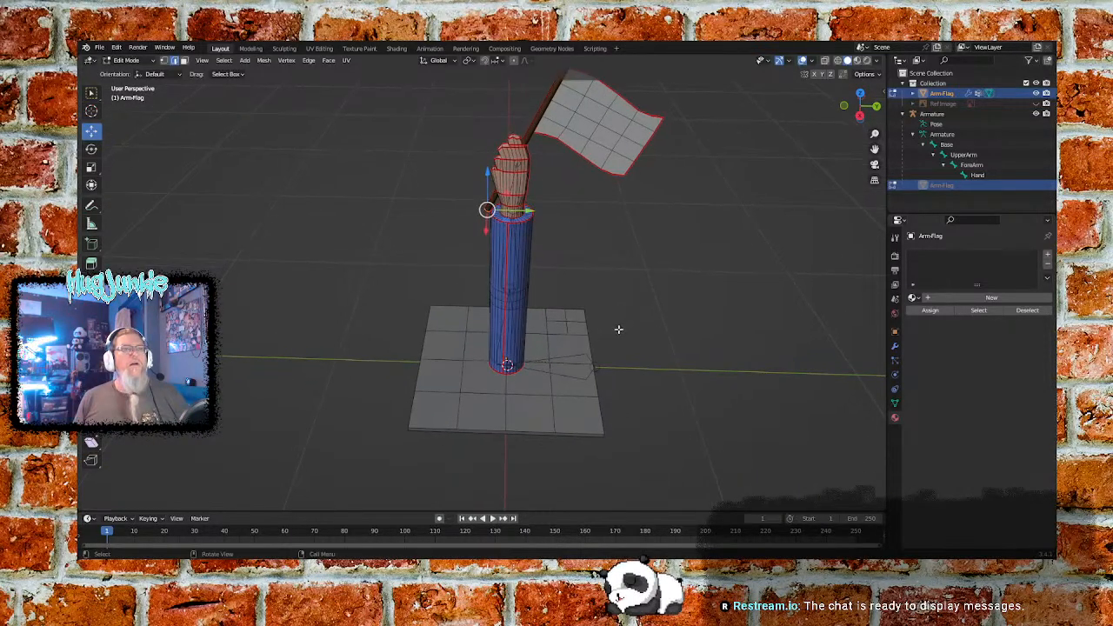
{"action": "right_click", "coordinate": [433, 427], "text": "shift"}
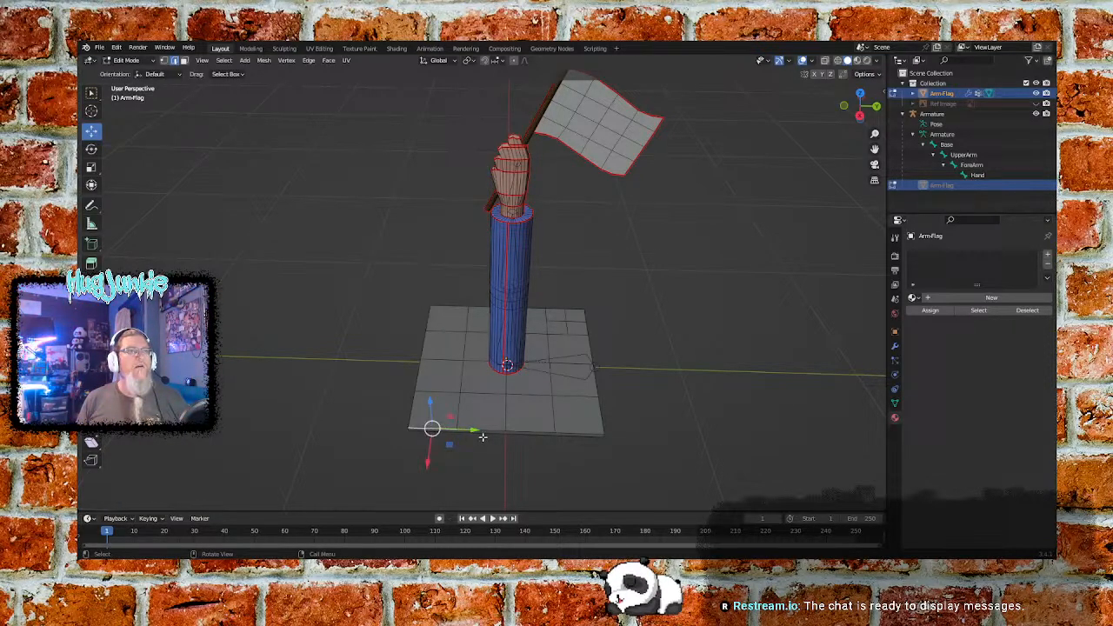
{"action": "left_click", "coordinate": [583, 325], "text": "ctrl"}
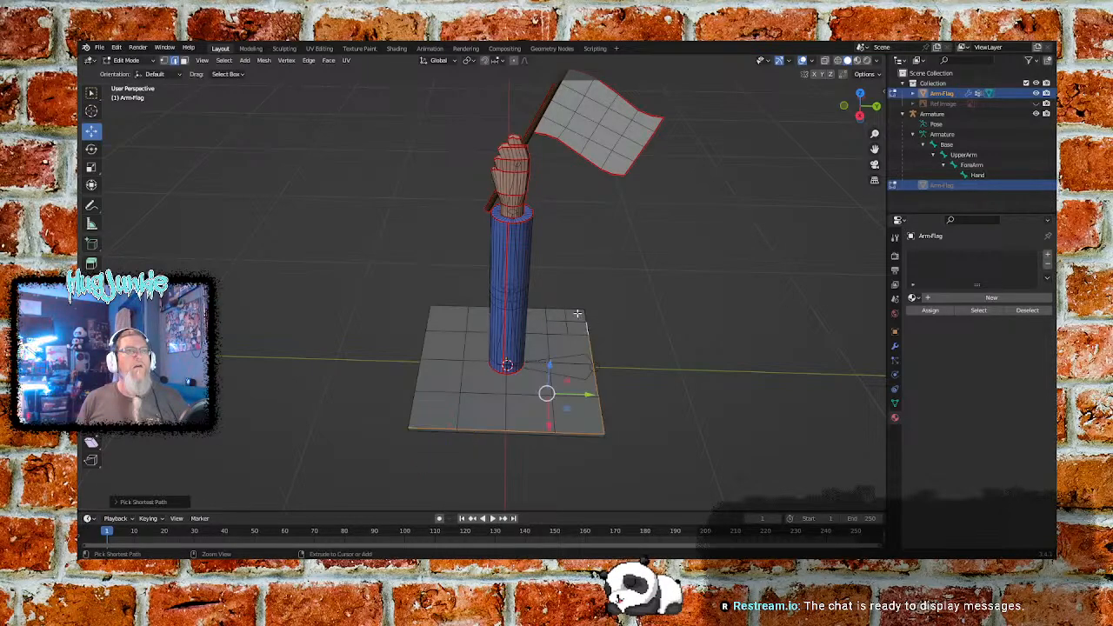
{"action": "left_click", "coordinate": [480, 307], "text": "ctrl"}
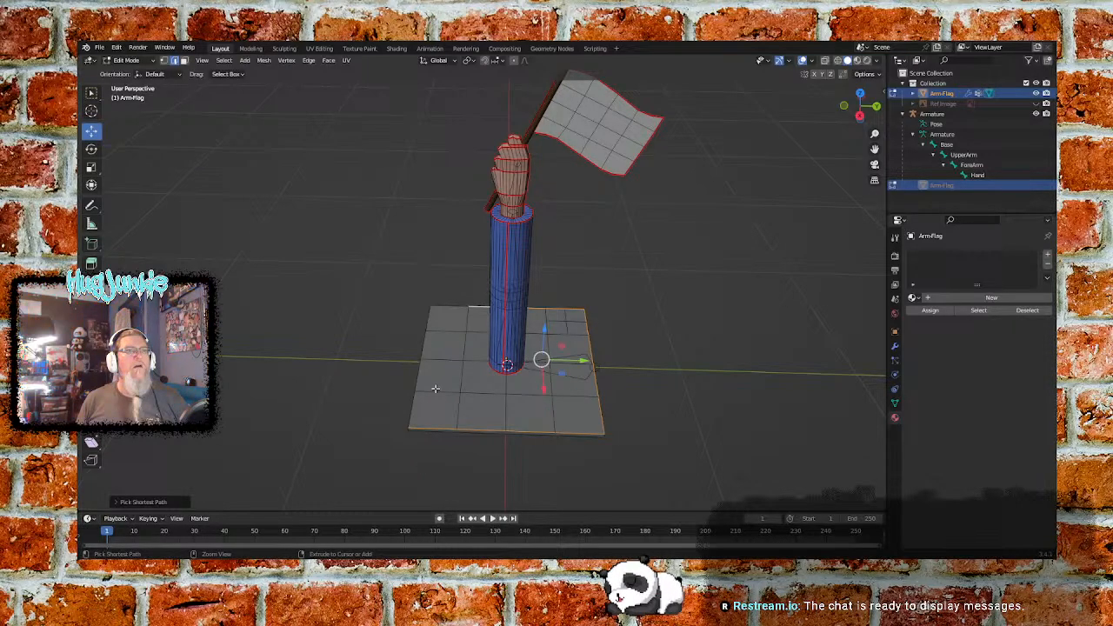
{"action": "left_click", "coordinate": [412, 407], "text": "ctrl"}
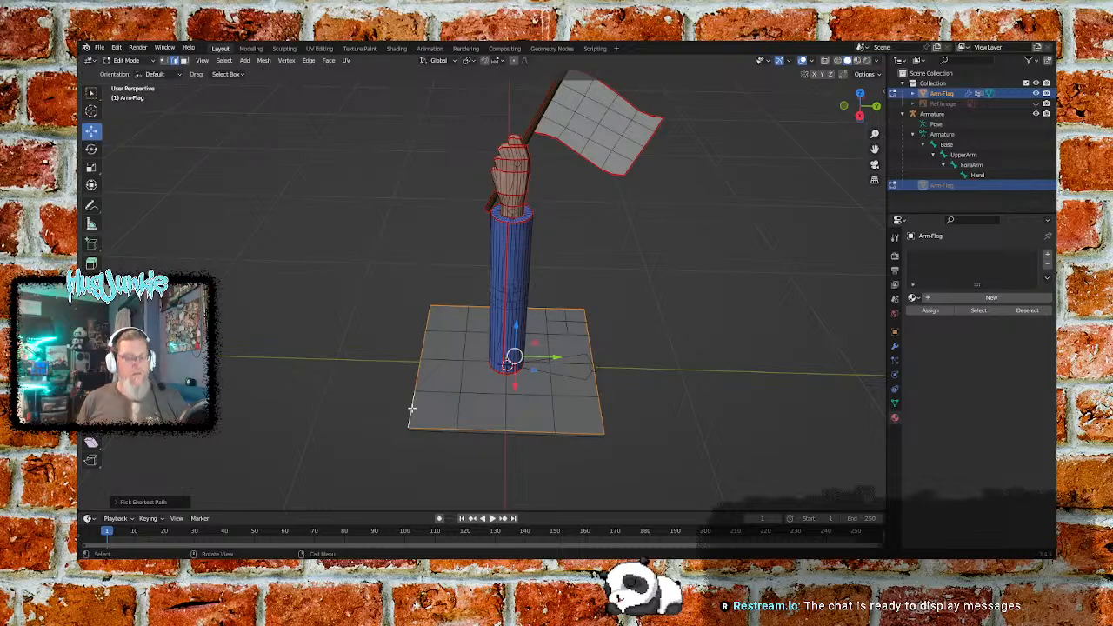
{"action": "key", "text": "ctrl+e"}
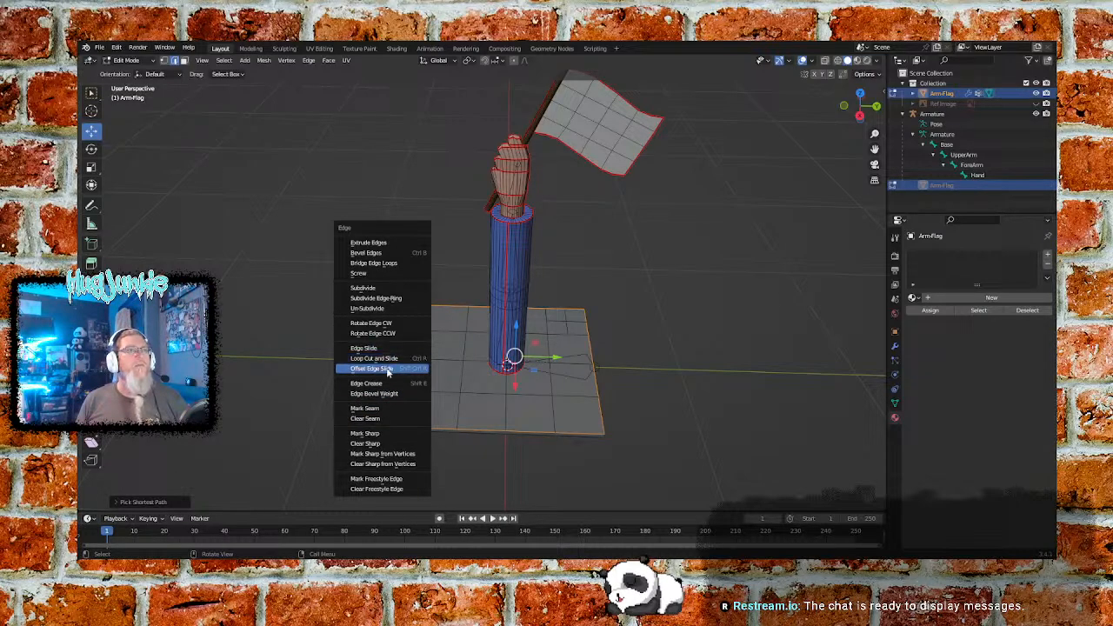
{"action": "left_click", "coordinate": [385, 408]}
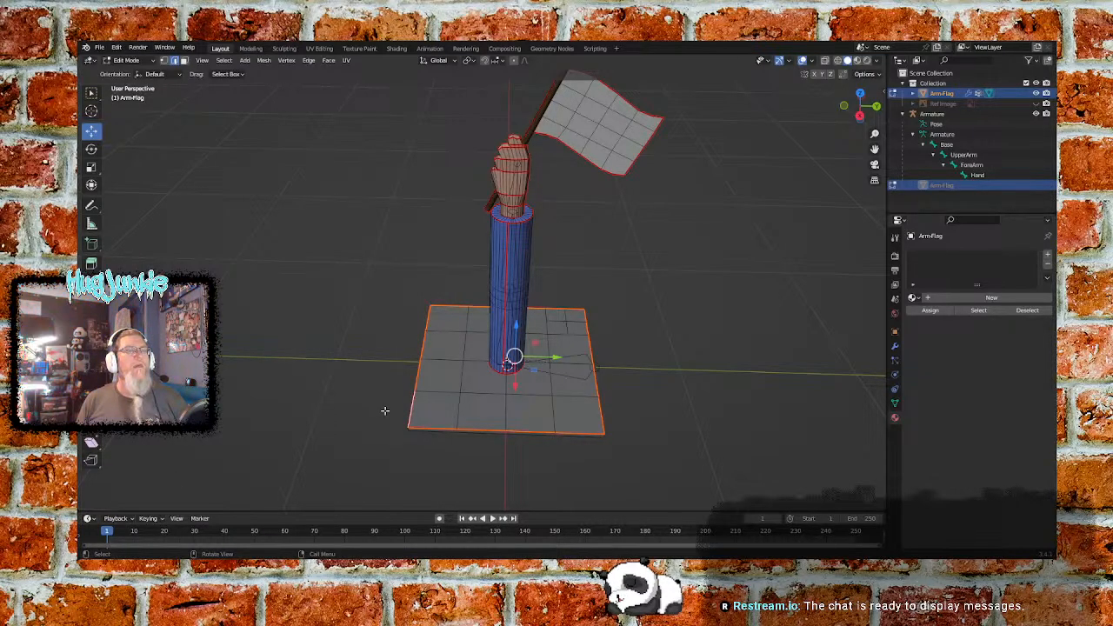
{"action": "middle_click_drag", "start_coordinate": [382, 439], "coordinate": [409, 401]}
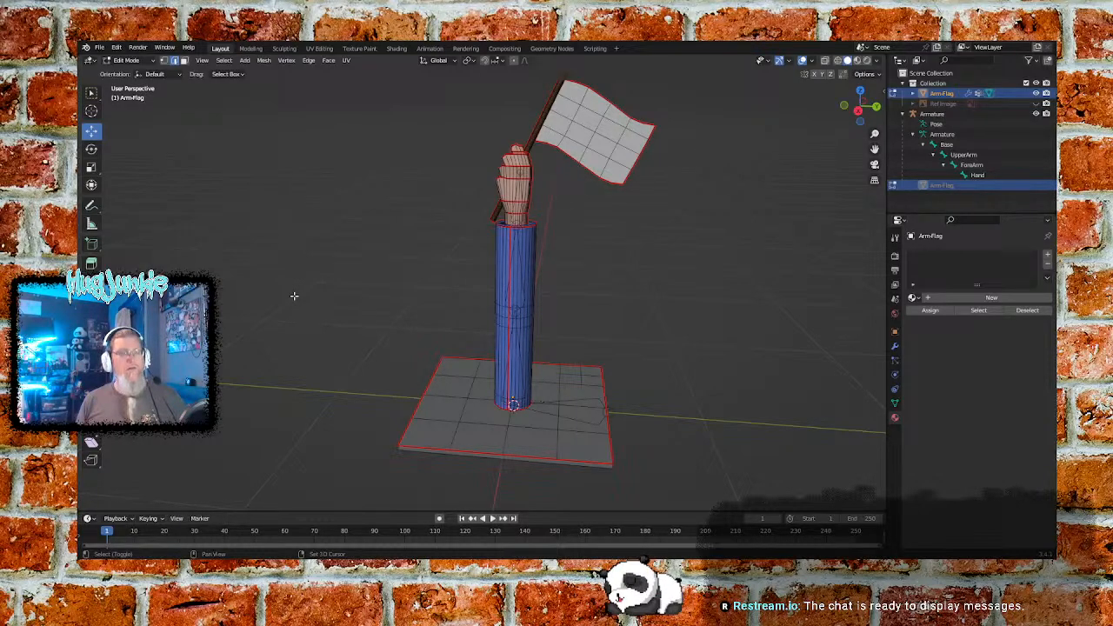
{"action": "key", "text": "shift+a"}
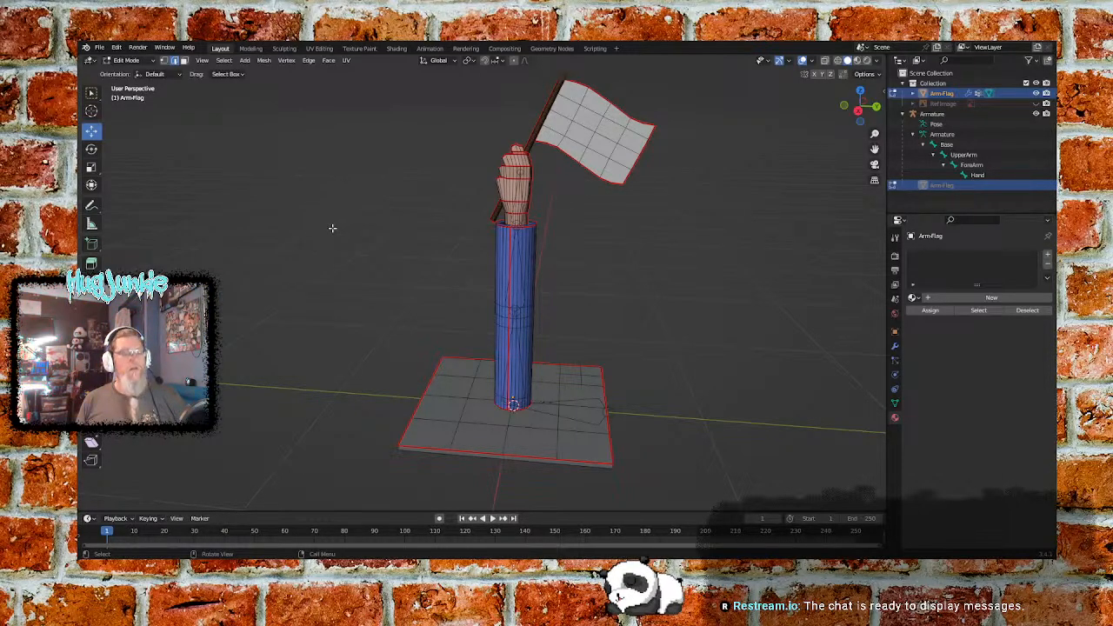
{"action": "left_click", "coordinate": [129, 60]}
{"action": "left_click", "coordinate": [144, 77]}
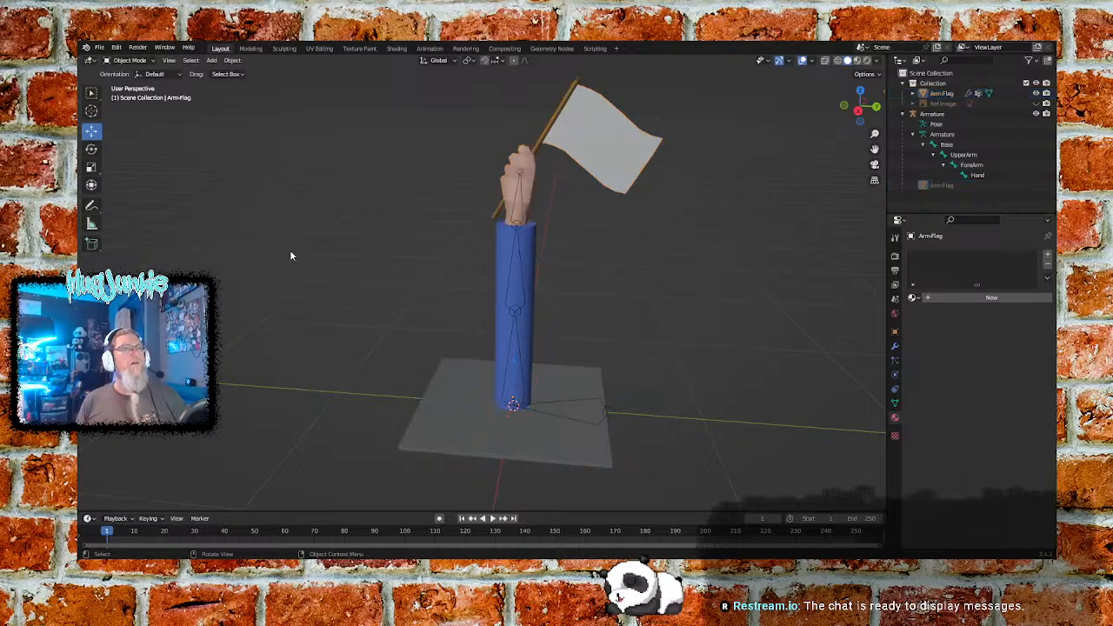
{"action": "key", "text": "shift+a"}
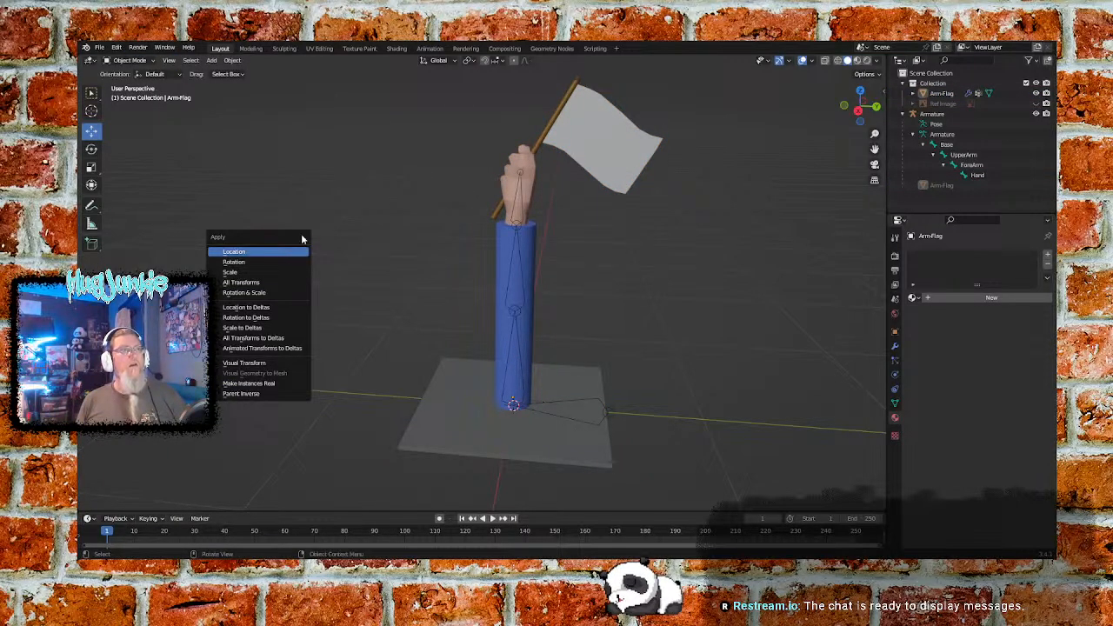
{"action": "key", "text": "shift+a"}
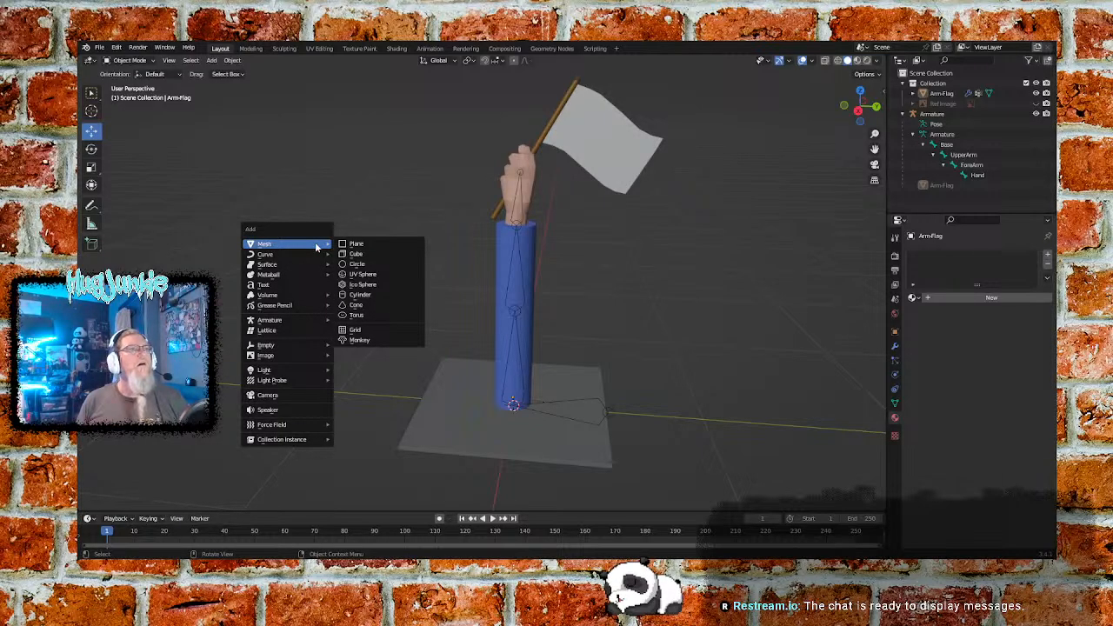
{"action": "left_click", "coordinate": [131, 61]}
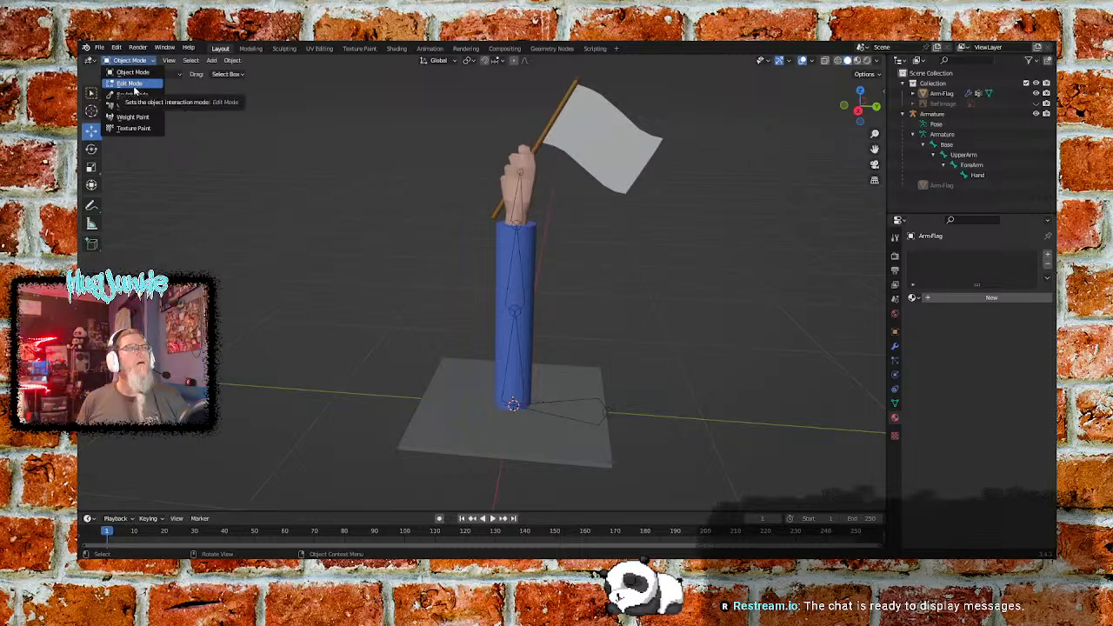
{"action": "left_click", "coordinate": [131, 82]}
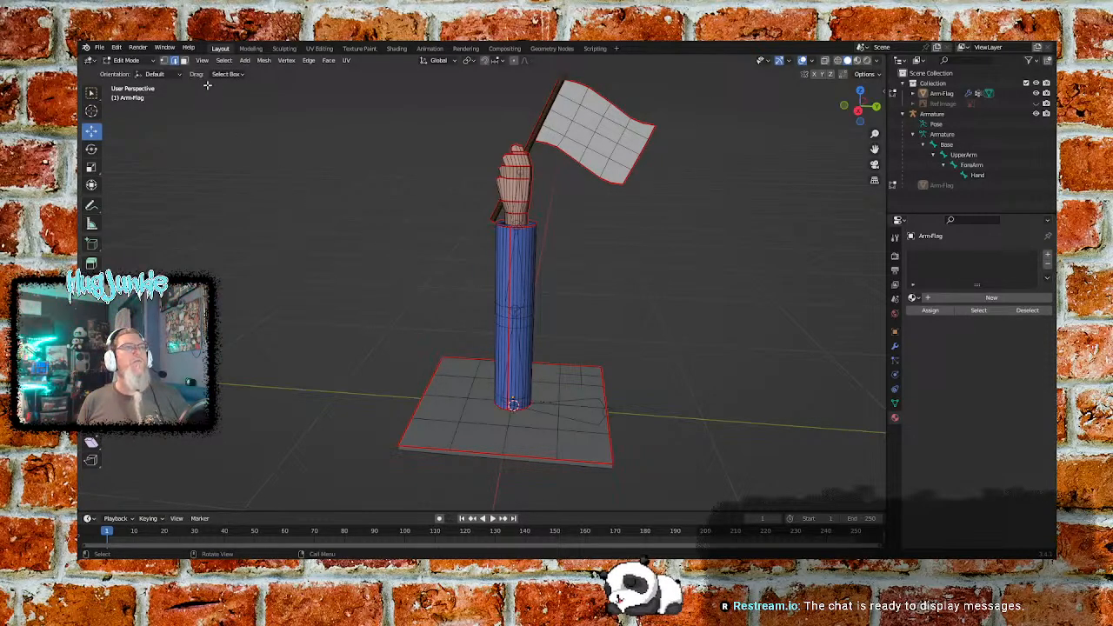
- Return to Object Mode, select the arm-and-flag object, and enter Edit Mode on it
{"action": "left_click", "coordinate": [132, 61]}
{"action": "left_click", "coordinate": [132, 72]}
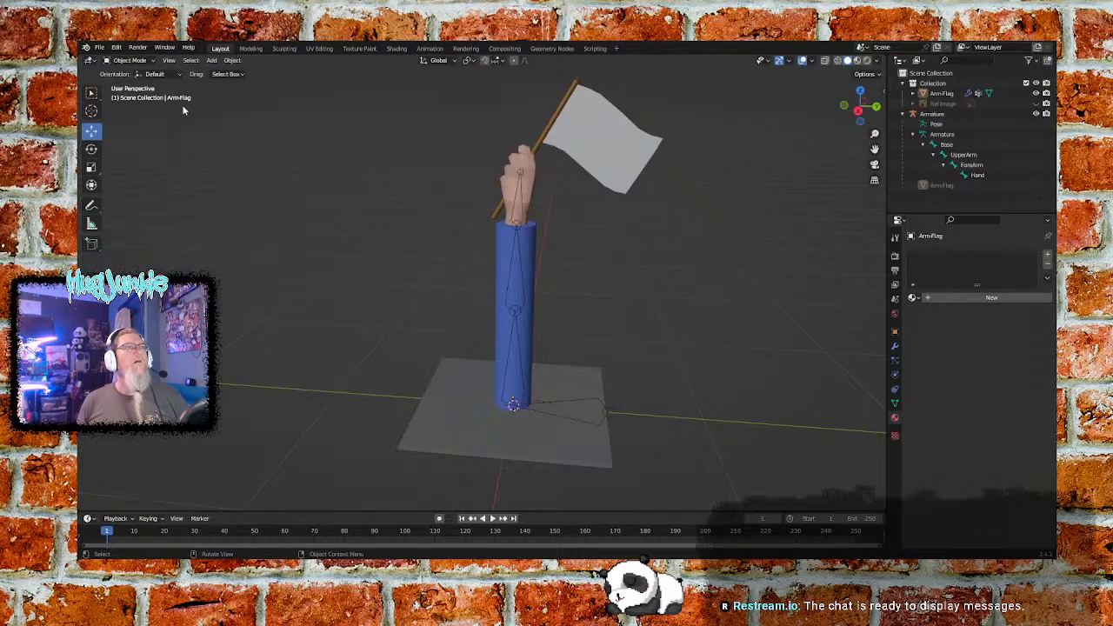
{"action": "left_click", "coordinate": [507, 253]}
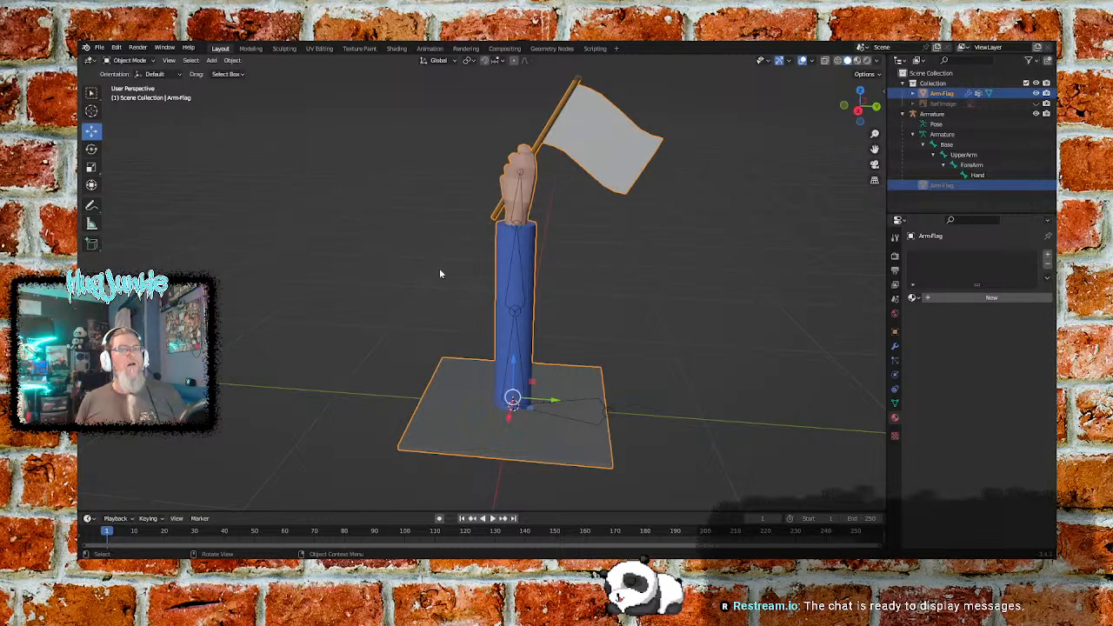
{"action": "left_click", "coordinate": [142, 63]}
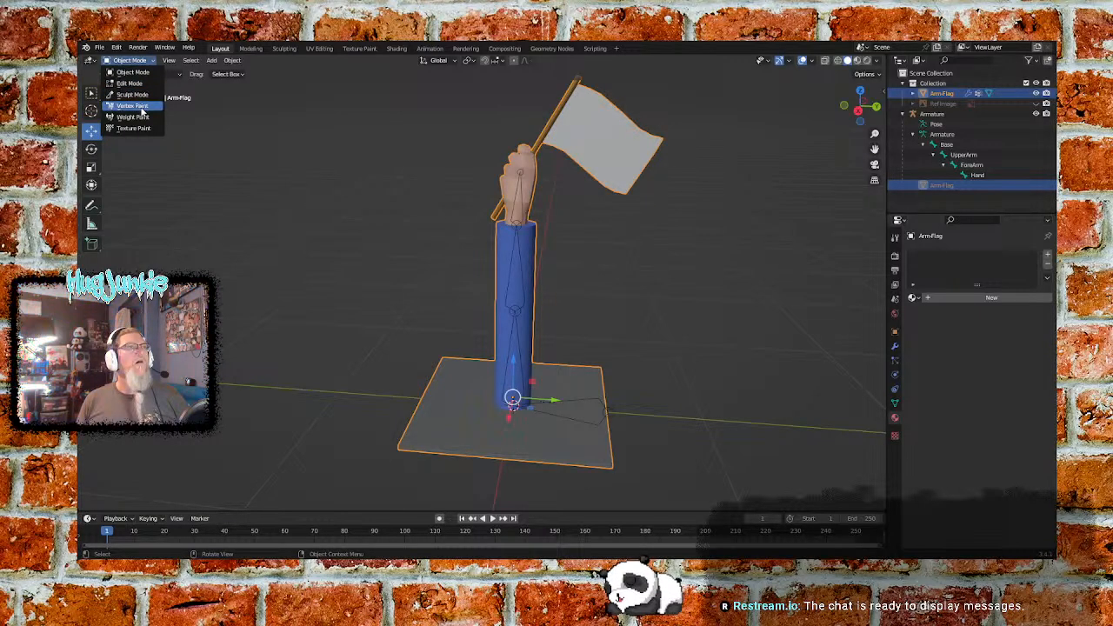
{"action": "left_click", "coordinate": [148, 85]}
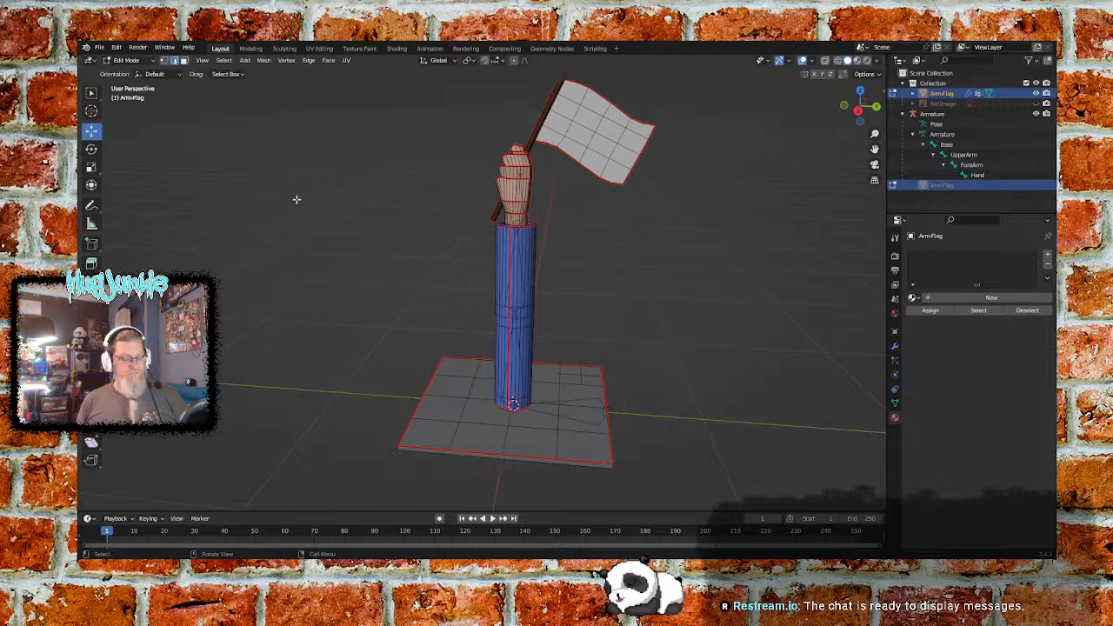
- Try to unwrap the arm-and-flag mesh along its marked seams
{"action": "key", "text": "alt"}
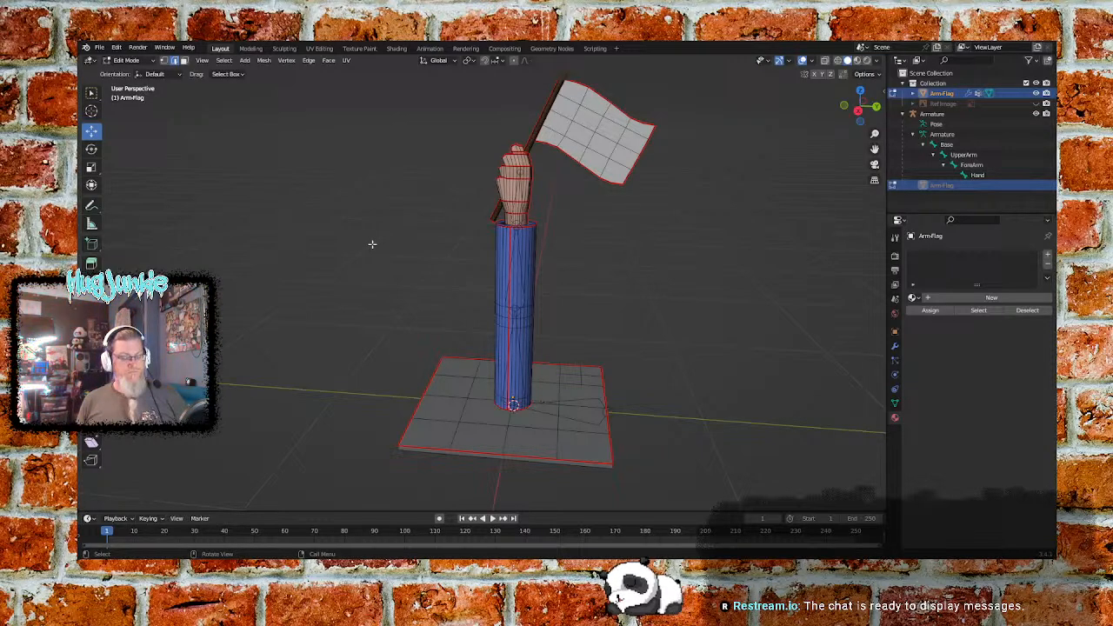
{"action": "key", "text": "shift+a"}
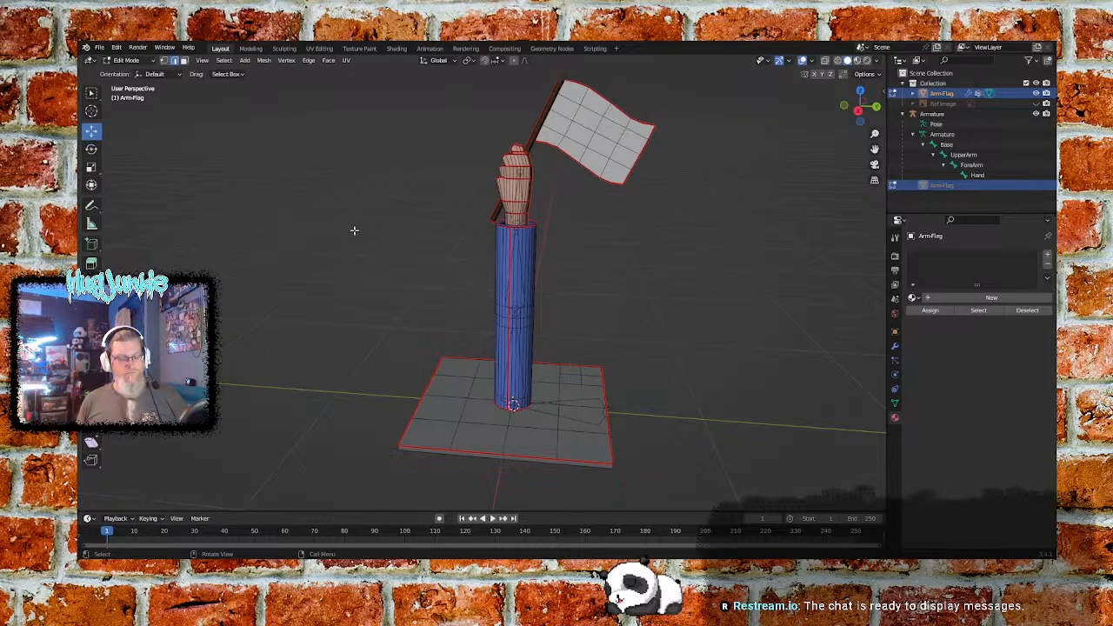
{"action": "key", "text": "u"}
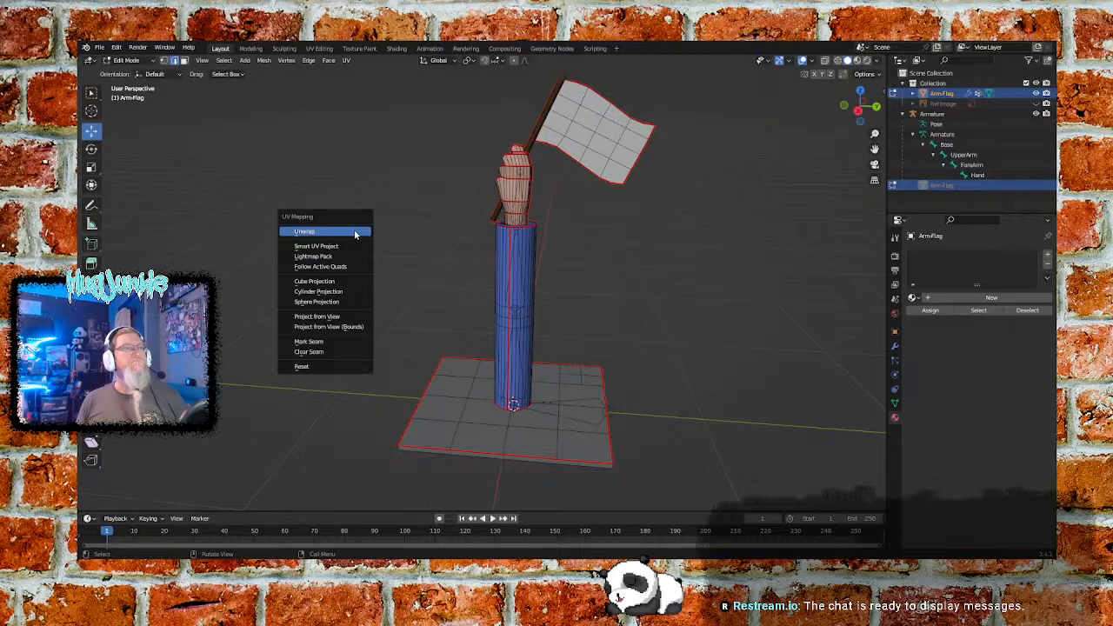
{"action": "left_click", "coordinate": [355, 233]}
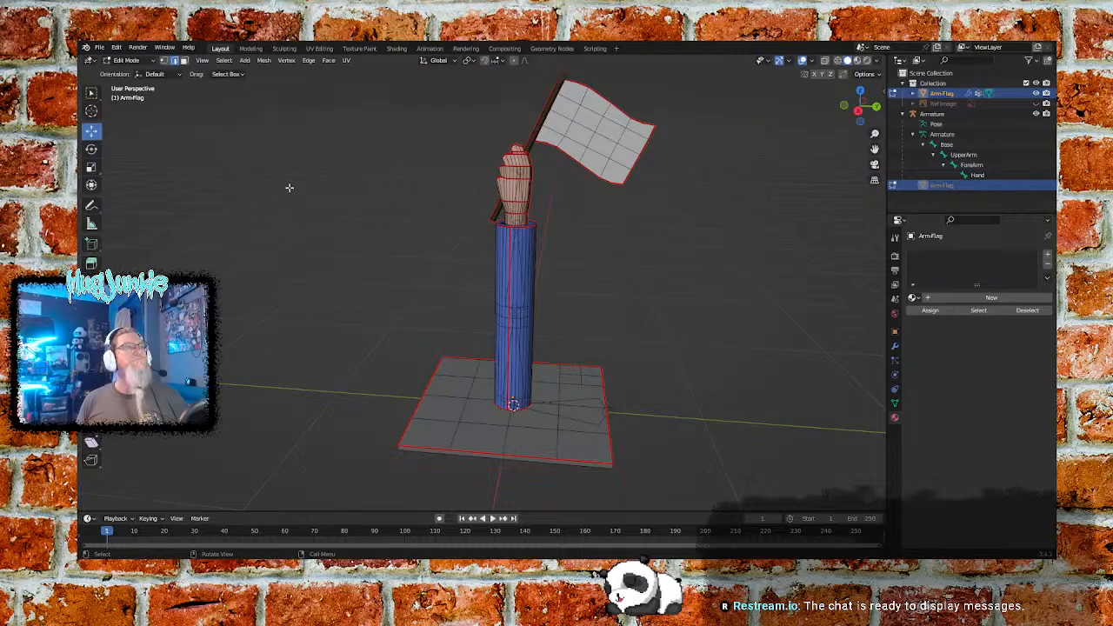
{"action": "right_click", "coordinate": [393, 271]}
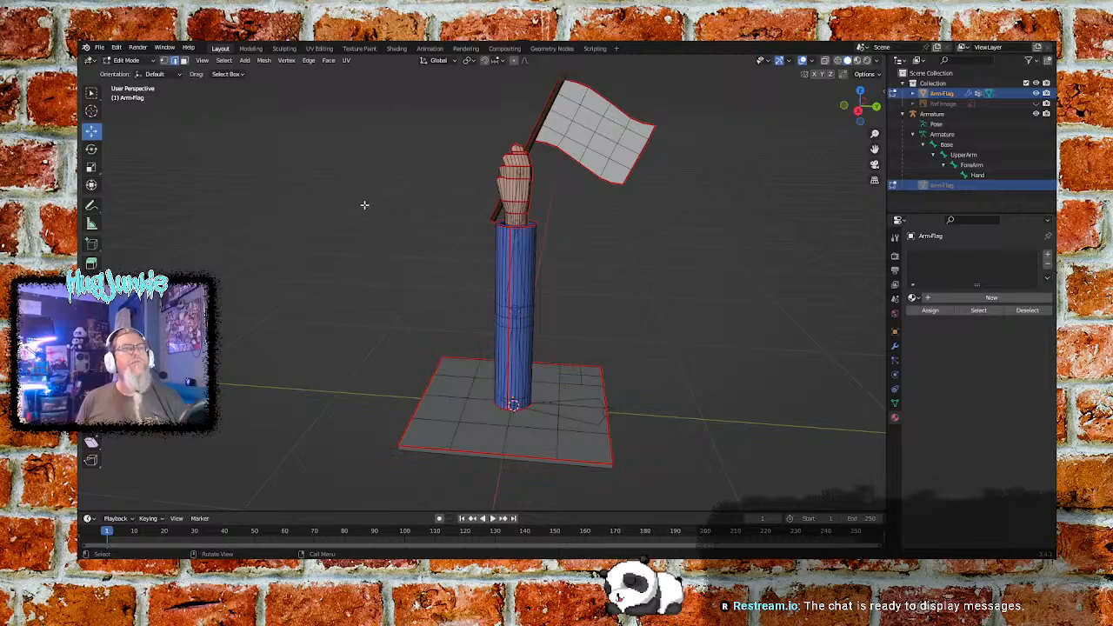
- Switch the model to Object Mode and back to Edit Mode, and try the Unwrap operation again
{"action": "left_click", "coordinate": [128, 60]}
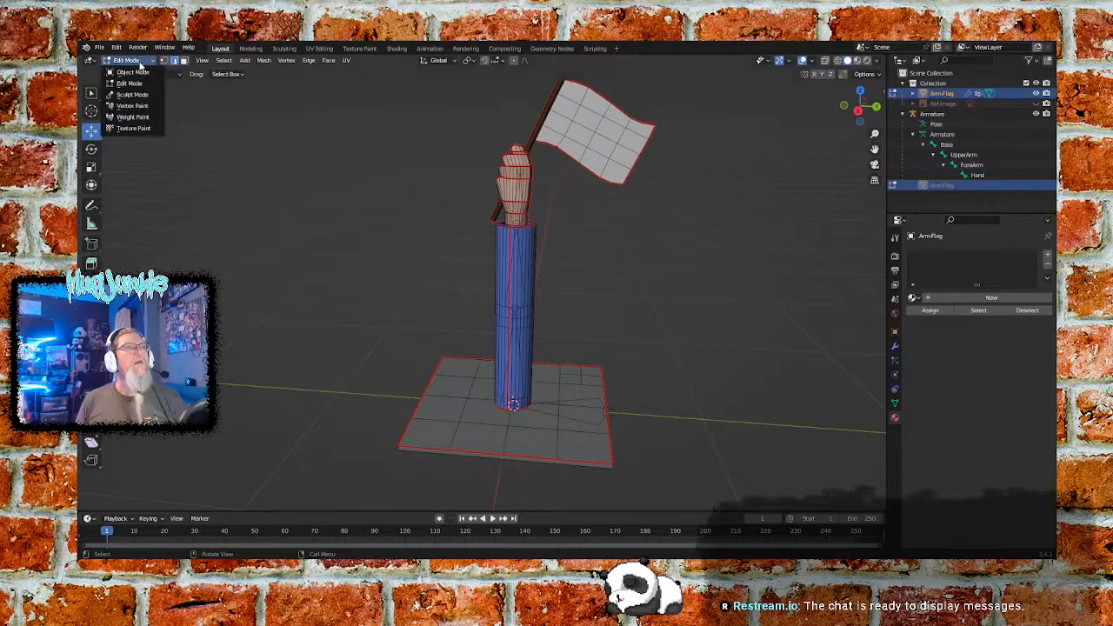
{"action": "left_click", "coordinate": [131, 72]}
{"action": "left_click", "coordinate": [148, 61]}
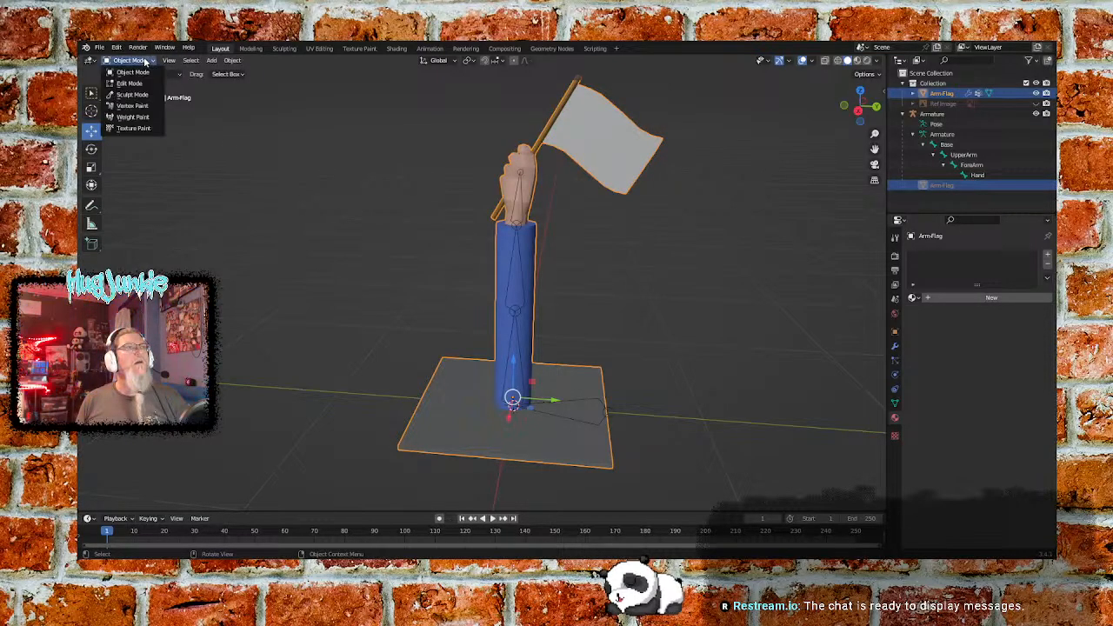
{"action": "left_click", "coordinate": [139, 81]}
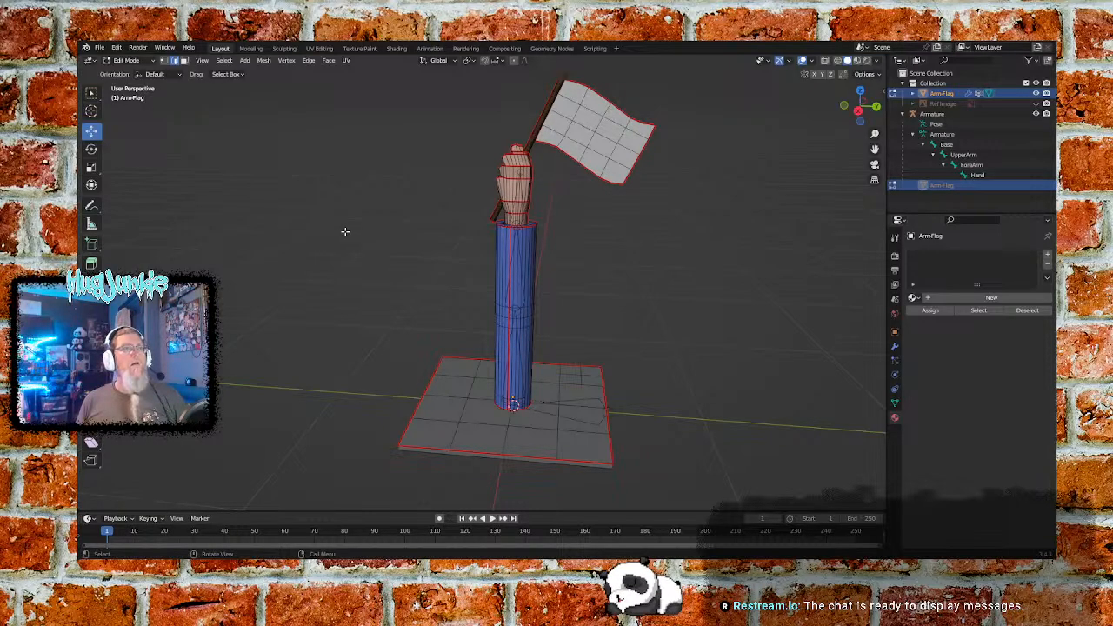
{"action": "left_click", "coordinate": [138, 50]}
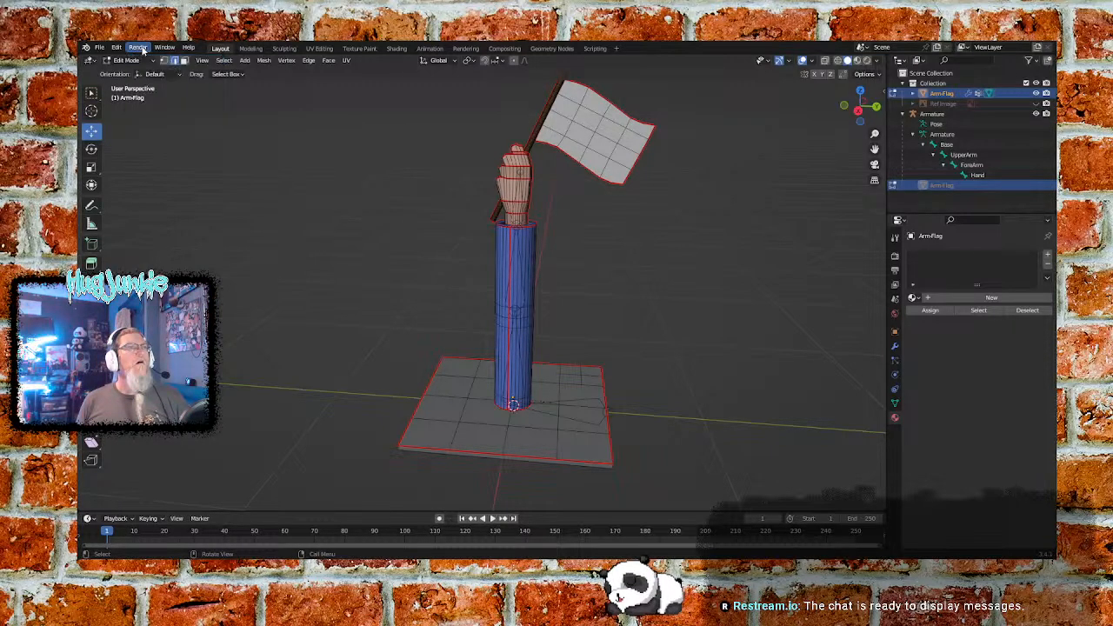
{"action": "left_click", "coordinate": [128, 60]}
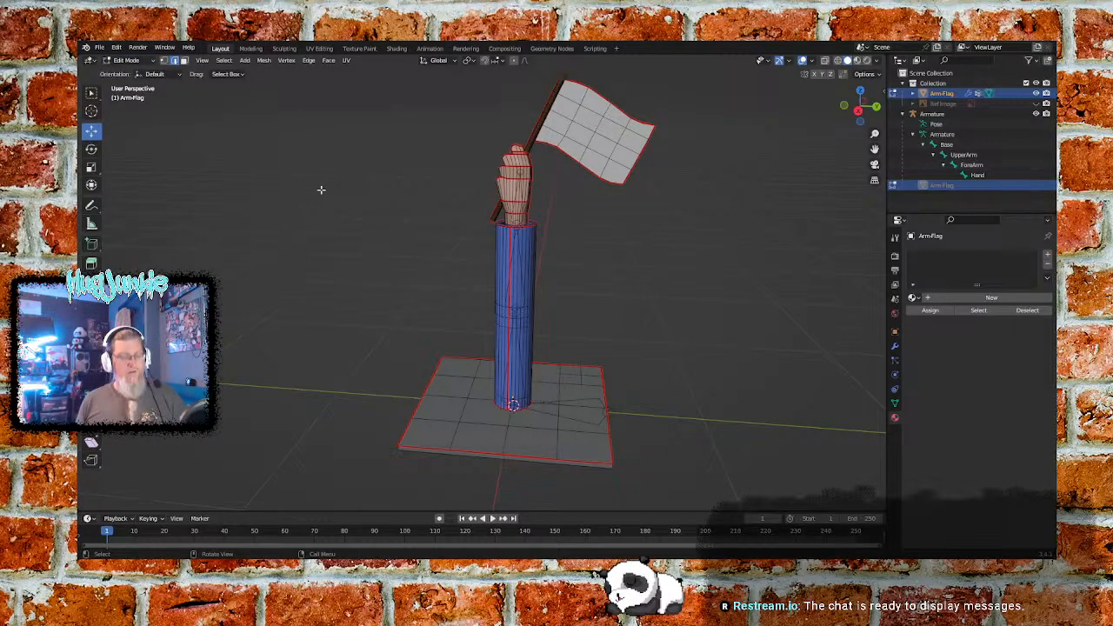
{"action": "key", "text": "u"}
{"action": "left_click", "coordinate": [321, 192]}
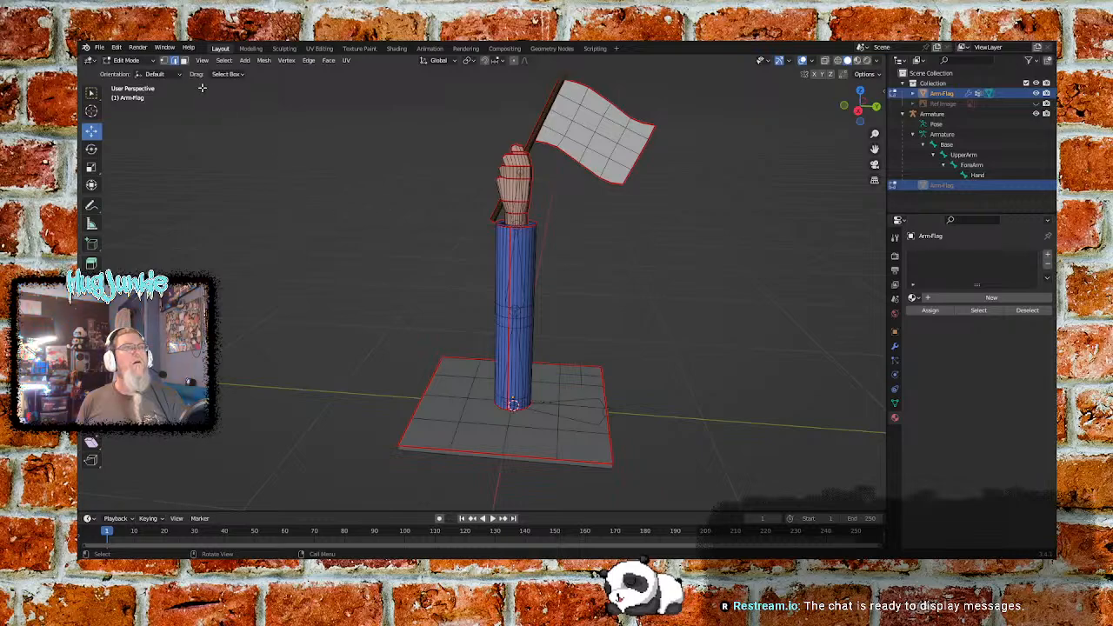
- Switch to the UV Editing workspace and run Unwrap on the arm-and-flag mesh there
{"action": "left_click", "coordinate": [139, 61]}
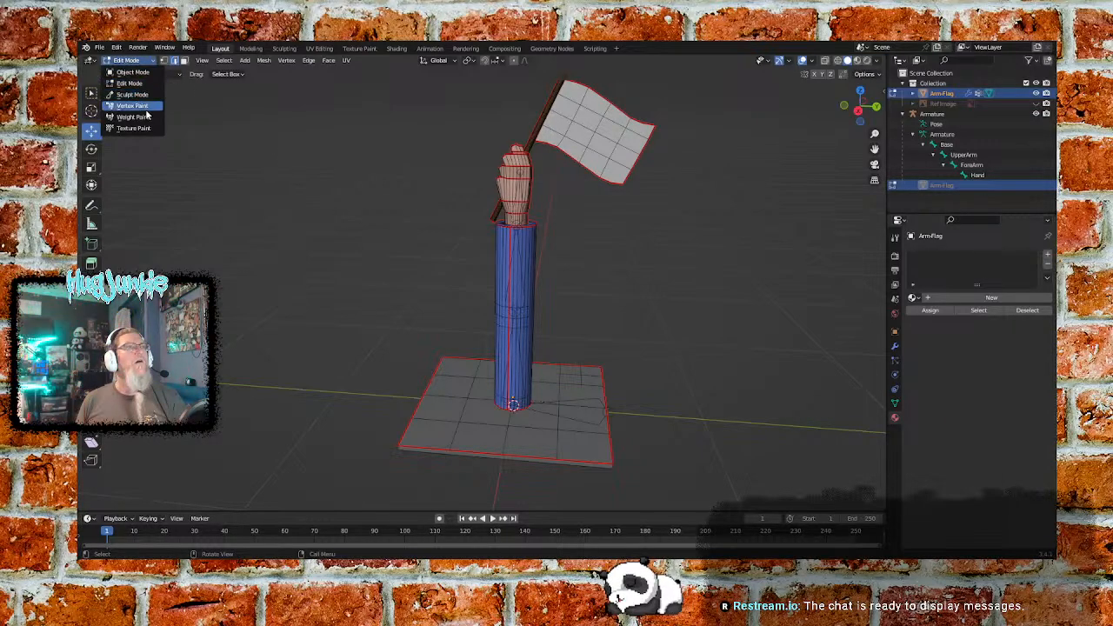
{"action": "left_click", "coordinate": [139, 71]}
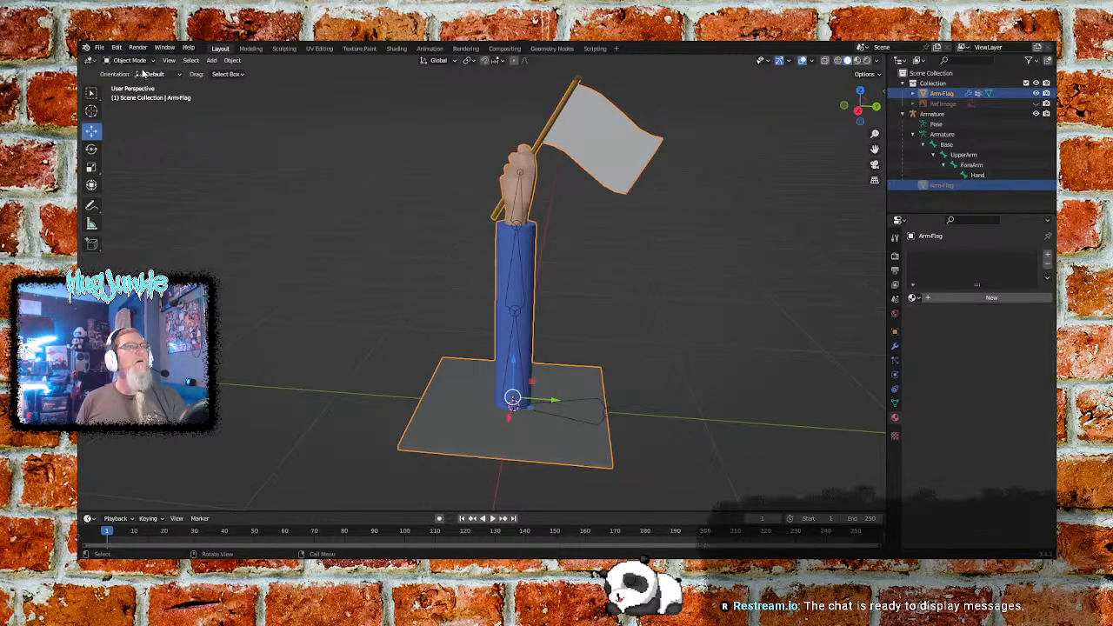
{"action": "left_click", "coordinate": [139, 60]}
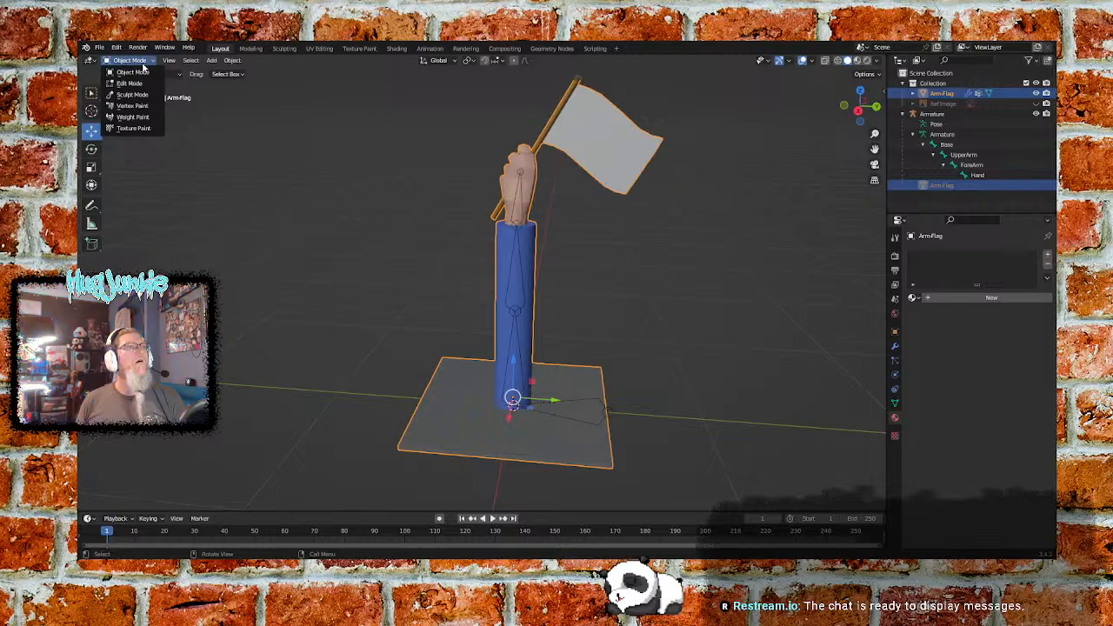
{"action": "left_click", "coordinate": [320, 48]}
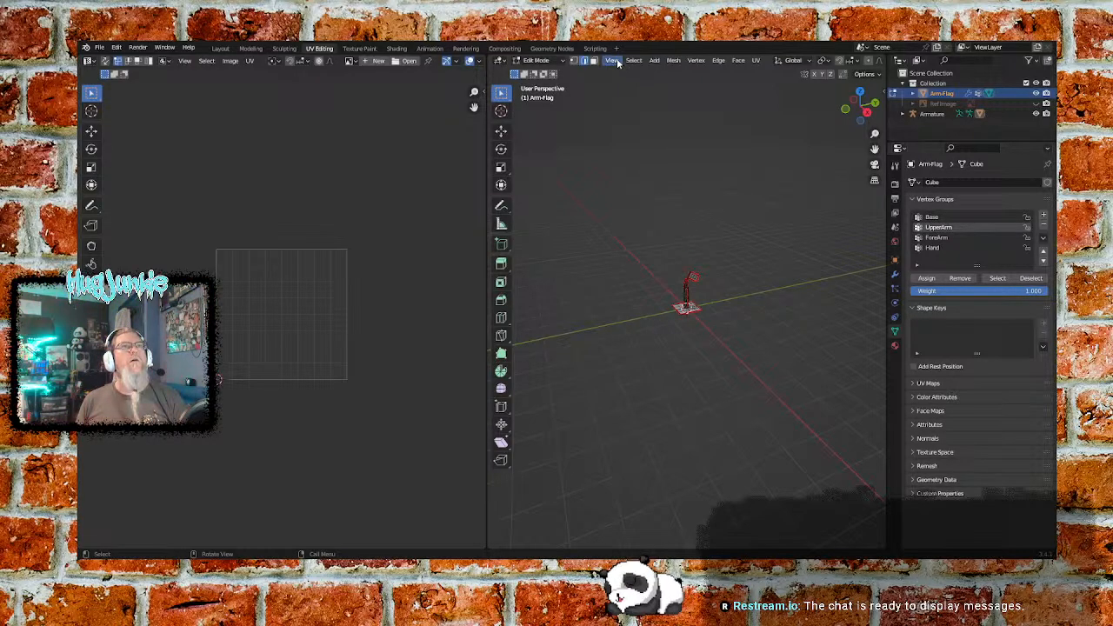
{"action": "left_click", "coordinate": [756, 61]}
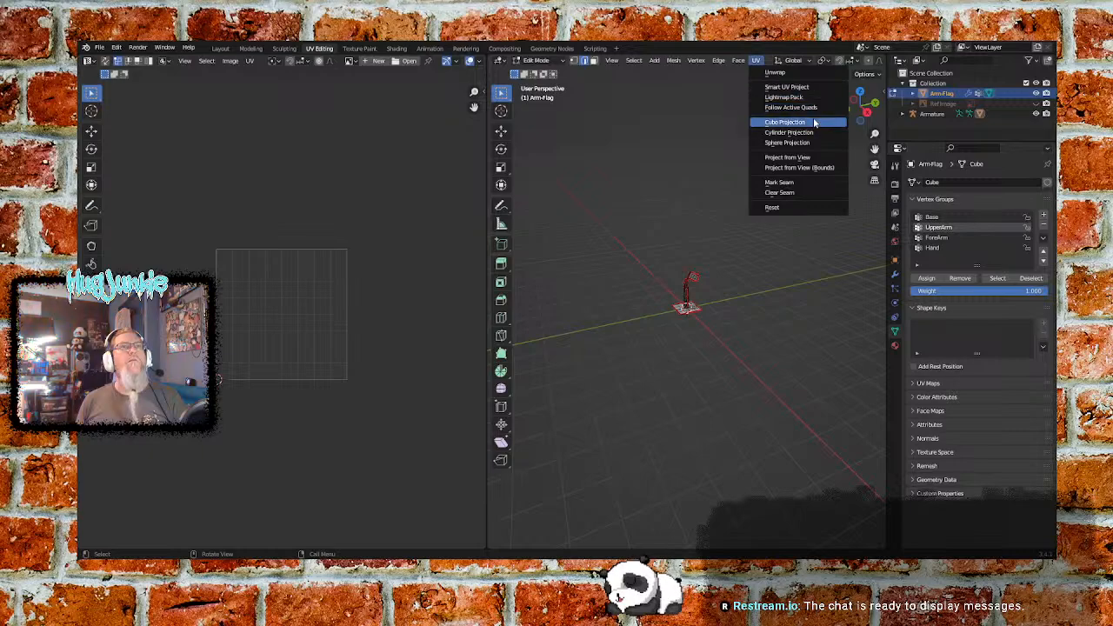
{"action": "left_click", "coordinate": [804, 73]}
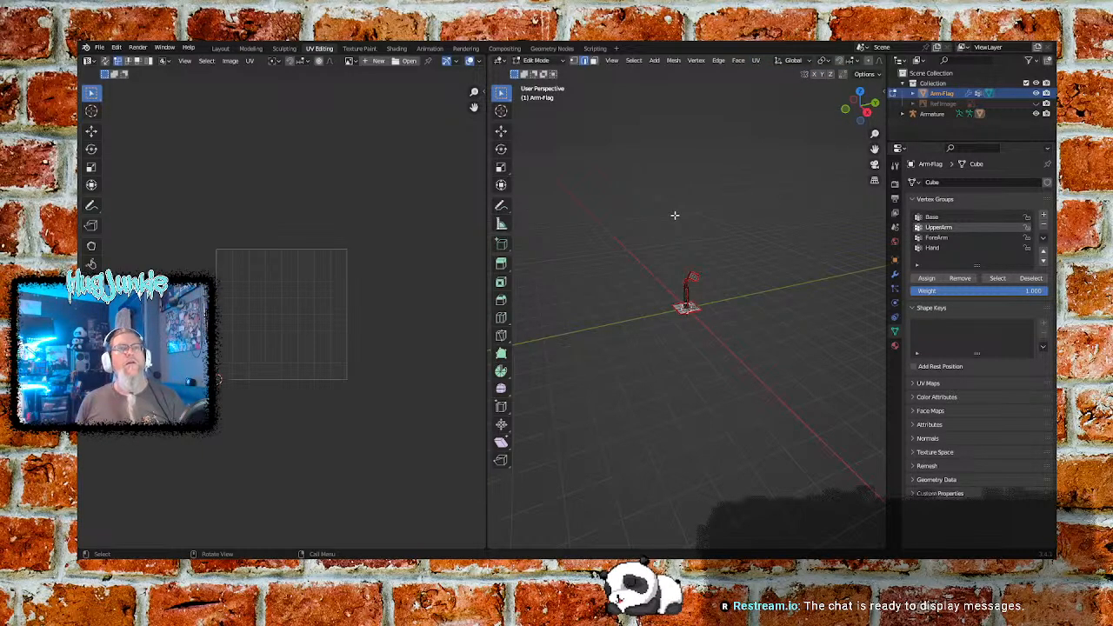
- Expand the mesh's UV Maps list, then box-select the arm-and-flag model from two view angles to inspect its UV layout
{"action": "left_click", "coordinate": [913, 382]}
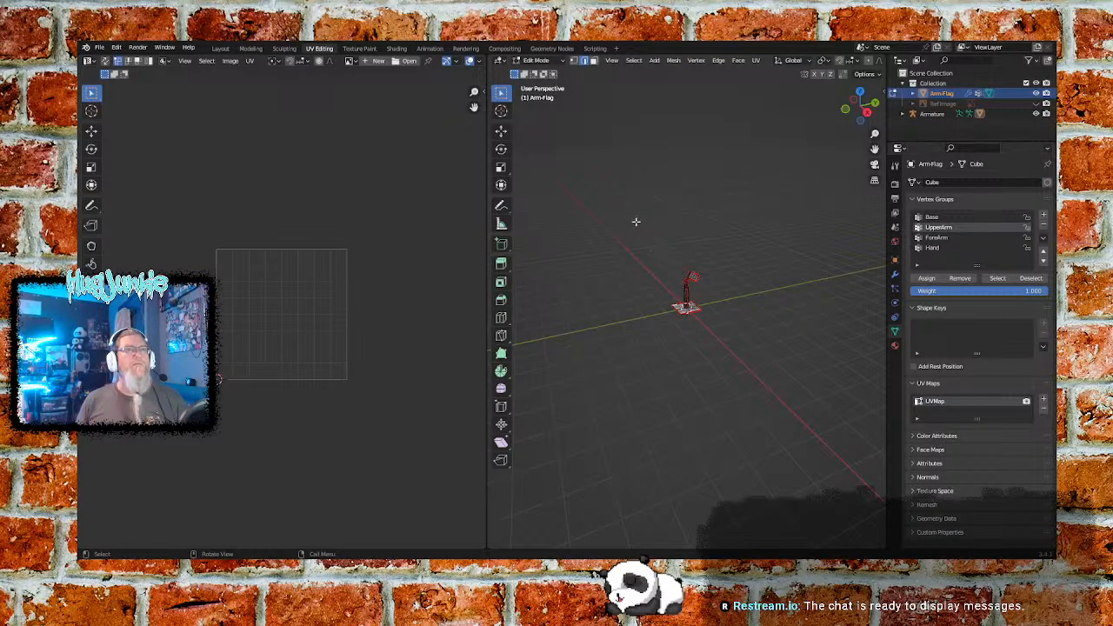
{"action": "left_click_drag", "start_coordinate": [613, 207], "coordinate": [751, 356]}
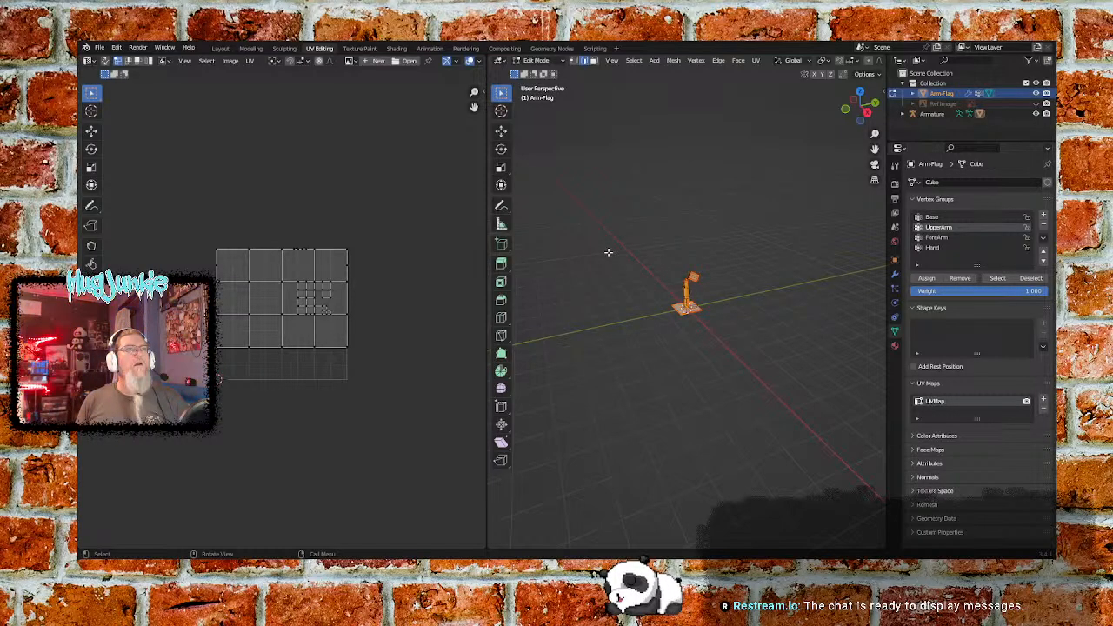
{"action": "scroll", "coordinate": [300, 309], "scroll_direction": "up", "scroll_amount": 4}
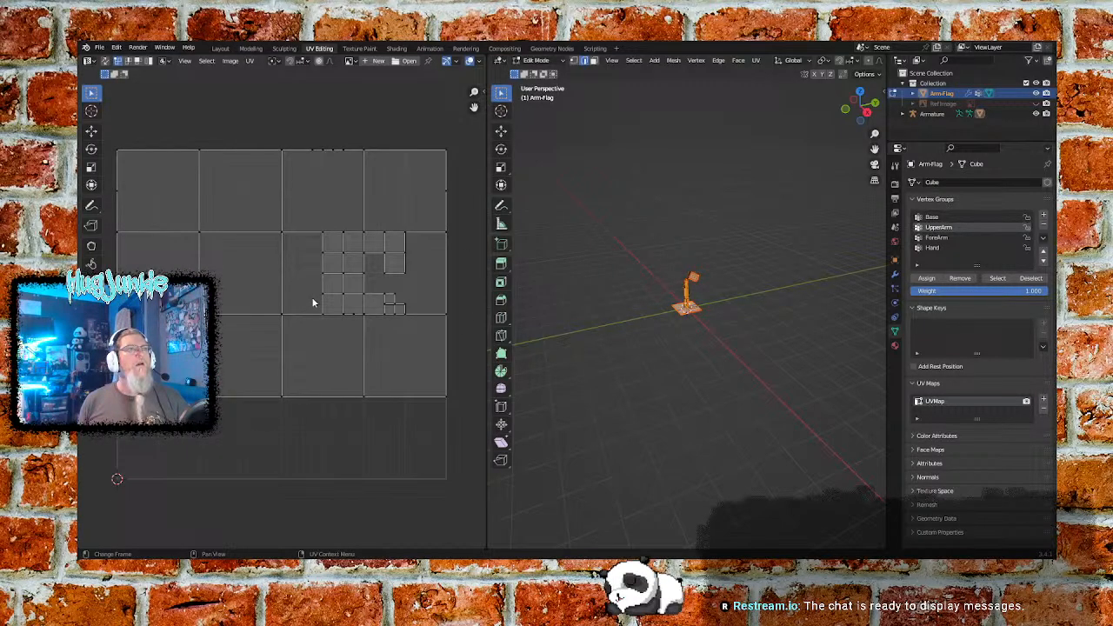
{"action": "scroll", "coordinate": [313, 302], "scroll_direction": "down", "scroll_amount": 1}
{"action": "middle_click_drag", "start_coordinate": [658, 304], "coordinate": [808, 307]}
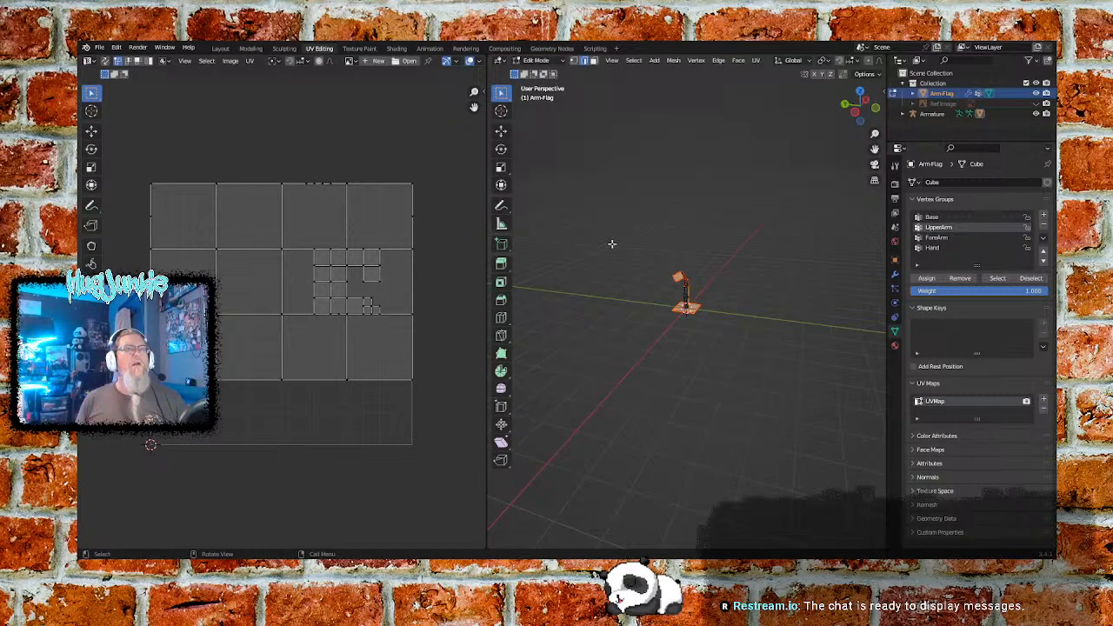
{"action": "left_click_drag", "start_coordinate": [611, 243], "coordinate": [765, 405], "text": "ctrl"}
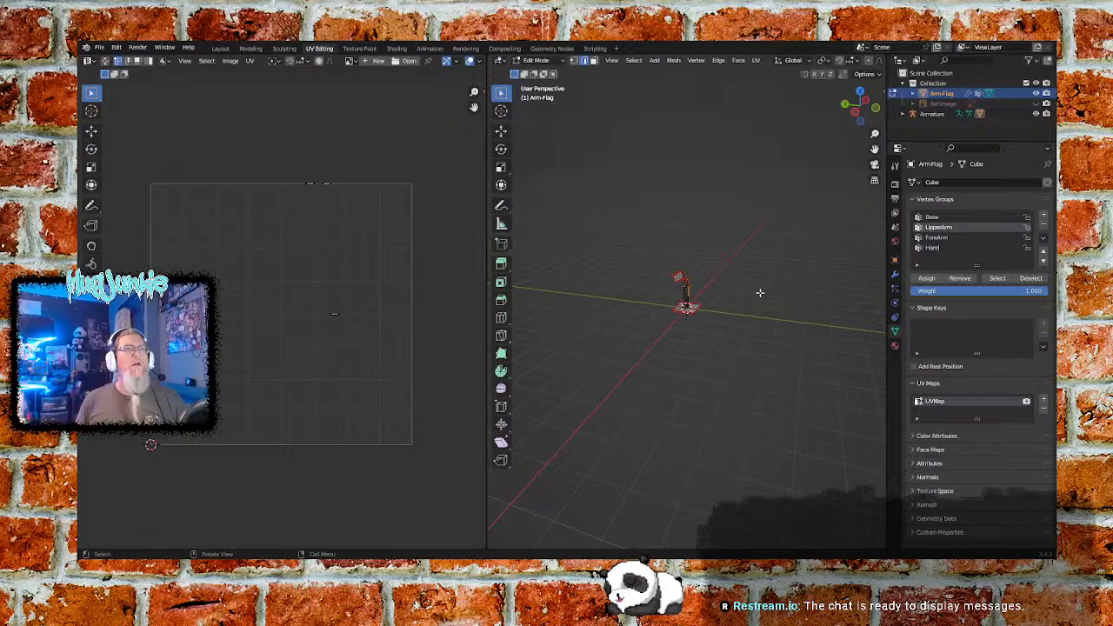
{"action": "mouse_move", "coordinate": [765, 258]}
{"action": "middle_mouse_down"}
{"action": "mouse_move", "coordinate": [706, 278]}
{"action": "mouse_move", "coordinate": [587, 262]}
{"action": "mouse_move", "coordinate": [591, 252]}
{"action": "middle_mouse_up"}
- Switch to Object Mode, select the arm-and-flag object, and re-enter Edit Mode in the UV Editing workspace
{"action": "left_click", "coordinate": [536, 60]}
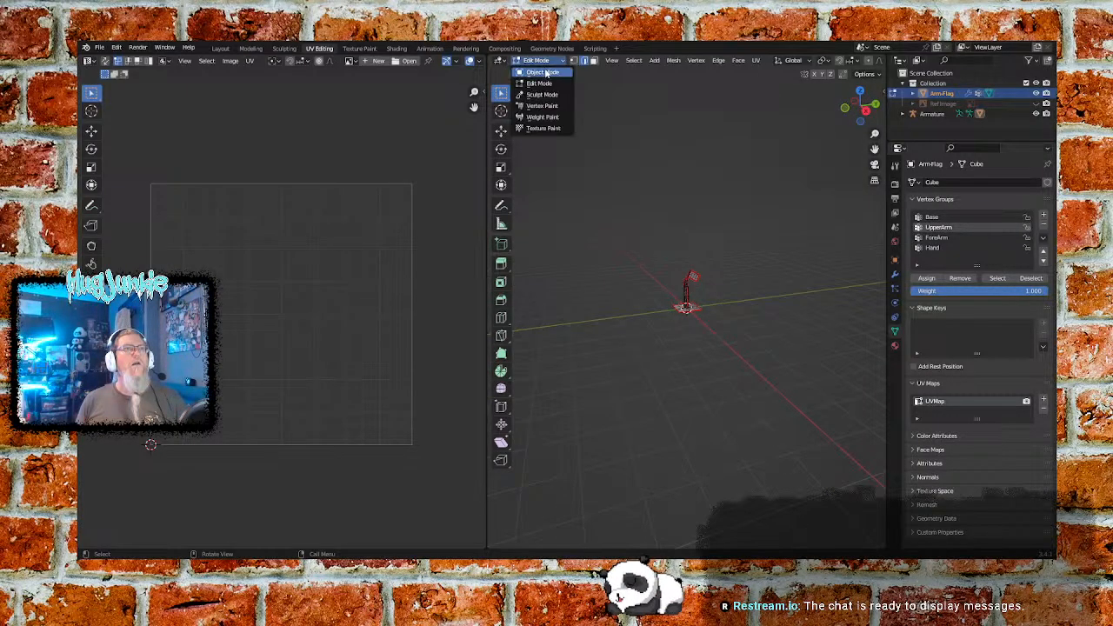
{"action": "left_click", "coordinate": [543, 72]}
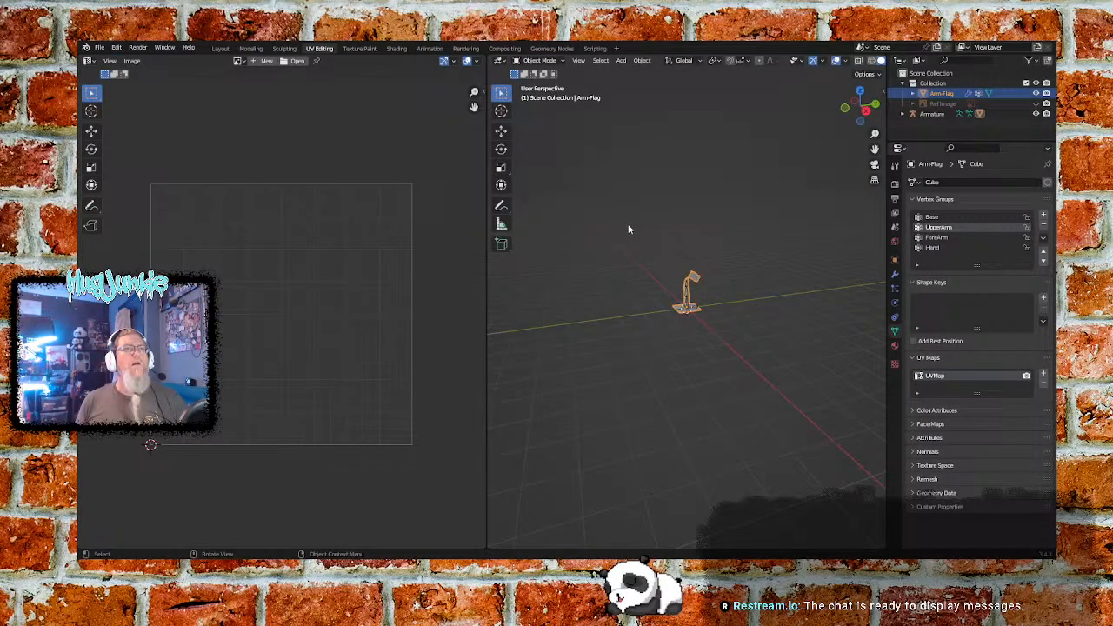
{"action": "left_click", "coordinate": [694, 278]}
{"action": "left_click", "coordinate": [539, 60]}
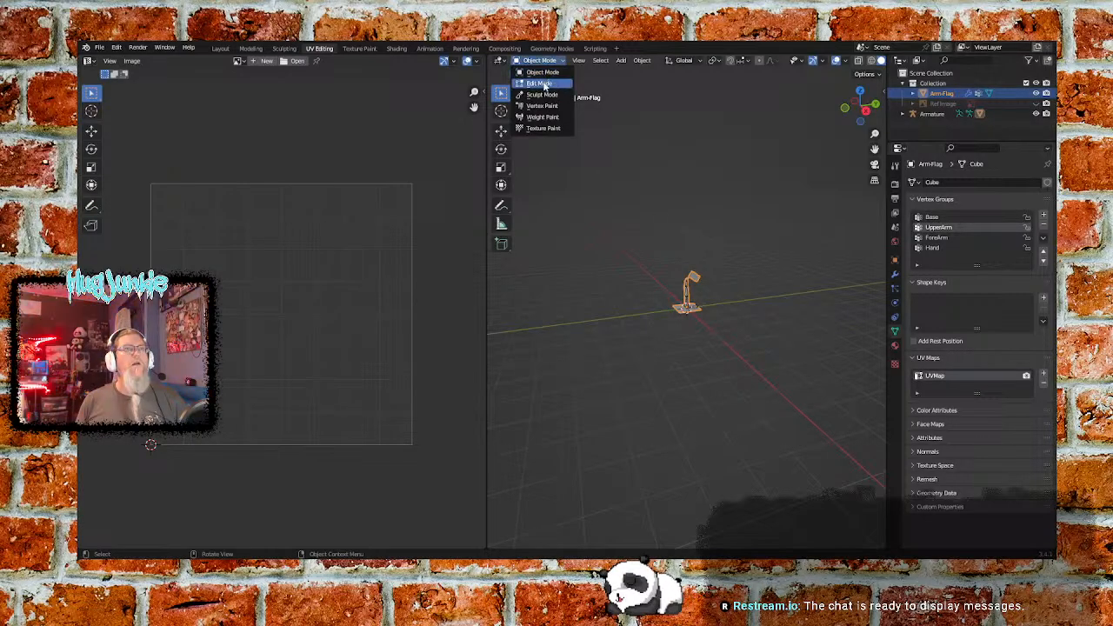
{"action": "left_click", "coordinate": [541, 83]}
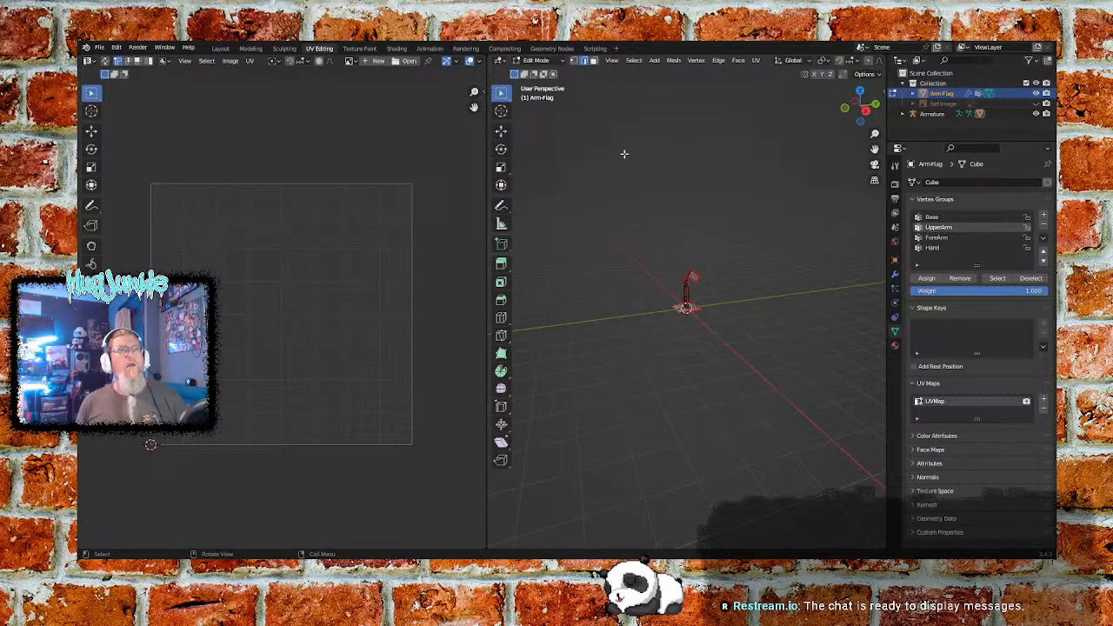
- Leave Edit Mode, switch to the Layout workspace, and re-enter Edit Mode on the arm-and-flag model there
{"action": "left_click", "coordinate": [535, 60]}
{"action": "left_click", "coordinate": [535, 73]}
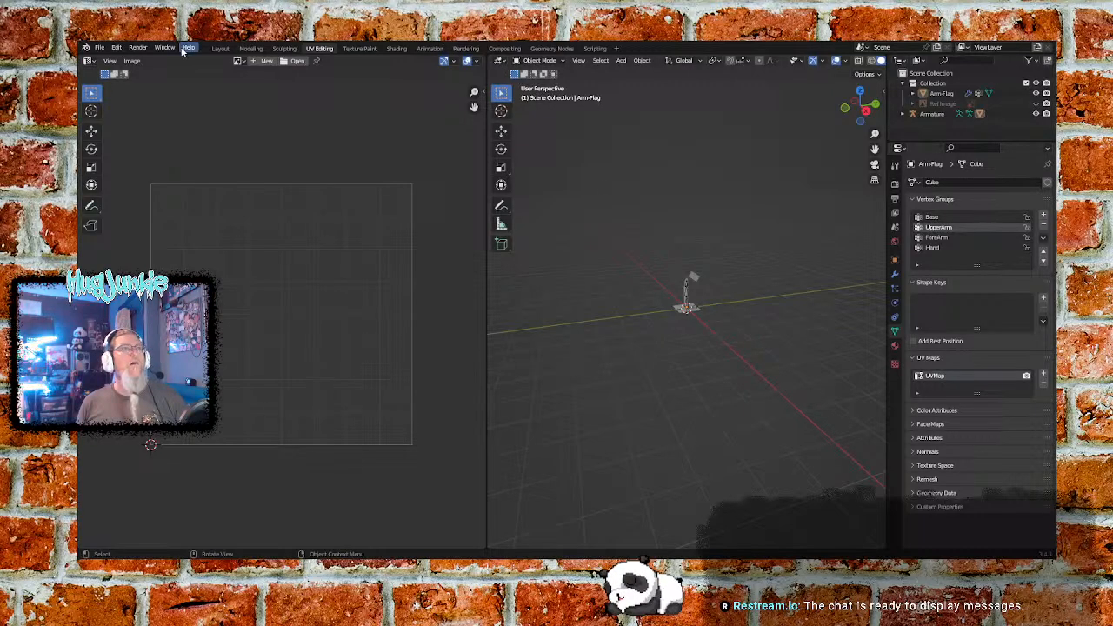
{"action": "left_click", "coordinate": [222, 49]}
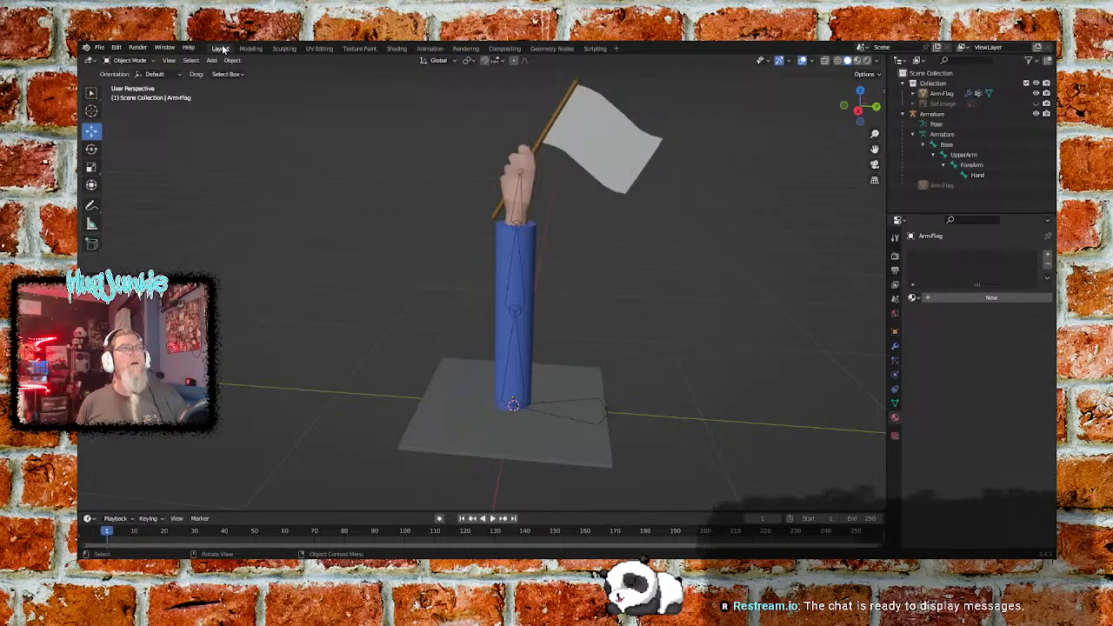
{"action": "left_click", "coordinate": [141, 60]}
{"action": "left_click", "coordinate": [132, 84]}
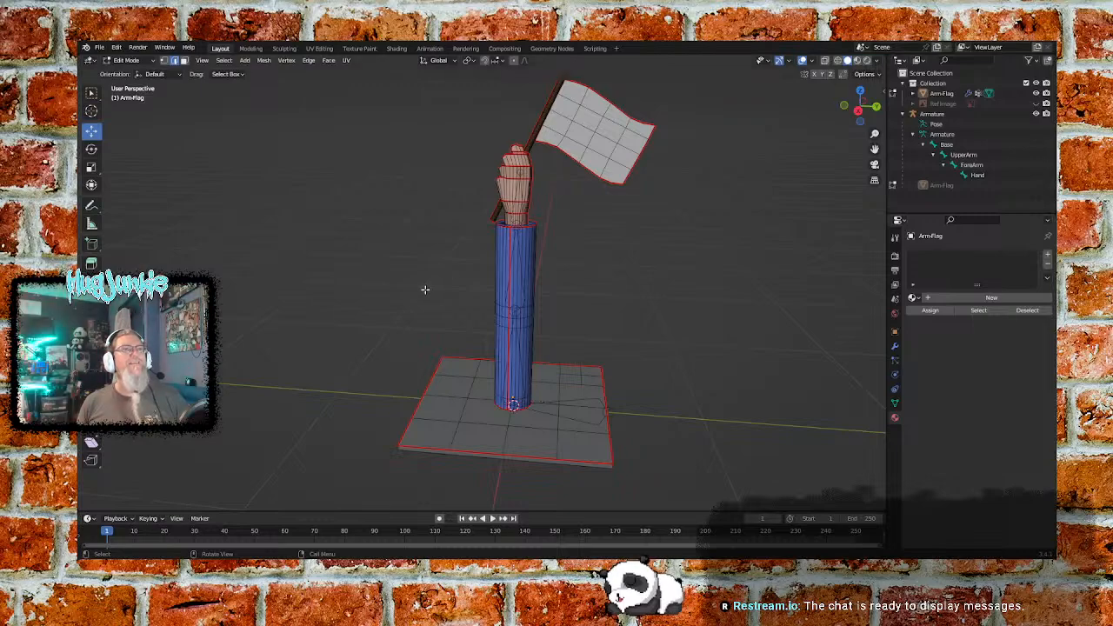
- Select the entire arm-and-flag mesh and display its UV layout in the UV Editing workspace
{"action": "key", "text": "a"}
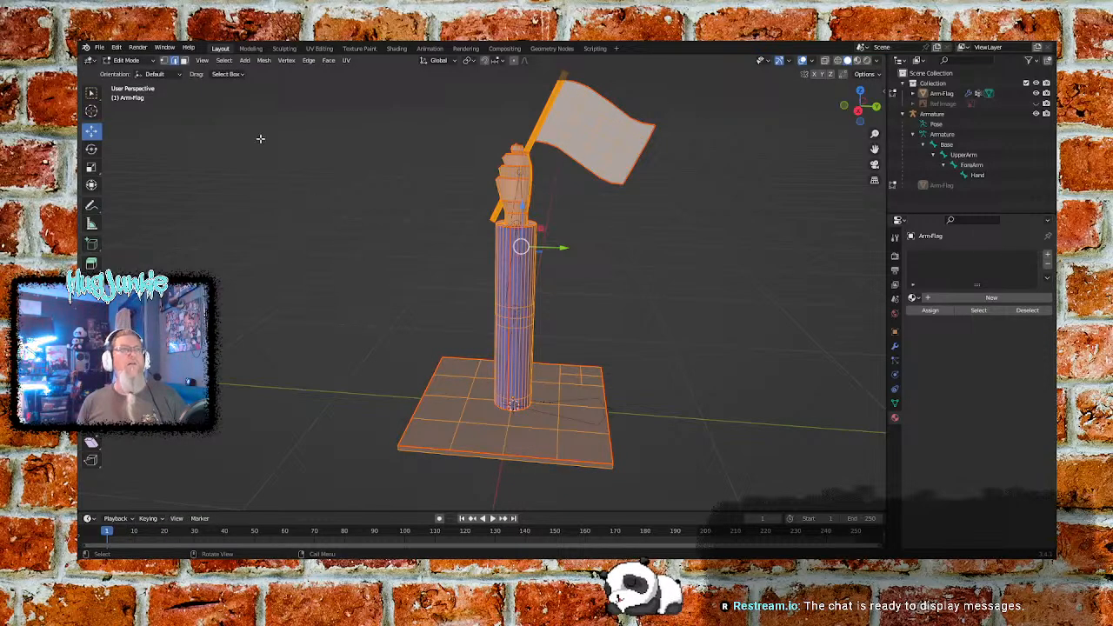
{"action": "left_click", "coordinate": [321, 49]}
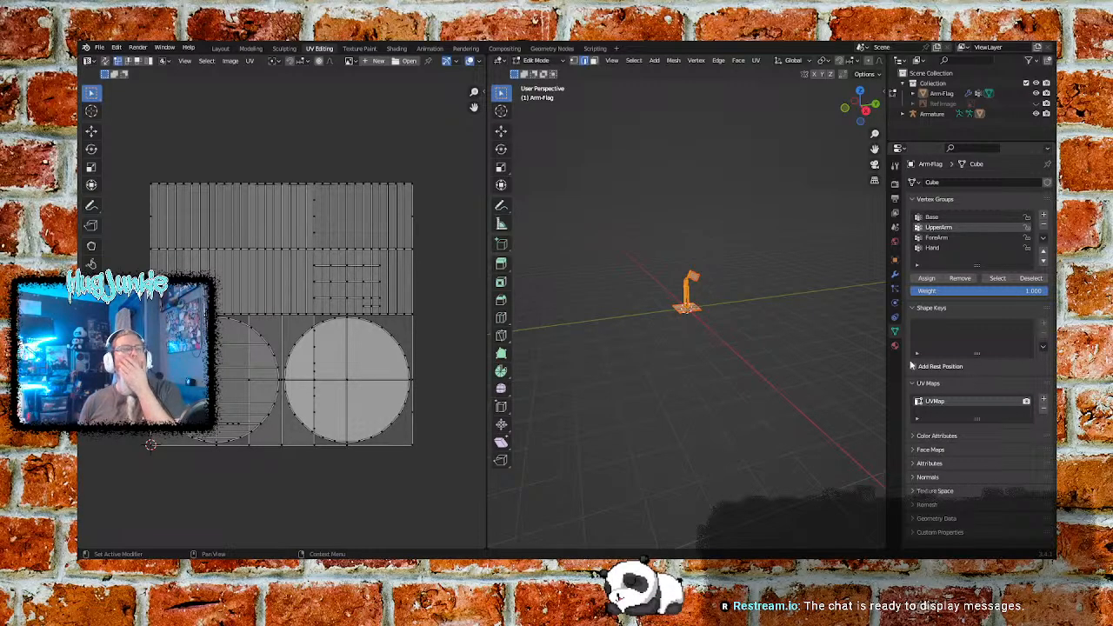
{"action": "scroll", "coordinate": [280, 294], "scroll_direction": "up", "scroll_amount": 2}
{"action": "scroll", "coordinate": [280, 294], "scroll_direction": "down", "scroll_amount": 2}
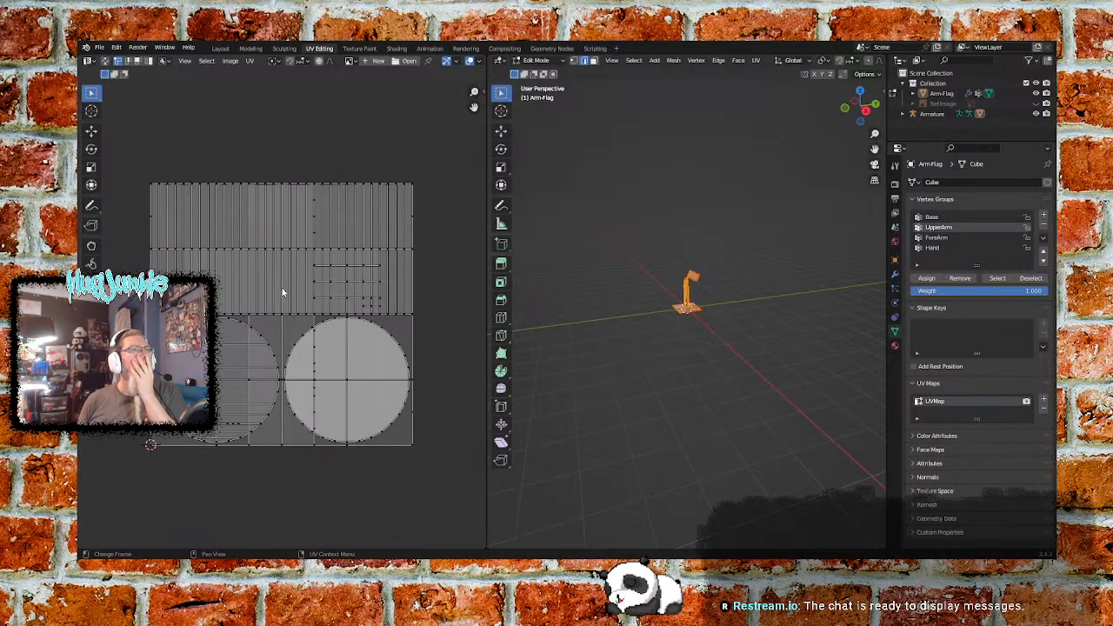
- Create a new blank image named WavingArm, 1024 by 1024 px, with a white colour, behind the UV layout
{"action": "left_click", "coordinate": [231, 61]}
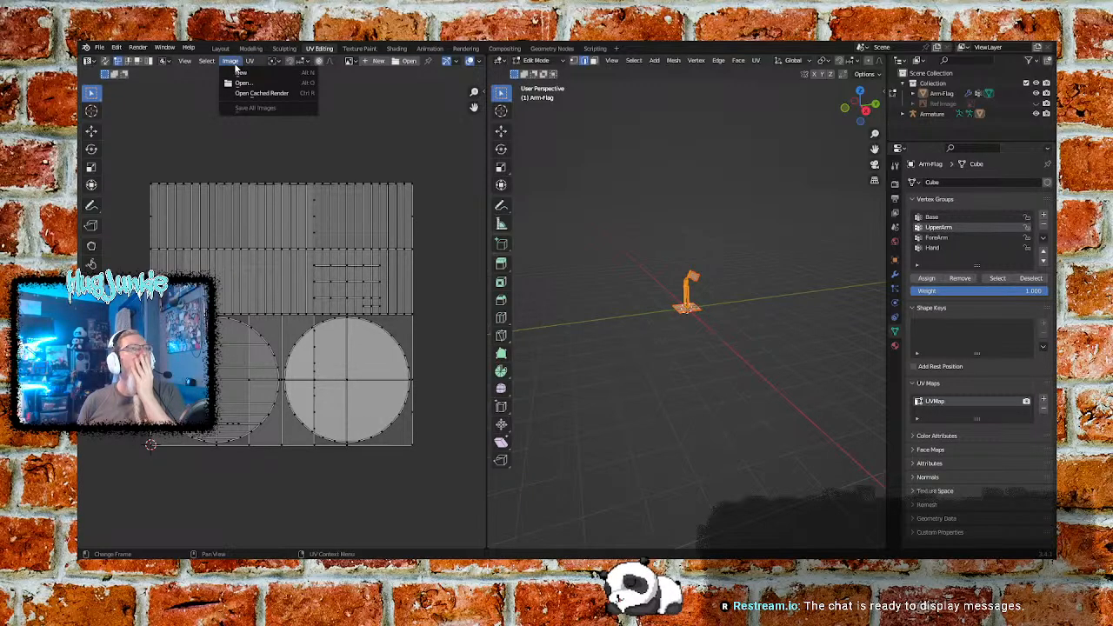
{"action": "left_click", "coordinate": [243, 73]}
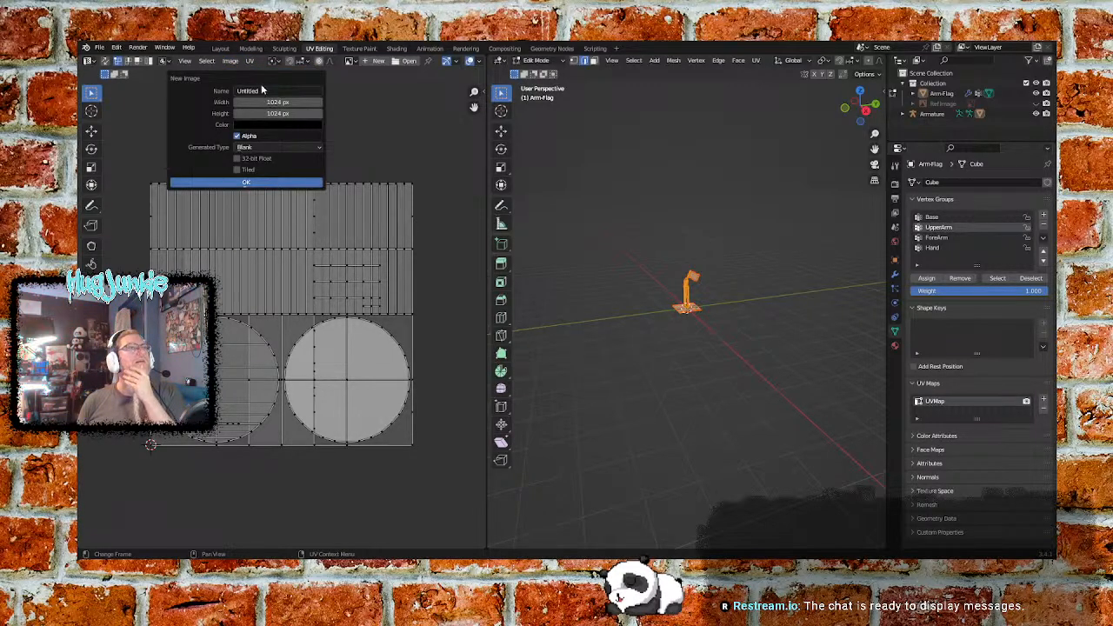
{"action": "left_click", "coordinate": [276, 89]}
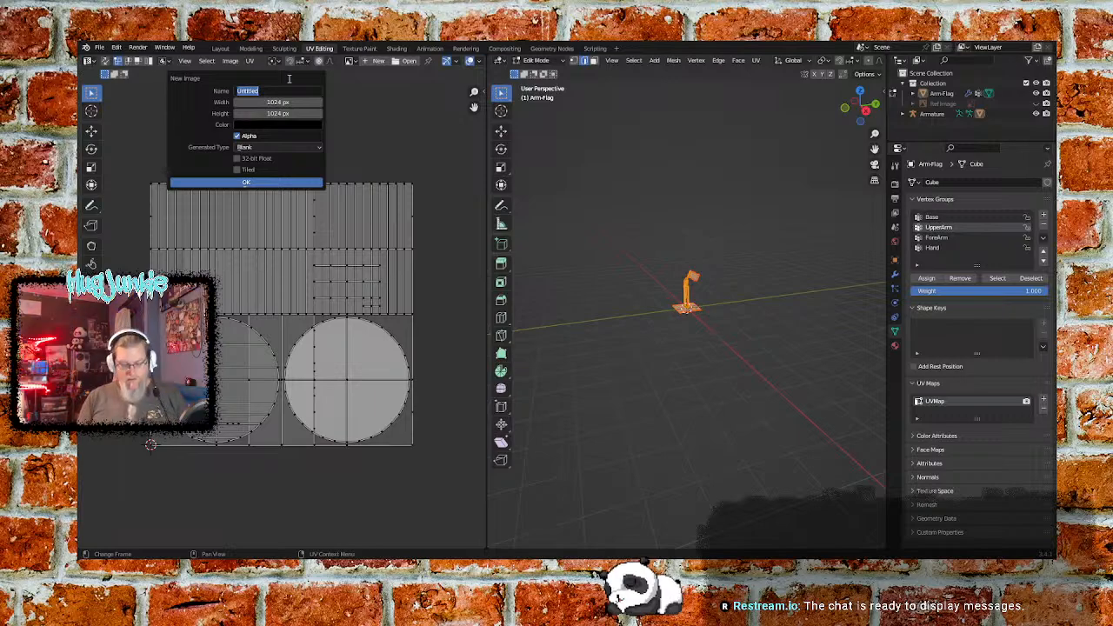
{"action": "type", "text": "WevingArm"}
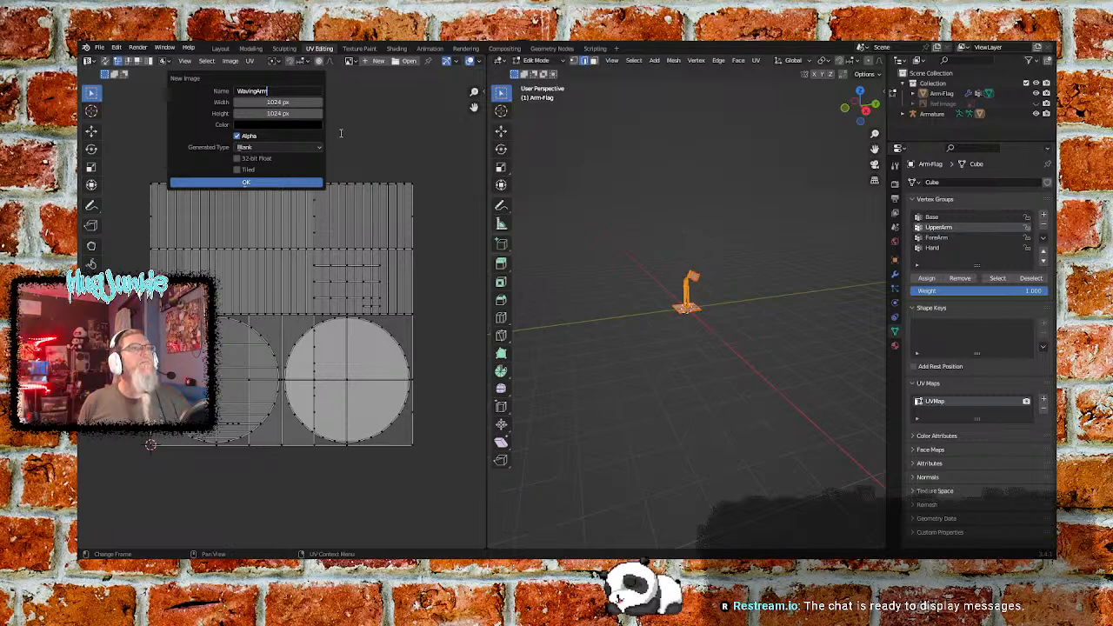
{"action": "left_click", "coordinate": [288, 127]}
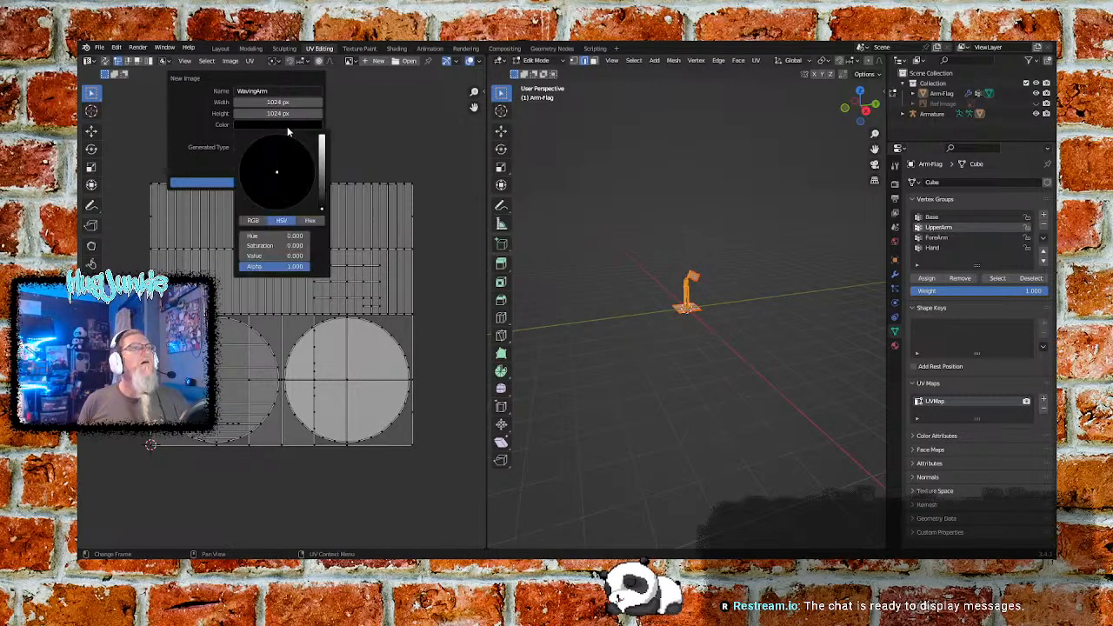
{"action": "left_click_drag", "start_coordinate": [324, 172], "coordinate": [322, 135]}
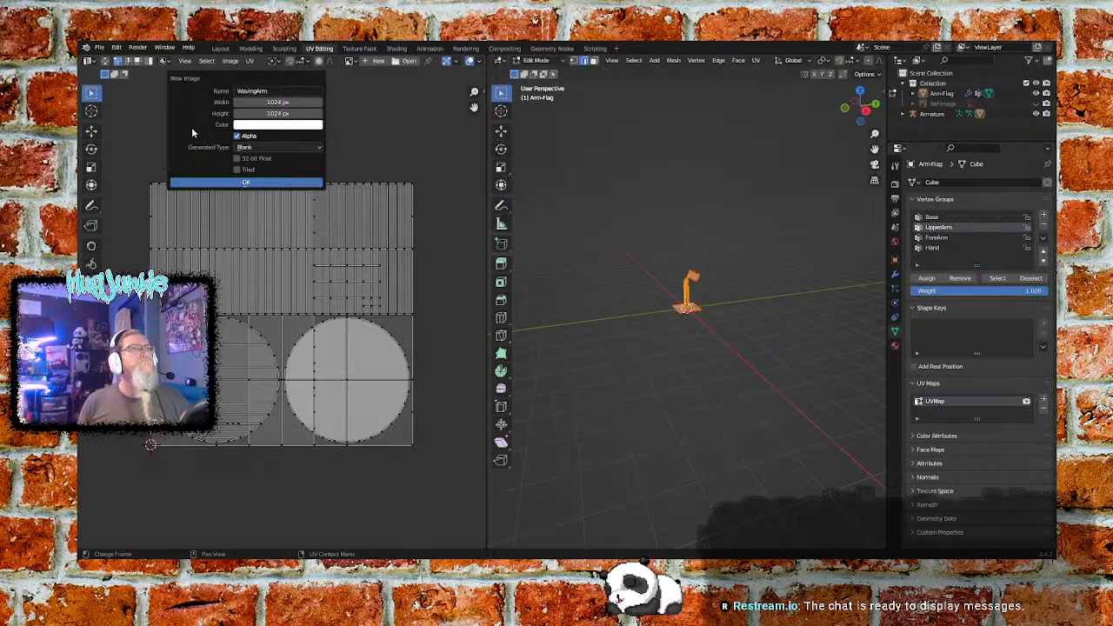
{"action": "left_click", "coordinate": [269, 183]}
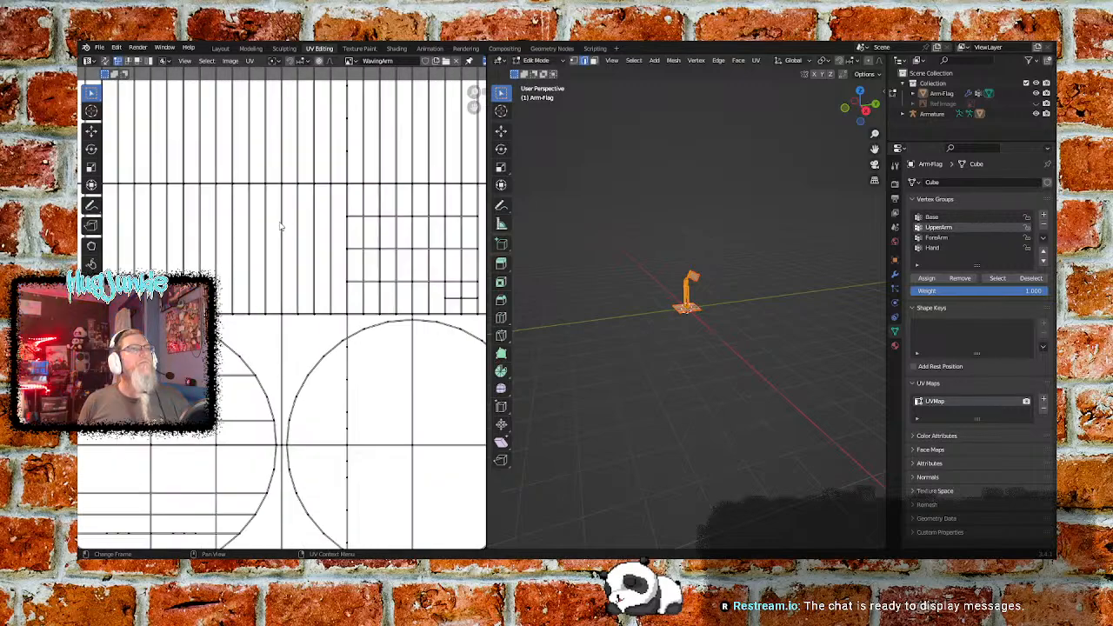
{"action": "scroll", "coordinate": [280, 226], "scroll_direction": "down", "scroll_amount": 3}
{"action": "scroll", "coordinate": [280, 226], "scroll_direction": "up", "scroll_amount": 1}
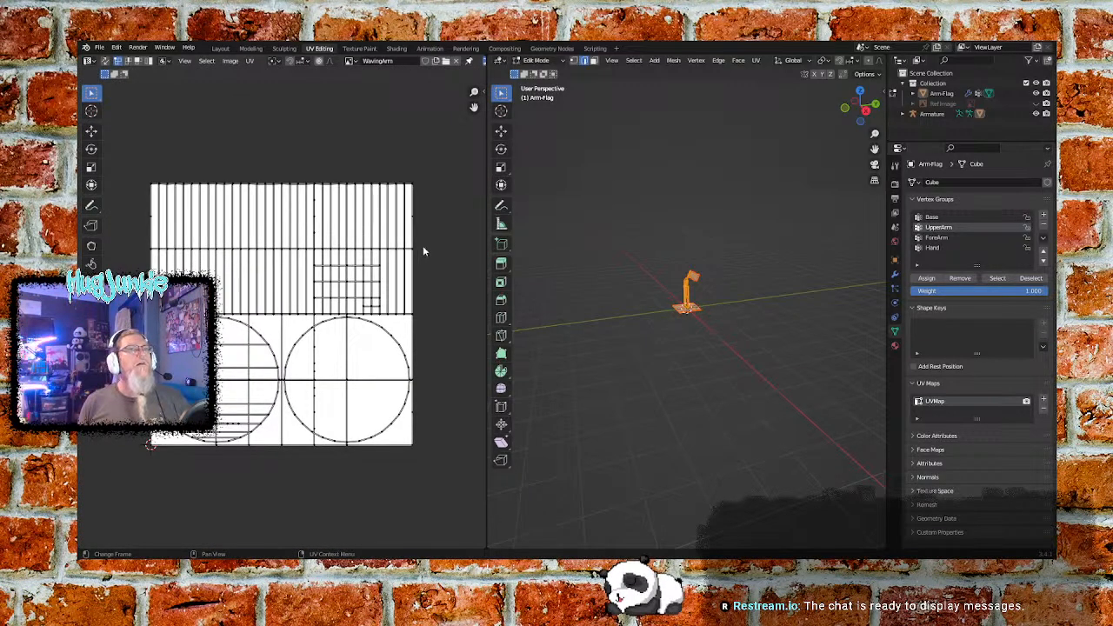
- Deselect the mesh, switch to Object Mode, select the arm-and-flag object up close, and return to Edit Mode
{"action": "left_click", "coordinate": [643, 280]}
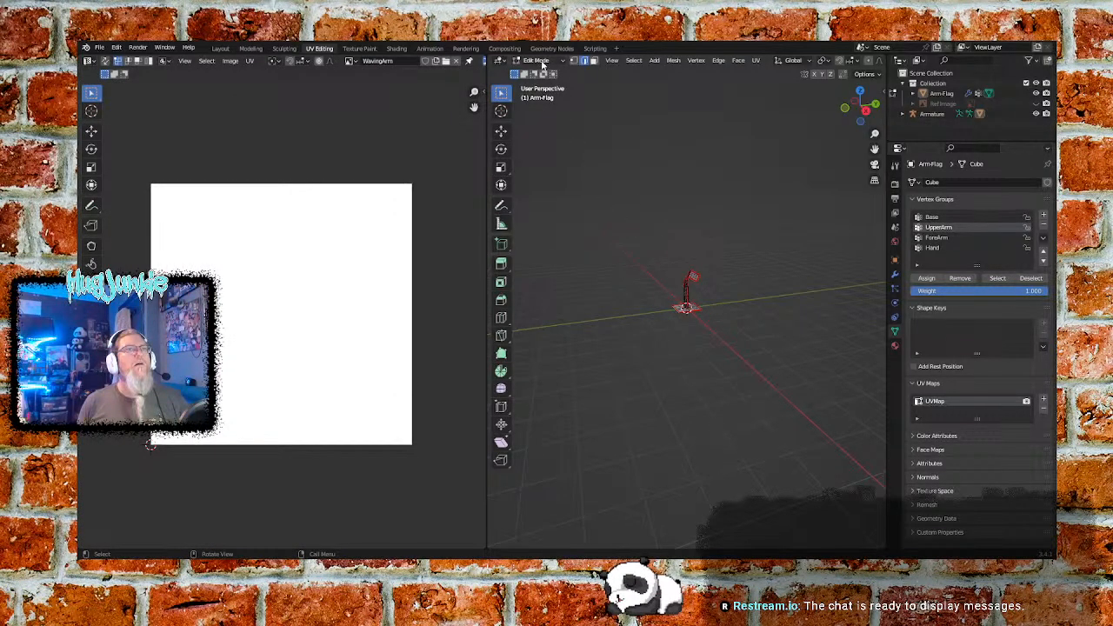
{"action": "left_click", "coordinate": [537, 61]}
{"action": "left_click", "coordinate": [543, 70]}
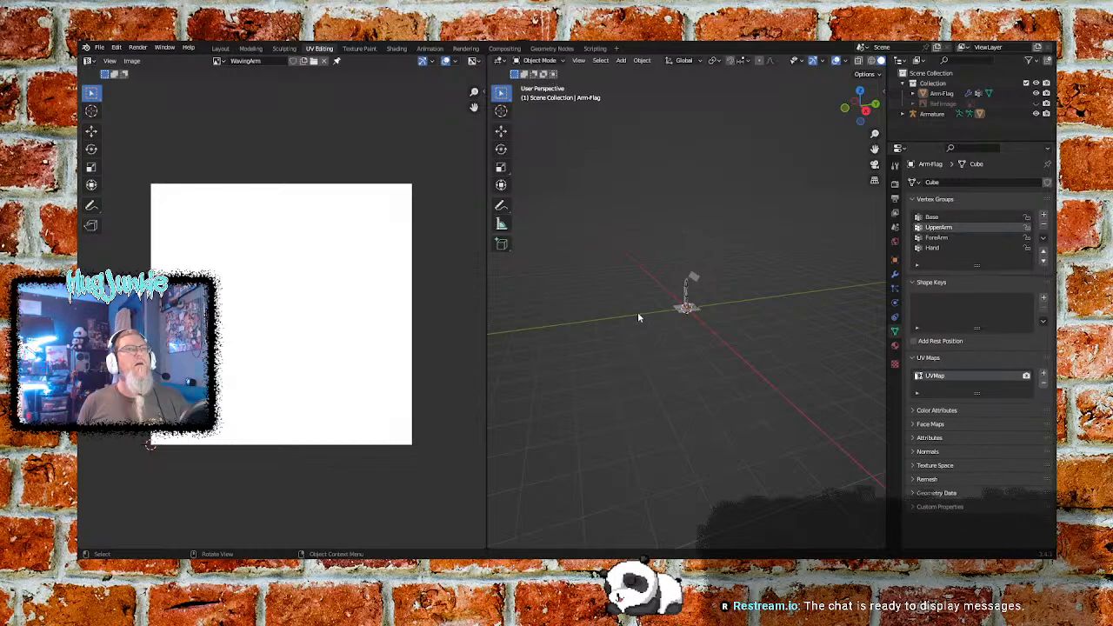
{"action": "scroll", "coordinate": [758, 329], "scroll_direction": "up", "scroll_amount": 8}
{"action": "scroll", "coordinate": [763, 307], "scroll_direction": "up", "scroll_amount": 2}
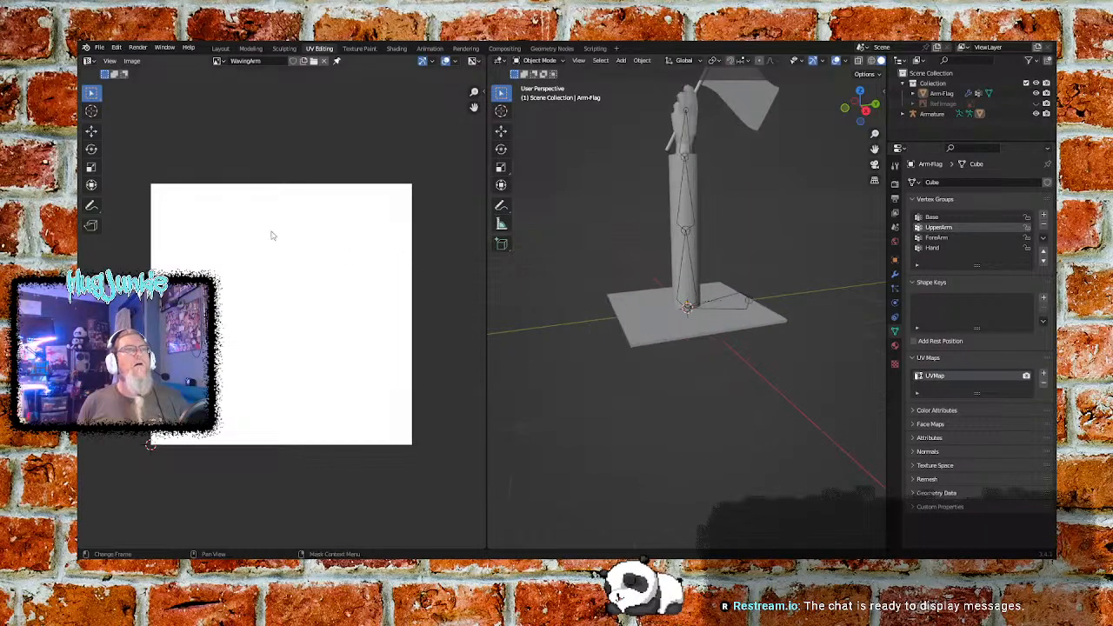
{"action": "scroll", "coordinate": [320, 235], "scroll_direction": "down", "scroll_amount": 1}
{"action": "left_click", "coordinate": [659, 322]}
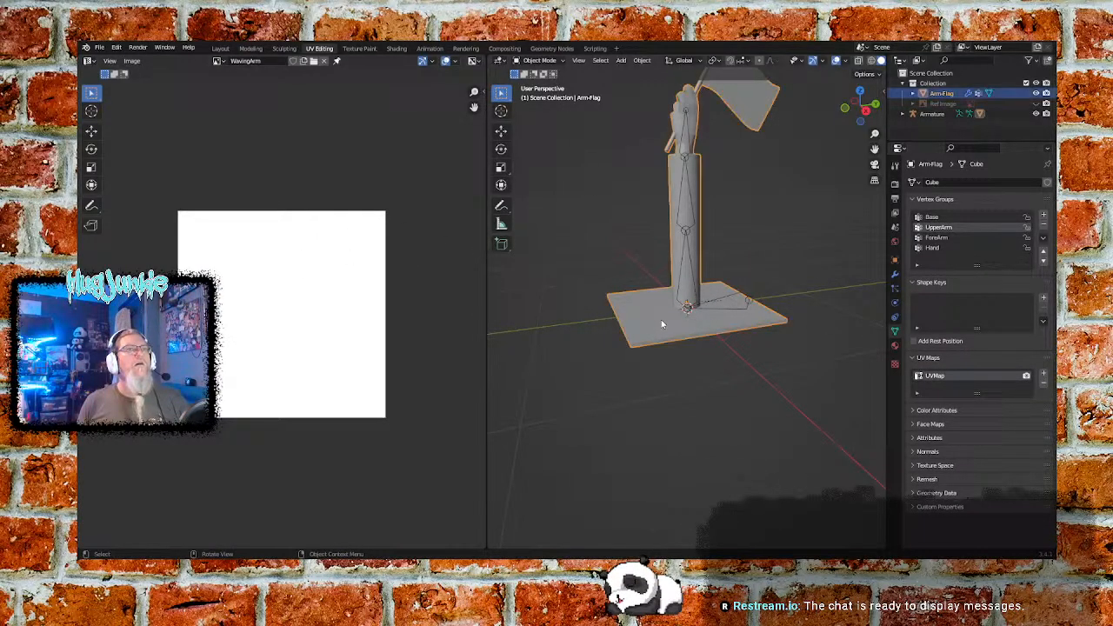
{"action": "left_click", "coordinate": [537, 60]}
{"action": "left_click", "coordinate": [541, 86]}
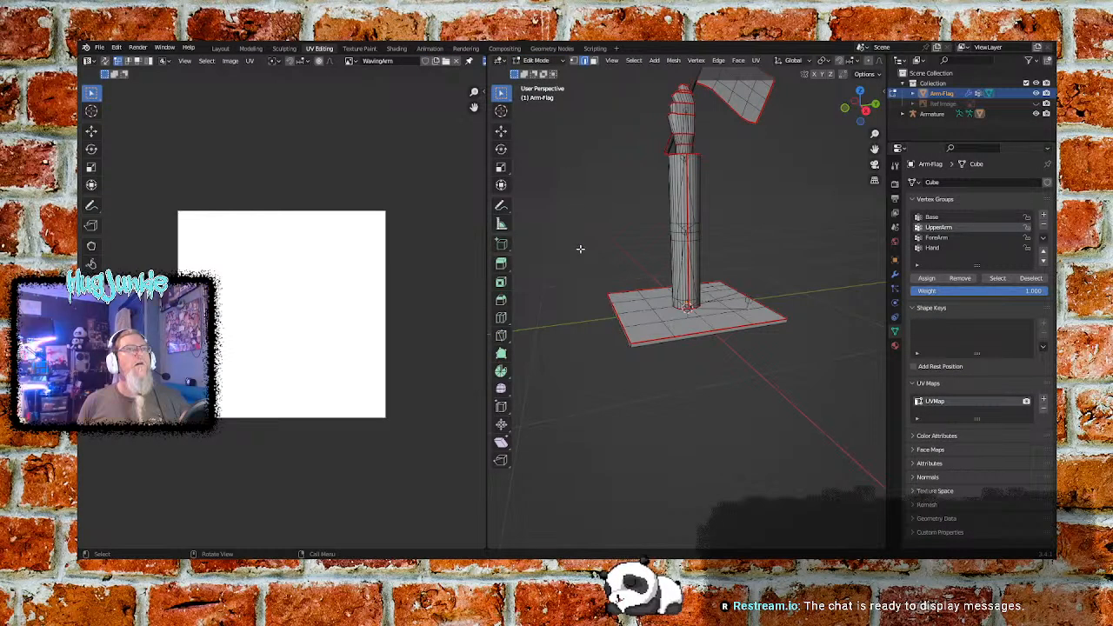
- Select the whole mesh and examine its UV layout up close over the WavingArm image
{"action": "key", "text": "a"}
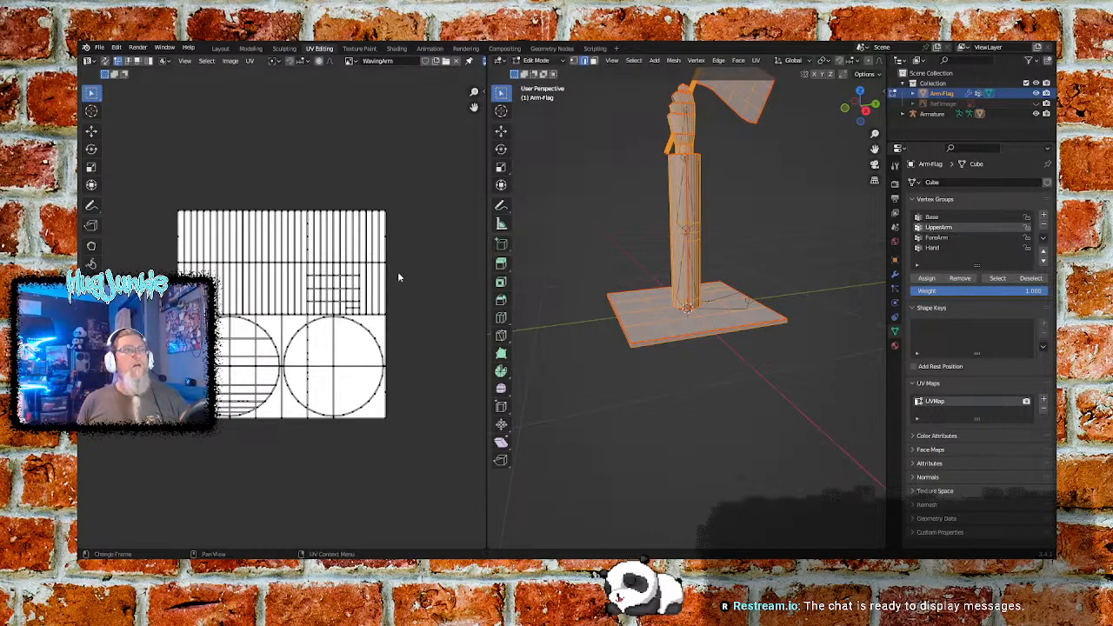
{"action": "scroll", "coordinate": [349, 359], "scroll_direction": "up", "scroll_amount": 3}
{"action": "scroll", "coordinate": [348, 359], "scroll_direction": "up", "scroll_amount": 1}
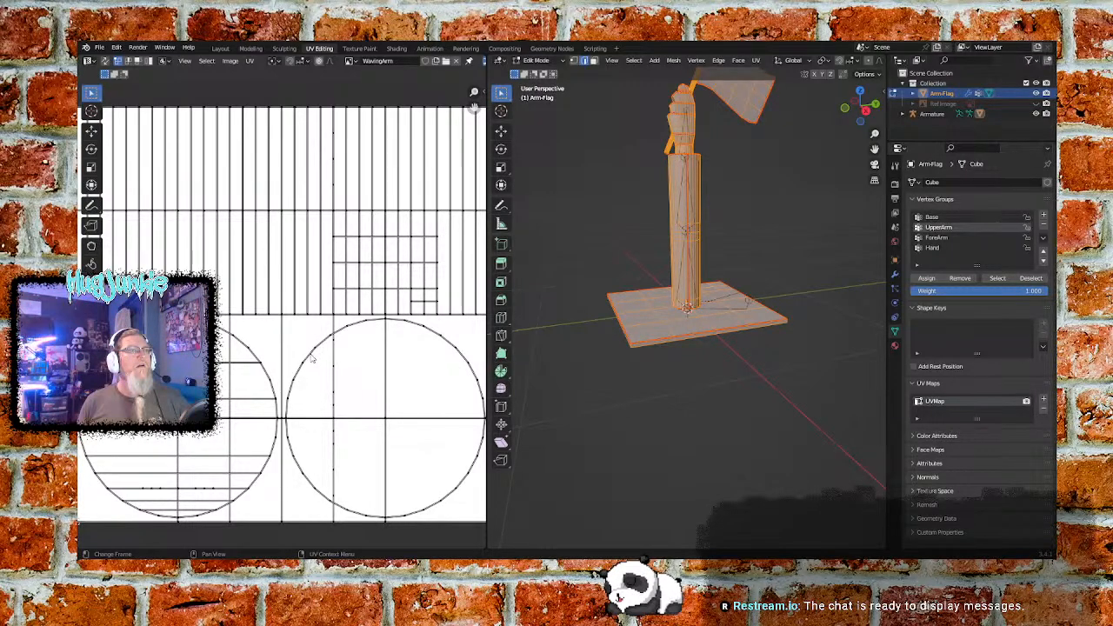
- Clear the selection, switch to face selection, and pick single base plate faces to check where their UVs lie
{"action": "key", "text": "alt+a"}
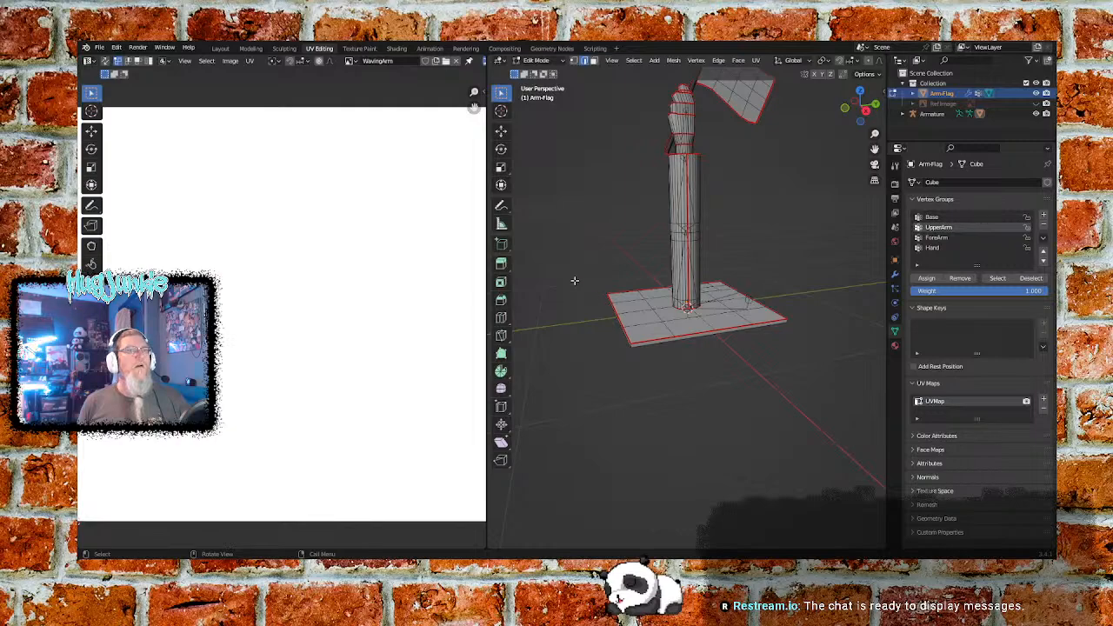
{"action": "left_click", "coordinate": [595, 61]}
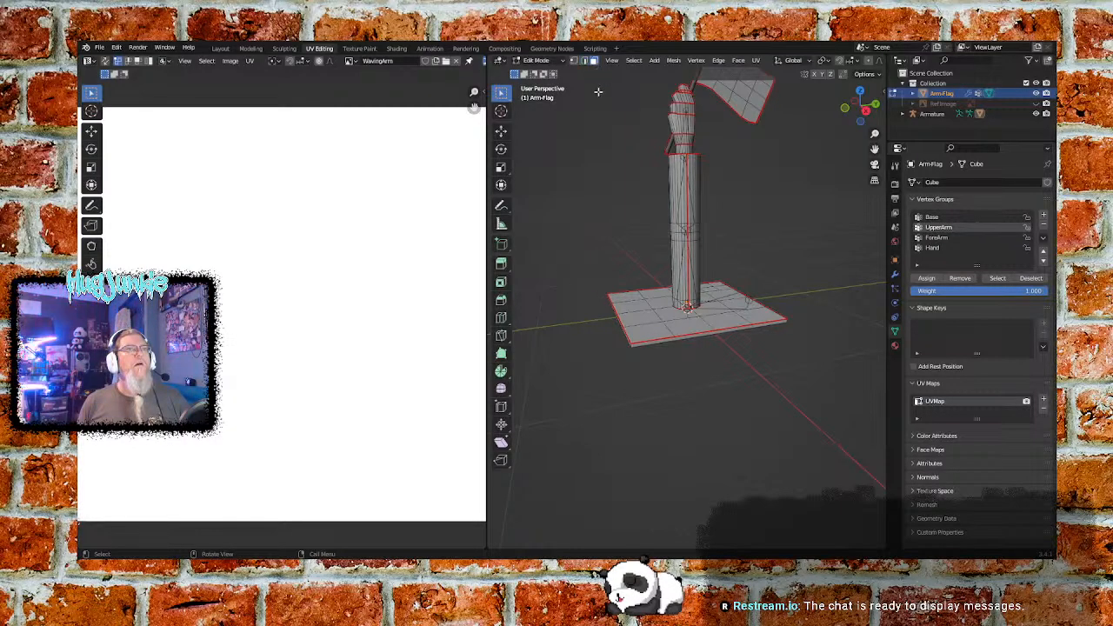
{"action": "left_click", "coordinate": [636, 333]}
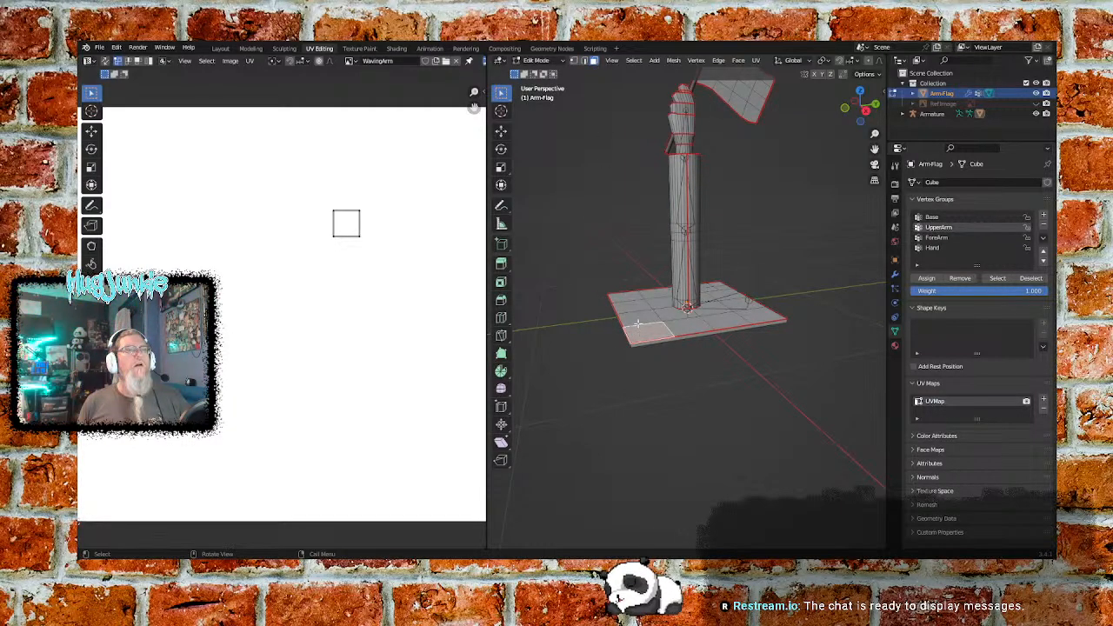
{"action": "left_click", "coordinate": [637, 318]}
{"action": "left_click", "coordinate": [596, 270]}
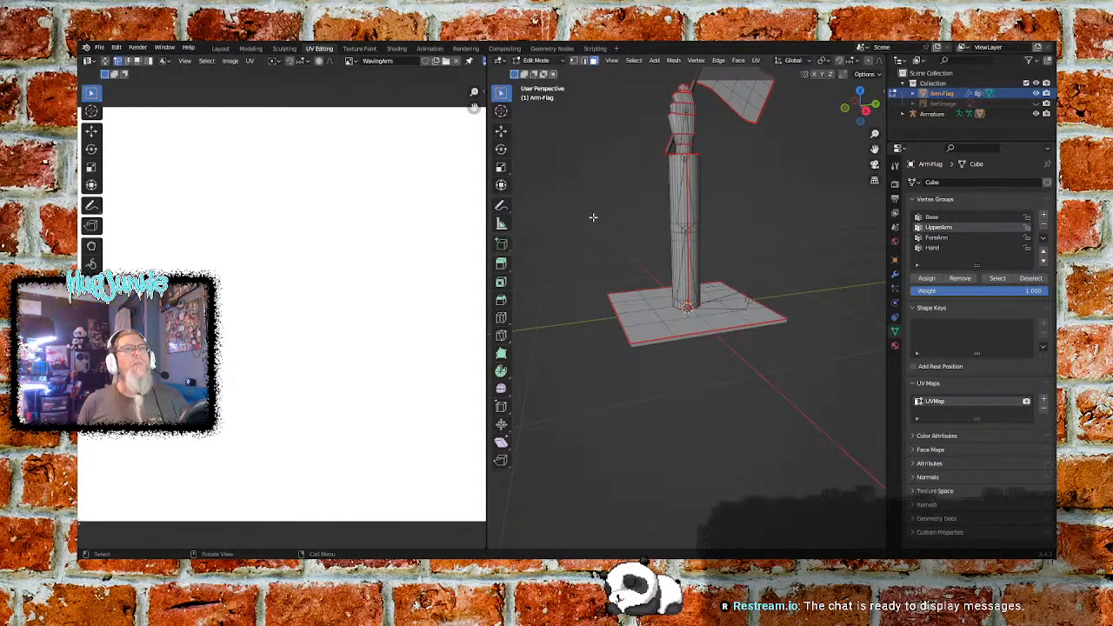
- Select all faces of the arm, flag and base plate
{"action": "scroll", "coordinate": [592, 223], "scroll_direction": "down", "scroll_amount": 2}
{"action": "key", "text": "a"}
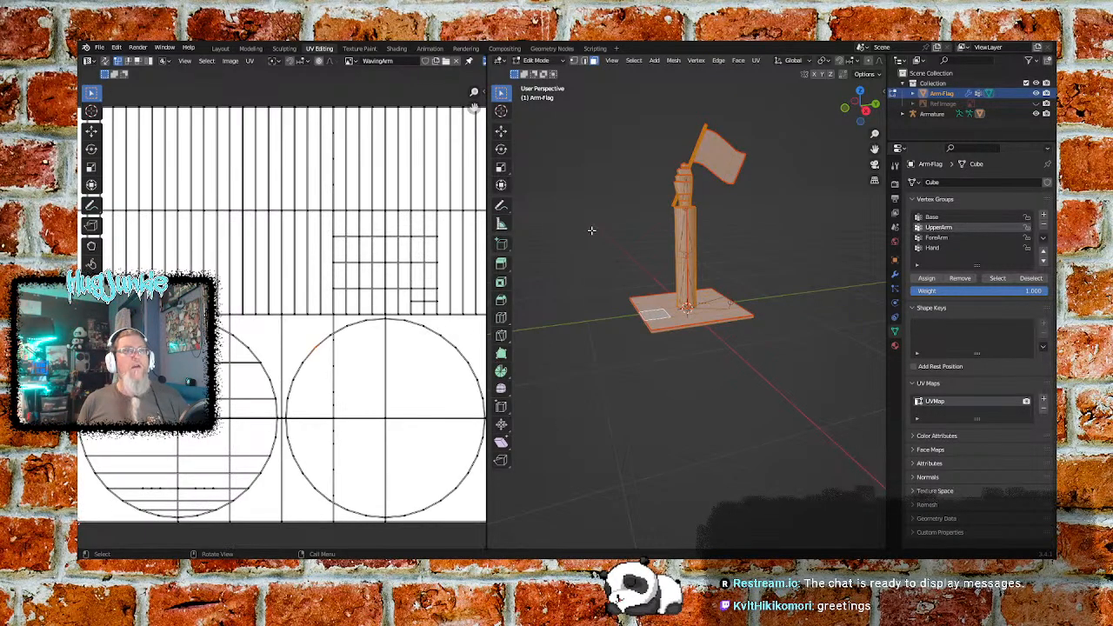
- Reselect all faces of the arm, flag and base plate and reset their UV projection
{"action": "scroll", "coordinate": [337, 313], "scroll_direction": "down", "scroll_amount": 2}
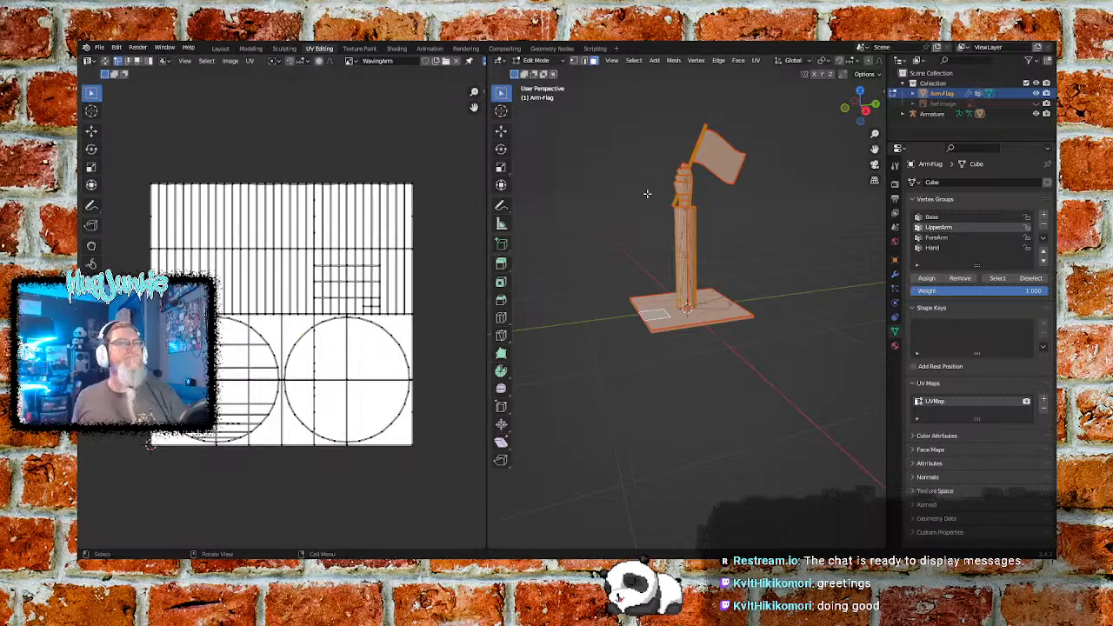
{"action": "left_click", "coordinate": [569, 158]}
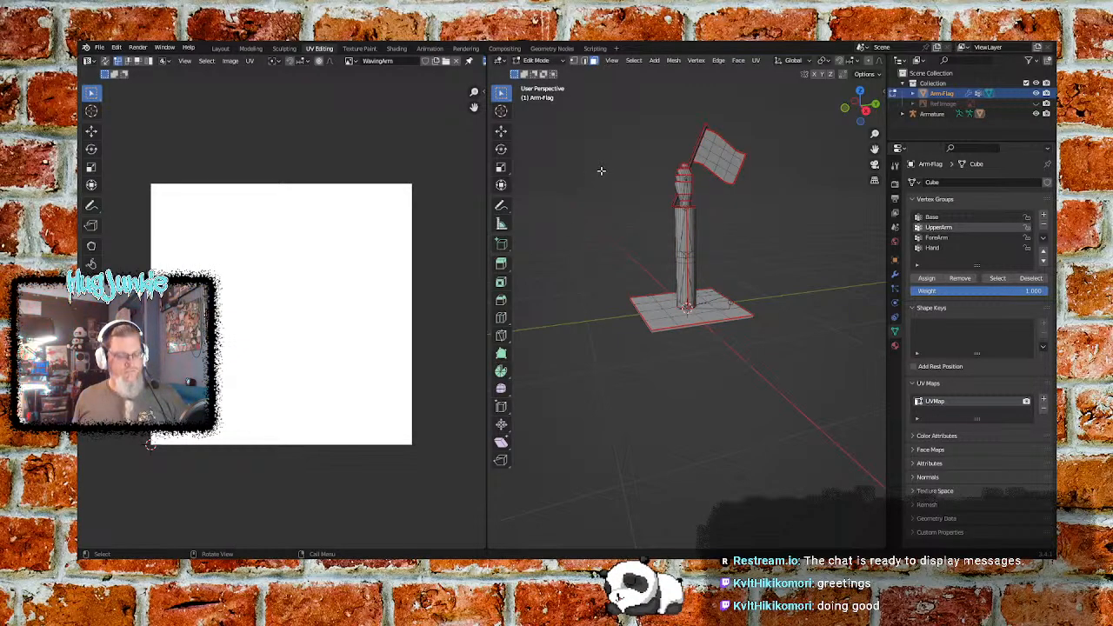
{"action": "key", "text": "a"}
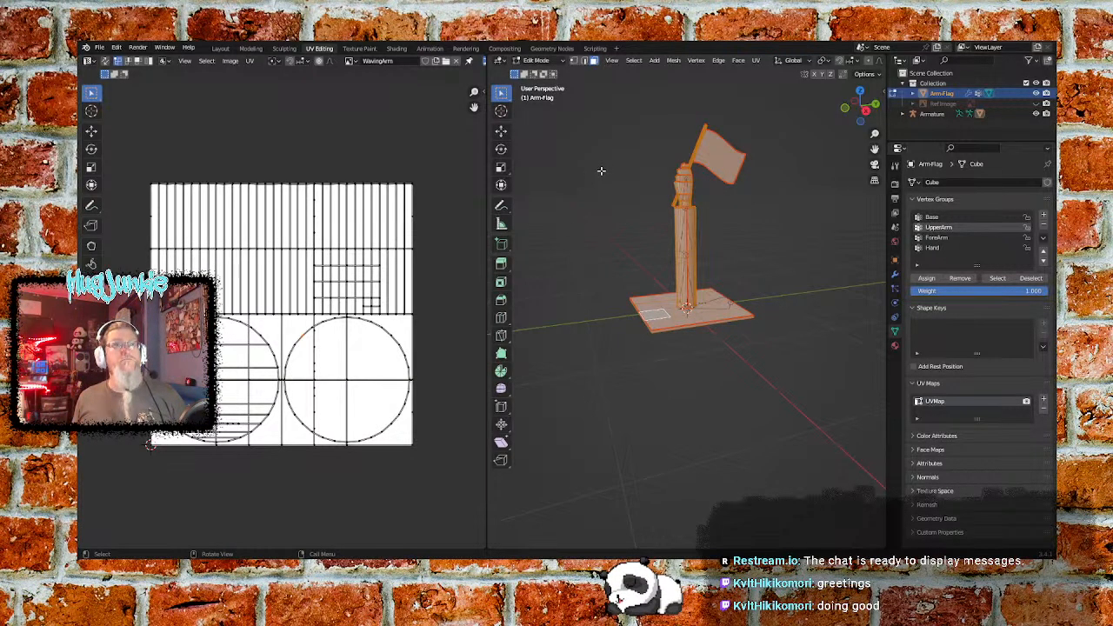
{"action": "key", "text": "u"}
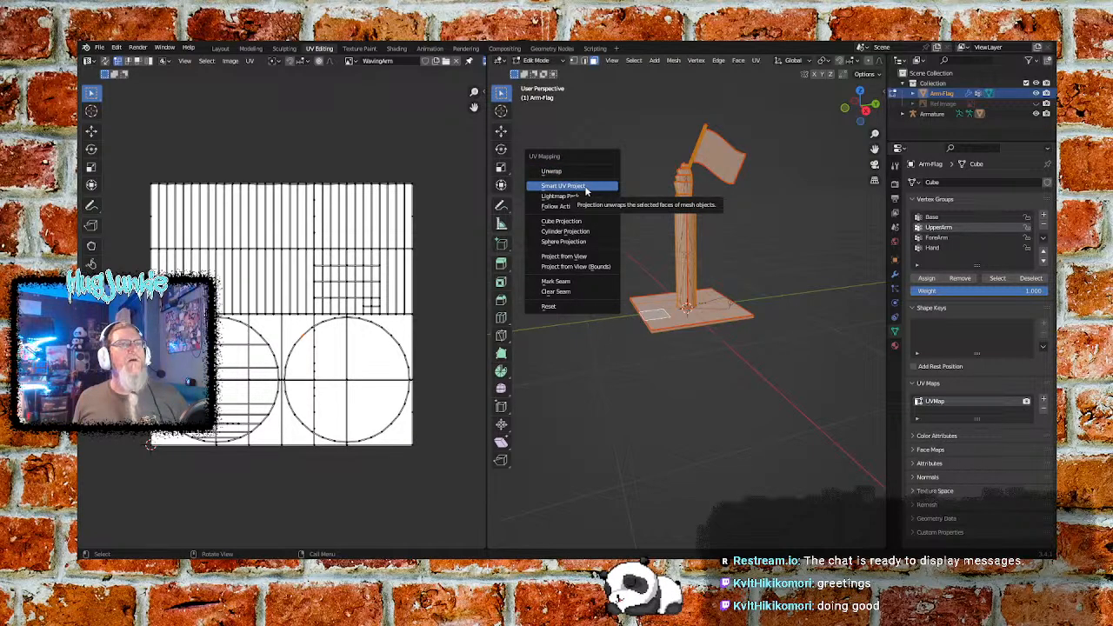
{"action": "left_click", "coordinate": [557, 308]}
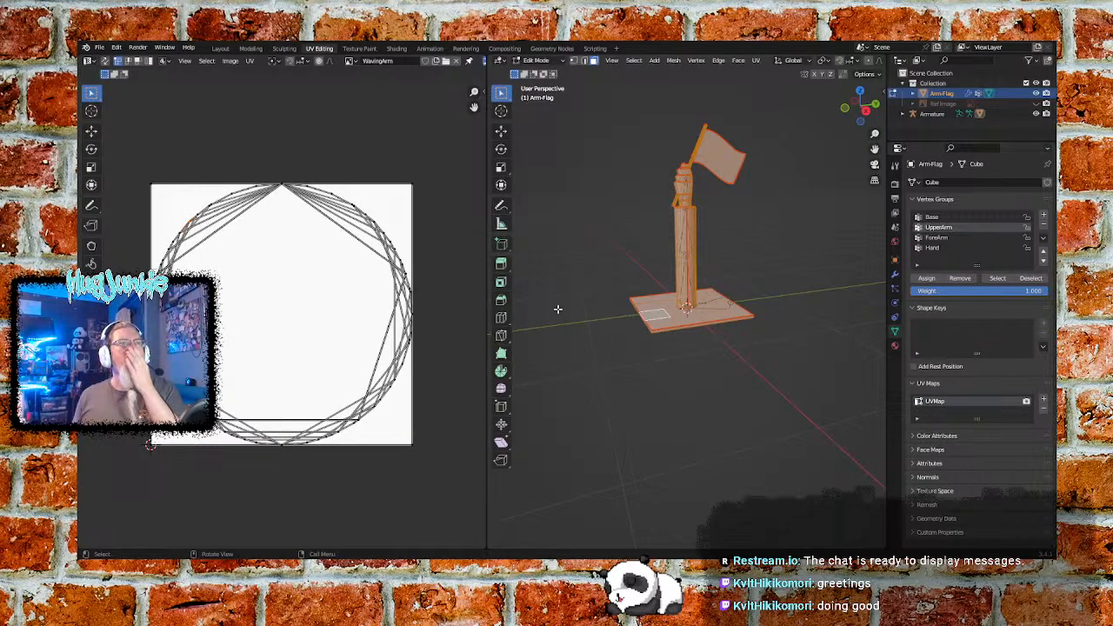
- Reselect the whole mesh and unwrap it with Smart UV Project, using an island margin of 0.100
{"action": "left_click", "coordinate": [561, 229]}
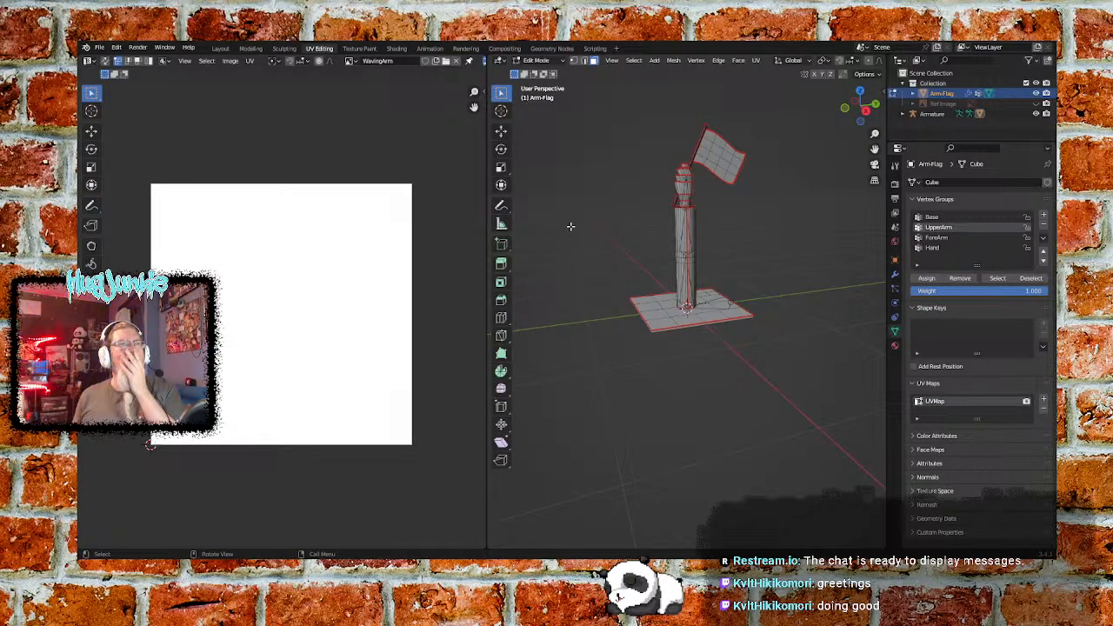
{"action": "key", "text": "a"}
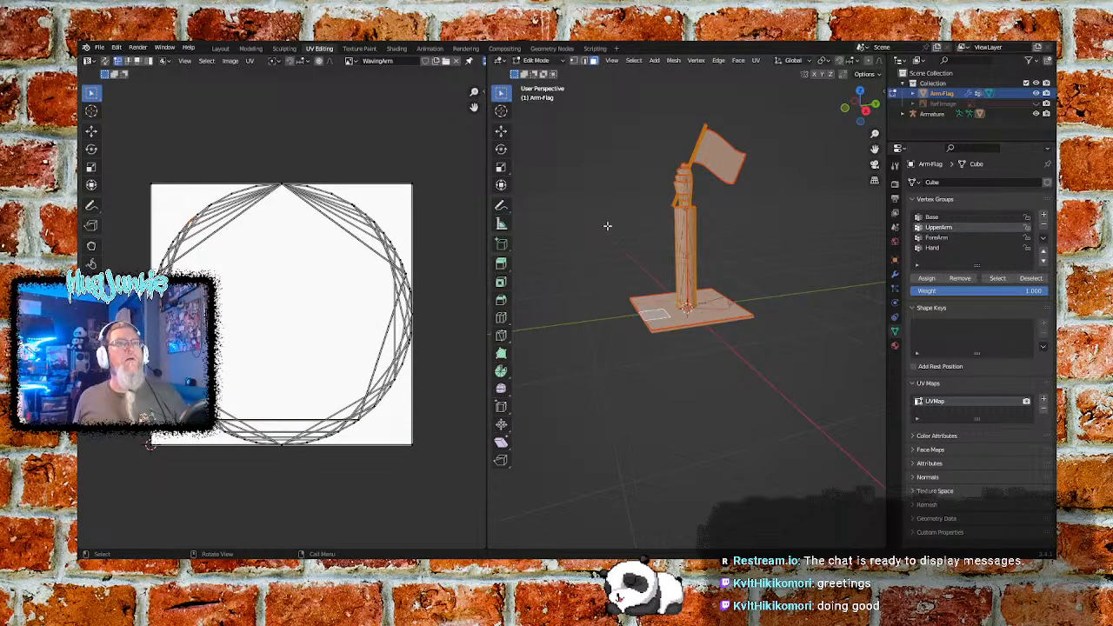
{"action": "left_click", "coordinate": [604, 245]}
{"action": "key", "text": "a"}
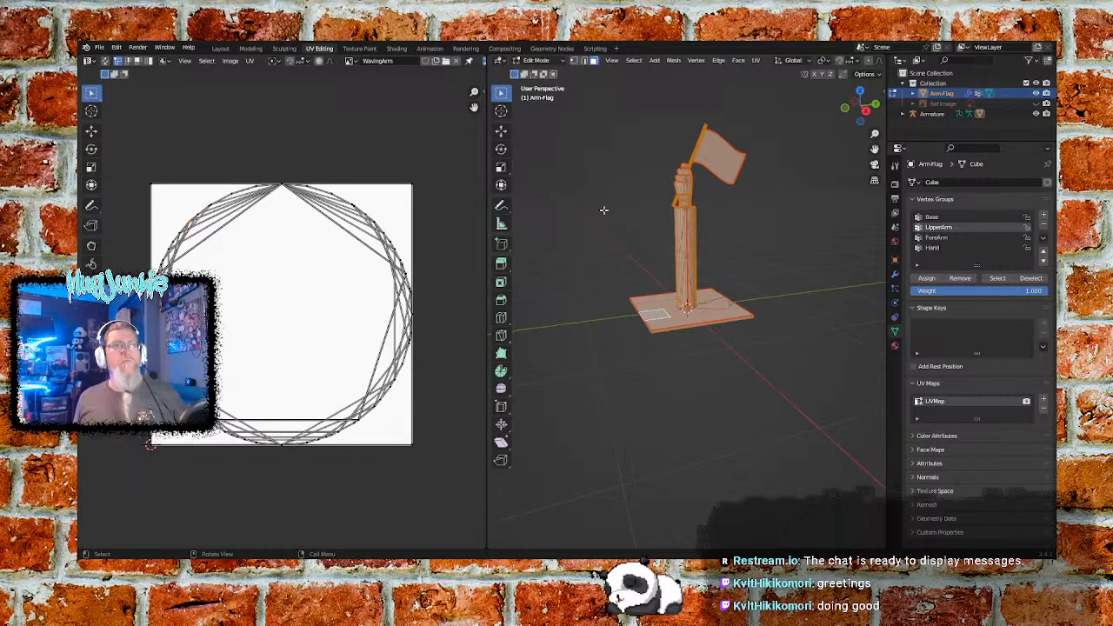
{"action": "key", "text": "u"}
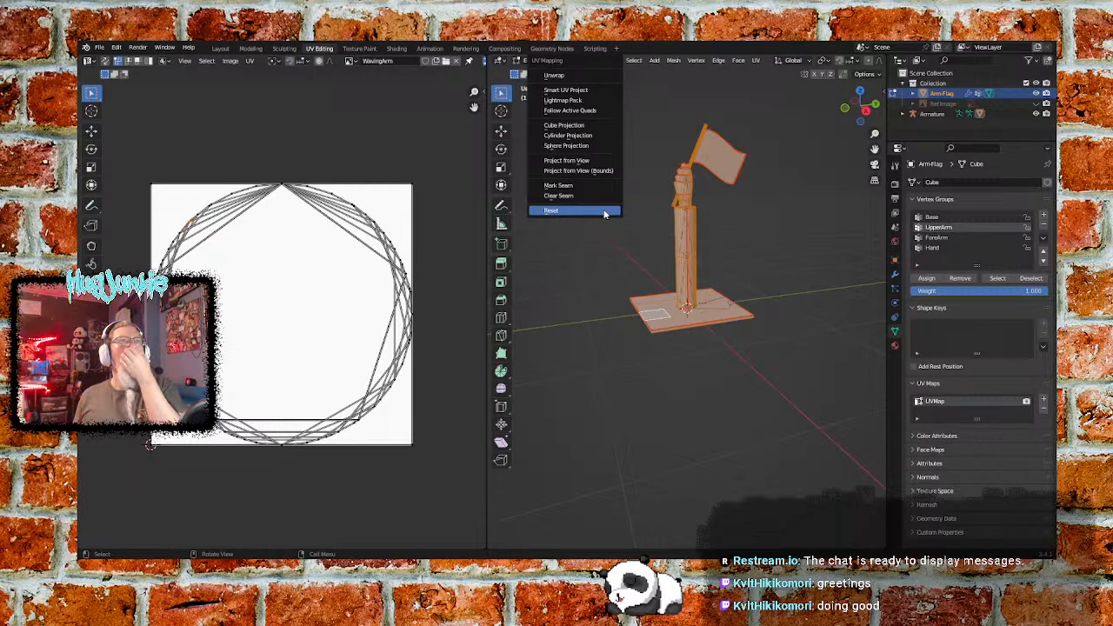
{"action": "left_click", "coordinate": [576, 90]}
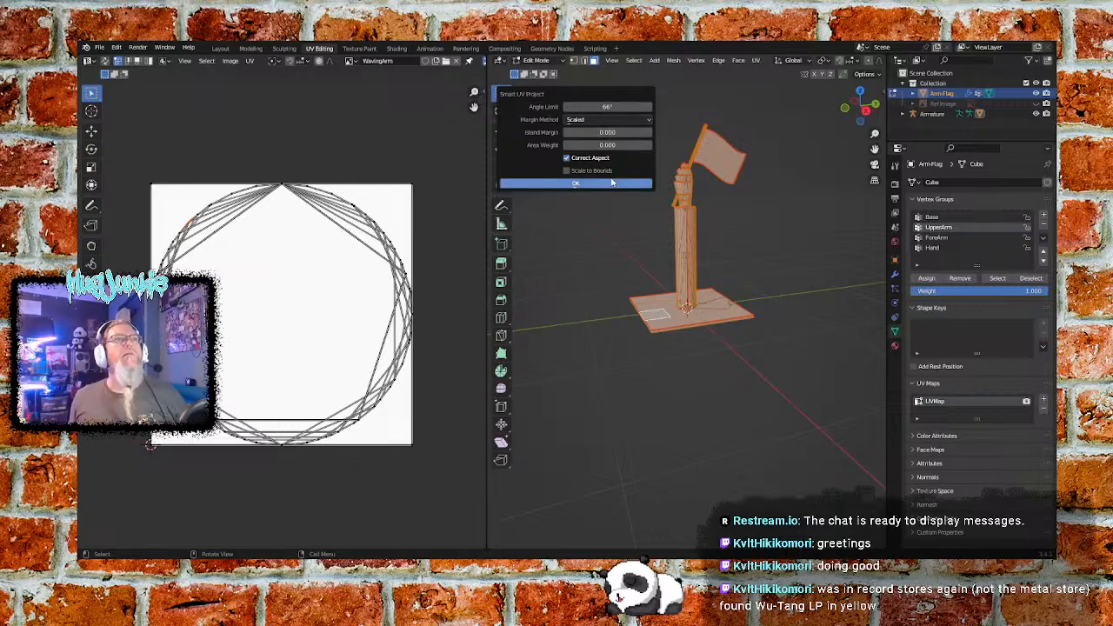
{"action": "left_click", "coordinate": [650, 133]}
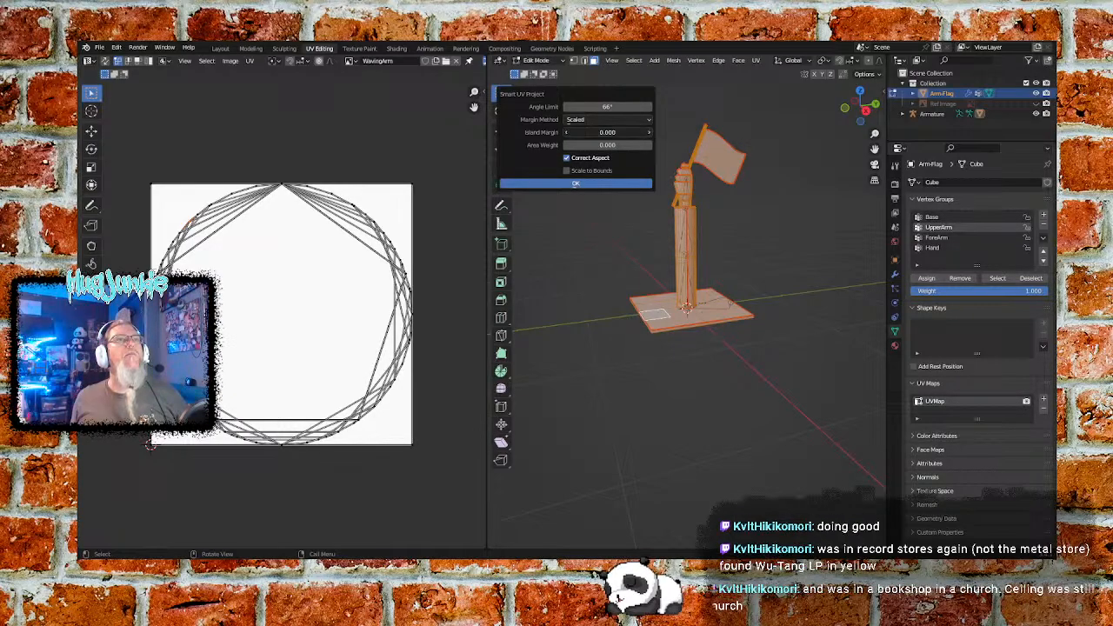
{"action": "left_click", "coordinate": [650, 134]}
{"action": "left_click", "coordinate": [651, 135]}
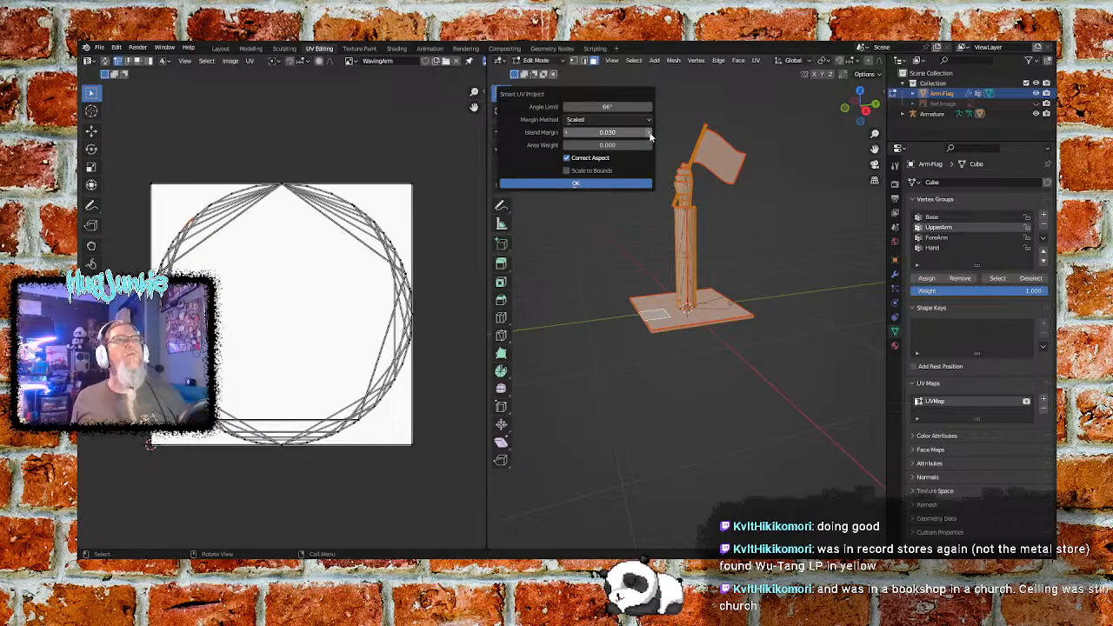
{"action": "left_click", "coordinate": [651, 133]}
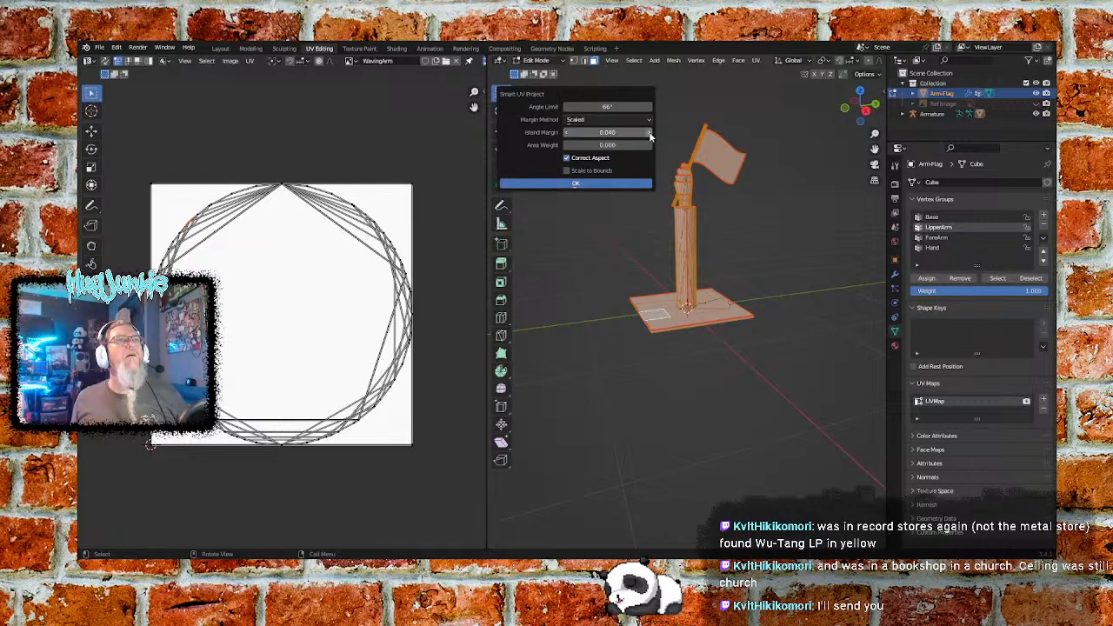
{"action": "left_click", "coordinate": [650, 135]}
{"action": "left_click", "coordinate": [650, 135]}
{"action": "left_click", "coordinate": [651, 135]}
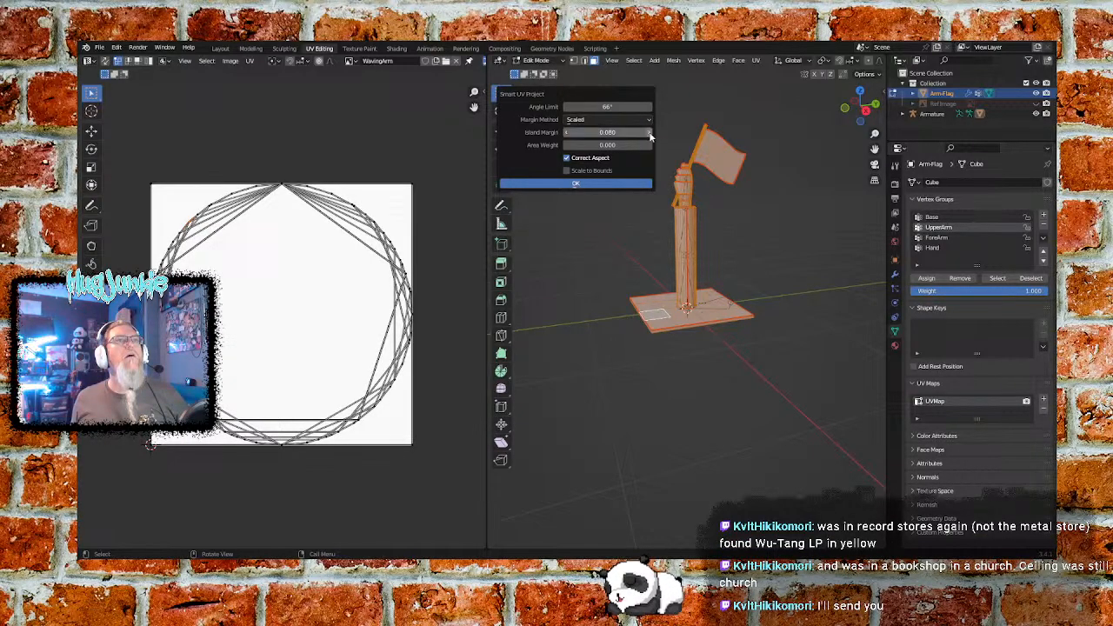
{"action": "left_click", "coordinate": [650, 135]}
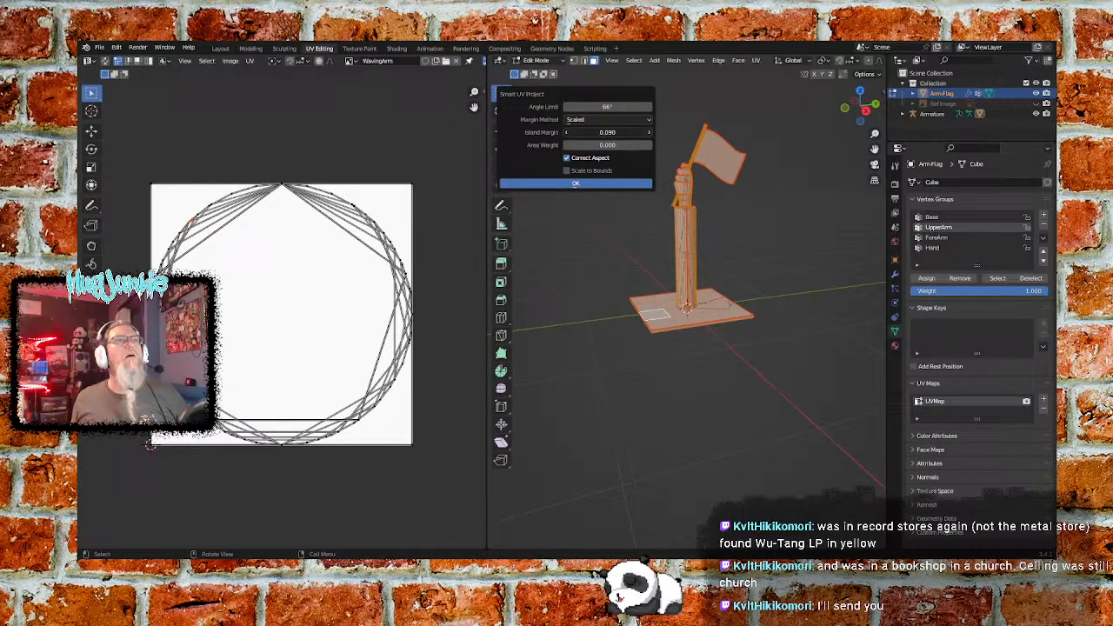
{"action": "left_click", "coordinate": [587, 184]}
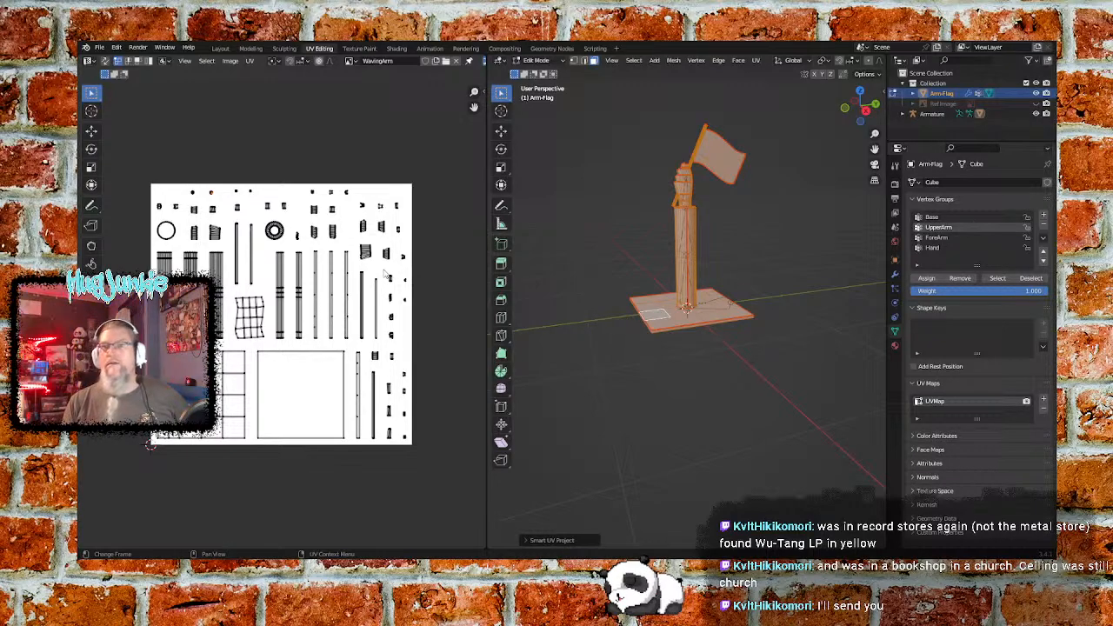
- Examine the mesh's UV islands over the WavingArm image, then clear the selection and reselect all faces
{"action": "scroll", "coordinate": [297, 316], "scroll_direction": "up", "scroll_amount": 3}
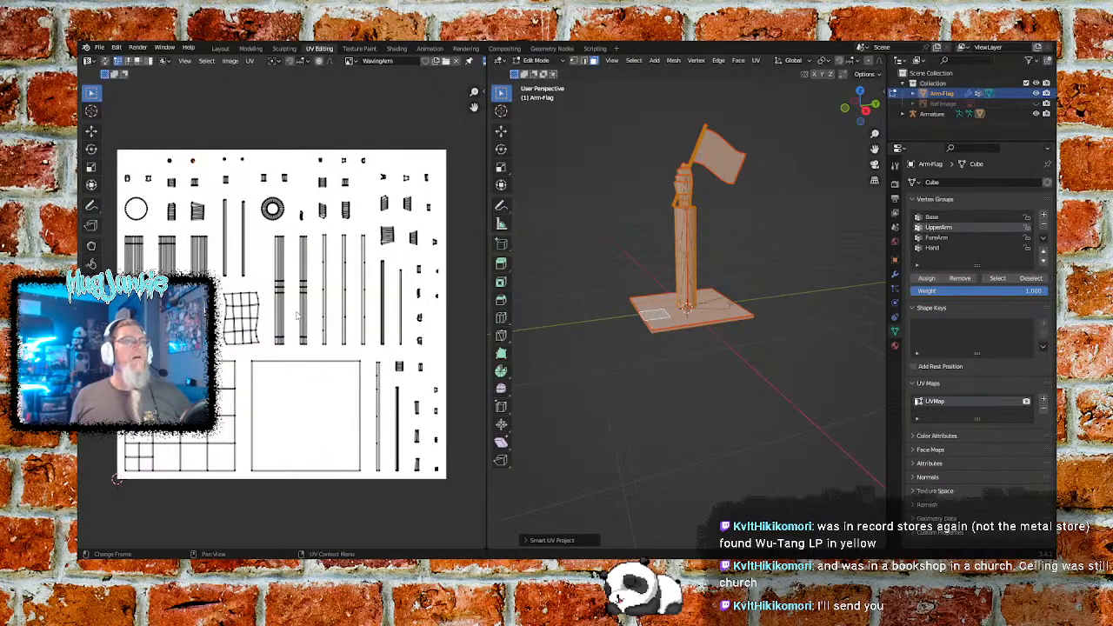
{"action": "scroll", "coordinate": [297, 317], "scroll_direction": "down", "scroll_amount": 2}
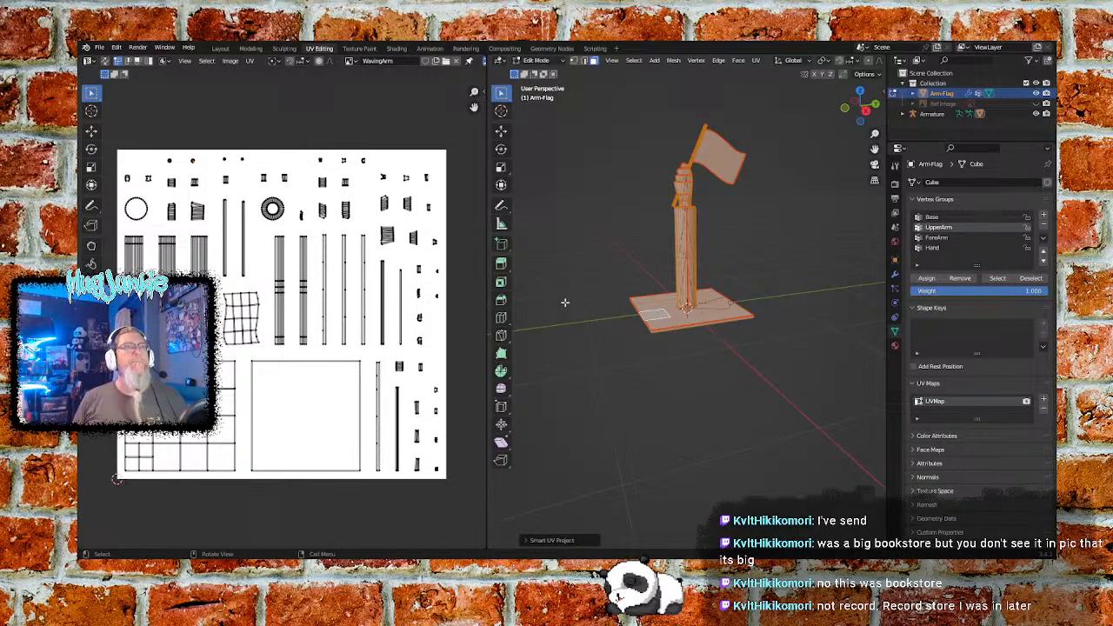
{"action": "key", "text": "alt+a"}
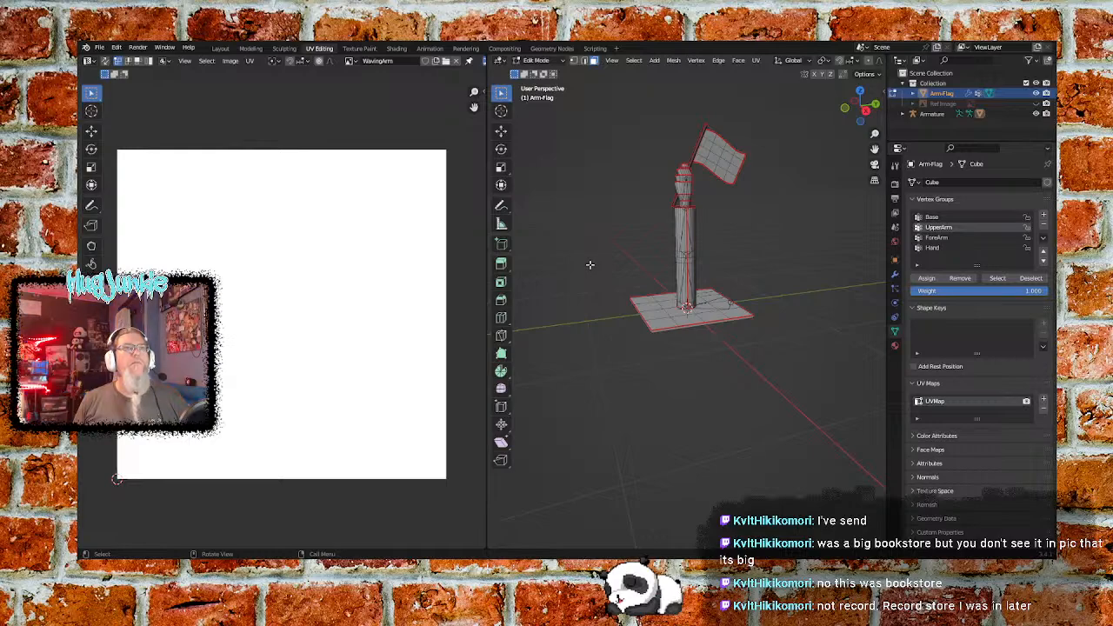
{"action": "key", "text": "a"}
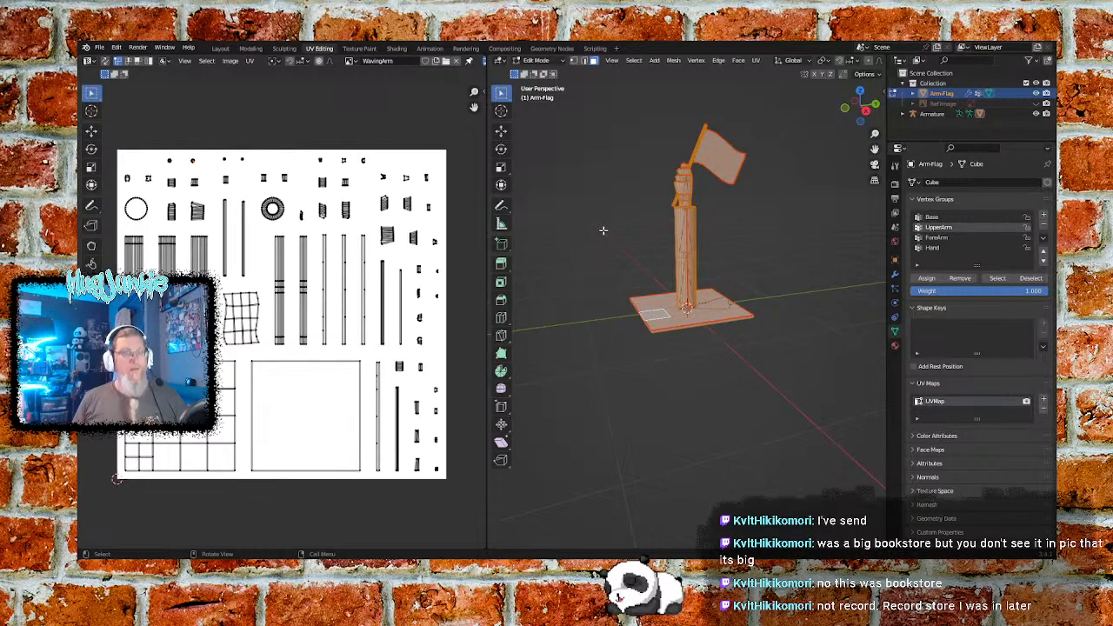
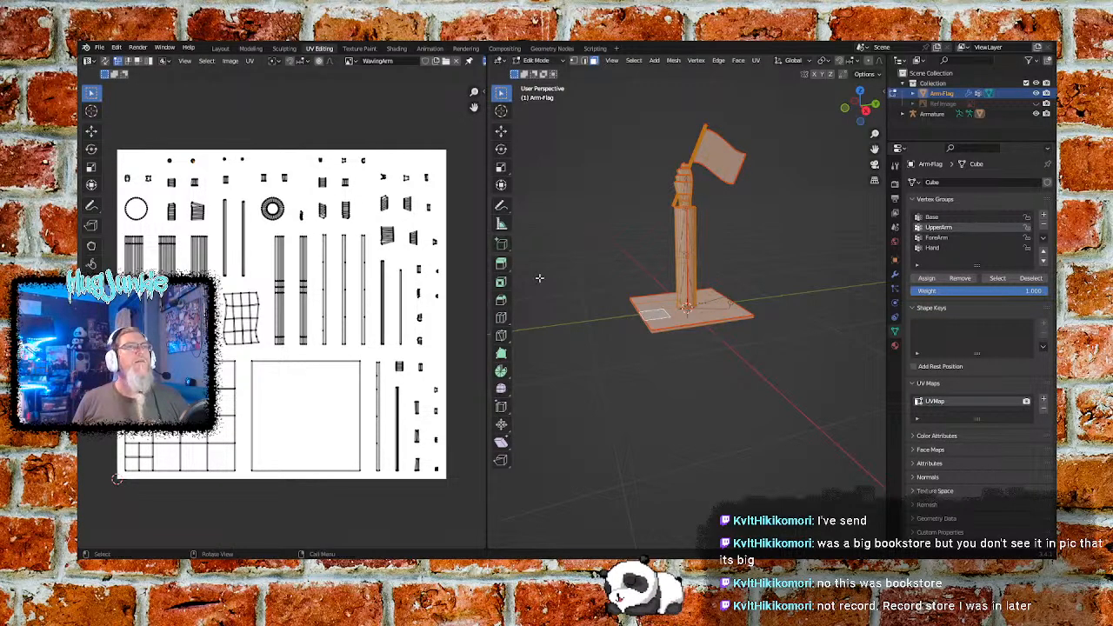
- Select the large undivided square UV island and scale it down uniformly to about 0.21 of its size
{"action": "scroll", "coordinate": [671, 353], "scroll_direction": "up", "scroll_amount": 4}
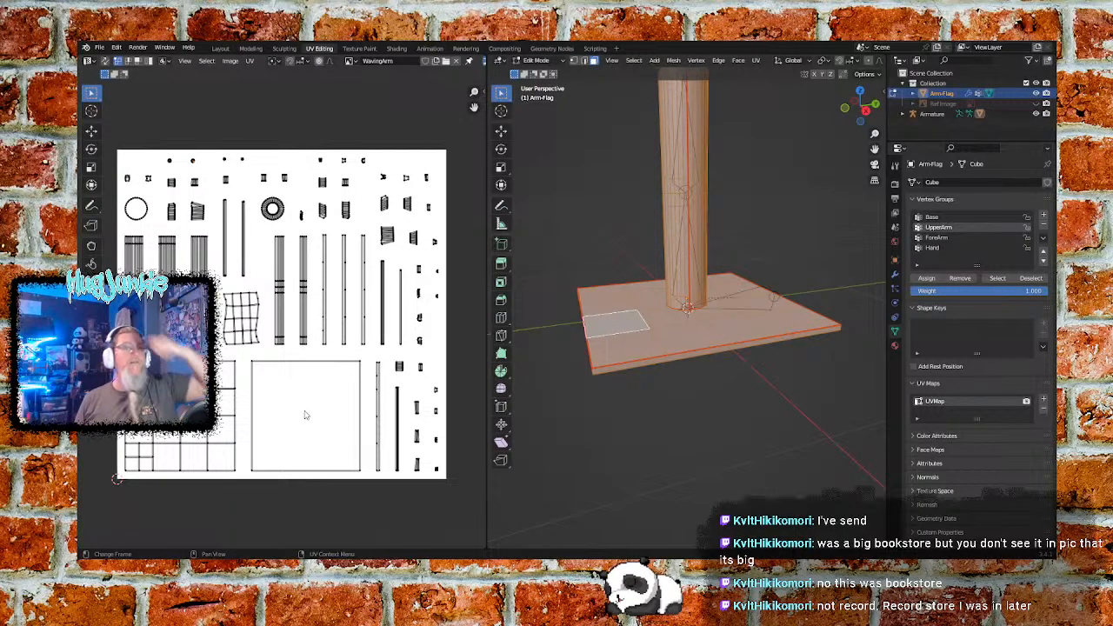
{"action": "scroll", "coordinate": [325, 395], "scroll_direction": "up", "scroll_amount": 2}
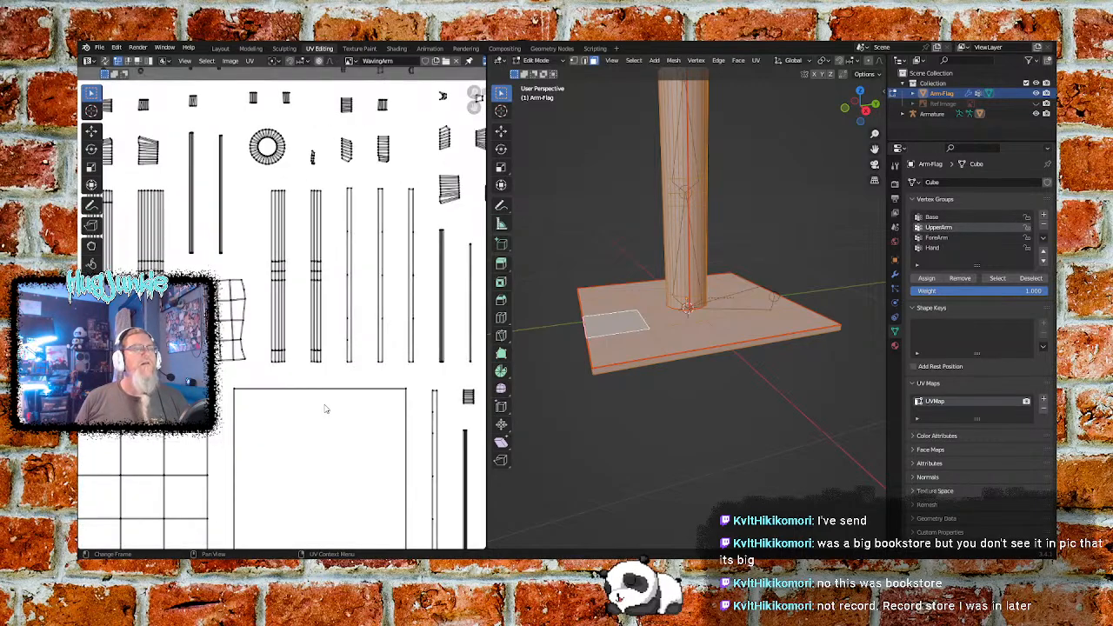
{"action": "scroll", "coordinate": [318, 417], "scroll_direction": "down", "scroll_amount": 1}
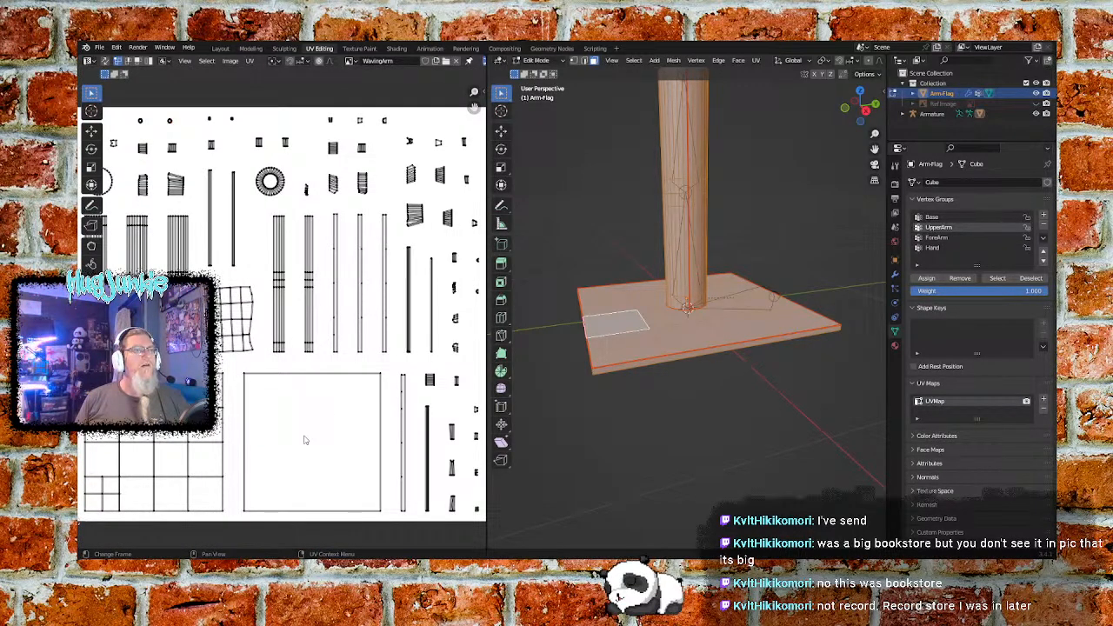
{"action": "left_click_drag", "start_coordinate": [241, 366], "coordinate": [386, 520]}
{"action": "key", "text": "s"}
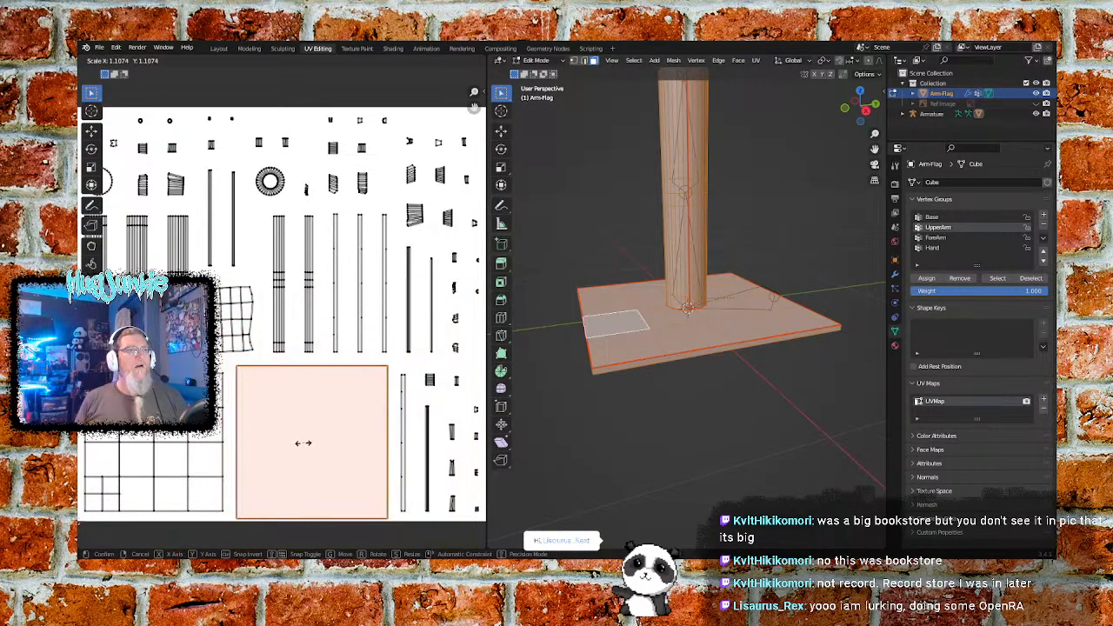
{"action": "left_click", "coordinate": [313, 457]}
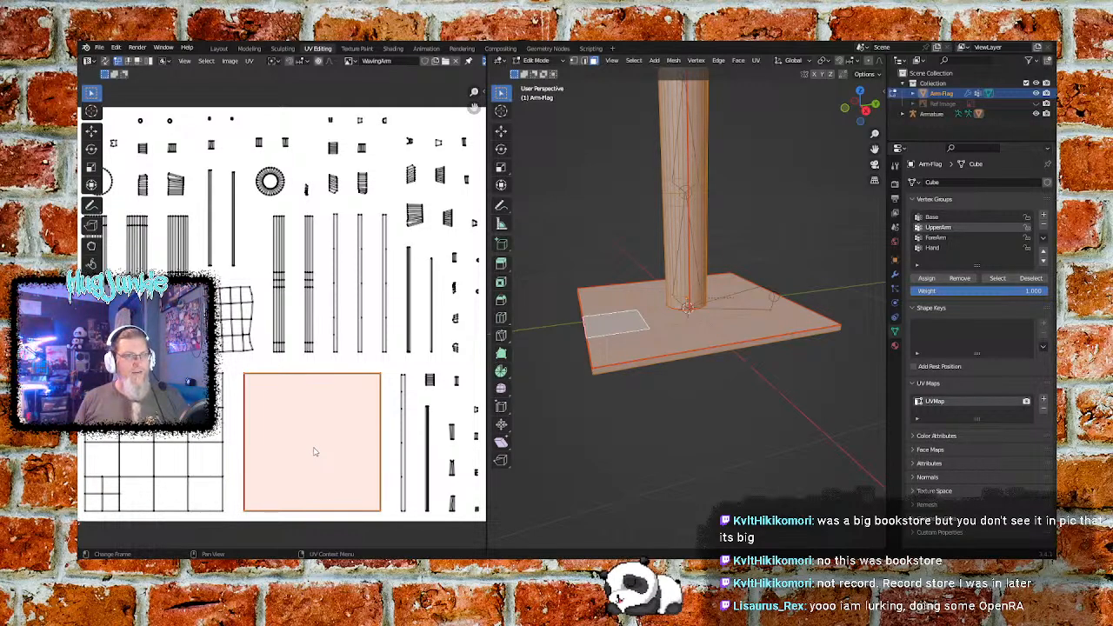
{"action": "key", "text": "s"}
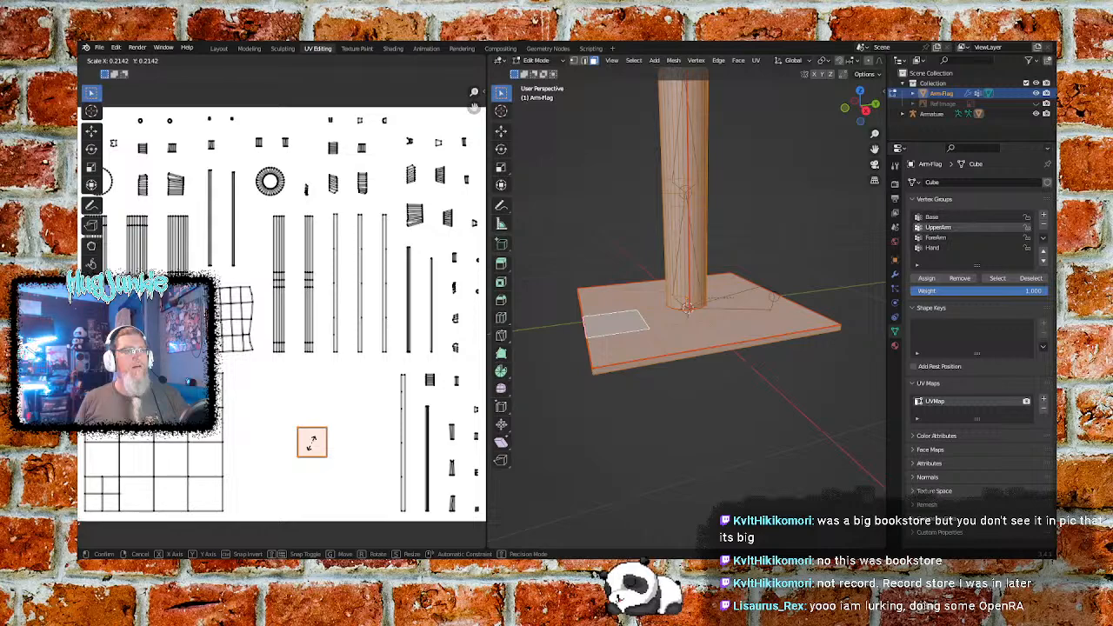
{"action": "left_click", "coordinate": [312, 441]}
{"action": "left_click", "coordinate": [262, 439]}
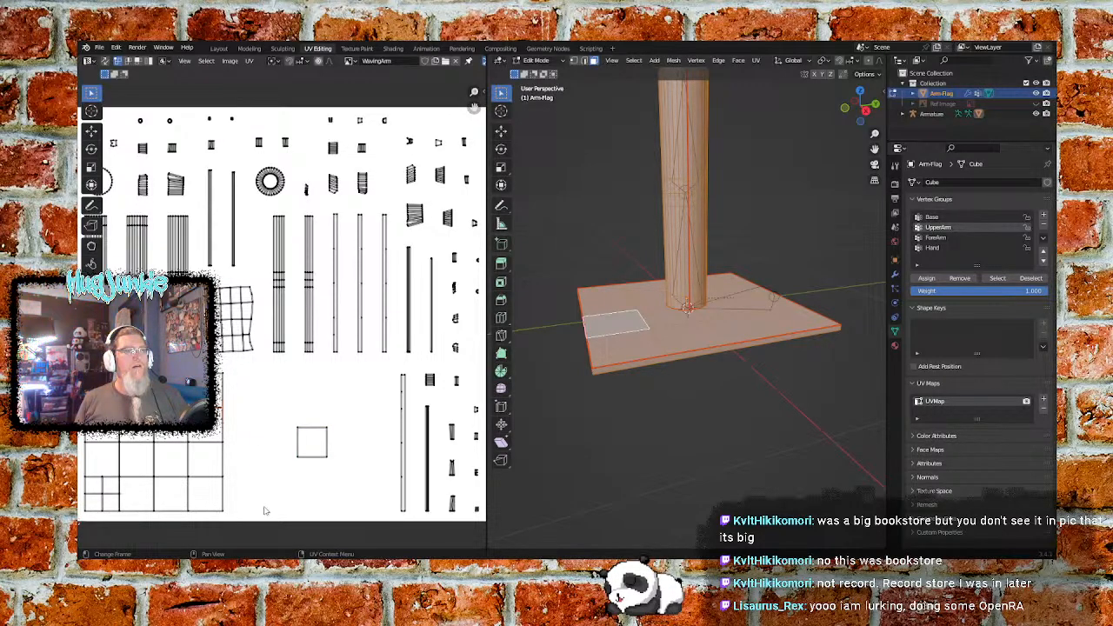
- Select the whole large gridded square UV island and scale it down uniformly to about 0.18
{"action": "middle_click_drag", "start_coordinate": [257, 488], "coordinate": [330, 473]}
{"action": "key", "text": "b"}
{"action": "left_click_drag", "start_coordinate": [315, 355], "coordinate": [150, 507]}
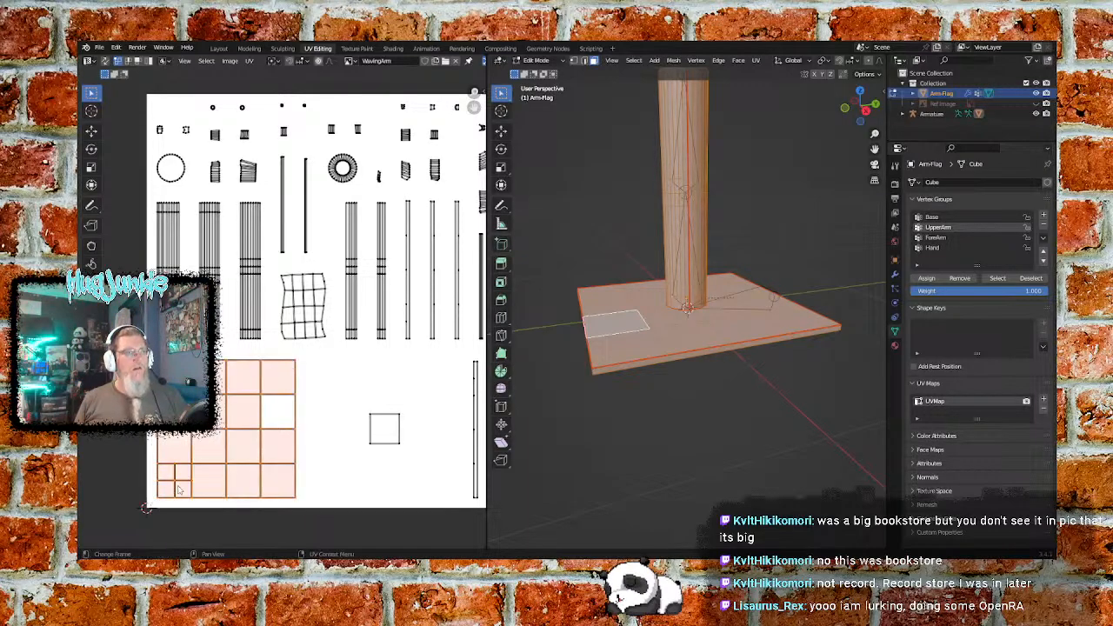
{"action": "left_click", "coordinate": [328, 410]}
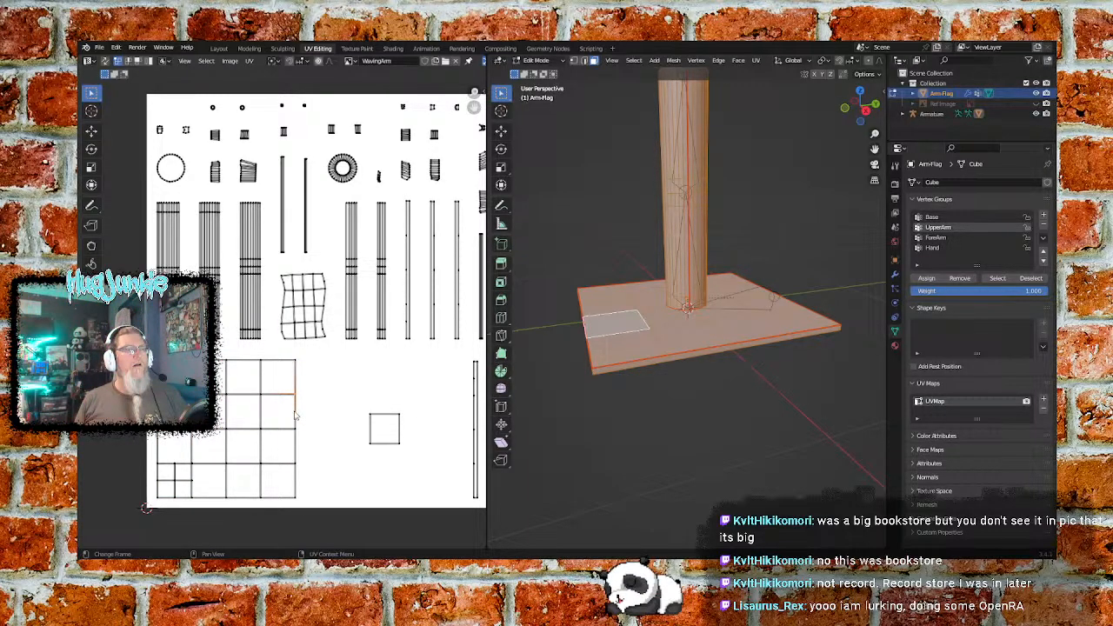
{"action": "left_click", "coordinate": [298, 400]}
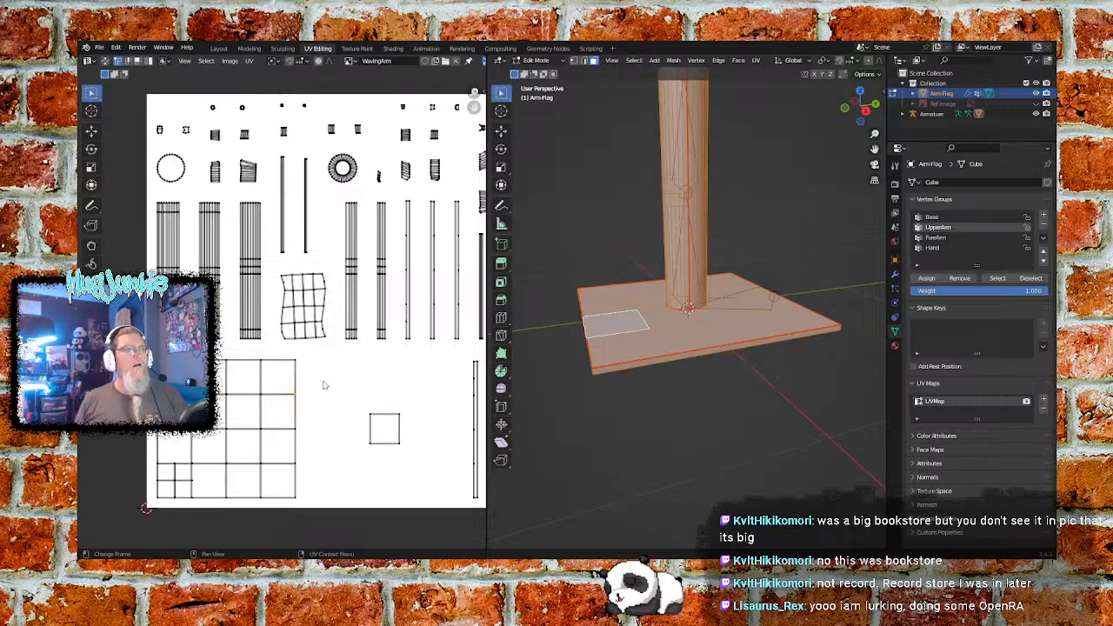
{"action": "left_click_drag", "start_coordinate": [302, 359], "coordinate": [148, 506]}
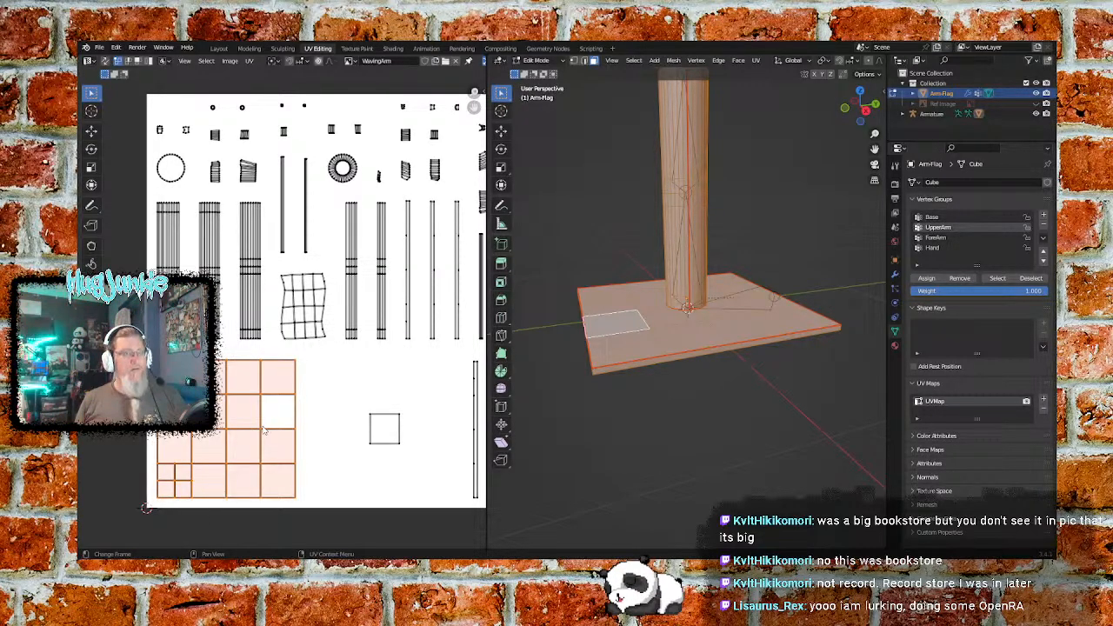
{"action": "key", "text": "s"}
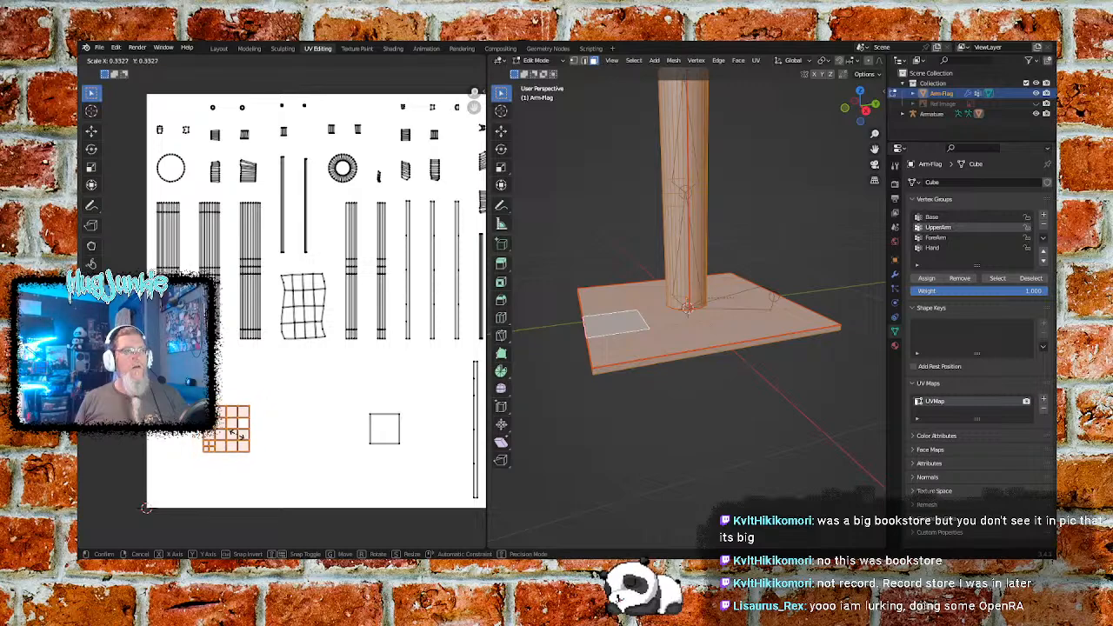
{"action": "left_click", "coordinate": [146, 509]}
{"action": "left_click", "coordinate": [277, 414]}
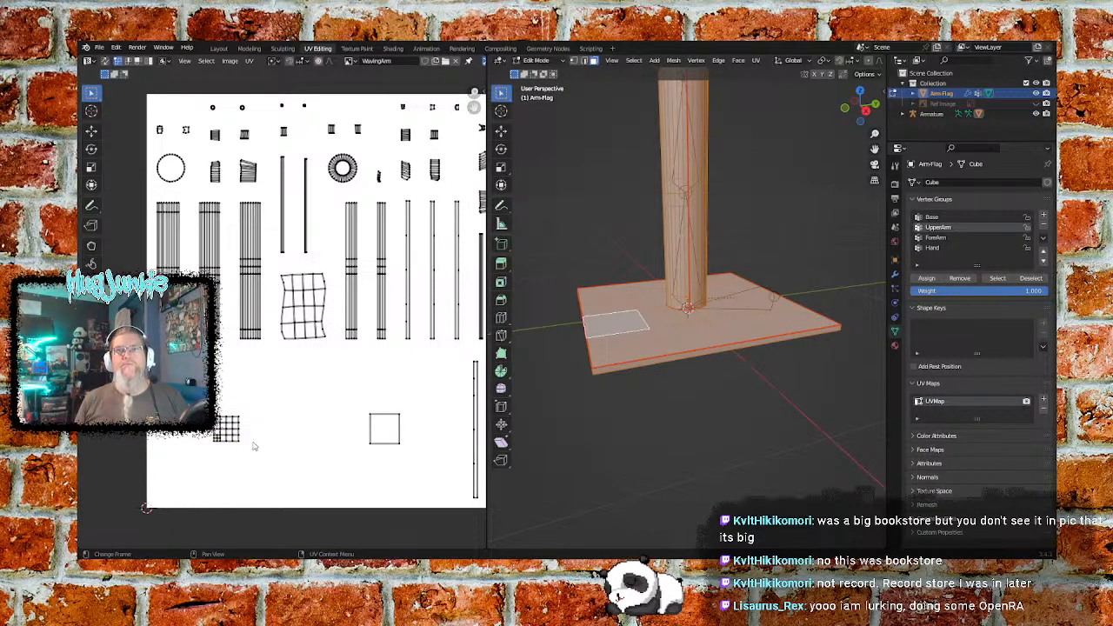
{"action": "key", "text": "b"}
{"action": "left_click_drag", "start_coordinate": [241, 419], "coordinate": [209, 448]}
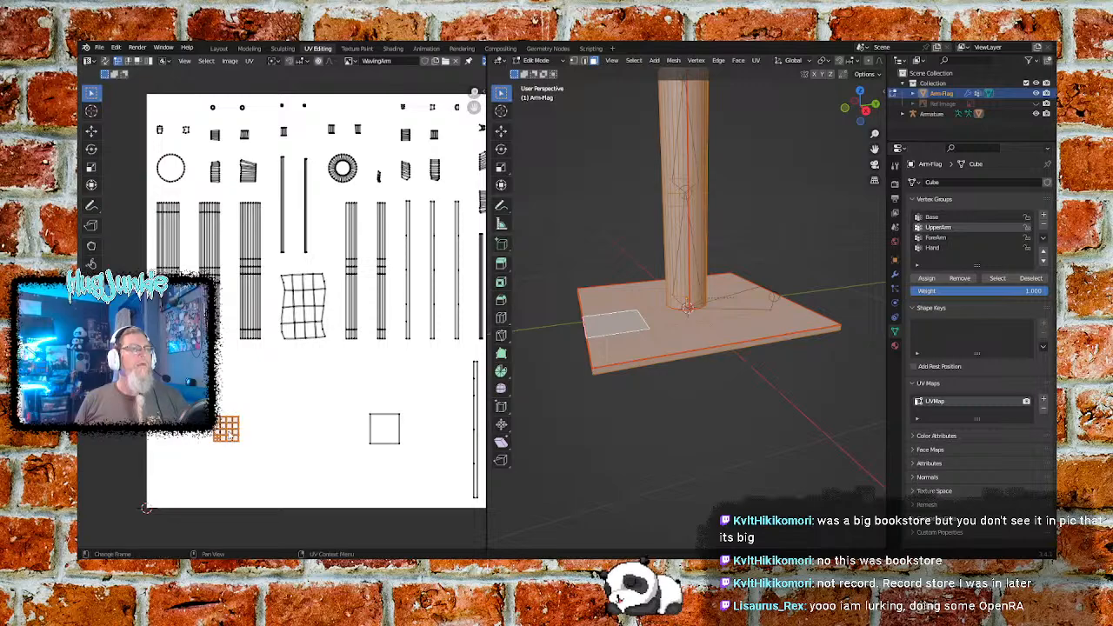
{"action": "left_click", "coordinate": [206, 454]}
{"action": "key", "text": "b"}
{"action": "left_click_drag", "start_coordinate": [248, 415], "coordinate": [205, 463]}
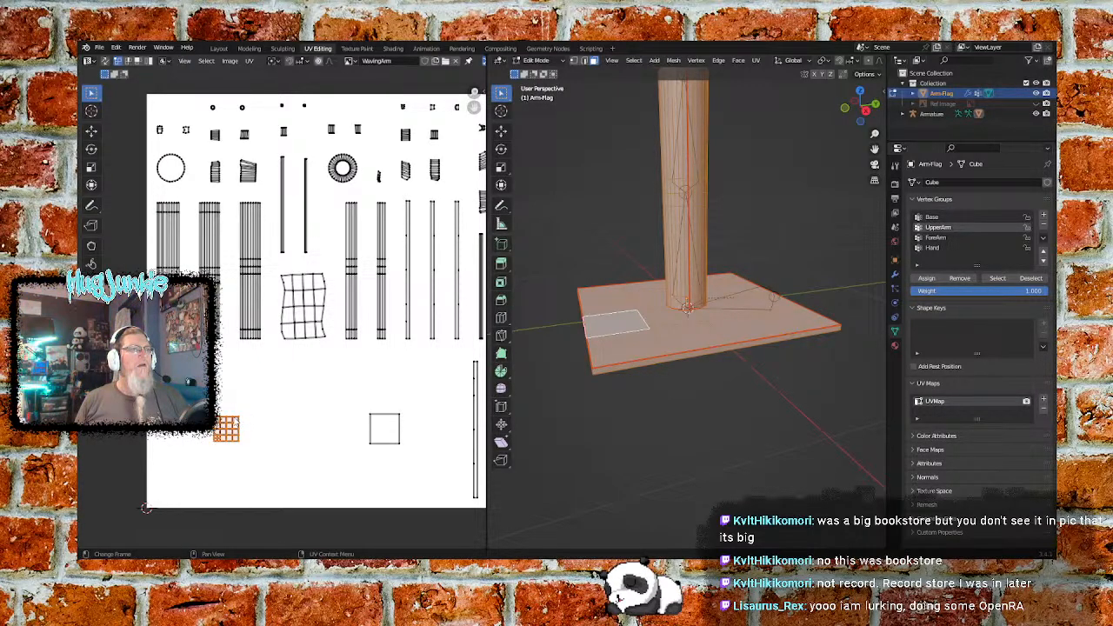
{"action": "left_click_drag", "start_coordinate": [238, 420], "coordinate": [228, 427]}
{"action": "left_click_drag", "start_coordinate": [268, 396], "coordinate": [200, 462]}
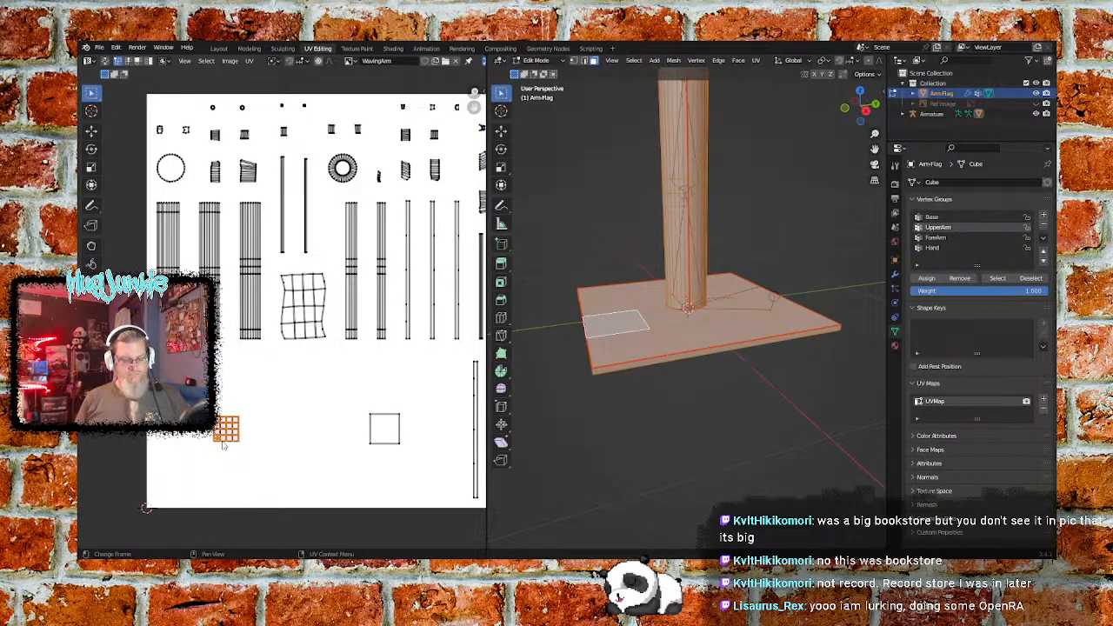
{"action": "key", "text": "m"}
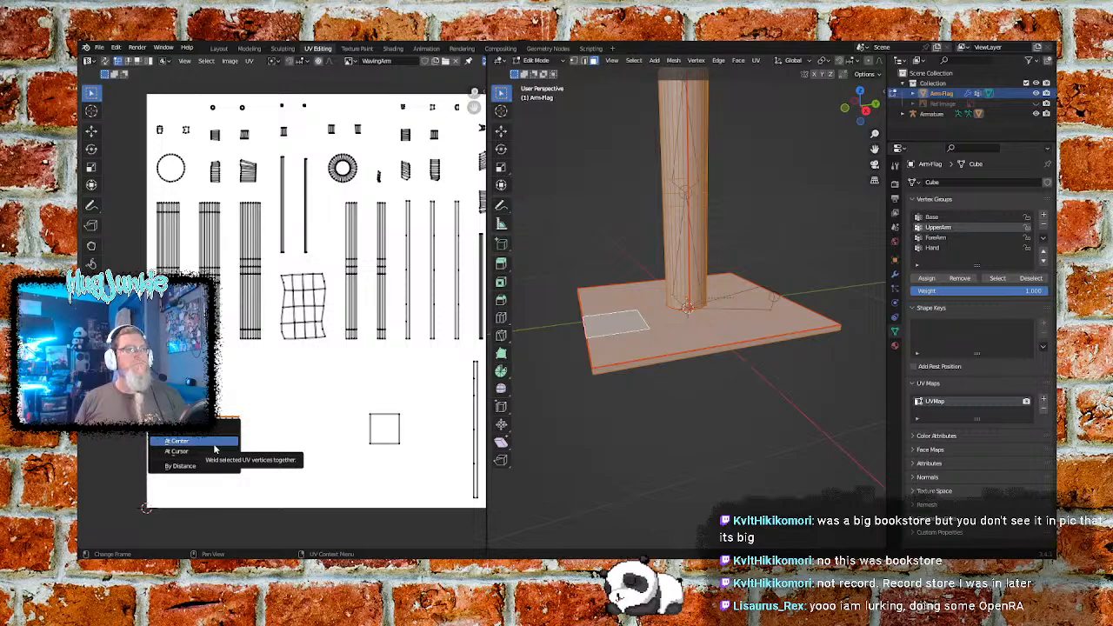
{"action": "key", "text": "Escape"}
{"action": "left_click", "coordinate": [267, 426]}
{"action": "left_click_drag", "start_coordinate": [264, 404], "coordinate": [198, 466]}
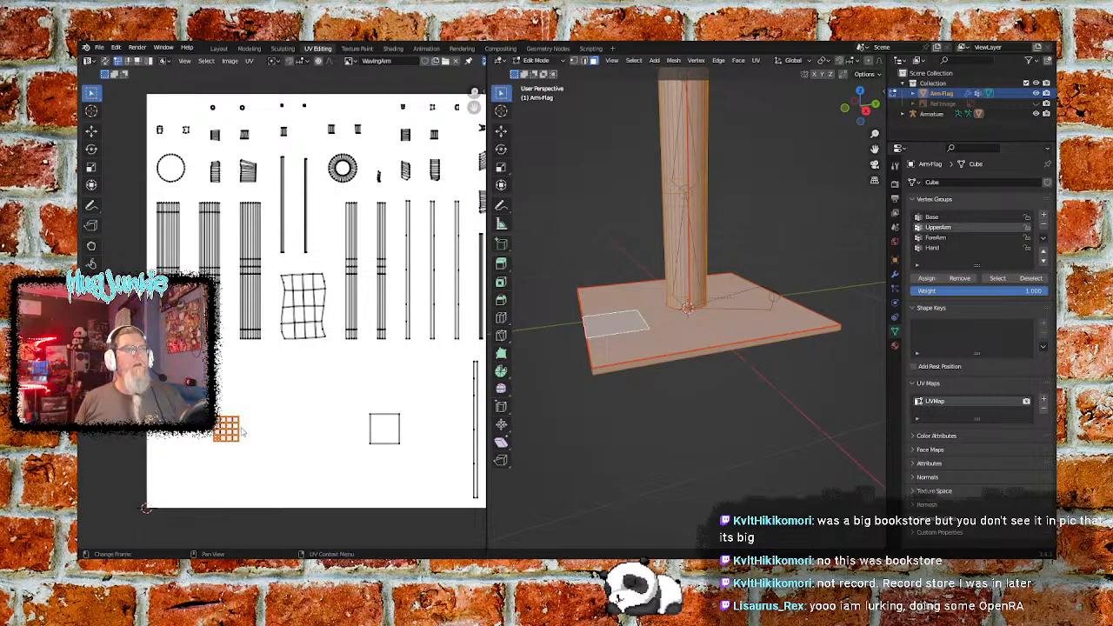
- Scale the undivided square UV island down further, to about 0.7, so it roughly matches the small gridded island
{"action": "left_click", "coordinate": [345, 411]}
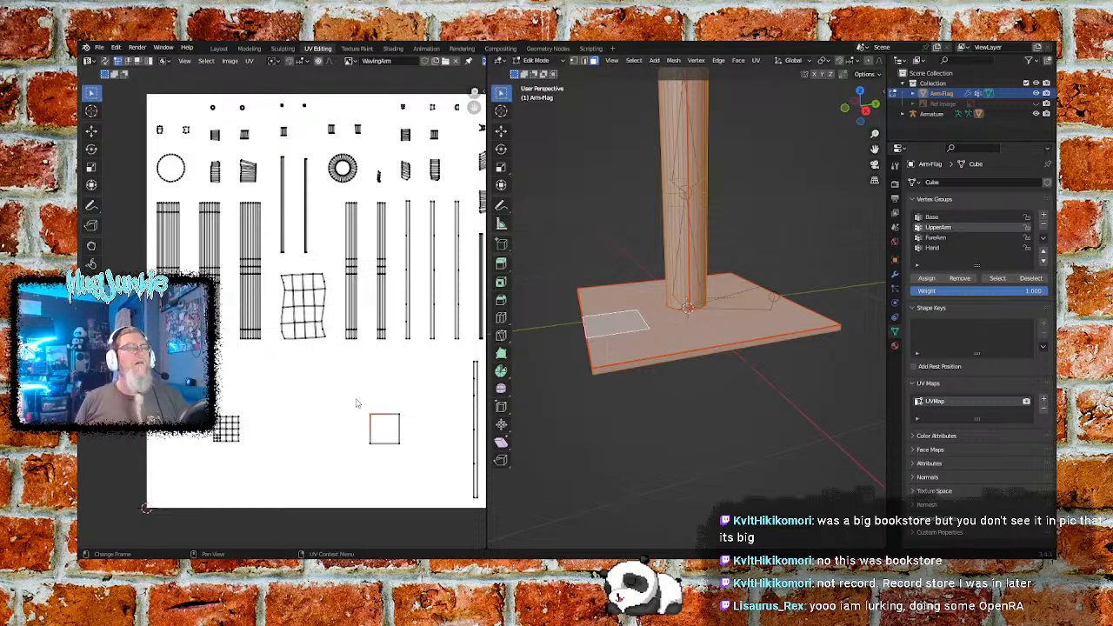
{"action": "left_click_drag", "start_coordinate": [349, 399], "coordinate": [429, 466]}
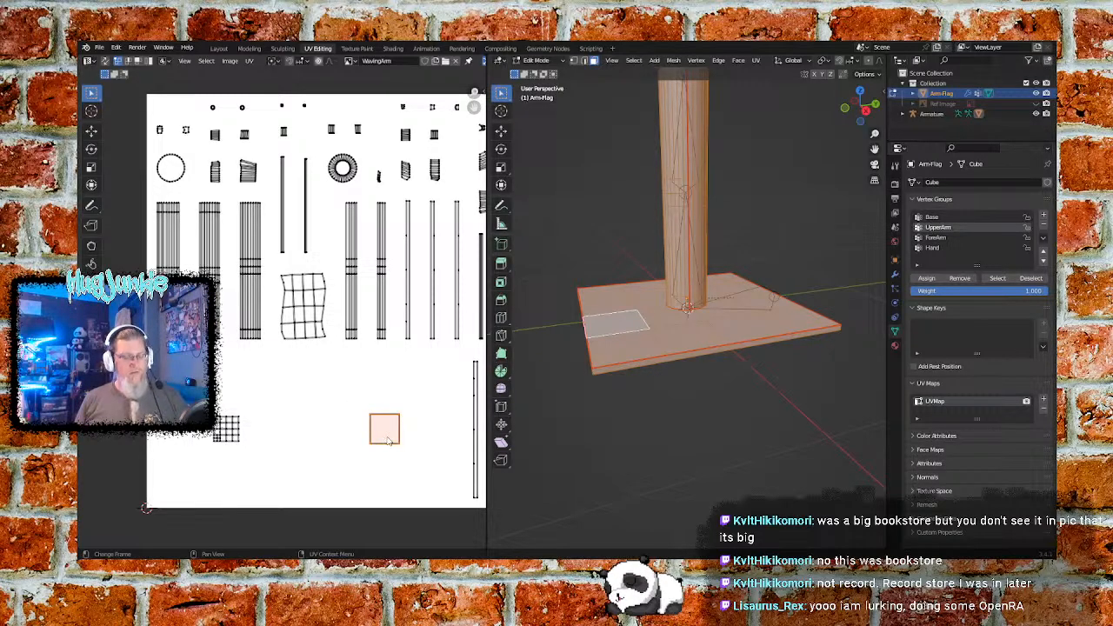
{"action": "key", "text": "s"}
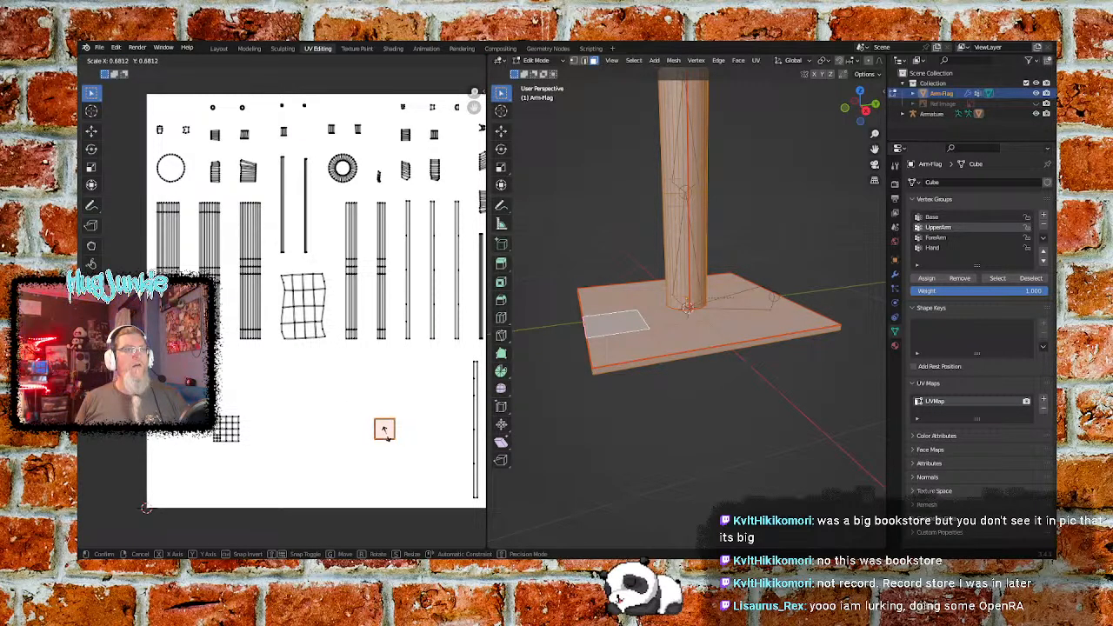
{"action": "left_click", "coordinate": [388, 437]}
{"action": "left_click", "coordinate": [417, 397]}
- Scale the long narrow strip island nearest the undivided square down to a little over half its length
{"action": "middle_click_drag", "start_coordinate": [362, 412], "coordinate": [233, 414]}
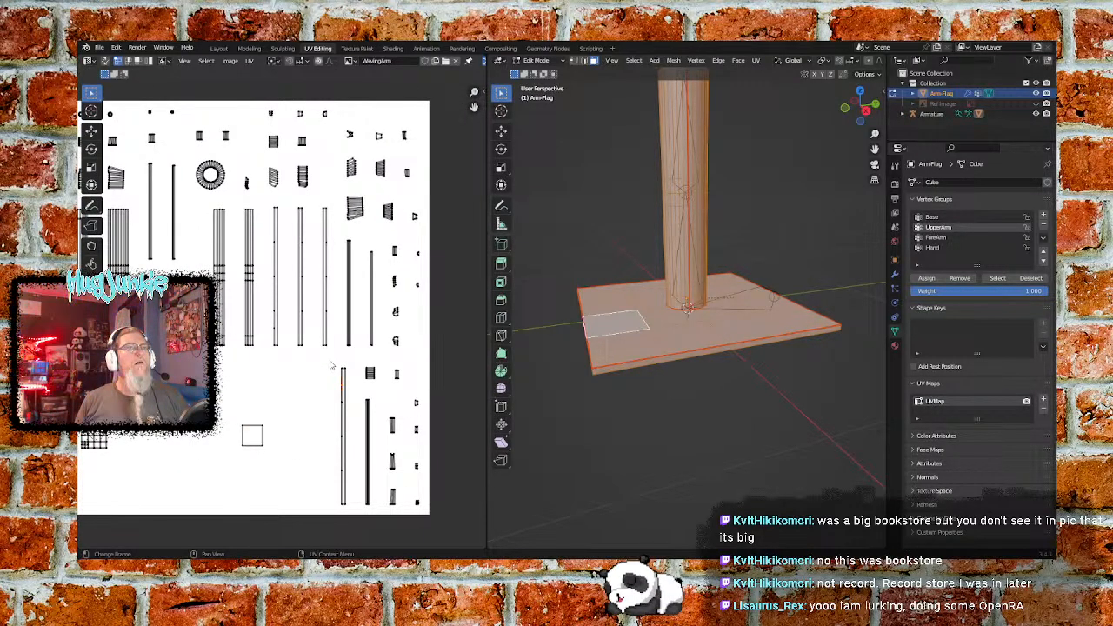
{"action": "left_click", "coordinate": [351, 514]}
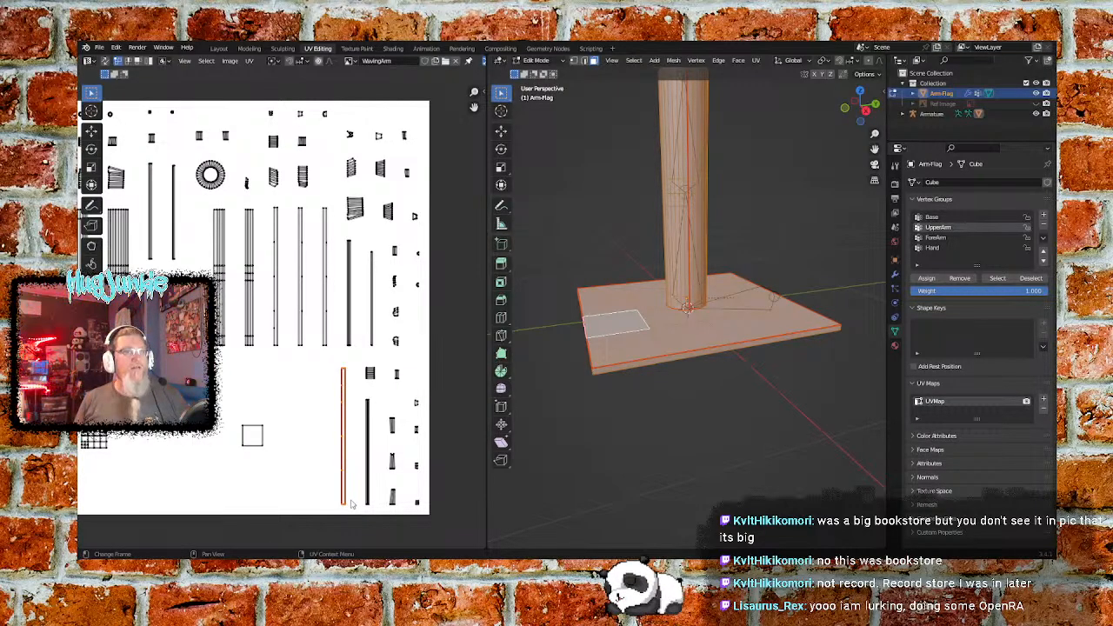
{"action": "key", "text": "s"}
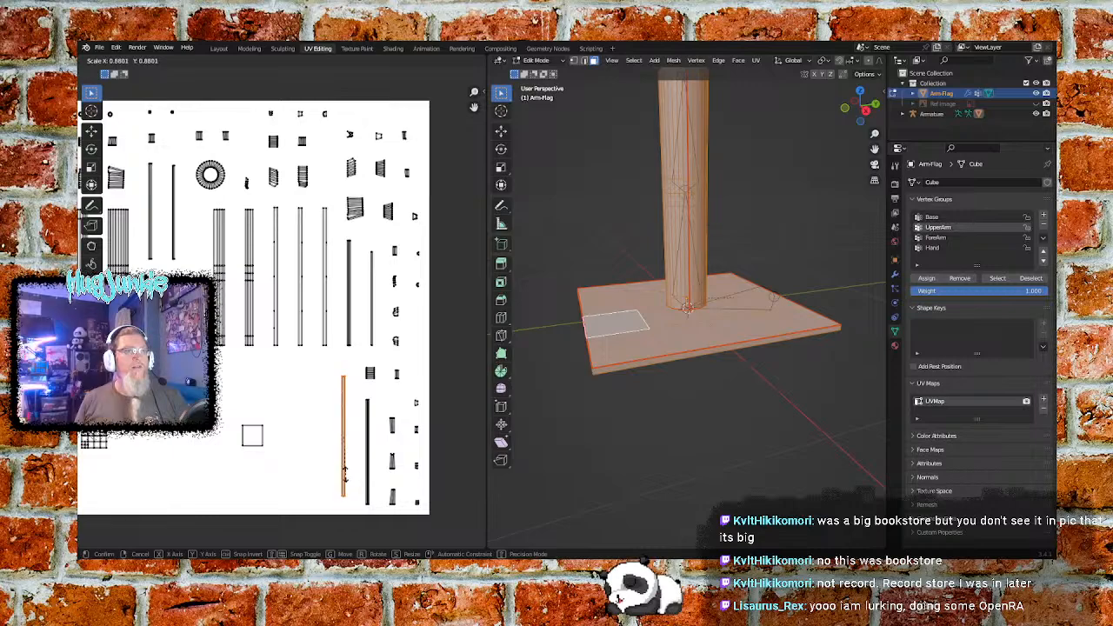
{"action": "left_click", "coordinate": [344, 466]}
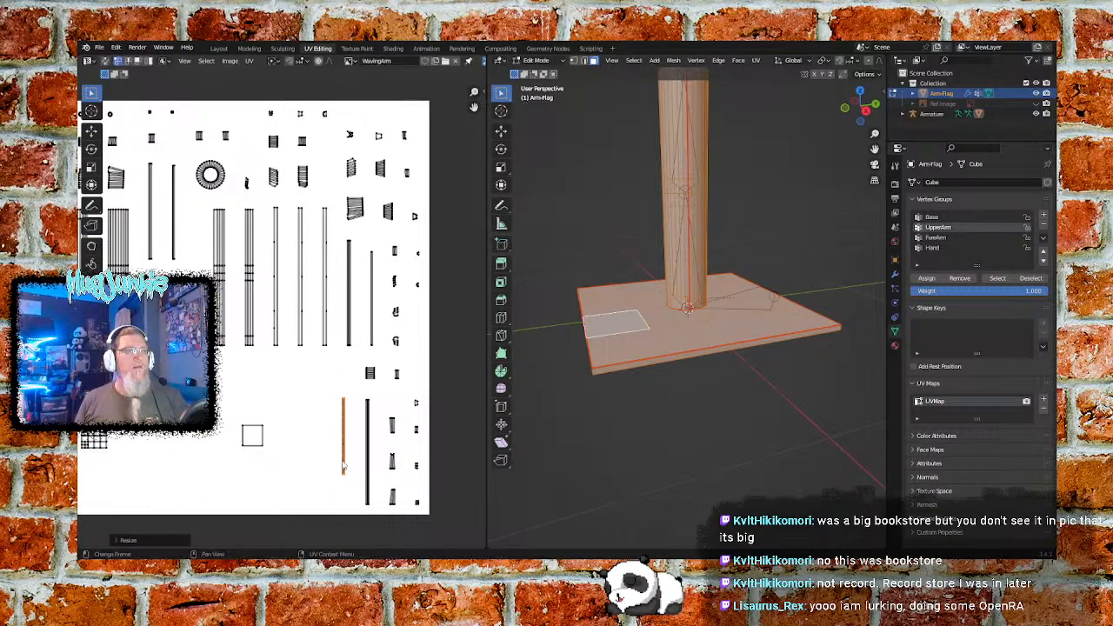
{"action": "left_click", "coordinate": [322, 423]}
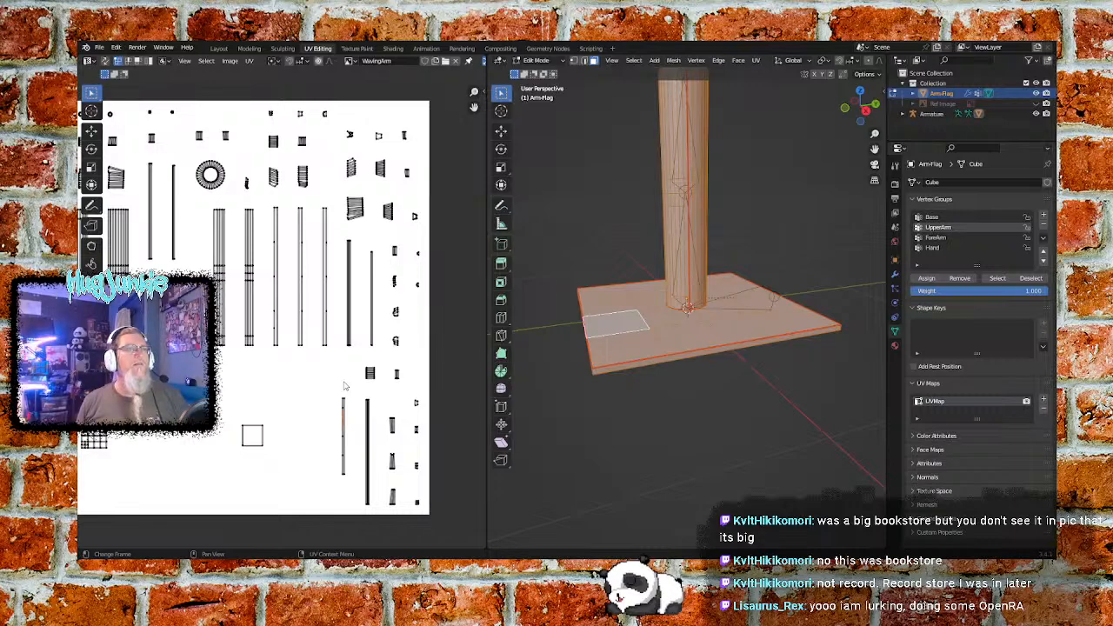
- Scale the rightmost of the three equal thin strip islands above the undivided square to slightly under half its length
{"action": "key", "text": "b"}
{"action": "left_click_drag", "start_coordinate": [329, 221], "coordinate": [318, 353]}
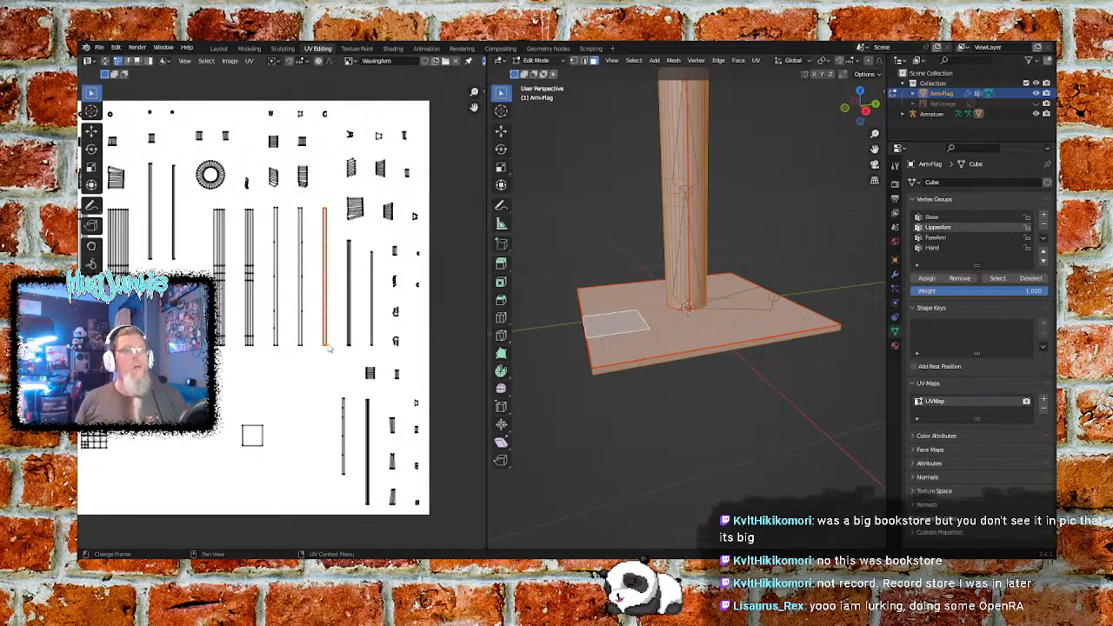
{"action": "key", "text": "s"}
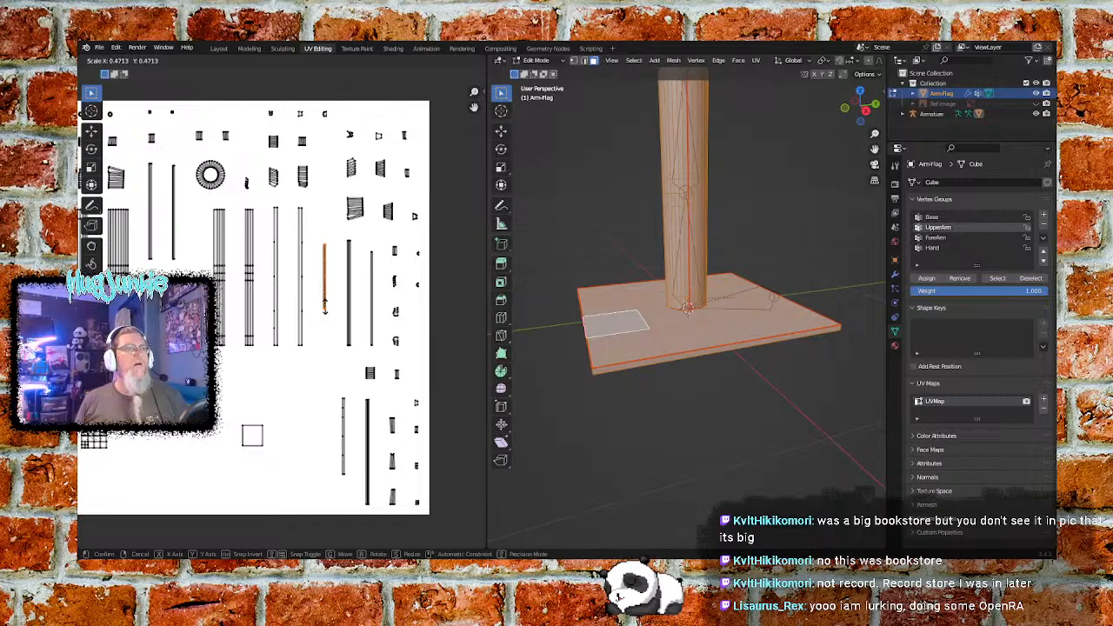
{"action": "left_click", "coordinate": [325, 306]}
{"action": "left_click", "coordinate": [324, 341]}
- Scale the middle and left strip islands of the same trio down to about half their length, one after the other
{"action": "left_click_drag", "start_coordinate": [309, 204], "coordinate": [306, 345]}
{"action": "key", "text": "s"}
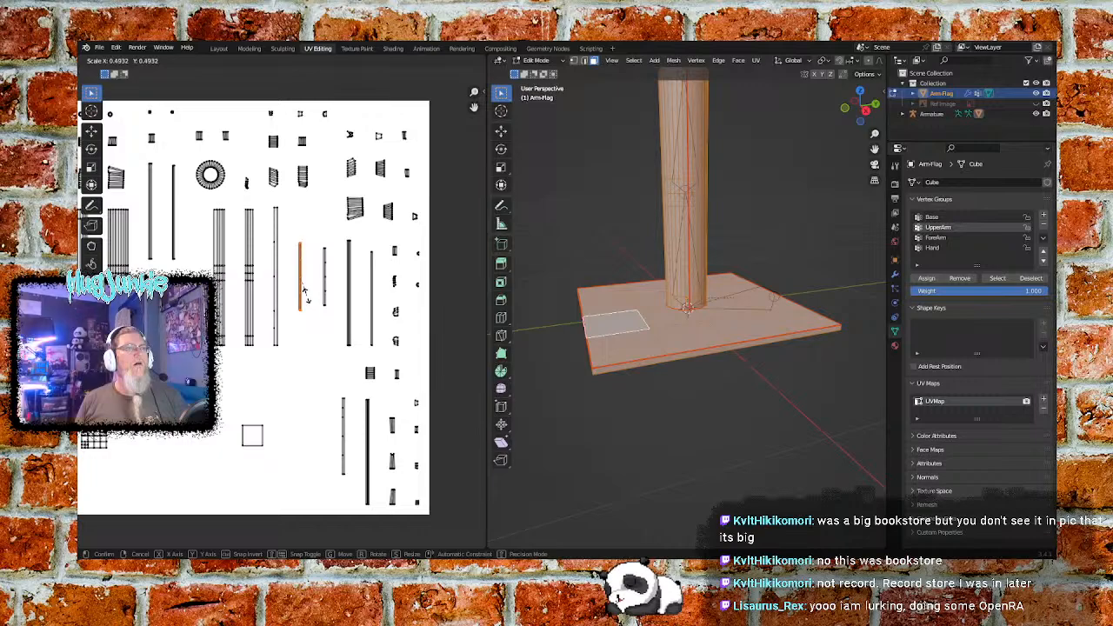
{"action": "left_click", "coordinate": [304, 293]}
{"action": "left_click", "coordinate": [309, 330]}
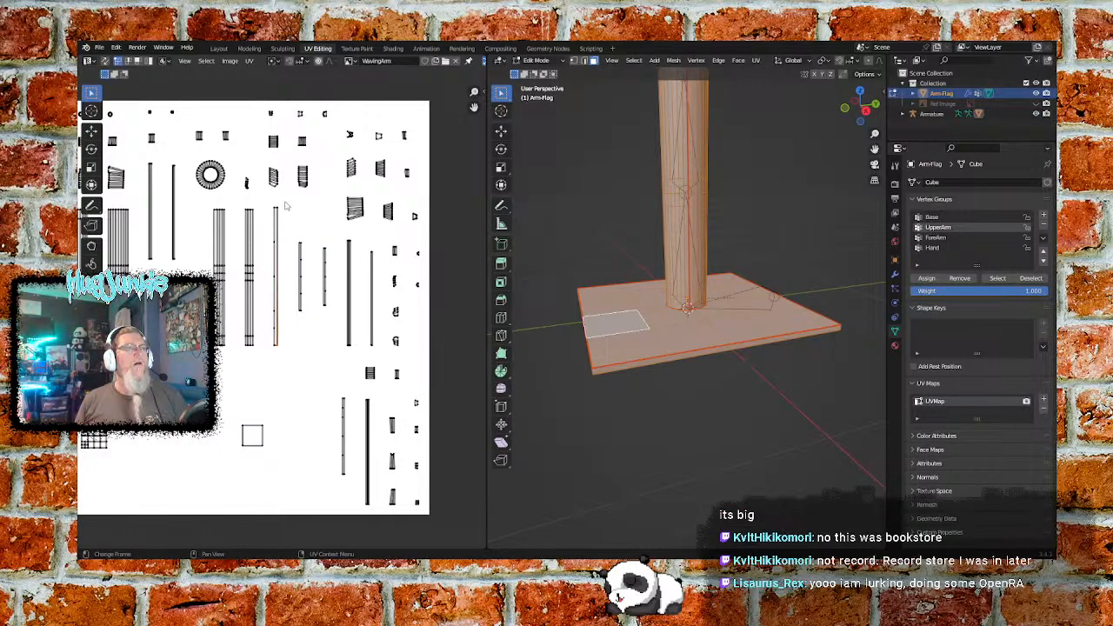
{"action": "left_click", "coordinate": [271, 361]}
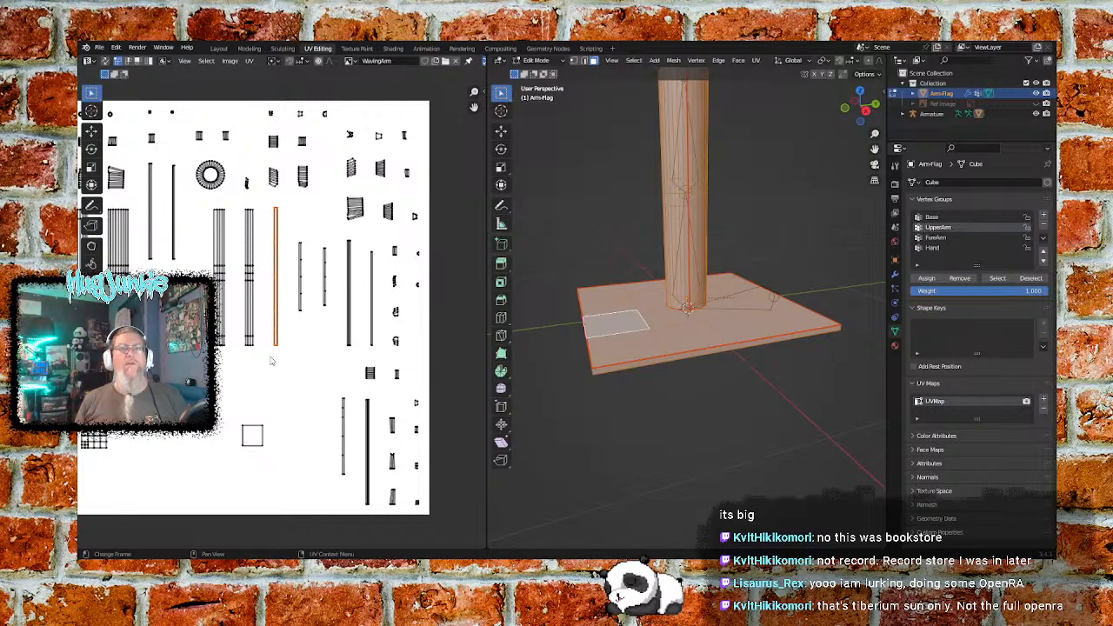
{"action": "key", "text": "s"}
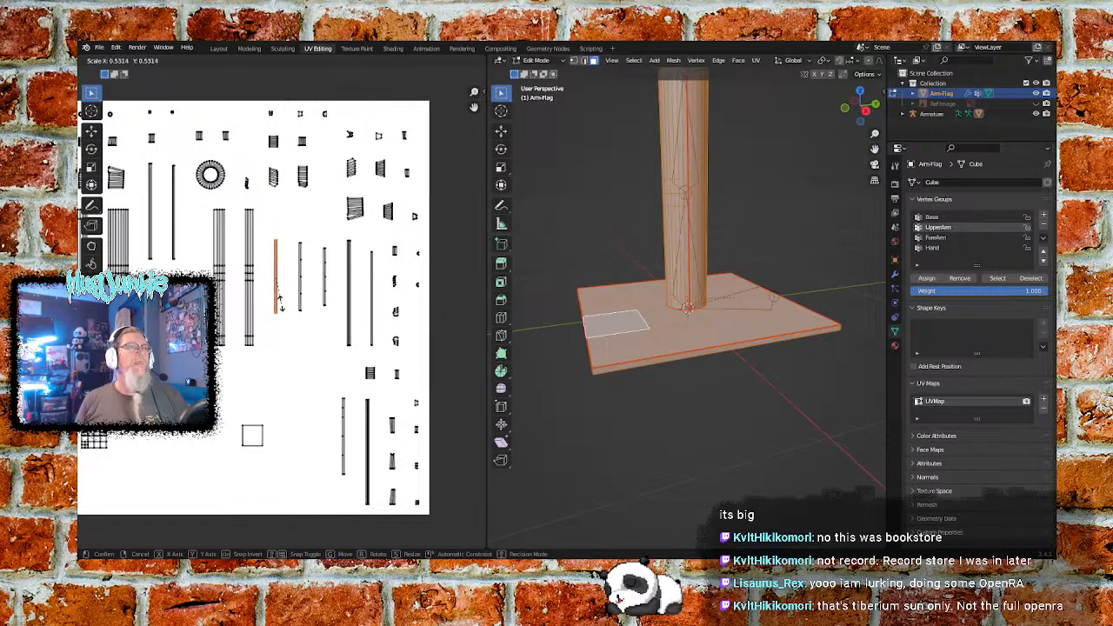
{"action": "left_click", "coordinate": [284, 309]}
{"action": "left_click", "coordinate": [293, 328]}
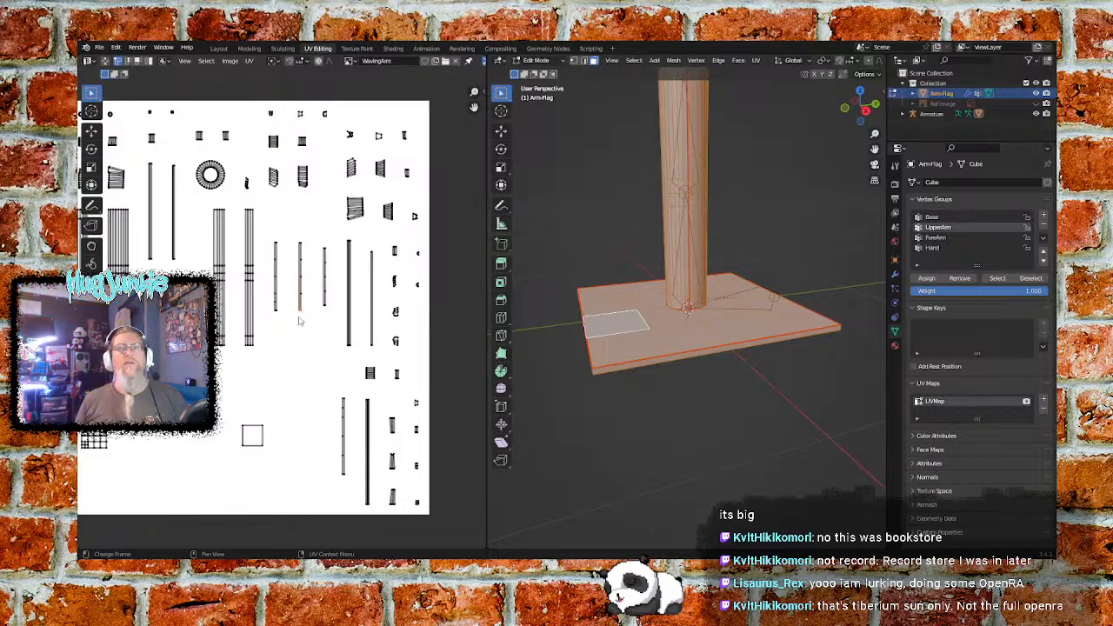
- Move the three shortened thin strip islands straight down, into the row between the undivided square and the fourth thin strip
{"action": "left_click_drag", "start_coordinate": [332, 230], "coordinate": [271, 329]}
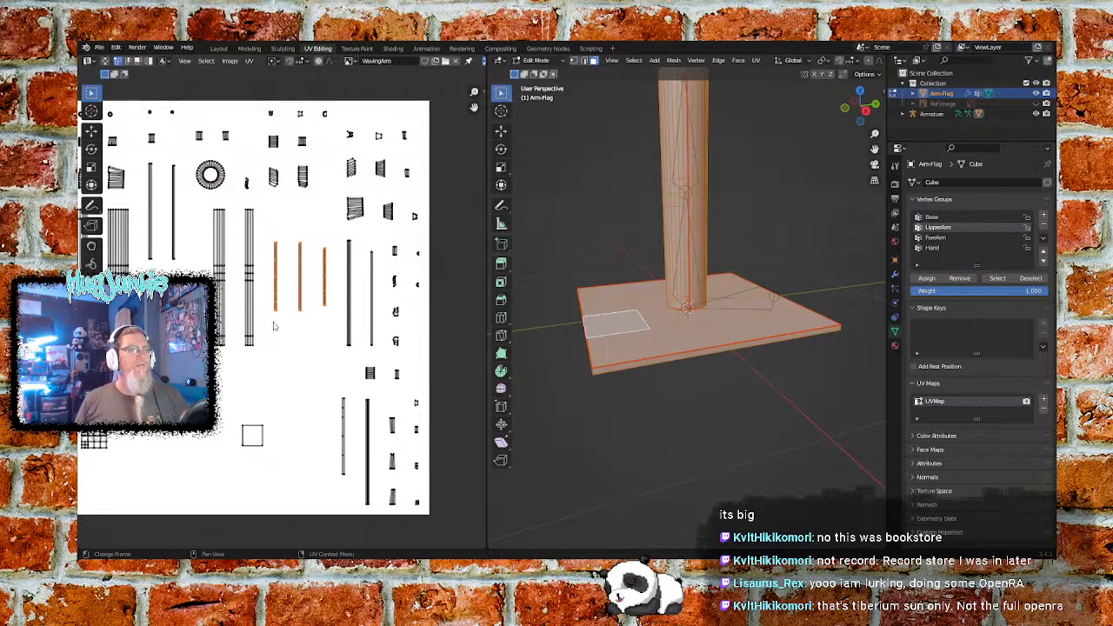
{"action": "key", "text": "ctrl"}
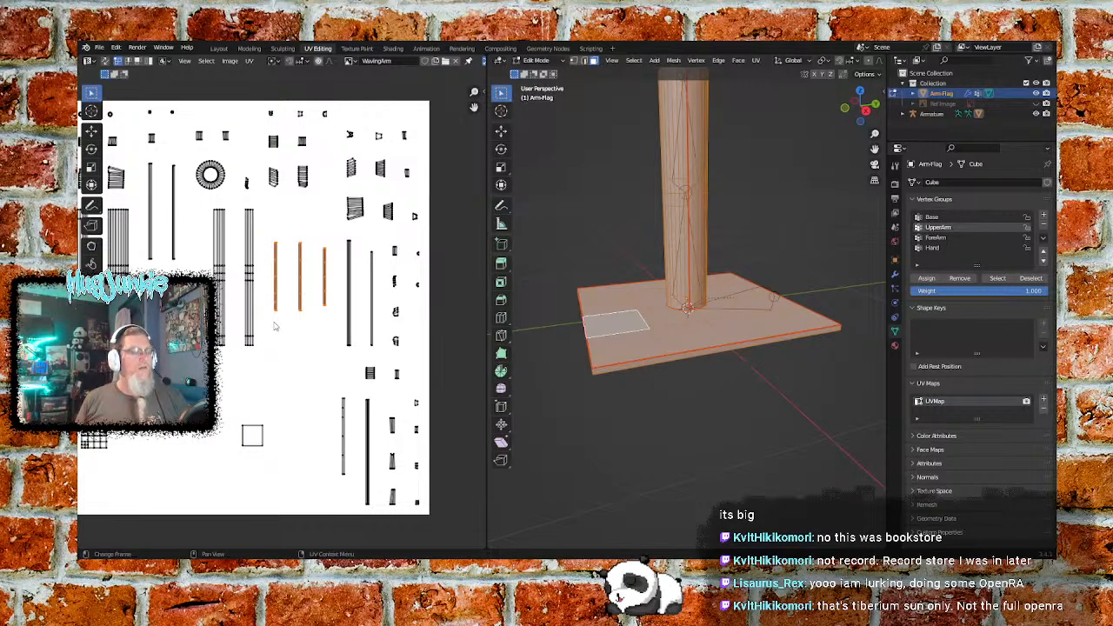
{"action": "key", "text": "alt"}
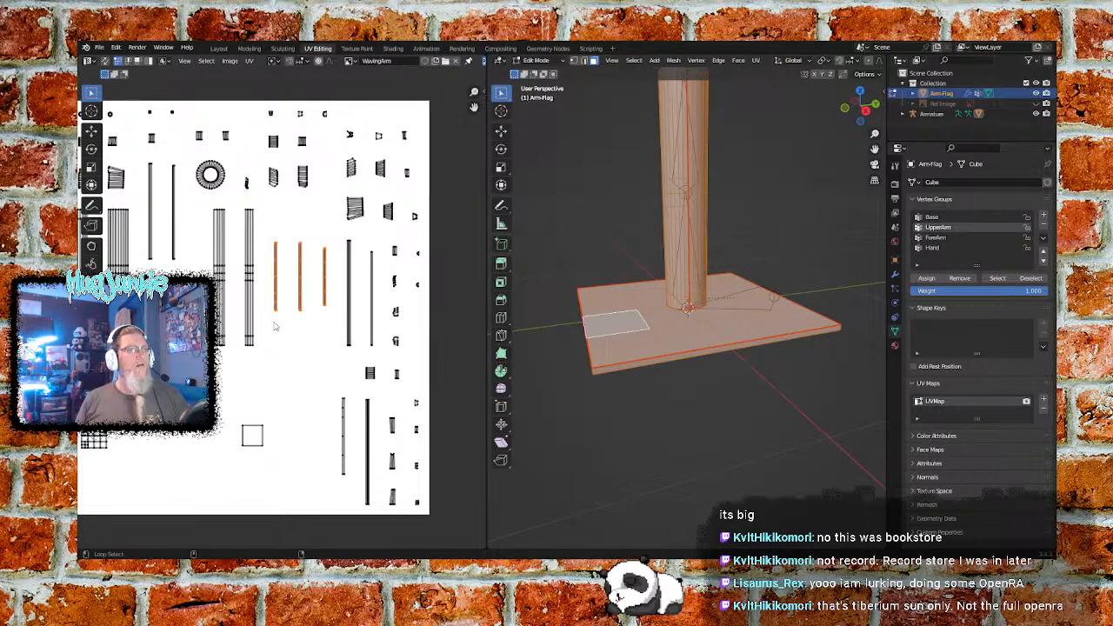
{"action": "key", "text": "shift"}
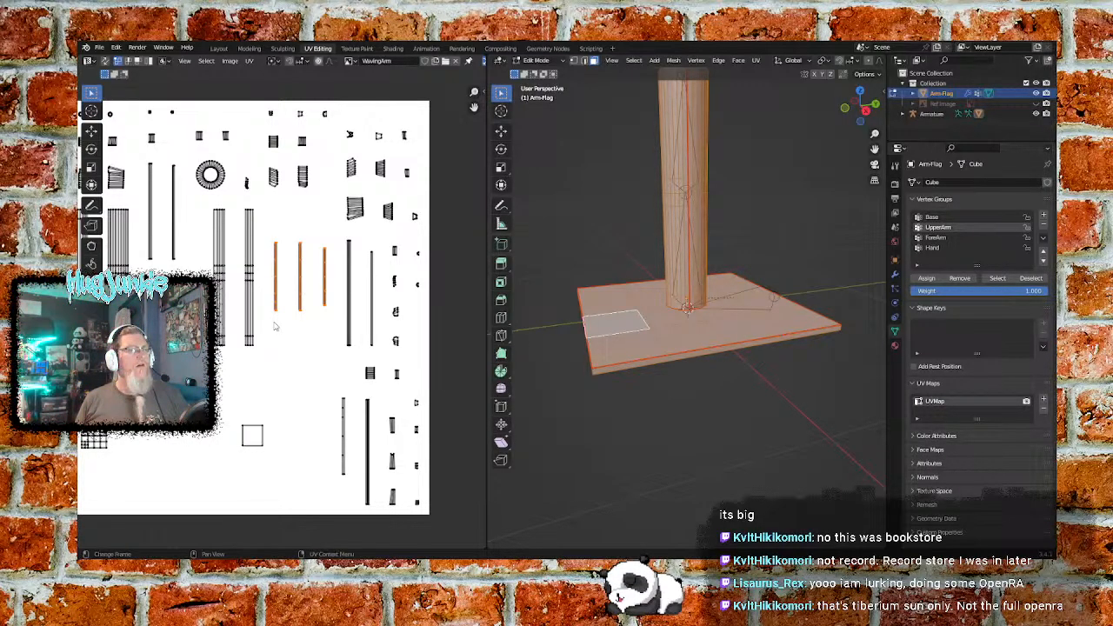
{"action": "left_click", "coordinate": [91, 130]}
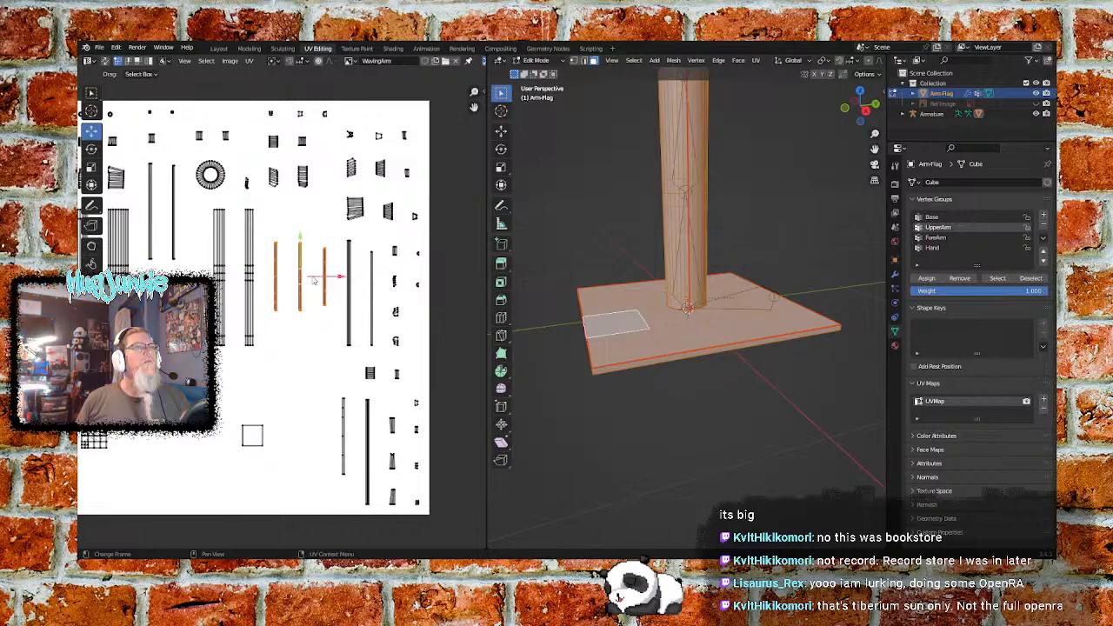
{"action": "left_click_drag", "start_coordinate": [300, 239], "coordinate": [301, 398]}
{"action": "left_click", "coordinate": [311, 376]}
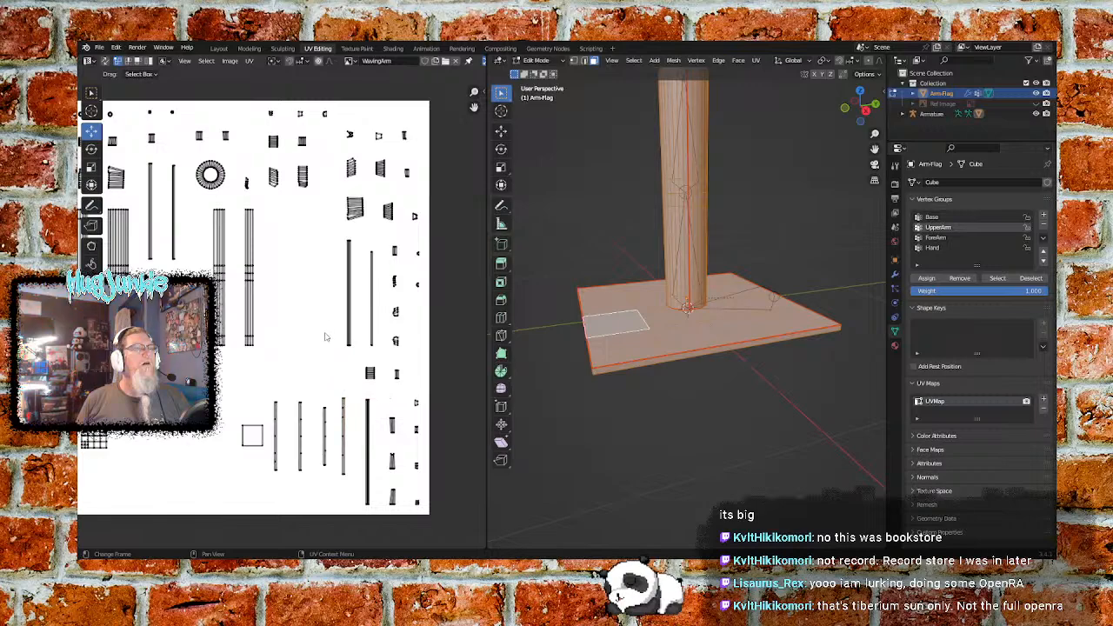
- Scale the rightmost of the four thin strips beside the undivided square down to about 0.83, roughly matching its neighbour's length
{"action": "left_click", "coordinate": [91, 93]}
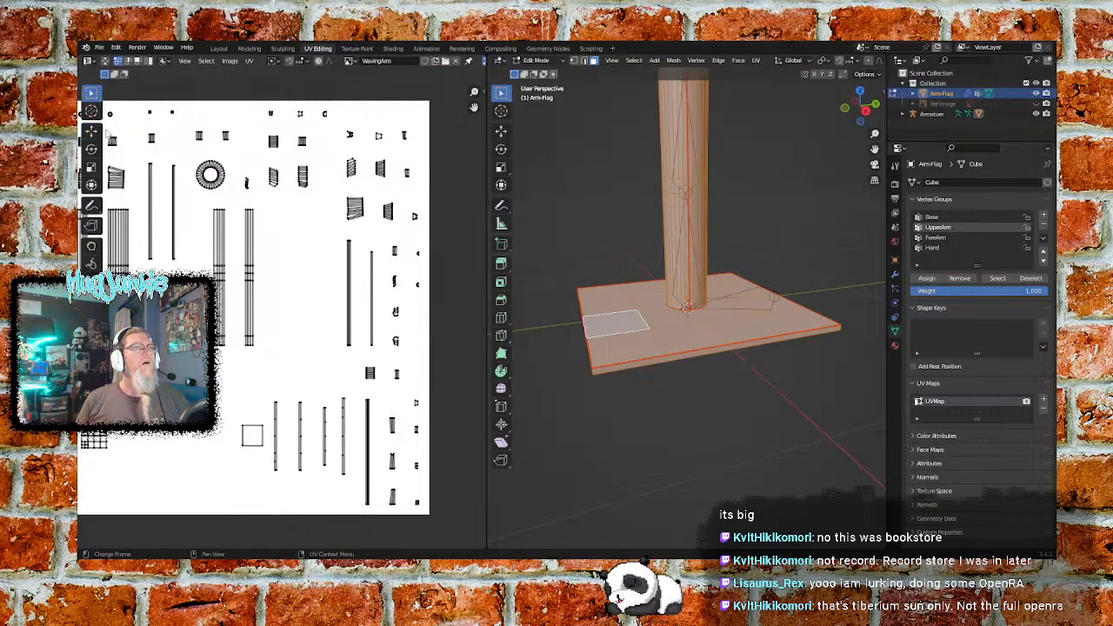
{"action": "left_click_drag", "start_coordinate": [351, 392], "coordinate": [339, 486]}
{"action": "key", "text": "s"}
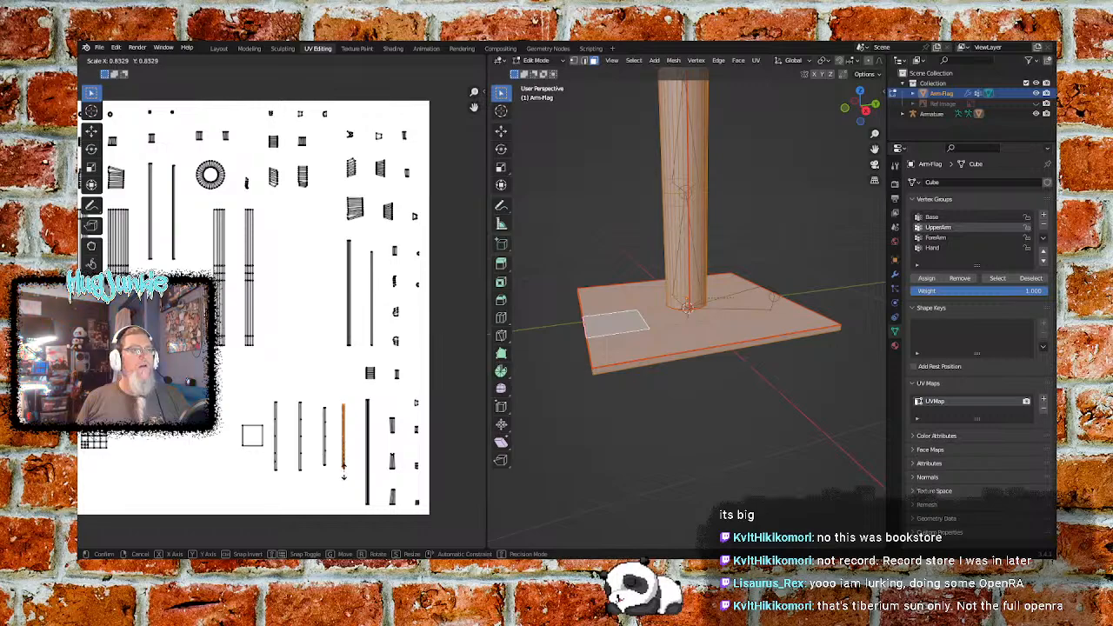
{"action": "left_click", "coordinate": [343, 472]}
{"action": "left_click", "coordinate": [317, 381]}
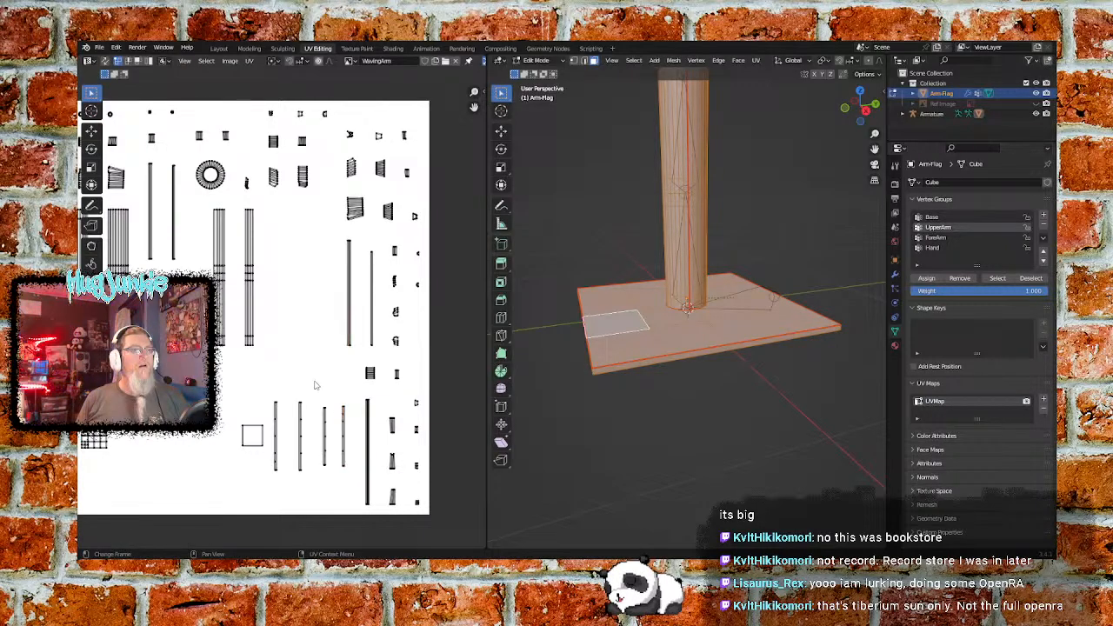
- Scale the second and first strips from the left in the row of four down slightly, to about the length of the other two
{"action": "left_click", "coordinate": [300, 461]}
{"action": "key", "text": "s"}
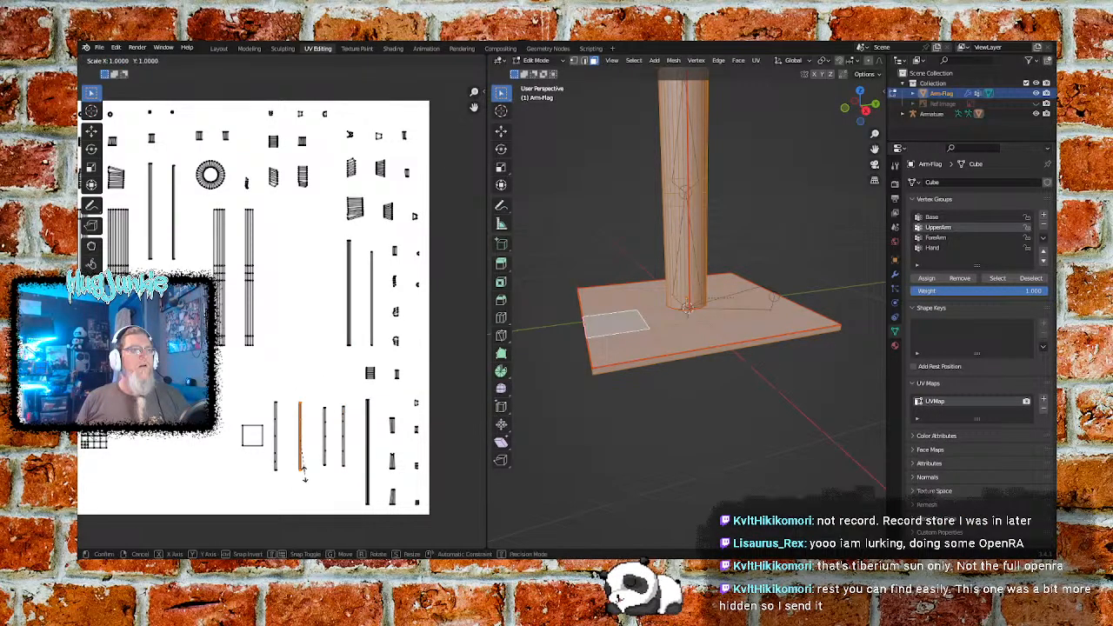
{"action": "left_click", "coordinate": [302, 470]}
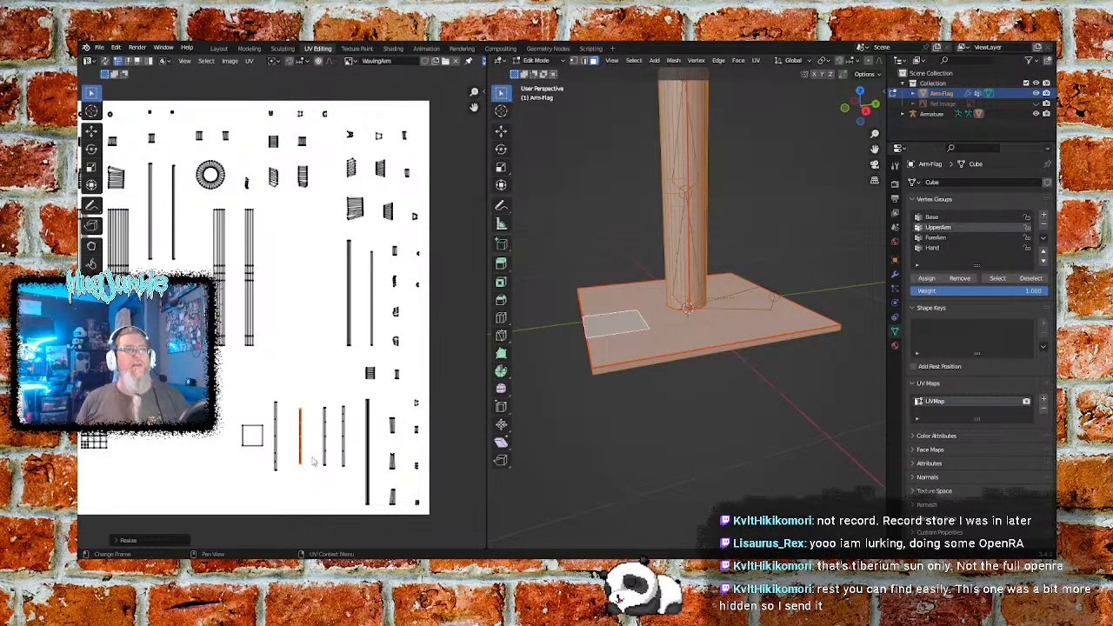
{"action": "left_click", "coordinate": [306, 375]}
{"action": "left_click", "coordinate": [274, 469]}
{"action": "key", "text": "s"}
{"action": "left_click", "coordinate": [289, 458]}
{"action": "left_click", "coordinate": [310, 365]}
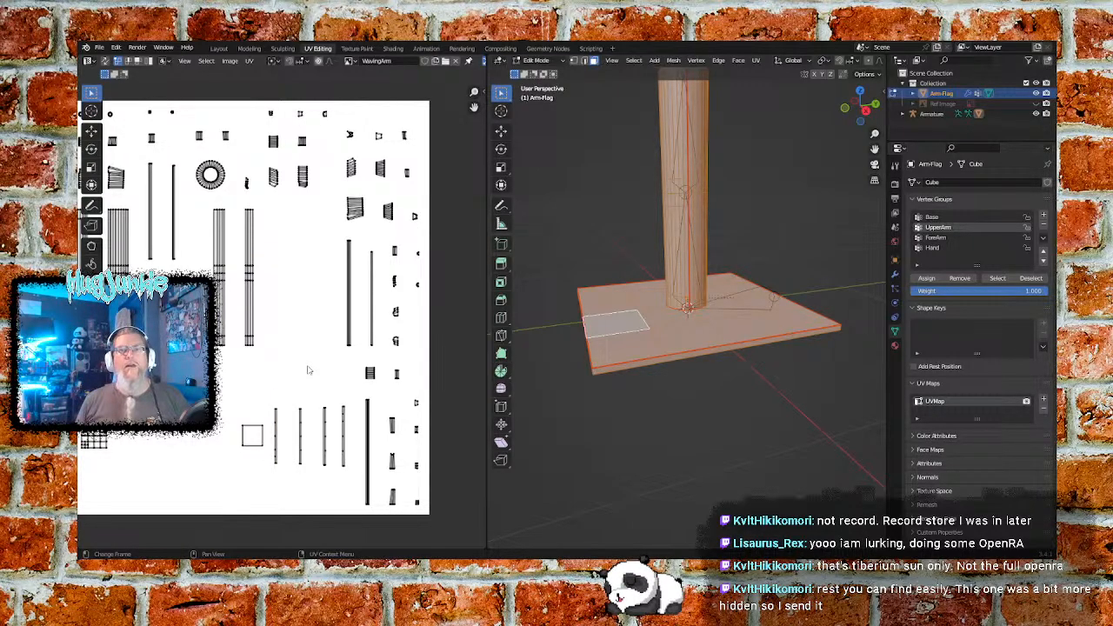
- Shift the four thin strips closer together horizontally, leaving small, roughly even gaps between them
{"action": "key", "text": "b"}
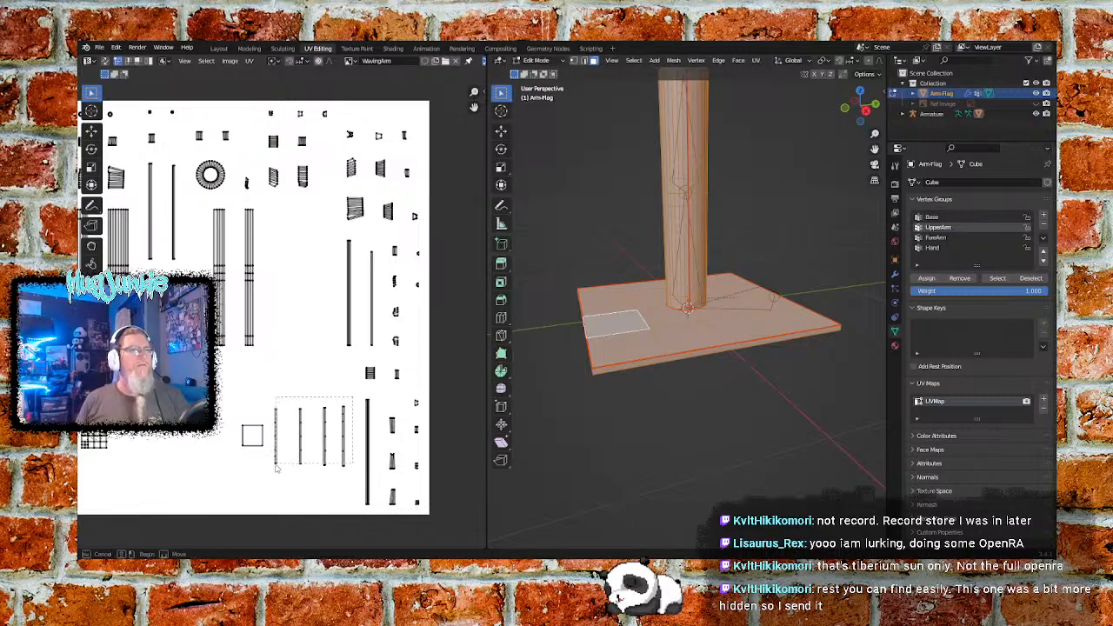
{"action": "left_click_drag", "start_coordinate": [341, 370], "coordinate": [338, 479]}
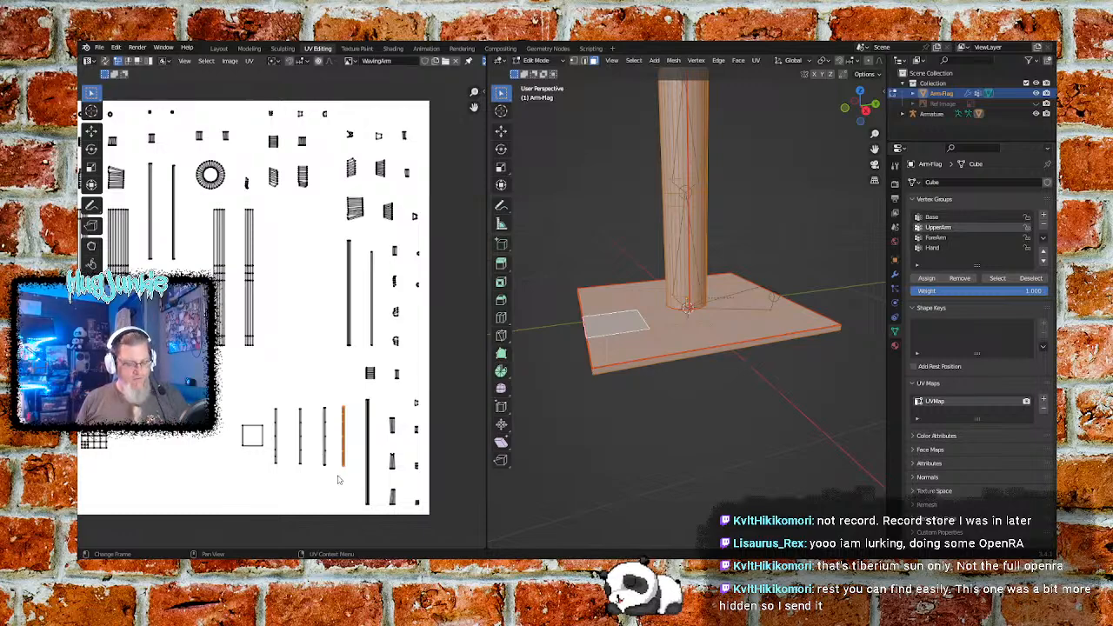
{"action": "left_click", "coordinate": [91, 131]}
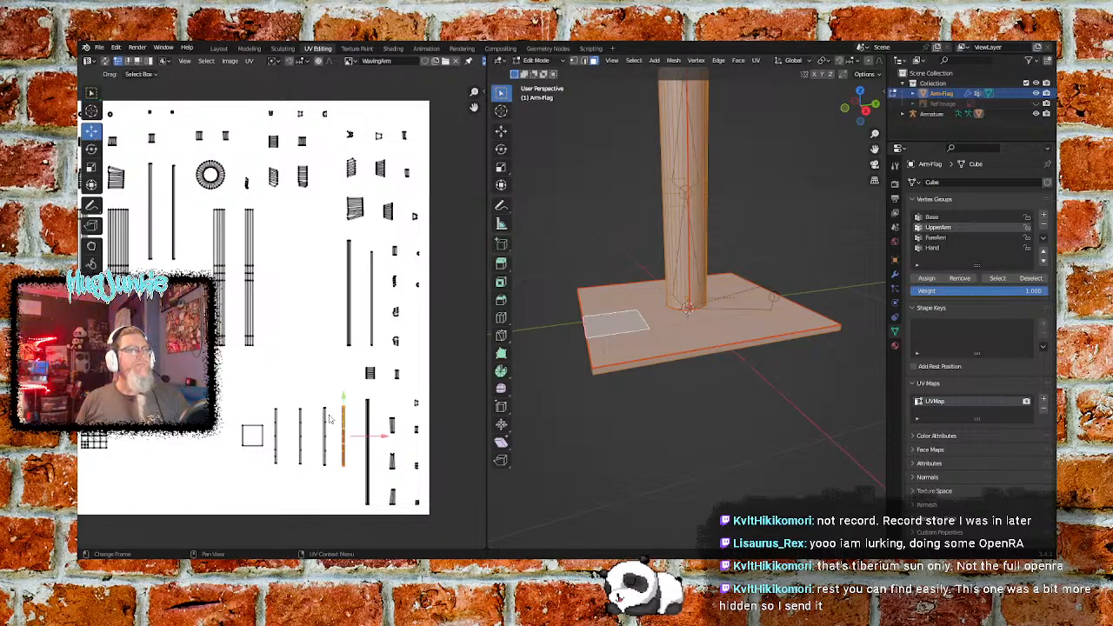
{"action": "left_click_drag", "start_coordinate": [385, 438], "coordinate": [380, 437]}
{"action": "left_click", "coordinate": [345, 377]}
{"action": "left_click_drag", "start_coordinate": [351, 398], "coordinate": [314, 487]}
{"action": "left_click_drag", "start_coordinate": [371, 441], "coordinate": [359, 440]}
{"action": "left_click", "coordinate": [354, 379]}
{"action": "left_click_drag", "start_coordinate": [345, 392], "coordinate": [291, 481]}
{"action": "left_click_drag", "start_coordinate": [352, 441], "coordinate": [339, 440]}
{"action": "left_click", "coordinate": [318, 373]}
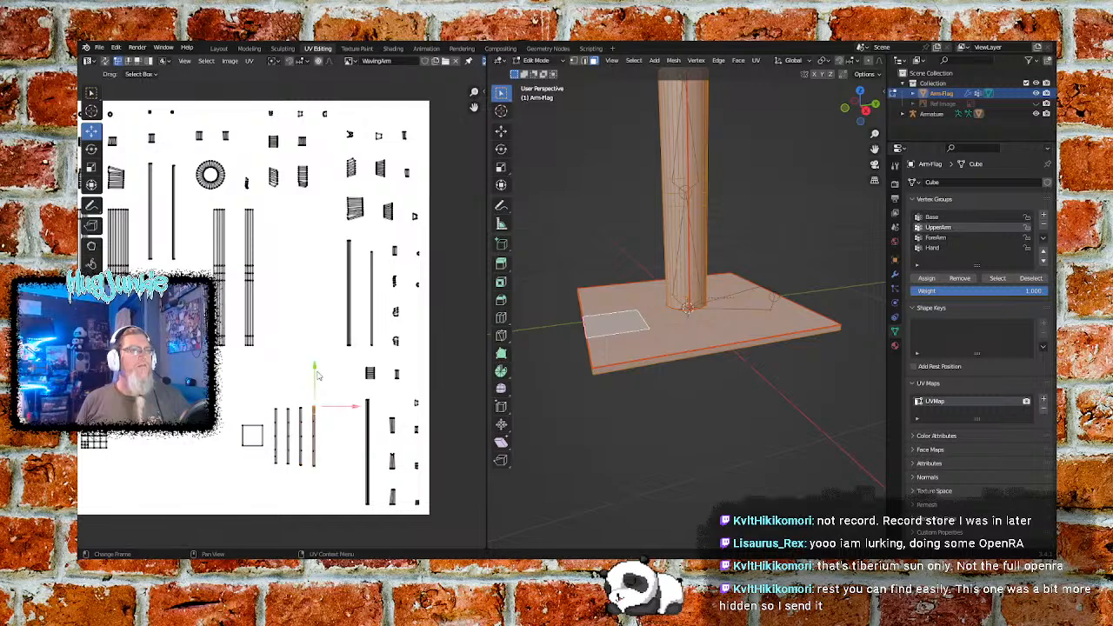
{"action": "left_click", "coordinate": [309, 346]}
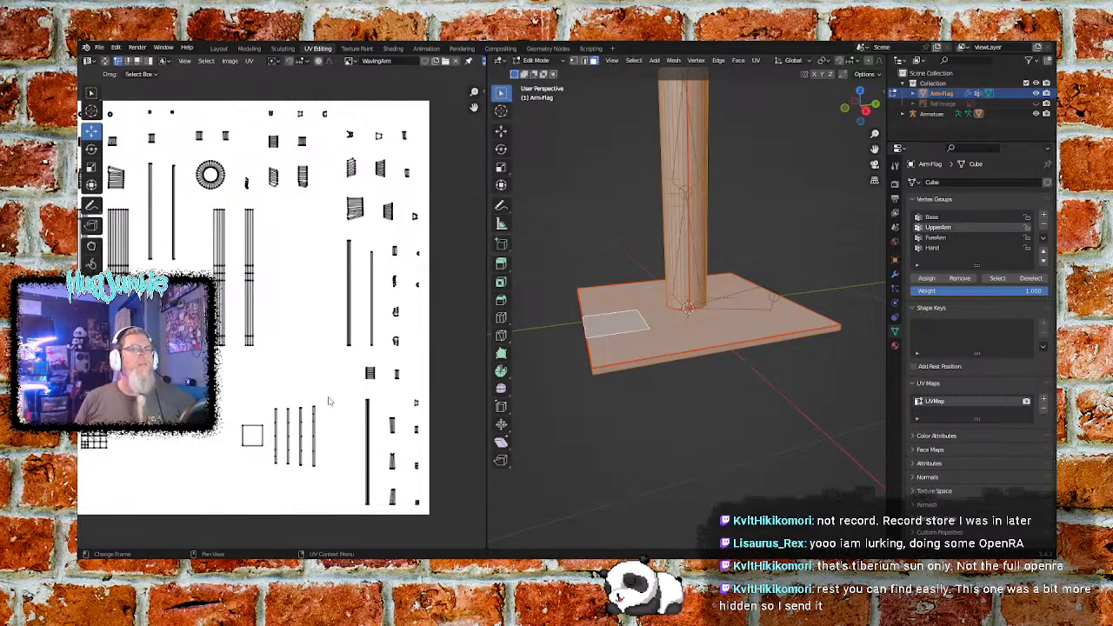
- Move the undivided square and its four thin strips left together, next to the small gridded square island
{"action": "left_click_drag", "start_coordinate": [326, 405], "coordinate": [241, 484]}
{"action": "left_click_drag", "start_coordinate": [318, 436], "coordinate": [200, 434]}
{"action": "left_click", "coordinate": [262, 436]}
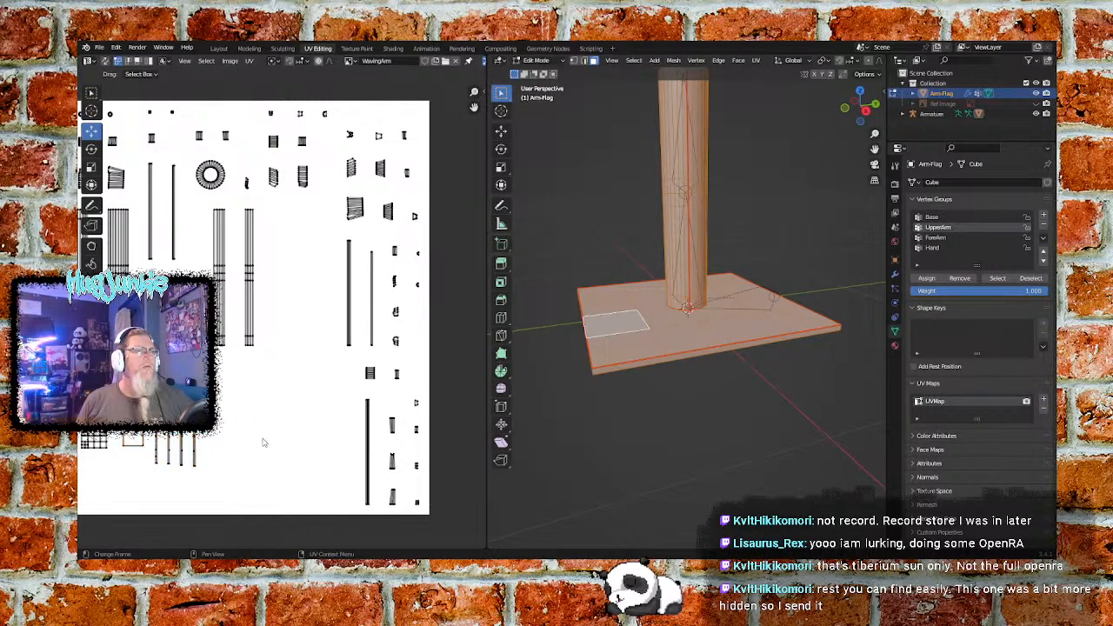
- Scale the small gridded square island down slightly to about the size of the undivided square
{"action": "middle_click_drag", "start_coordinate": [230, 463], "coordinate": [366, 452]}
{"action": "key", "text": "b"}
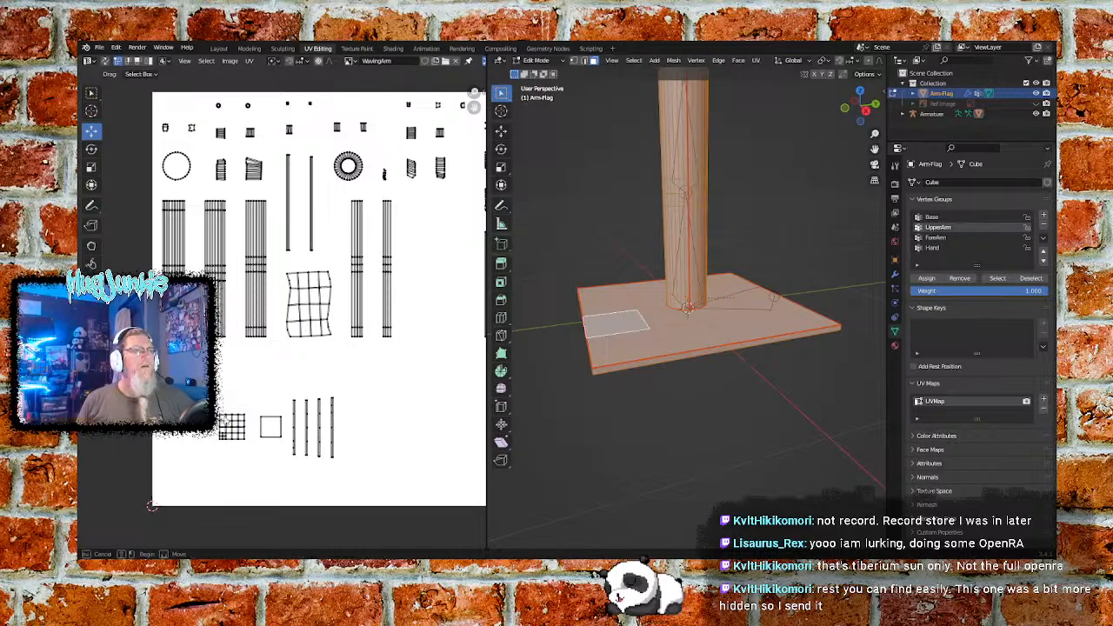
{"action": "left_click_drag", "start_coordinate": [213, 407], "coordinate": [254, 453]}
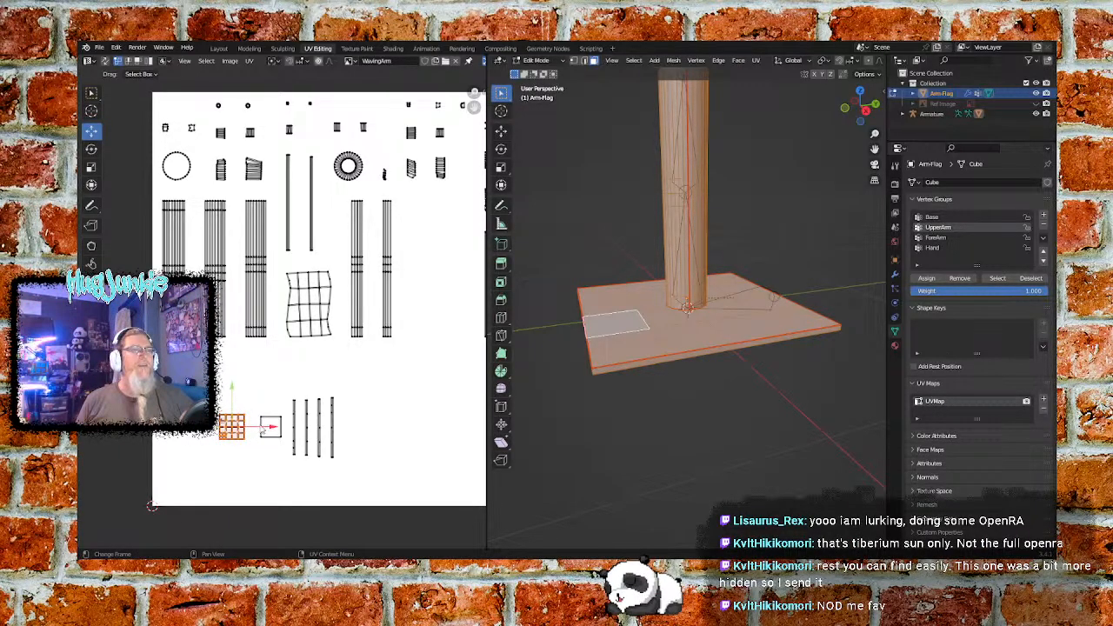
{"action": "left_click", "coordinate": [91, 149]}
{"action": "left_click", "coordinate": [91, 112]}
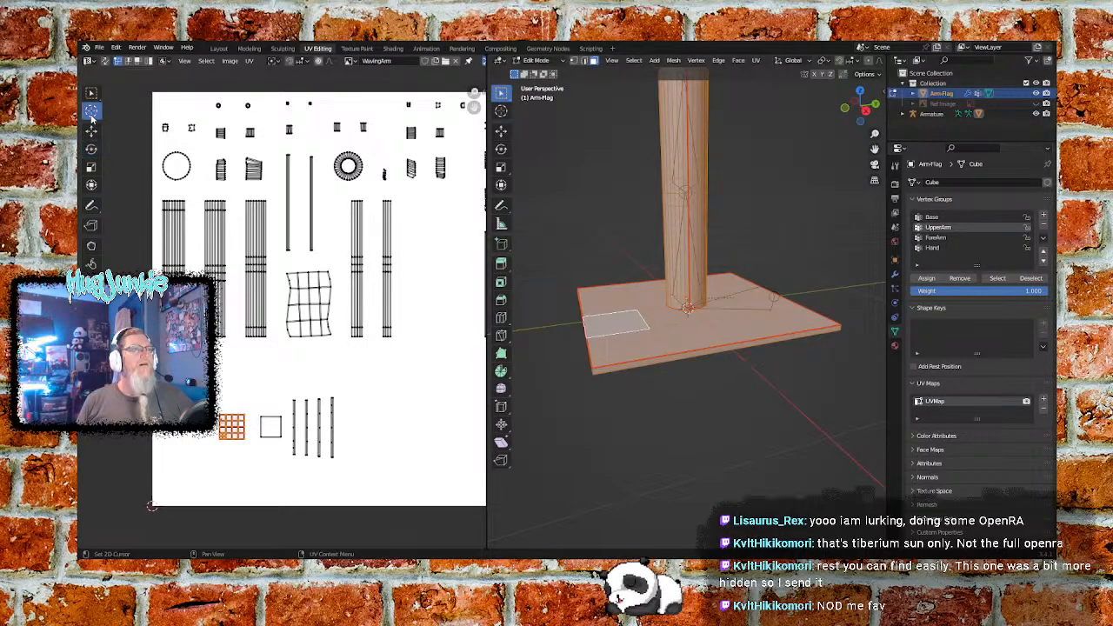
{"action": "left_click", "coordinate": [92, 94]}
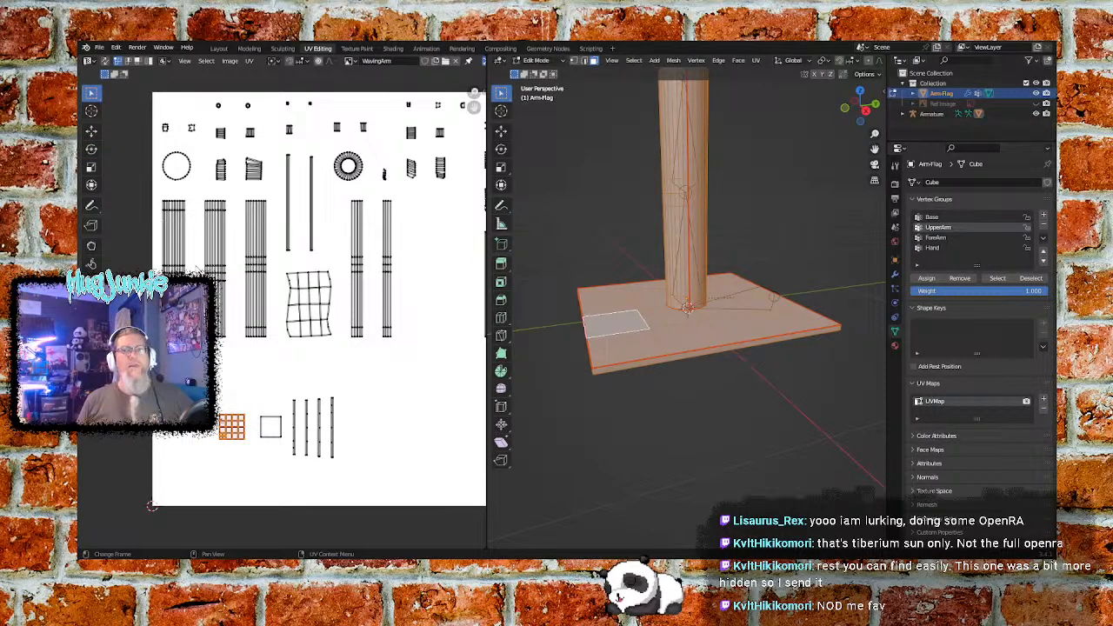
{"action": "key", "text": "s"}
{"action": "left_click", "coordinate": [246, 409]}
{"action": "left_click", "coordinate": [257, 395]}
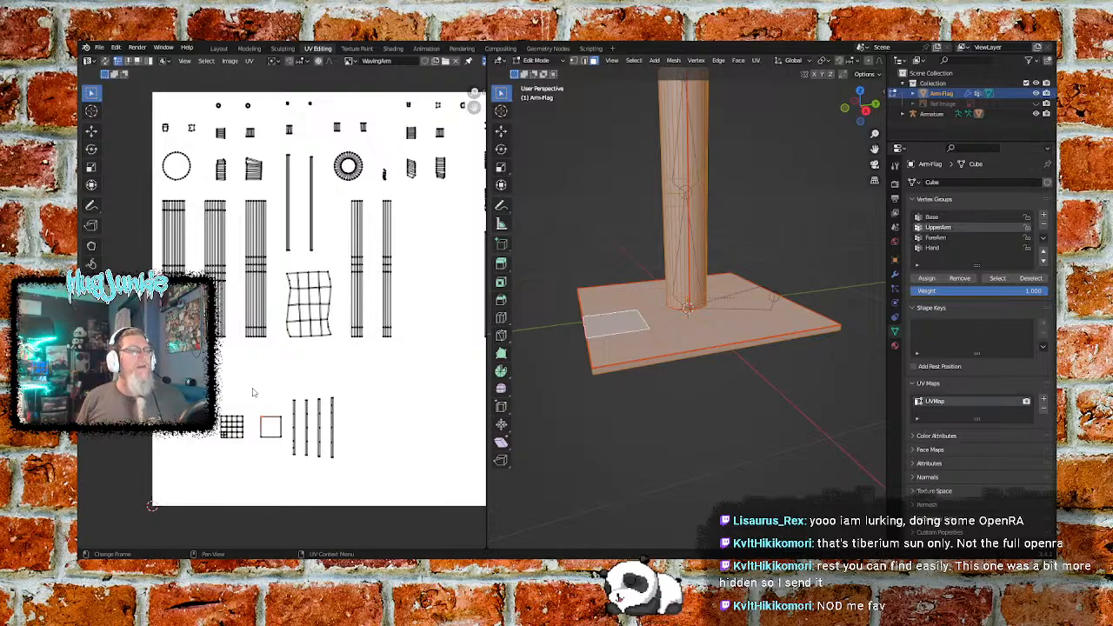
- Move both square islands and the four thin strips down and about 0.13 left, into the image's lower-left corner area
{"action": "left_click_drag", "start_coordinate": [353, 388], "coordinate": [196, 475]}
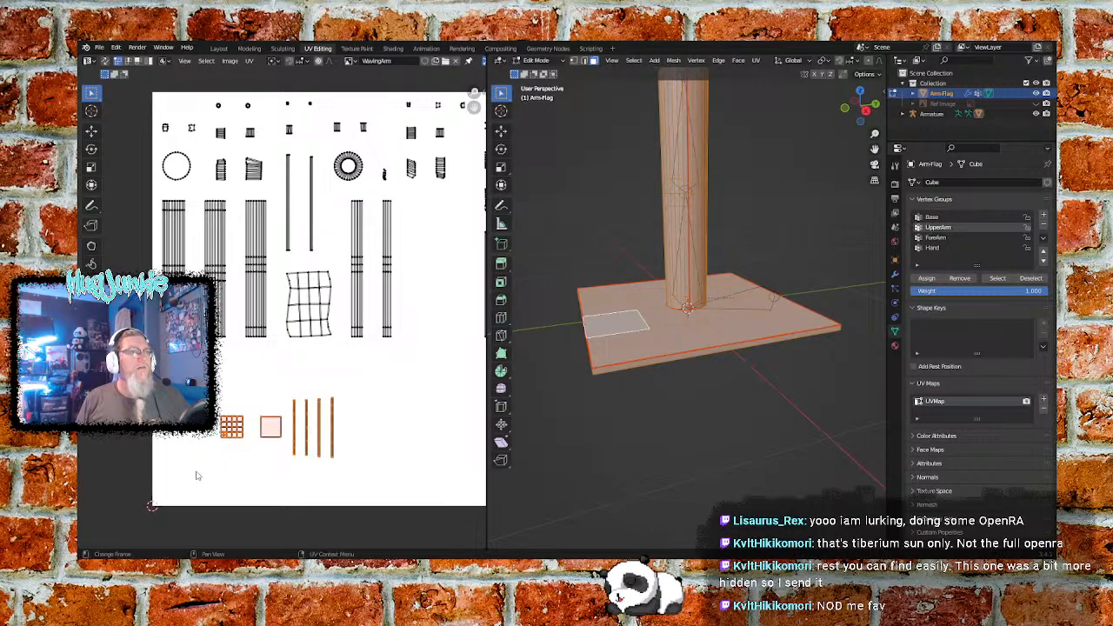
{"action": "left_click", "coordinate": [92, 132]}
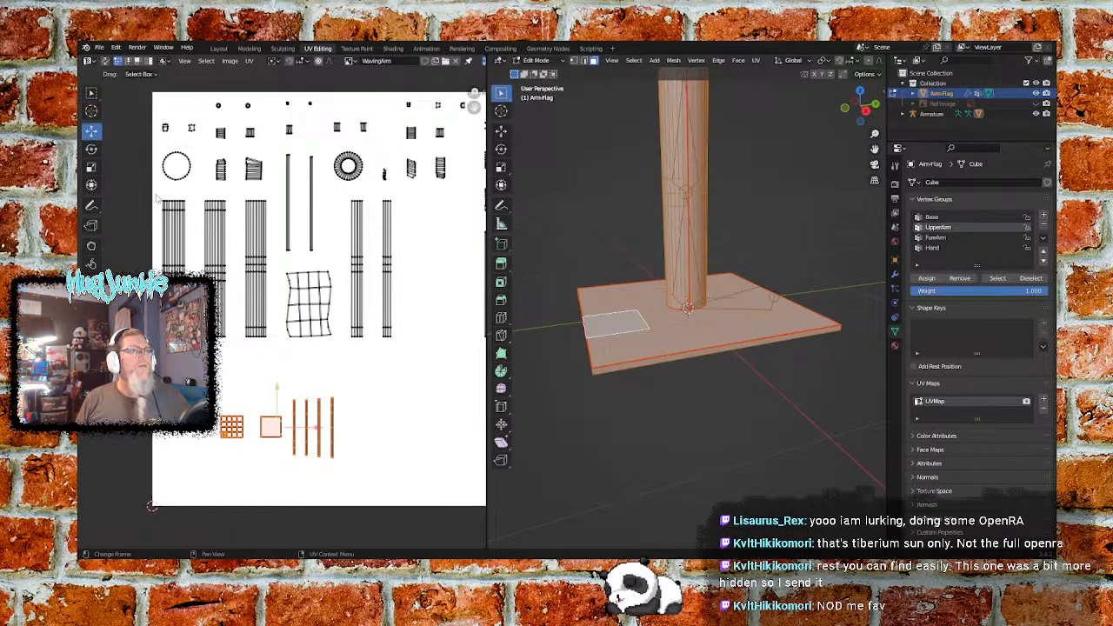
{"action": "left_click_drag", "start_coordinate": [290, 400], "coordinate": [290, 433]}
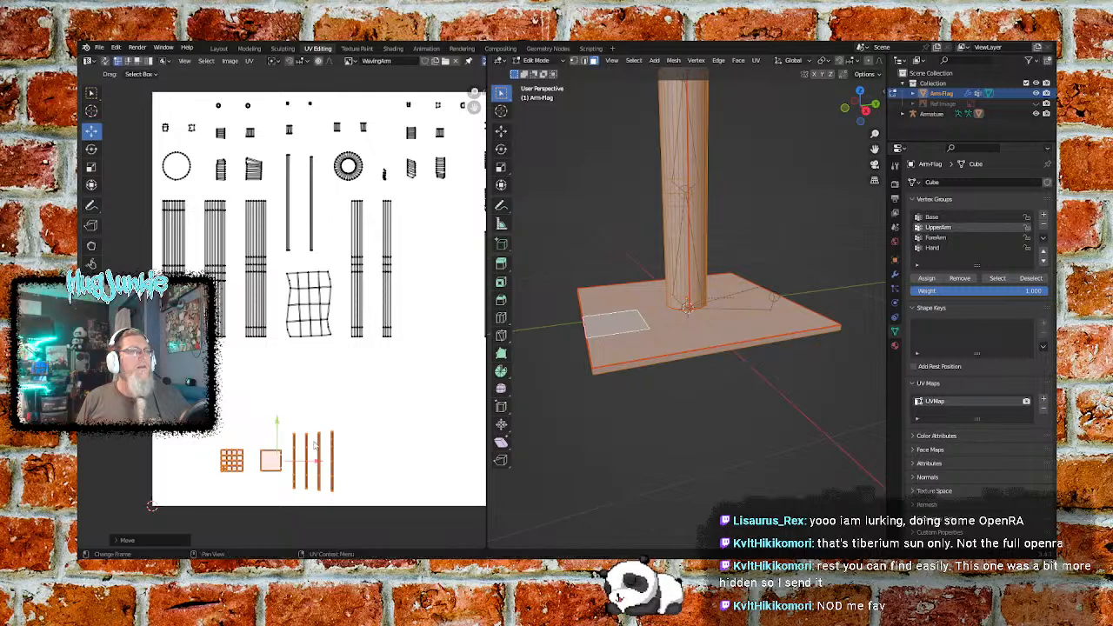
{"action": "left_click_drag", "start_coordinate": [322, 466], "coordinate": [267, 467]}
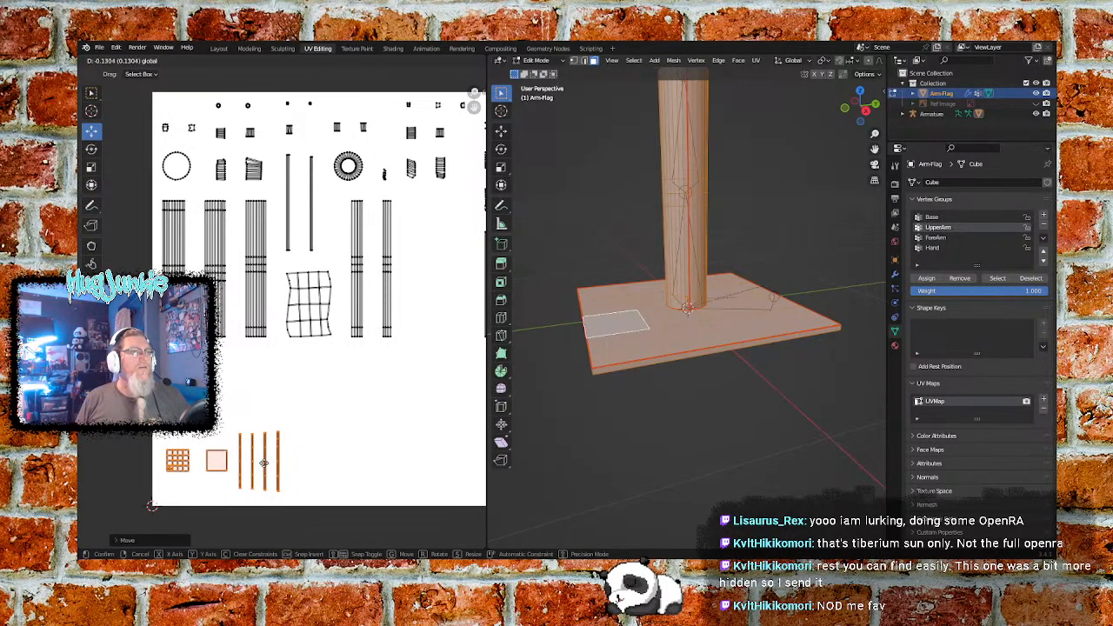
{"action": "left_click", "coordinate": [339, 450]}
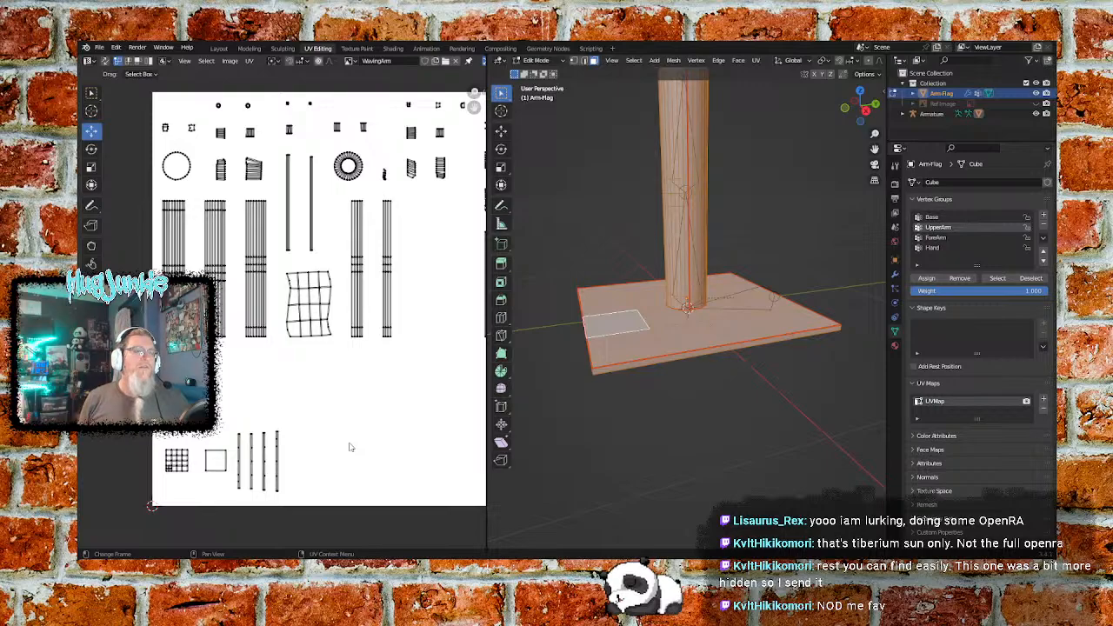
- Move the flag's wavy gridded island down and right, into the empty space beneath the two narrow arm strips
{"action": "middle_click_drag", "start_coordinate": [418, 393], "coordinate": [277, 390]}
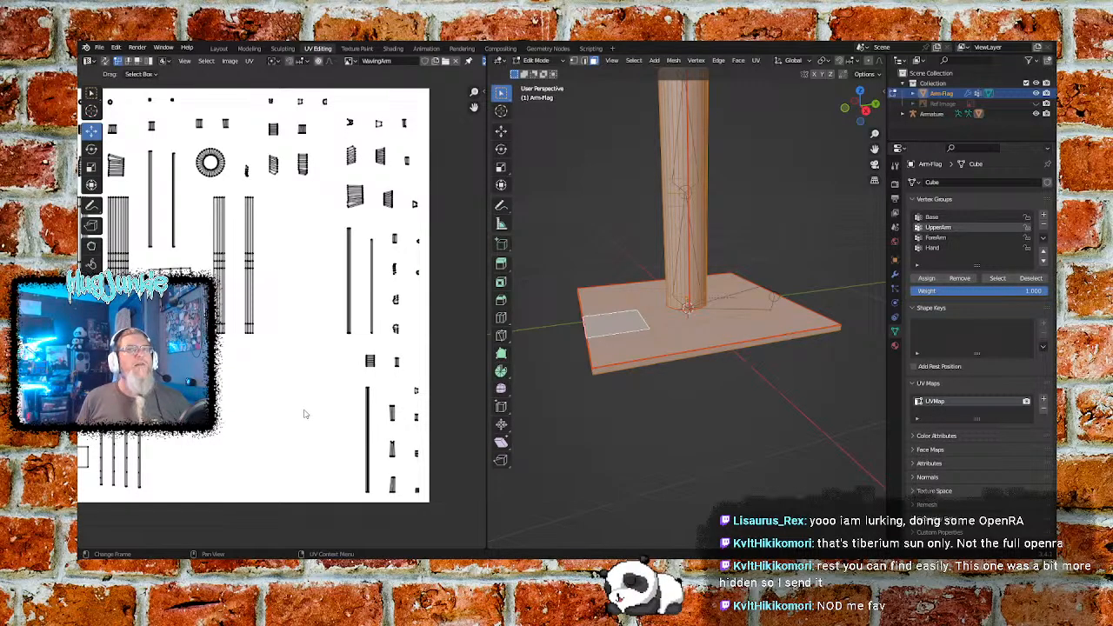
{"action": "middle_click_drag", "start_coordinate": [170, 395], "coordinate": [313, 354]}
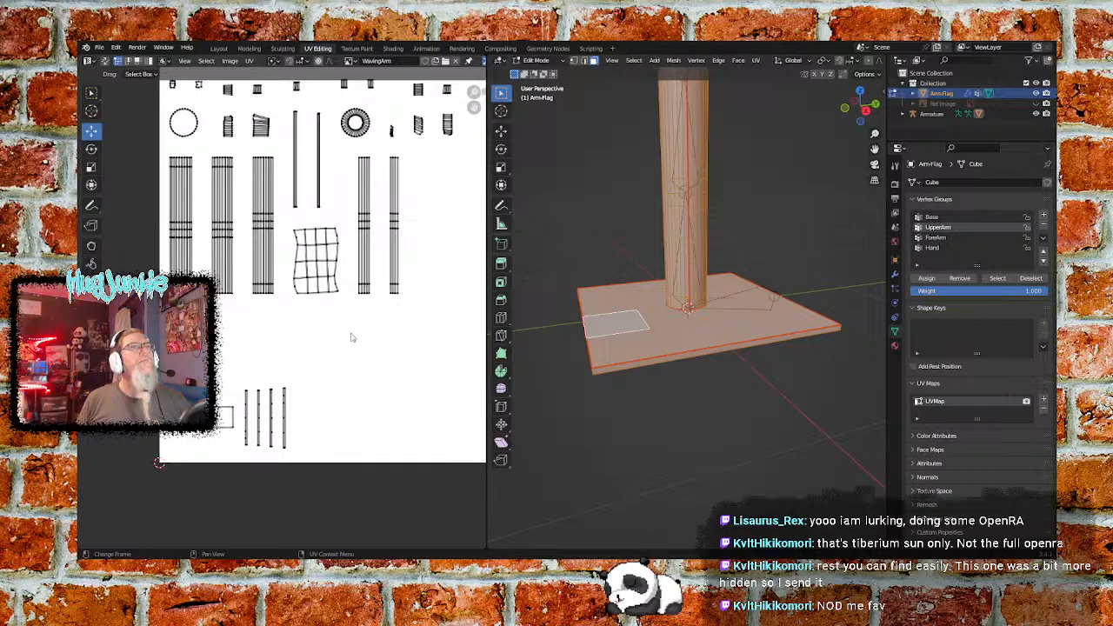
{"action": "scroll", "coordinate": [263, 407], "scroll_direction": "up", "scroll_amount": 2}
{"action": "middle_click_drag", "start_coordinate": [268, 409], "coordinate": [322, 503]}
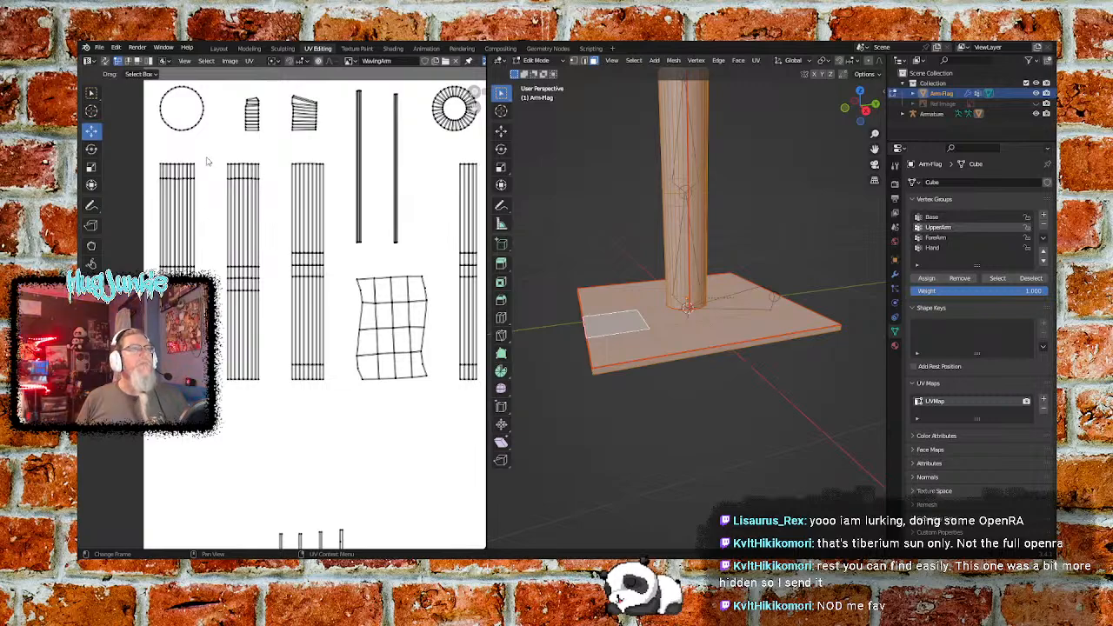
{"action": "middle_click_drag", "start_coordinate": [357, 484], "coordinate": [236, 472]}
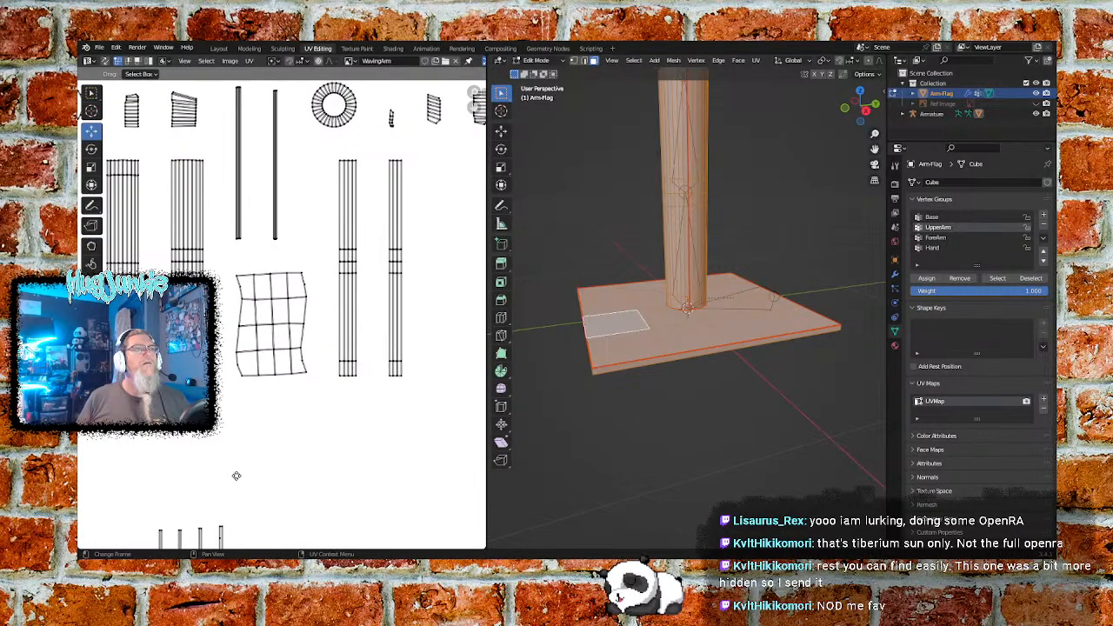
{"action": "left_click_drag", "start_coordinate": [316, 261], "coordinate": [234, 358]}
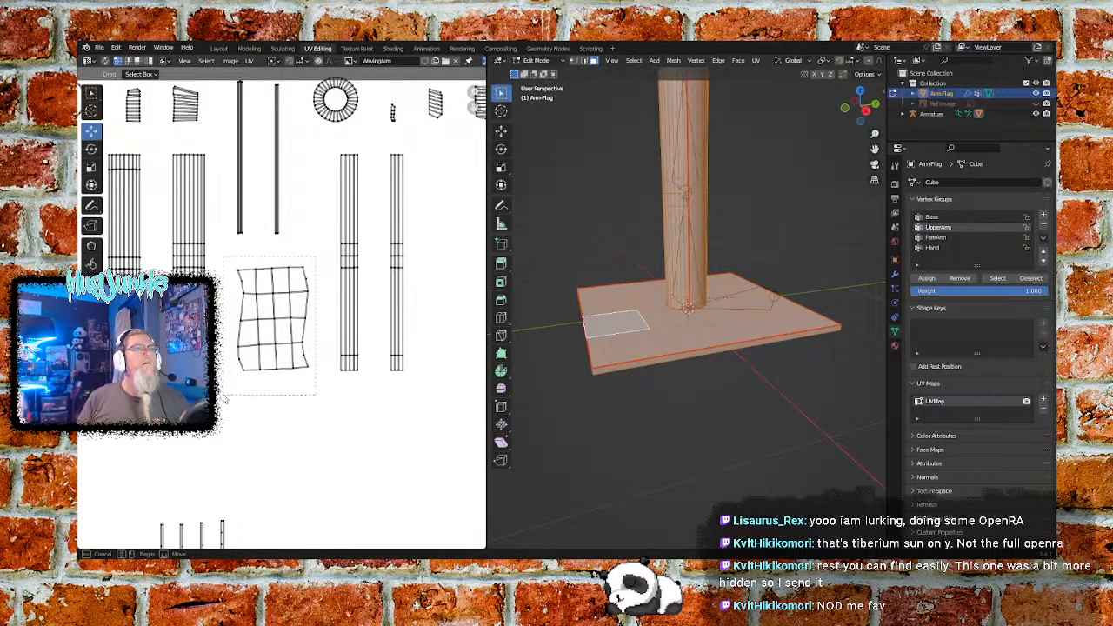
{"action": "left_click_drag", "start_coordinate": [222, 398], "coordinate": [222, 398]}
{"action": "left_click_drag", "start_coordinate": [276, 287], "coordinate": [393, 454]}
{"action": "left_click", "coordinate": [297, 334]}
{"action": "middle_click_drag", "start_coordinate": [286, 279], "coordinate": [209, 361]}
{"action": "middle_click_drag", "start_coordinate": [365, 347], "coordinate": [301, 326]}
- Move the two narrow arm strips down and slightly right, placing them beside the base plate's four thin strips
{"action": "middle_click_drag", "start_coordinate": [131, 348], "coordinate": [369, 352]}
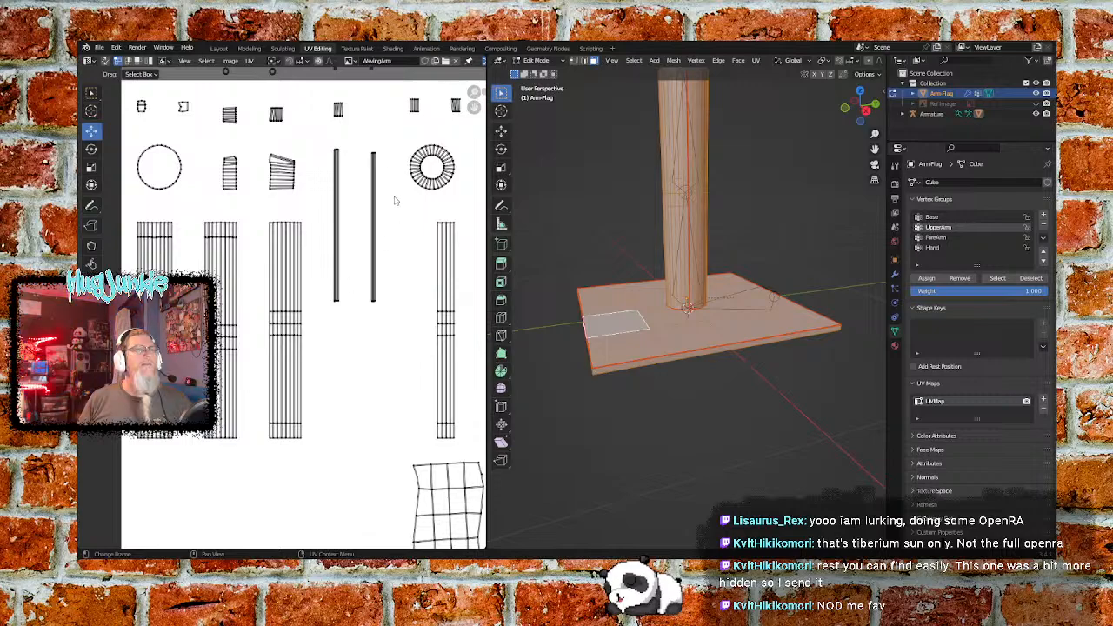
{"action": "left_click_drag", "start_coordinate": [386, 144], "coordinate": [317, 348]}
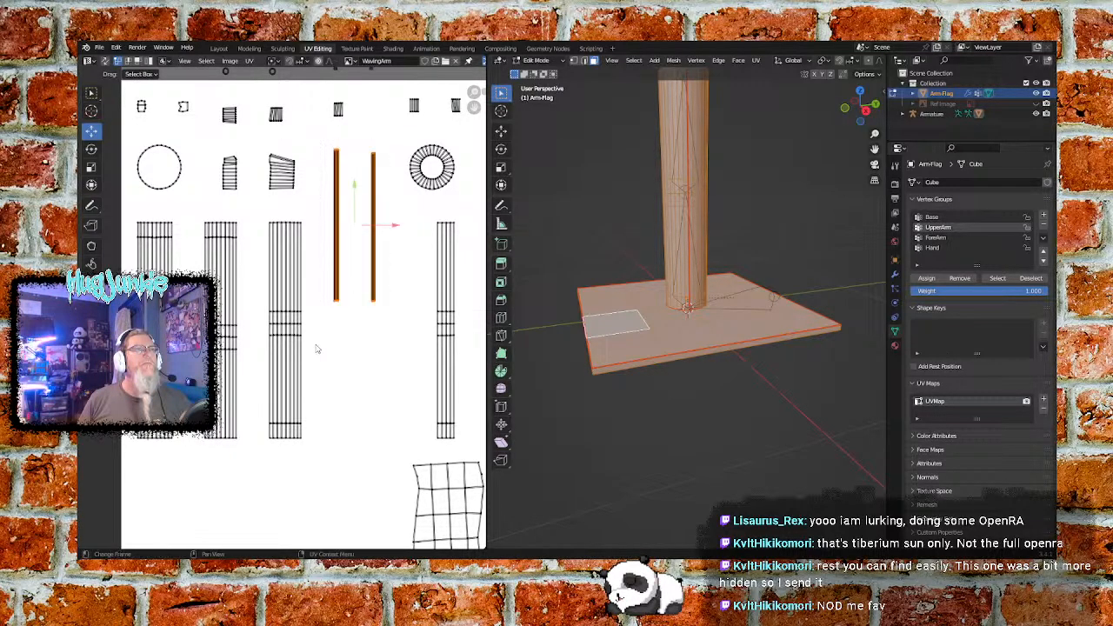
{"action": "left_click_drag", "start_coordinate": [352, 189], "coordinate": [352, 432]}
{"action": "middle_click_drag", "start_coordinate": [409, 366], "coordinate": [395, 227]}
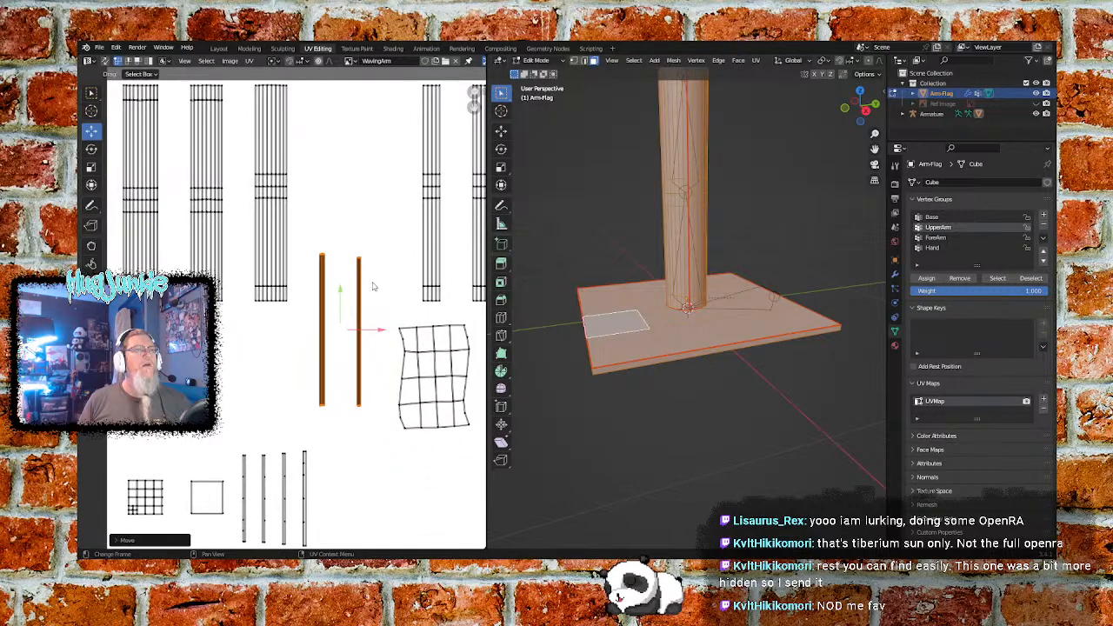
{"action": "key", "text": "g"}
{"action": "left_click", "coordinate": [342, 443]}
{"action": "middle_click_drag", "start_coordinate": [342, 443], "coordinate": [383, 354]}
{"action": "left_click_drag", "start_coordinate": [369, 381], "coordinate": [385, 379]}
{"action": "left_click", "coordinate": [412, 358]}
- Move the two slim gridded arm strips left together, next to the nearest wide gridded arm strip
{"action": "scroll", "coordinate": [338, 240], "scroll_direction": "up", "scroll_amount": 1}
{"action": "middle_click_drag", "start_coordinate": [336, 243], "coordinate": [321, 422]}
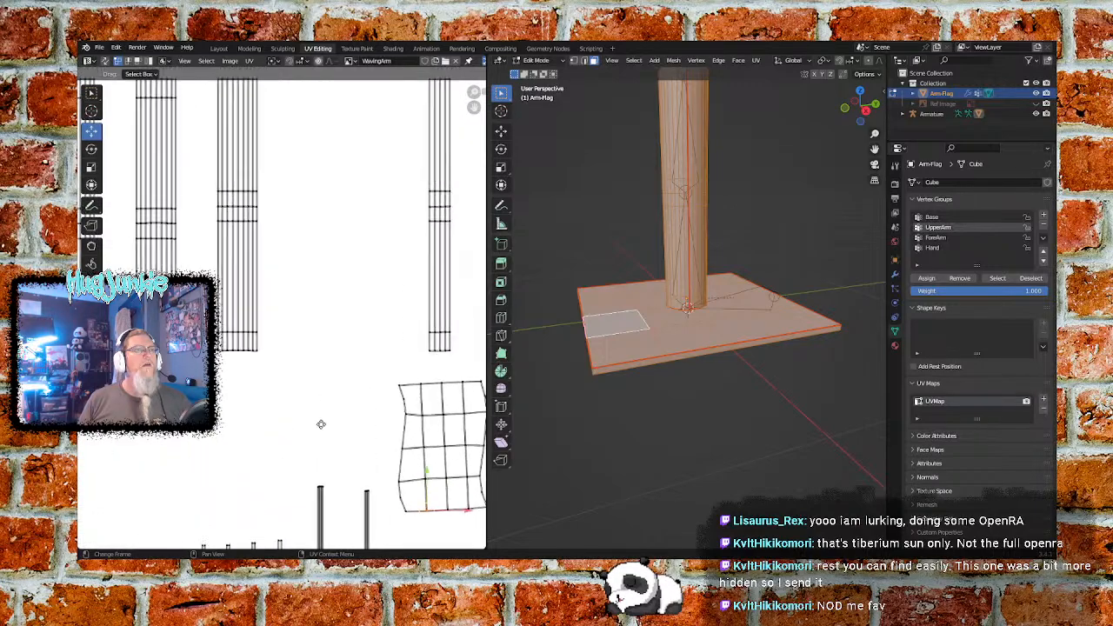
{"action": "scroll", "coordinate": [328, 397], "scroll_direction": "down", "scroll_amount": 2}
{"action": "middle_click_drag", "start_coordinate": [337, 291], "coordinate": [330, 324]}
{"action": "left_click_drag", "start_coordinate": [435, 200], "coordinate": [331, 390]}
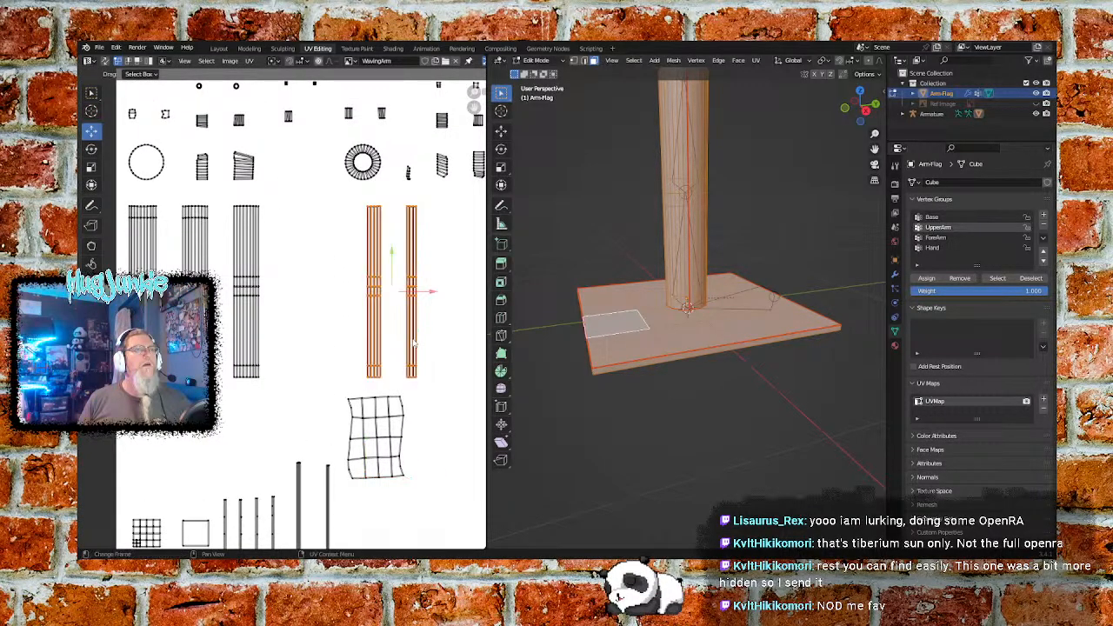
{"action": "left_click_drag", "start_coordinate": [433, 293], "coordinate": [343, 290]}
{"action": "left_click", "coordinate": [386, 278]}
- Close the gaps in the row of gridded arm strips by shifting the last three left, then the last four
{"action": "left_click_drag", "start_coordinate": [351, 198], "coordinate": [221, 381]}
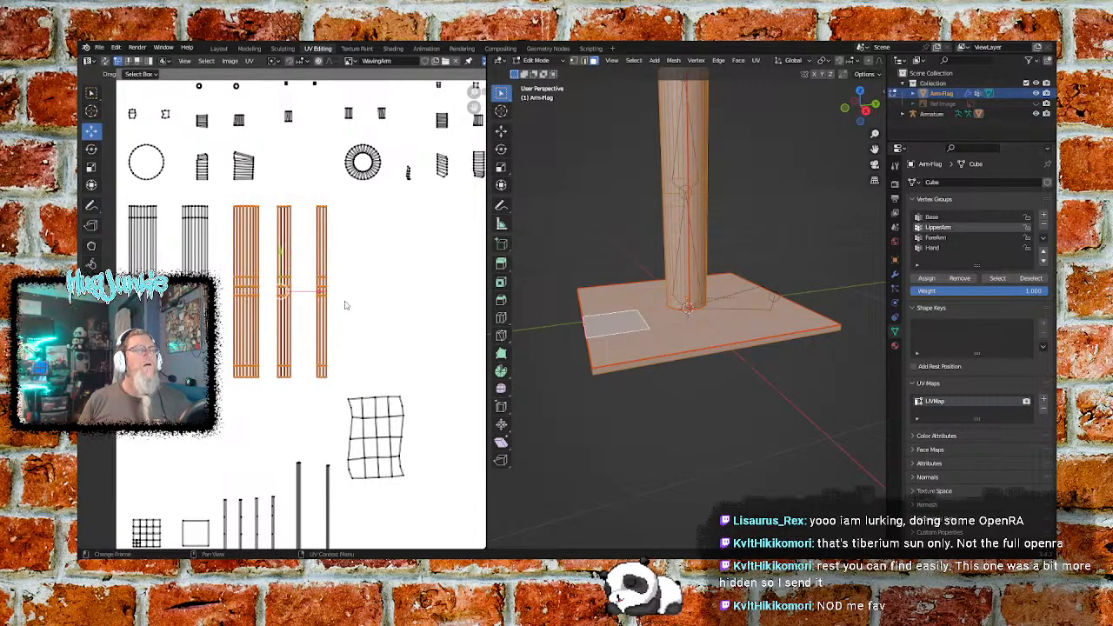
{"action": "left_click_drag", "start_coordinate": [315, 293], "coordinate": [304, 299]}
{"action": "left_click", "coordinate": [345, 209]}
{"action": "left_click_drag", "start_coordinate": [329, 202], "coordinate": [175, 381]}
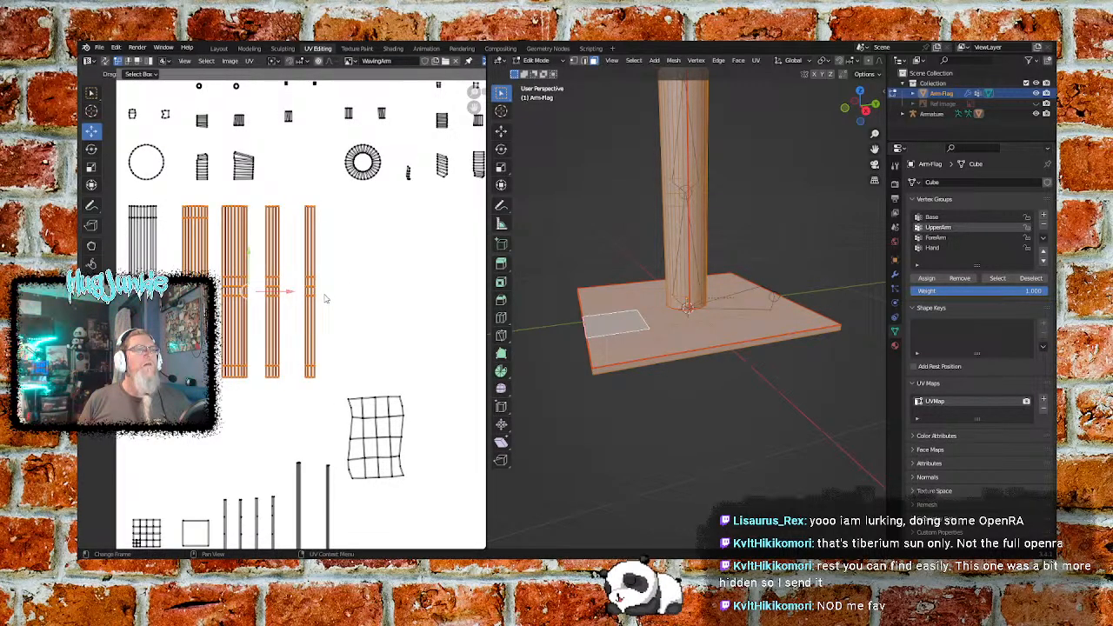
{"action": "left_click_drag", "start_coordinate": [292, 293], "coordinate": [281, 292]}
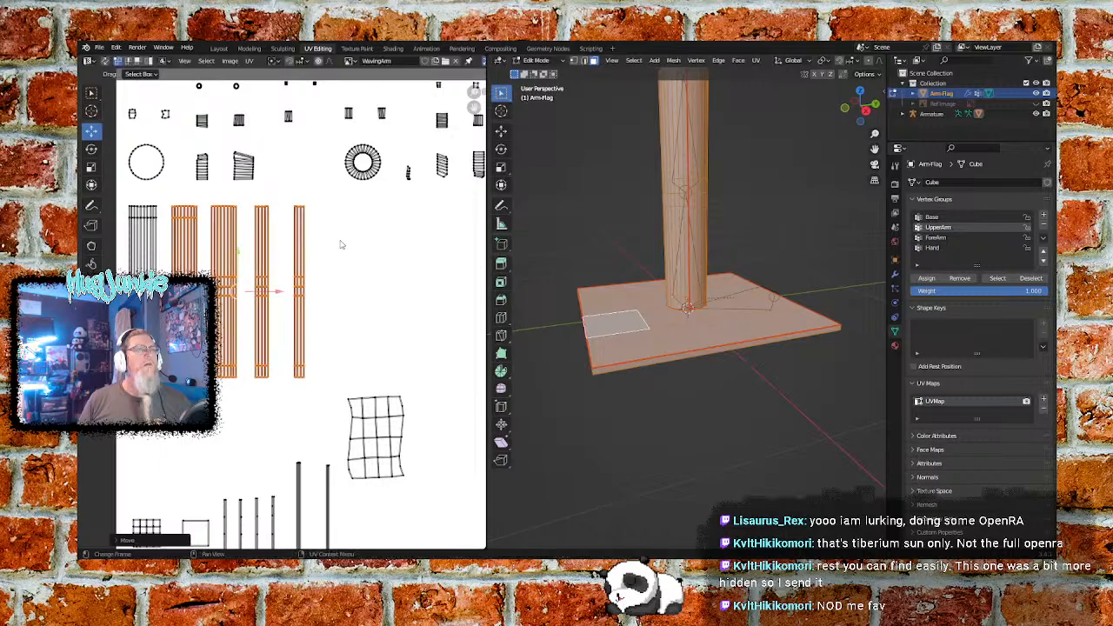
{"action": "left_click", "coordinate": [341, 244]}
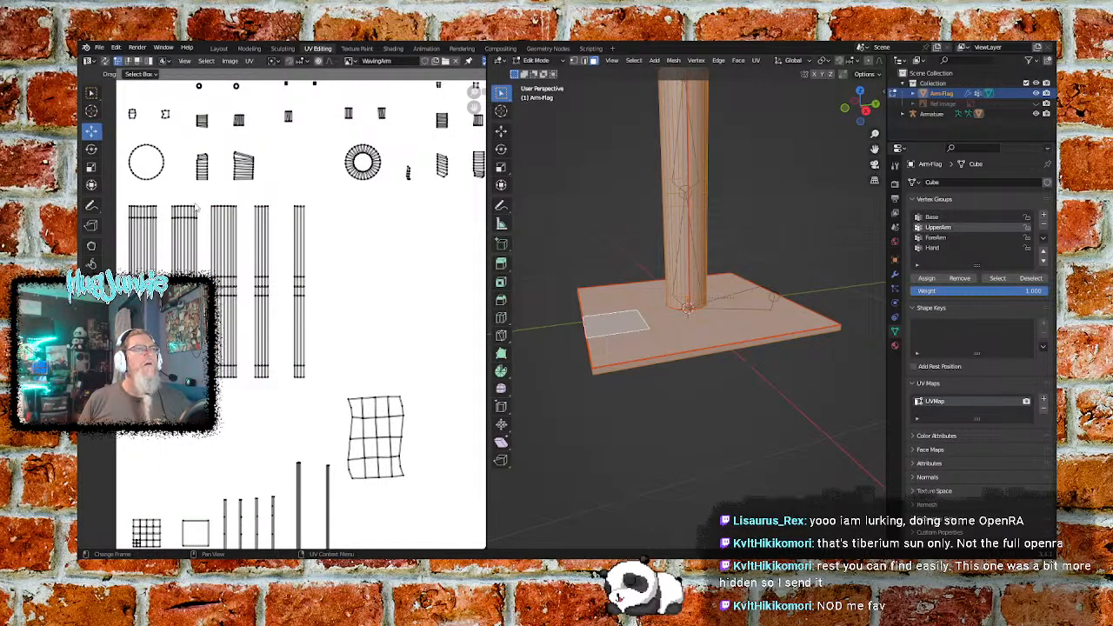
- Nudge the second gridded arm strip slightly left to even out the spacing in the row
{"action": "key", "text": "b"}
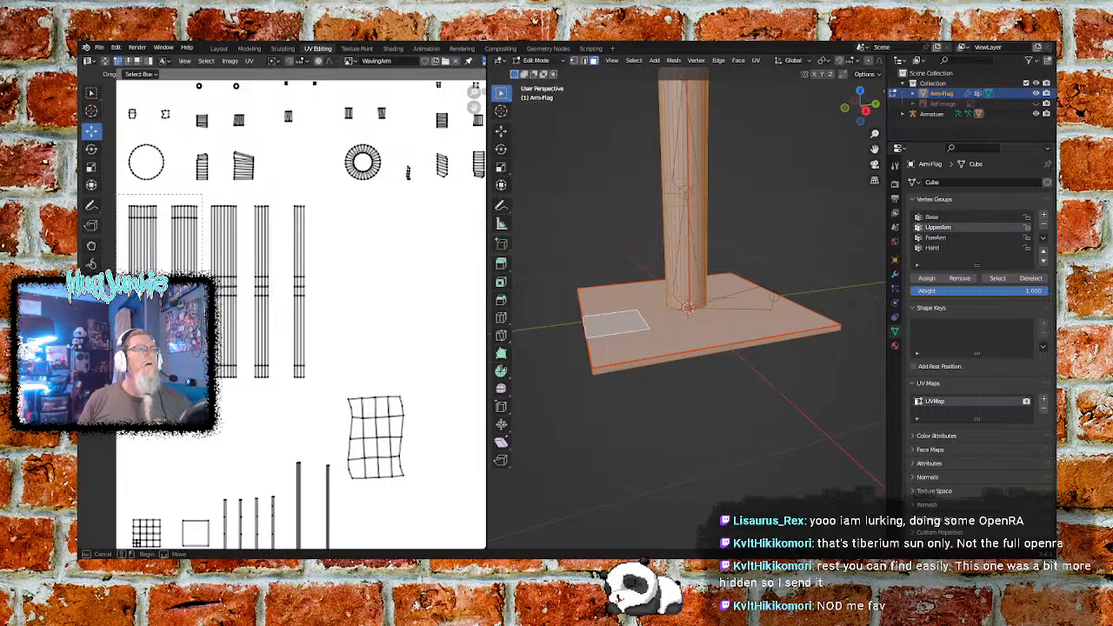
{"action": "left_click_drag", "start_coordinate": [118, 196], "coordinate": [205, 261]}
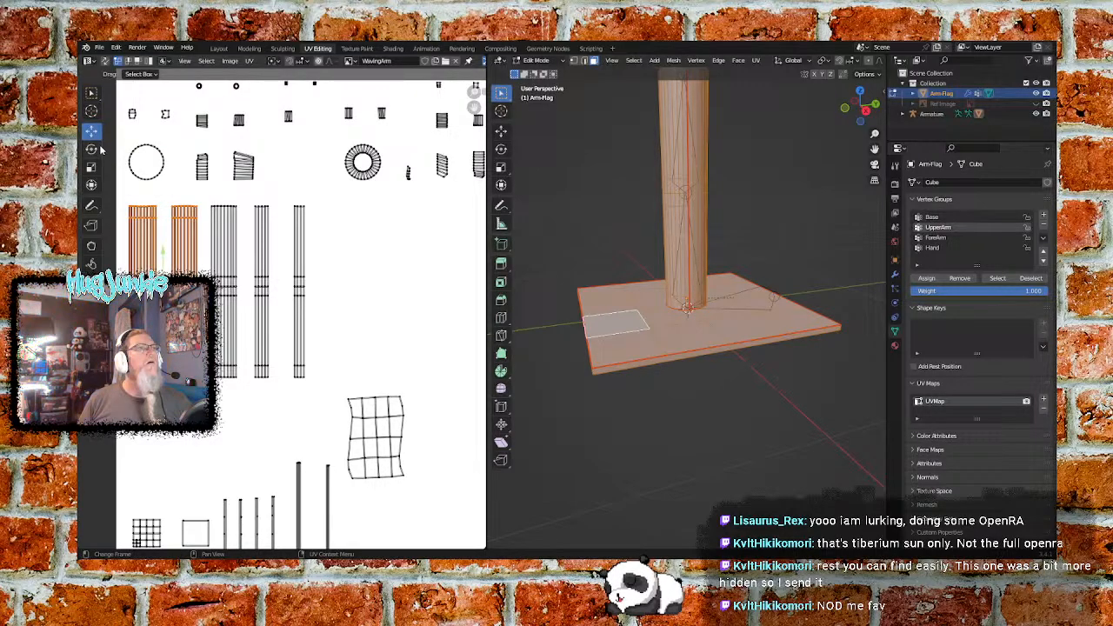
{"action": "left_click", "coordinate": [91, 149]}
{"action": "left_click_drag", "start_coordinate": [147, 250], "coordinate": [170, 336]}
{"action": "left_click", "coordinate": [244, 316]}
{"action": "left_click", "coordinate": [89, 137]}
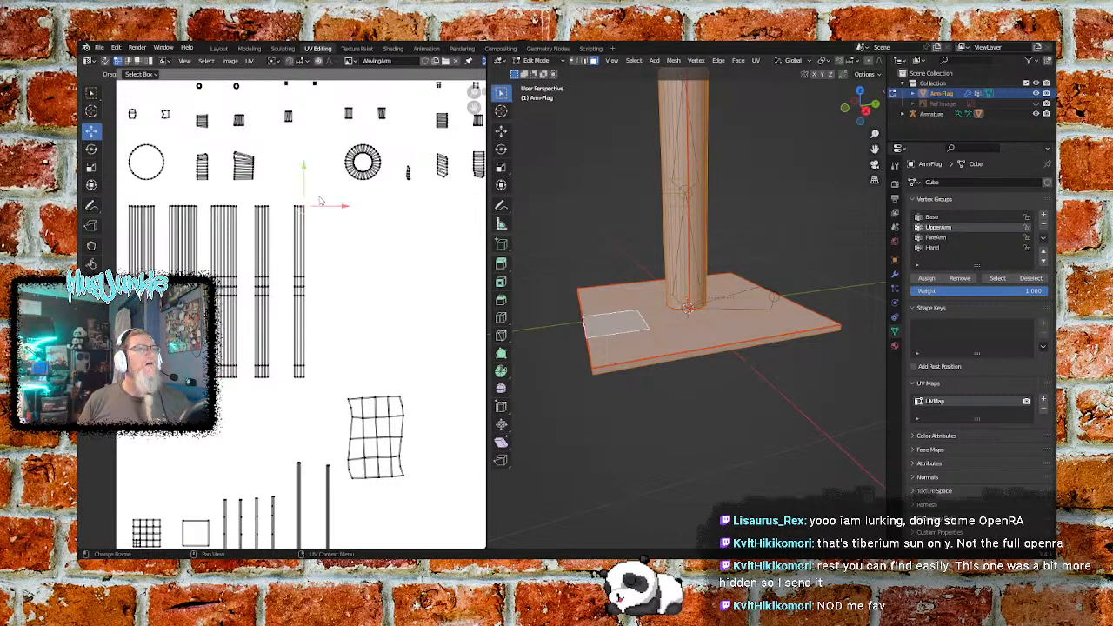
- Scale all five gridded arm strips down together to about 0.31 of their size
{"action": "left_click_drag", "start_coordinate": [319, 204], "coordinate": [122, 383]}
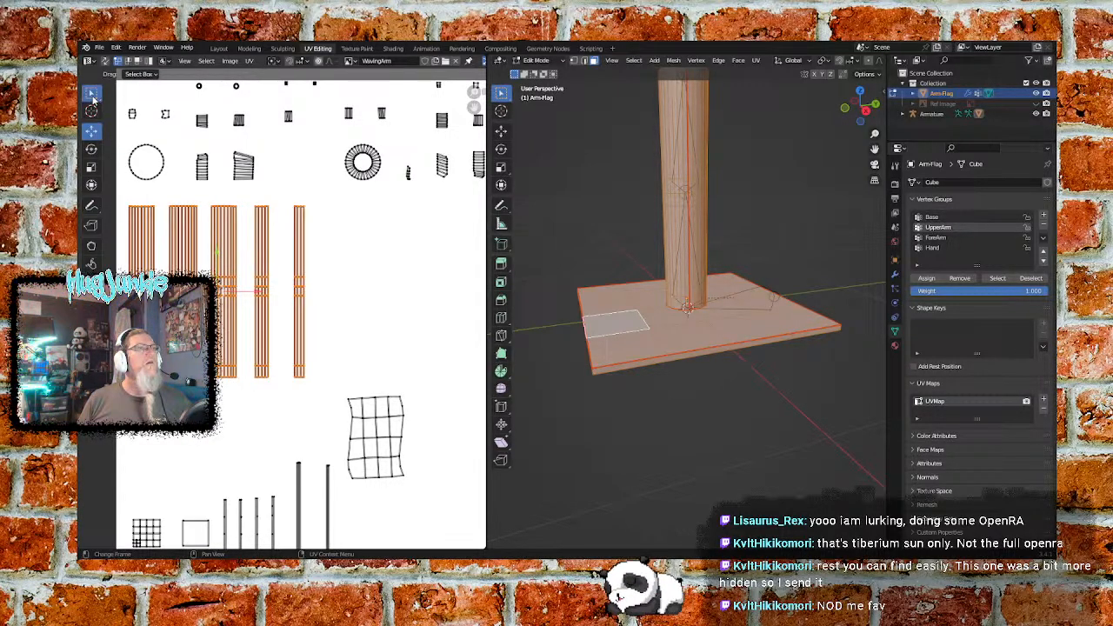
{"action": "key", "text": "s"}
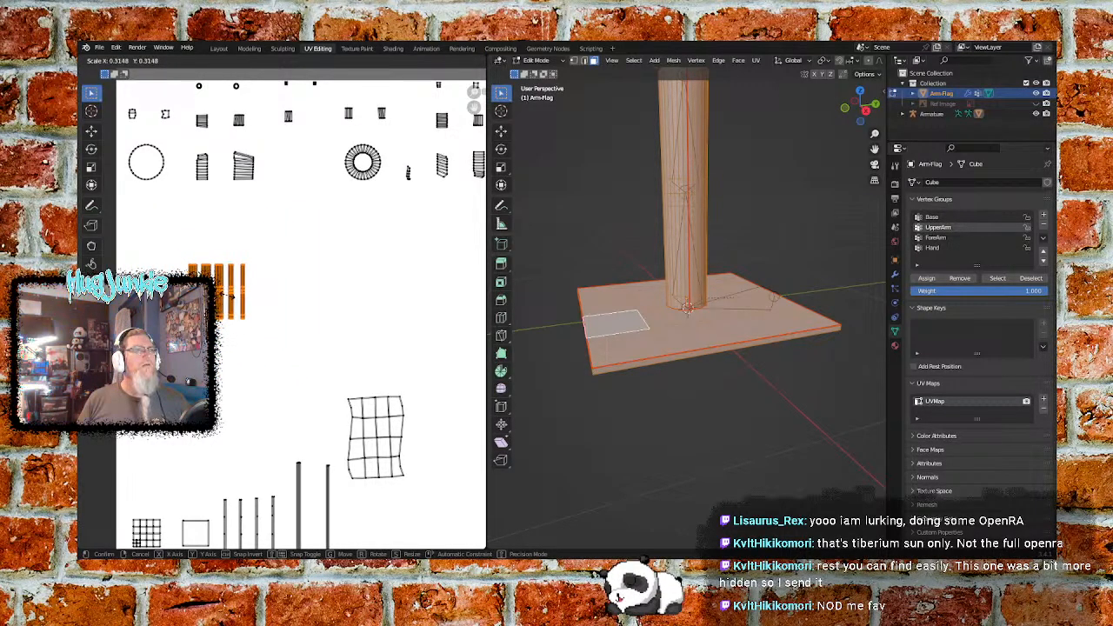
{"action": "left_click", "coordinate": [230, 296]}
{"action": "left_click", "coordinate": [278, 252]}
- Move the five shrunken arm strips down and left, directly above the base plate's square islands
{"action": "left_click_drag", "start_coordinate": [258, 242], "coordinate": [244, 276]}
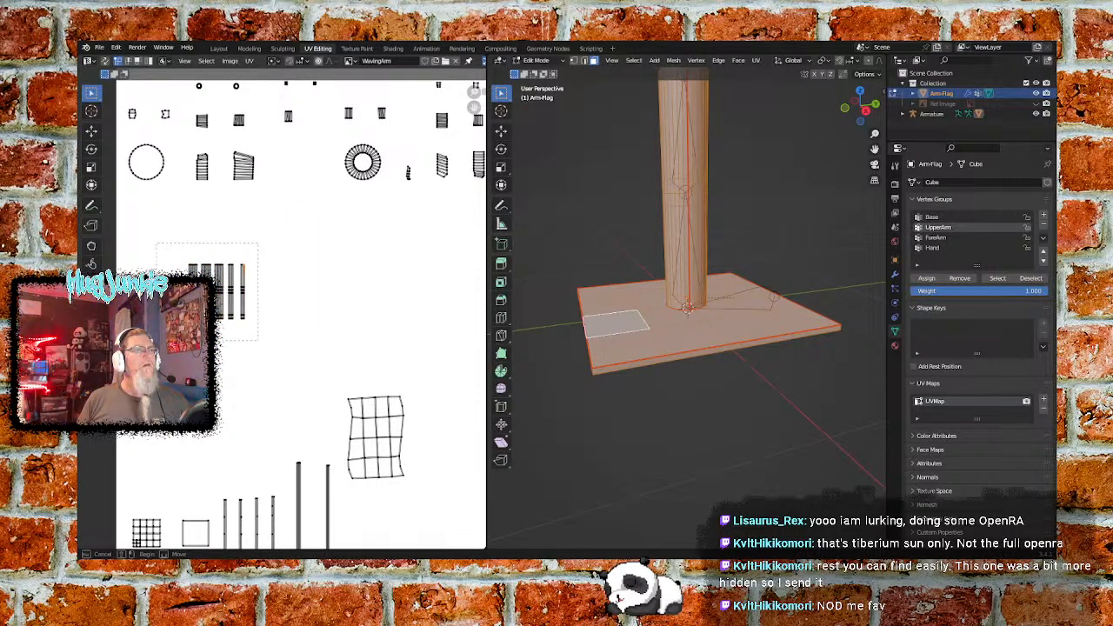
{"action": "left_click_drag", "start_coordinate": [156, 340], "coordinate": [157, 339]}
{"action": "left_click", "coordinate": [91, 131]}
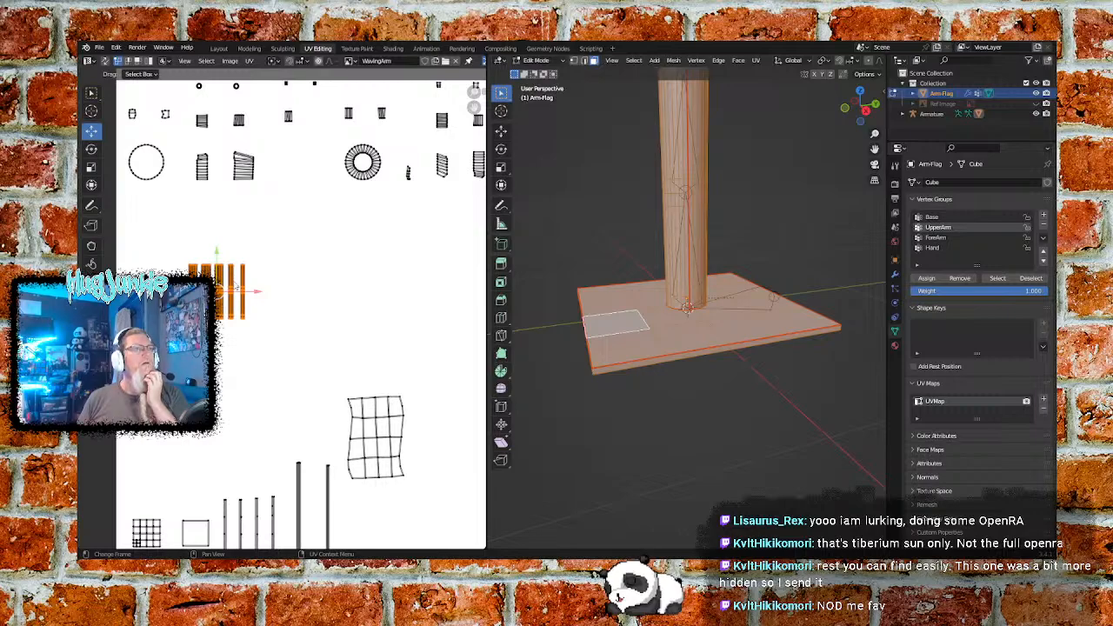
{"action": "left_click_drag", "start_coordinate": [216, 252], "coordinate": [201, 426]}
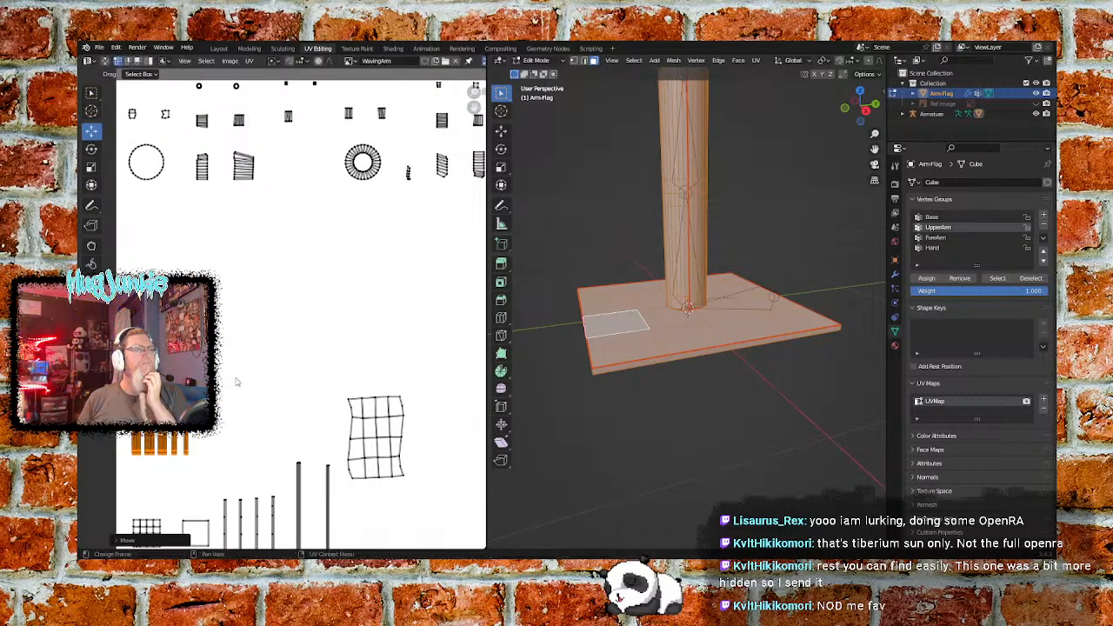
{"action": "left_click", "coordinate": [256, 342]}
- Move the base plate's undivided square island upward to free the space beneath it
{"action": "middle_click_drag", "start_coordinate": [313, 339], "coordinate": [294, 232]}
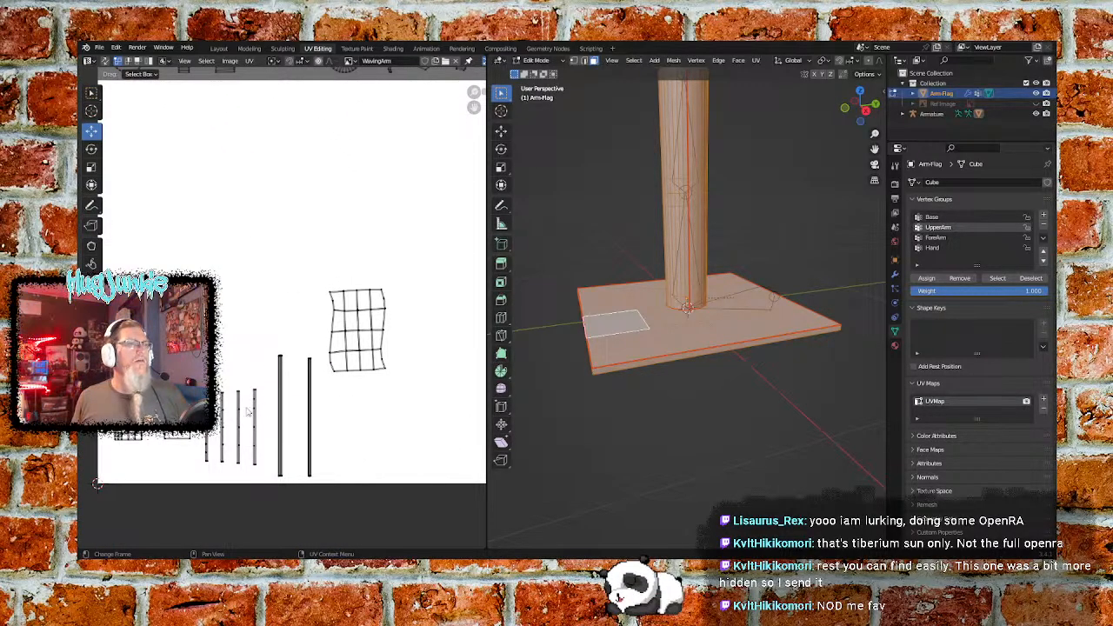
{"action": "key", "text": "b"}
{"action": "left_click_drag", "start_coordinate": [199, 449], "coordinate": [198, 449]}
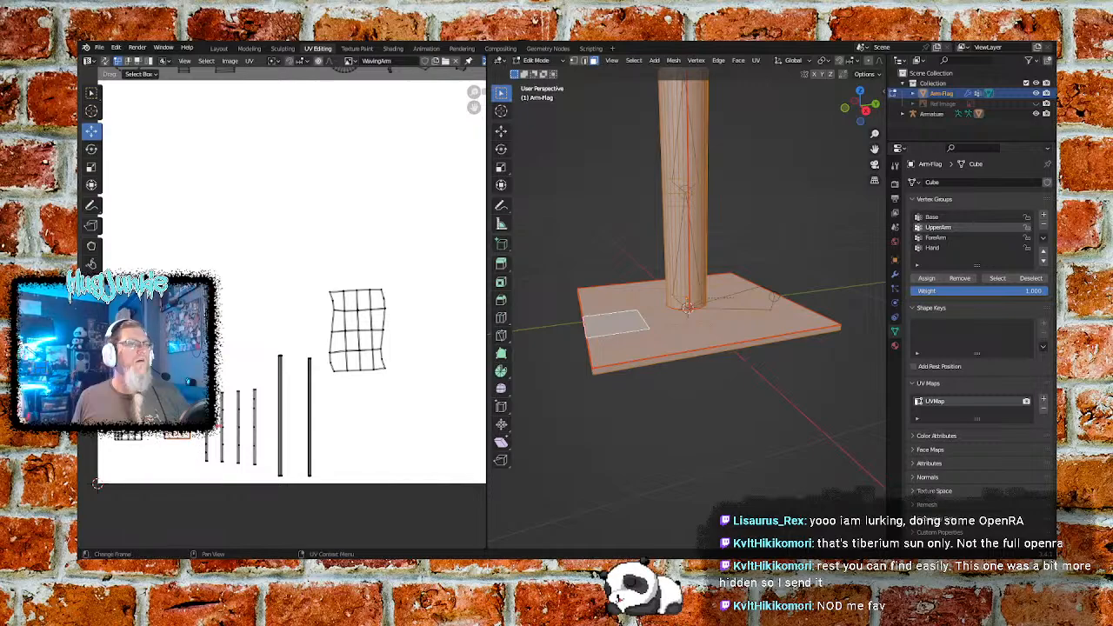
{"action": "key", "text": "g"}
{"action": "key", "text": "Return"}
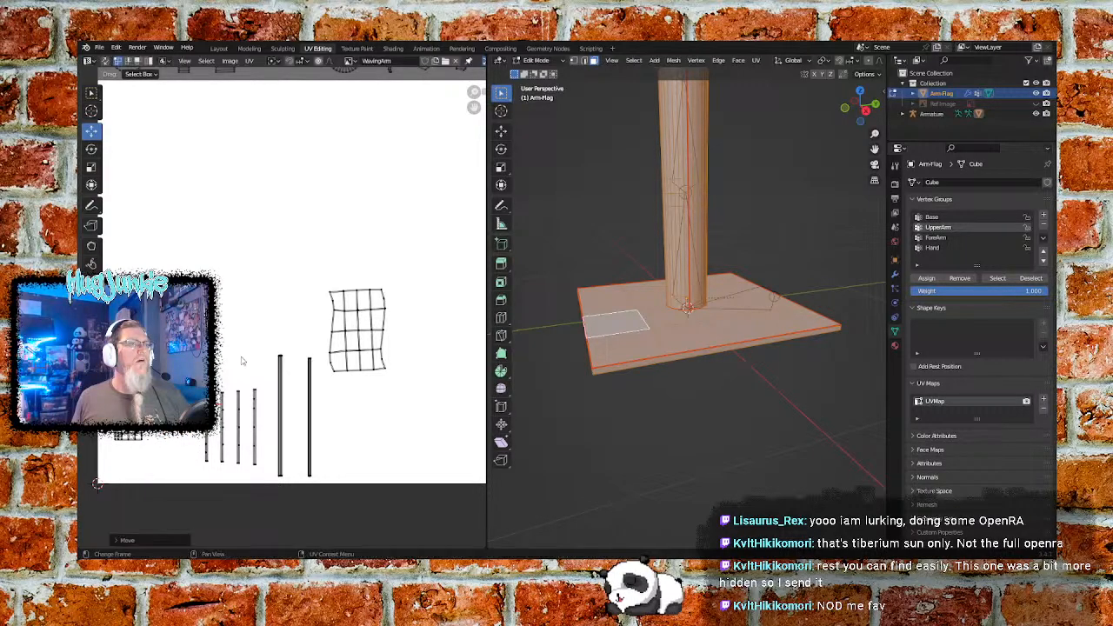
- Move the small gridded square about 0.09 to the right, directly beneath the undivided square
{"action": "key", "text": "b"}
{"action": "left_click_drag", "start_coordinate": [110, 457], "coordinate": [152, 422]}
{"action": "key", "text": "g"}
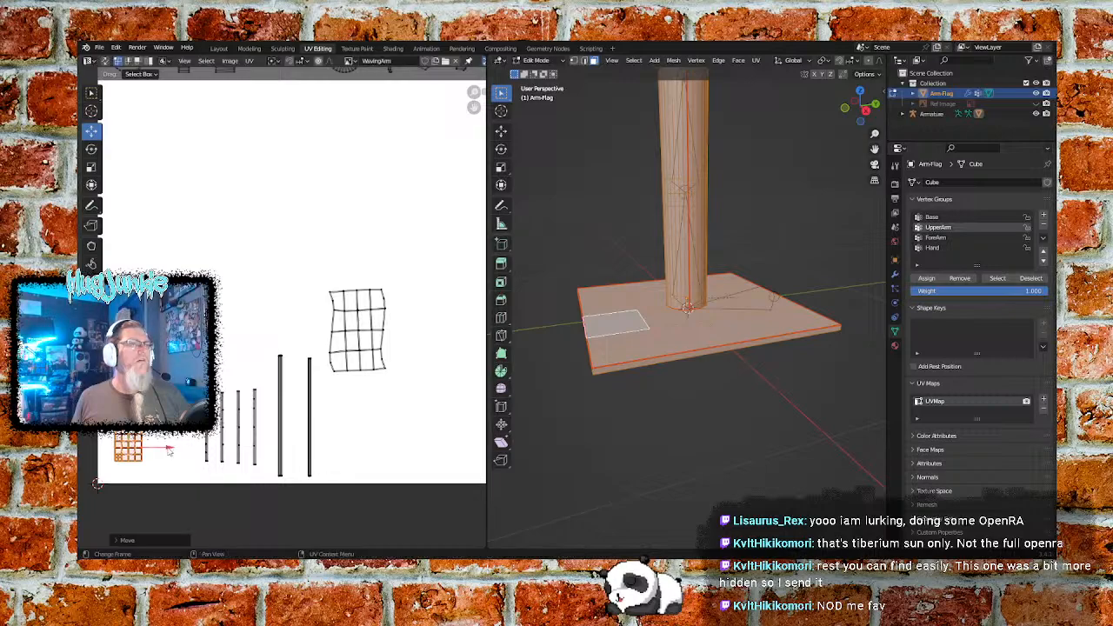
{"action": "left_click", "coordinate": [218, 449]}
{"action": "left_click", "coordinate": [242, 359]}
- Move the stacked squares and the four thin strips left together, toward the image's left edge
{"action": "left_click_drag", "start_coordinate": [262, 385], "coordinate": [218, 439]}
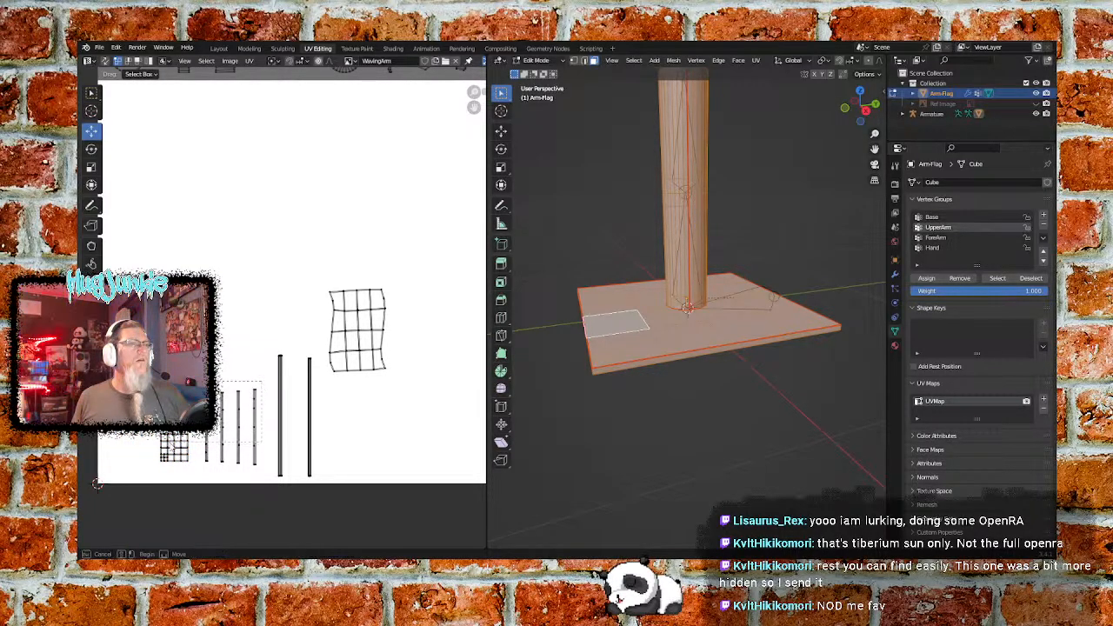
{"action": "left_click_drag", "start_coordinate": [149, 470], "coordinate": [152, 477]}
{"action": "left_click_drag", "start_coordinate": [249, 428], "coordinate": [202, 427]}
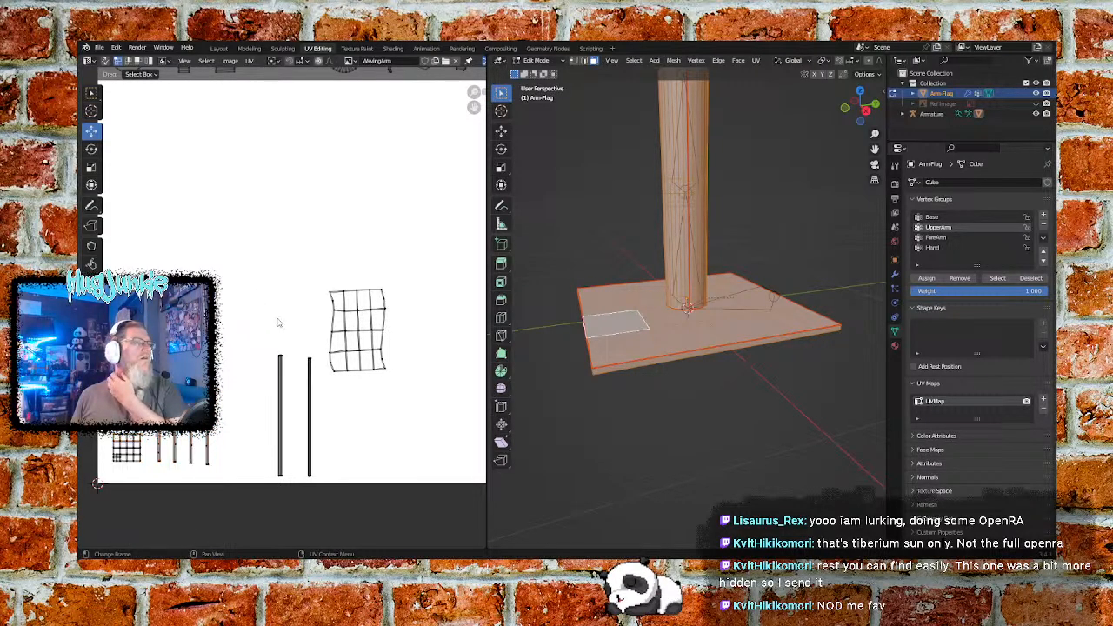
- Move the flag's wavy gridded island up and about 0.40 left, above the five shrunken arm strips
{"action": "scroll", "coordinate": [310, 324], "scroll_direction": "down", "scroll_amount": 3}
{"action": "scroll", "coordinate": [376, 303], "scroll_direction": "up", "scroll_amount": 2}
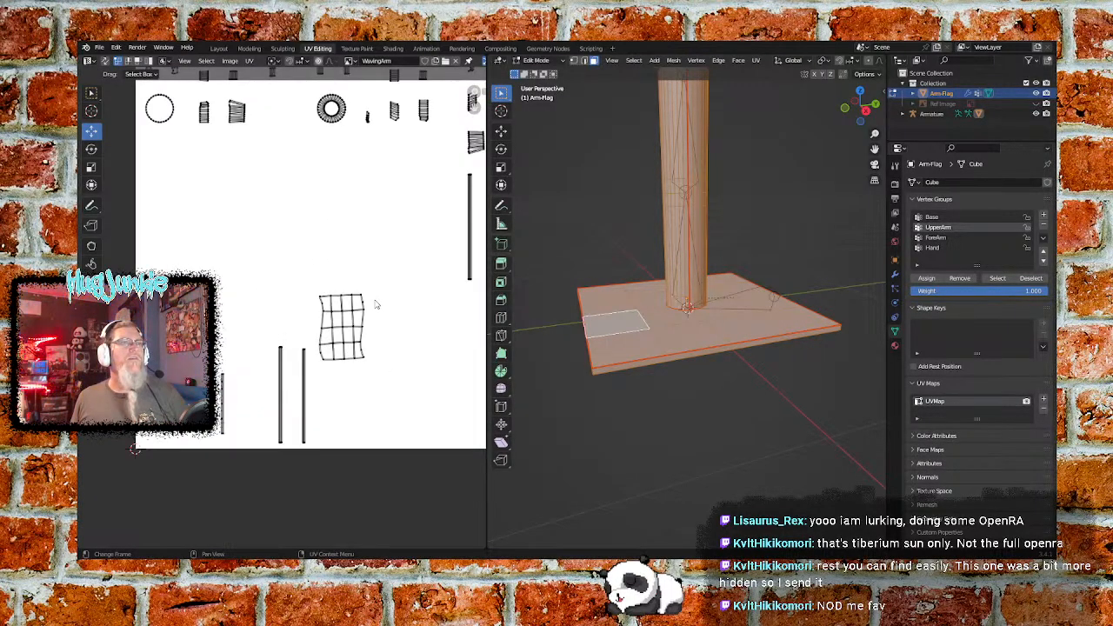
{"action": "left_click_drag", "start_coordinate": [362, 282], "coordinate": [306, 365]}
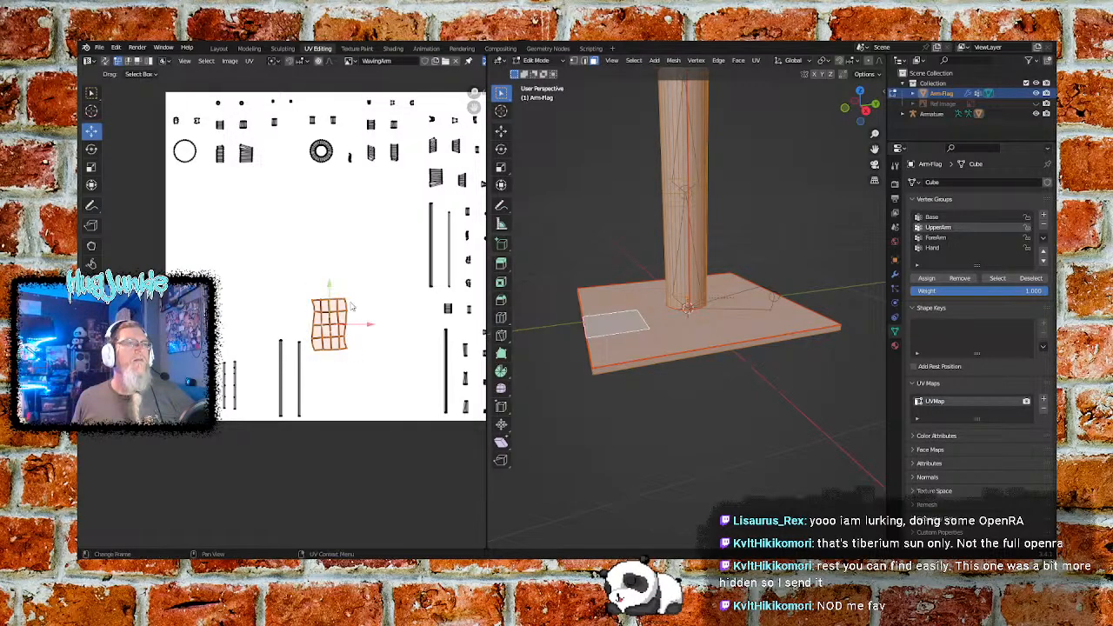
{"action": "key", "text": "g"}
{"action": "left_click", "coordinate": [348, 239]}
{"action": "key", "text": "g"}
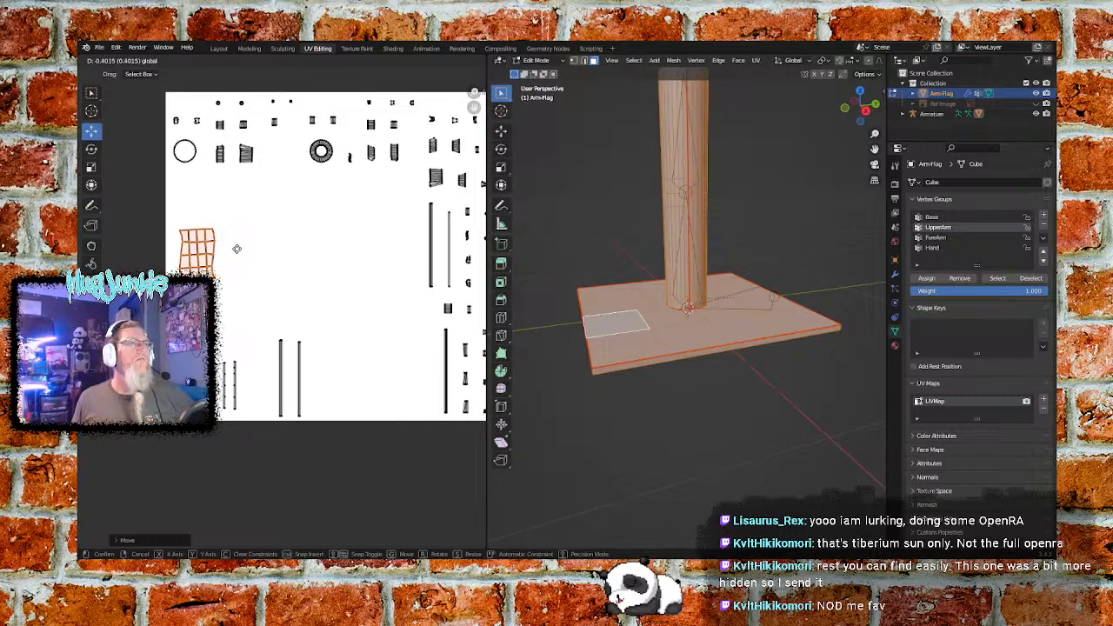
{"action": "left_click", "coordinate": [236, 246]}
{"action": "left_click", "coordinate": [366, 276]}
- Move the upper pair of long narrow strips from the image's right side down beside the two narrow strips along the lower edge
{"action": "middle_click_drag", "start_coordinate": [355, 348], "coordinate": [288, 381]}
{"action": "scroll", "coordinate": [308, 378], "scroll_direction": "up", "scroll_amount": 1}
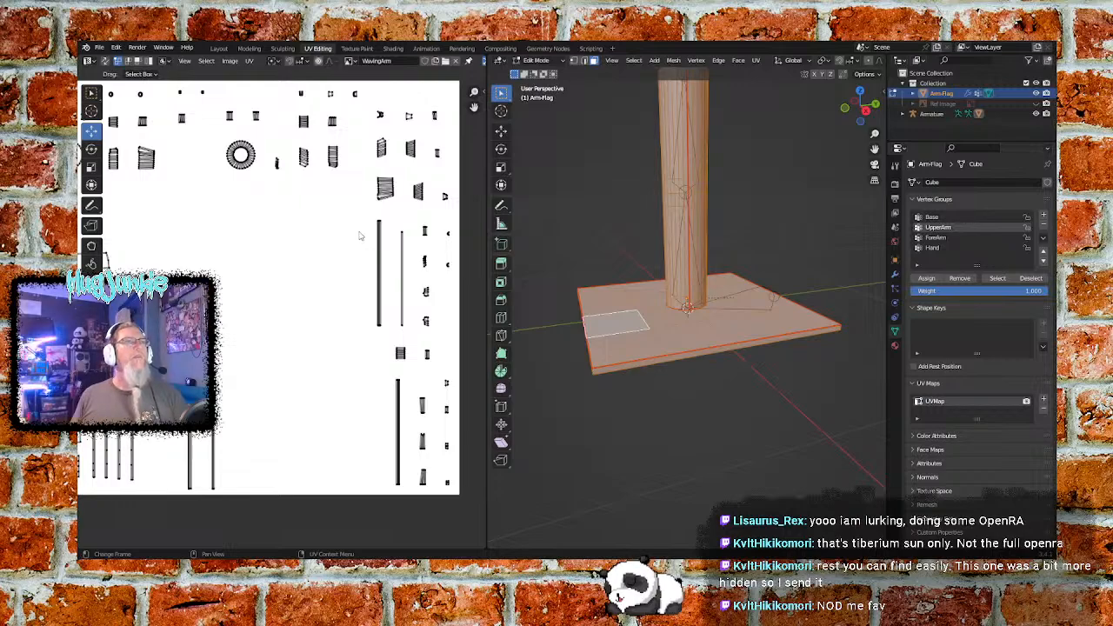
{"action": "scroll", "coordinate": [316, 312], "scroll_direction": "down", "scroll_amount": 1}
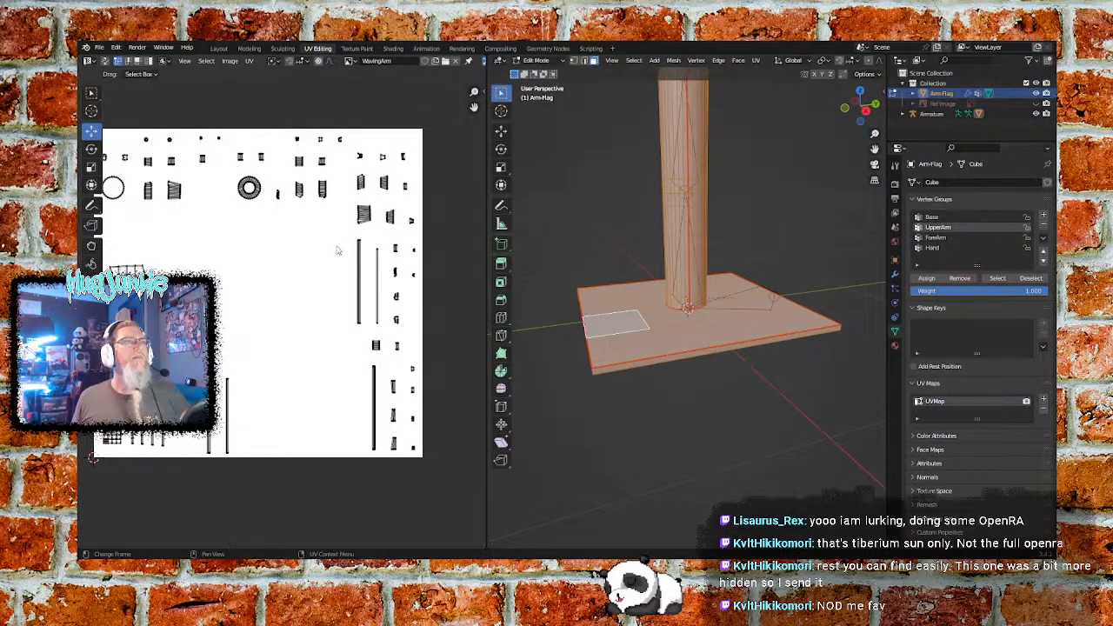
{"action": "left_click_drag", "start_coordinate": [348, 236], "coordinate": [388, 332]}
{"action": "left_click_drag", "start_coordinate": [369, 243], "coordinate": [317, 246]}
{"action": "left_click_drag", "start_coordinate": [395, 287], "coordinate": [288, 286]}
{"action": "left_click_drag", "start_coordinate": [260, 247], "coordinate": [238, 372]}
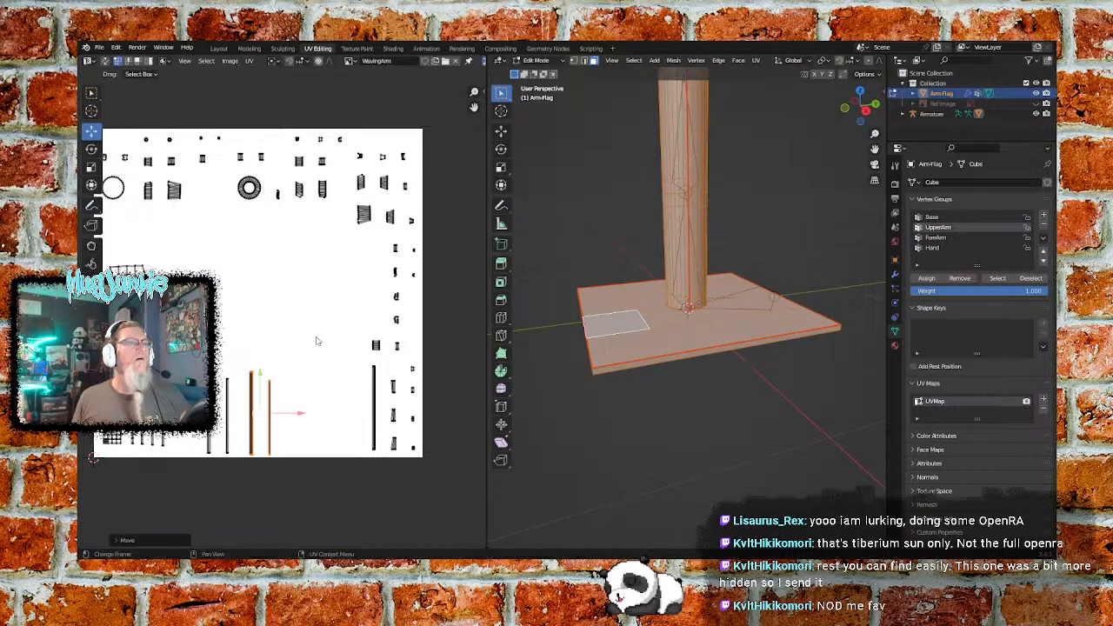
- Move the remaining long narrow strip at the image's lower right left, to the end of the row of narrow strips
{"action": "left_click", "coordinate": [365, 371]}
{"action": "left_click_drag", "start_coordinate": [358, 365], "coordinate": [382, 455]}
{"action": "left_click_drag", "start_coordinate": [415, 415], "coordinate": [328, 415]}
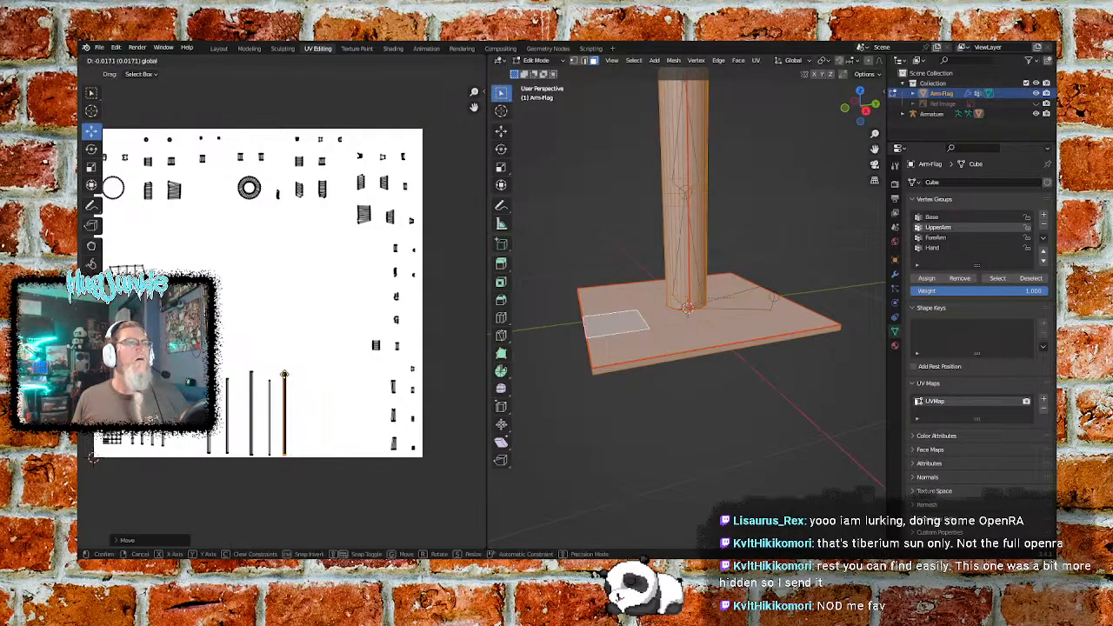
{"action": "left_click", "coordinate": [343, 340]}
{"action": "left_click", "coordinate": [297, 263]}
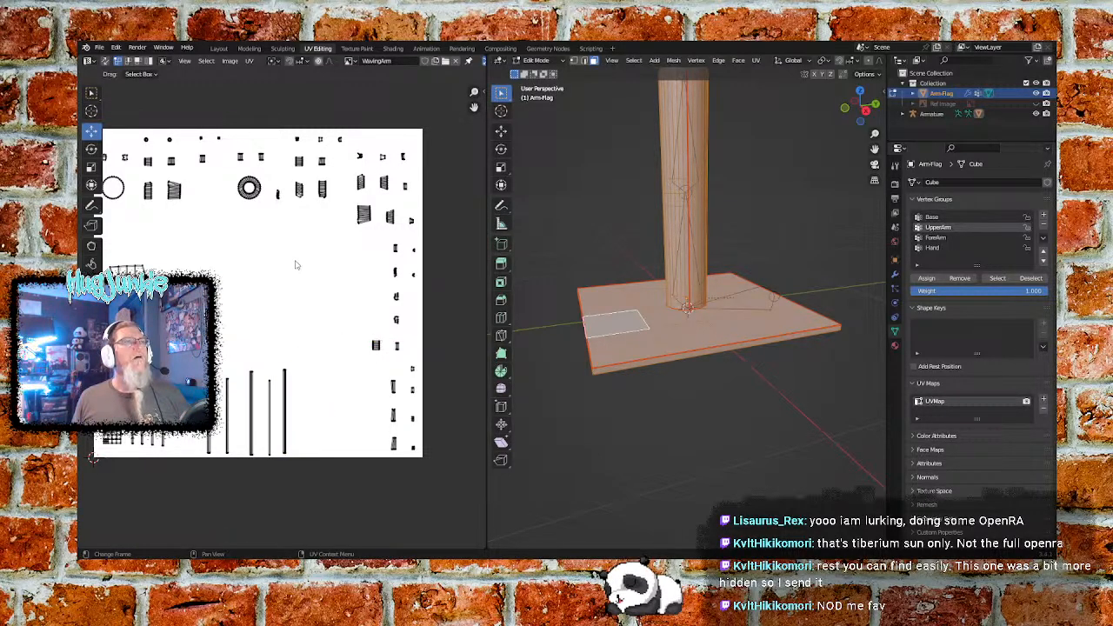
- Check the rearranged island layout and switch to the Texture Paint workspace
{"action": "middle_click_drag", "start_coordinate": [169, 229], "coordinate": [355, 325]}
{"action": "scroll", "coordinate": [309, 290], "scroll_direction": "up", "scroll_amount": 4}
{"action": "scroll", "coordinate": [352, 278], "scroll_direction": "down", "scroll_amount": 3}
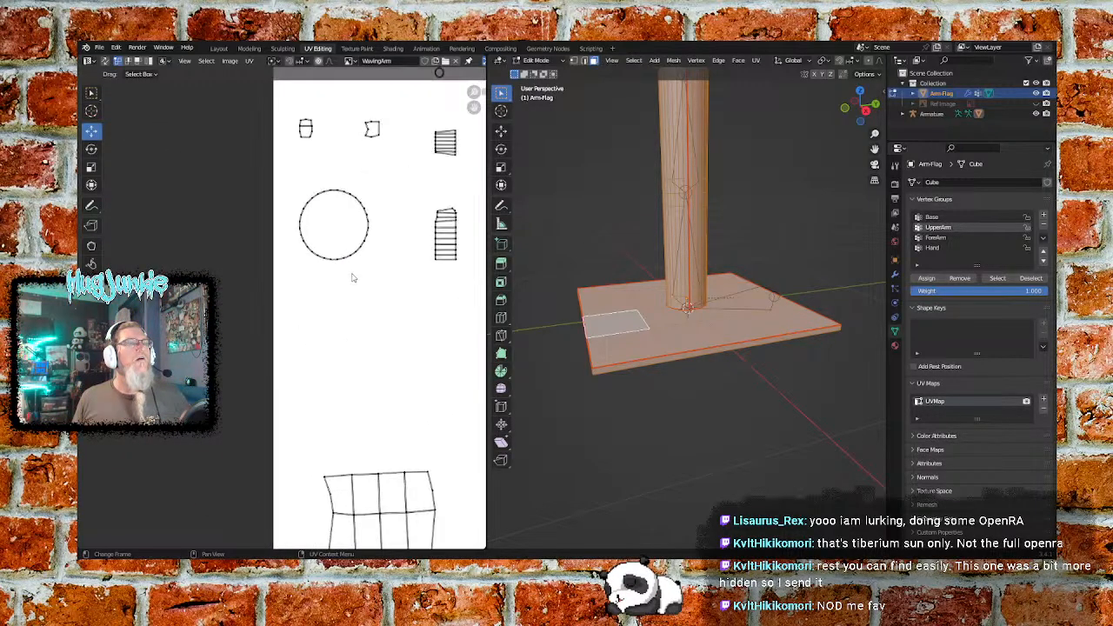
{"action": "scroll", "coordinate": [412, 336], "scroll_direction": "down", "scroll_amount": 3}
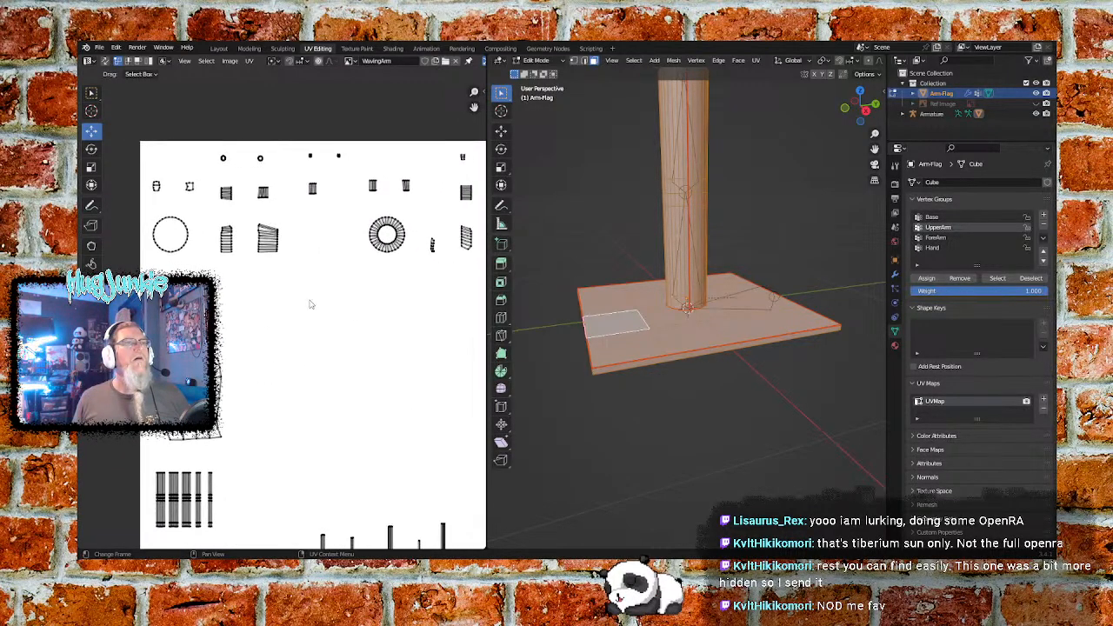
{"action": "scroll", "coordinate": [356, 336], "scroll_direction": "down", "scroll_amount": 1}
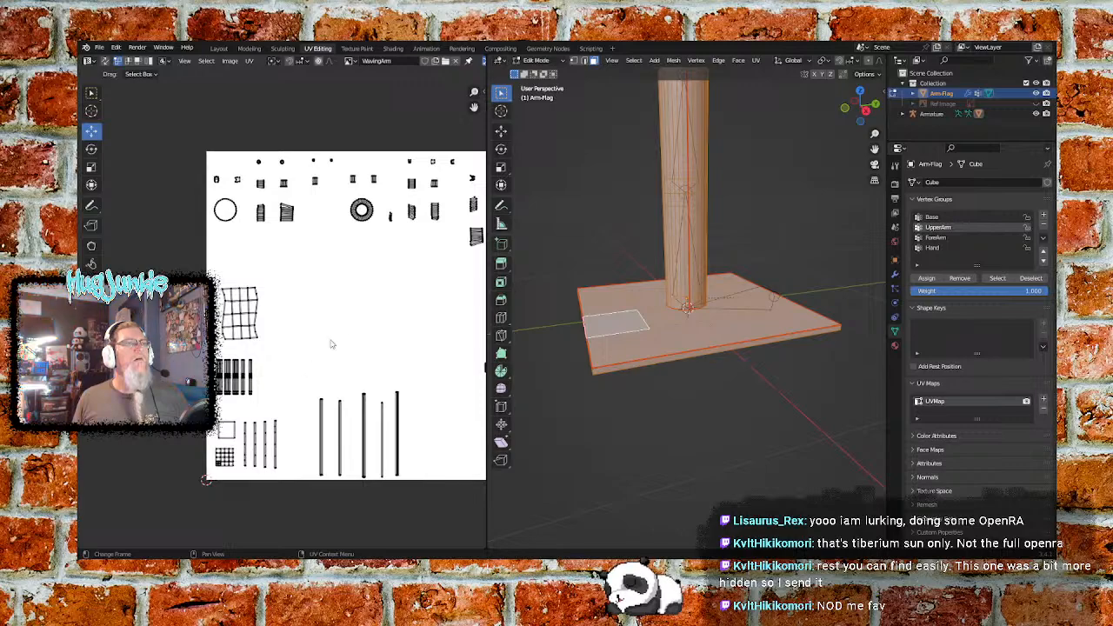
{"action": "left_click", "coordinate": [356, 49]}
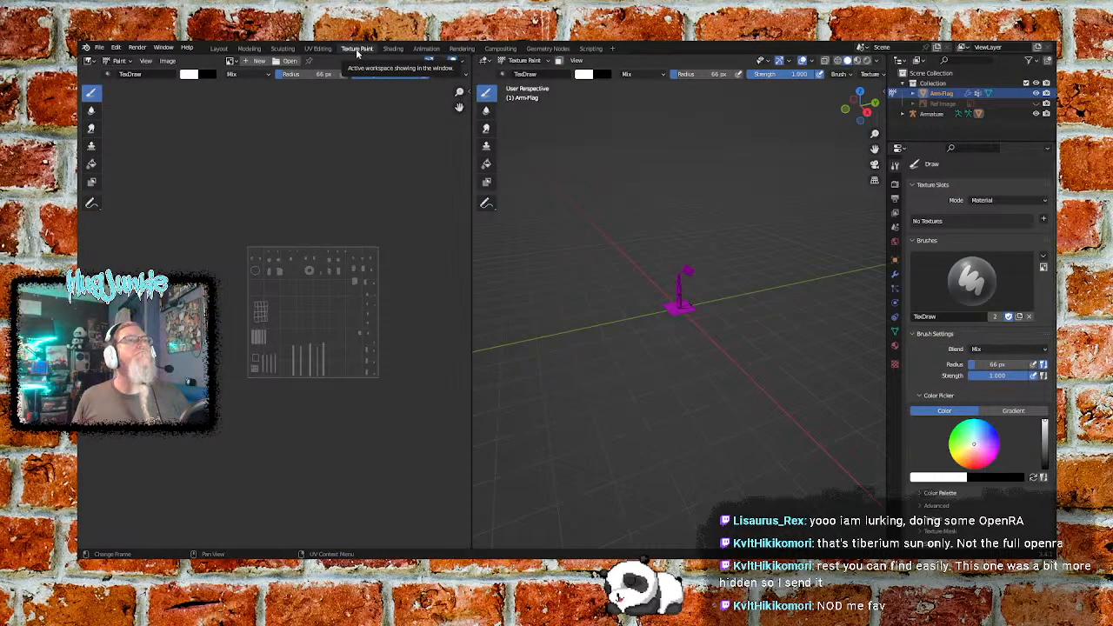
- Shrink the brush radius to 18 px and darken the paint colour to dark grey for the narrow strips
{"action": "scroll", "coordinate": [348, 309], "scroll_direction": "up", "scroll_amount": 3}
{"action": "middle_click_drag", "start_coordinate": [347, 309], "coordinate": [275, 296]}
{"action": "scroll", "coordinate": [276, 298], "scroll_direction": "up", "scroll_amount": 1}
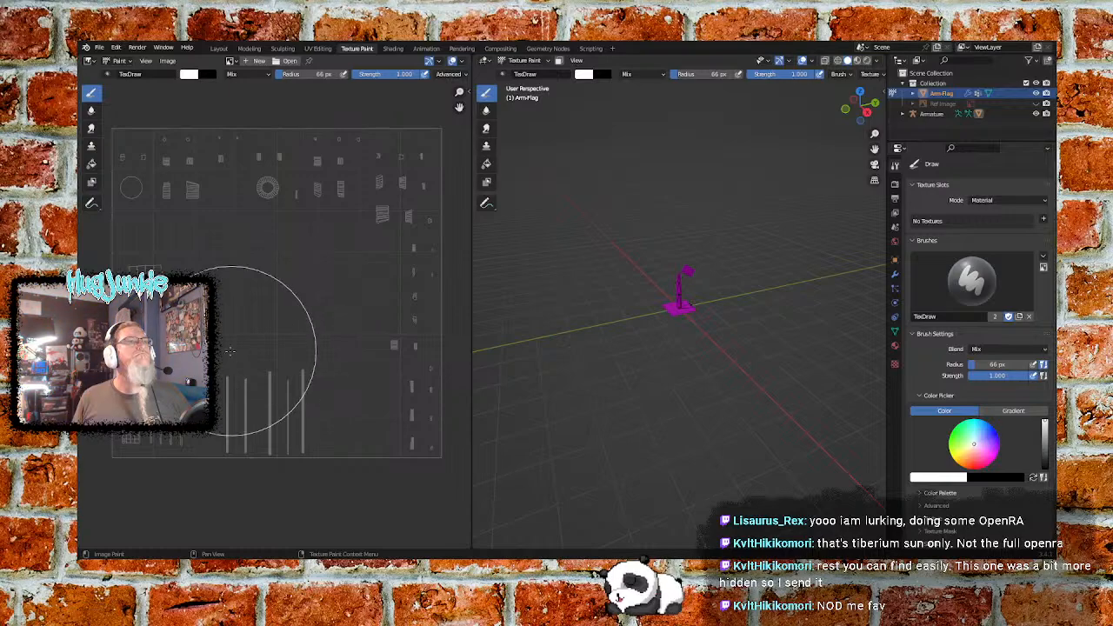
{"action": "middle_click_drag", "start_coordinate": [210, 378], "coordinate": [266, 329]}
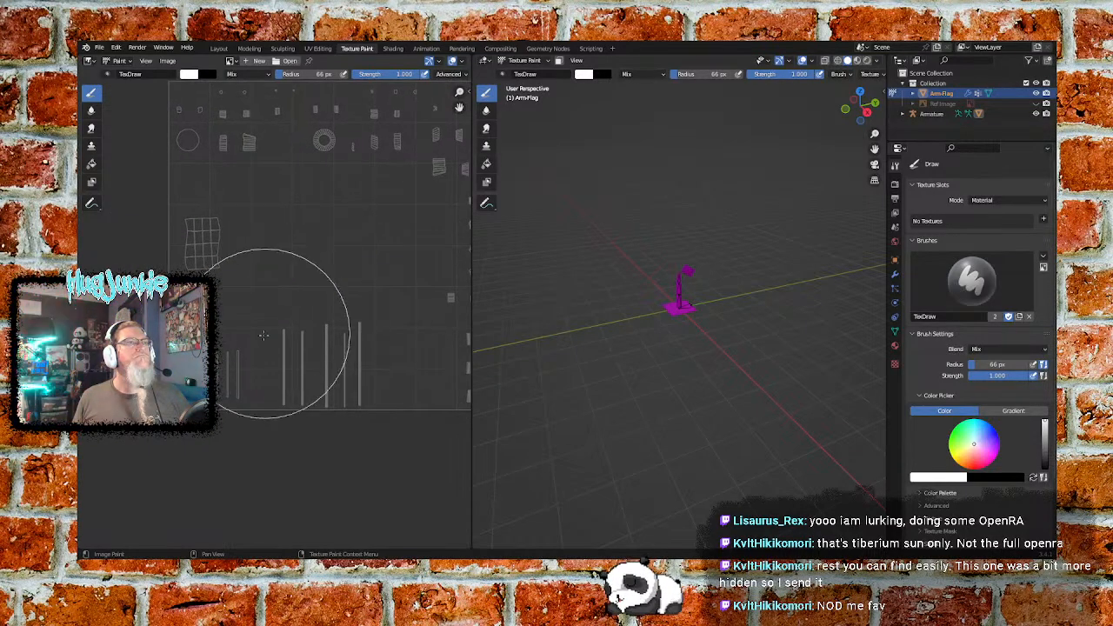
{"action": "scroll", "coordinate": [196, 382], "scroll_direction": "up", "scroll_amount": 3}
{"action": "middle_click_drag", "start_coordinate": [191, 398], "coordinate": [296, 319]}
{"action": "scroll", "coordinate": [261, 354], "scroll_direction": "up", "scroll_amount": 2}
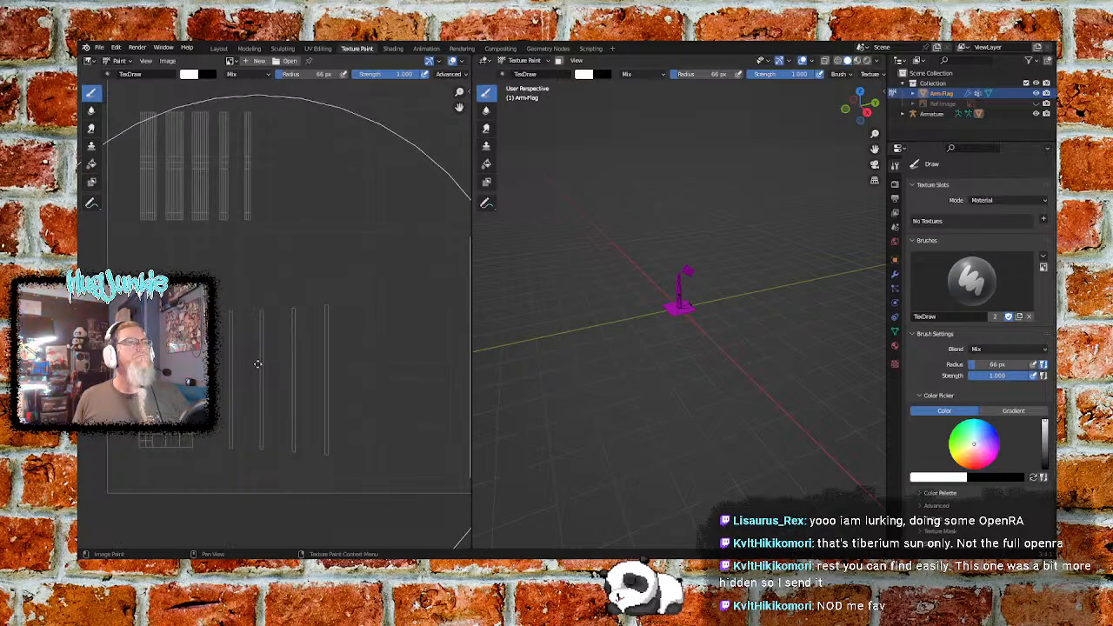
{"action": "middle_click_drag", "start_coordinate": [257, 365], "coordinate": [278, 330]}
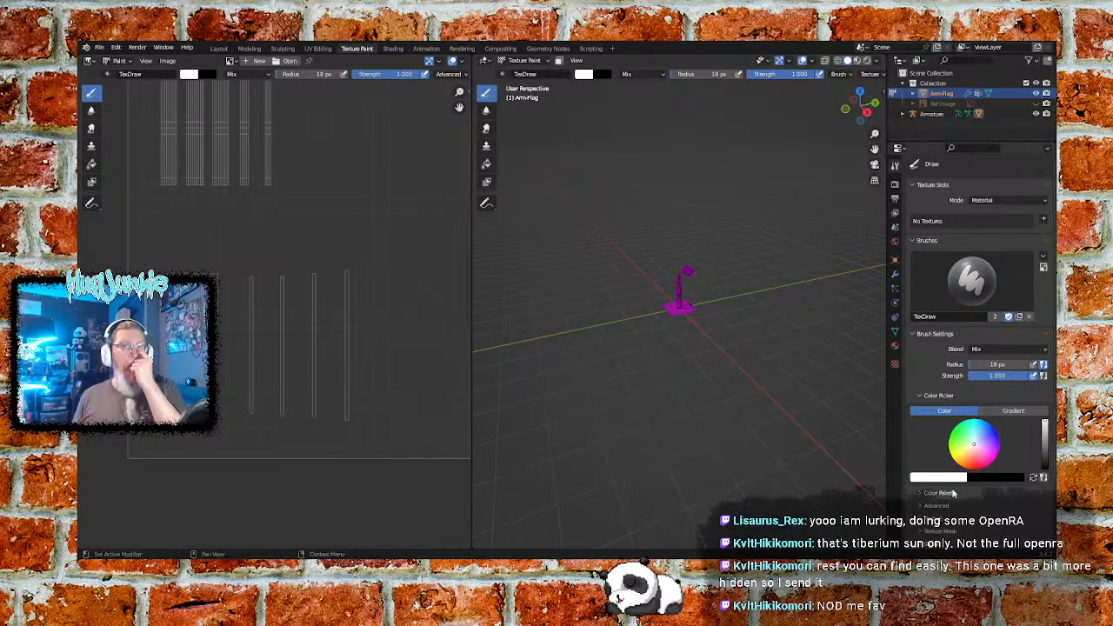
{"action": "left_click_drag", "start_coordinate": [1044, 427], "coordinate": [1044, 450]}
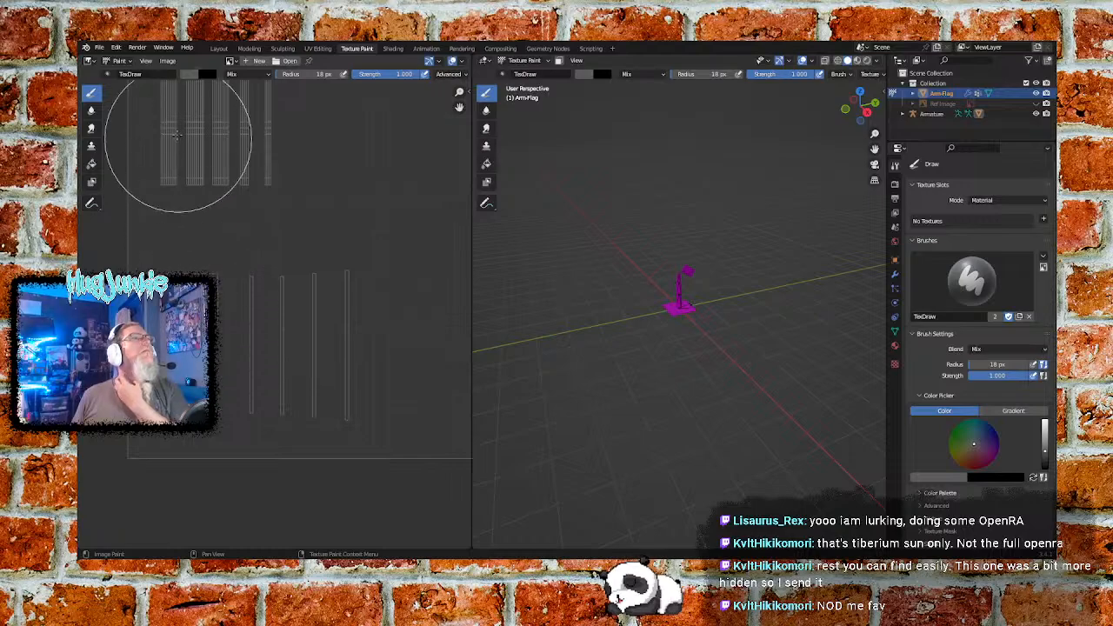
{"action": "left_click", "coordinate": [189, 73]}
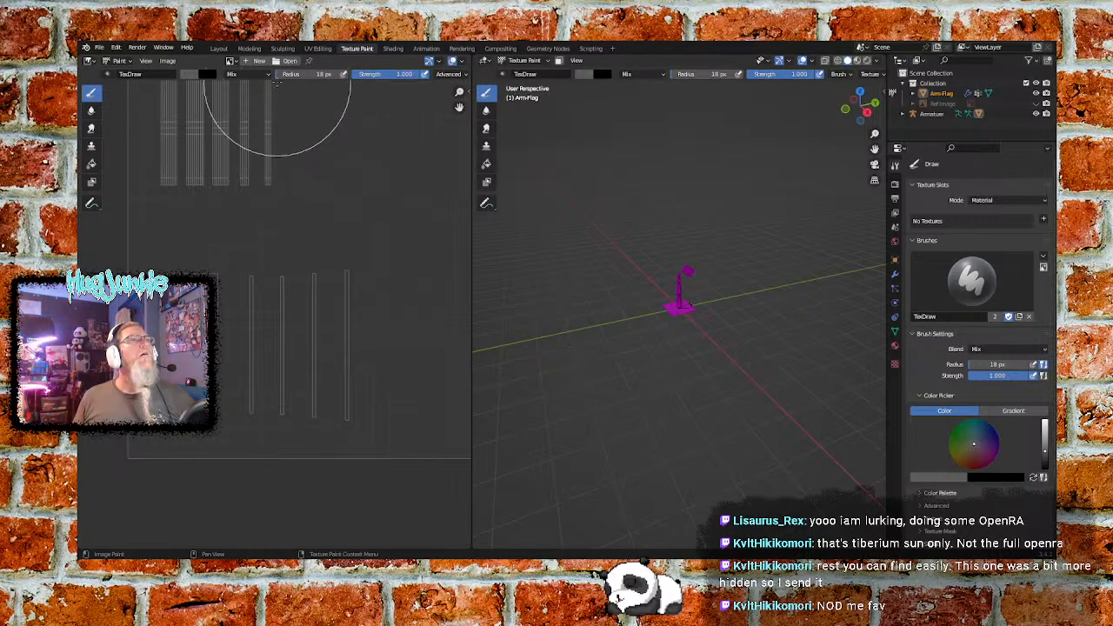
{"action": "left_click", "coordinate": [261, 74]}
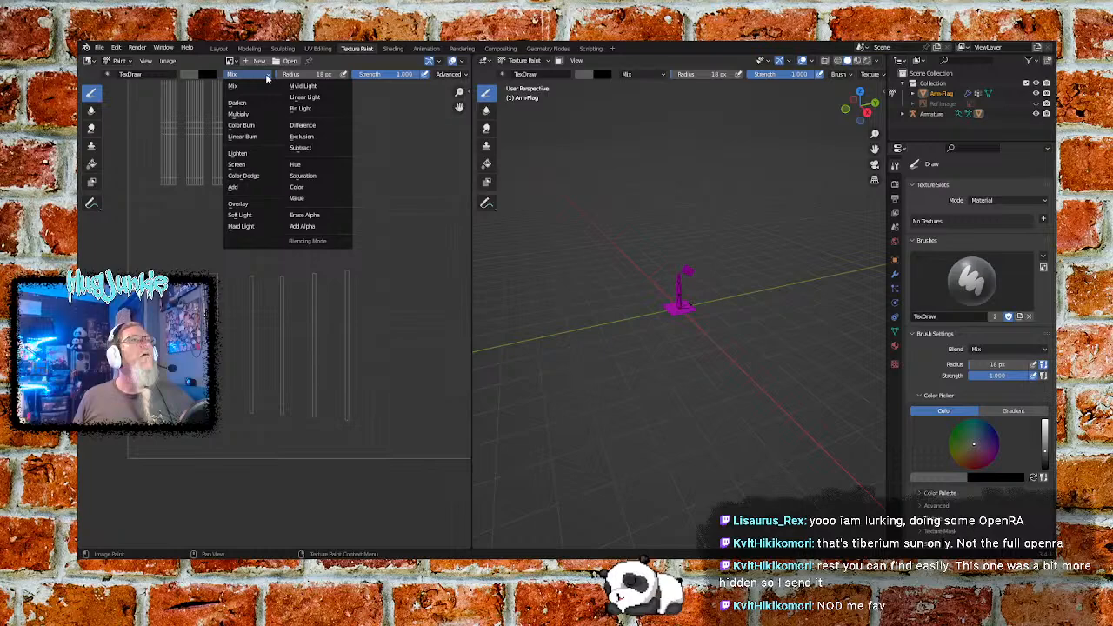
{"action": "left_click", "coordinate": [267, 76]}
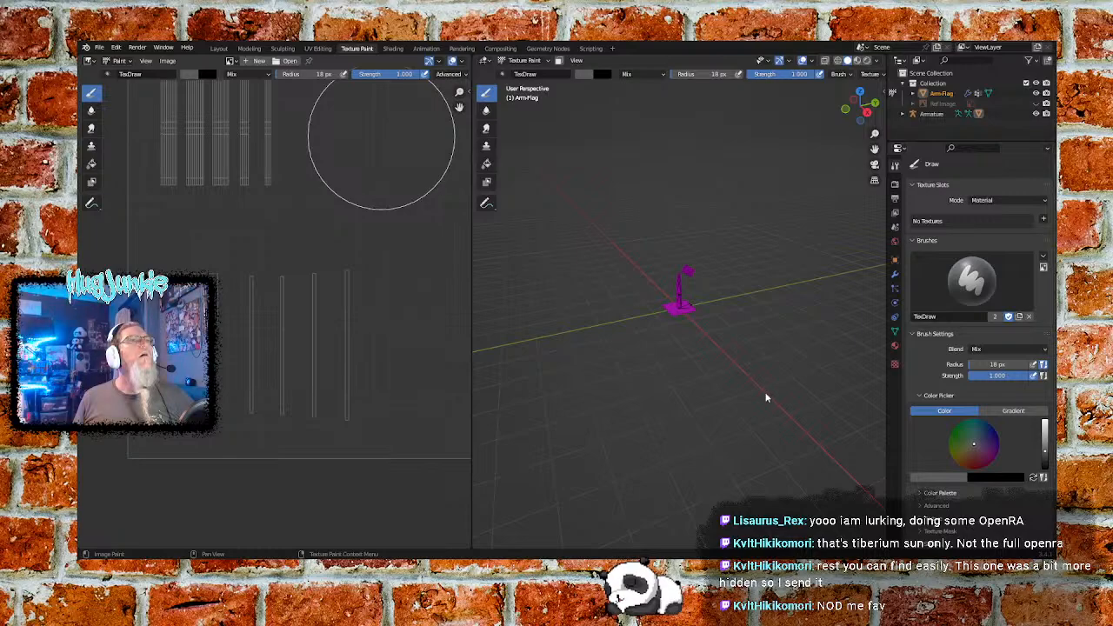
{"action": "left_click", "coordinate": [247, 61]}
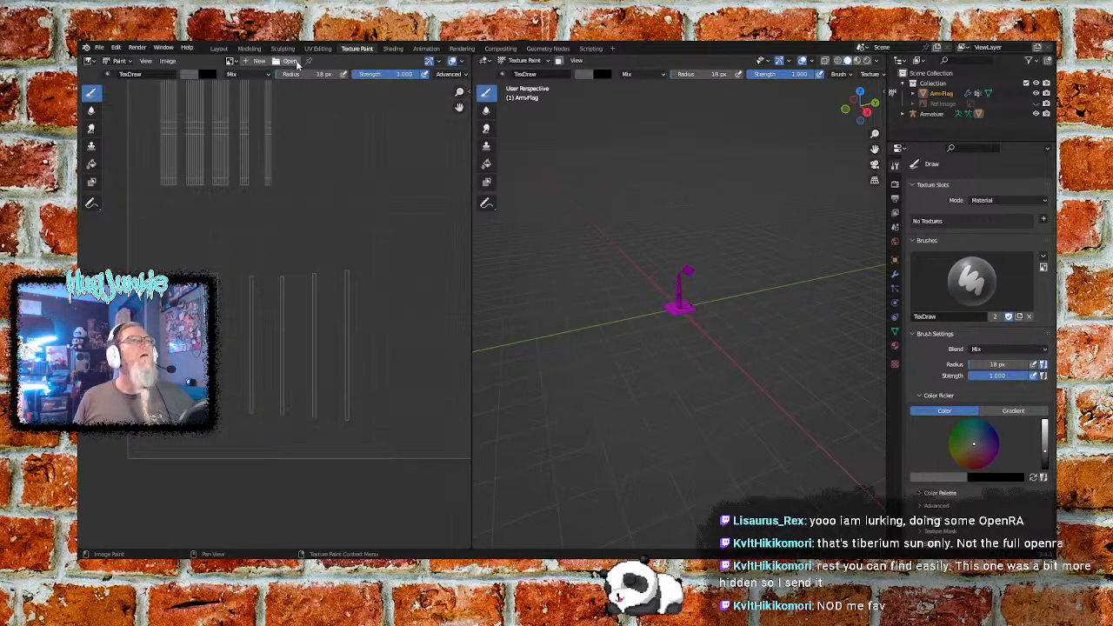
- Load flag_wave.png behind the UV layout in the image editor and view the whole picture
{"action": "left_click", "coordinate": [231, 61]}
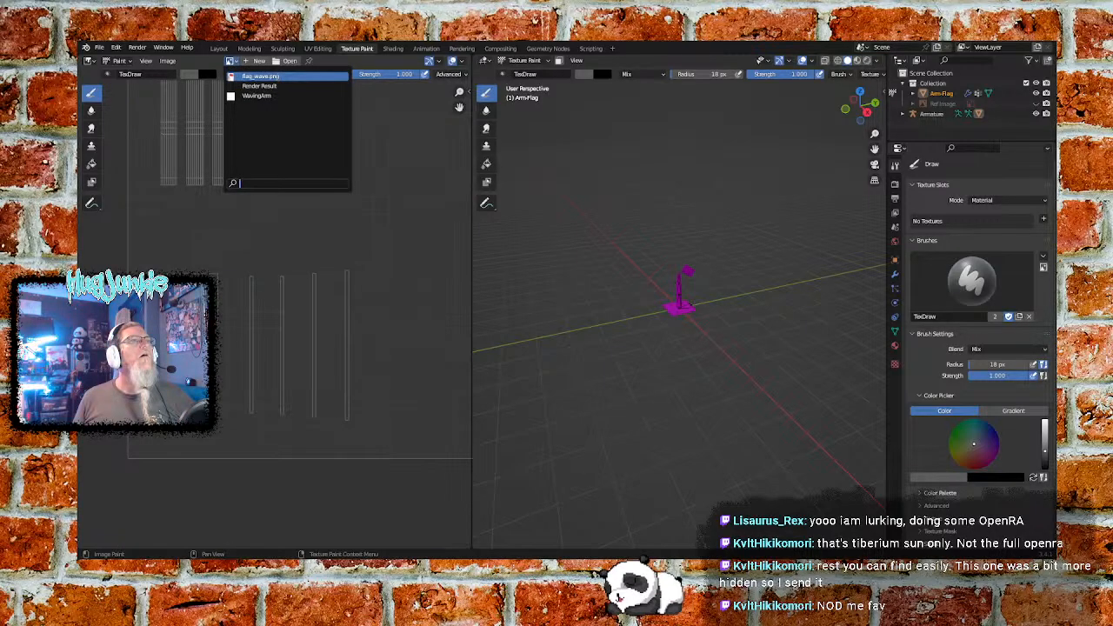
{"action": "left_click", "coordinate": [261, 76]}
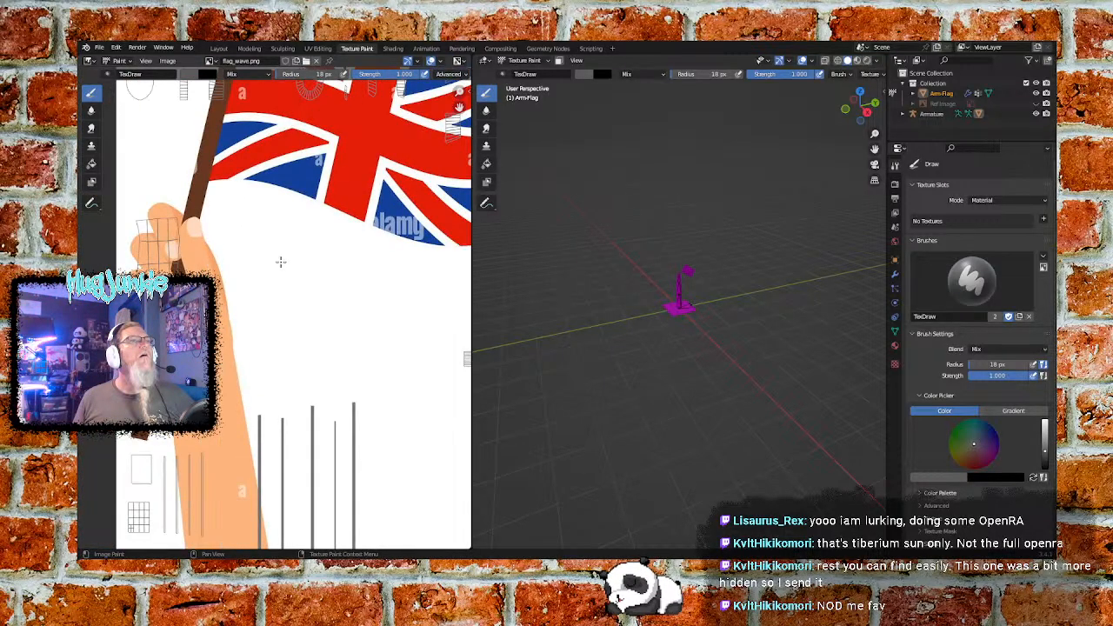
{"action": "scroll", "coordinate": [280, 261], "scroll_direction": "down", "scroll_amount": 5}
{"action": "scroll", "coordinate": [296, 279], "scroll_direction": "up", "scroll_amount": 2}
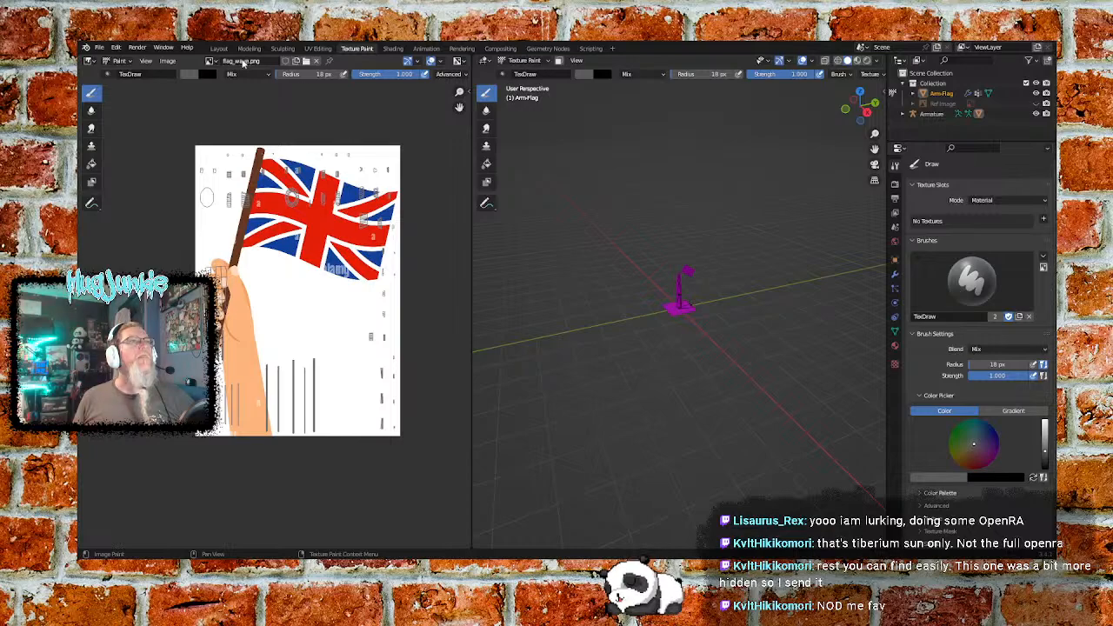
- Display the WavingArm image behind the UV layout and paint a dark grey stroke in its lower-left area
{"action": "left_click", "coordinate": [211, 61]}
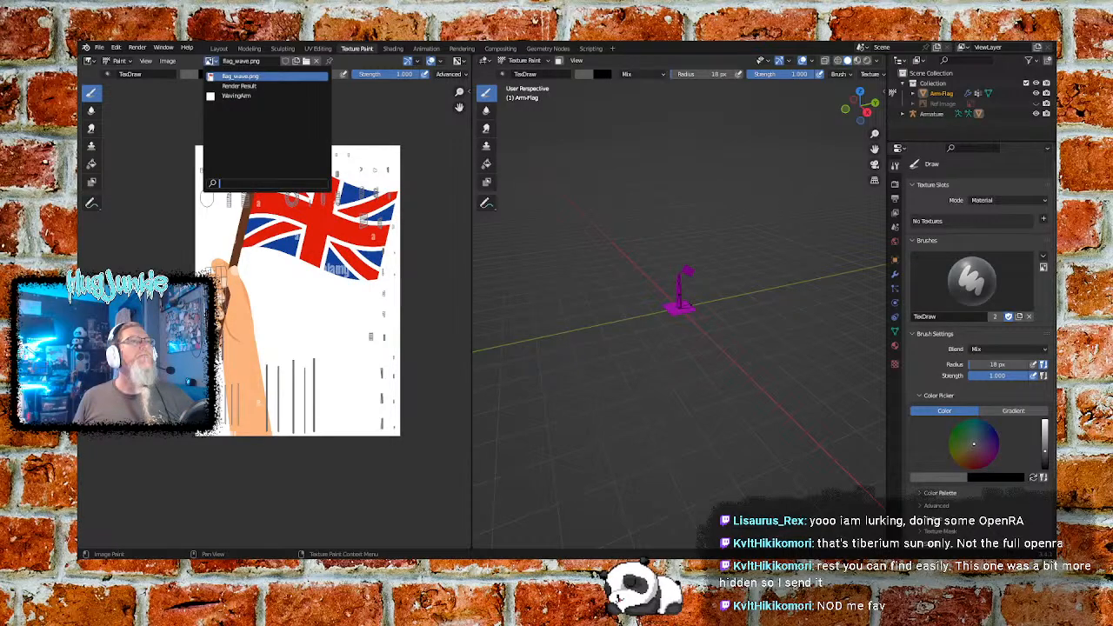
{"action": "left_click", "coordinate": [236, 95]}
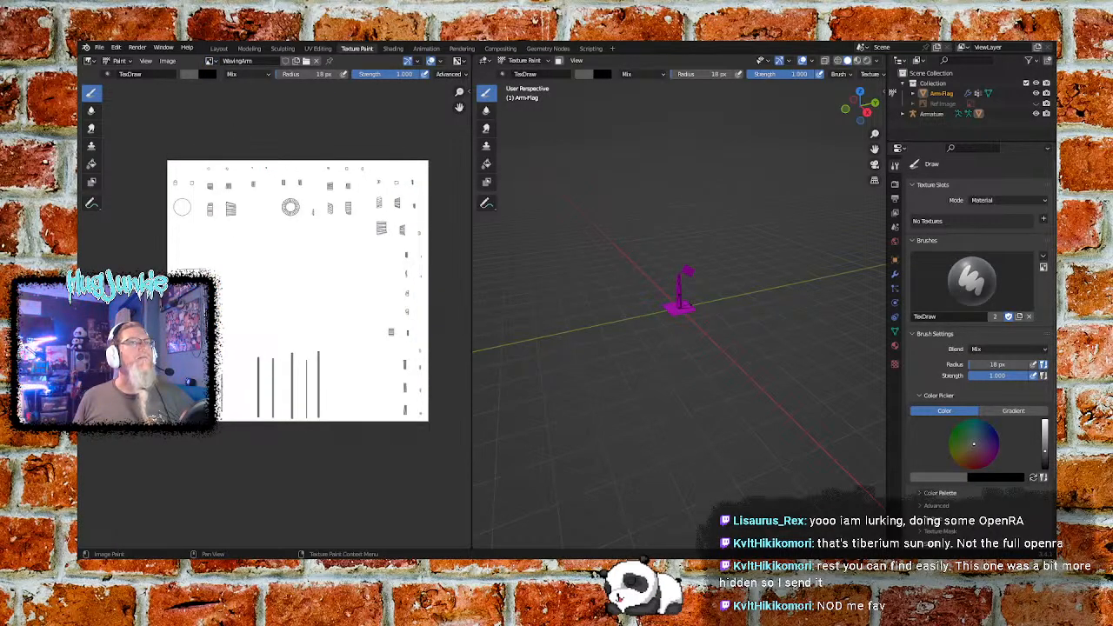
{"action": "scroll", "coordinate": [274, 313], "scroll_direction": "up", "scroll_amount": 4}
{"action": "middle_click_drag", "start_coordinate": [149, 433], "coordinate": [346, 272]}
{"action": "scroll", "coordinate": [280, 287], "scroll_direction": "up", "scroll_amount": 3}
{"action": "middle_click_drag", "start_coordinate": [280, 366], "coordinate": [222, 346]}
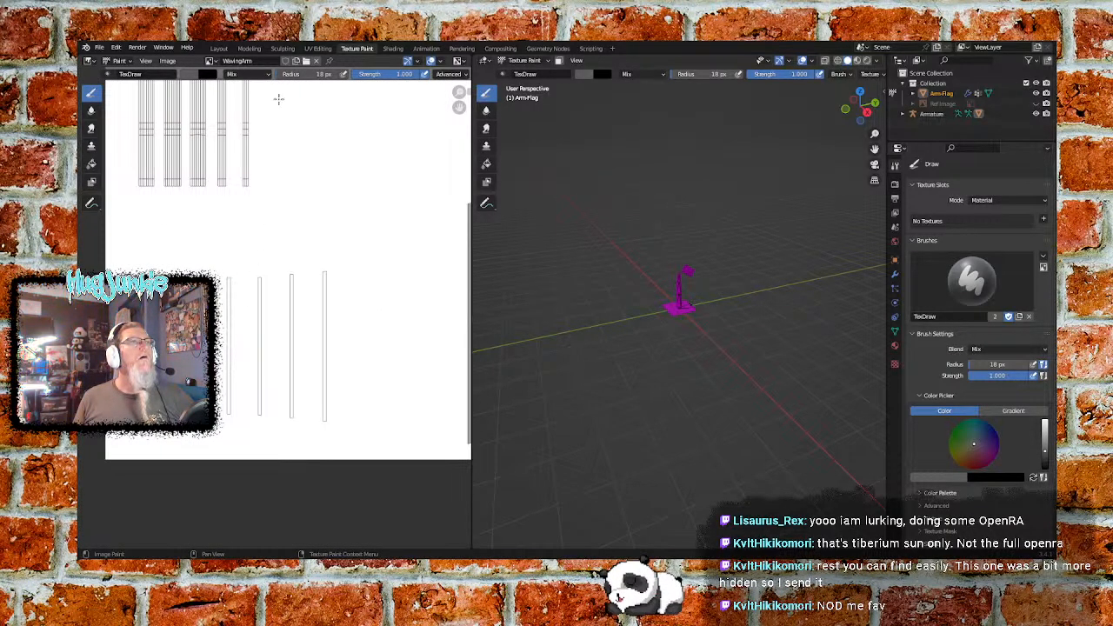
{"action": "left_click", "coordinate": [185, 77]}
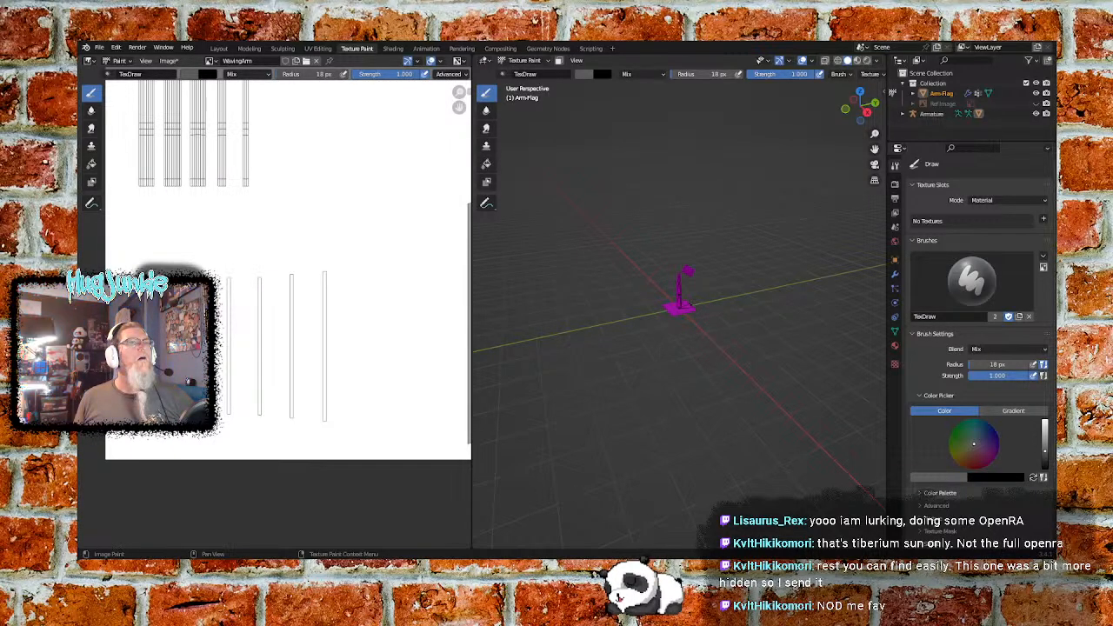
- Try other viewport colour types such as Material and Object for solid shading and return to Texture
{"action": "left_click", "coordinate": [876, 61]}
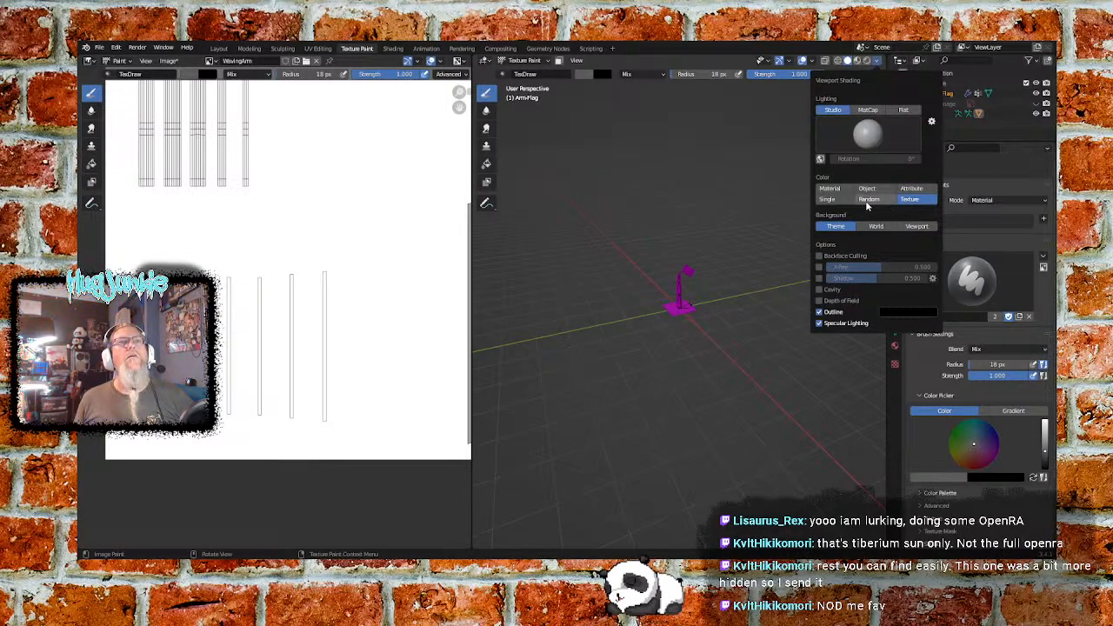
{"action": "left_click", "coordinate": [840, 191]}
{"action": "left_click", "coordinate": [909, 200]}
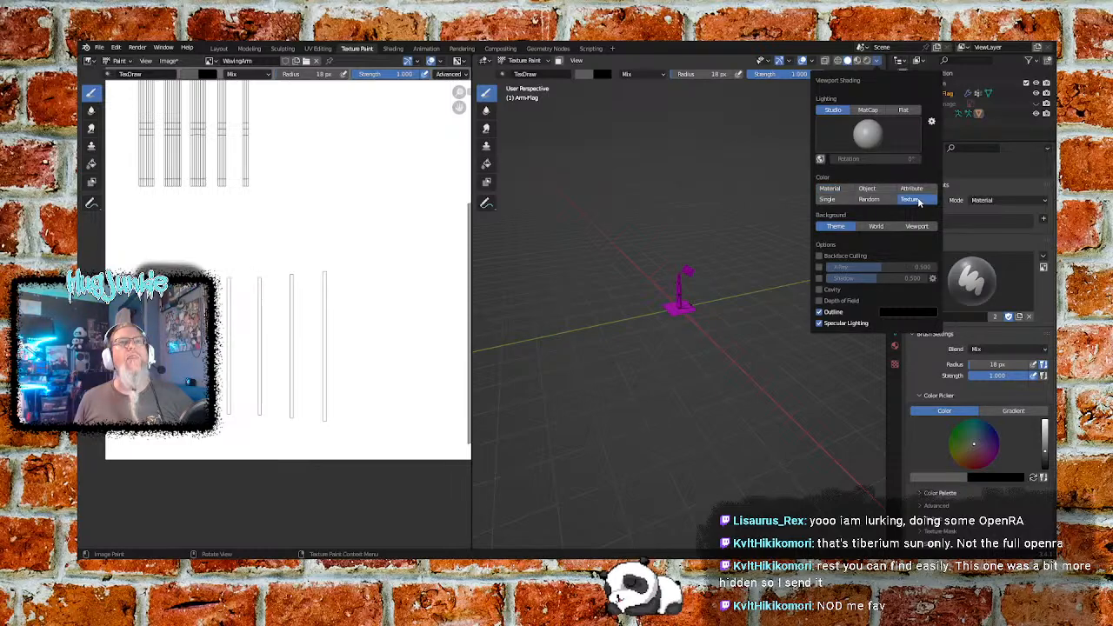
{"action": "left_click", "coordinate": [882, 191]}
{"action": "left_click", "coordinate": [829, 199]}
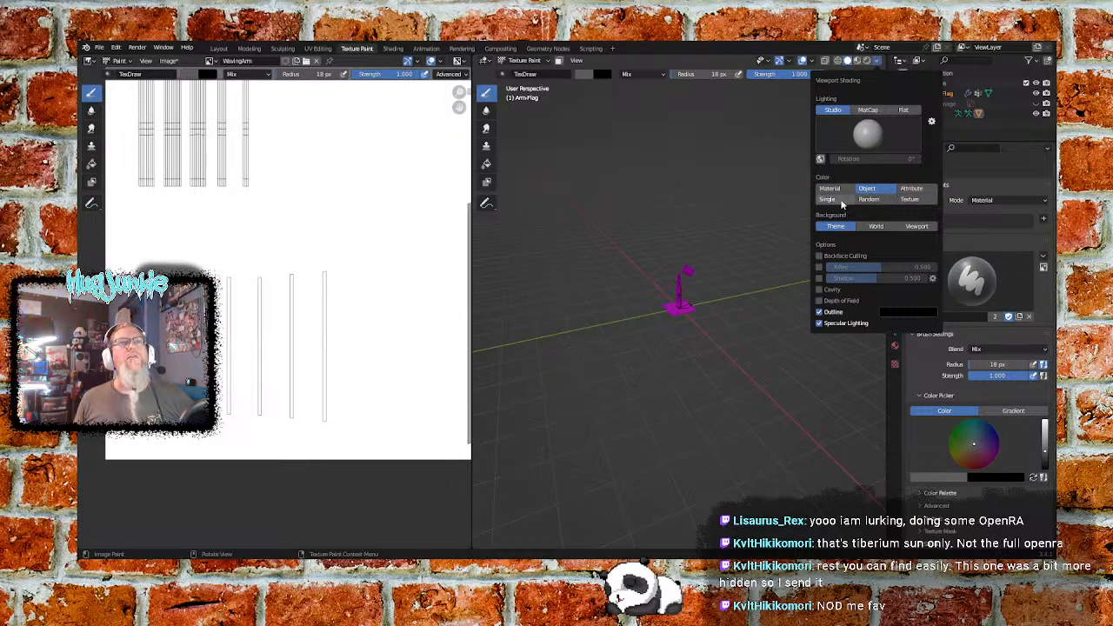
{"action": "left_click", "coordinate": [909, 200]}
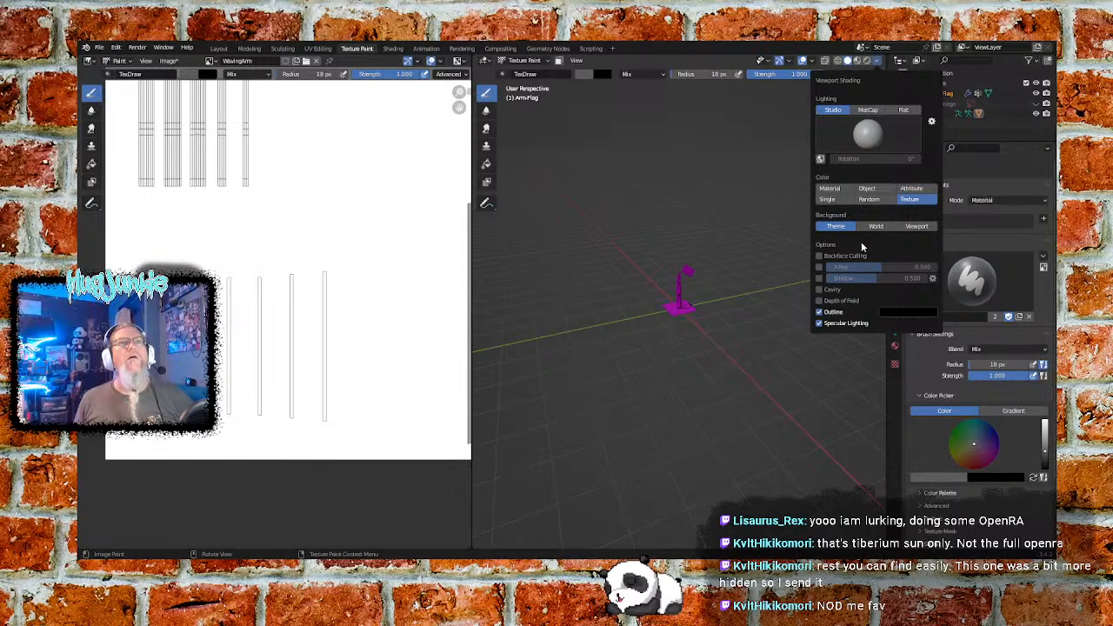
{"action": "left_click", "coordinate": [877, 62]}
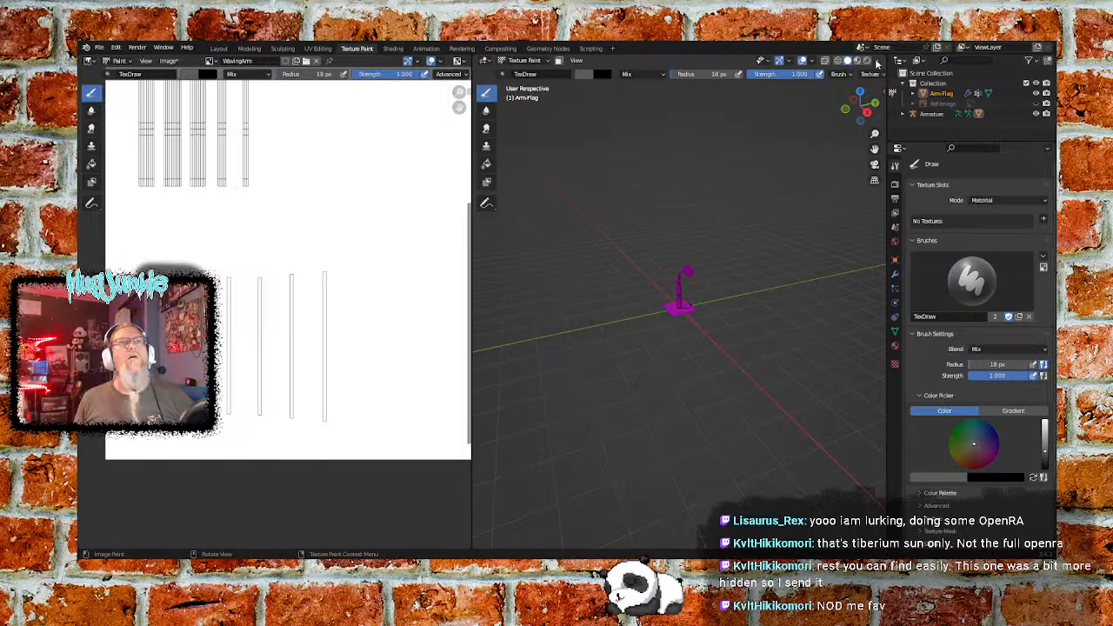
{"action": "left_click", "coordinate": [877, 64]}
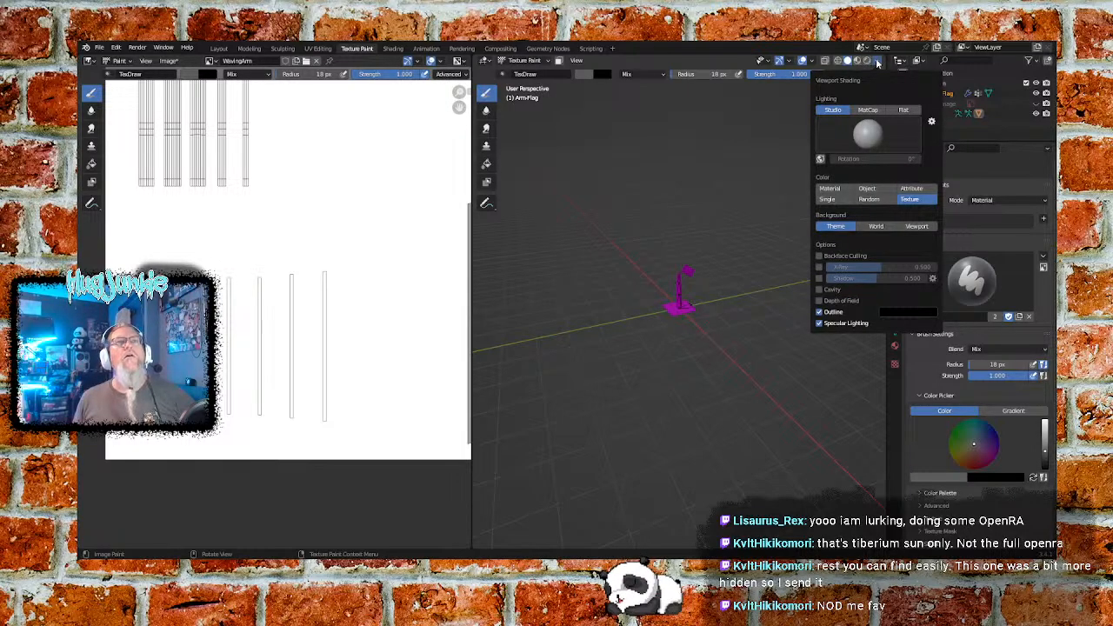
{"action": "left_click", "coordinate": [877, 63]}
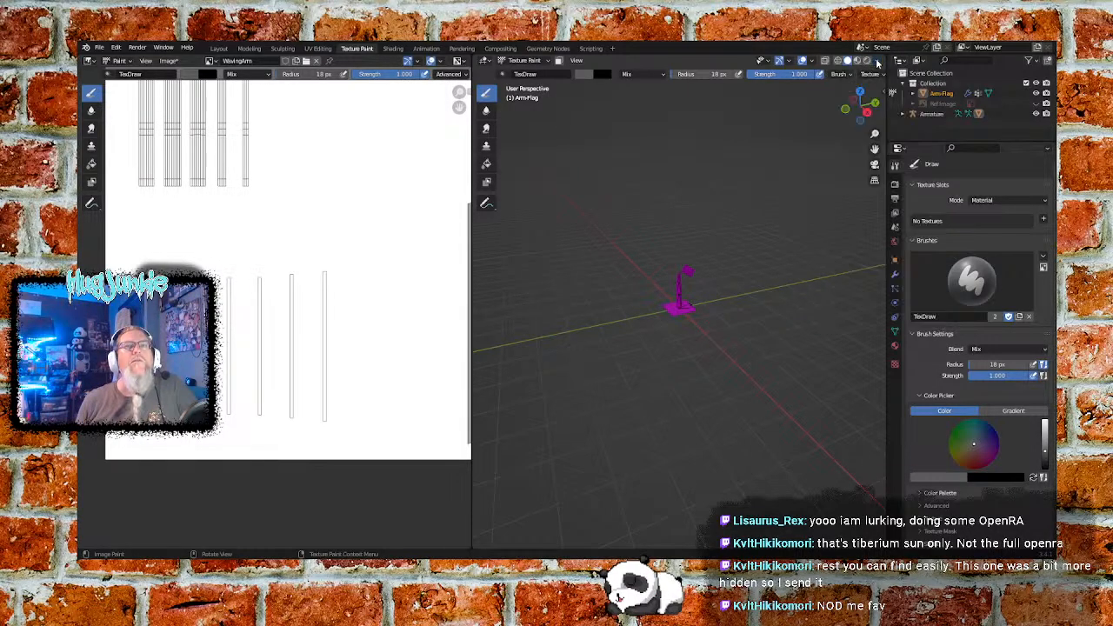
- Compare the arm-and-flag model in wireframe, solid and Material Preview shading
{"action": "left_click", "coordinate": [839, 62]}
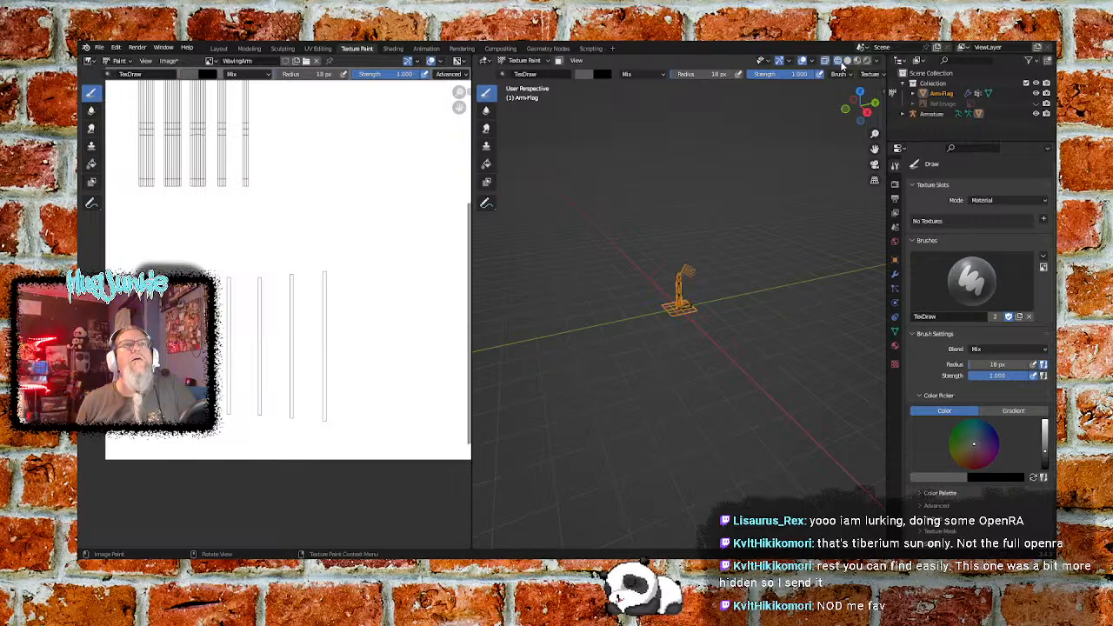
{"action": "left_click", "coordinate": [849, 62]}
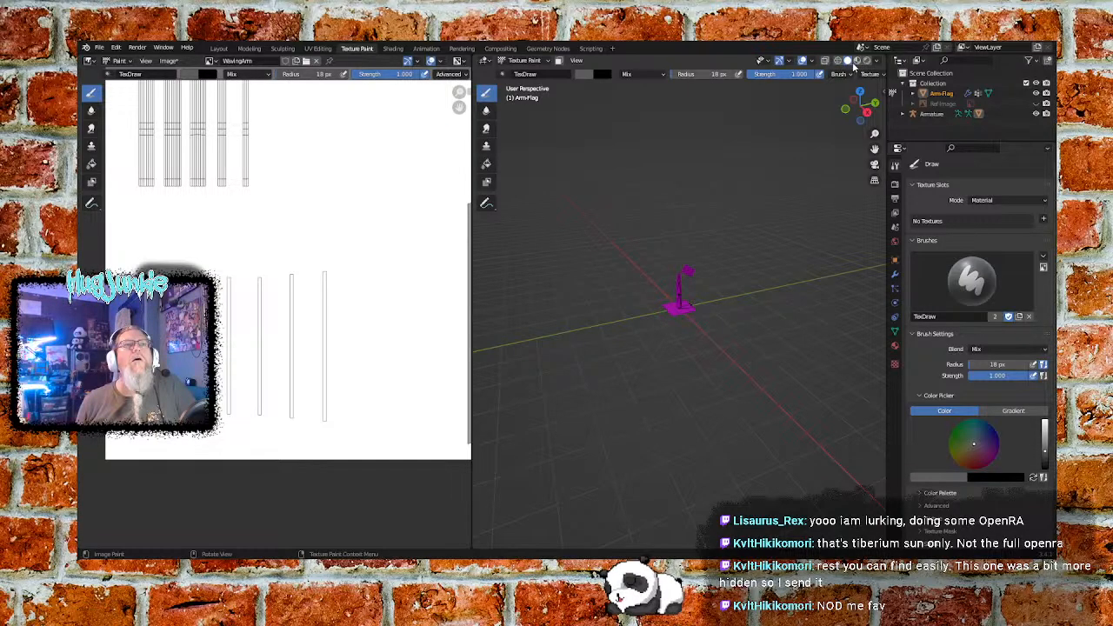
{"action": "left_click", "coordinate": [857, 61]}
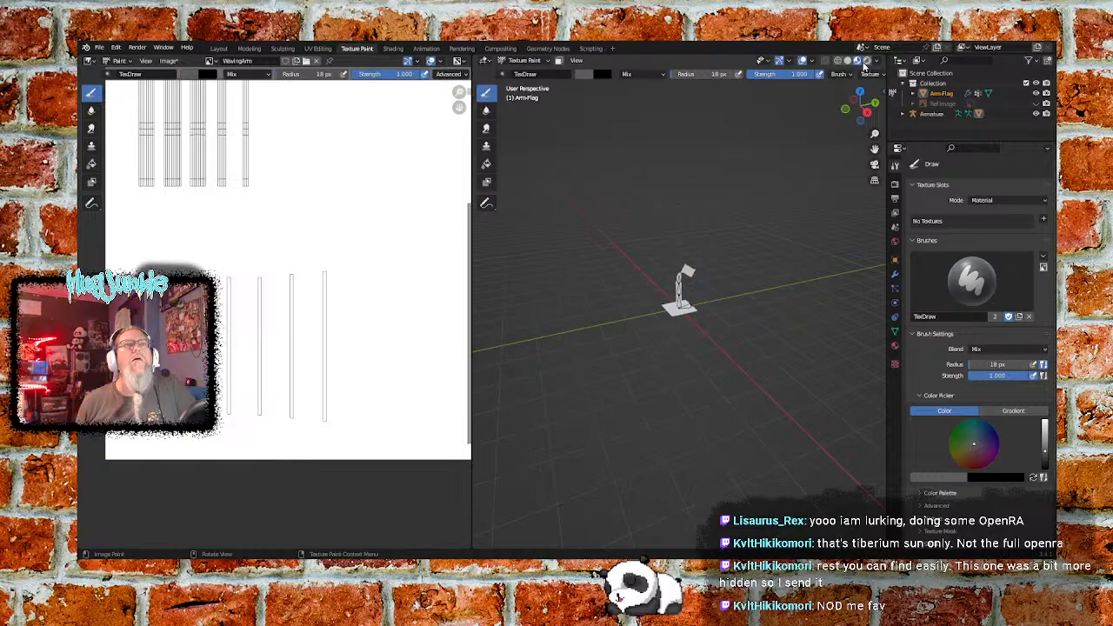
{"action": "scroll", "coordinate": [679, 370], "scroll_direction": "up", "scroll_amount": 10}
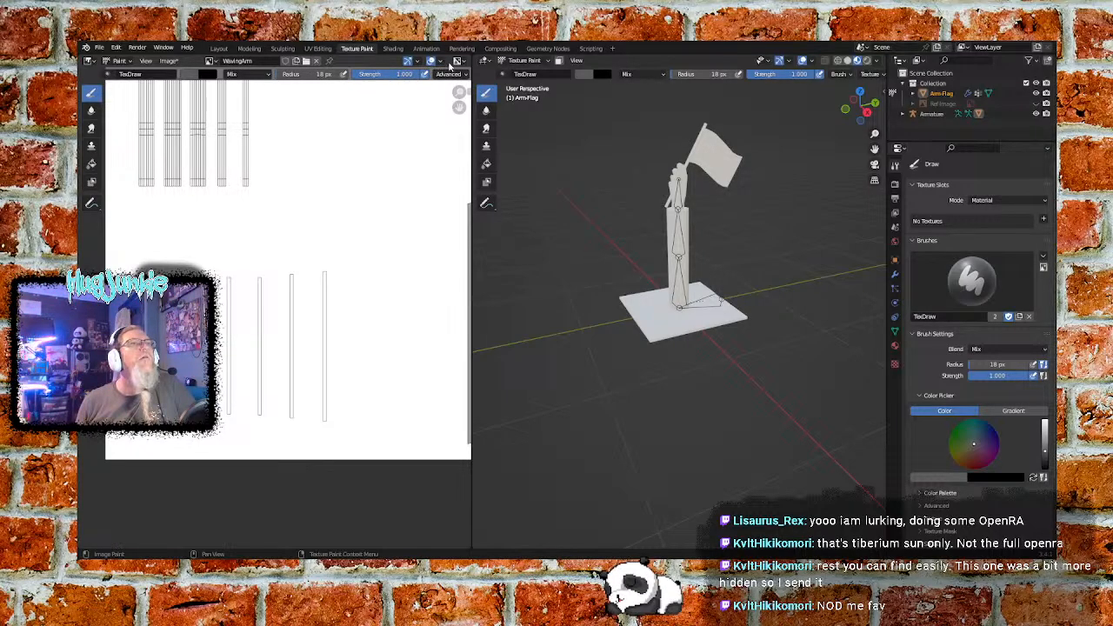
- Save the painted WavingArm image
{"action": "left_click", "coordinate": [170, 61]}
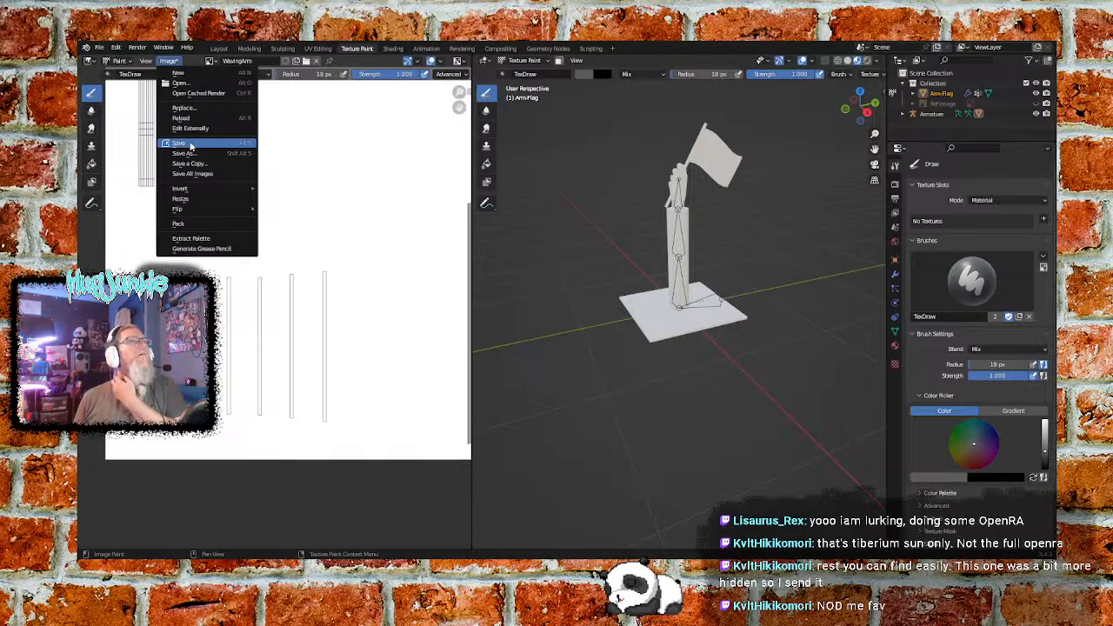
{"action": "left_click", "coordinate": [190, 145]}
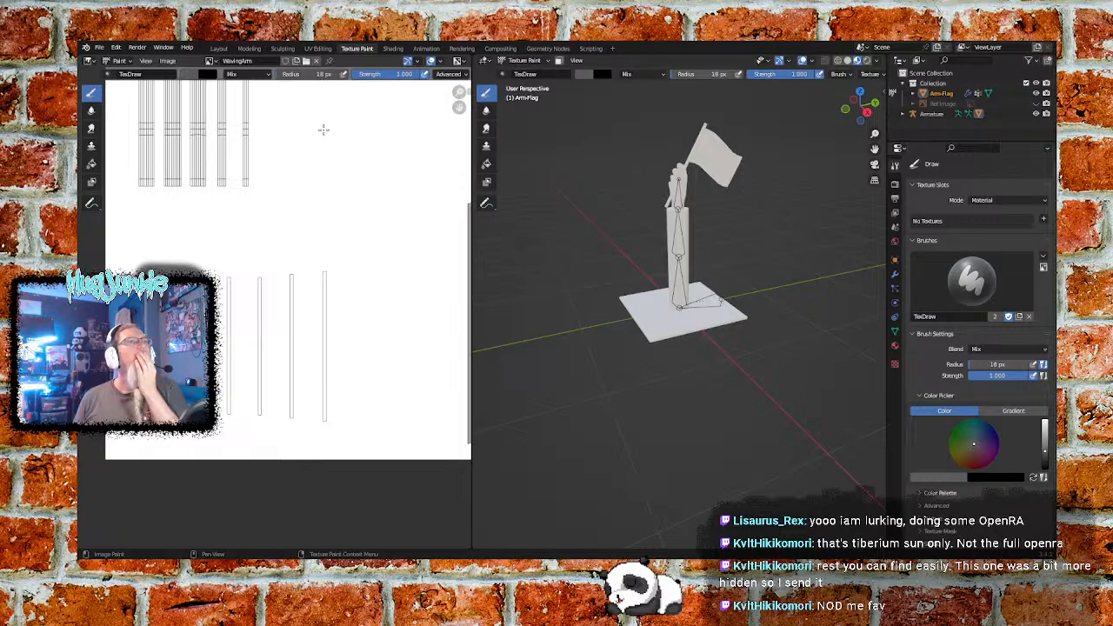
{"action": "left_click", "coordinate": [811, 62]}
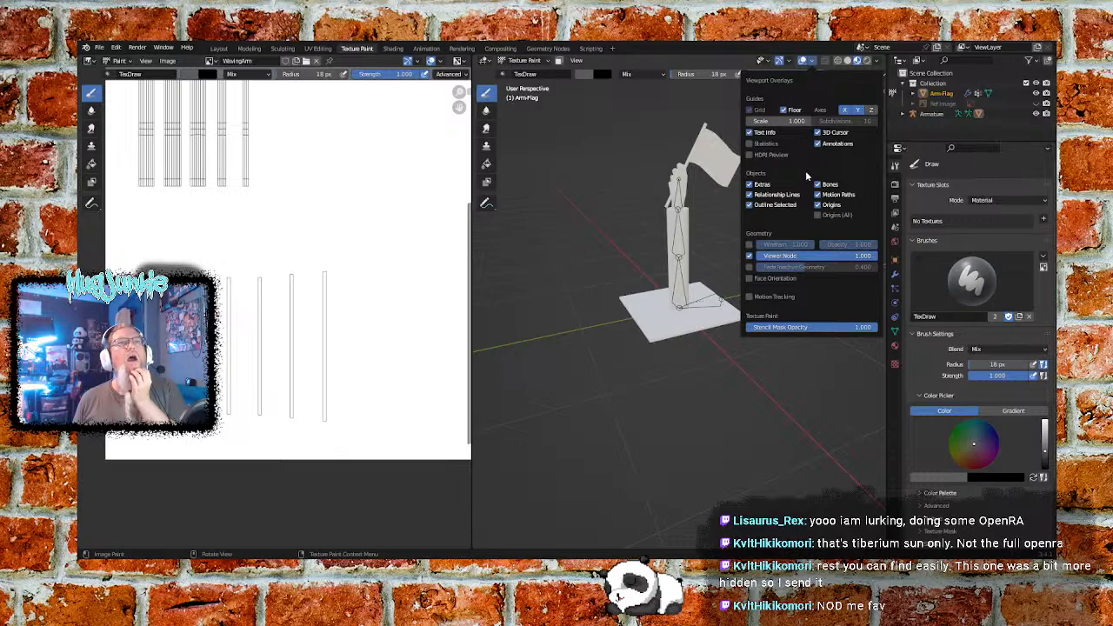
{"action": "left_click", "coordinate": [811, 61]}
{"action": "left_click", "coordinate": [787, 62]}
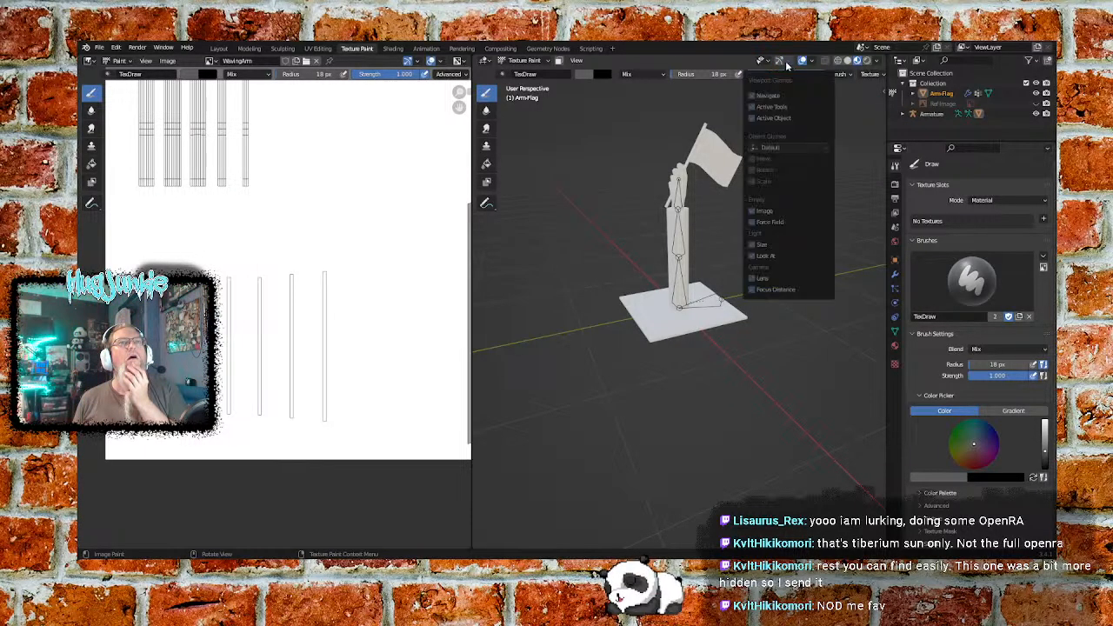
{"action": "left_click", "coordinate": [779, 60]}
{"action": "left_click", "coordinate": [787, 62]}
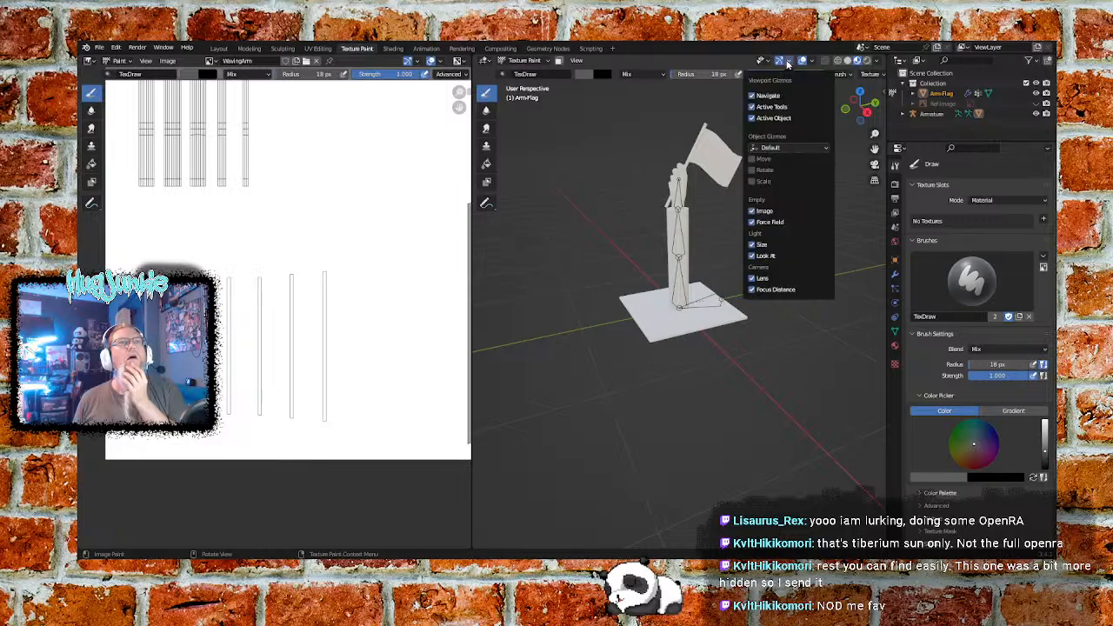
{"action": "left_click", "coordinate": [787, 62]}
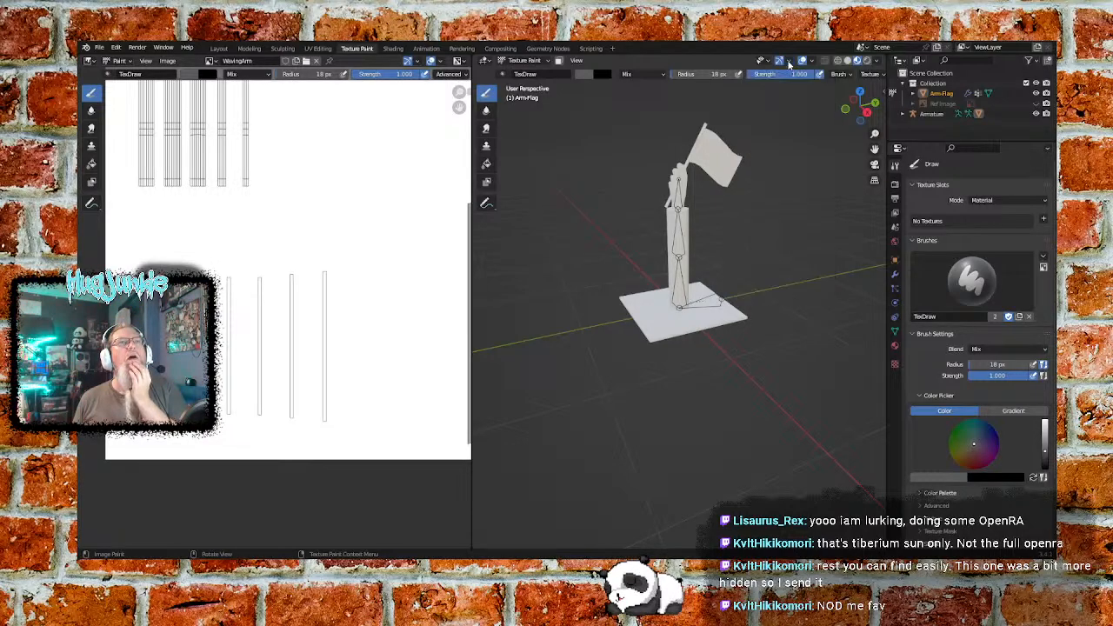
- Return the viewport to solid shading and try painting dark grey over the four narrow UV strips and the model's base
{"action": "left_click", "coordinate": [848, 61]}
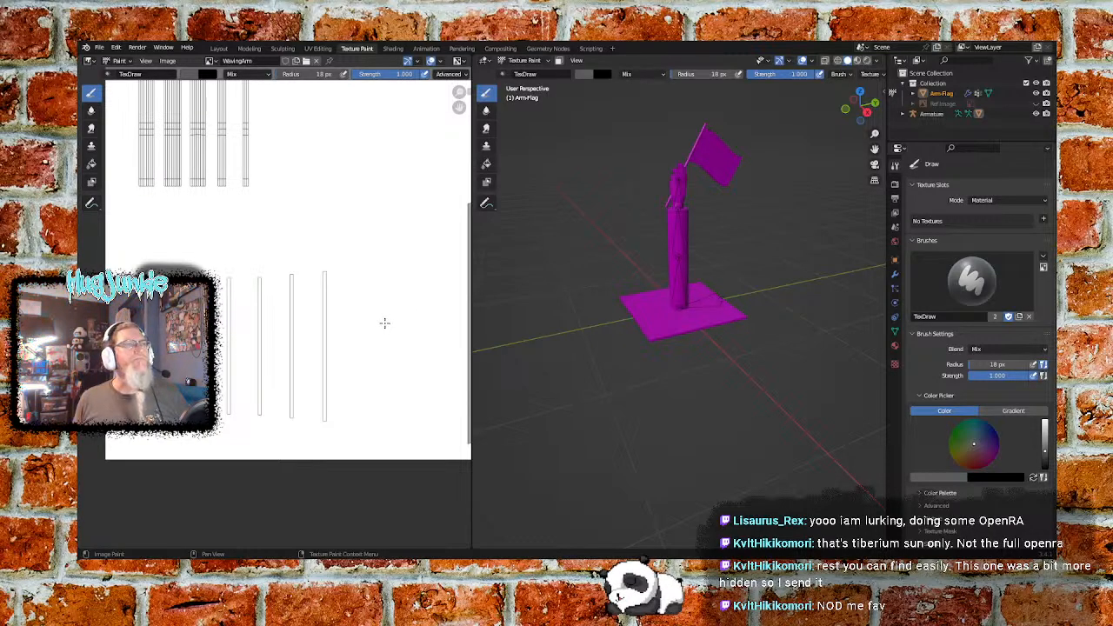
{"action": "left_click_drag", "start_coordinate": [228, 277], "coordinate": [230, 419]}
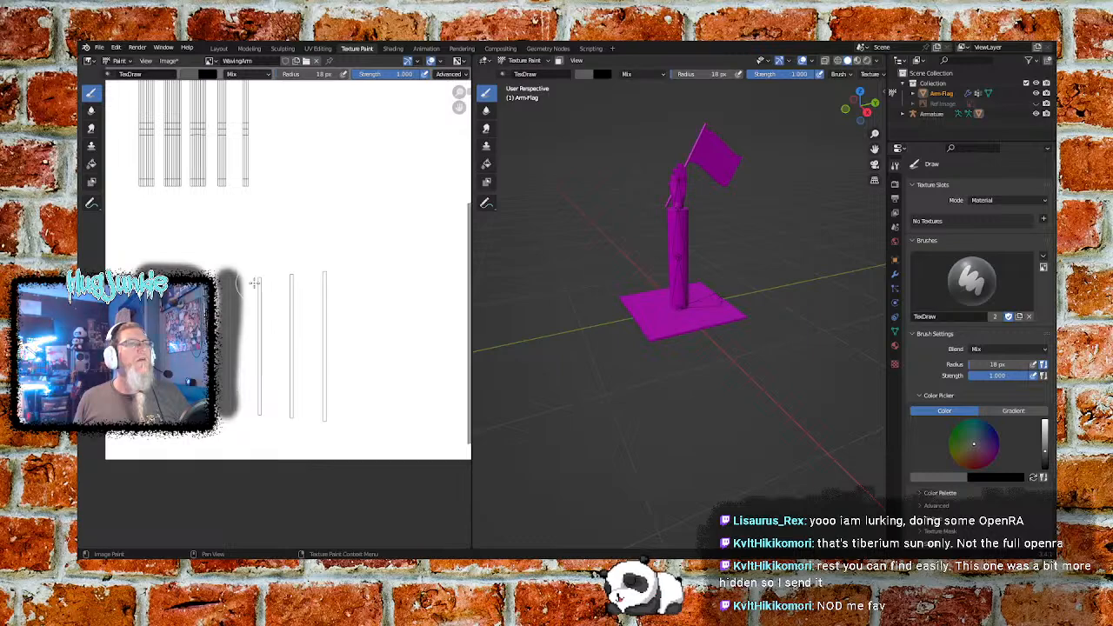
{"action": "left_click_drag", "start_coordinate": [256, 280], "coordinate": [258, 419]}
{"action": "left_click_drag", "start_coordinate": [291, 275], "coordinate": [287, 313]}
{"action": "left_click_drag", "start_coordinate": [283, 357], "coordinate": [287, 425]}
{"action": "left_click_drag", "start_coordinate": [323, 274], "coordinate": [322, 416]}
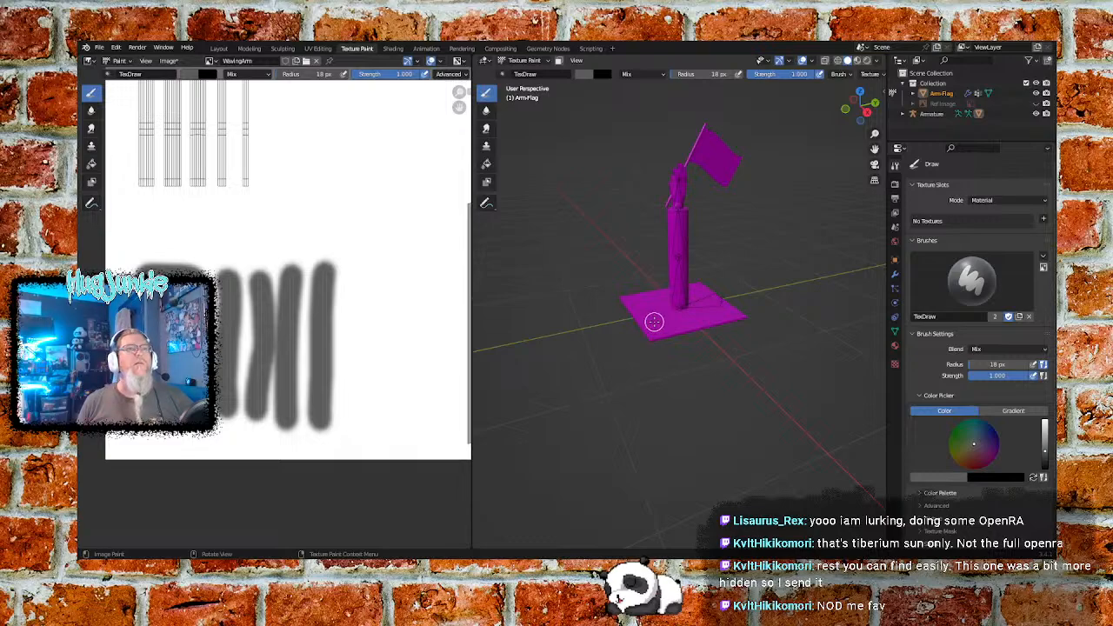
{"action": "left_click", "coordinate": [661, 327]}
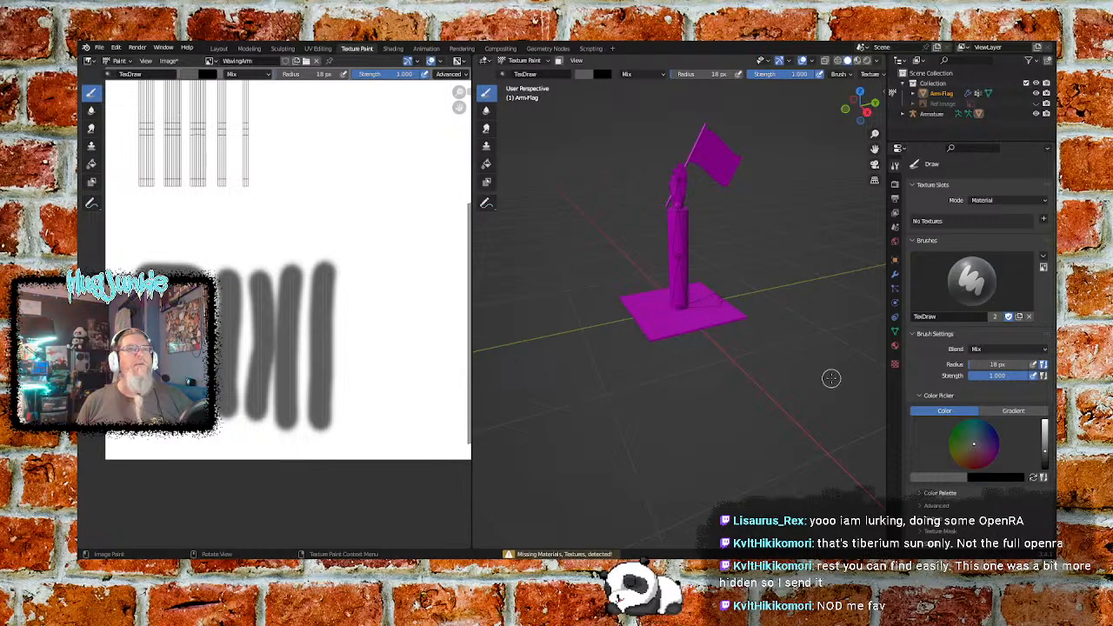
- Create a new brush texture using the WavingArm.png image and try painting on the model's base again
{"action": "left_click", "coordinate": [893, 364]}
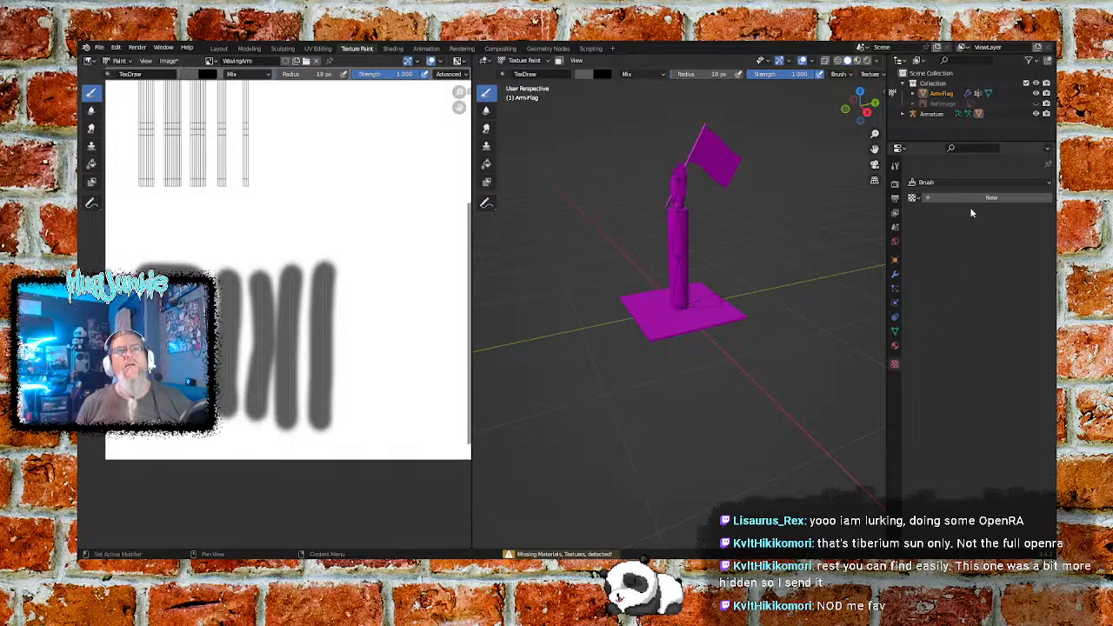
{"action": "left_click", "coordinate": [913, 199]}
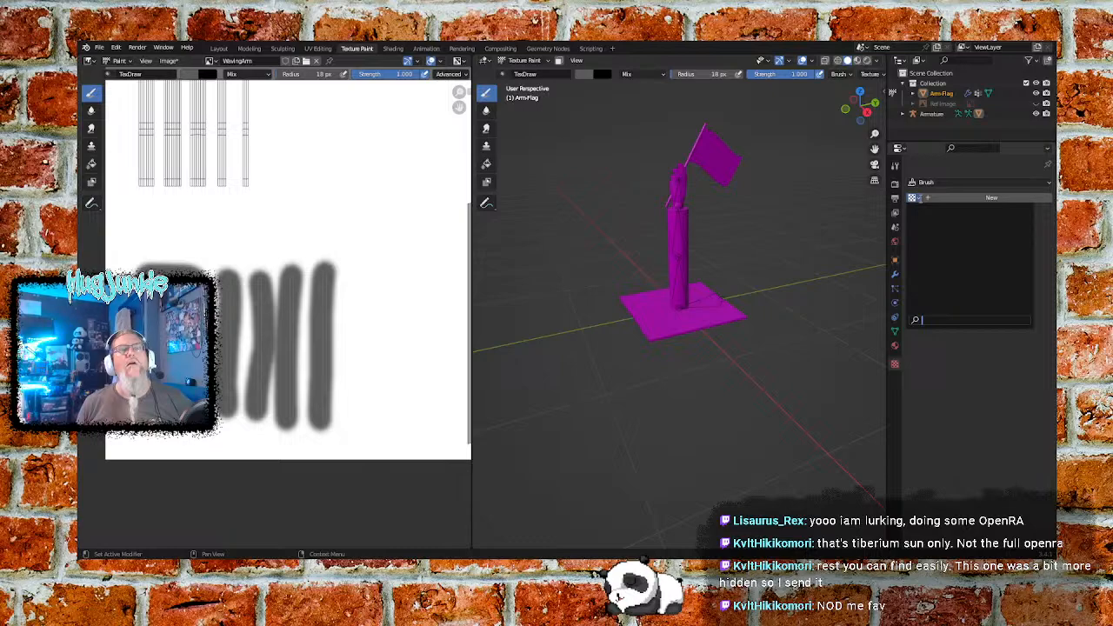
{"action": "left_click", "coordinate": [945, 199]}
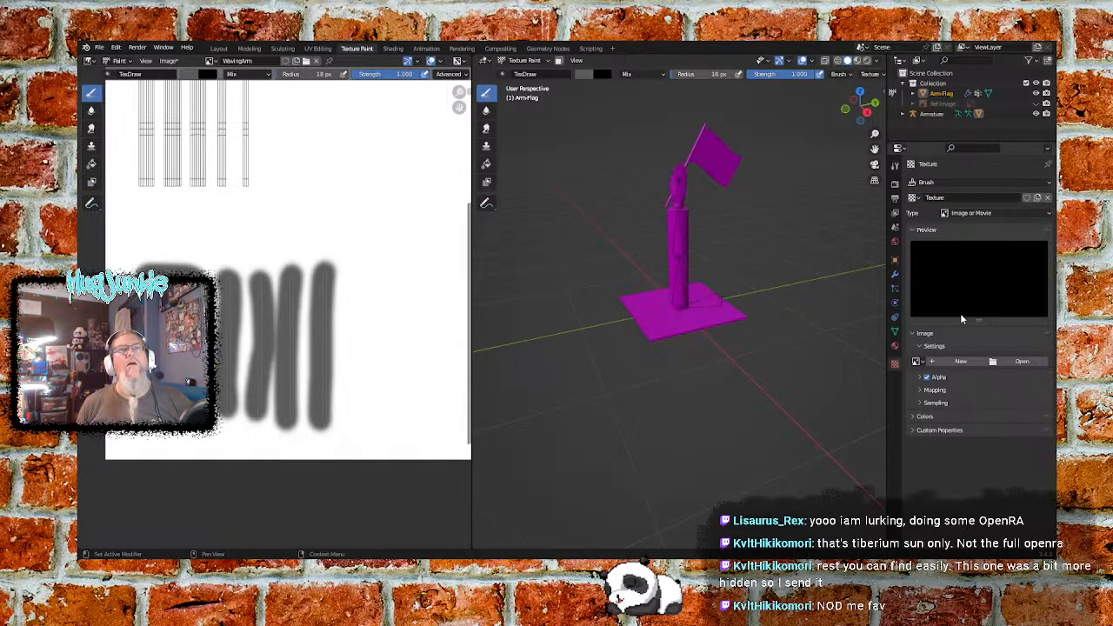
{"action": "left_click", "coordinate": [952, 361]}
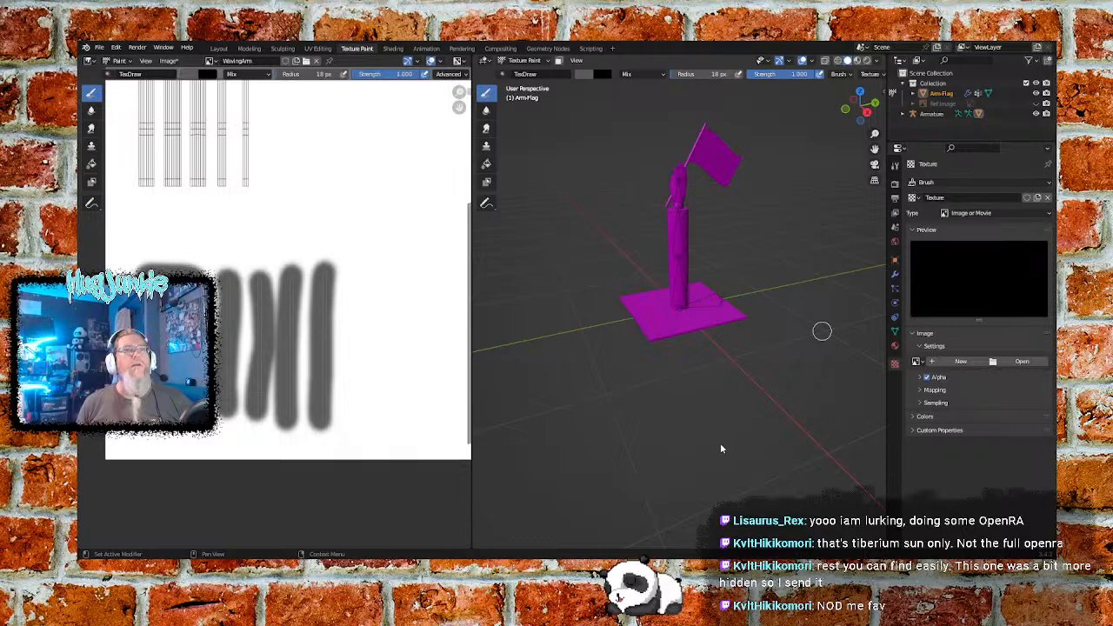
{"action": "key", "text": "ctrl+z"}
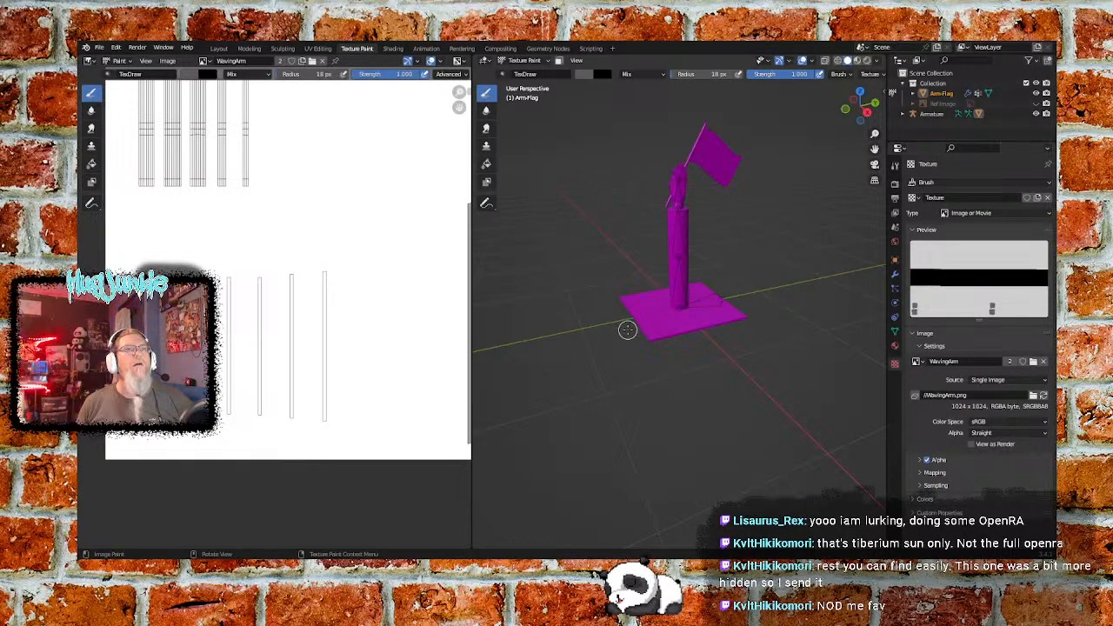
{"action": "left_click", "coordinate": [665, 333]}
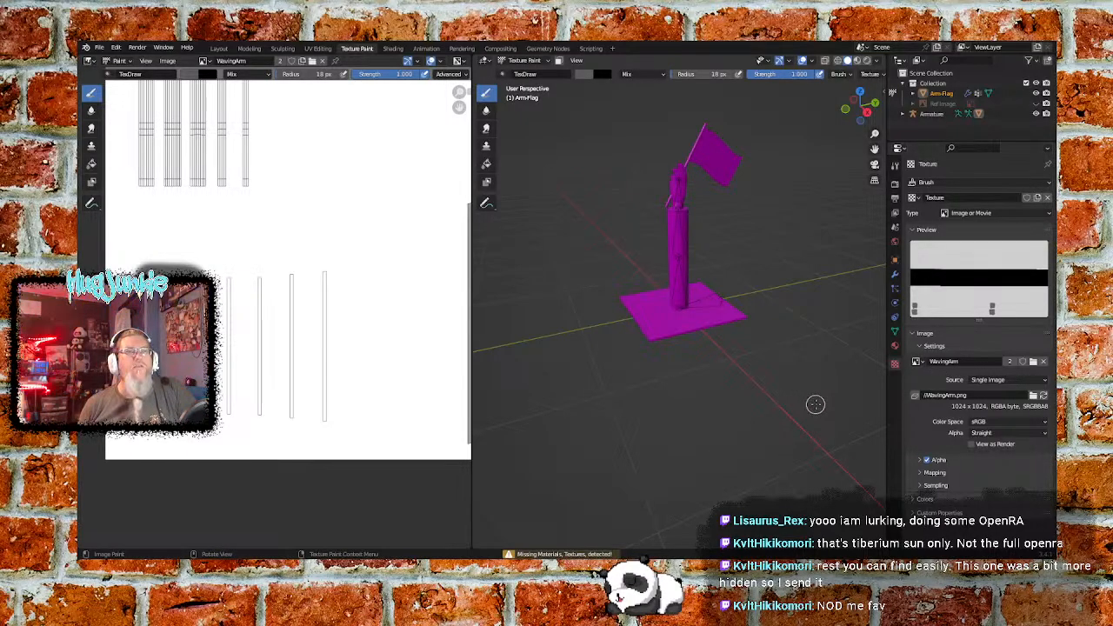
- Check the material slots of Arm-Flag and unlink the texture from the brush
{"action": "left_click", "coordinate": [893, 348]}
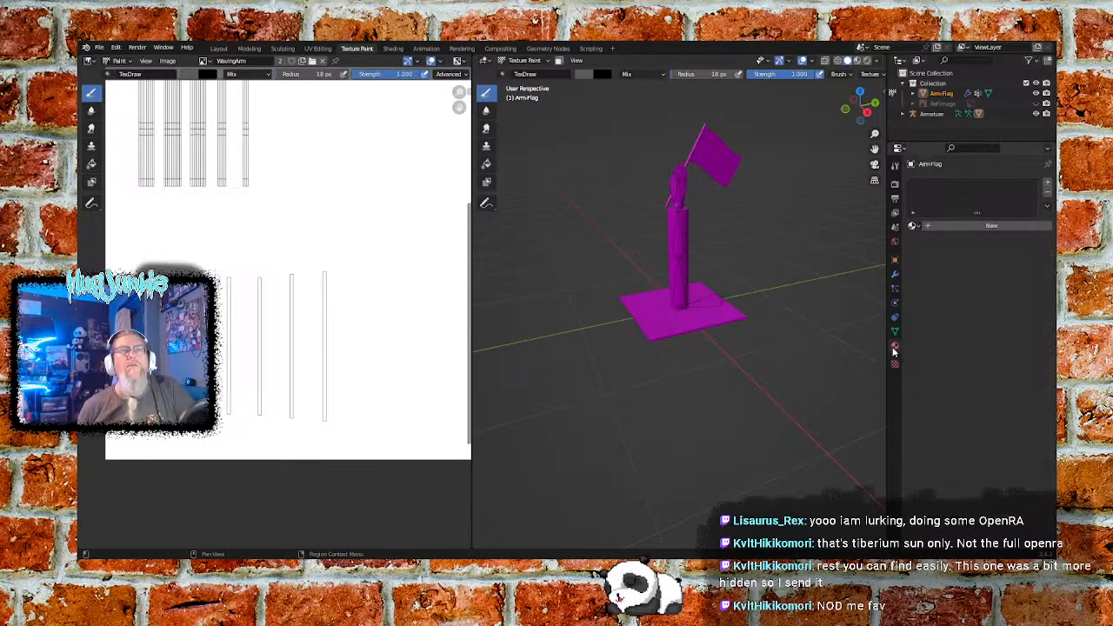
{"action": "left_click", "coordinate": [895, 363]}
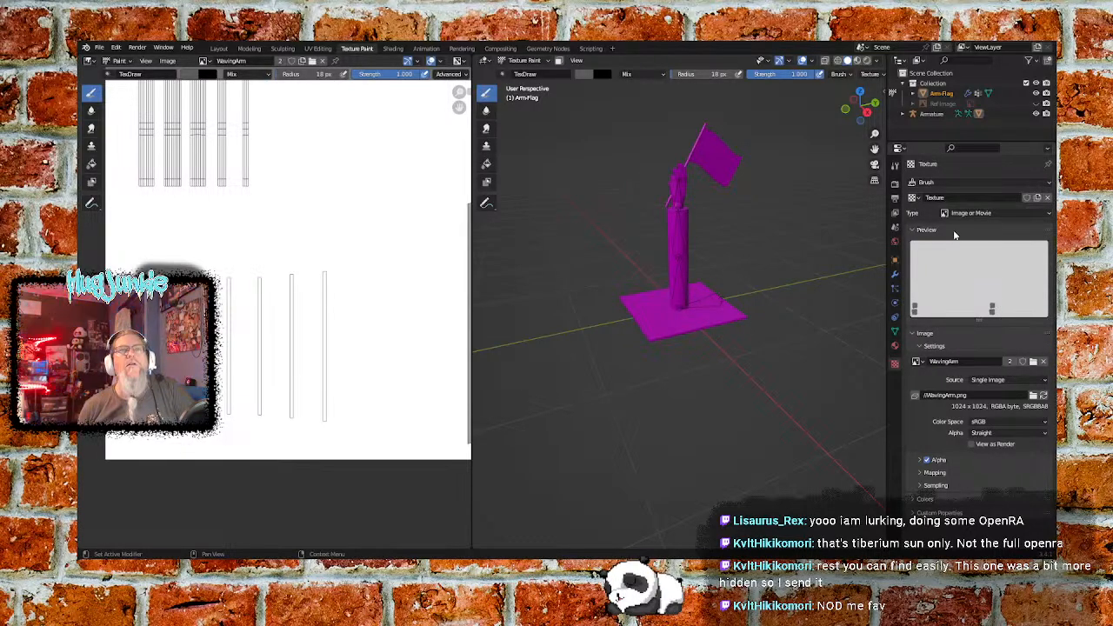
{"action": "left_click", "coordinate": [1048, 198]}
- Try a new material in an added slot on Arm-Flag, then remove that slot
{"action": "left_click", "coordinate": [896, 344]}
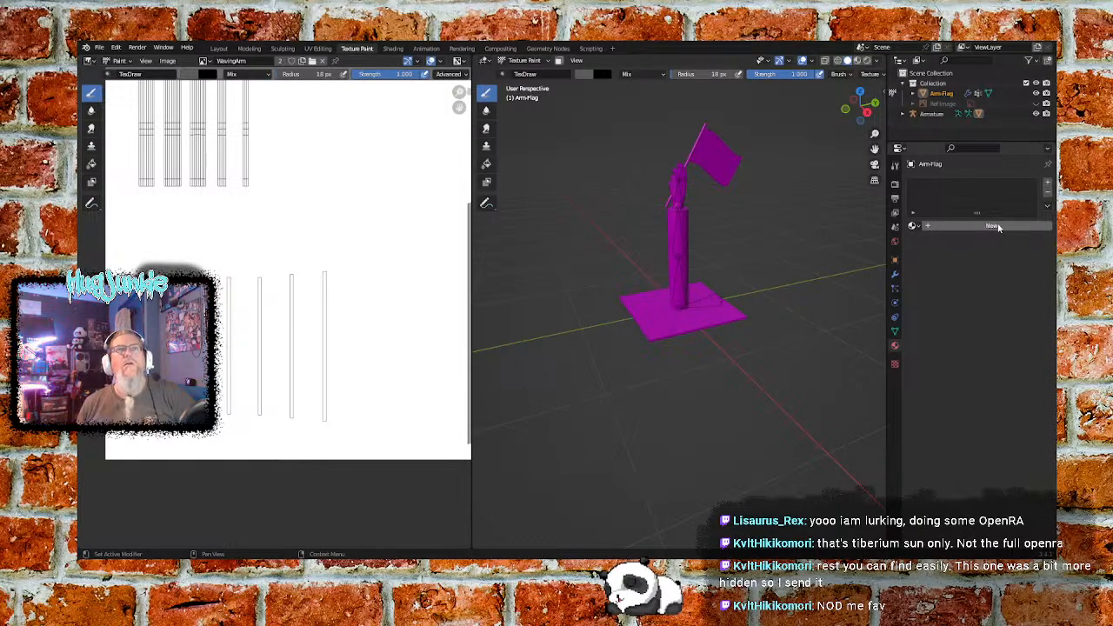
{"action": "left_click", "coordinate": [1048, 185]}
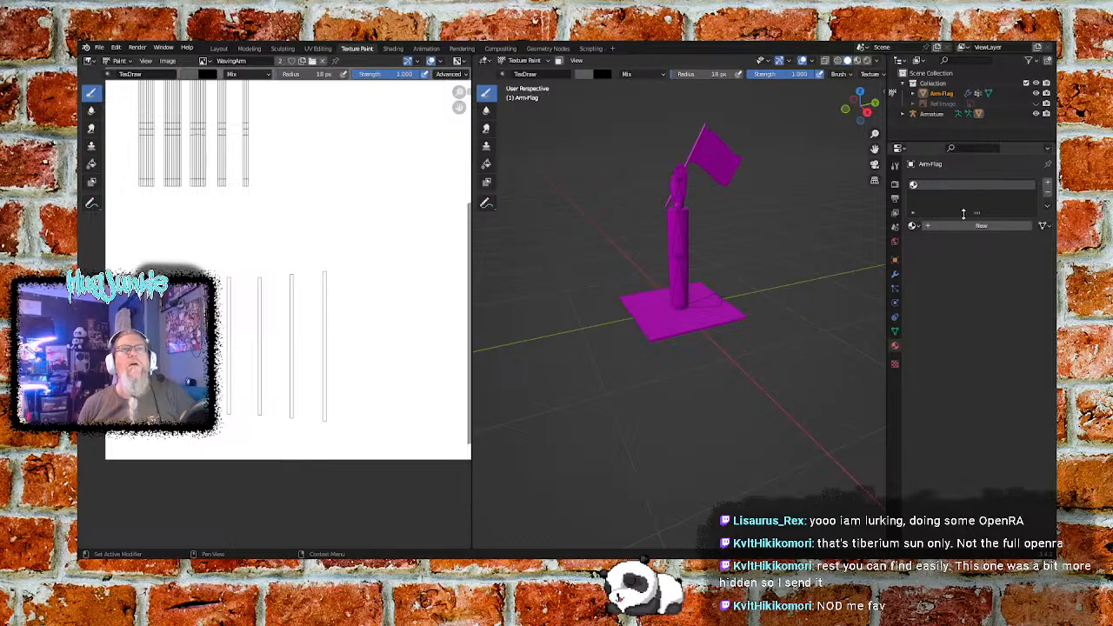
{"action": "left_click", "coordinate": [928, 228]}
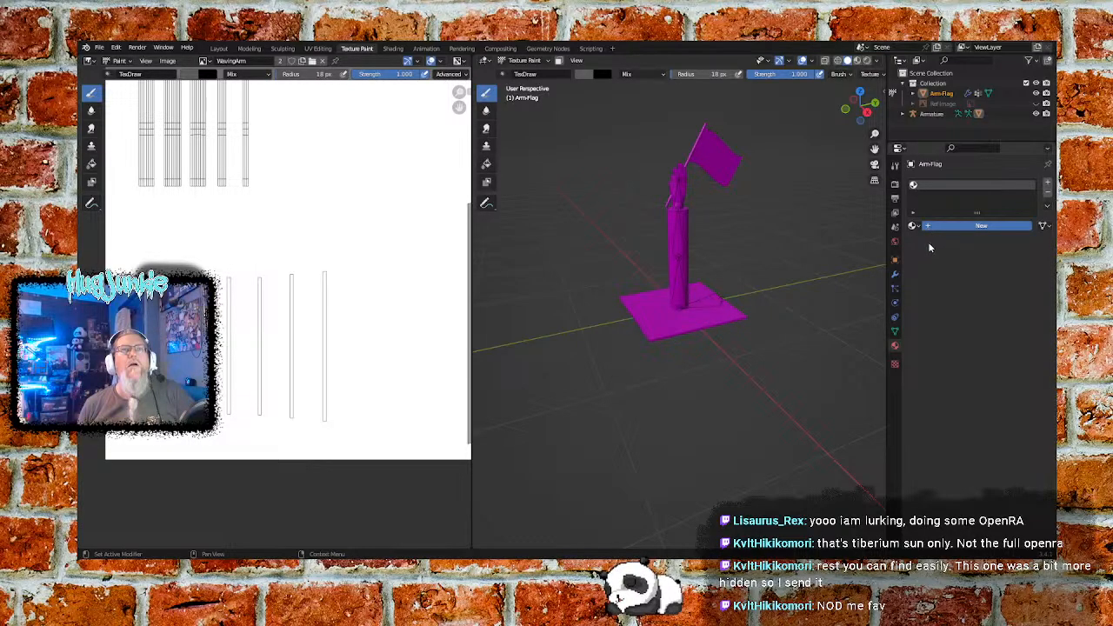
{"action": "left_click", "coordinate": [912, 225]}
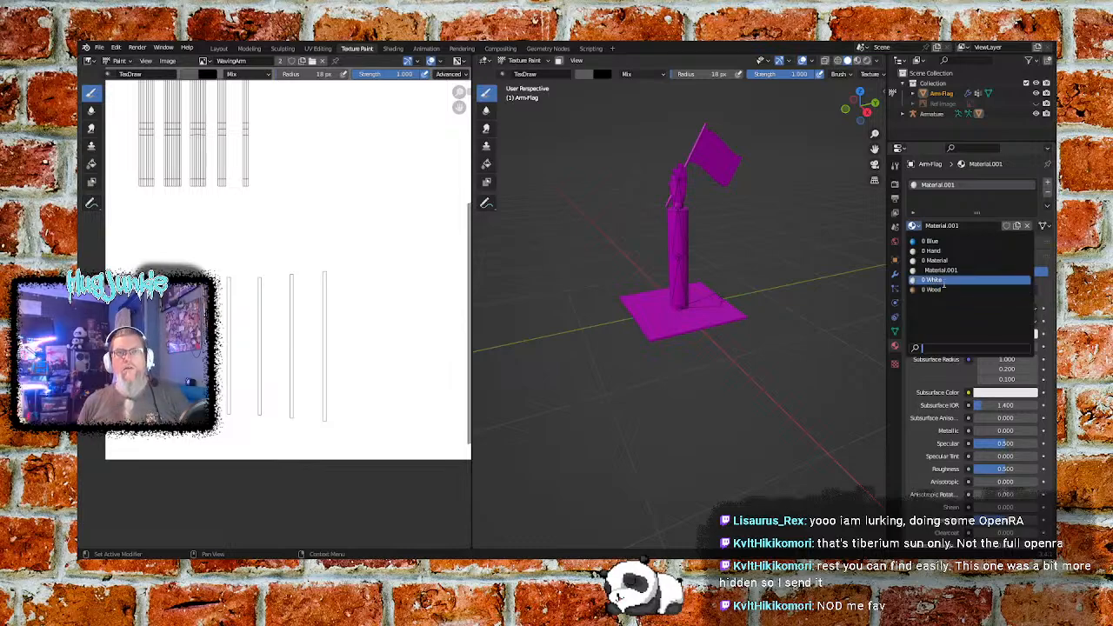
{"action": "left_click", "coordinate": [963, 215]}
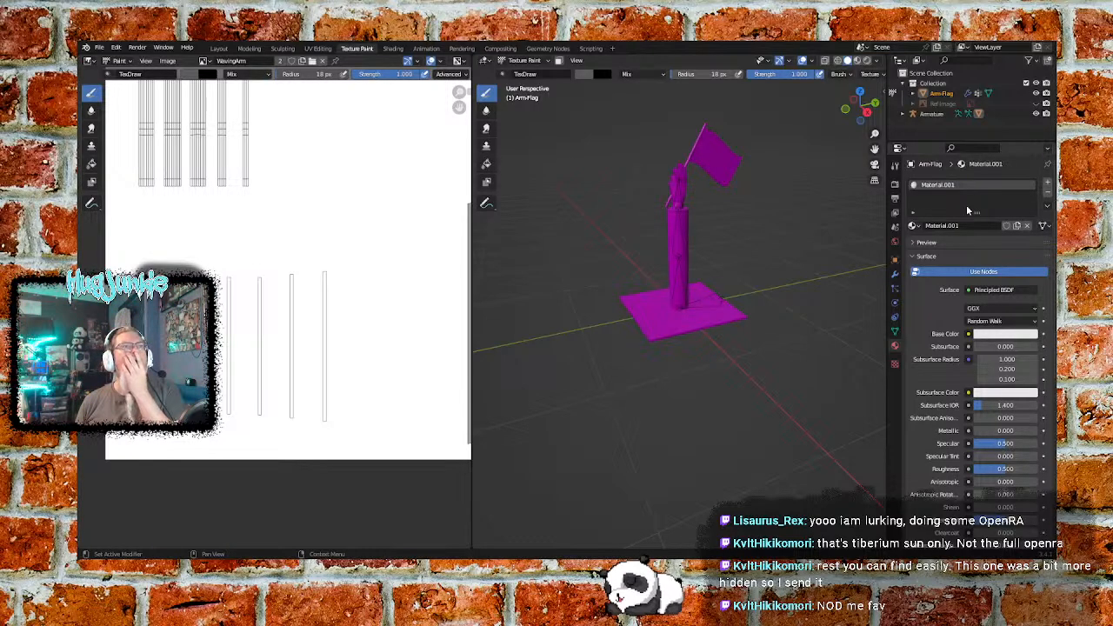
{"action": "left_click", "coordinate": [1044, 194]}
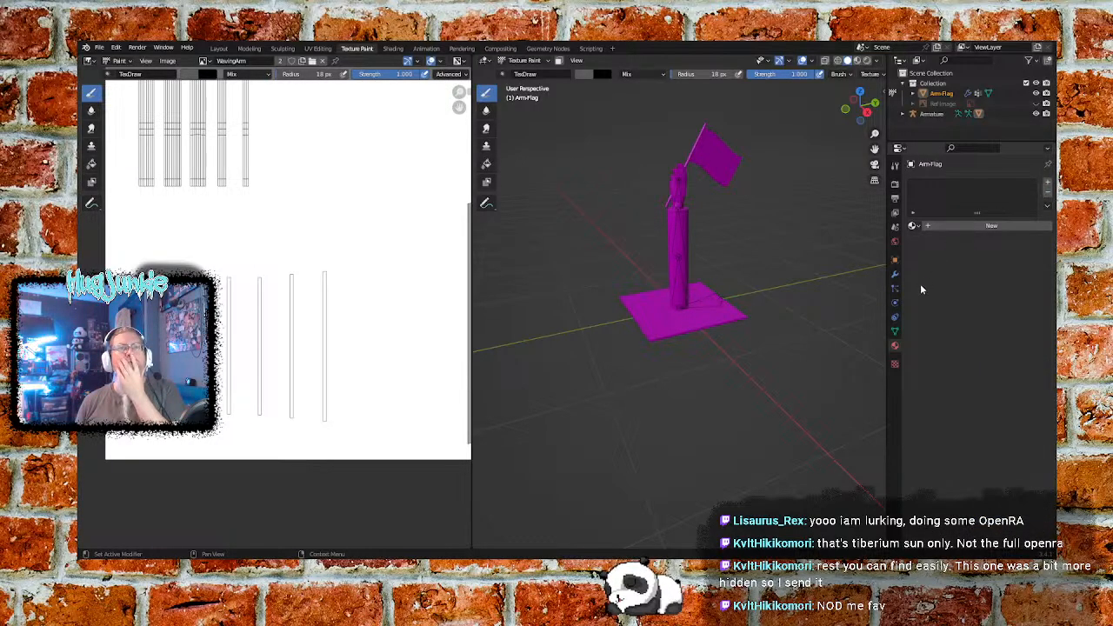
- Create another image texture for the brush and load WavingArm.png into it
{"action": "left_click", "coordinate": [895, 363]}
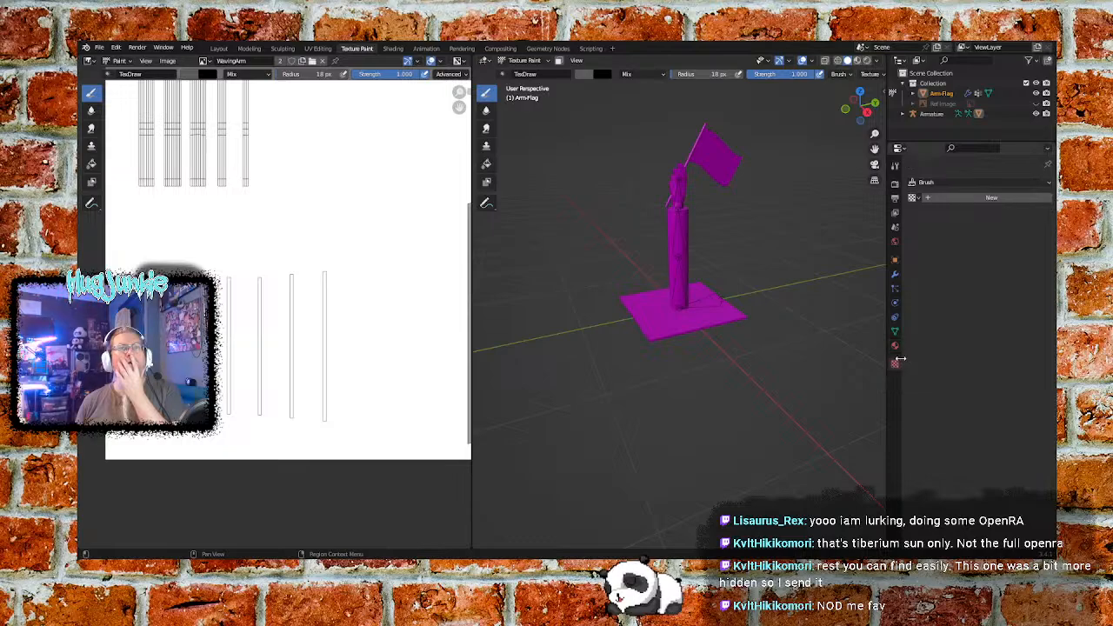
{"action": "left_click", "coordinate": [937, 184]}
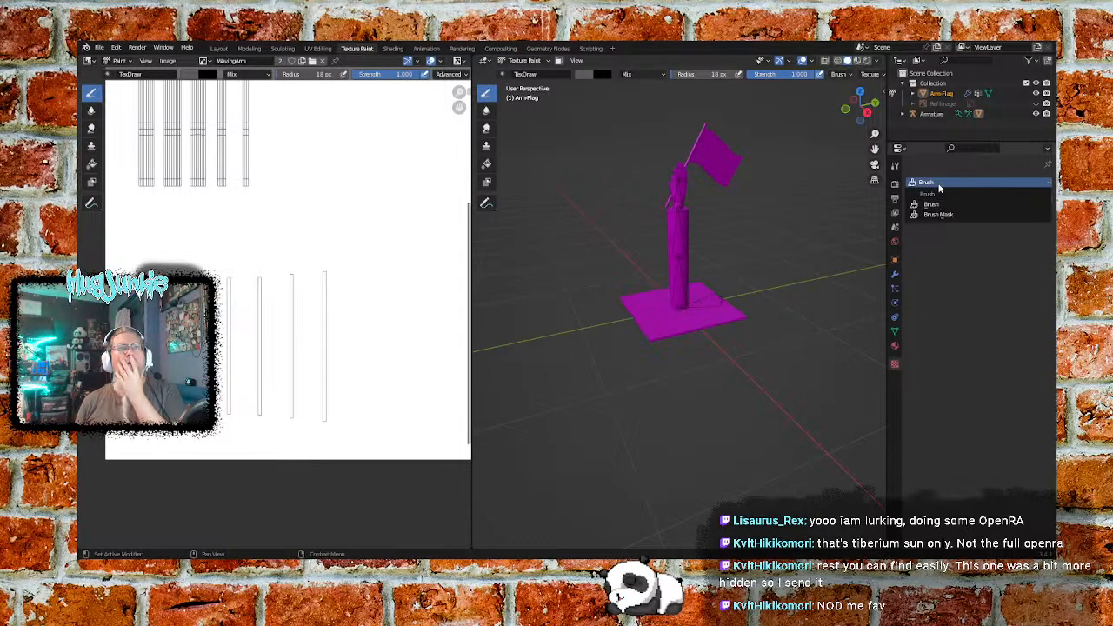
{"action": "left_click", "coordinate": [930, 203]}
{"action": "left_click", "coordinate": [912, 197]}
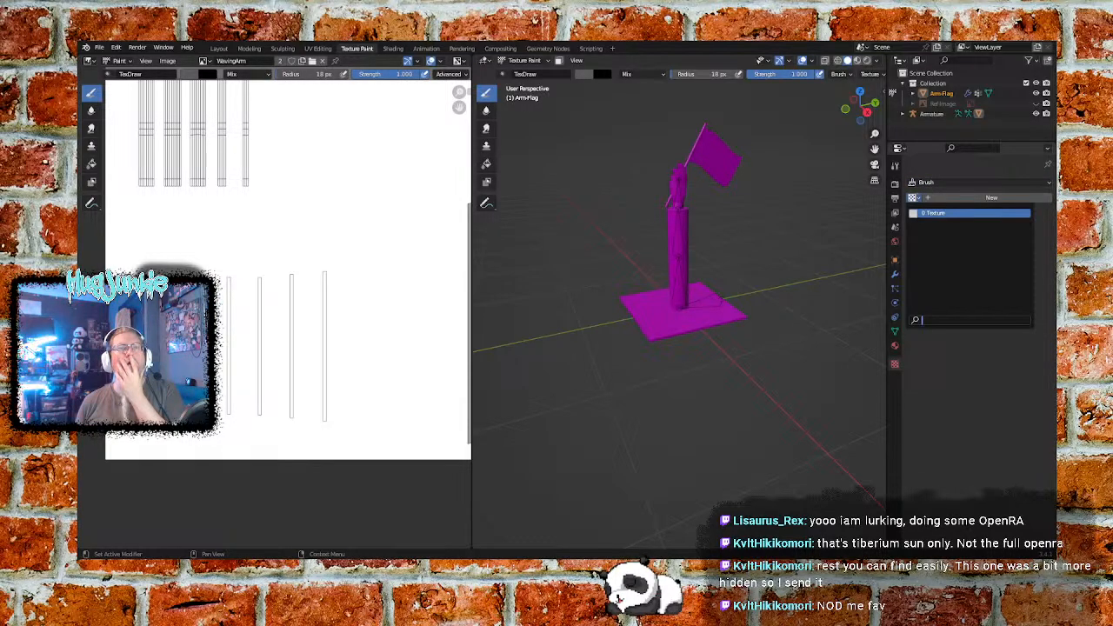
{"action": "left_click", "coordinate": [952, 200]}
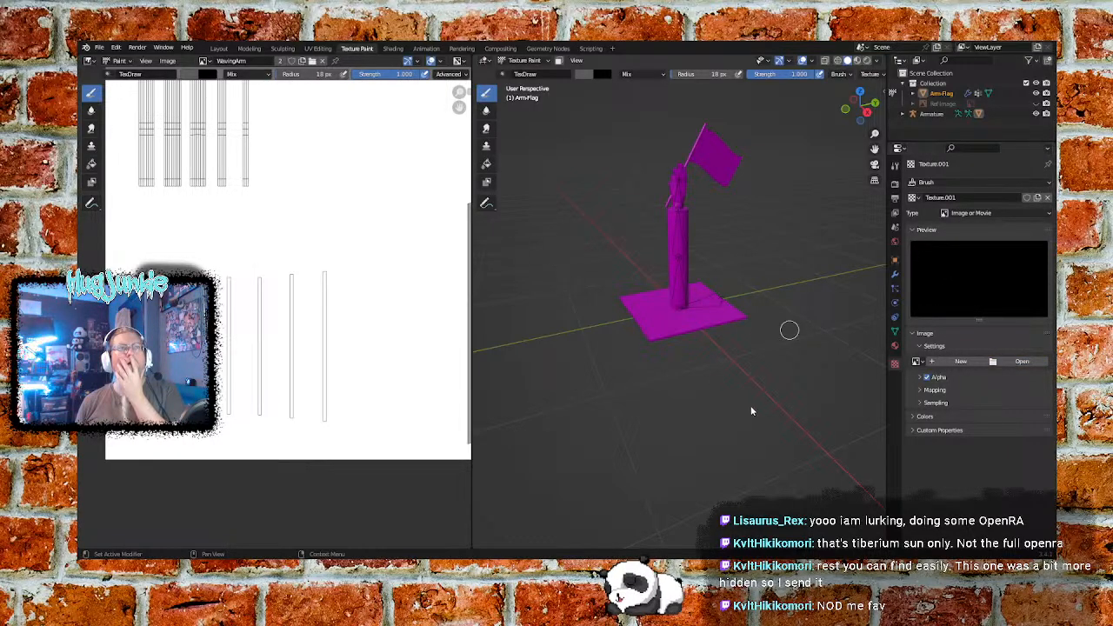
{"action": "double_click", "coordinate": [734, 439]}
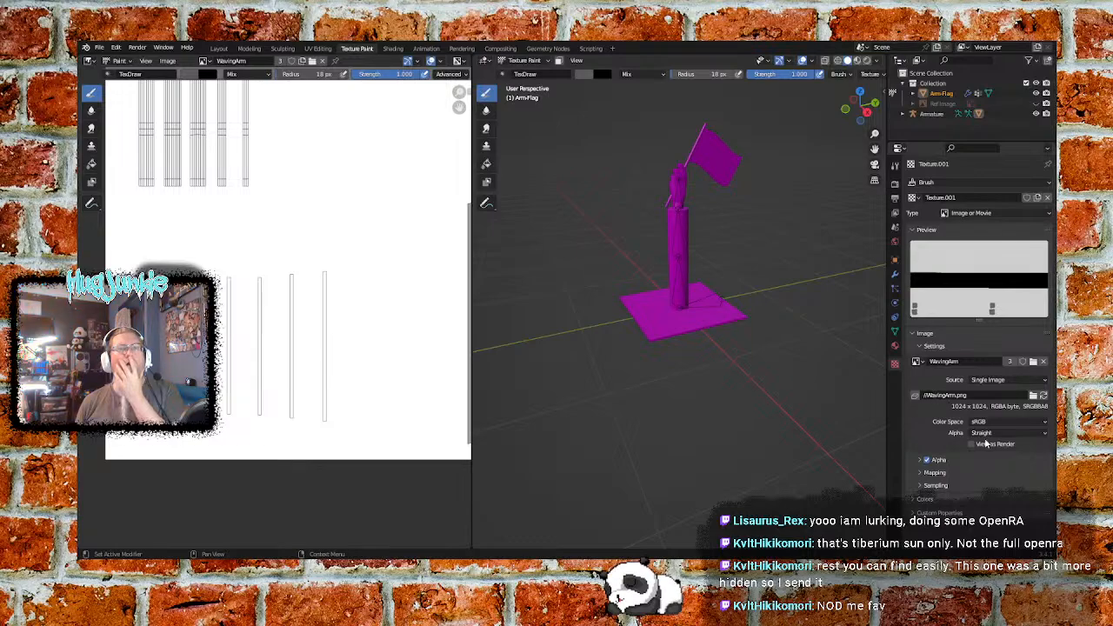
- Review the new texture's mapping settings and unlink the texture from the brush
{"action": "left_click", "coordinate": [922, 474]}
{"action": "scroll", "coordinate": [925, 477], "scroll_direction": "down", "scroll_amount": 2}
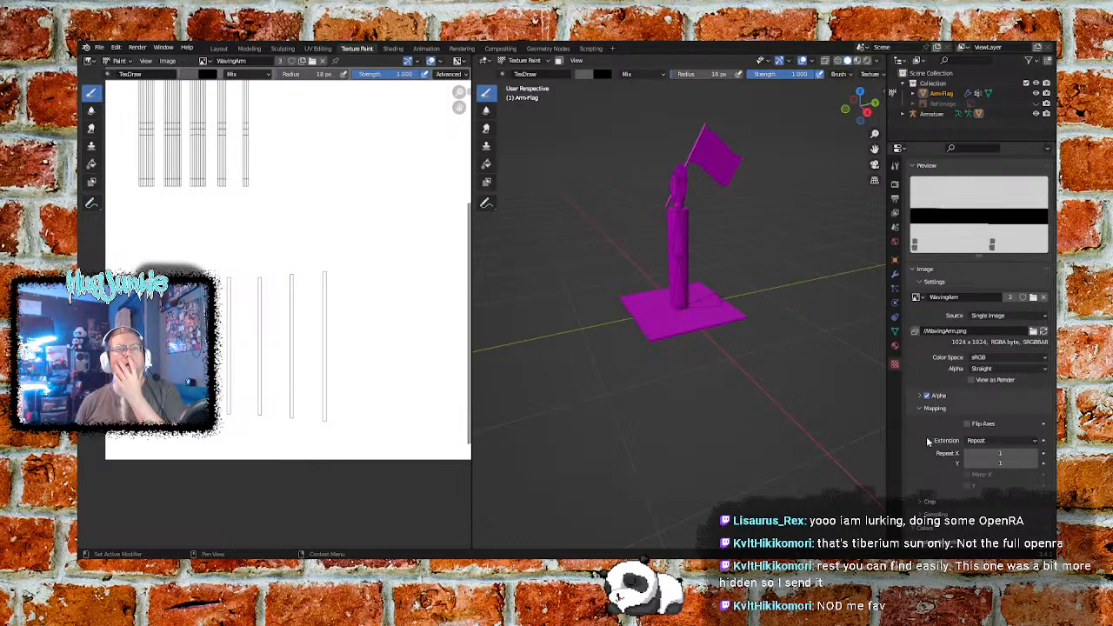
{"action": "left_click", "coordinate": [921, 409]}
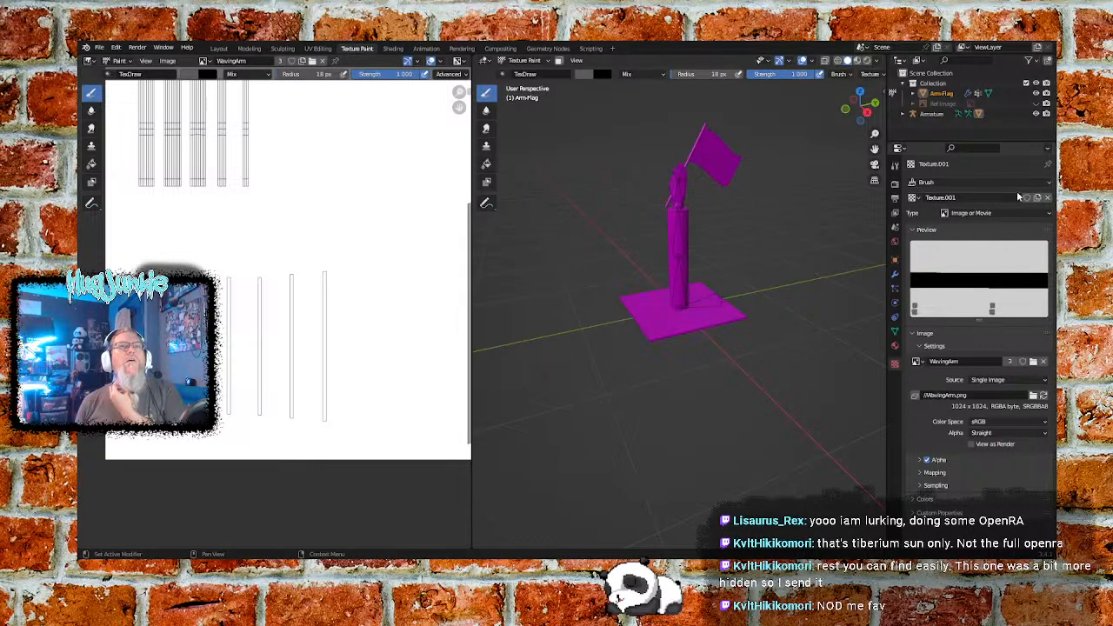
{"action": "left_click", "coordinate": [1047, 198]}
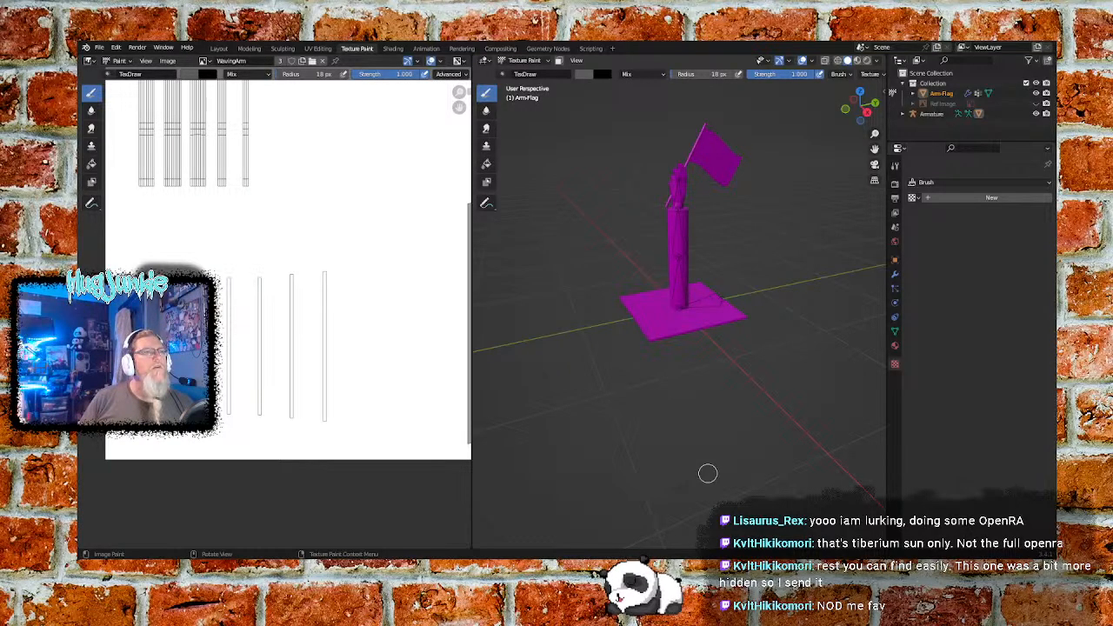
- Switch the Arm-Flag model from Texture Paint through Object Mode to Edit Mode
{"action": "scroll", "coordinate": [586, 258], "scroll_direction": "down", "scroll_amount": 3}
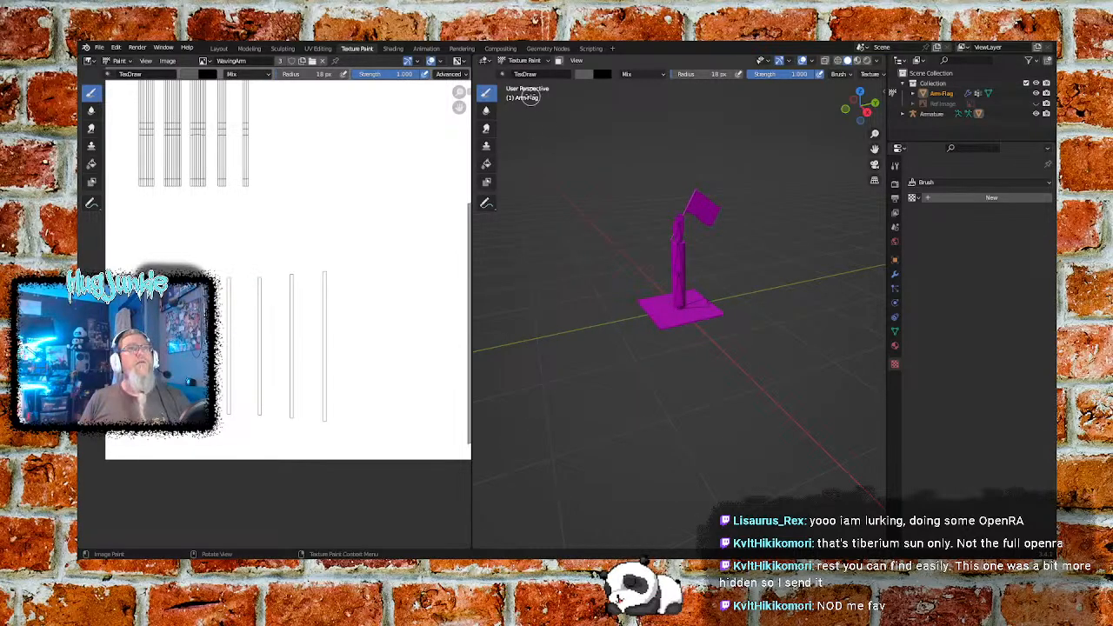
{"action": "left_click", "coordinate": [530, 61]}
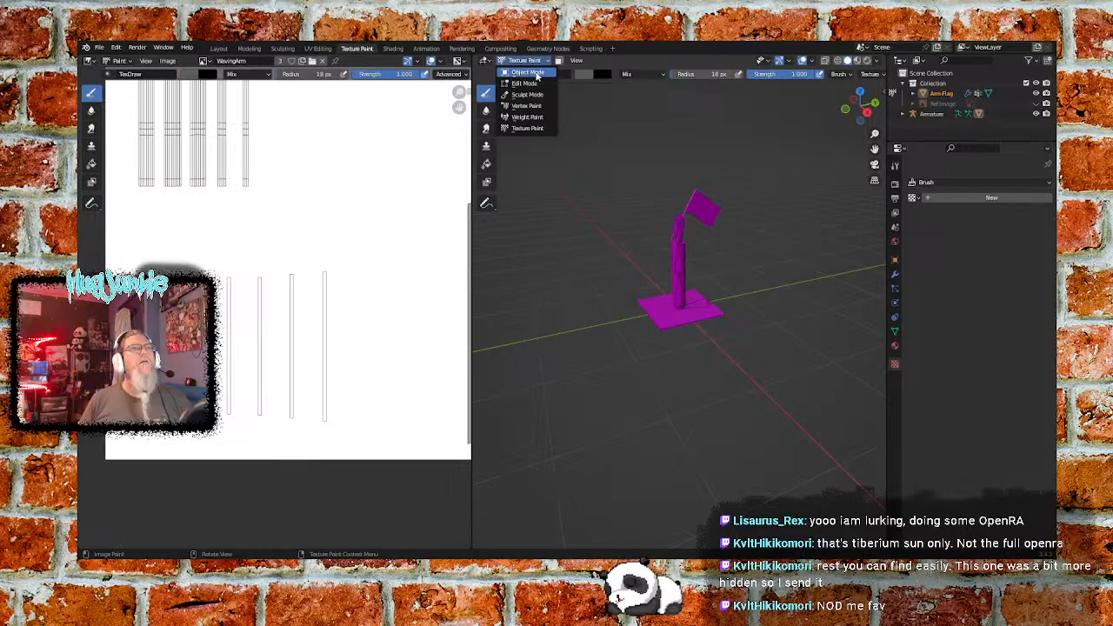
{"action": "left_click", "coordinate": [534, 73]}
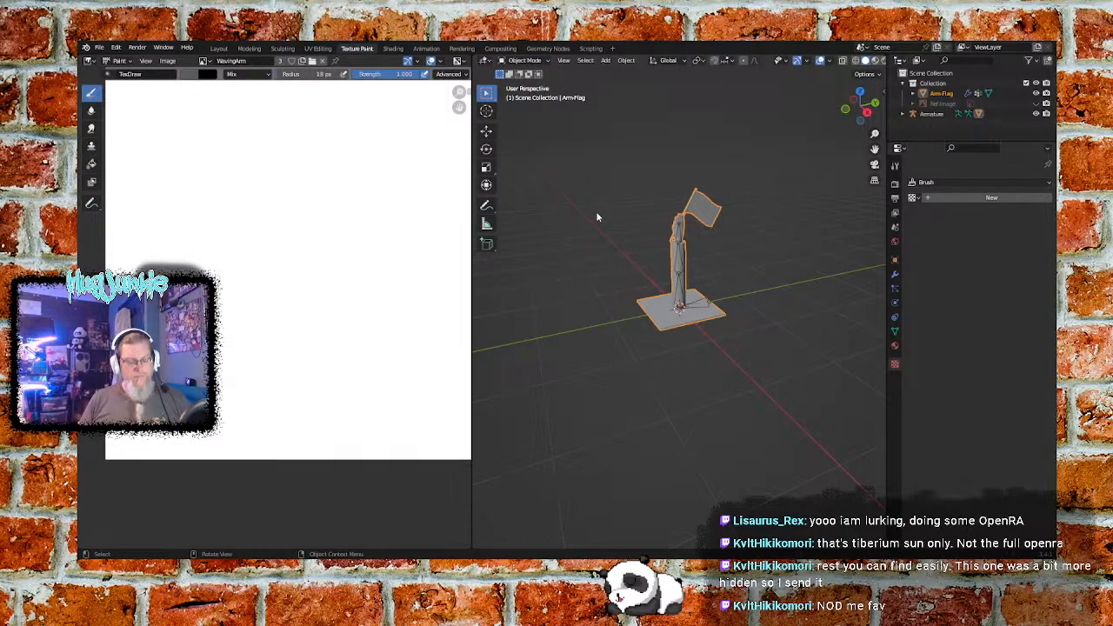
{"action": "left_click", "coordinate": [525, 60]}
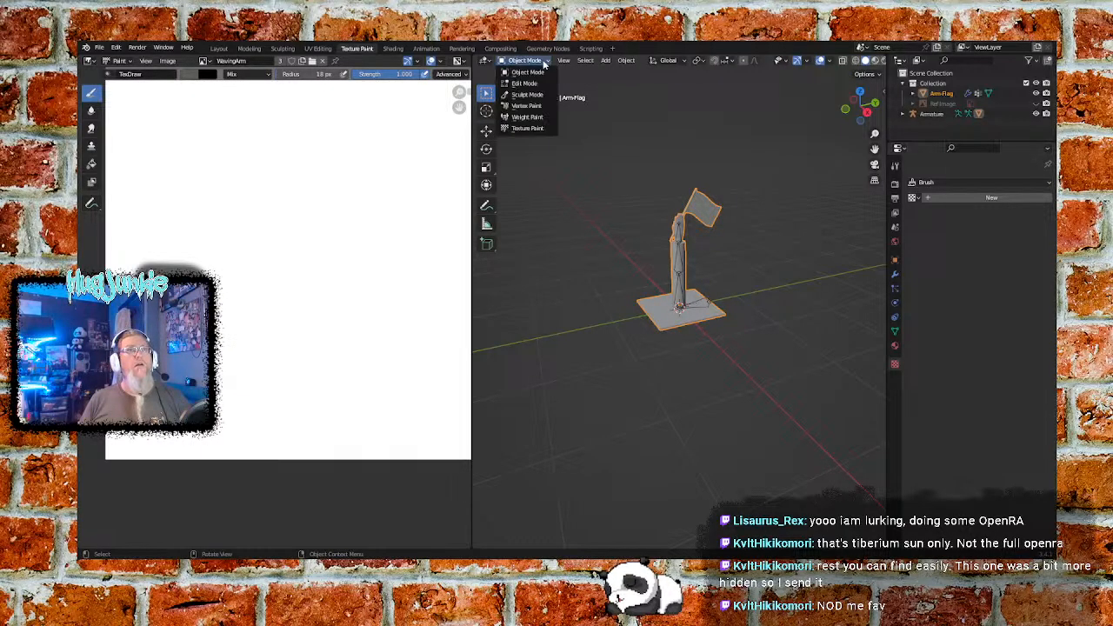
{"action": "left_click", "coordinate": [526, 83]}
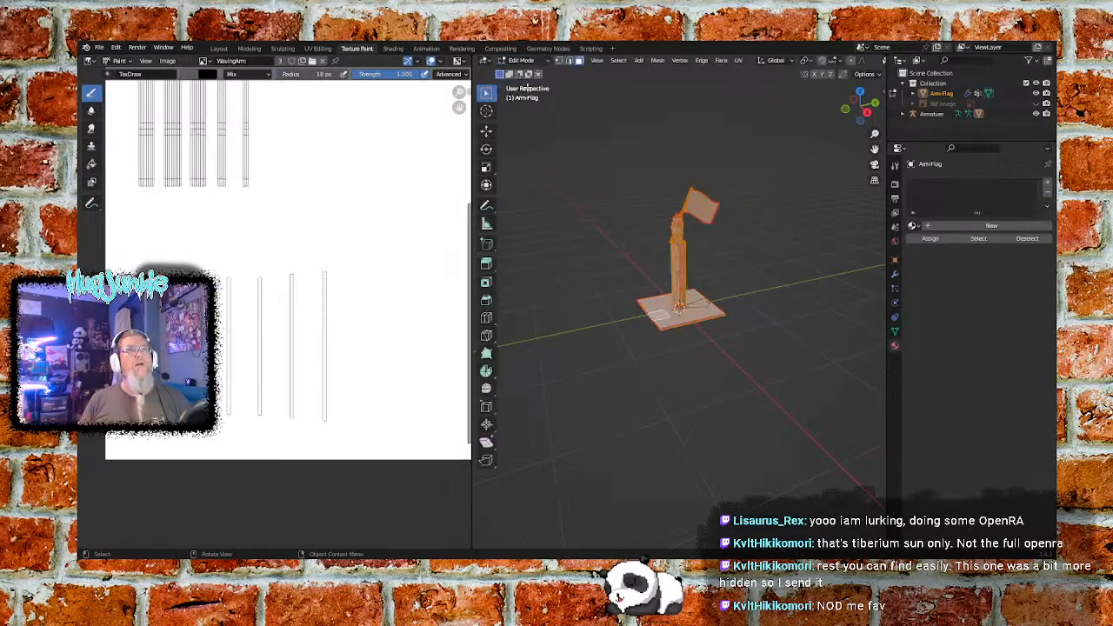
{"action": "left_click", "coordinate": [593, 245]}
{"action": "key", "text": "a"}
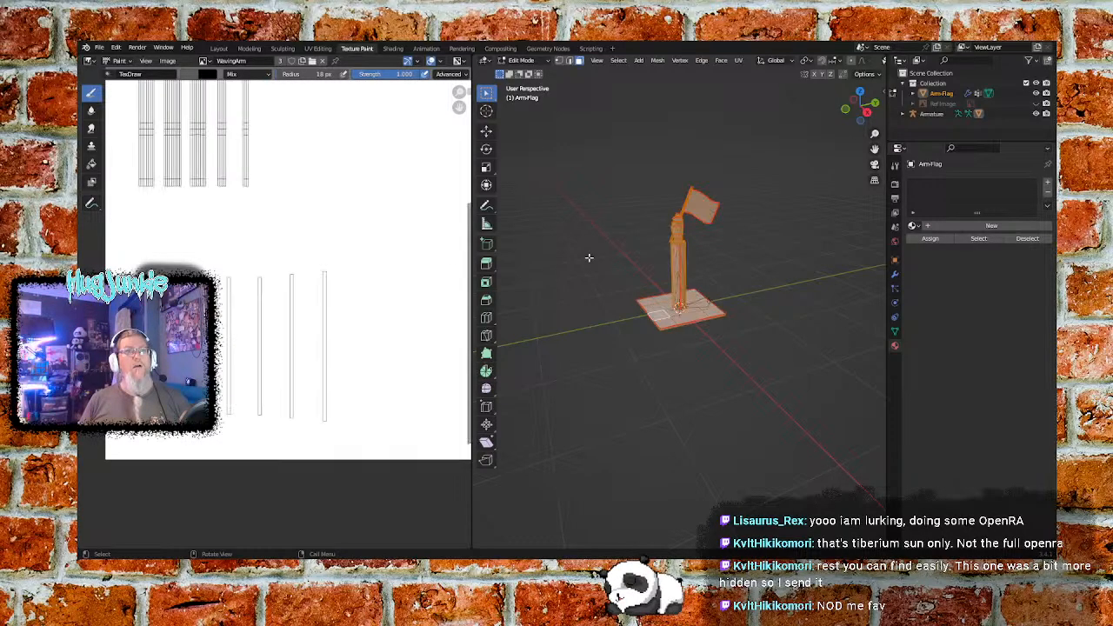
{"action": "key", "text": "u"}
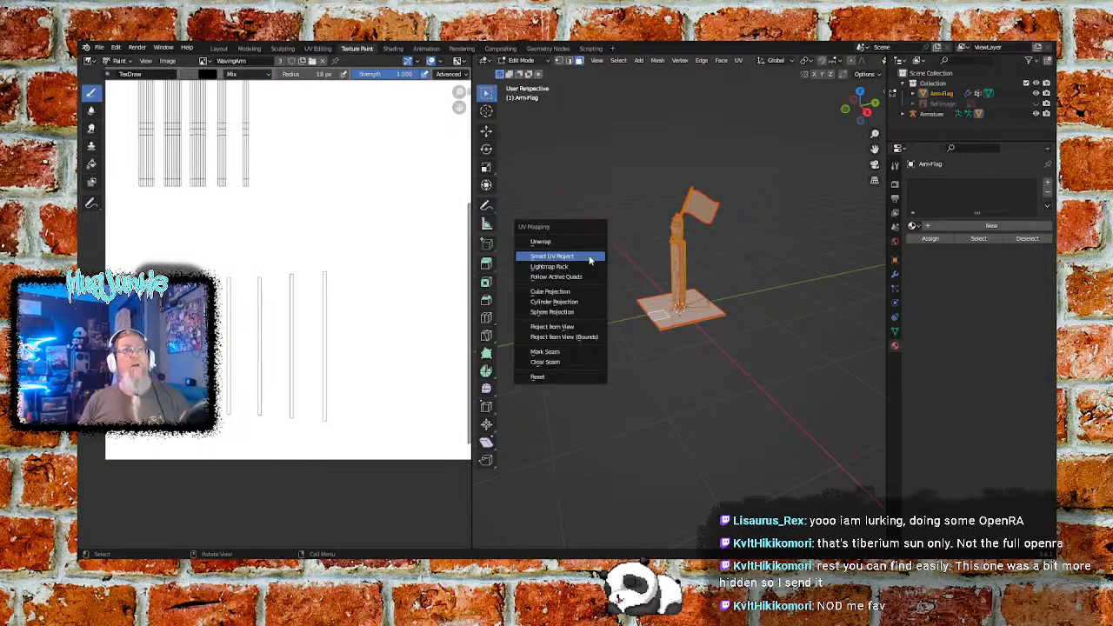
{"action": "left_click", "coordinate": [588, 257]}
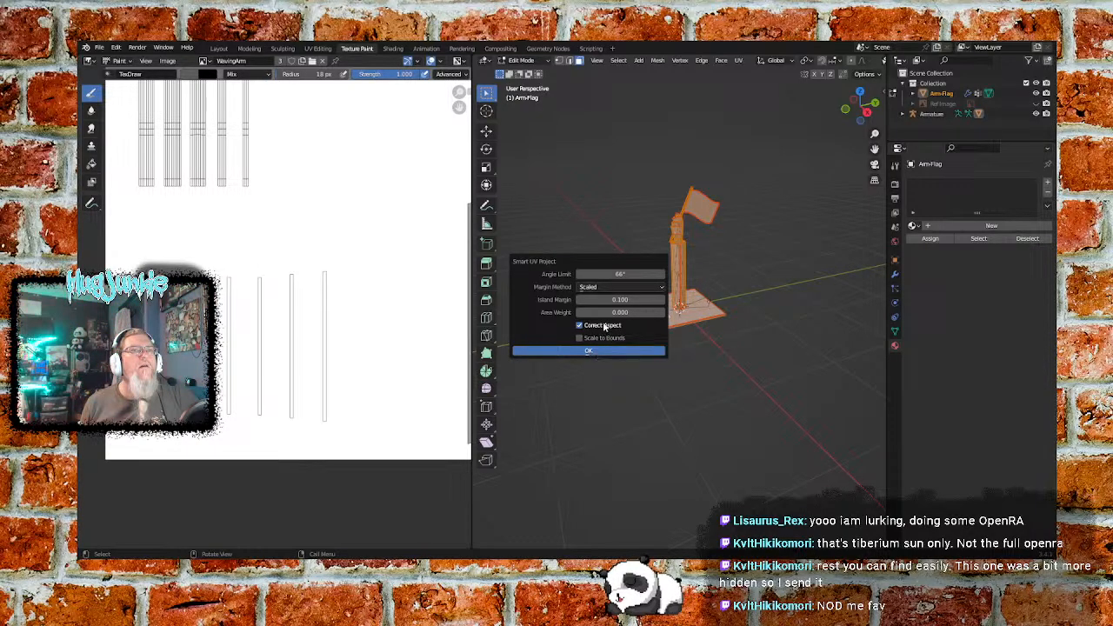
{"action": "left_click", "coordinate": [605, 287]}
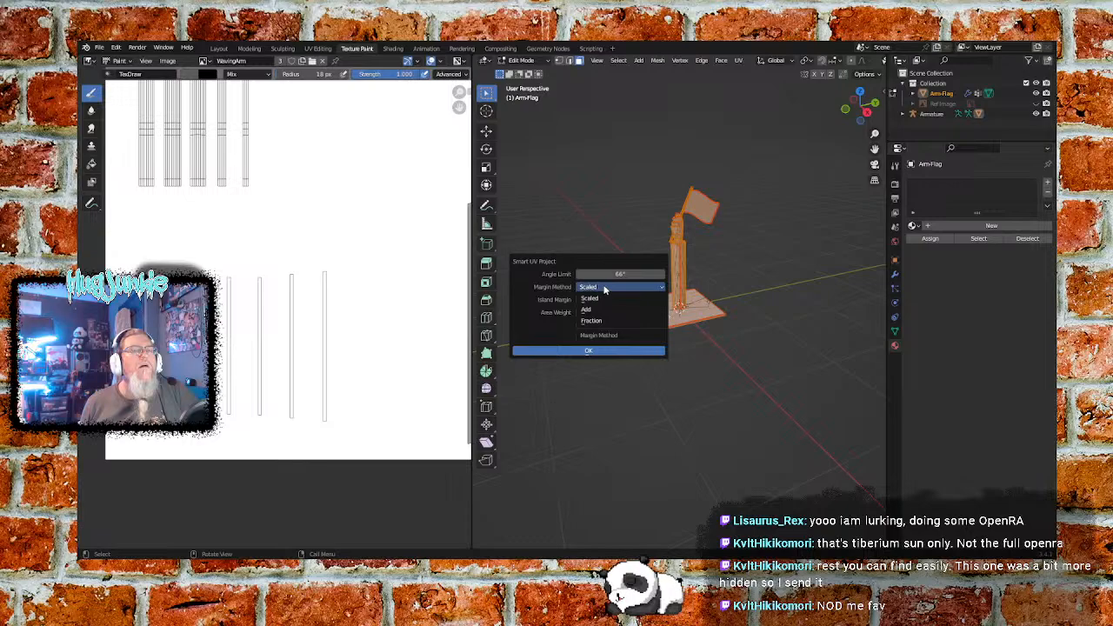
{"action": "left_click", "coordinate": [605, 287]}
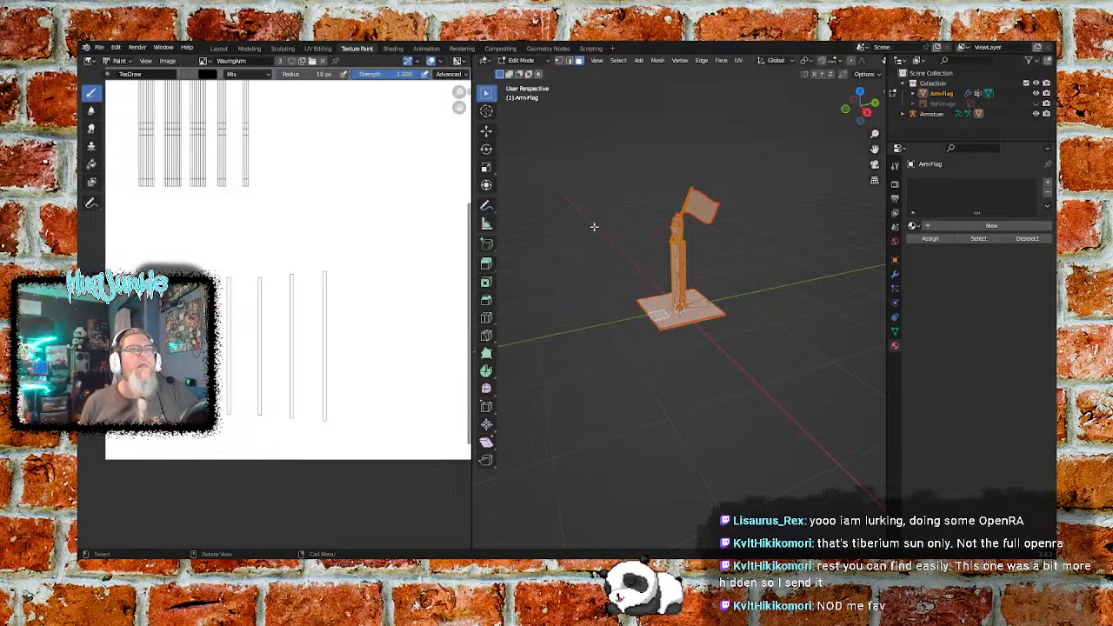
- Unwrap all selected faces of the Arm-Flag mesh with the standard Unwrap operation
{"action": "key", "text": "u"}
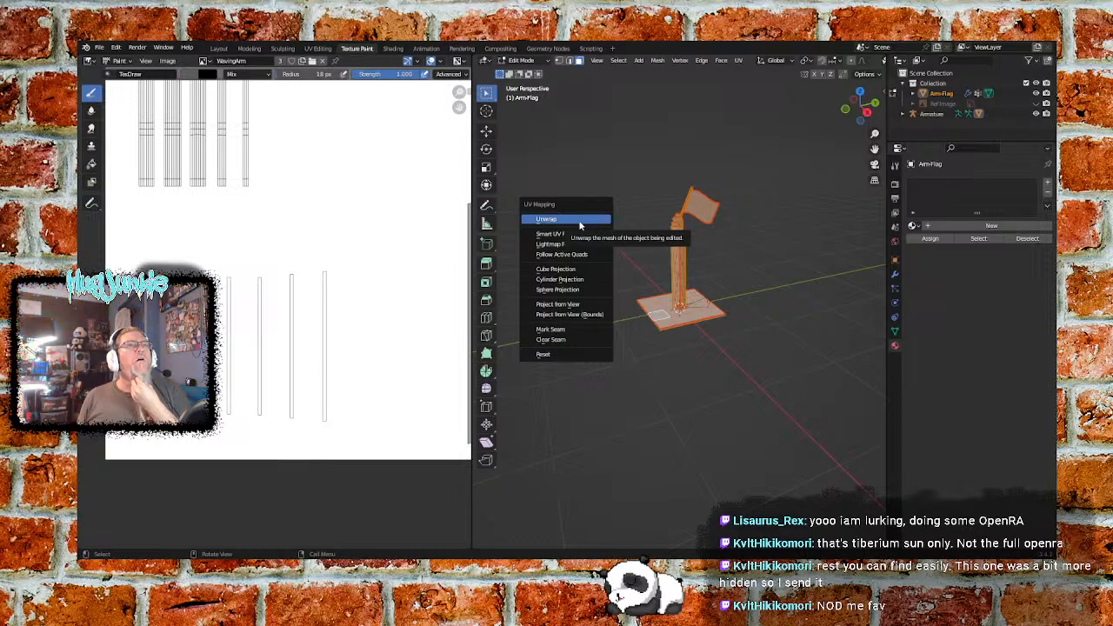
{"action": "left_click", "coordinate": [579, 223]}
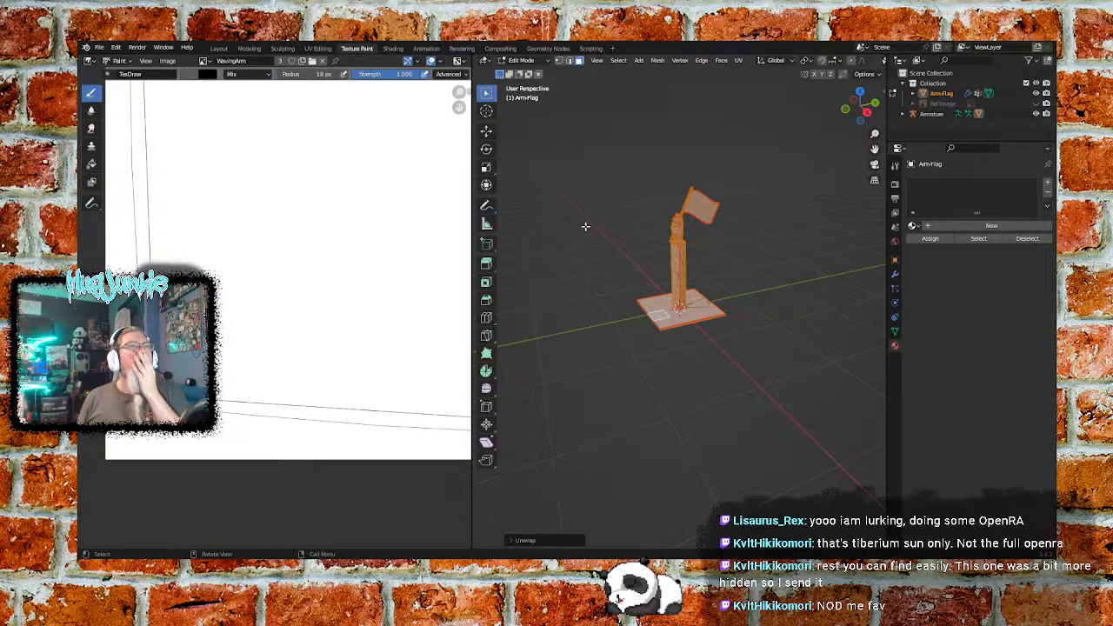
- Examine the shapes and arrangement of the newly unwrapped UV islands over the WavingArm image
{"action": "scroll", "coordinate": [328, 231], "scroll_direction": "down", "scroll_amount": 5}
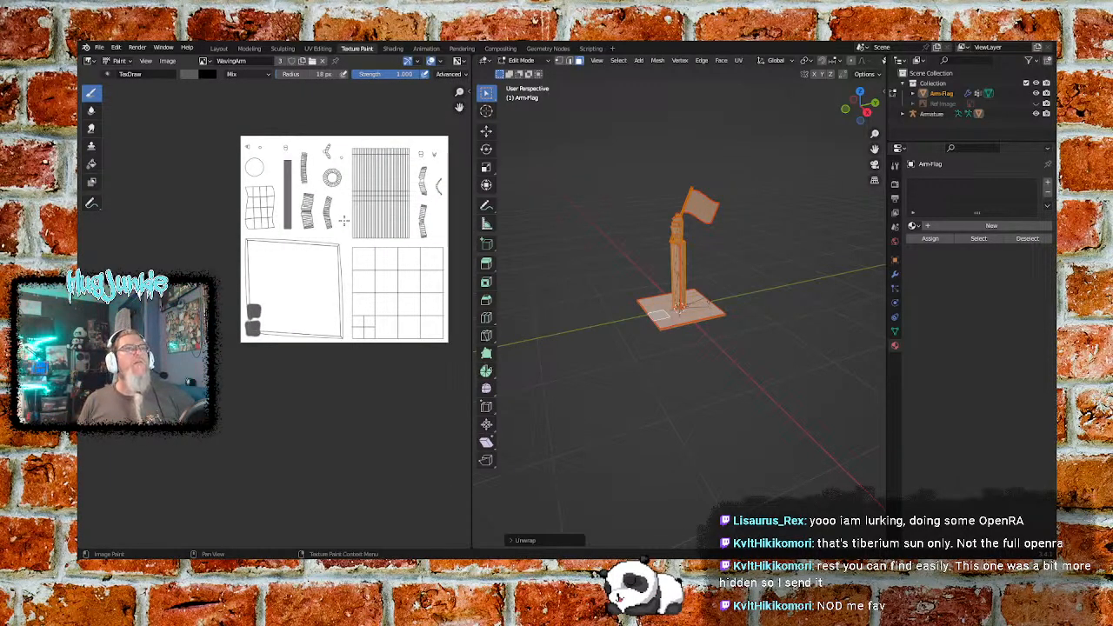
{"action": "scroll", "coordinate": [404, 214], "scroll_direction": "up", "scroll_amount": 1}
{"action": "middle_click_drag", "start_coordinate": [371, 202], "coordinate": [274, 290]}
{"action": "scroll", "coordinate": [275, 290], "scroll_direction": "up", "scroll_amount": 1}
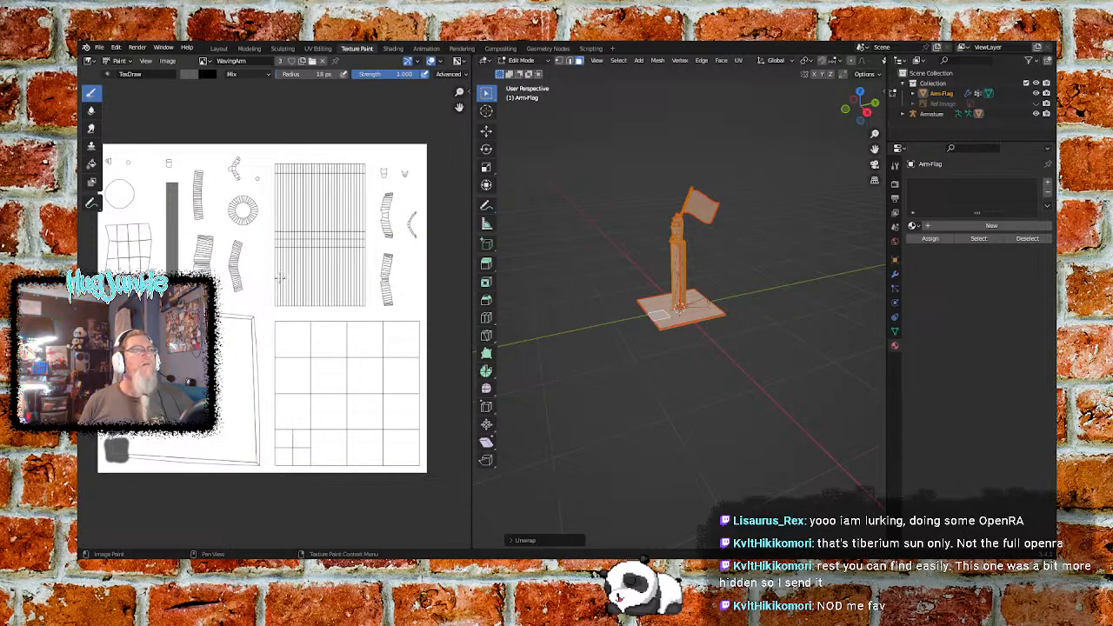
{"action": "scroll", "coordinate": [259, 295], "scroll_direction": "down", "scroll_amount": 1}
{"action": "middle_click_drag", "start_coordinate": [243, 321], "coordinate": [263, 317]}
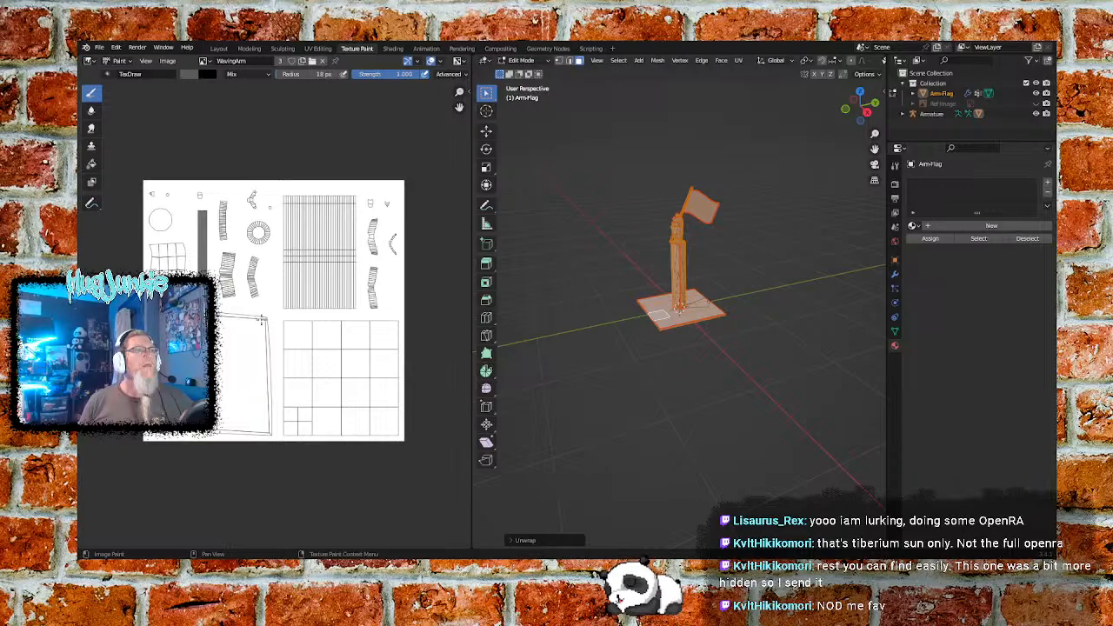
{"action": "scroll", "coordinate": [264, 318], "scroll_direction": "up", "scroll_amount": 3}
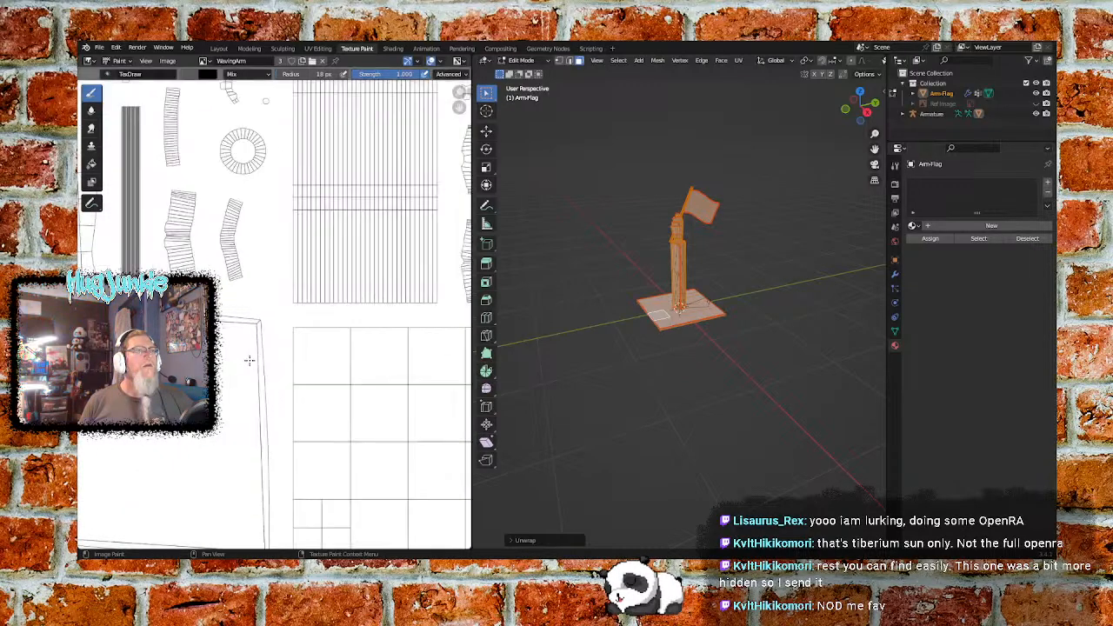
{"action": "scroll", "coordinate": [339, 315], "scroll_direction": "down", "scroll_amount": 2}
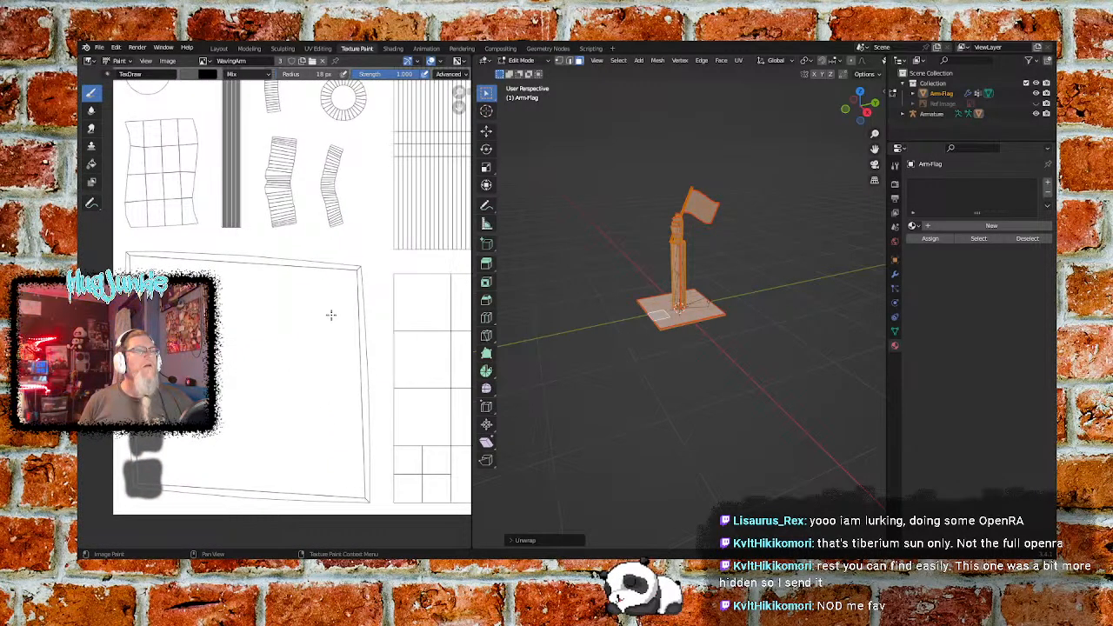
{"action": "scroll", "coordinate": [320, 327], "scroll_direction": "down", "scroll_amount": 1}
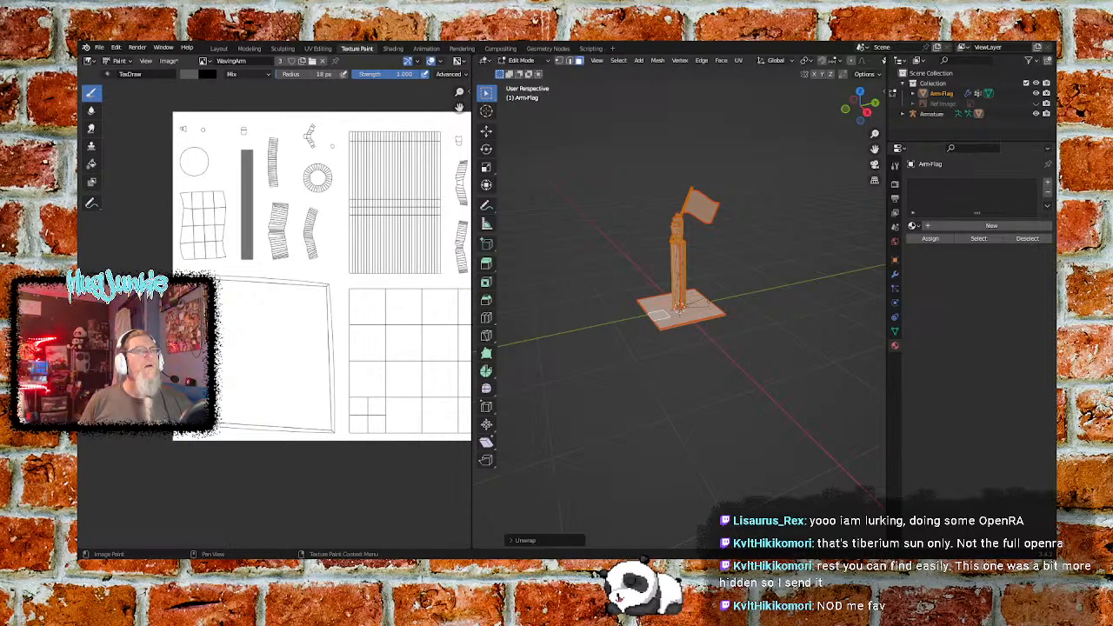
- Try two crossing brush strokes on the large four-sided UV island of the WavingArm image, then undo both
{"action": "left_click_drag", "start_coordinate": [329, 293], "coordinate": [249, 376]}
{"action": "left_click_drag", "start_coordinate": [215, 287], "coordinate": [272, 402]}
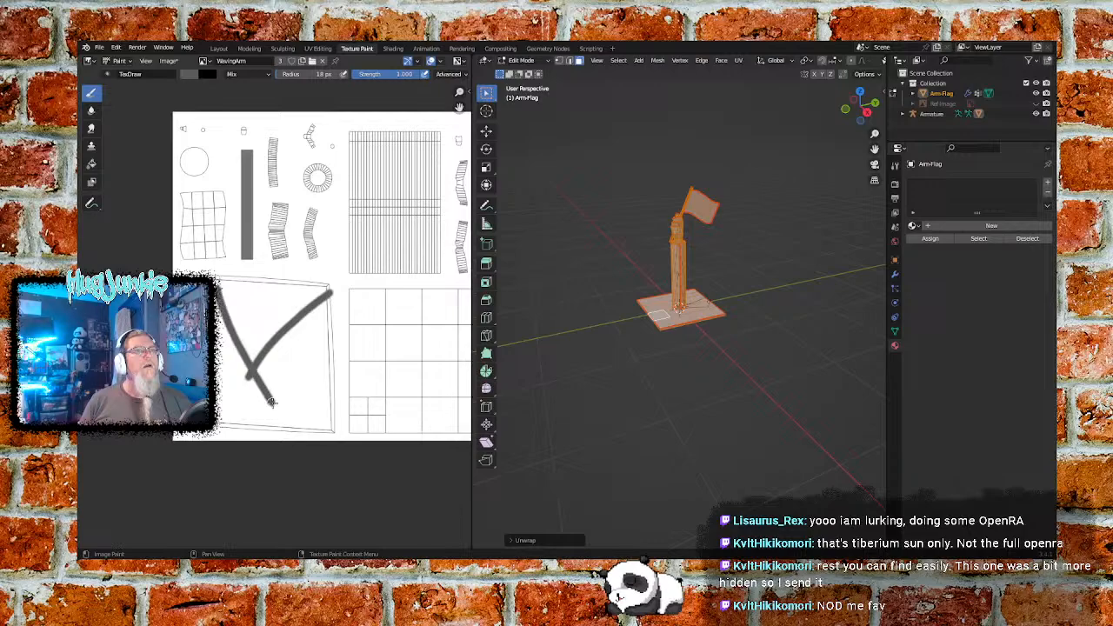
{"action": "key", "text": "ctrl+z"}
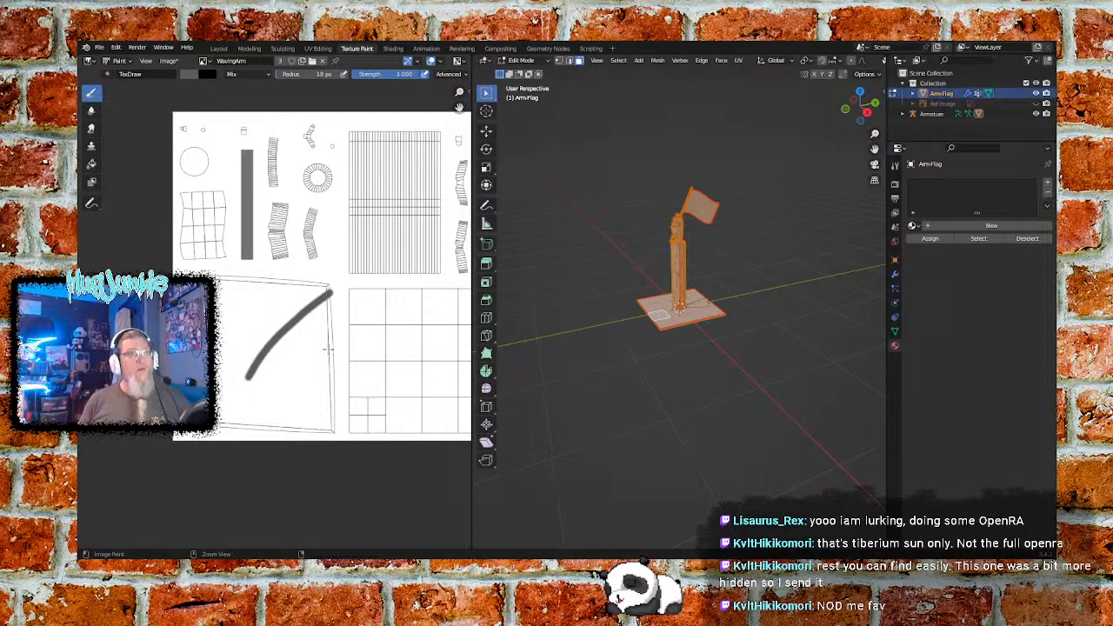
{"action": "key", "text": "ctrl+z"}
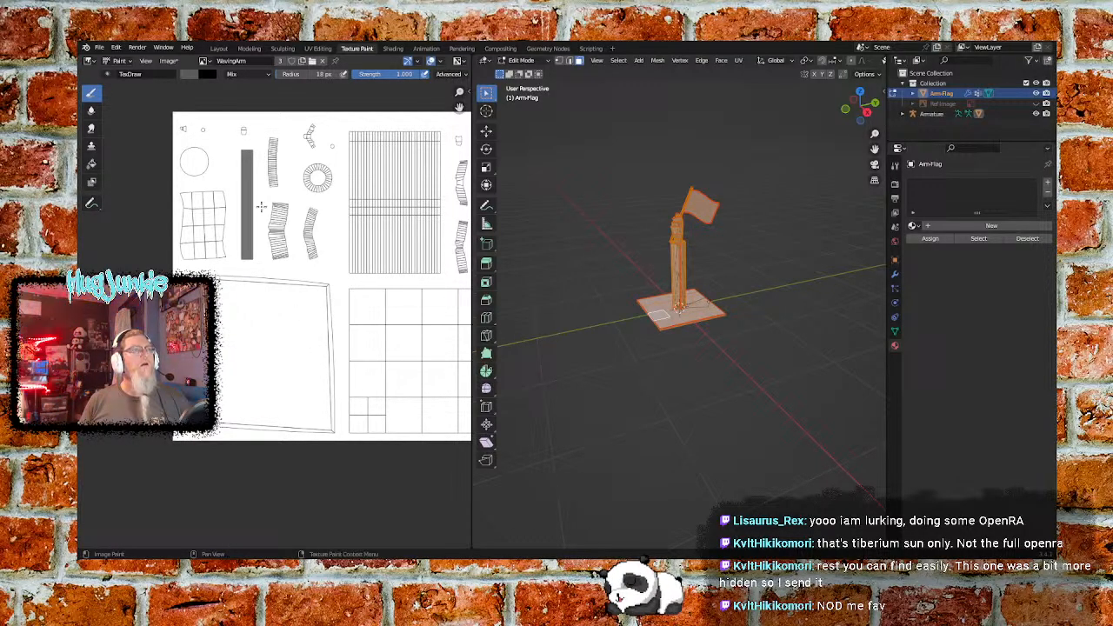
- Set the paint brush colour to white
{"action": "left_click", "coordinate": [191, 74]}
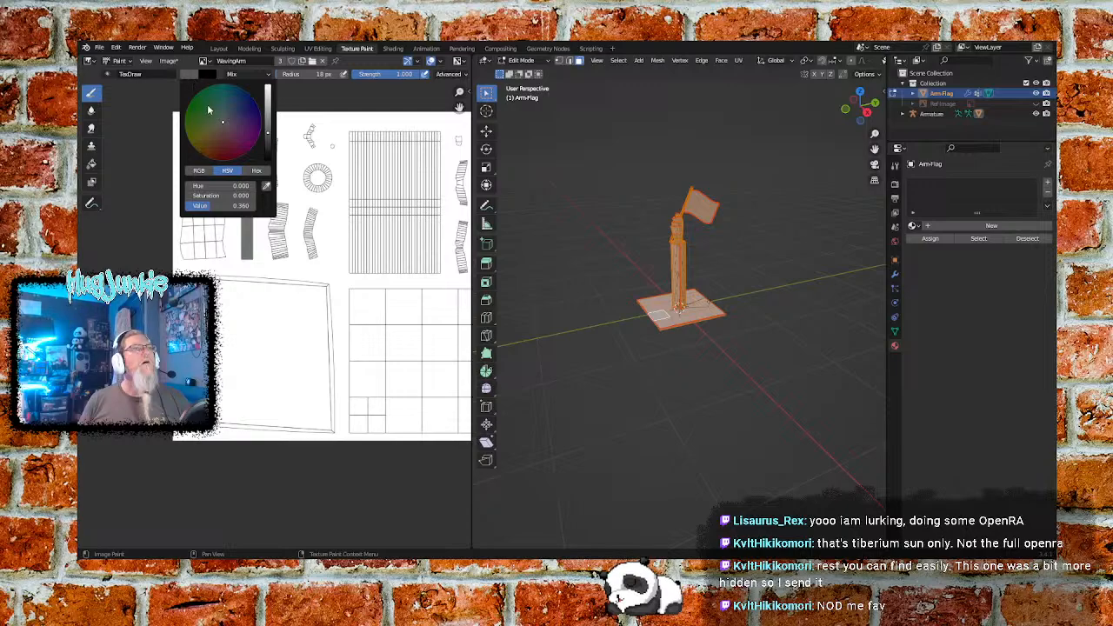
{"action": "left_click_drag", "start_coordinate": [268, 106], "coordinate": [271, 88]}
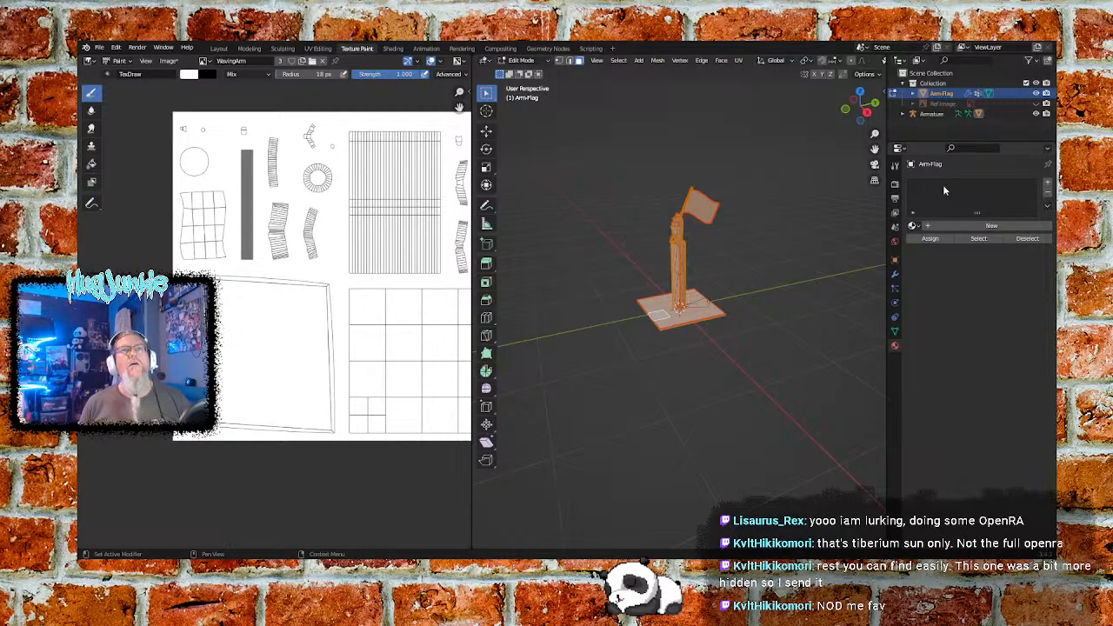
- Try a new material in an added Arm-Flag slot, check its subsurface method options, then unlink it and attempt to remove the slot
{"action": "left_click", "coordinate": [1047, 183]}
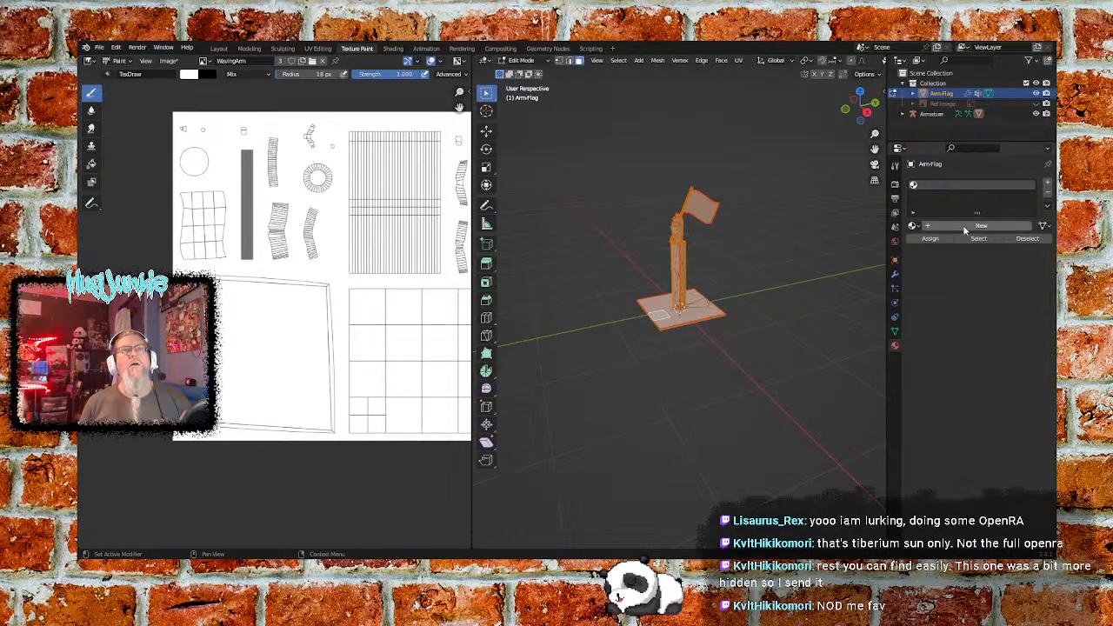
{"action": "left_click", "coordinate": [912, 226]}
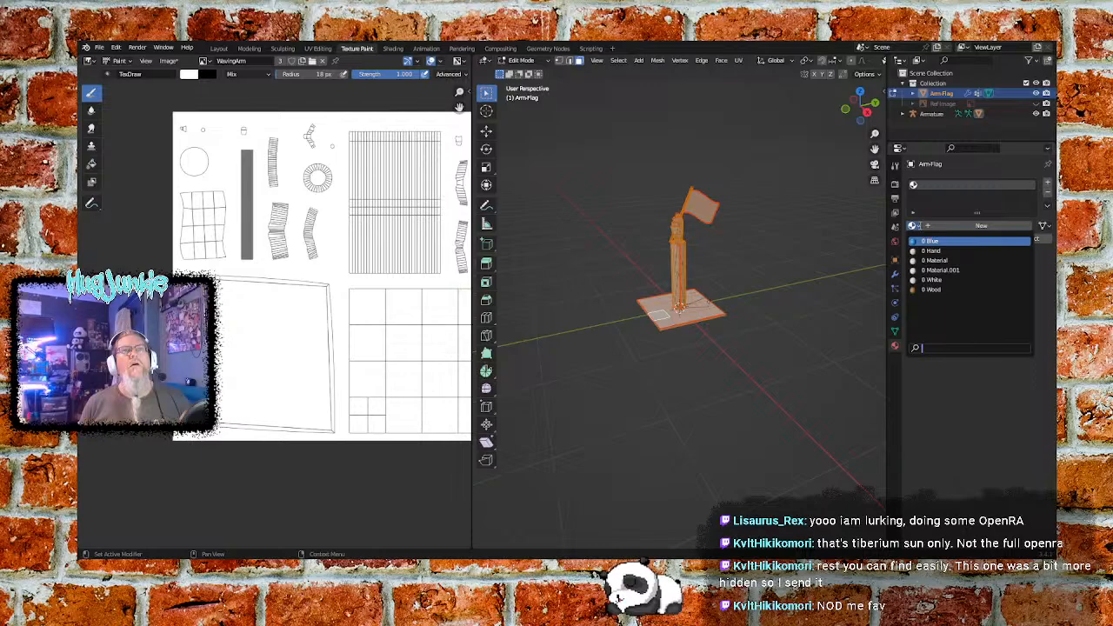
{"action": "left_click", "coordinate": [955, 222]}
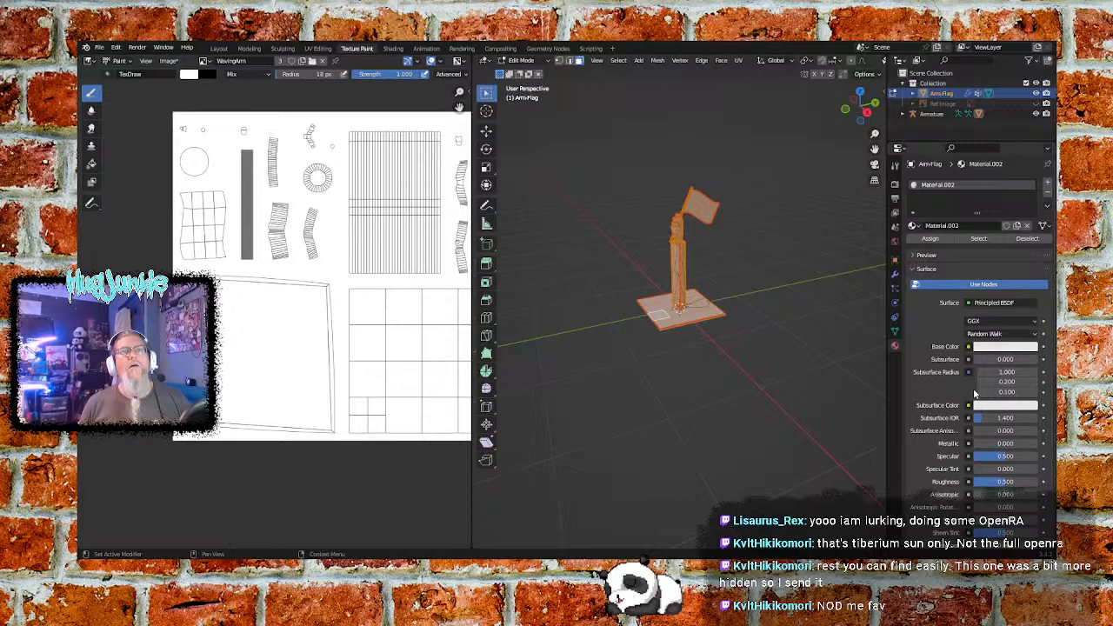
{"action": "left_click", "coordinate": [1001, 335]}
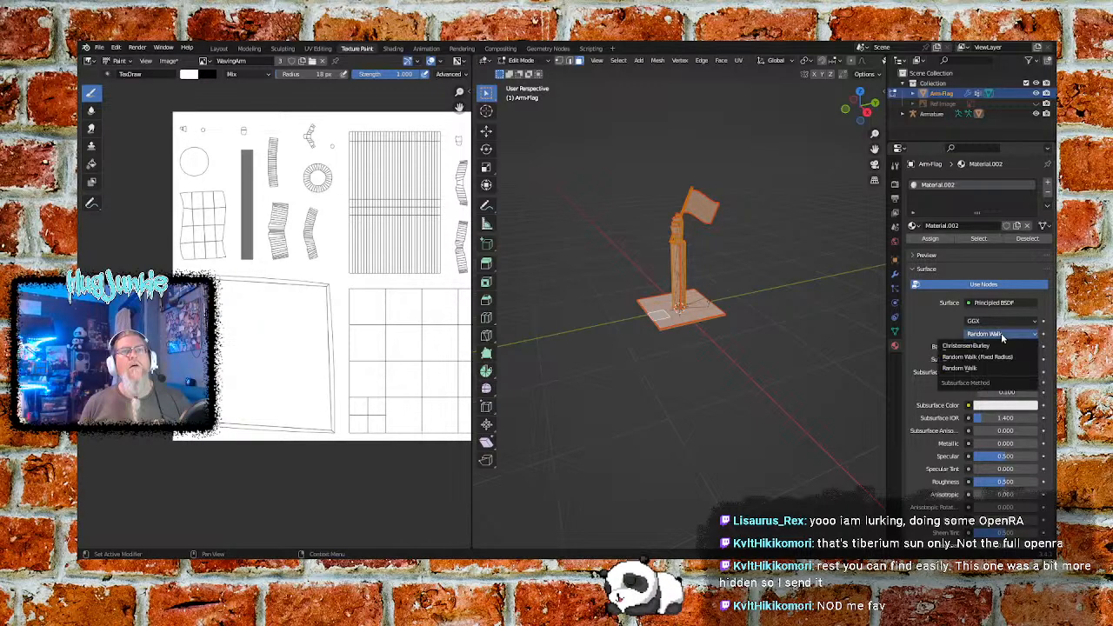
{"action": "left_click", "coordinate": [1001, 322]}
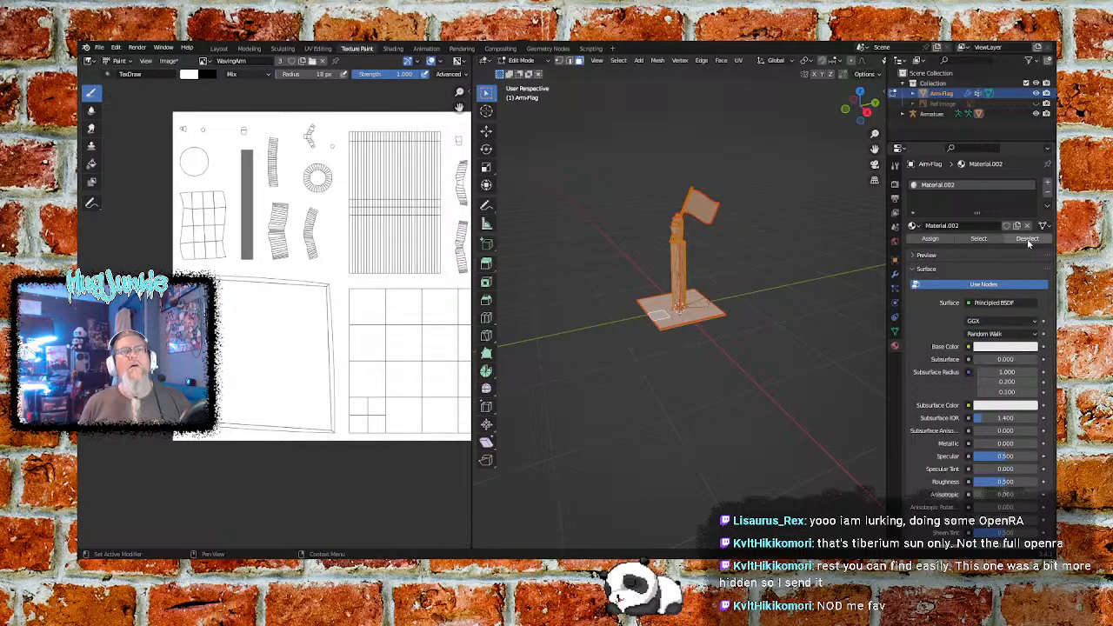
{"action": "left_click", "coordinate": [1045, 195]}
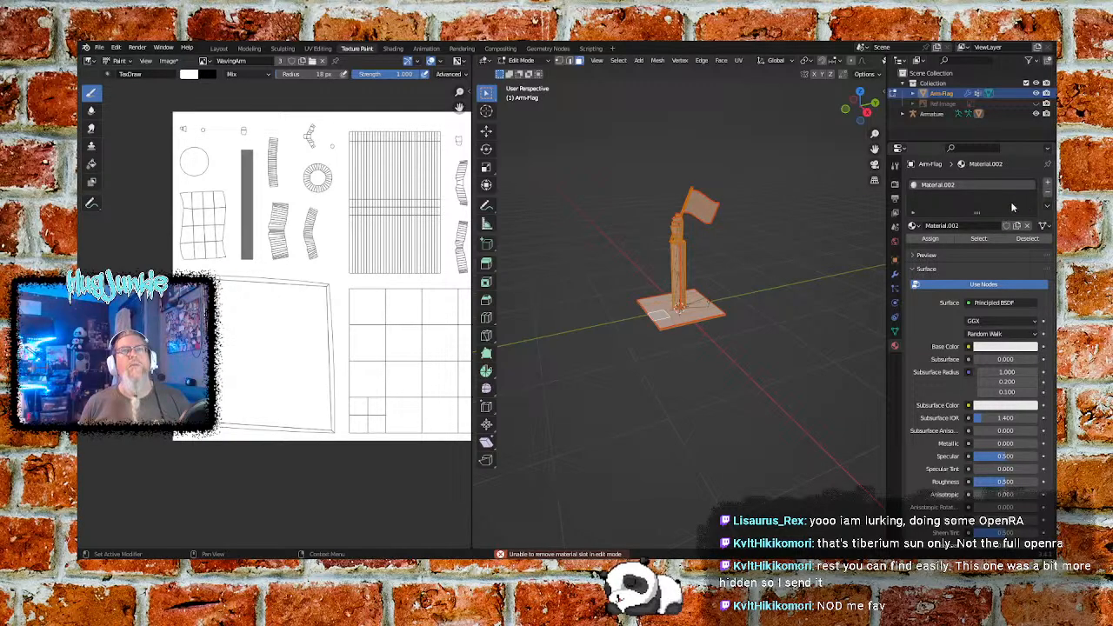
{"action": "left_click", "coordinate": [1026, 225]}
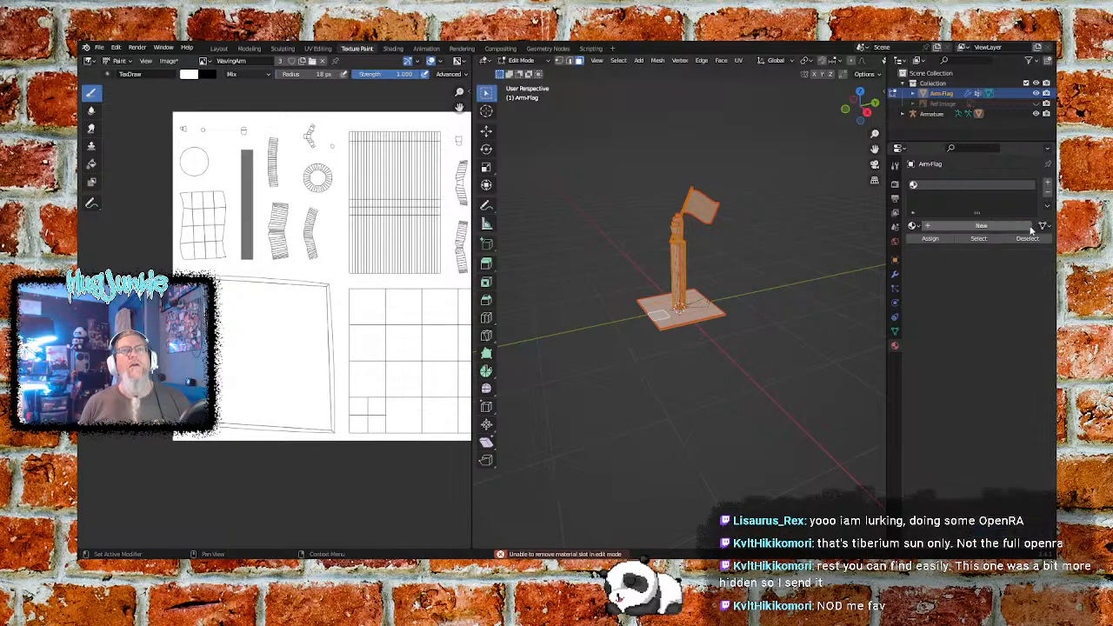
{"action": "left_click", "coordinate": [1046, 195]}
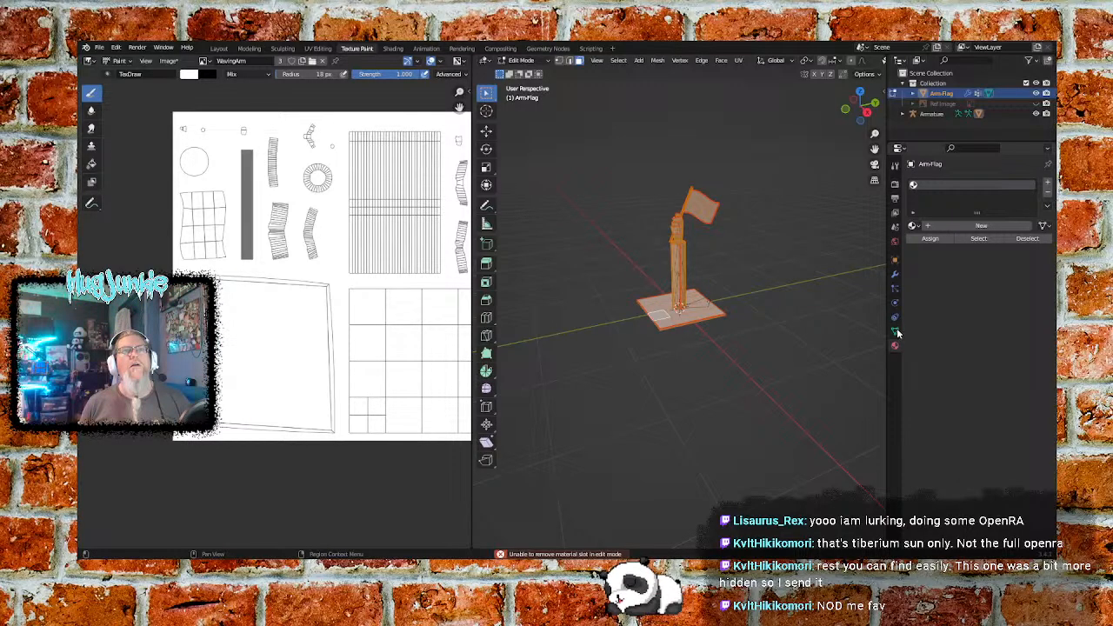
{"action": "left_click", "coordinate": [895, 167]}
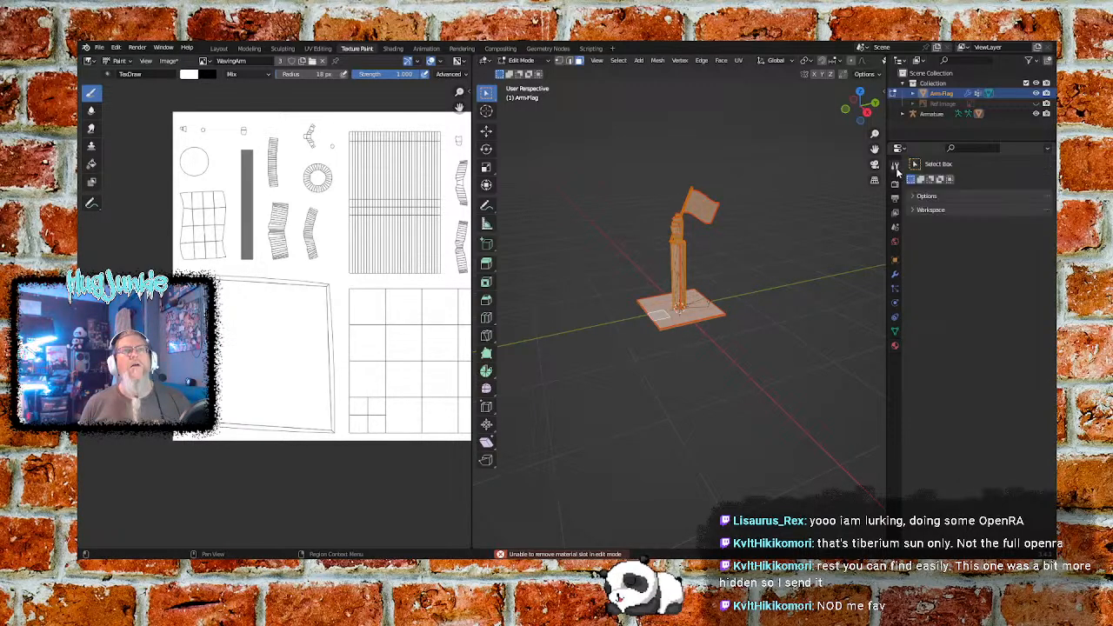
{"action": "left_click", "coordinate": [896, 275]}
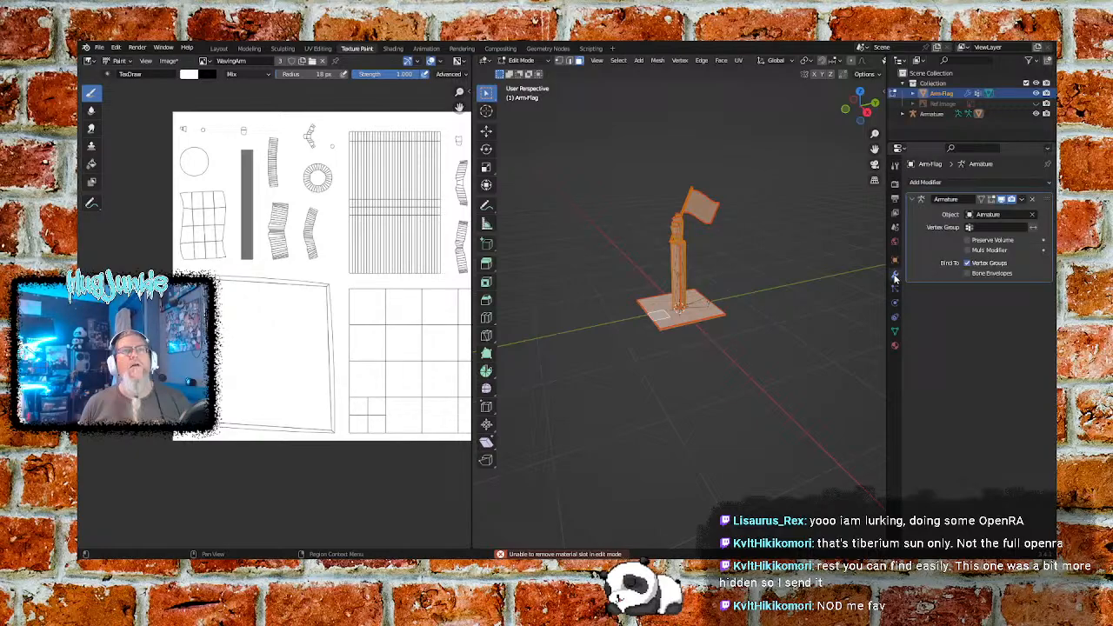
{"action": "left_click", "coordinate": [895, 319]}
{"action": "left_click", "coordinate": [895, 334]}
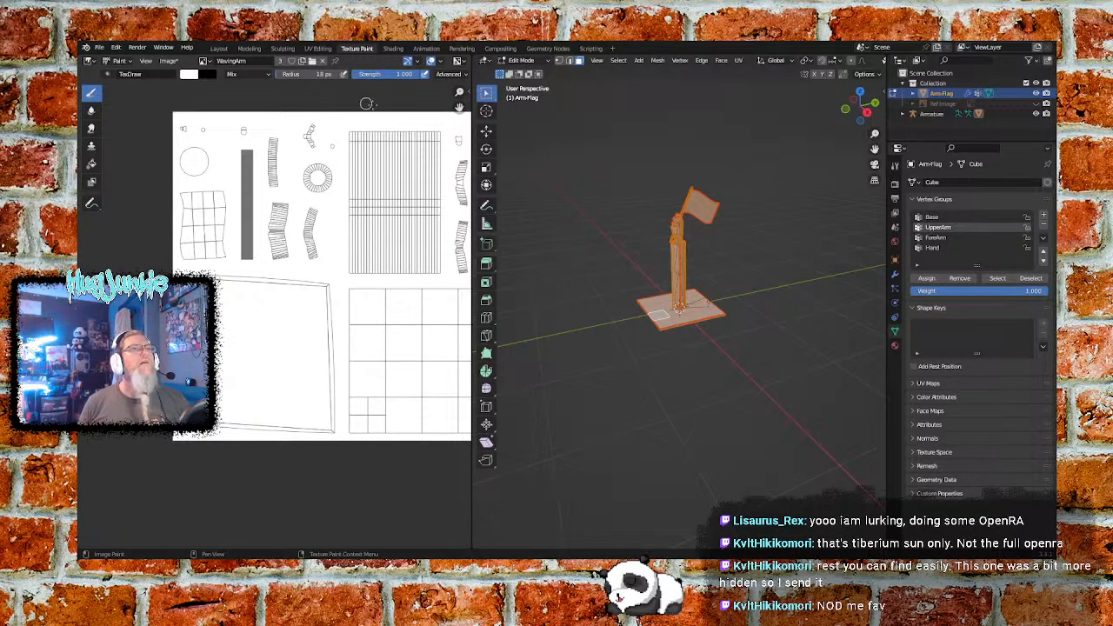
- Switch to the UV Editing workspace and scale the large four-sided UV island down to about 0.12 of its size
{"action": "left_click", "coordinate": [317, 48]}
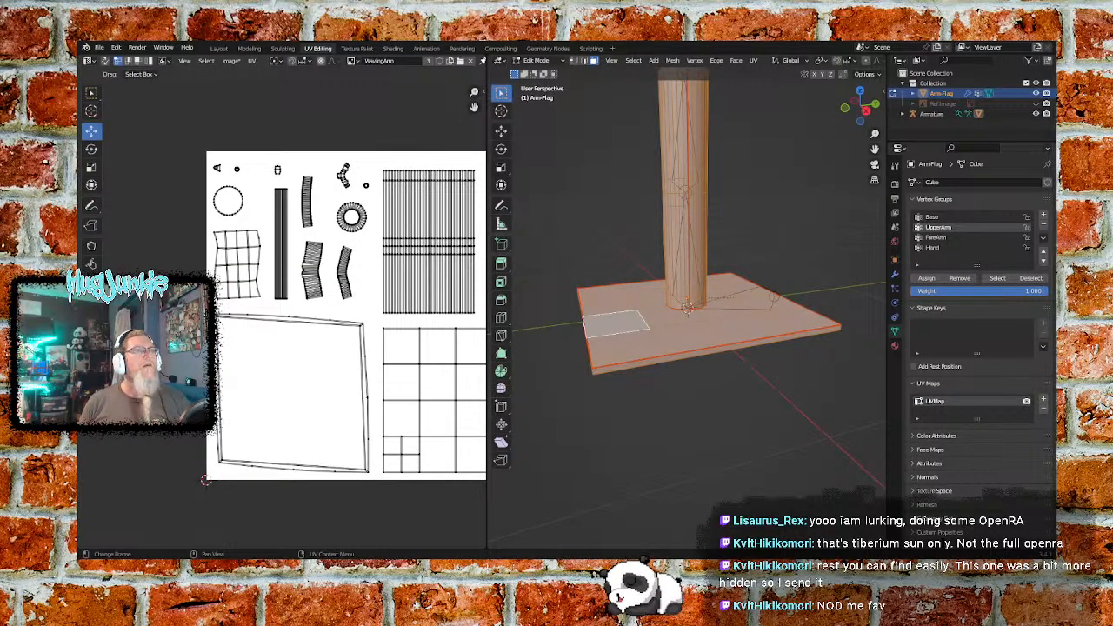
{"action": "key", "text": "b"}
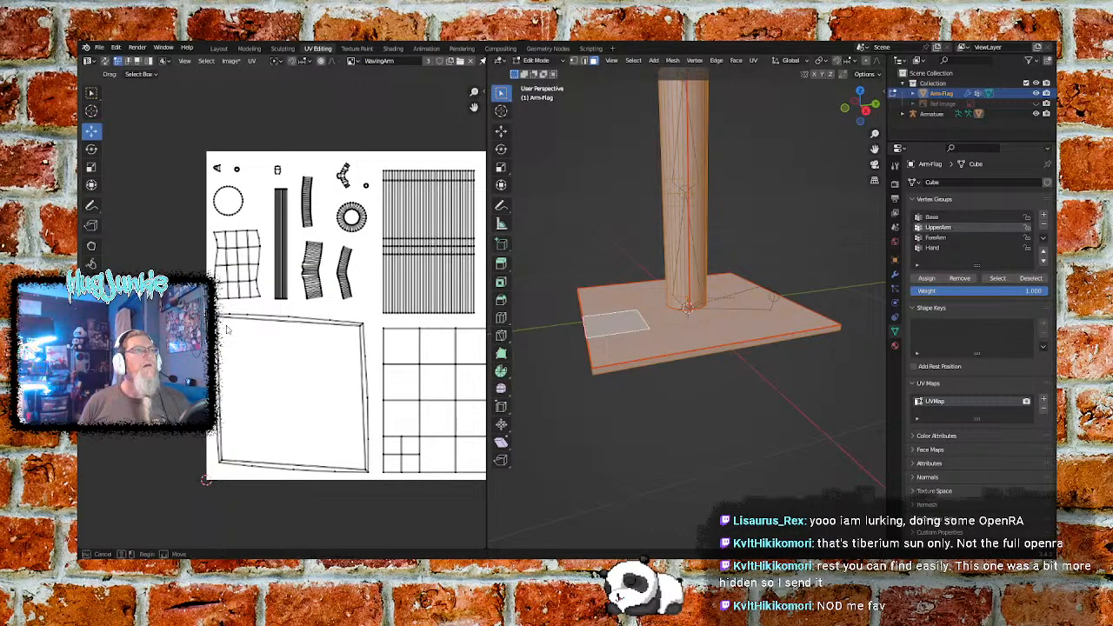
{"action": "left_click_drag", "start_coordinate": [333, 428], "coordinate": [374, 478]}
{"action": "key", "text": "s"}
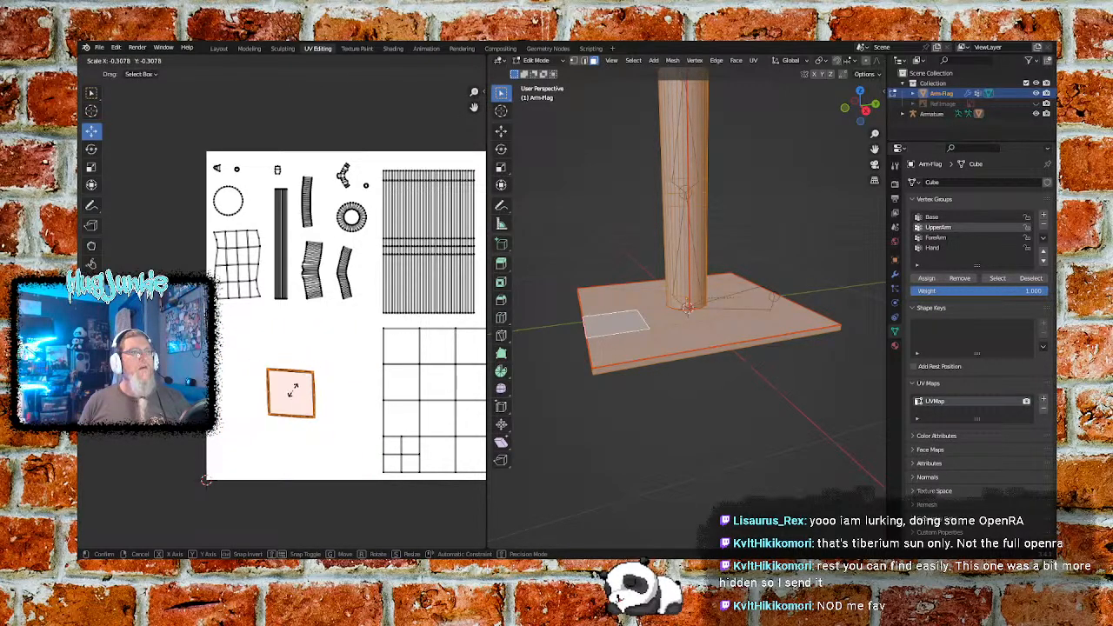
{"action": "left_click", "coordinate": [301, 401]}
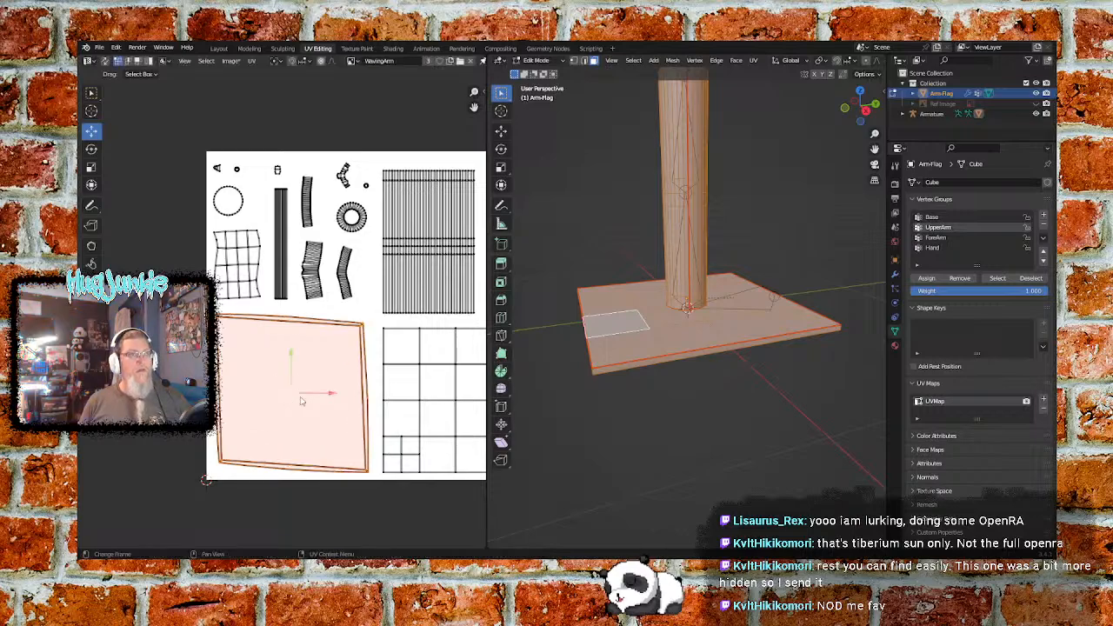
{"action": "key", "text": "s"}
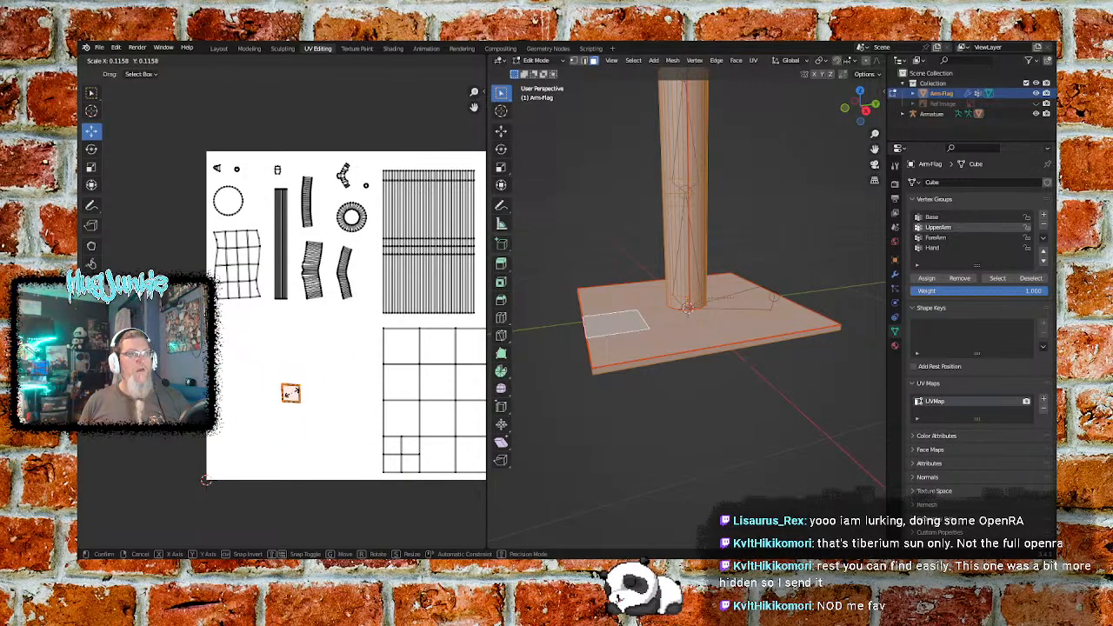
{"action": "left_click", "coordinate": [294, 395]}
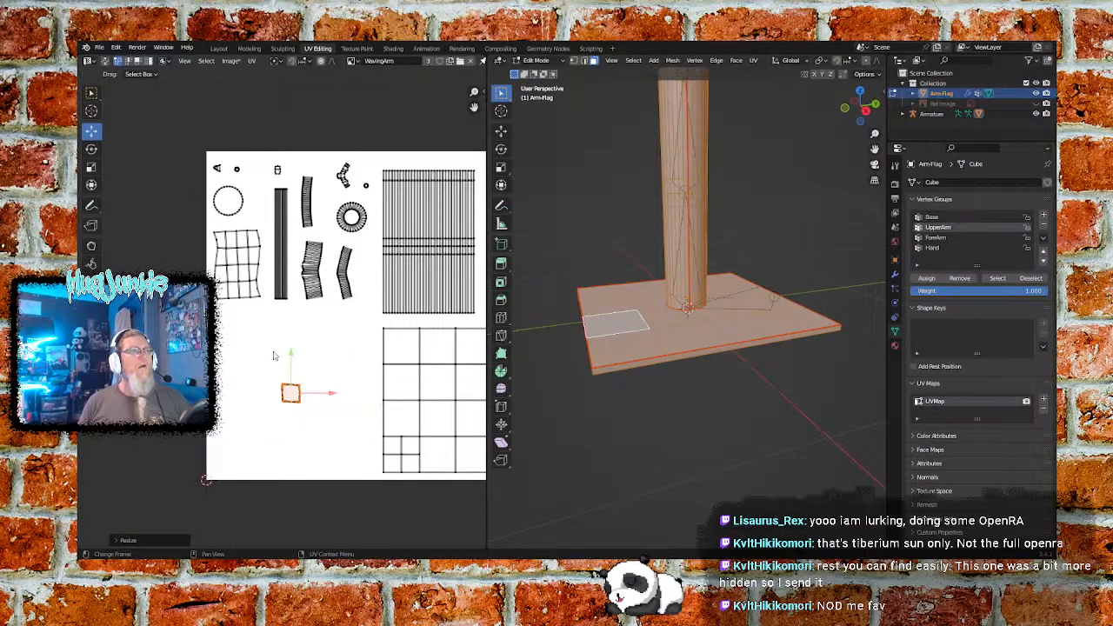
- Move the shrunken four-sided UV island to the lower-left corner of the WavingArm image and deselect it
{"action": "key", "text": "g"}
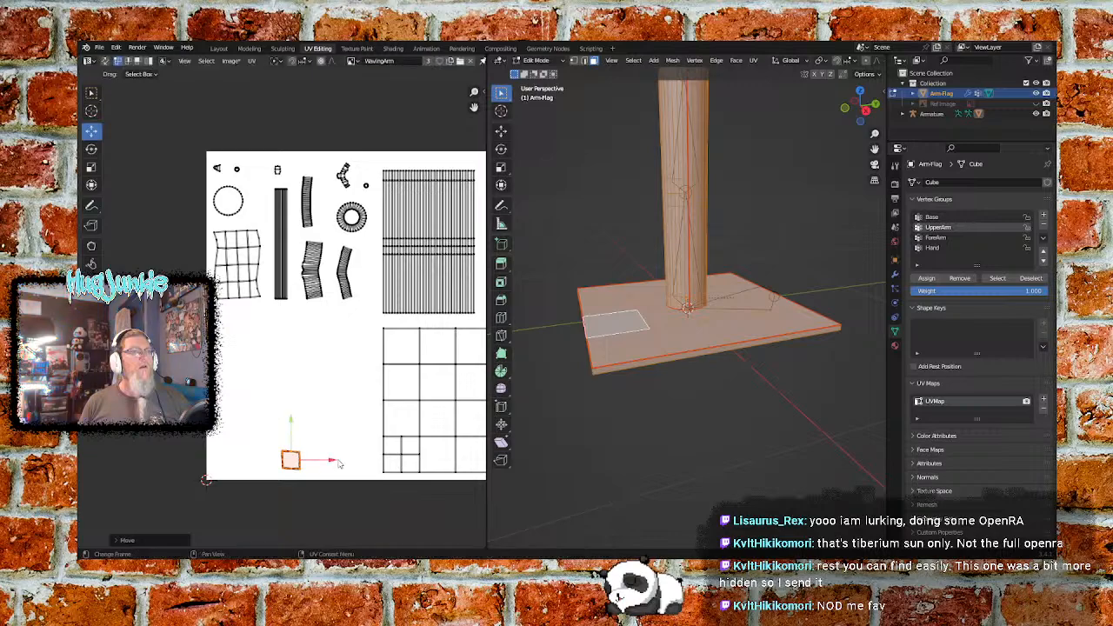
{"action": "left_click", "coordinate": [268, 459]}
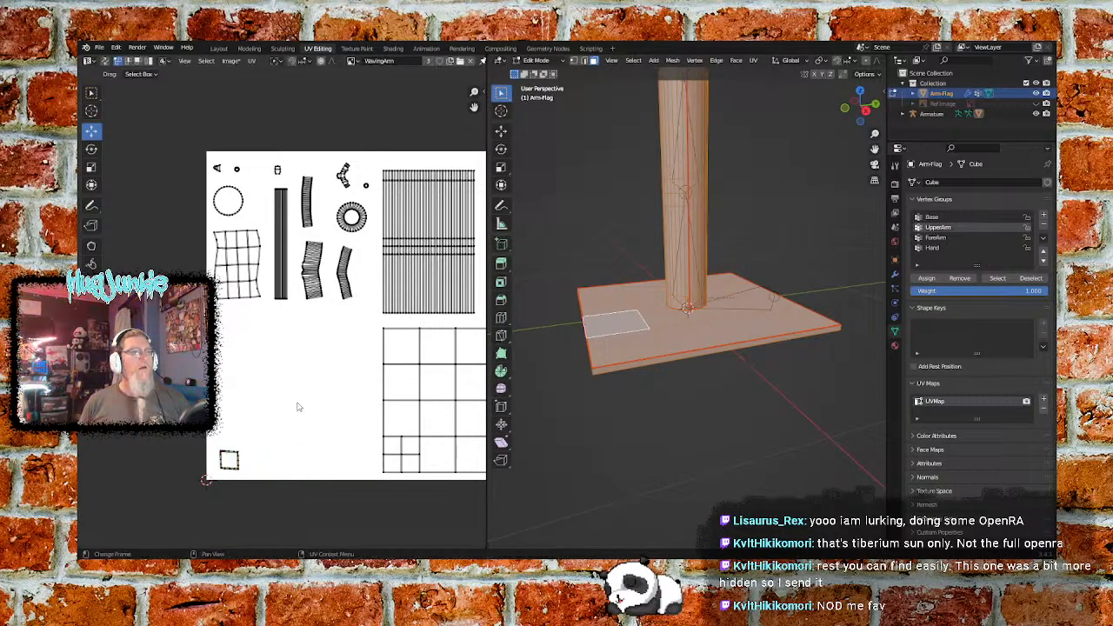
- Shrink the large 4×4 grid UV island to a small square and place it right beside the island in the image's lower-left corner
{"action": "middle_click_drag", "start_coordinate": [311, 458], "coordinate": [187, 441]}
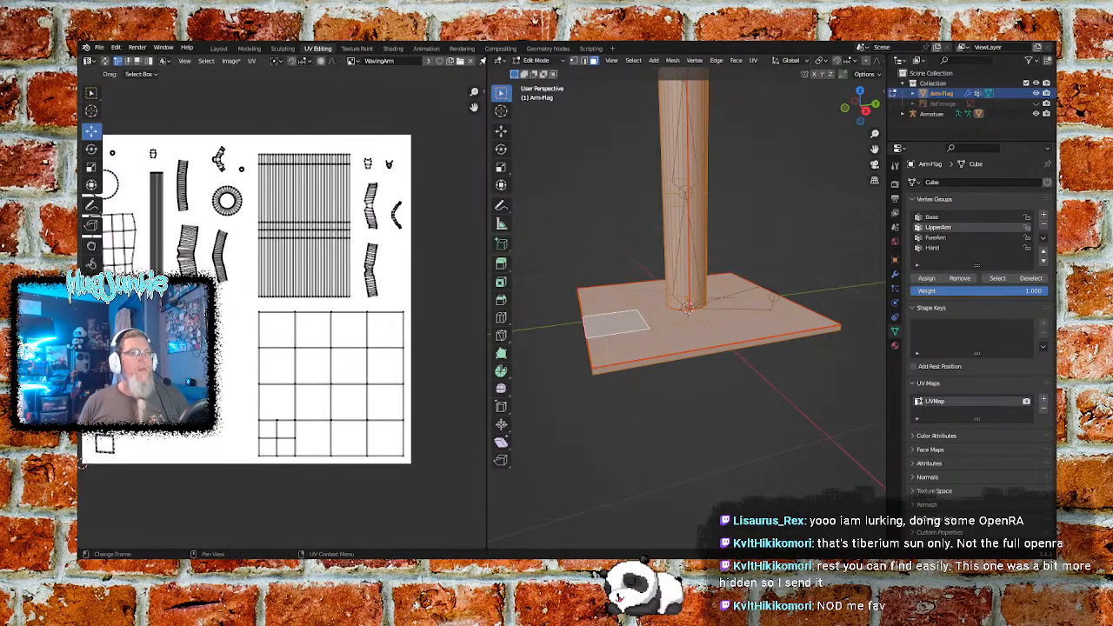
{"action": "left_click_drag", "start_coordinate": [251, 310], "coordinate": [328, 373]}
{"action": "left_click_drag", "start_coordinate": [395, 449], "coordinate": [409, 462]}
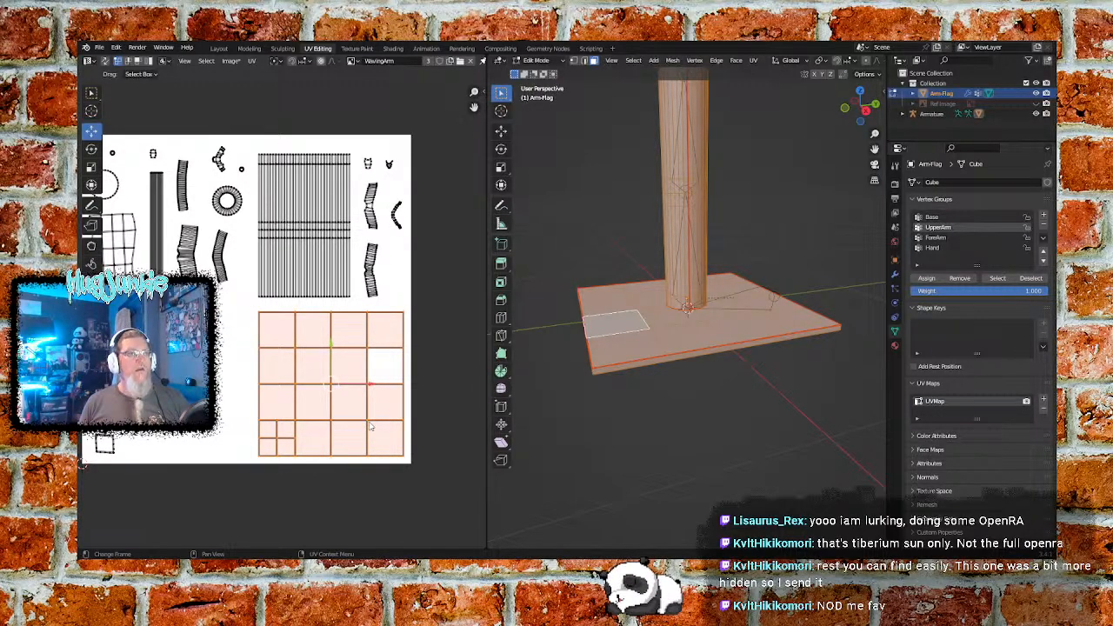
{"action": "key", "text": "s"}
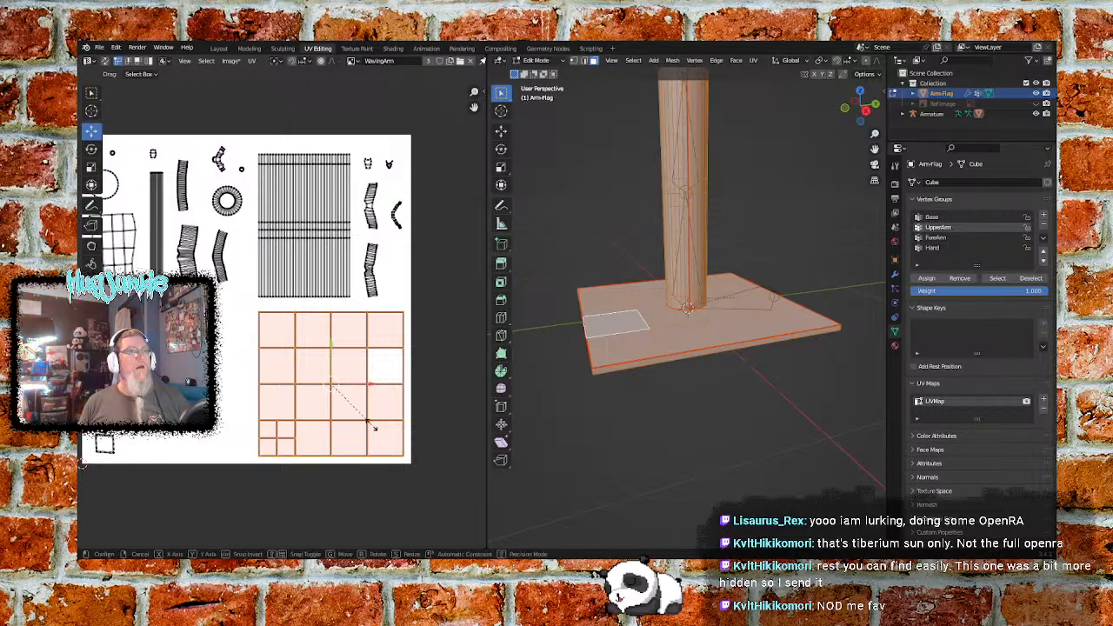
{"action": "left_click", "coordinate": [335, 388]}
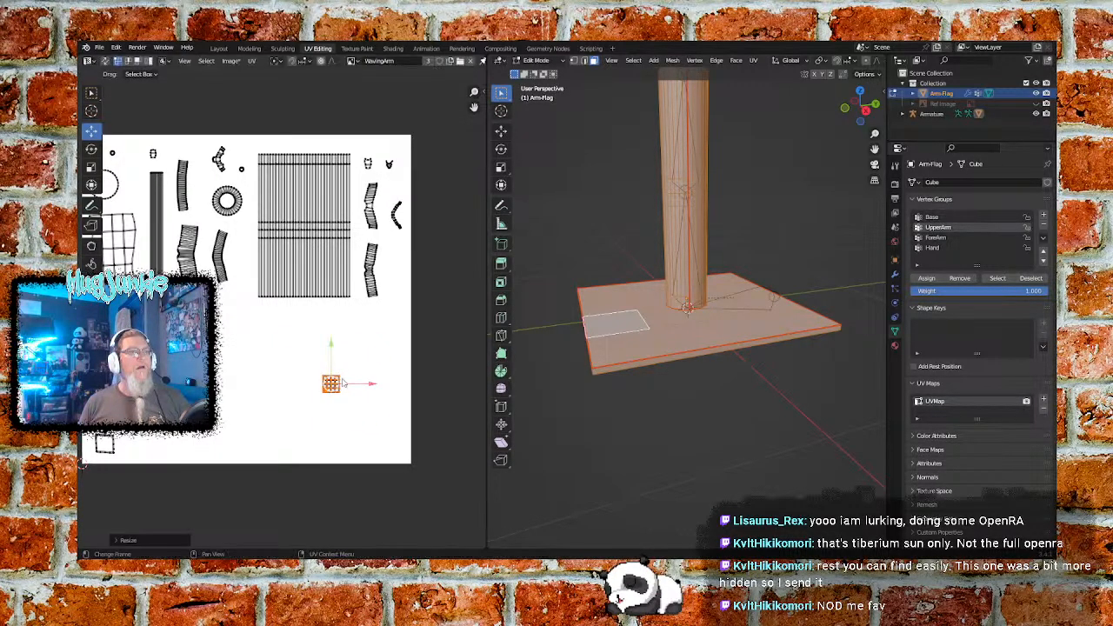
{"action": "left_click_drag", "start_coordinate": [336, 349], "coordinate": [203, 442]}
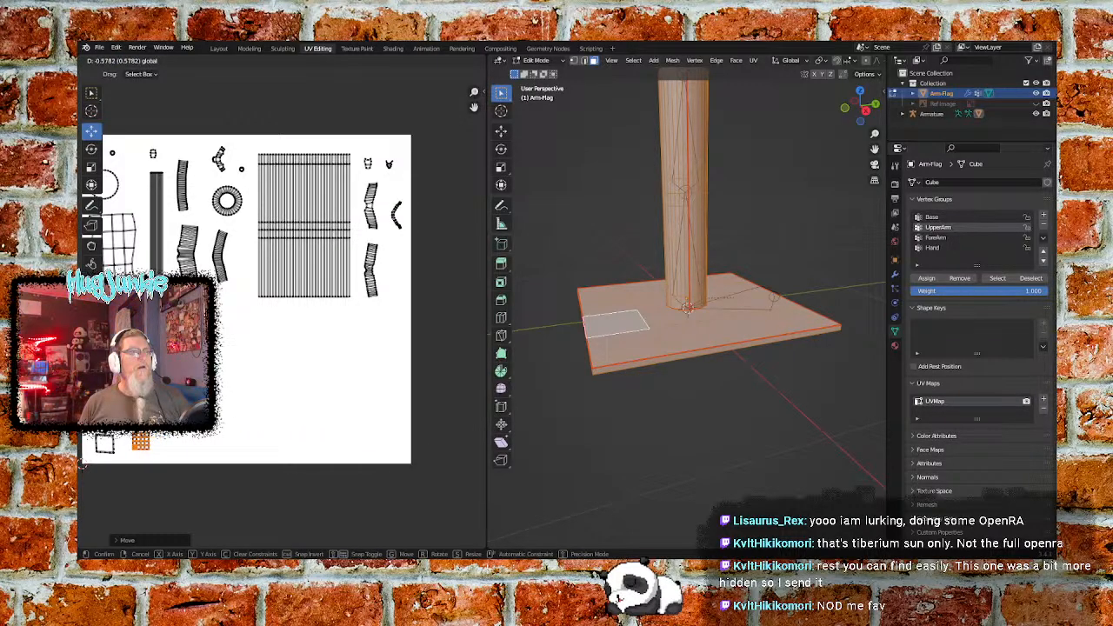
{"action": "left_click_drag", "start_coordinate": [81, 463], "coordinate": [81, 462]}
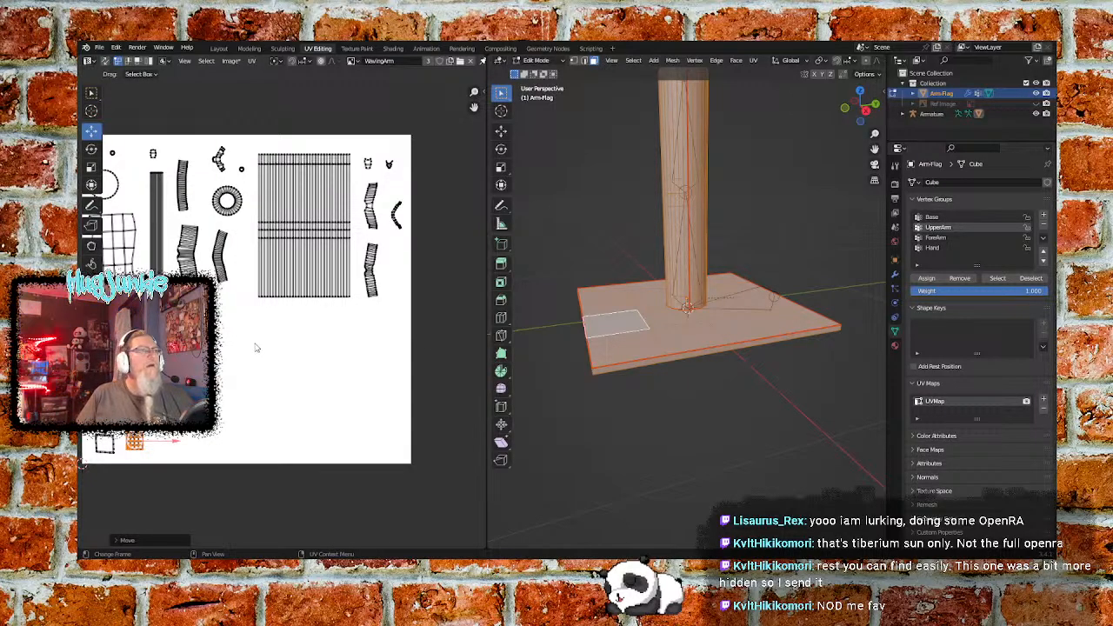
- Scale the large vertically striped UV island to about 0.31 and place it beside the small grid island along the image's lower edge
{"action": "middle_click_drag", "start_coordinate": [180, 321], "coordinate": [226, 364]}
{"action": "left_click", "coordinate": [254, 377]}
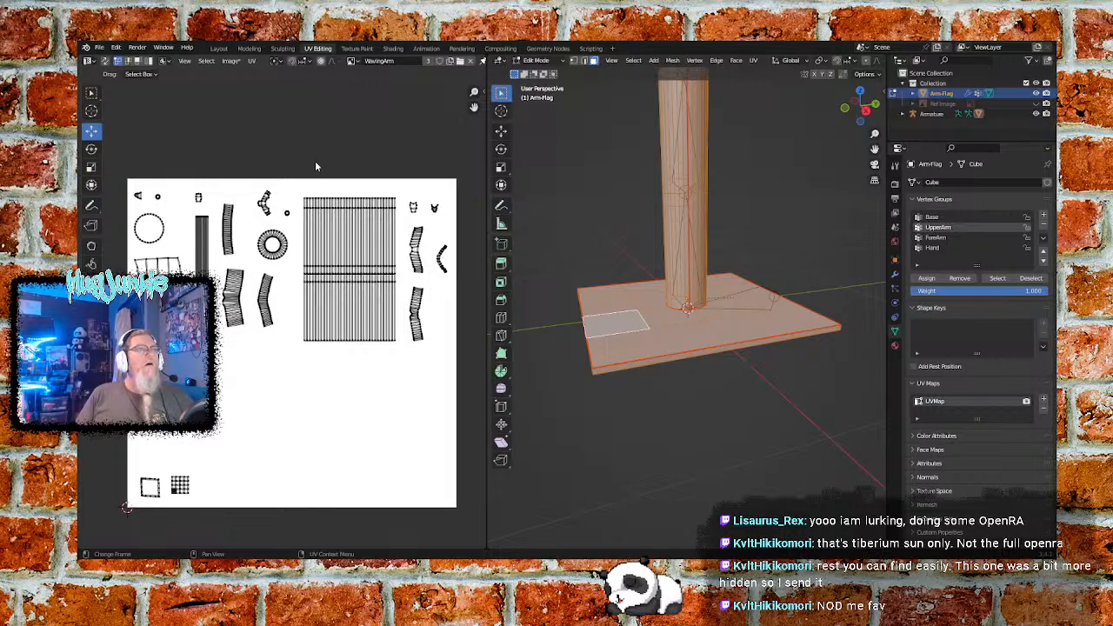
{"action": "left_click_drag", "start_coordinate": [300, 187], "coordinate": [401, 357]}
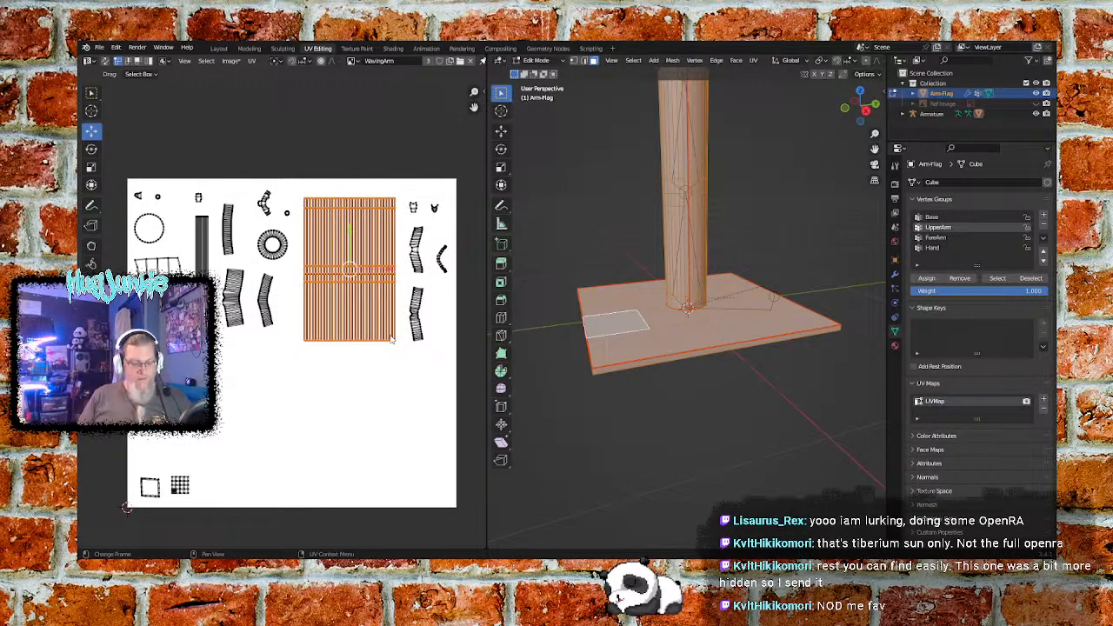
{"action": "key", "text": "s"}
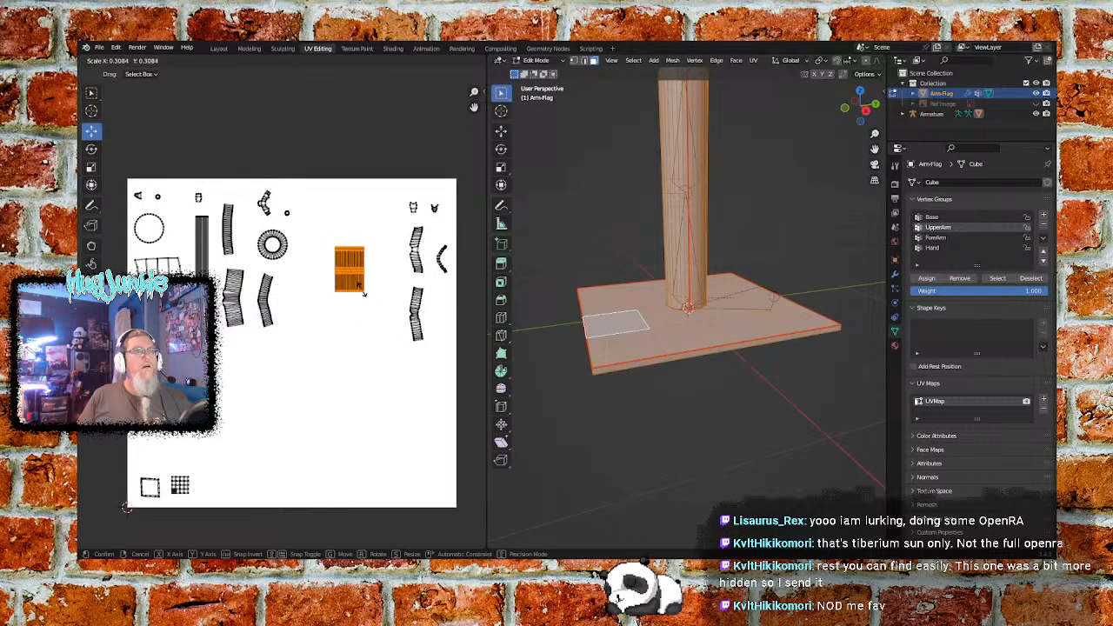
{"action": "left_click", "coordinate": [363, 294]}
{"action": "key", "text": "g"}
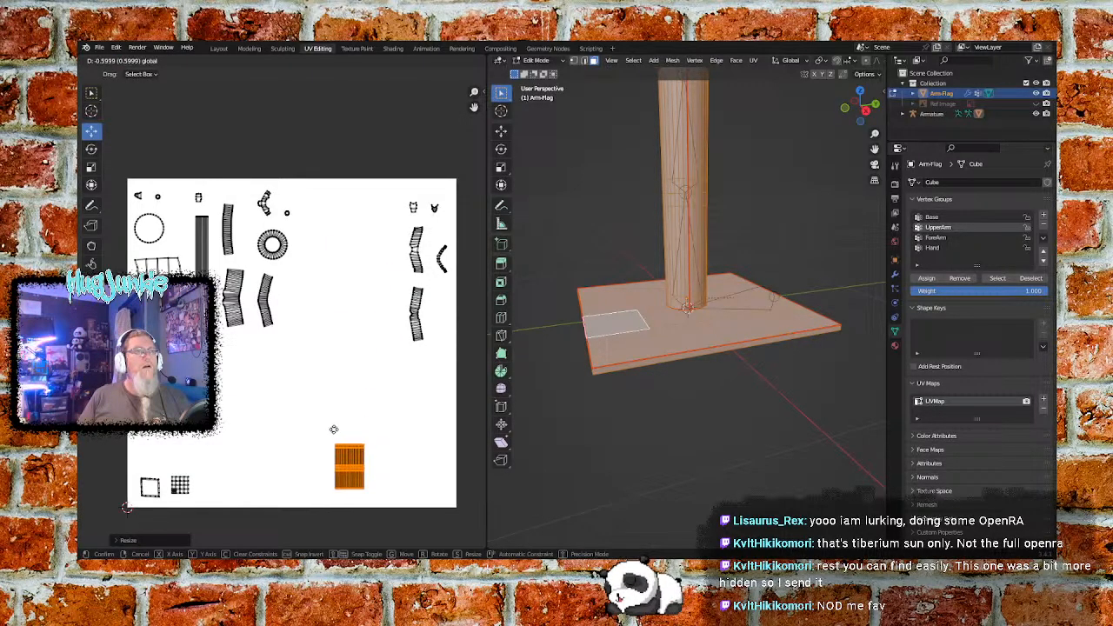
{"action": "left_click", "coordinate": [335, 429]}
{"action": "key", "text": "g"}
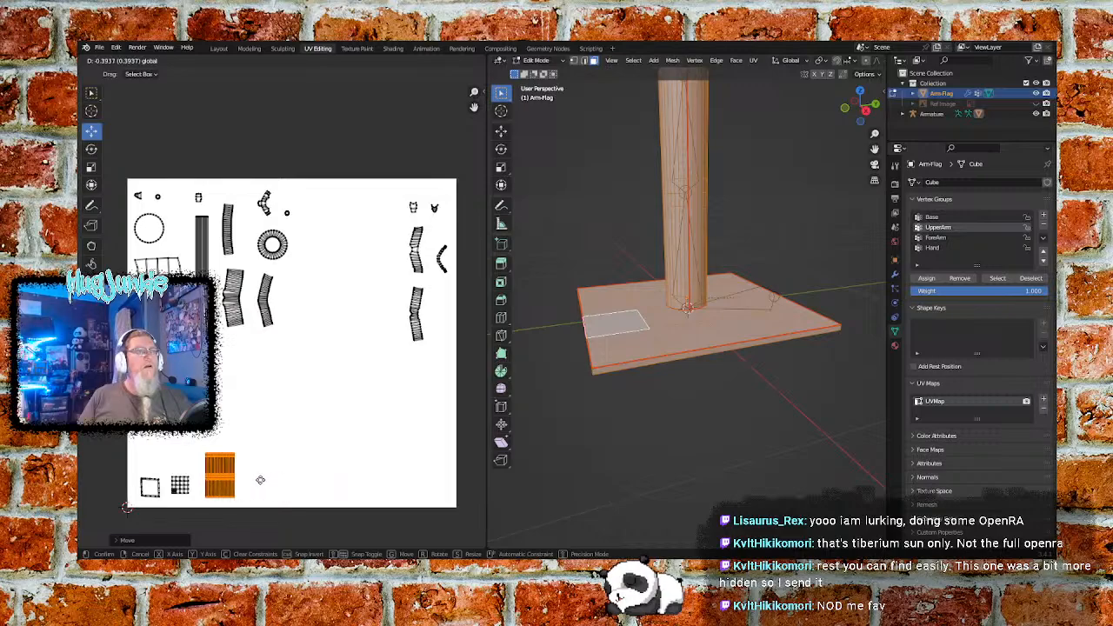
{"action": "left_click", "coordinate": [260, 480]}
- Move the wavy-edged grid UV island beside the striped one on the image's lower edge and scale it to about half size
{"action": "left_click", "coordinate": [184, 252]}
{"action": "key", "text": "b"}
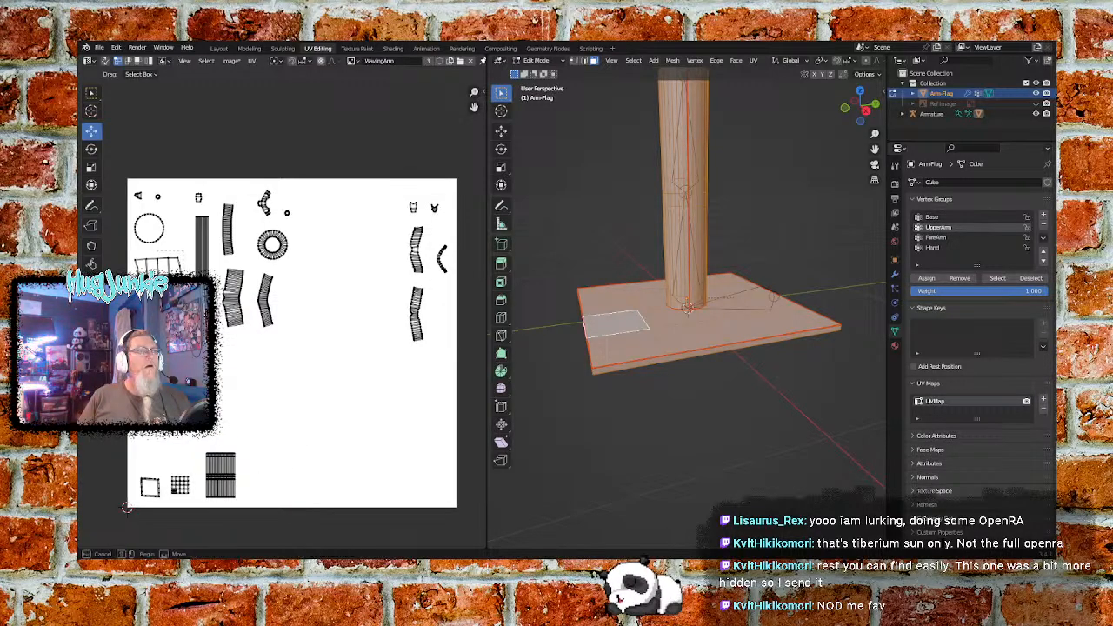
{"action": "left_click_drag", "start_coordinate": [133, 300], "coordinate": [132, 306]}
{"action": "left_click_drag", "start_coordinate": [159, 261], "coordinate": [330, 418]}
{"action": "left_click_drag", "start_coordinate": [293, 368], "coordinate": [293, 429]}
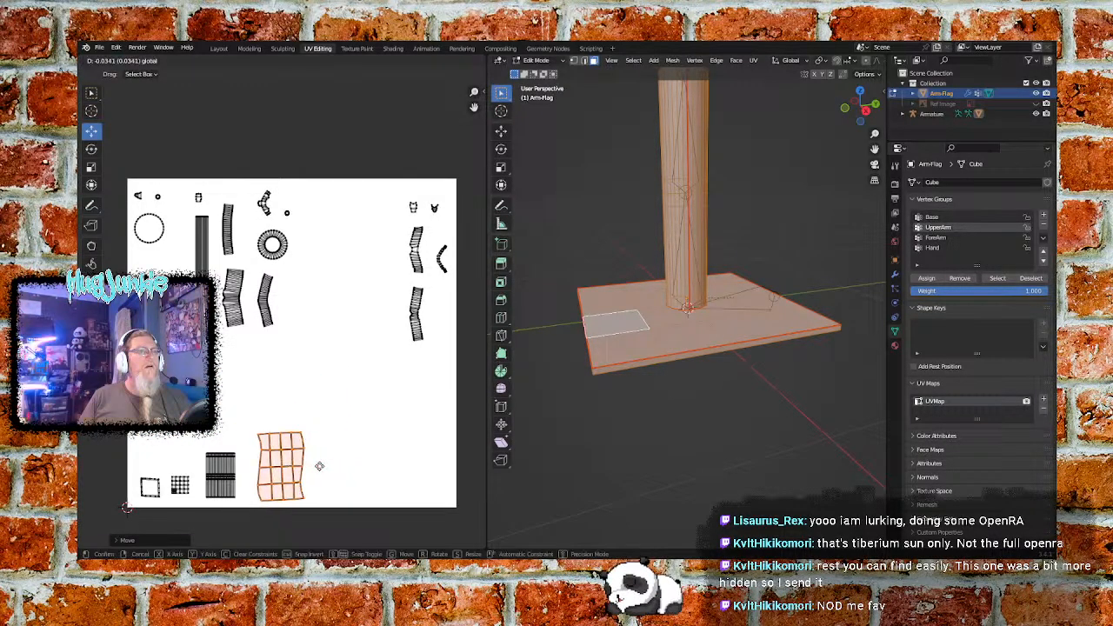
{"action": "key", "text": "s"}
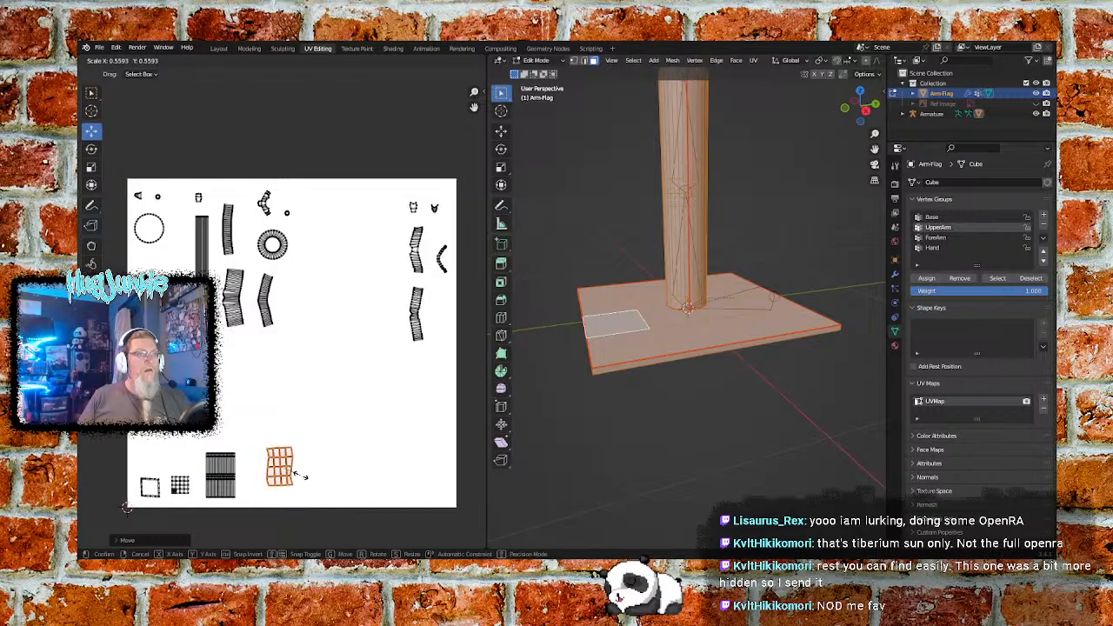
{"action": "left_click", "coordinate": [300, 479]}
{"action": "left_click_drag", "start_coordinate": [281, 426], "coordinate": [281, 438]}
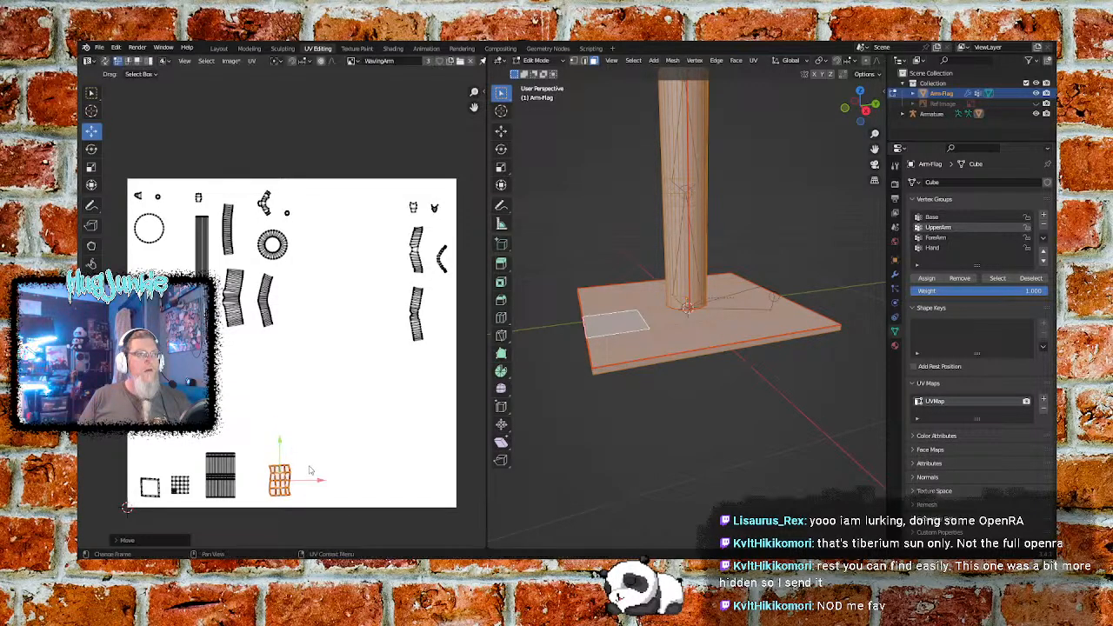
{"action": "left_click_drag", "start_coordinate": [315, 480], "coordinate": [300, 480]}
{"action": "left_click", "coordinate": [348, 428]}
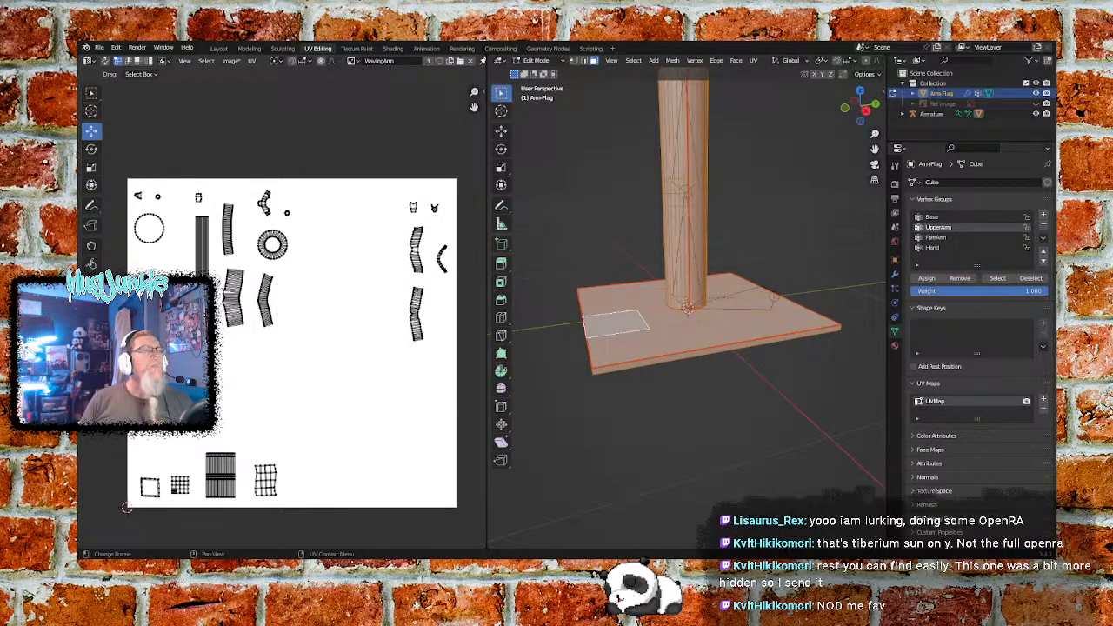
- Move the tall narrow striped UV strip to the image's lower edge, to the right of the wavy-edged grid island
{"action": "scroll", "coordinate": [187, 231], "scroll_direction": "up", "scroll_amount": 3}
{"action": "scroll", "coordinate": [187, 231], "scroll_direction": "down", "scroll_amount": 3}
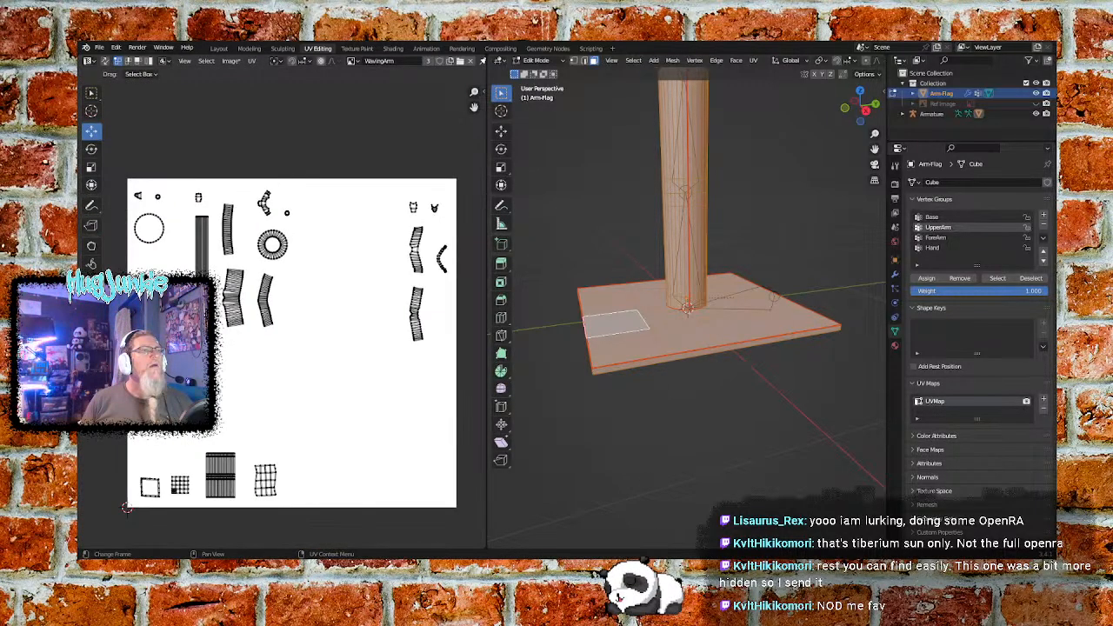
{"action": "left_click_drag", "start_coordinate": [167, 186], "coordinate": [192, 266]}
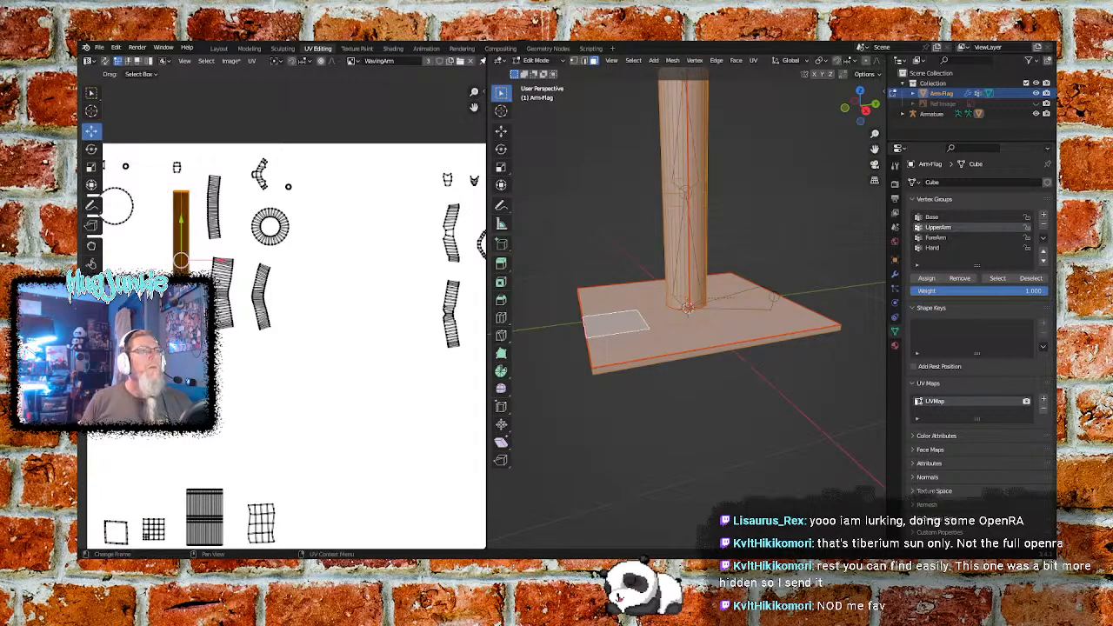
{"action": "left_click_drag", "start_coordinate": [183, 228], "coordinate": [181, 432]}
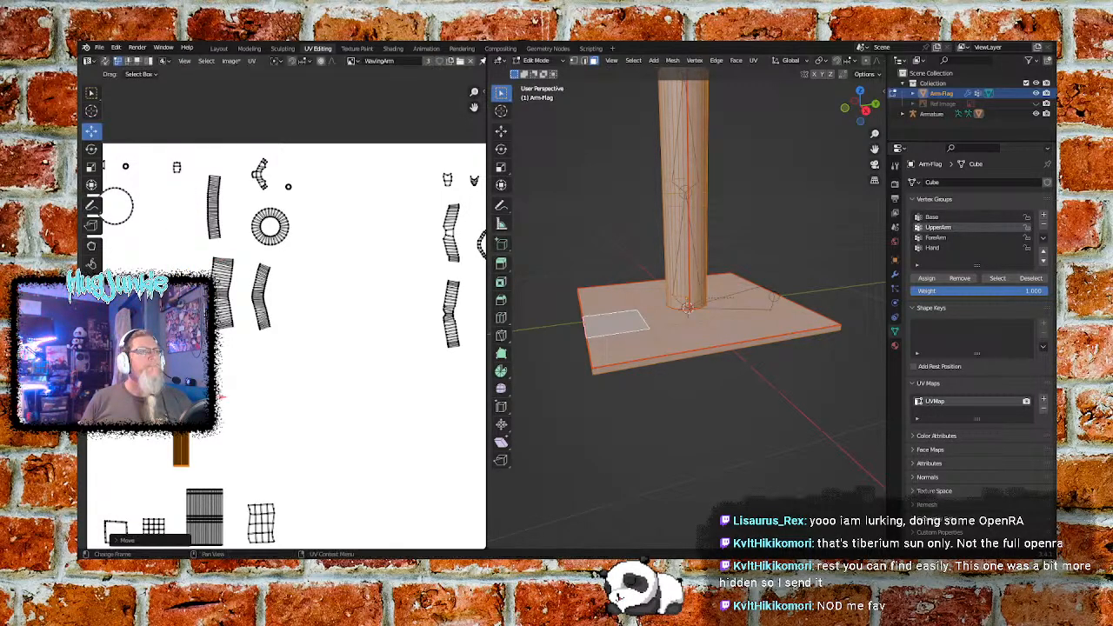
{"action": "left_click_drag", "start_coordinate": [223, 398], "coordinate": [372, 417]}
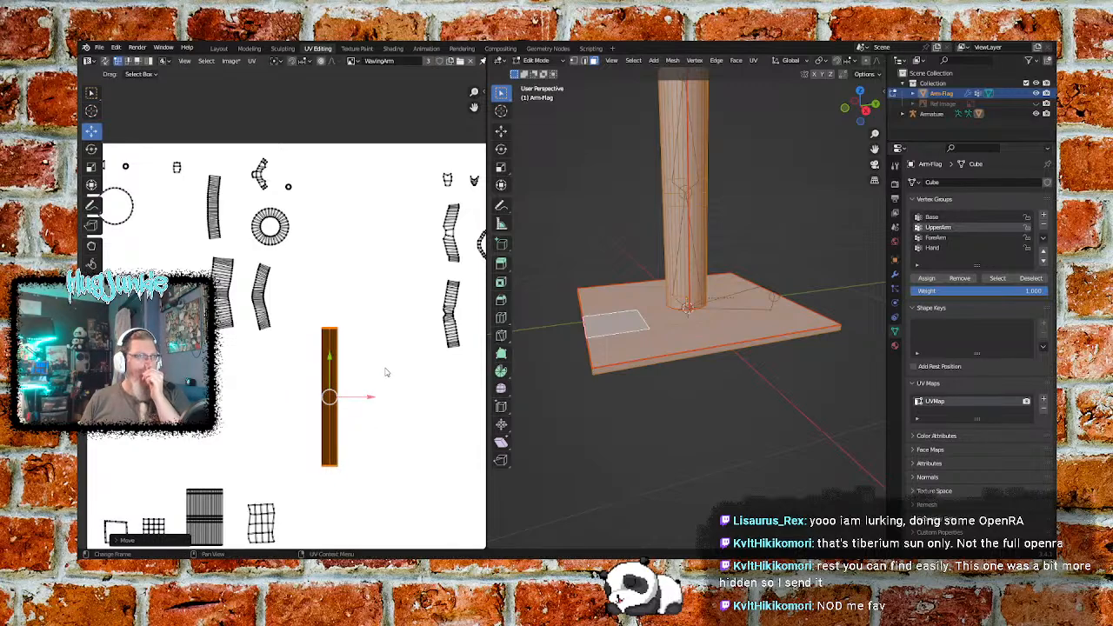
{"action": "scroll", "coordinate": [387, 371], "scroll_direction": "down", "scroll_amount": 1}
{"action": "middle_click_drag", "start_coordinate": [390, 464], "coordinate": [380, 405]}
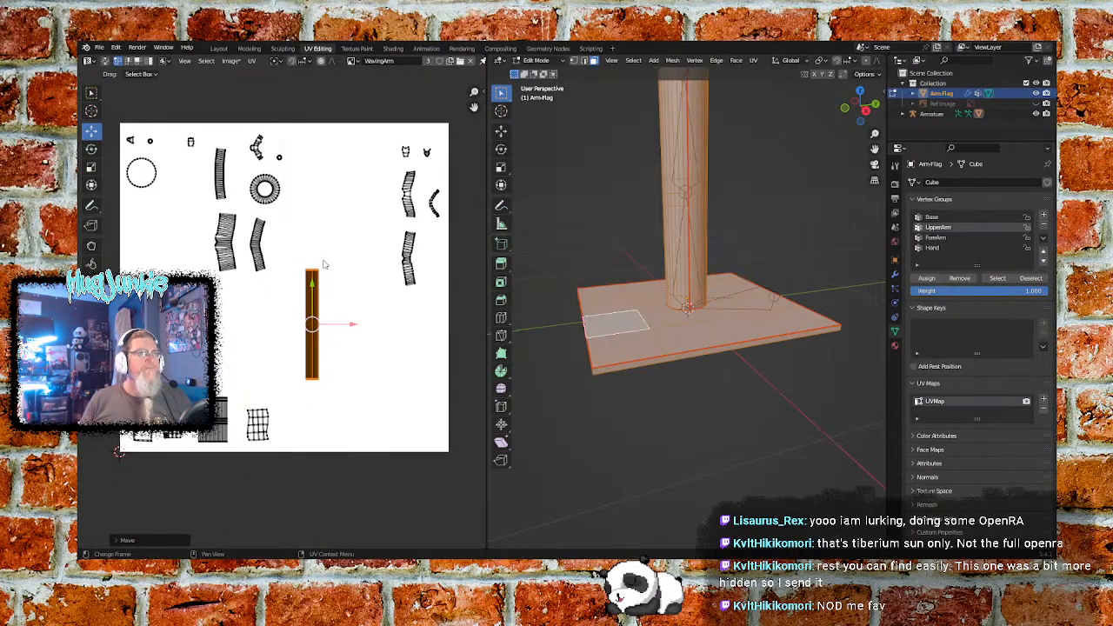
{"action": "left_click_drag", "start_coordinate": [312, 285], "coordinate": [312, 348]}
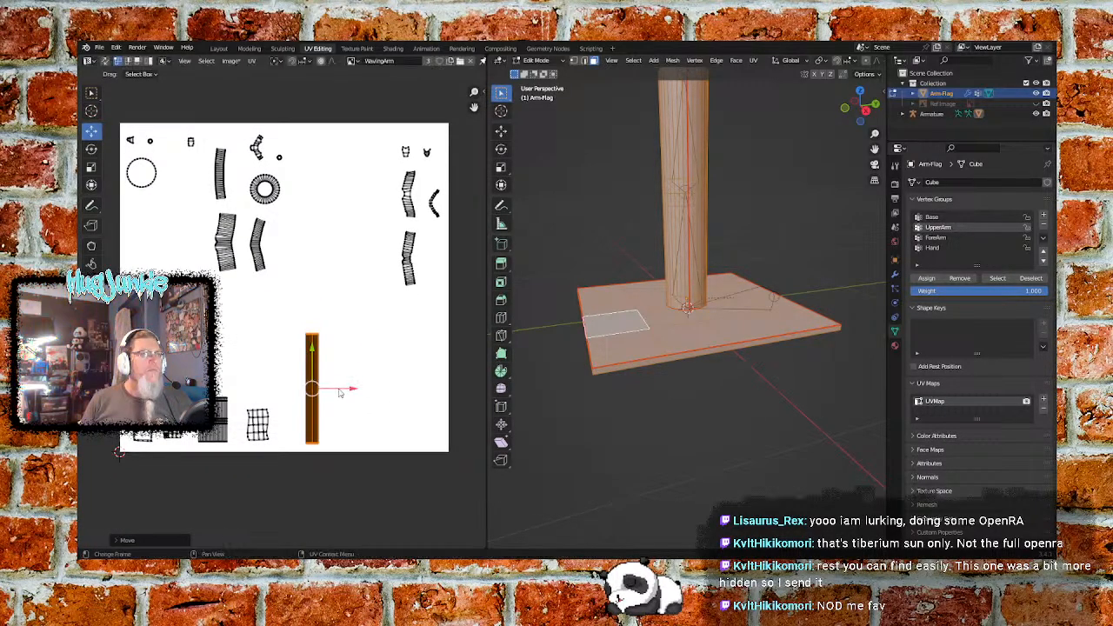
{"action": "left_click_drag", "start_coordinate": [353, 393], "coordinate": [337, 393]}
- Scale the tall narrow UV strip to under half size, then align it at the image's lower edge closer to the wavy-edged grid
{"action": "scroll", "coordinate": [338, 405], "scroll_direction": "up", "scroll_amount": 6}
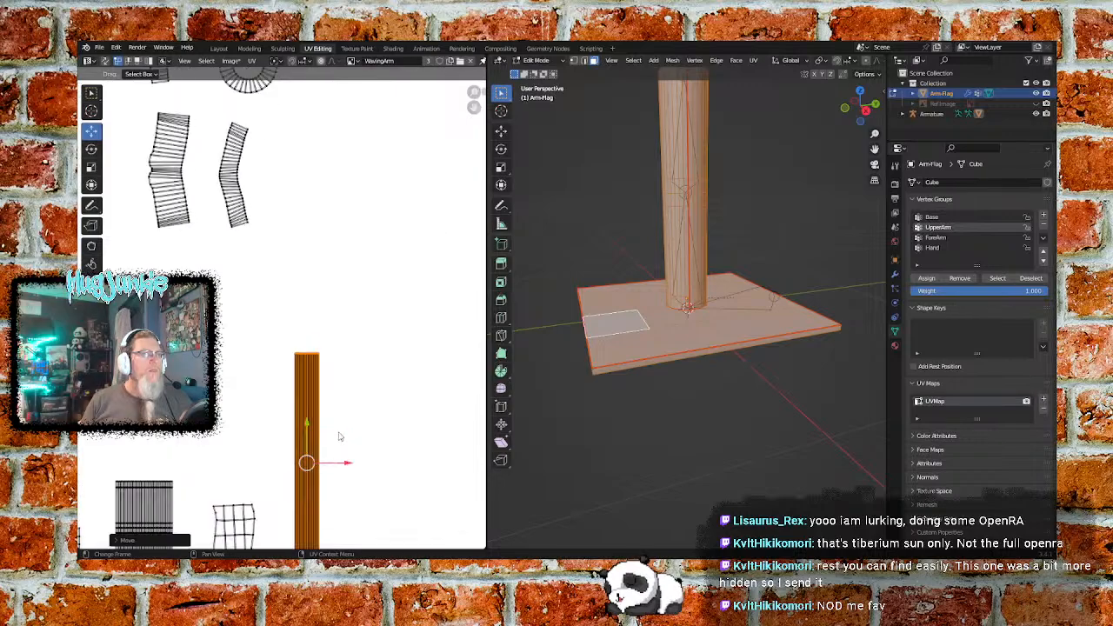
{"action": "middle_click_drag", "start_coordinate": [388, 447], "coordinate": [330, 246]}
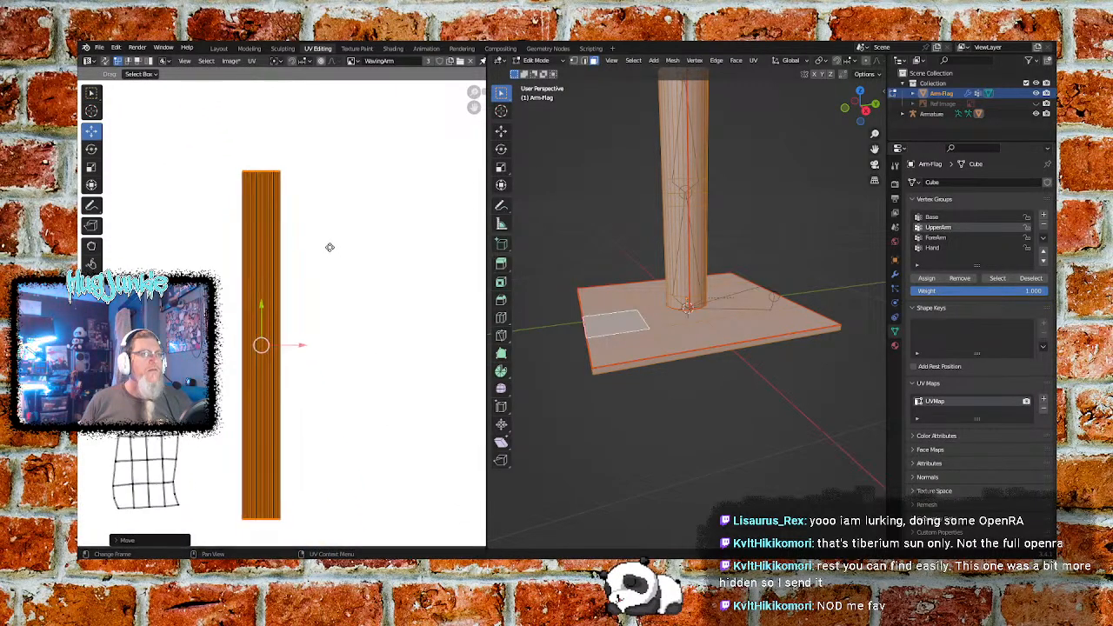
{"action": "key", "text": "s"}
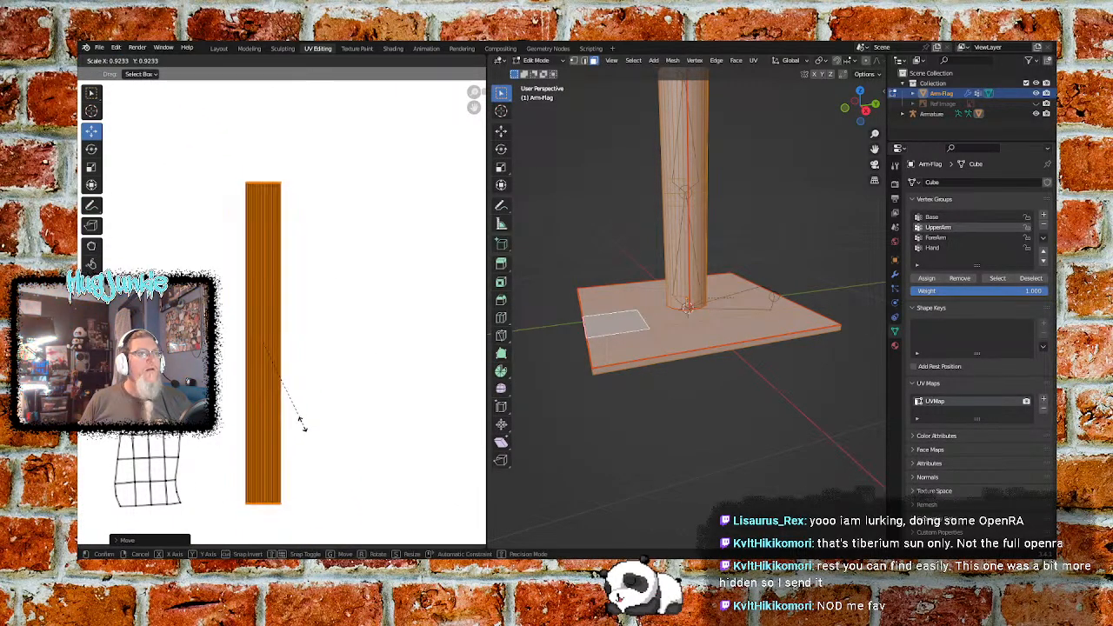
{"action": "left_click", "coordinate": [287, 385]}
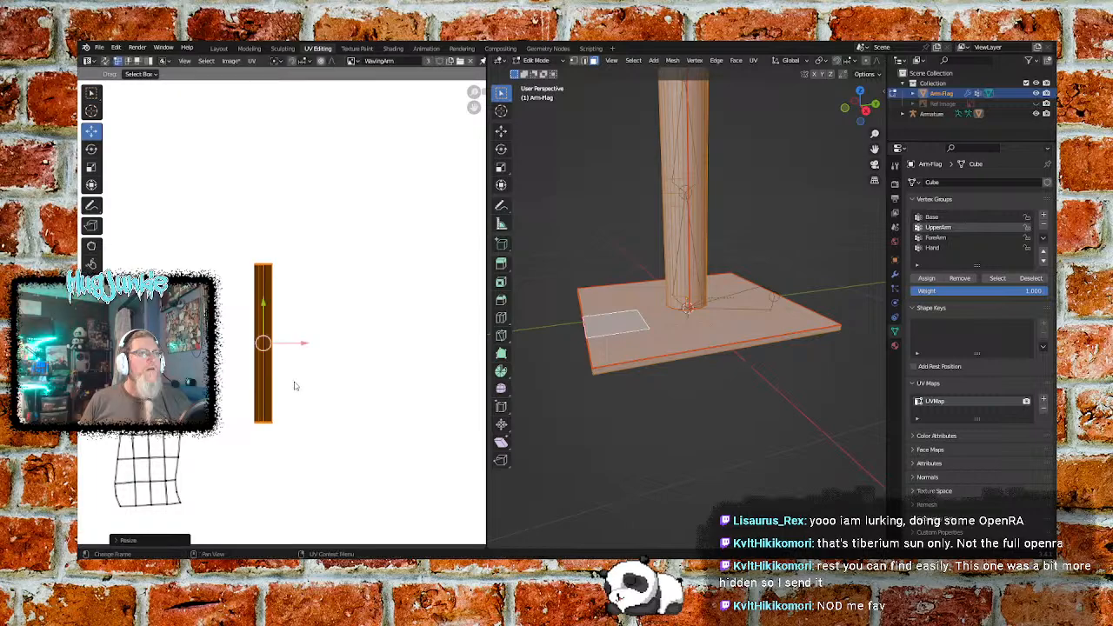
{"action": "key", "text": "g"}
{"action": "left_click_drag", "start_coordinate": [263, 400], "coordinate": [263, 413]}
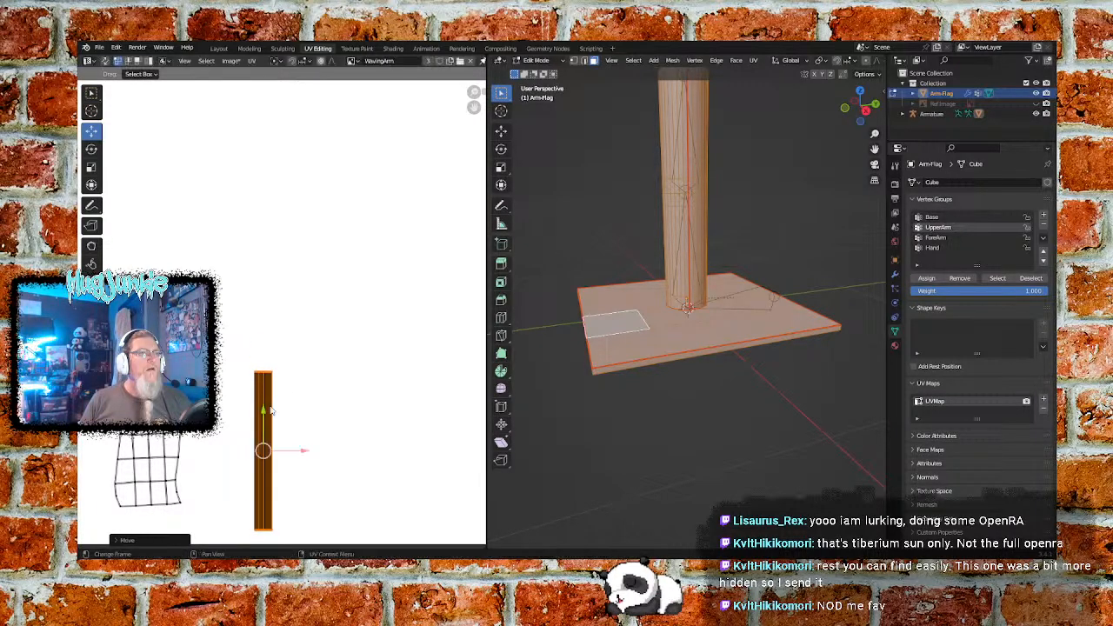
{"action": "left_click_drag", "start_coordinate": [303, 451], "coordinate": [283, 451]}
{"action": "left_click", "coordinate": [320, 393]}
- Move the ring-shaped UV island down to just above the striped rectangular island and deselect it
{"action": "scroll", "coordinate": [320, 372], "scroll_direction": "down", "scroll_amount": 4}
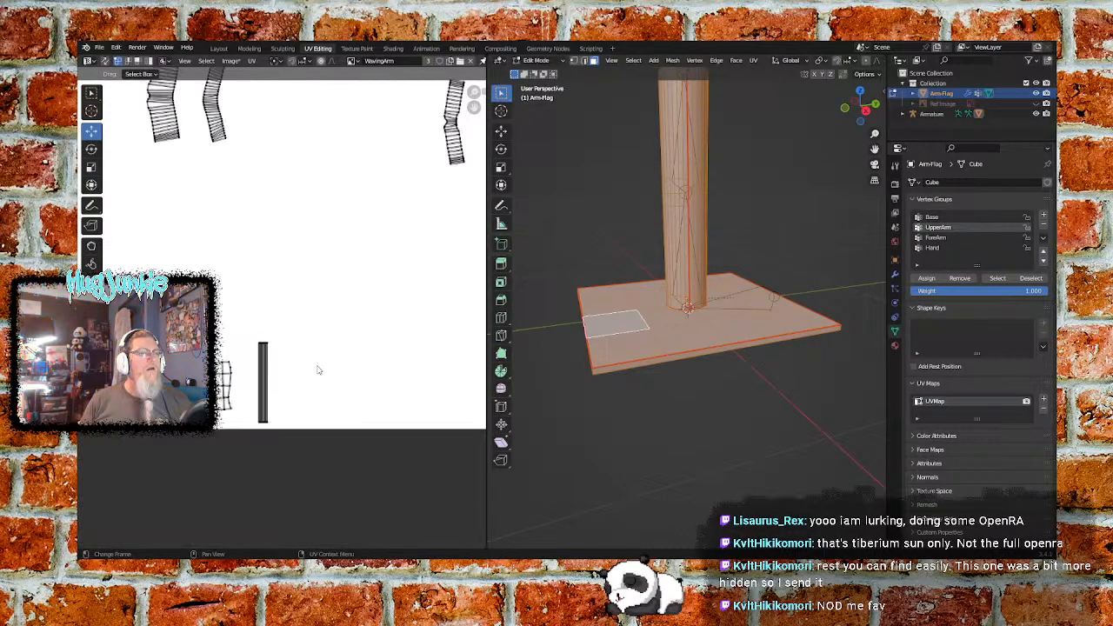
{"action": "middle_click_drag", "start_coordinate": [320, 221], "coordinate": [375, 411]}
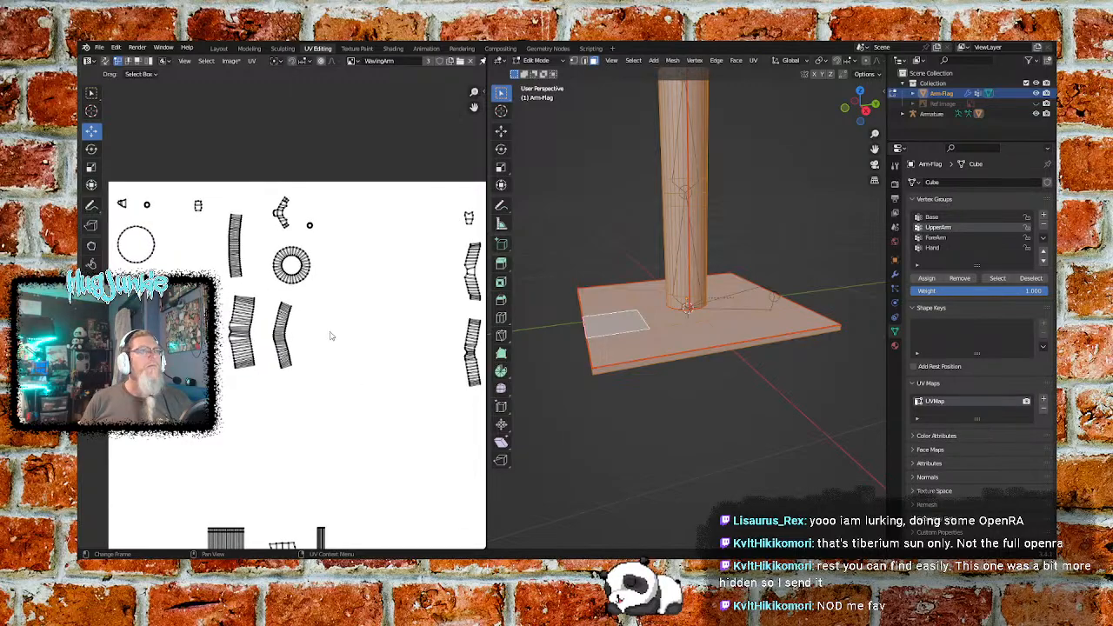
{"action": "middle_click_drag", "start_coordinate": [339, 322], "coordinate": [337, 289]}
{"action": "left_click_drag", "start_coordinate": [319, 210], "coordinate": [269, 261]}
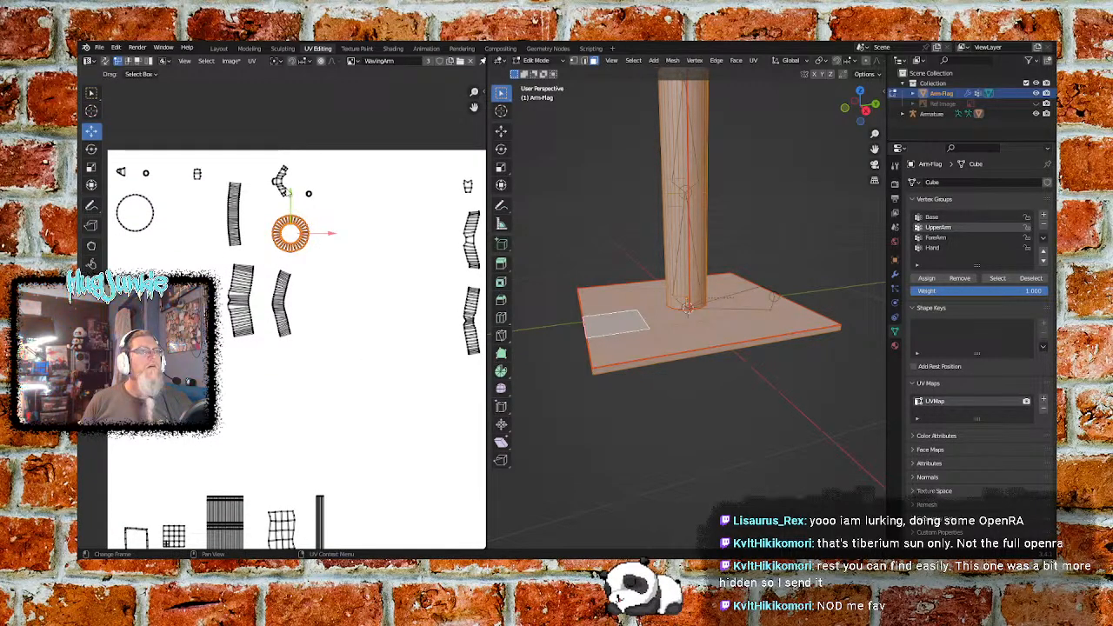
{"action": "key", "text": "g"}
{"action": "left_click", "coordinate": [294, 430]}
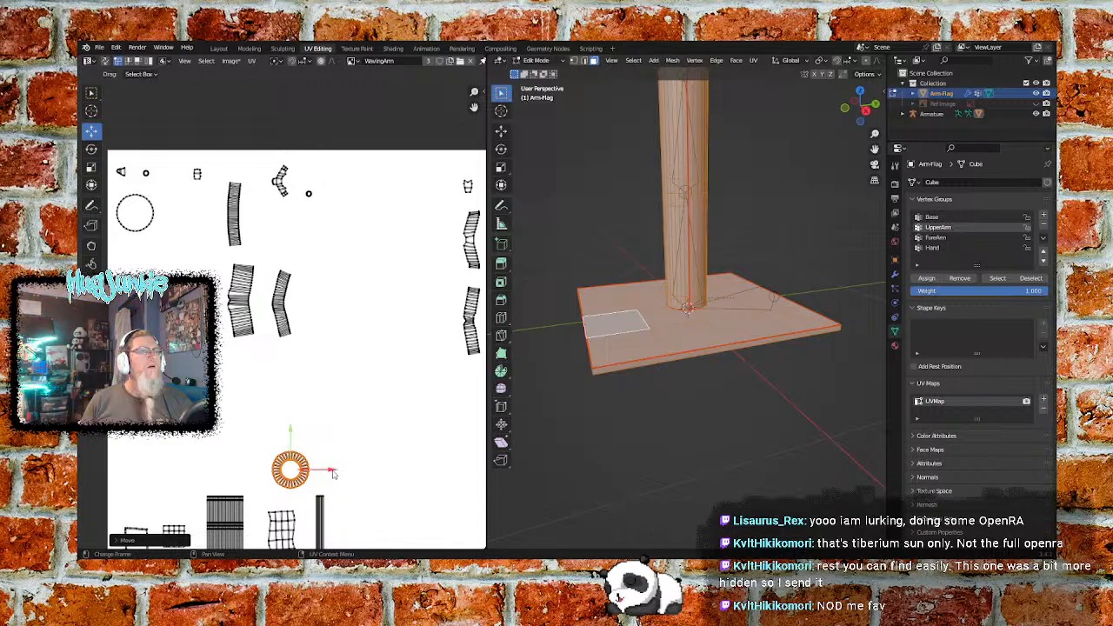
{"action": "key", "text": "g"}
{"action": "left_click_drag", "start_coordinate": [290, 458], "coordinate": [261, 459]}
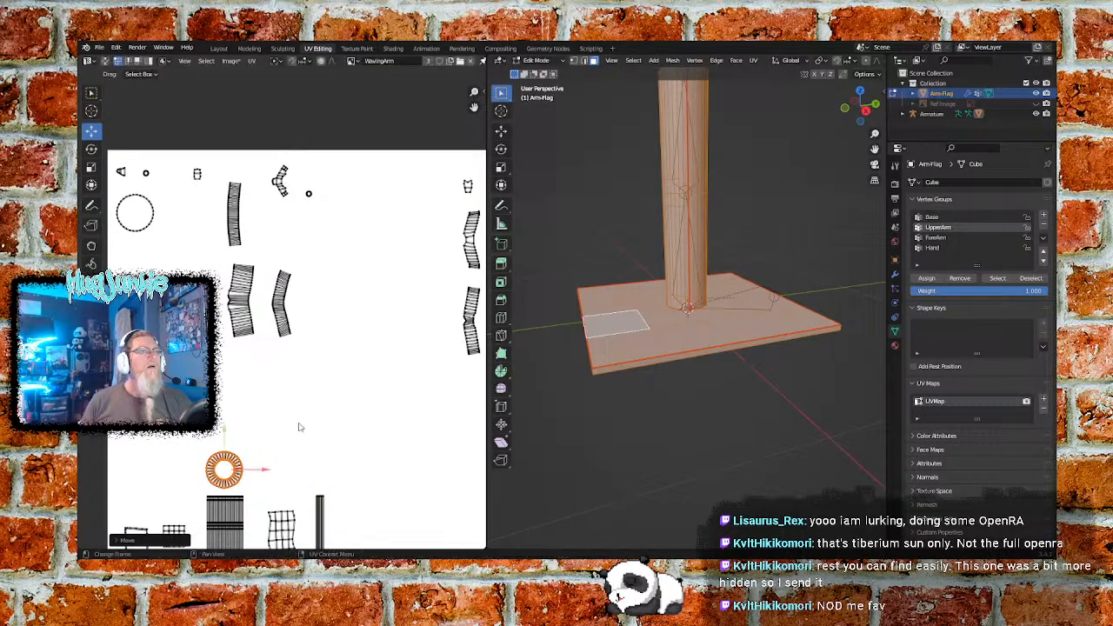
{"action": "left_click", "coordinate": [311, 407]}
{"action": "middle_click_drag", "start_coordinate": [396, 324], "coordinate": [371, 346]}
{"action": "middle_click_drag", "start_coordinate": [280, 249], "coordinate": [341, 275]}
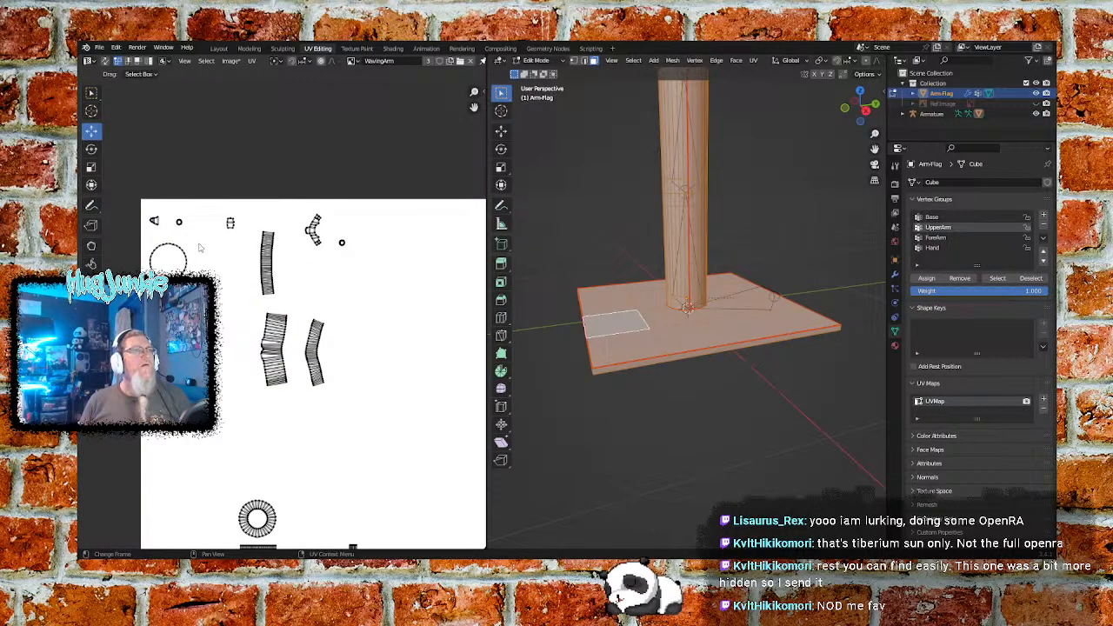
- Move the large circular UV island down to just above the ring-shaped island and deselect it
{"action": "key", "text": "b"}
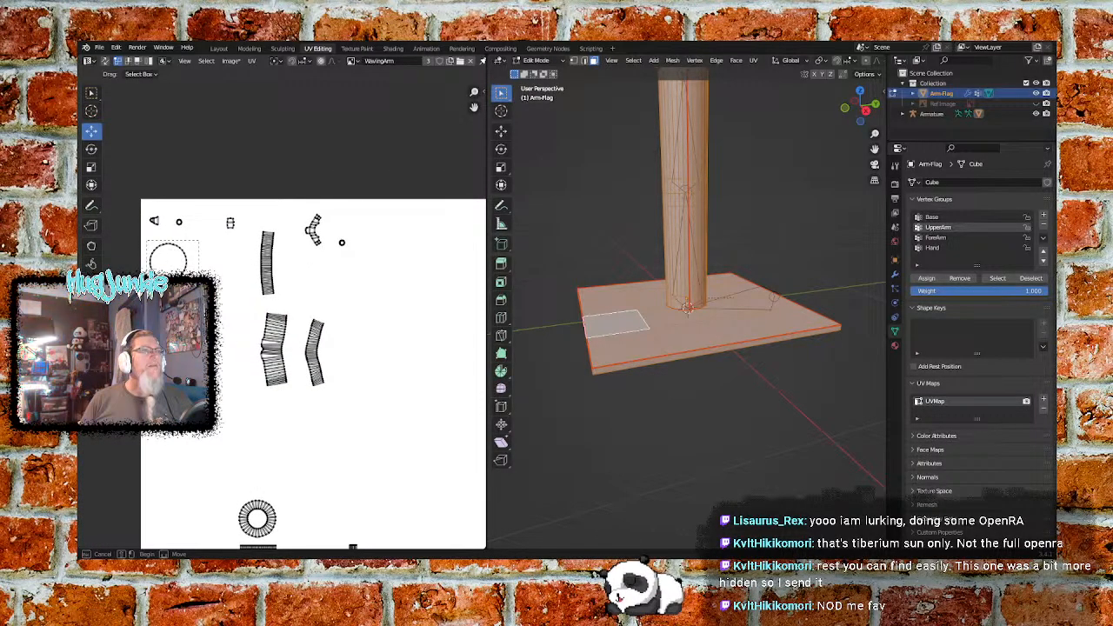
{"action": "left_click_drag", "start_coordinate": [147, 241], "coordinate": [199, 280]}
{"action": "mouse_move", "coordinate": [171, 222]}
{"action": "left_mouse_down"}
{"action": "mouse_move", "coordinate": [177, 463]}
{"action": "mouse_move", "coordinate": [172, 421]}
{"action": "left_mouse_up"}
{"action": "left_click_drag", "start_coordinate": [211, 462], "coordinate": [301, 470]}
{"action": "left_click_drag", "start_coordinate": [259, 420], "coordinate": [258, 433]}
{"action": "left_click", "coordinate": [390, 462]}
- Move the tiny round UV island near the image's upper edge to directly below the matching tiny round island
{"action": "left_click", "coordinate": [180, 223]}
{"action": "left_click_drag", "start_coordinate": [230, 225], "coordinate": [380, 257]}
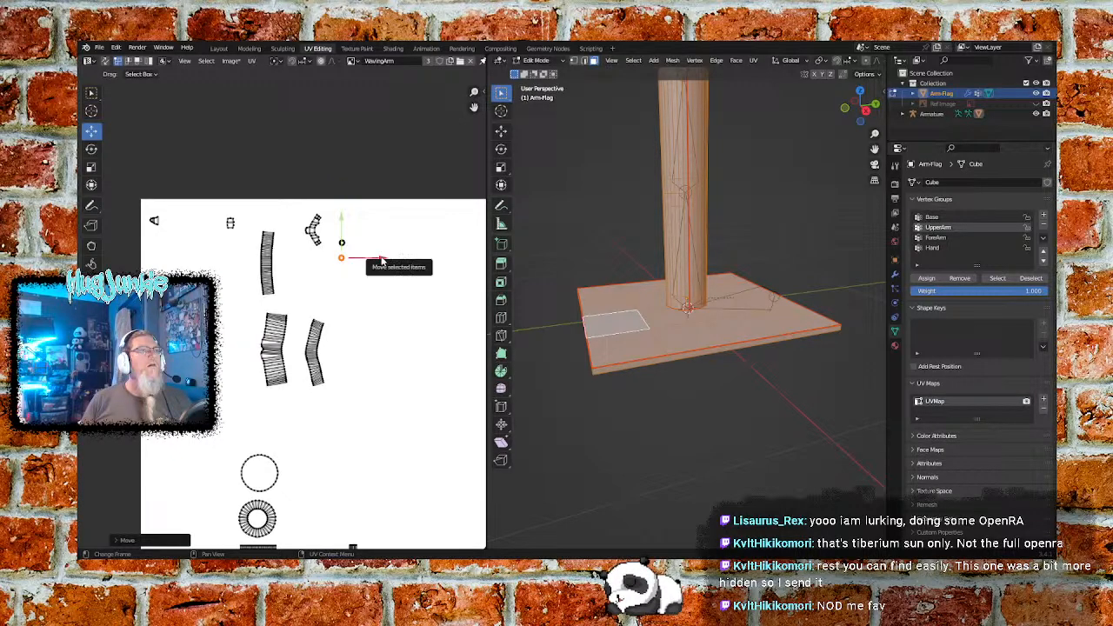
{"action": "left_click", "coordinate": [373, 233]}
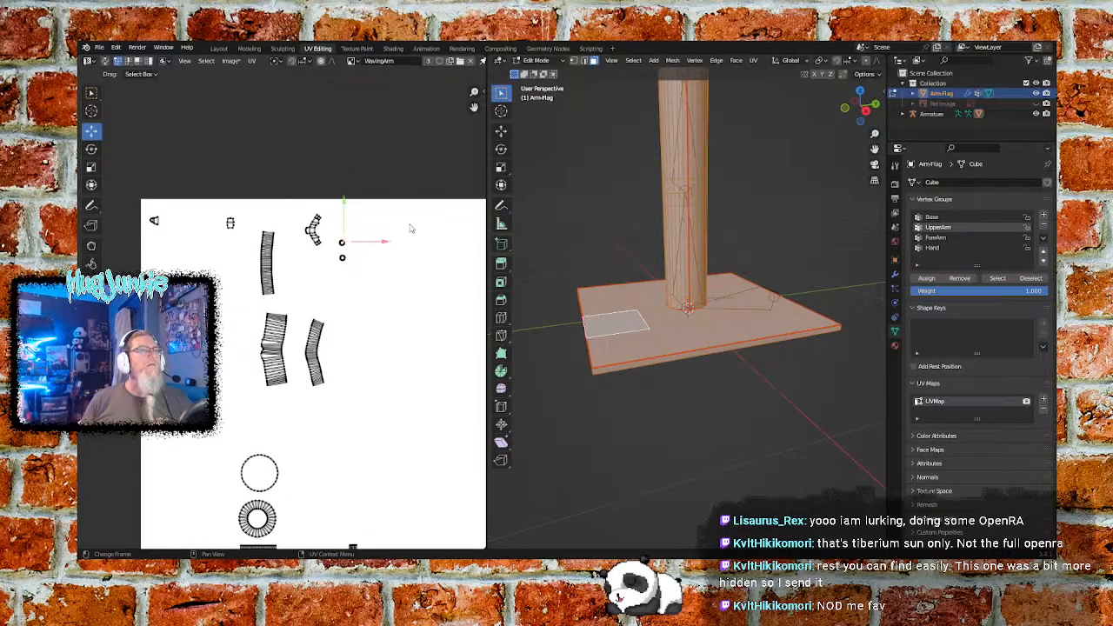
- Move both tiny round UV islands down to the image's lower edge, close to the right side of the tall narrow strip
{"action": "left_click", "coordinate": [345, 275], "text": "shift"}
{"action": "left_click_drag", "start_coordinate": [345, 211], "coordinate": [346, 432]}
{"action": "middle_click_drag", "start_coordinate": [379, 465], "coordinate": [297, 287]}
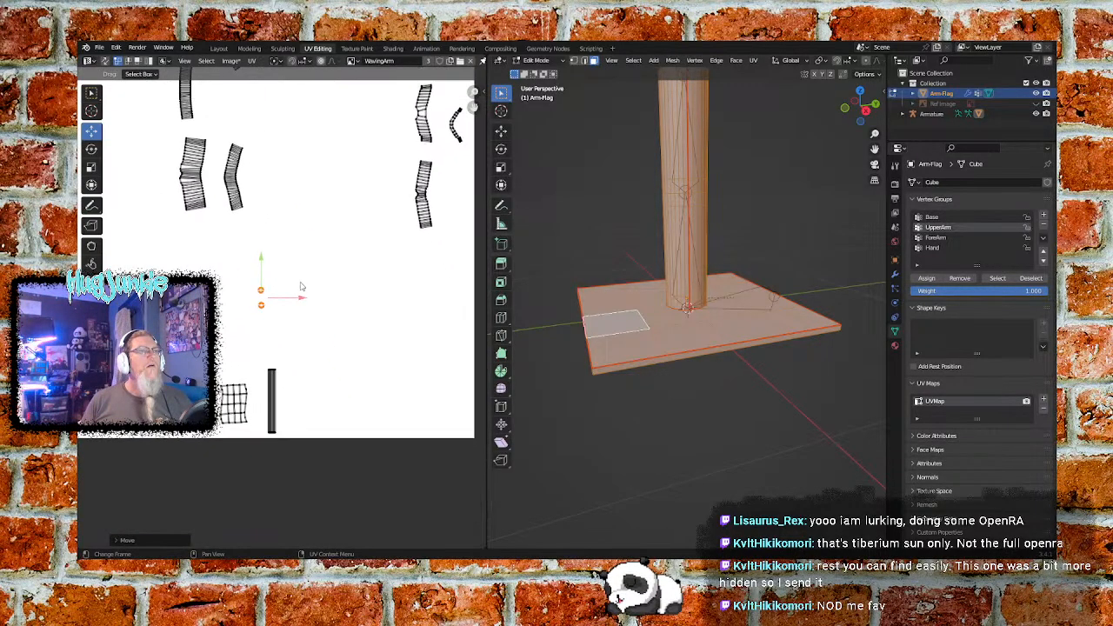
{"action": "left_click_drag", "start_coordinate": [302, 298], "coordinate": [296, 375]}
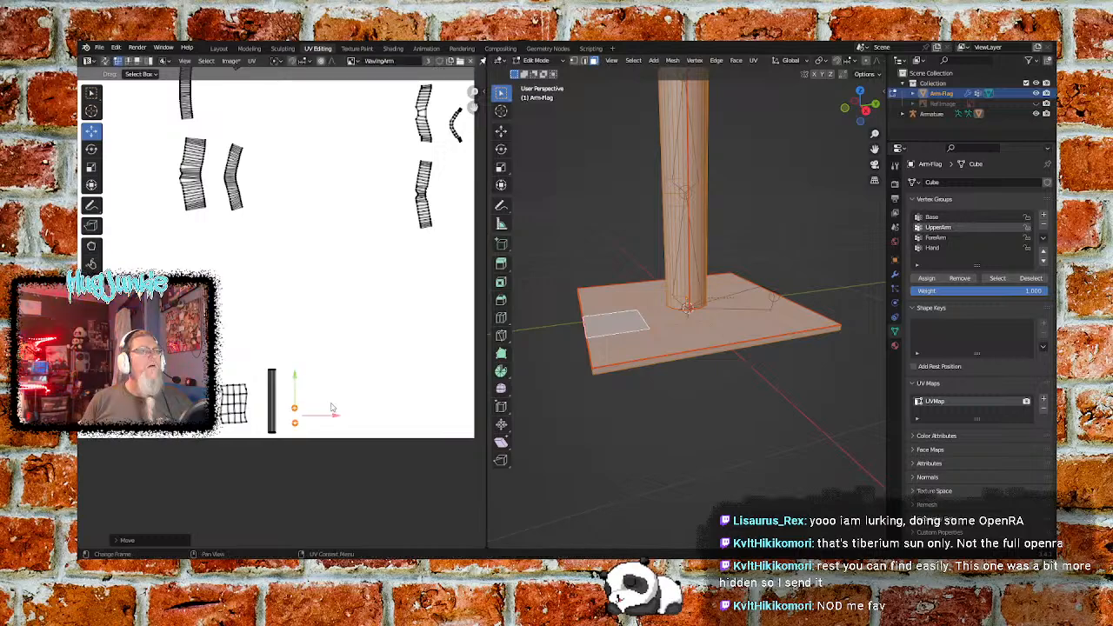
{"action": "left_click", "coordinate": [354, 407]}
{"action": "left_click_drag", "start_coordinate": [316, 391], "coordinate": [323, 414]}
{"action": "left_click", "coordinate": [347, 368]}
- Shift the wavy-edged grid, the tall narrow strip and the two tiny round UV islands together to the right to free space
{"action": "left_click_drag", "start_coordinate": [331, 348], "coordinate": [216, 438]}
{"action": "left_click_drag", "start_coordinate": [300, 405], "coordinate": [354, 405]}
{"action": "left_click", "coordinate": [258, 316]}
- Move the large circle and ring-shaped UV islands together to the lower edge, into the gap before the wavy-edged grid
{"action": "left_click_drag", "start_coordinate": [208, 268], "coordinate": [166, 287]}
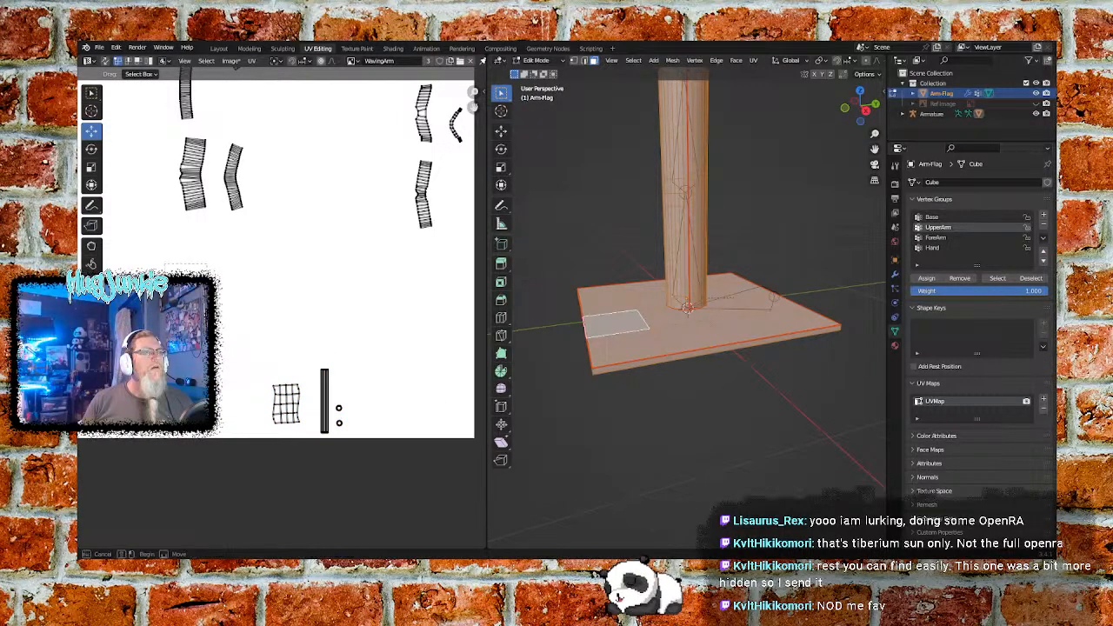
{"action": "left_click_drag", "start_coordinate": [142, 370], "coordinate": [143, 374]}
{"action": "left_click_drag", "start_coordinate": [220, 322], "coordinate": [273, 327]}
{"action": "left_click_drag", "start_coordinate": [242, 277], "coordinate": [207, 386]}
{"action": "left_click", "coordinate": [298, 343]}
{"action": "left_click_drag", "start_coordinate": [271, 367], "coordinate": [246, 388]}
{"action": "left_click", "coordinate": [255, 341]}
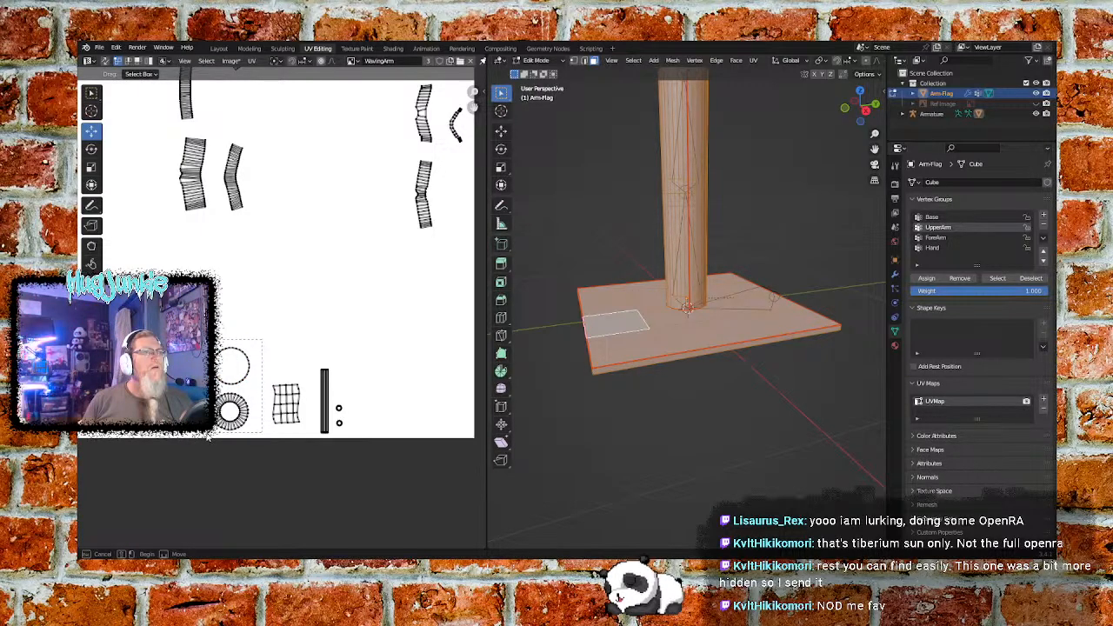
- Scale the circle and ring UV islands together to under half size and place them beside the striped rectangular island
{"action": "left_click_drag", "start_coordinate": [209, 438], "coordinate": [210, 437]}
{"action": "scroll", "coordinate": [254, 406], "scroll_direction": "up", "scroll_amount": 6}
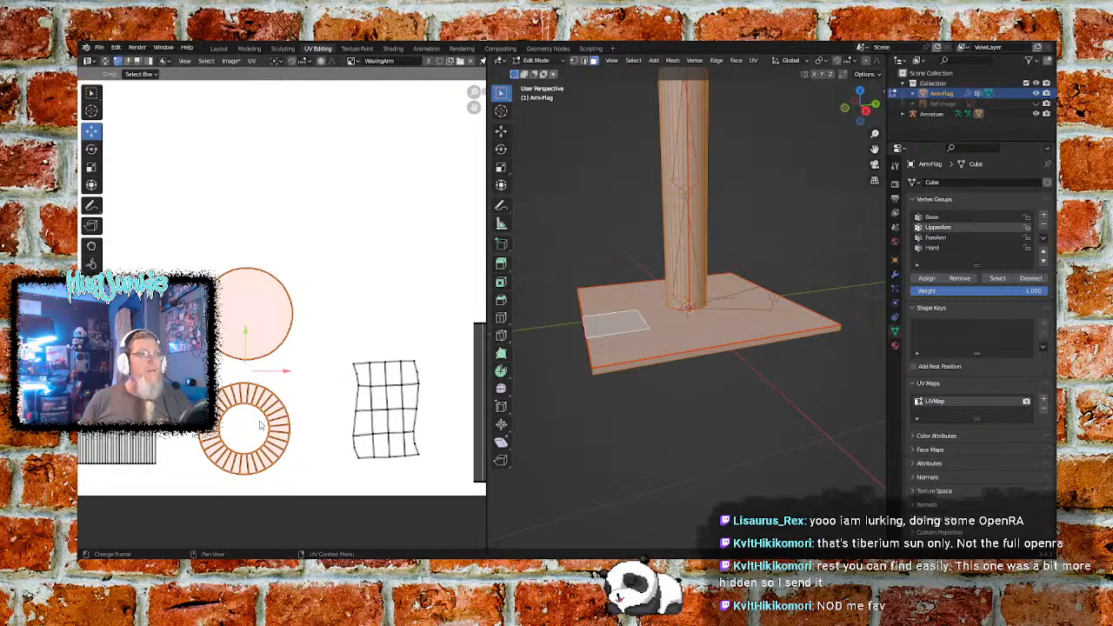
{"action": "key", "text": "s"}
{"action": "left_click", "coordinate": [275, 357]}
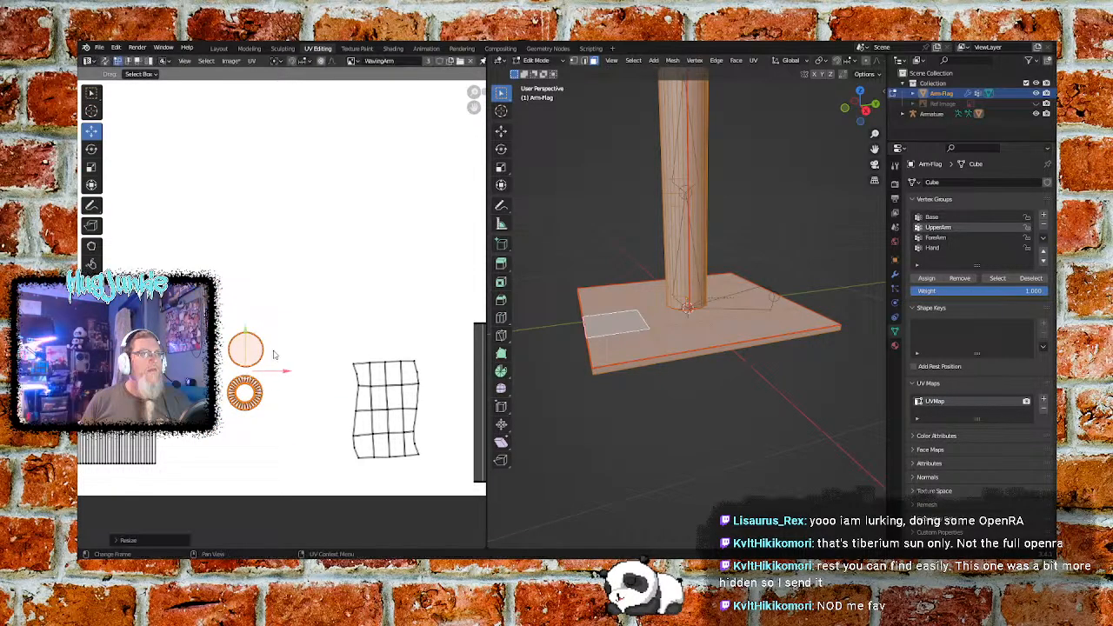
{"action": "left_click_drag", "start_coordinate": [248, 332], "coordinate": [249, 368]}
{"action": "left_click_drag", "start_coordinate": [280, 406], "coordinate": [240, 407]}
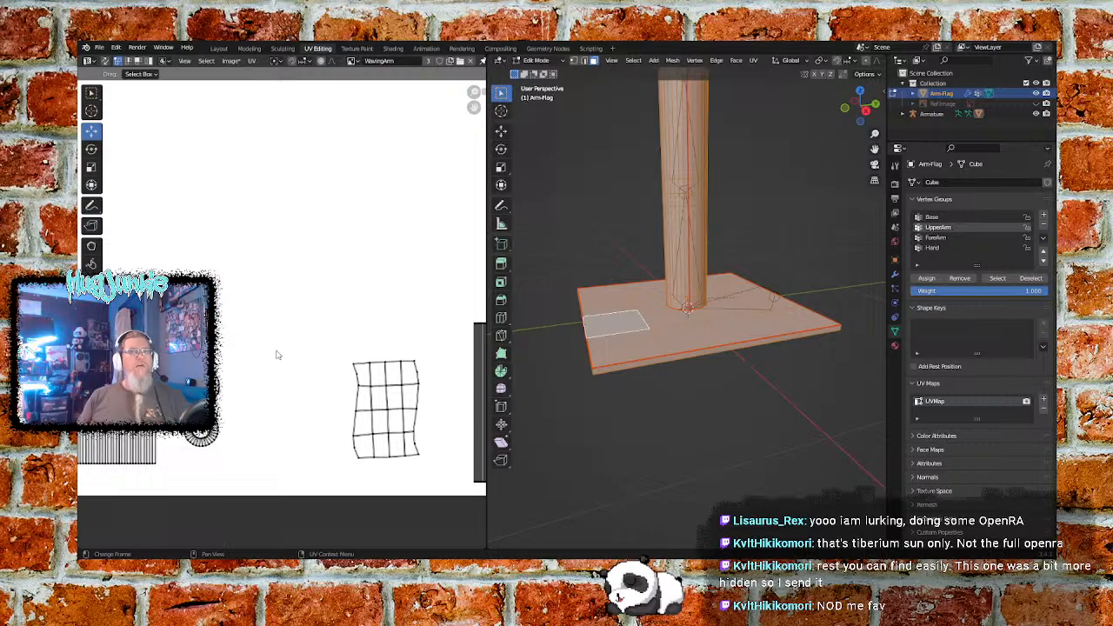
- Move the wavy-edged grid, tall narrow strip and two tiny round UV islands left together, close to the circle and ring
{"action": "middle_click_drag", "start_coordinate": [318, 376], "coordinate": [209, 363]}
{"action": "scroll", "coordinate": [284, 336], "scroll_direction": "down", "scroll_amount": 1}
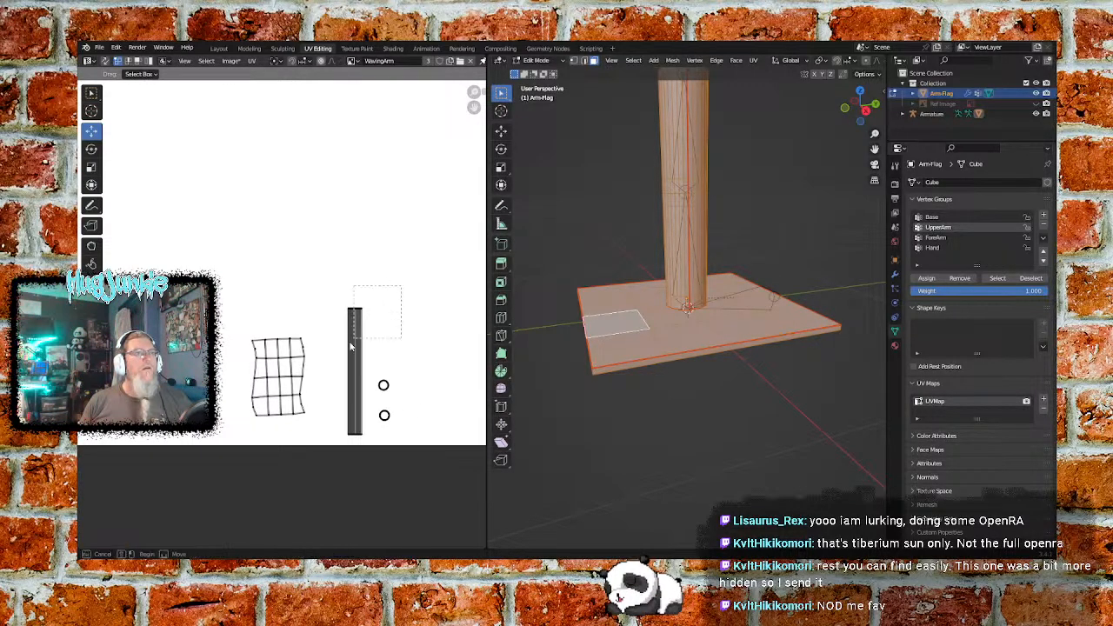
{"action": "key", "text": "a"}
{"action": "left_click_drag", "start_coordinate": [359, 372], "coordinate": [277, 372]}
{"action": "left_click", "coordinate": [329, 297]}
{"action": "scroll", "coordinate": [329, 298], "scroll_direction": "down", "scroll_amount": 4}
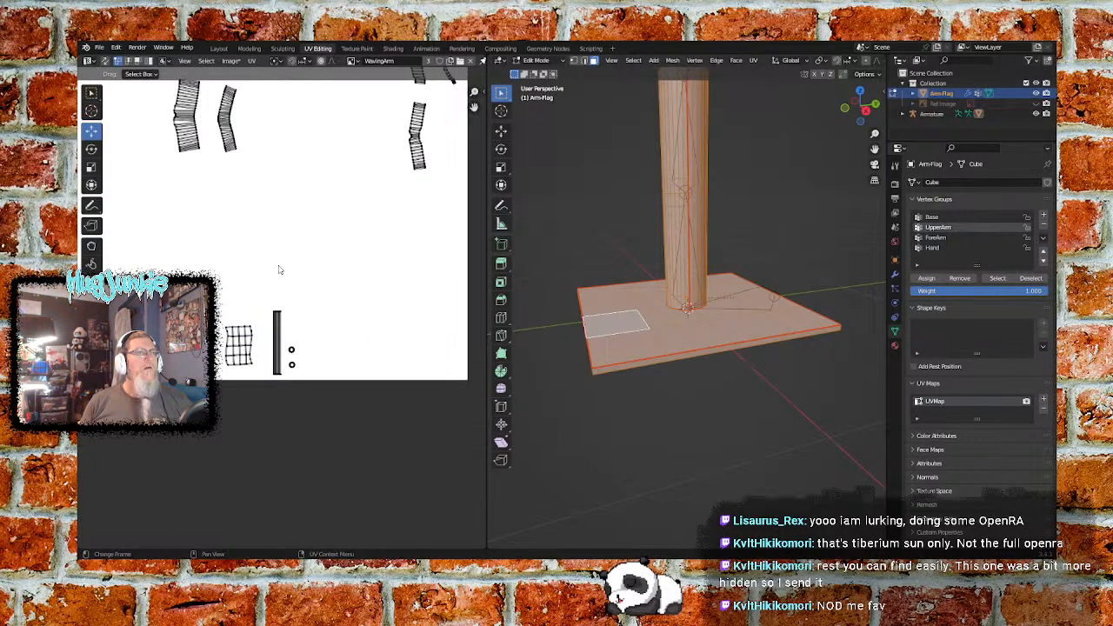
{"action": "middle_click_drag", "start_coordinate": [228, 241], "coordinate": [248, 399]}
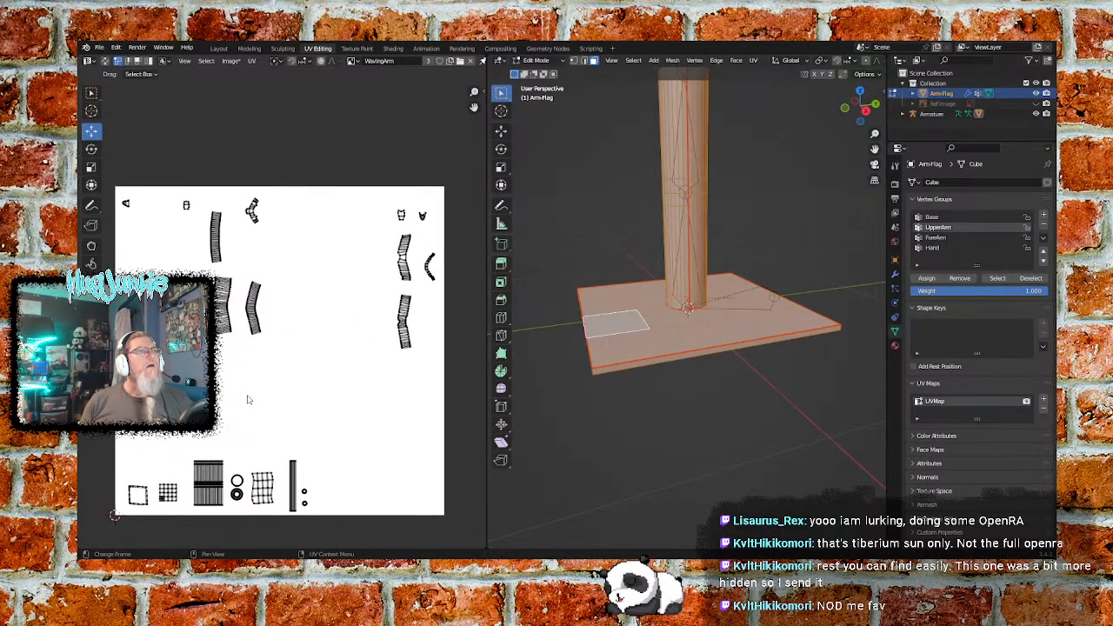
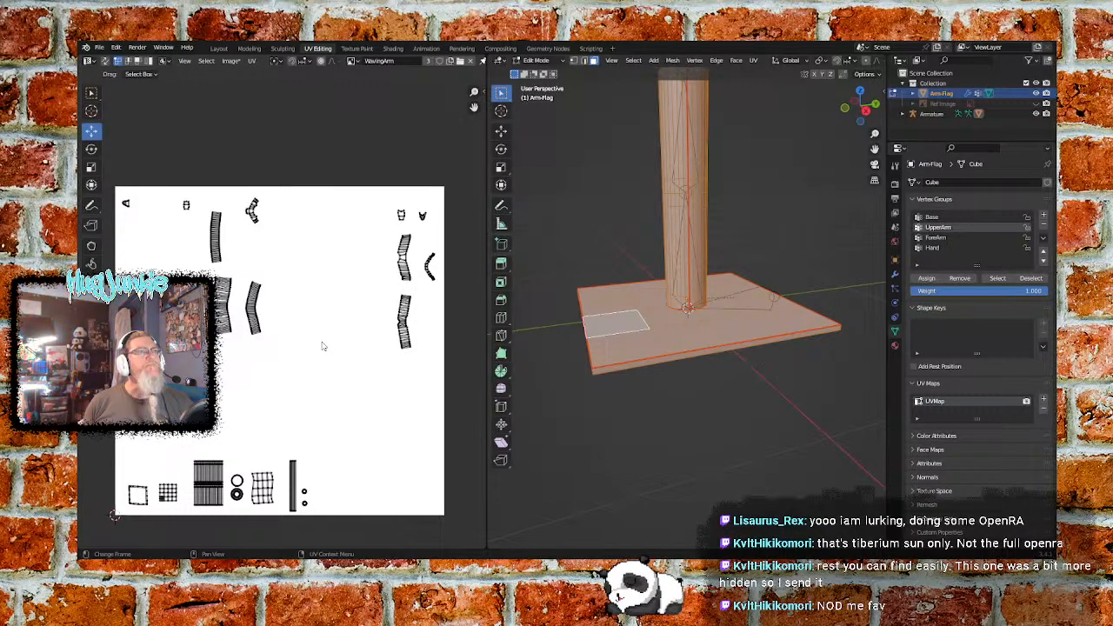
- Move the two tiny UV islands from the image's upper-left area beside the two tiny upper-right islands, level with them
{"action": "left_click", "coordinate": [126, 204]}
{"action": "key", "text": "g"}
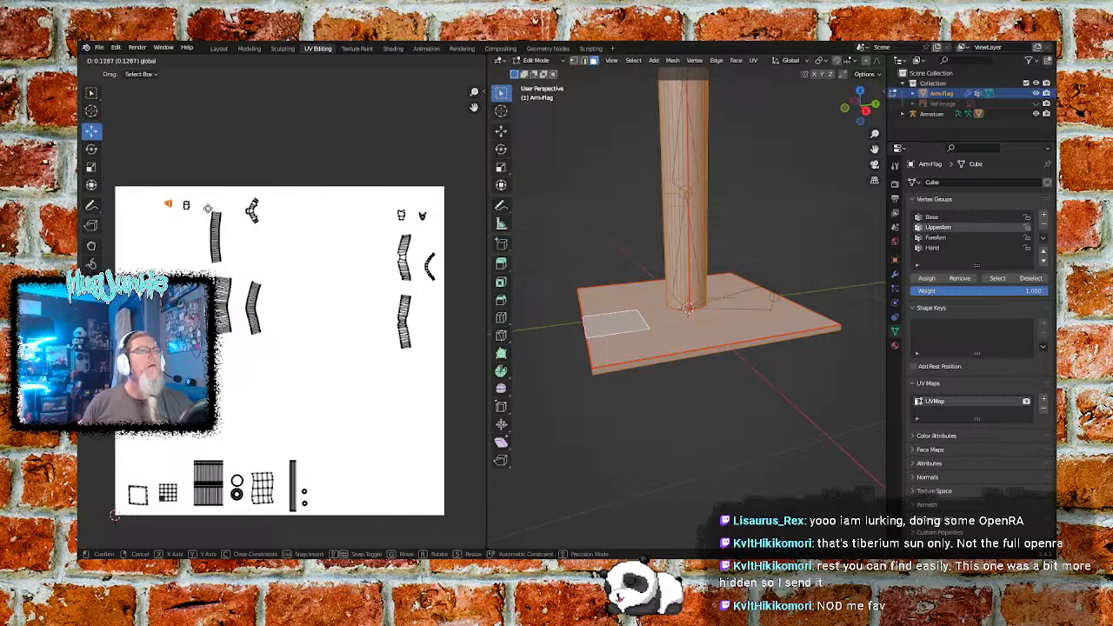
{"action": "left_click", "coordinate": [212, 203]}
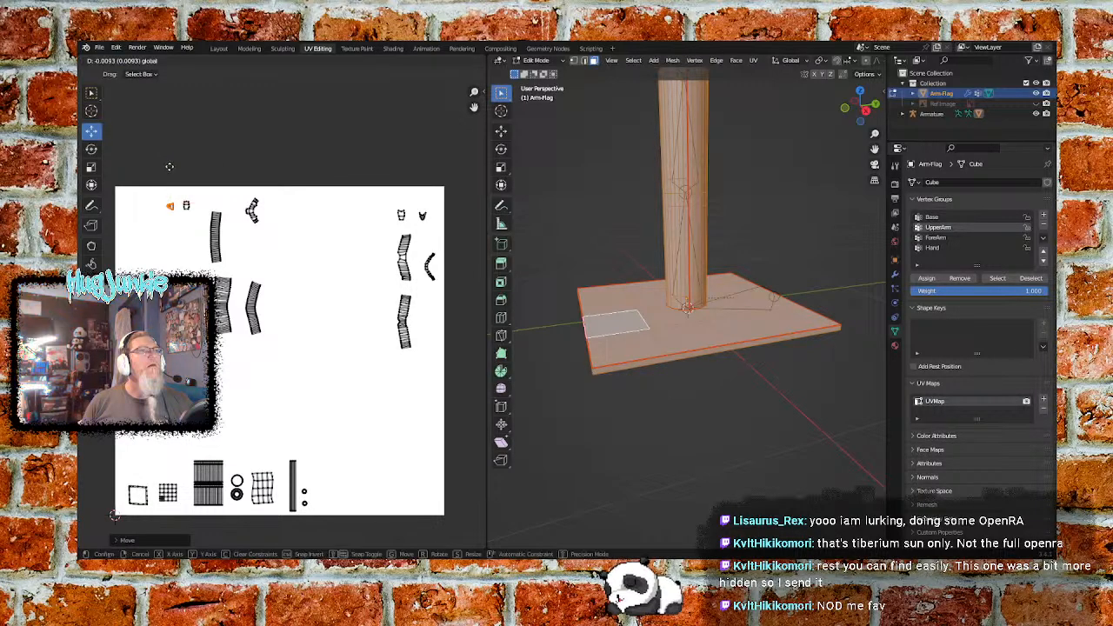
{"action": "left_click_drag", "start_coordinate": [196, 191], "coordinate": [150, 226]}
{"action": "key", "text": "g"}
{"action": "left_click", "coordinate": [409, 229]}
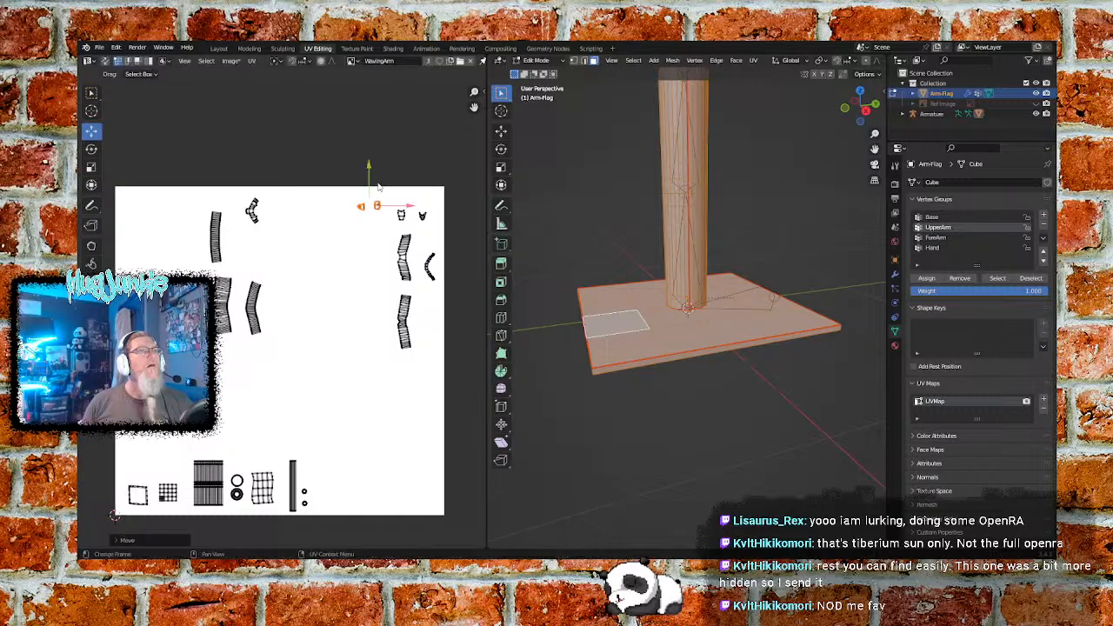
{"action": "left_click_drag", "start_coordinate": [375, 167], "coordinate": [374, 174]}
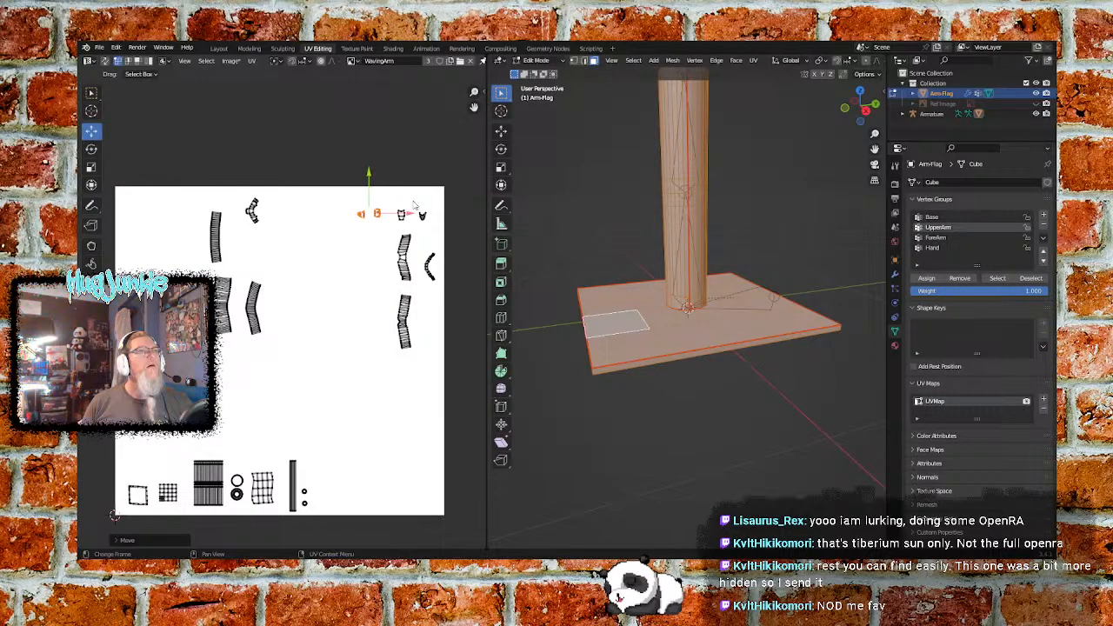
{"action": "left_click_drag", "start_coordinate": [409, 215], "coordinate": [417, 217]}
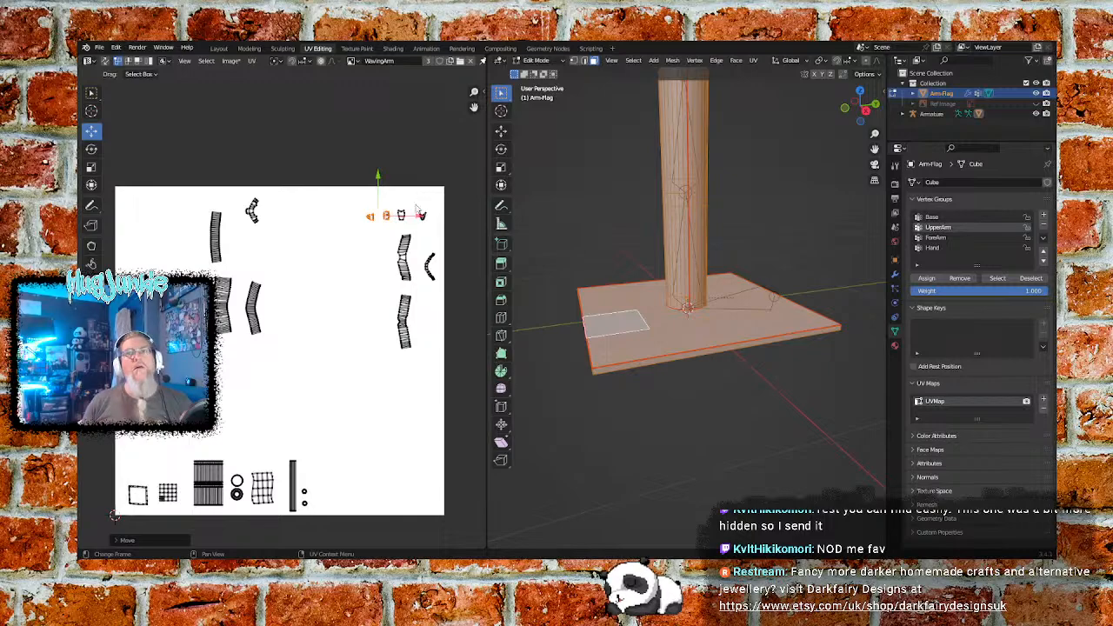
- Move the row of four tiny UV islands together to the image's lower edge, just right of the two tiny round islands
{"action": "left_click", "coordinate": [379, 240]}
{"action": "left_click_drag", "start_coordinate": [437, 200], "coordinate": [355, 225]}
{"action": "left_click_drag", "start_coordinate": [395, 175], "coordinate": [392, 181]}
{"action": "left_click_drag", "start_coordinate": [438, 224], "coordinate": [379, 223]}
{"action": "left_click_drag", "start_coordinate": [340, 184], "coordinate": [332, 395]}
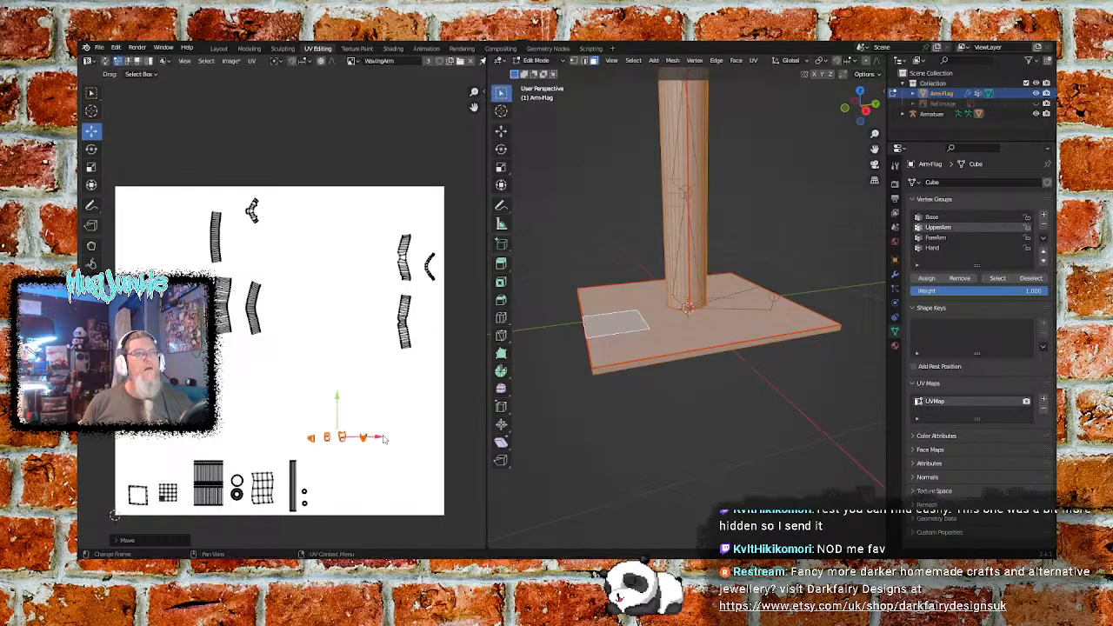
{"action": "mouse_move", "coordinate": [356, 438]}
{"action": "left_mouse_down"}
{"action": "mouse_move", "coordinate": [385, 413]}
{"action": "mouse_move", "coordinate": [366, 404]}
{"action": "mouse_move", "coordinate": [366, 453]}
{"action": "left_mouse_up"}
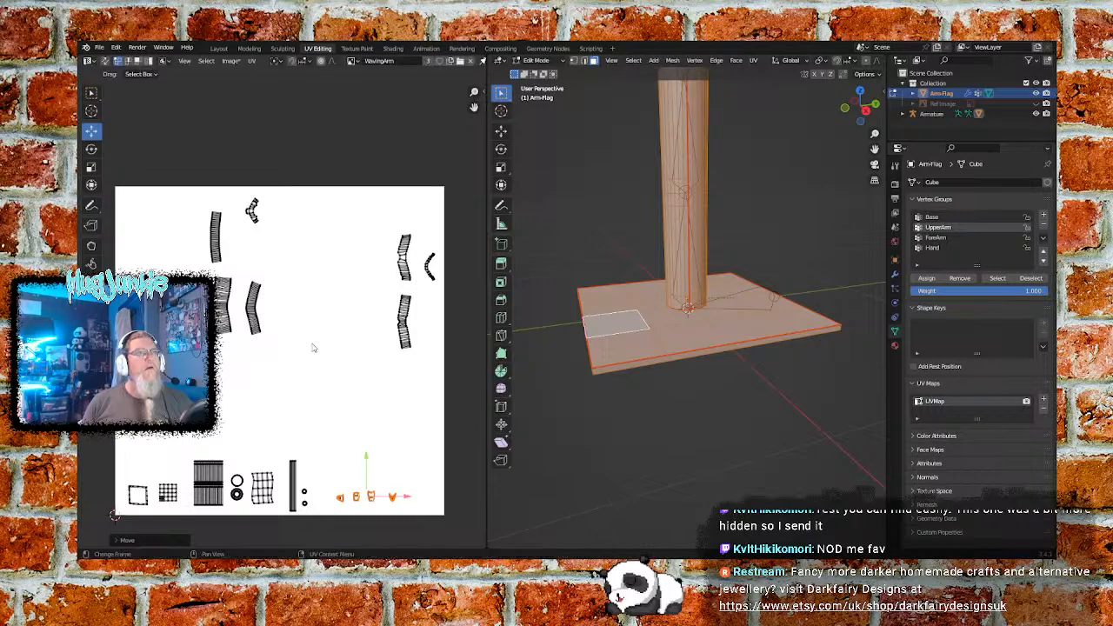
{"action": "left_click", "coordinate": [313, 348]}
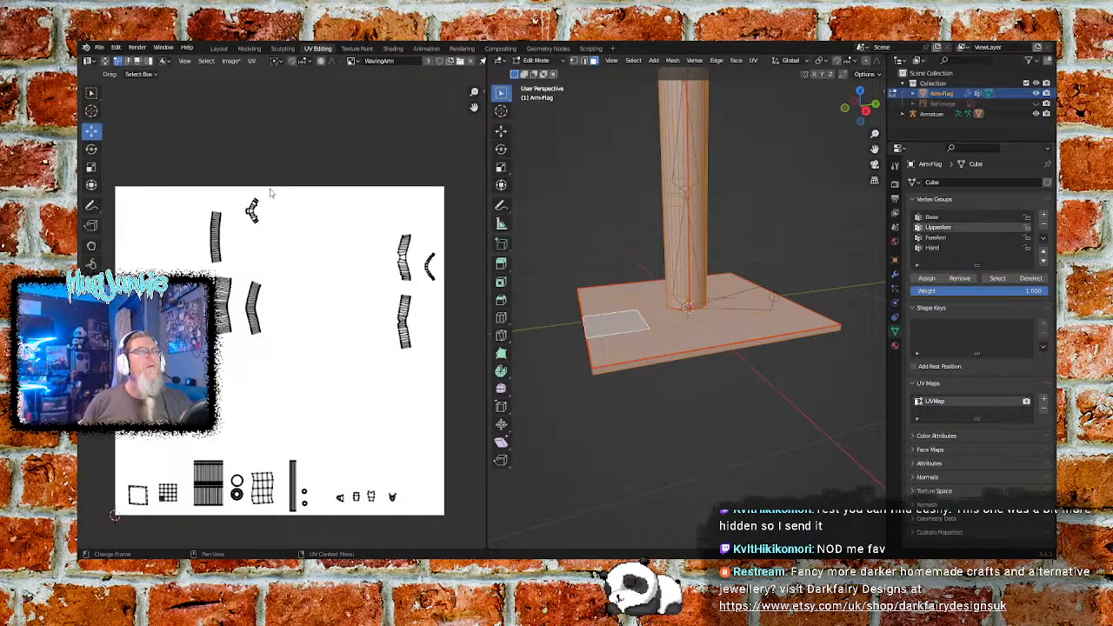
- Lower the small Y-shaped UV island beside the curved strip, and bring the two bent strips and thin arc next to it
{"action": "left_click", "coordinate": [253, 210]}
{"action": "left_click_drag", "start_coordinate": [253, 170], "coordinate": [253, 197]}
{"action": "left_click_drag", "start_coordinate": [290, 241], "coordinate": [287, 241]}
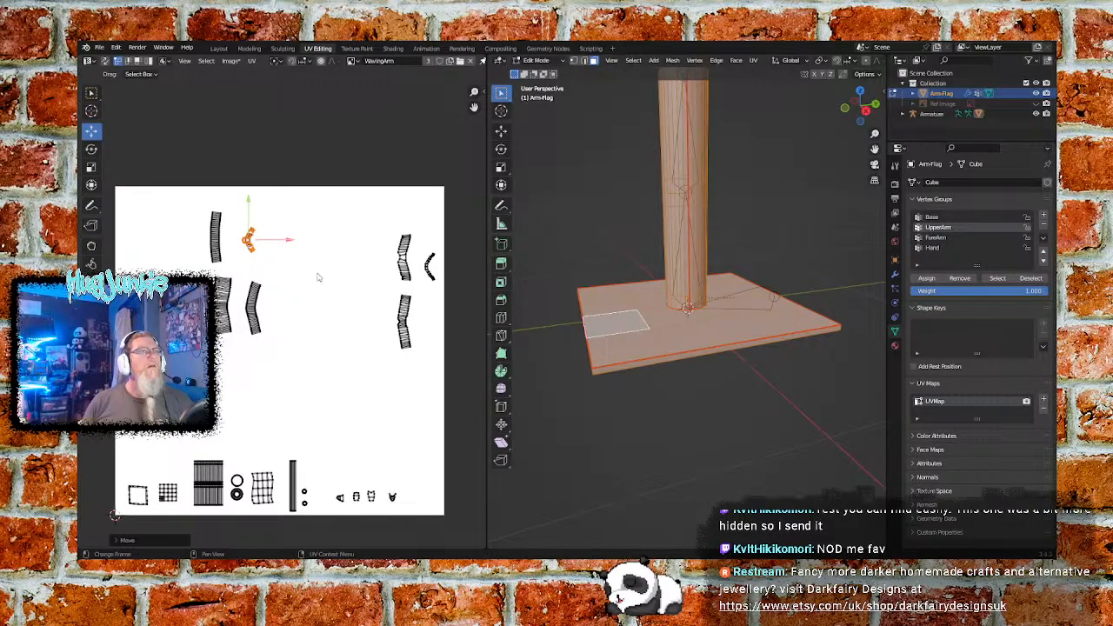
{"action": "left_click", "coordinate": [378, 224]}
{"action": "left_click_drag", "start_coordinate": [352, 213], "coordinate": [440, 352]}
{"action": "left_click_drag", "start_coordinate": [459, 294], "coordinate": [343, 287]}
{"action": "mouse_move", "coordinate": [303, 248]}
{"action": "left_mouse_down"}
{"action": "mouse_move", "coordinate": [303, 226]}
{"action": "mouse_move", "coordinate": [303, 236]}
{"action": "left_mouse_up"}
{"action": "left_click", "coordinate": [368, 199]}
- Move all seven curved UV islands together to the image's lower-right area, just above the row of four tiny islands
{"action": "left_click_drag", "start_coordinate": [366, 198], "coordinate": [328, 224]}
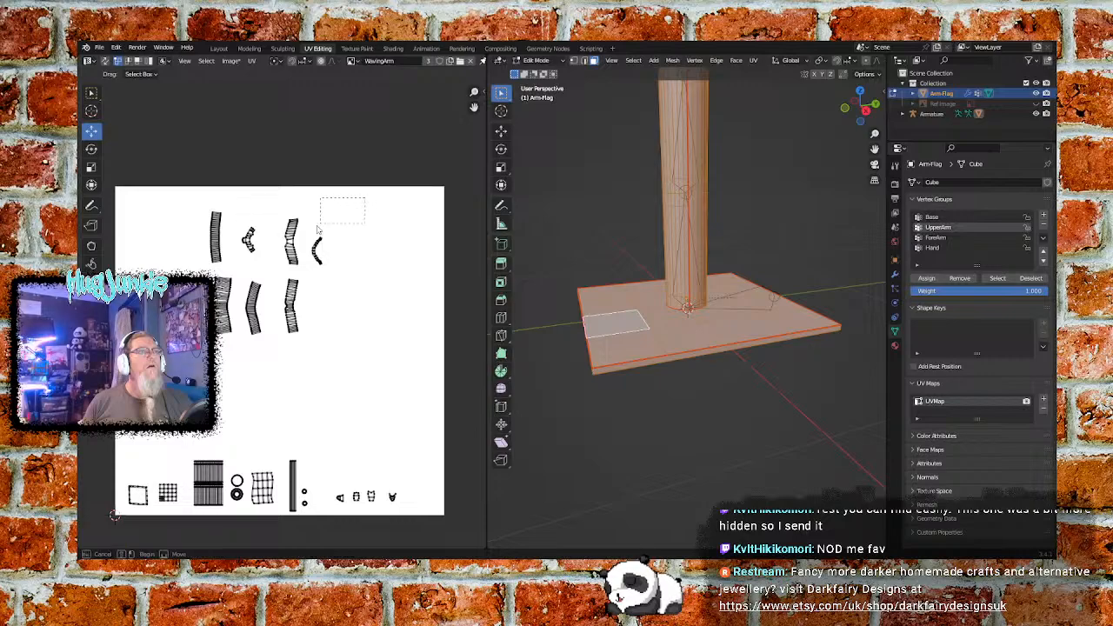
{"action": "left_click_drag", "start_coordinate": [176, 338], "coordinate": [174, 338]}
{"action": "left_click_drag", "start_coordinate": [267, 232], "coordinate": [253, 331]}
{"action": "left_click_drag", "start_coordinate": [310, 375], "coordinate": [418, 374]}
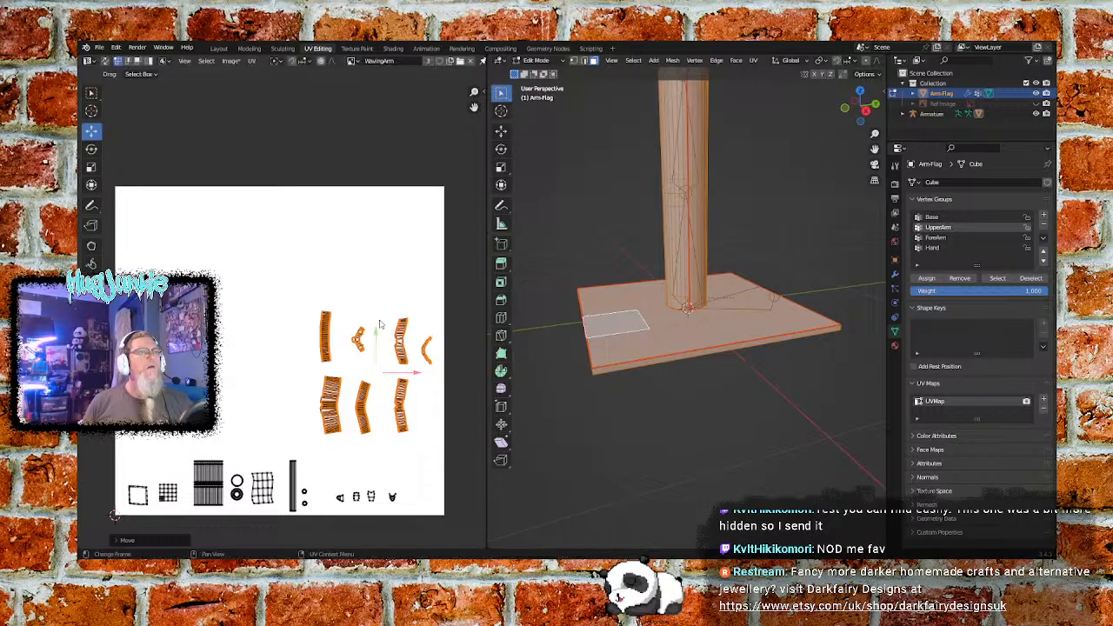
{"action": "left_click_drag", "start_coordinate": [376, 333], "coordinate": [375, 364]}
{"action": "left_click", "coordinate": [366, 285]}
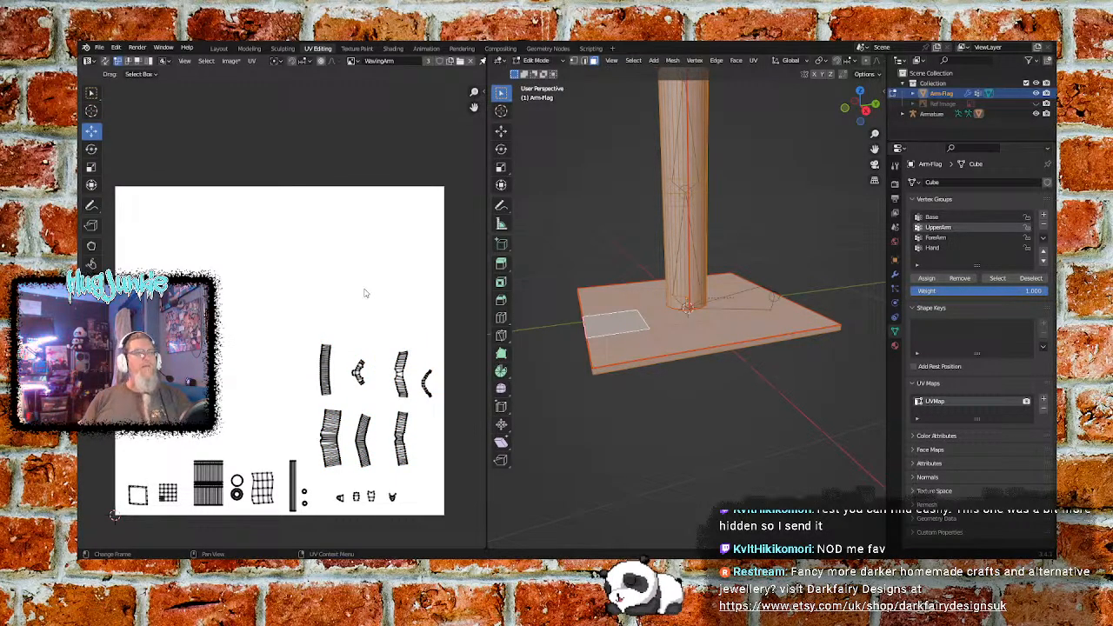
- Examine the square, grid and striped UV islands near the image's lower-left corner up close
{"action": "scroll", "coordinate": [226, 401], "scroll_direction": "up", "scroll_amount": 1}
{"action": "middle_click_drag", "start_coordinate": [238, 369], "coordinate": [311, 204]}
{"action": "scroll", "coordinate": [293, 256], "scroll_direction": "up", "scroll_amount": 3}
{"action": "middle_click_drag", "start_coordinate": [278, 282], "coordinate": [280, 268]}
{"action": "scroll", "coordinate": [282, 271], "scroll_direction": "down", "scroll_amount": 2}
{"action": "scroll", "coordinate": [177, 350], "scroll_direction": "up", "scroll_amount": 2}
{"action": "middle_click_drag", "start_coordinate": [175, 352], "coordinate": [260, 277]}
{"action": "scroll", "coordinate": [286, 281], "scroll_direction": "up", "scroll_amount": 2}
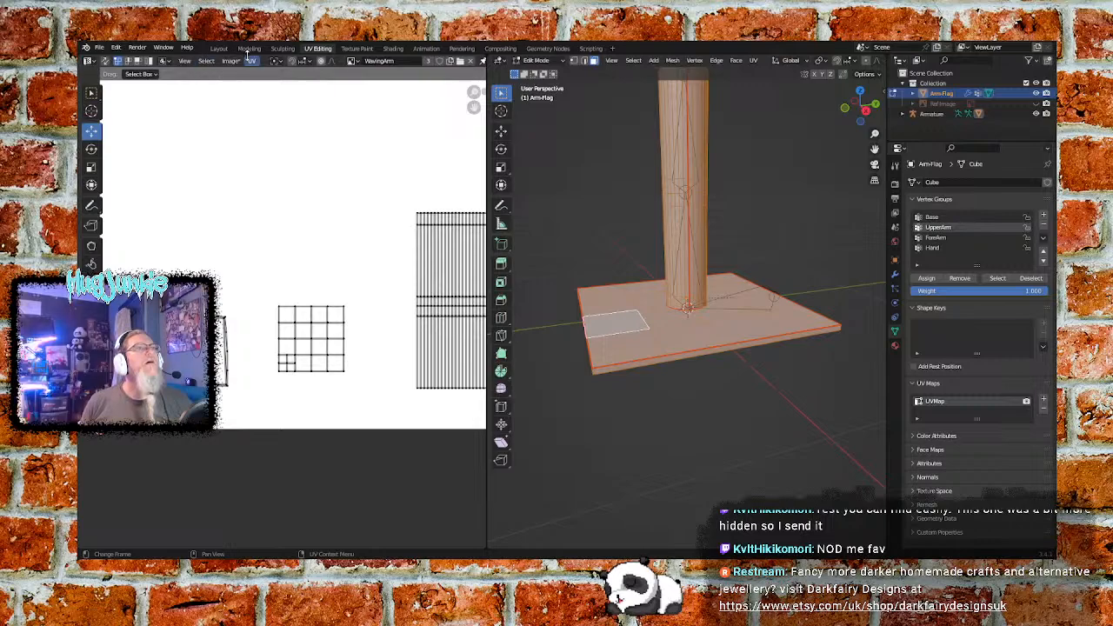
- Keep WavingArm as the displayed image and save it
{"action": "left_click", "coordinate": [350, 61]}
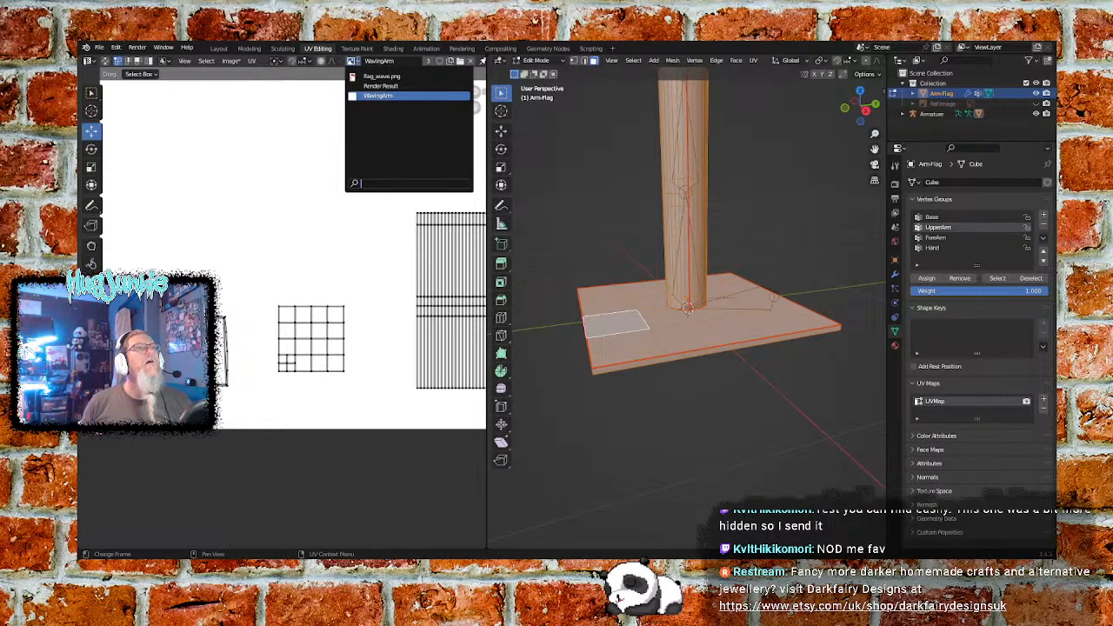
{"action": "left_click", "coordinate": [355, 62]}
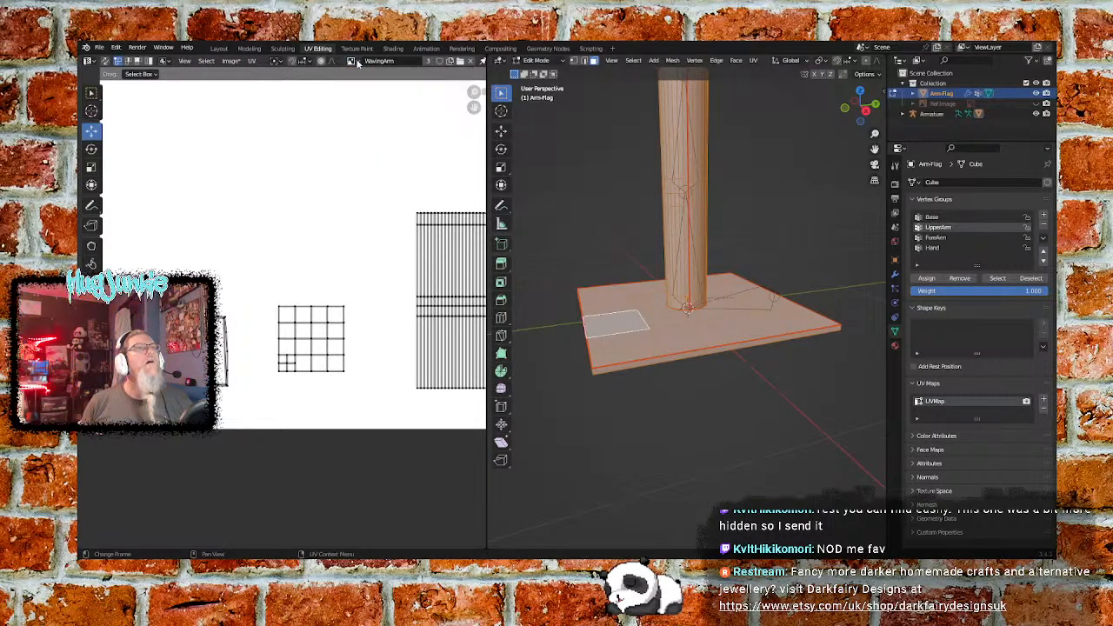
{"action": "left_click", "coordinate": [205, 62]}
{"action": "mouse_move", "coordinate": [186, 61]}
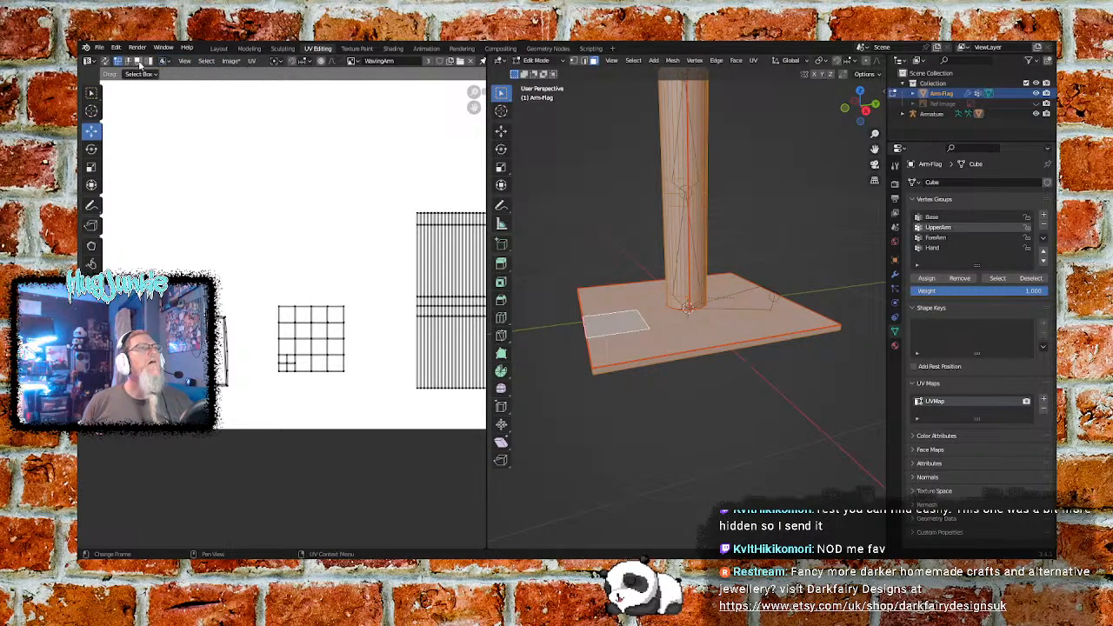
{"action": "left_click", "coordinate": [231, 60]}
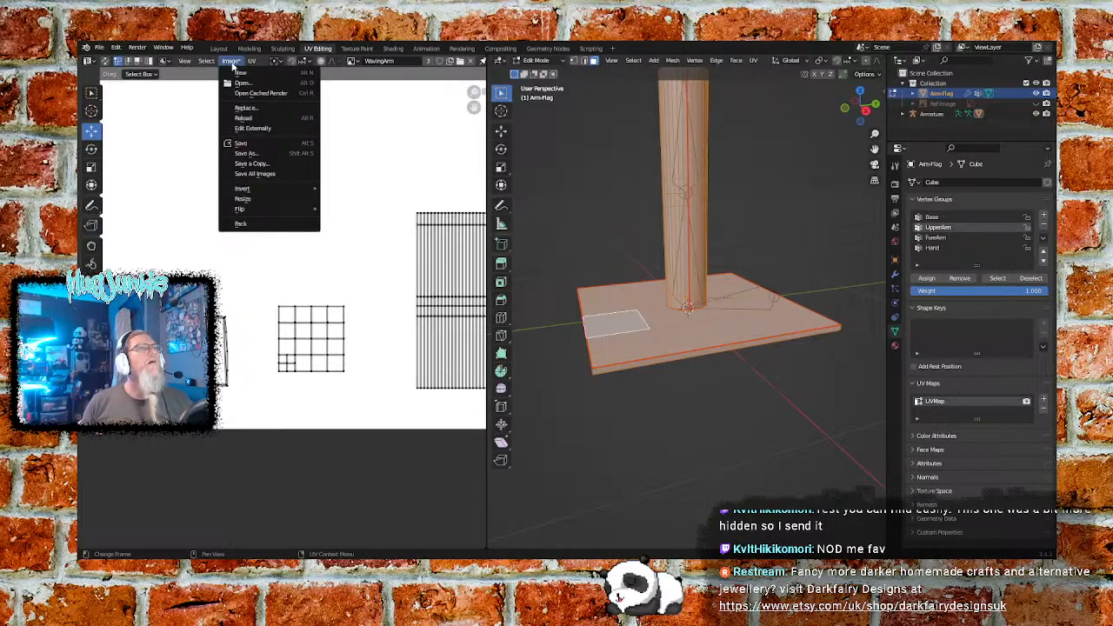
{"action": "left_click", "coordinate": [250, 143]}
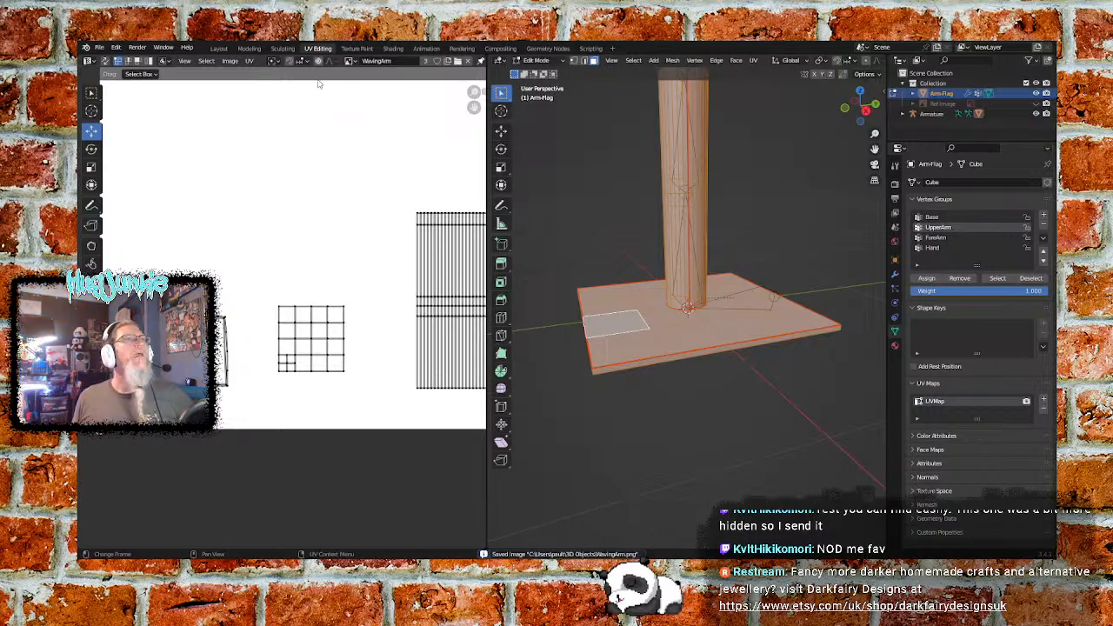
- Switch to the Texture Paint workspace and set the brush colour to mid grey for painting the square islands
{"action": "left_click", "coordinate": [356, 48]}
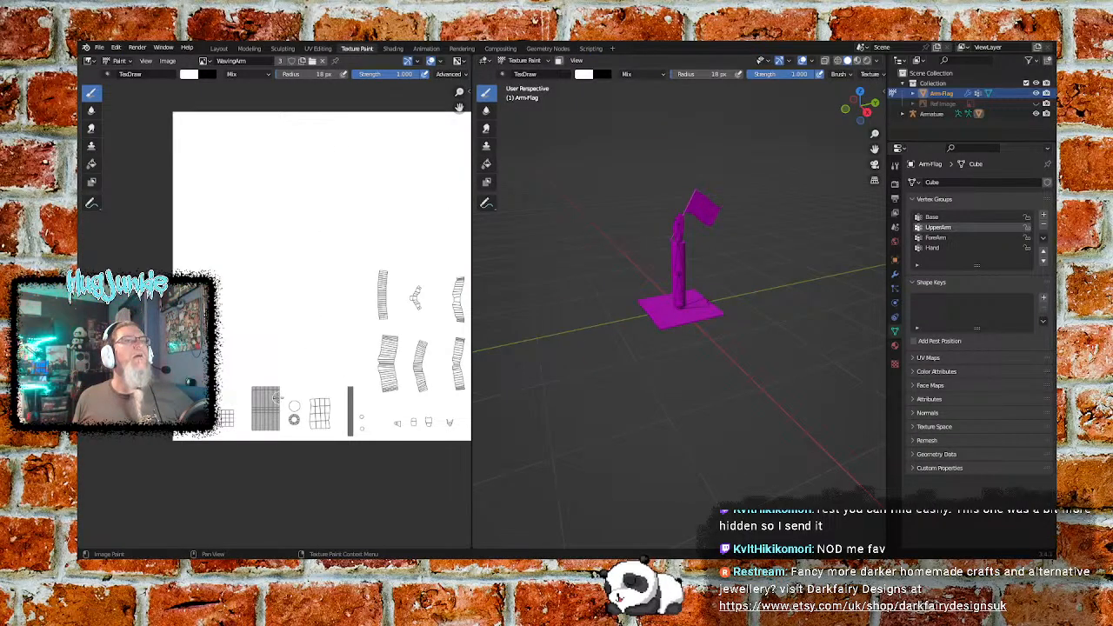
{"action": "scroll", "coordinate": [277, 398], "scroll_direction": "up", "scroll_amount": 4}
{"action": "middle_click_drag", "start_coordinate": [189, 436], "coordinate": [331, 227]}
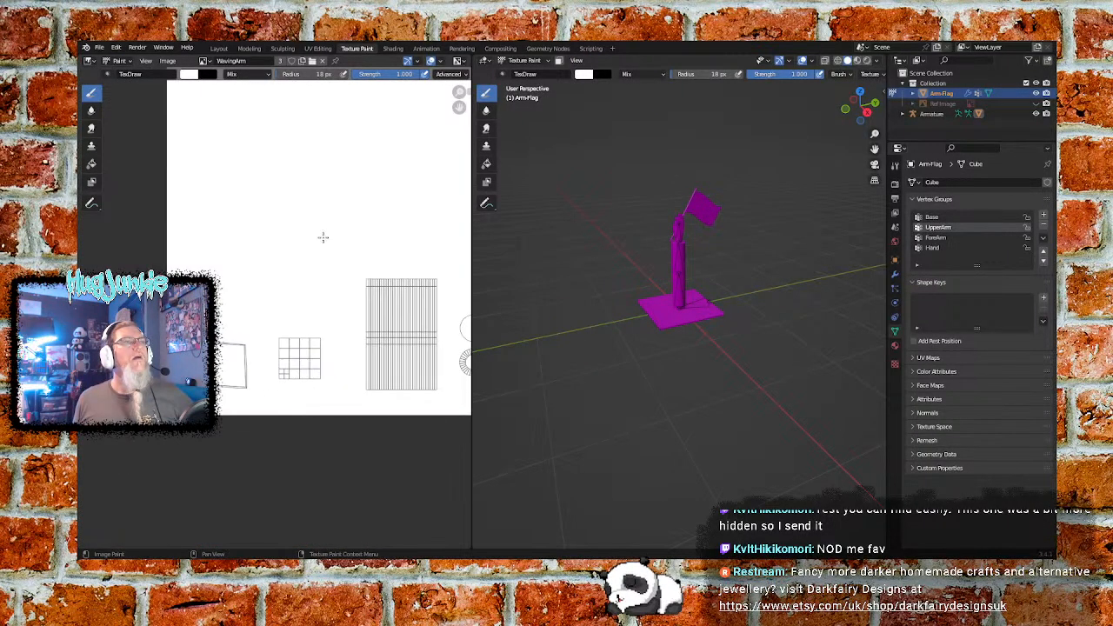
{"action": "scroll", "coordinate": [258, 331], "scroll_direction": "up", "scroll_amount": 2}
{"action": "middle_click_drag", "start_coordinate": [238, 350], "coordinate": [276, 310]}
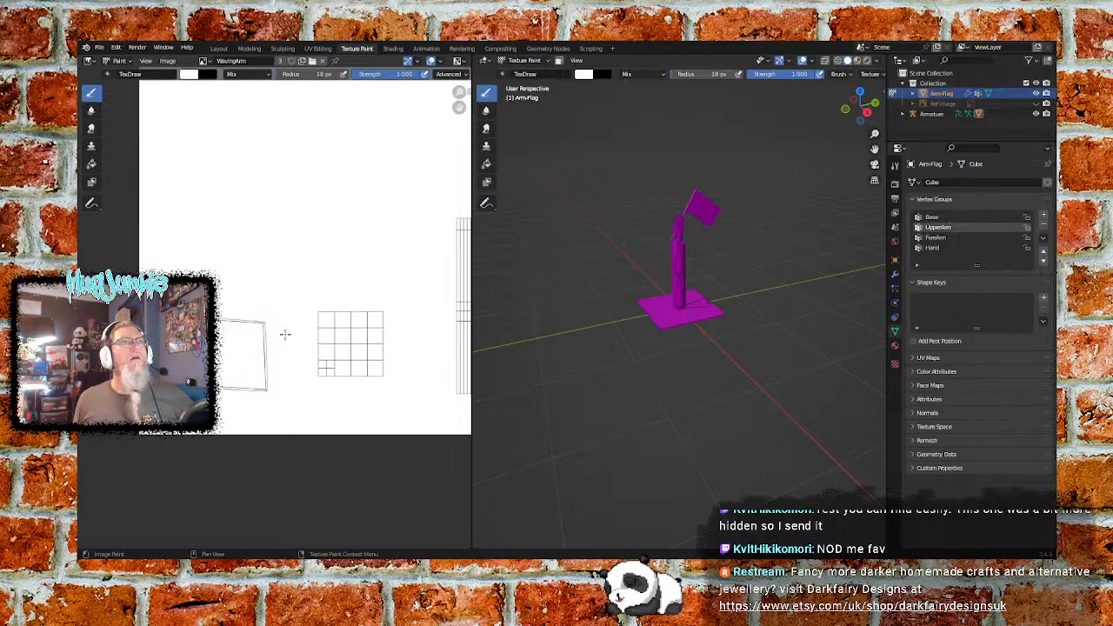
{"action": "left_click", "coordinate": [190, 75]}
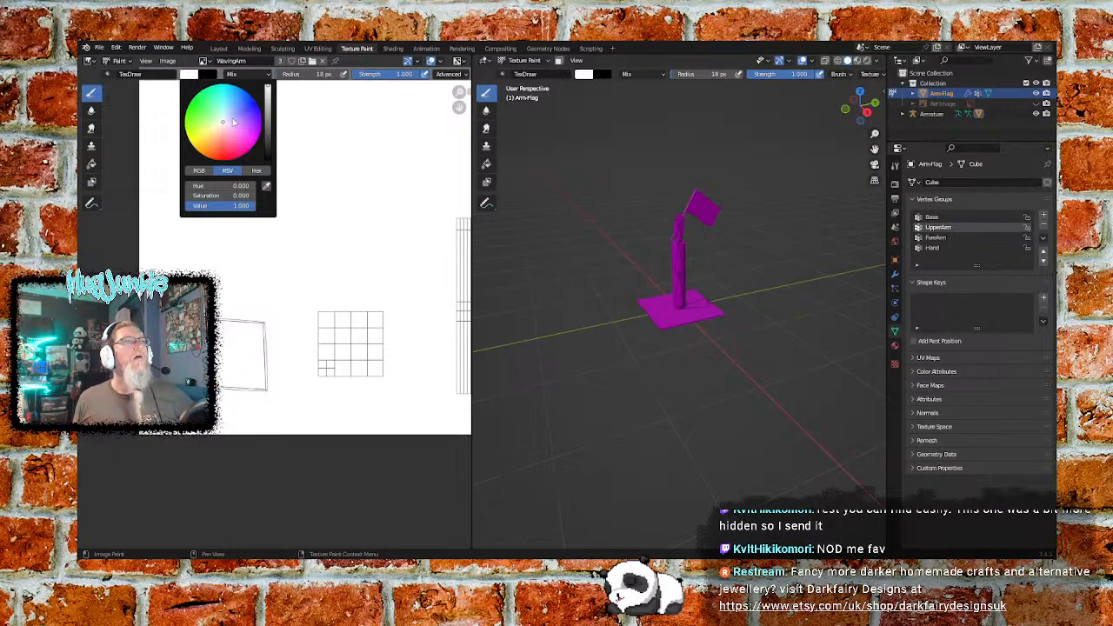
{"action": "left_click_drag", "start_coordinate": [269, 103], "coordinate": [268, 122]}
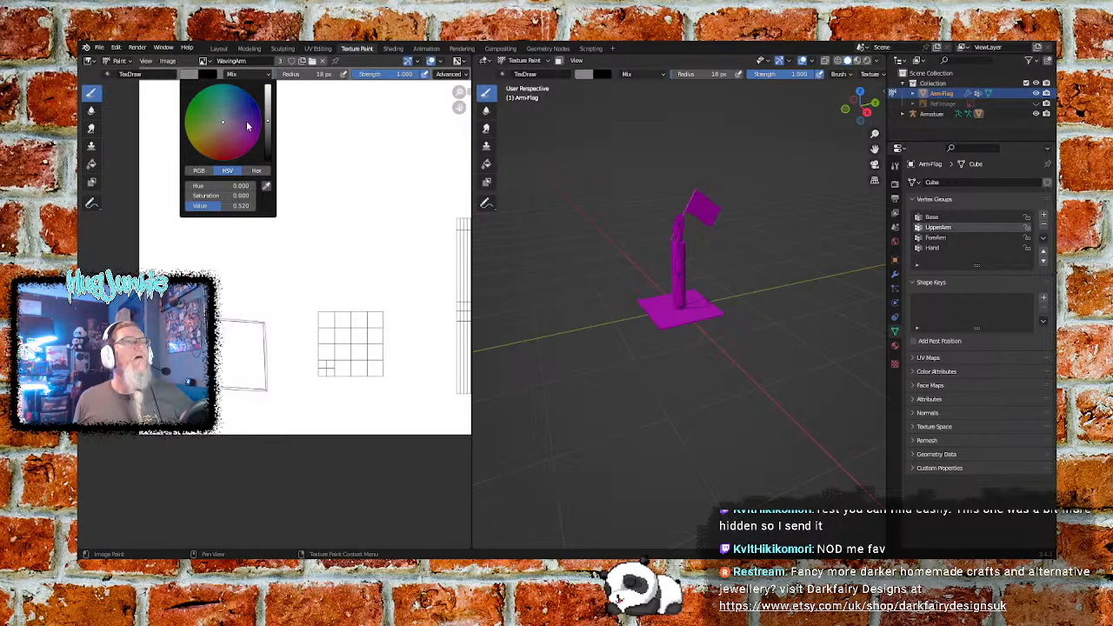
{"action": "left_click", "coordinate": [193, 76]}
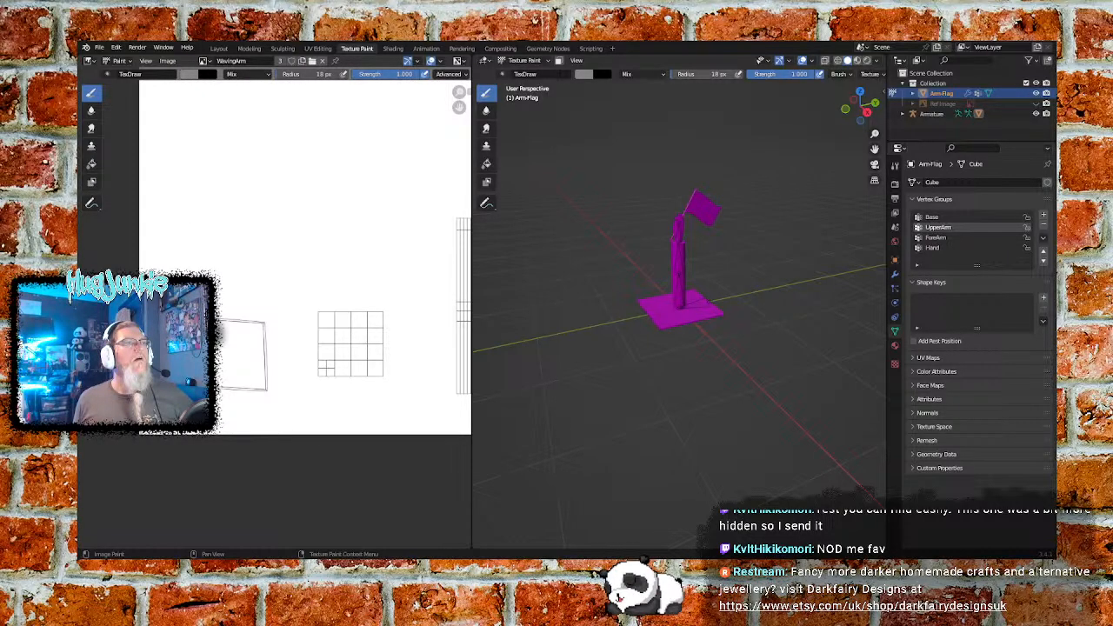
- Paint the plain square UV island and the neighbouring grid island solid grey, slightly past their outlines
{"action": "mouse_move", "coordinate": [224, 398]}
{"action": "left_mouse_down"}
{"action": "mouse_move", "coordinate": [265, 388]}
{"action": "mouse_move", "coordinate": [266, 352]}
{"action": "mouse_move", "coordinate": [259, 326]}
{"action": "mouse_move", "coordinate": [224, 321]}
{"action": "left_mouse_up"}
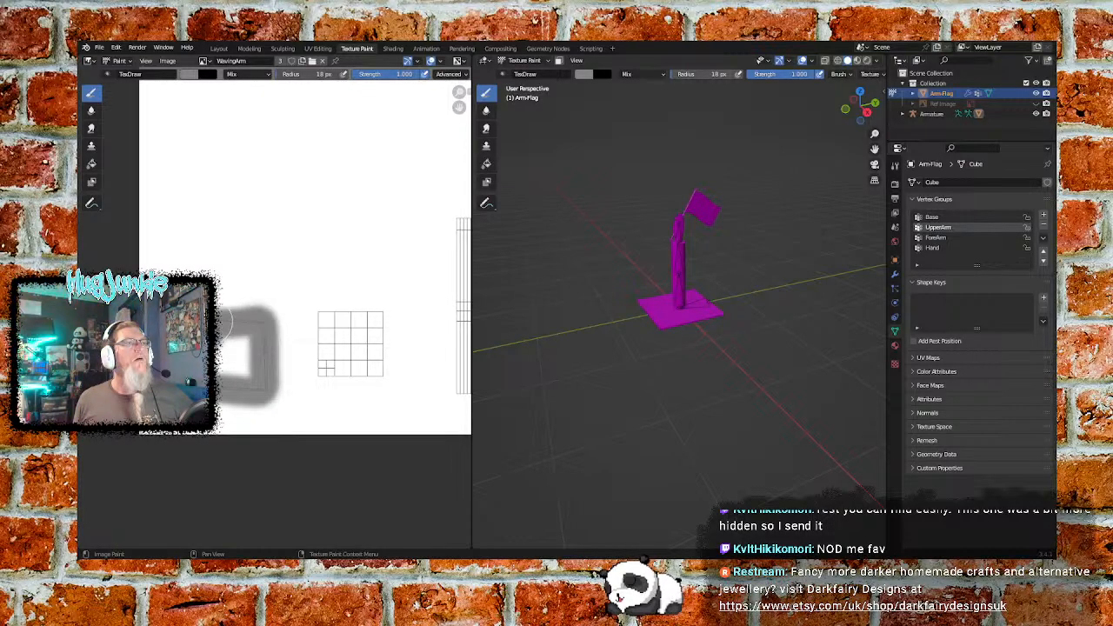
{"action": "mouse_move", "coordinate": [229, 372]}
{"action": "left_mouse_down"}
{"action": "mouse_move", "coordinate": [229, 349]}
{"action": "mouse_move", "coordinate": [230, 360]}
{"action": "mouse_move", "coordinate": [262, 367]}
{"action": "mouse_move", "coordinate": [258, 352]}
{"action": "left_mouse_up"}
{"action": "mouse_move", "coordinate": [320, 313]}
{"action": "left_mouse_down"}
{"action": "mouse_move", "coordinate": [323, 374]}
{"action": "mouse_move", "coordinate": [384, 374]}
{"action": "mouse_move", "coordinate": [383, 327]}
{"action": "mouse_move", "coordinate": [356, 313]}
{"action": "mouse_move", "coordinate": [340, 350]}
{"action": "mouse_move", "coordinate": [357, 324]}
{"action": "mouse_move", "coordinate": [359, 365]}
{"action": "mouse_move", "coordinate": [363, 334]}
{"action": "left_mouse_up"}
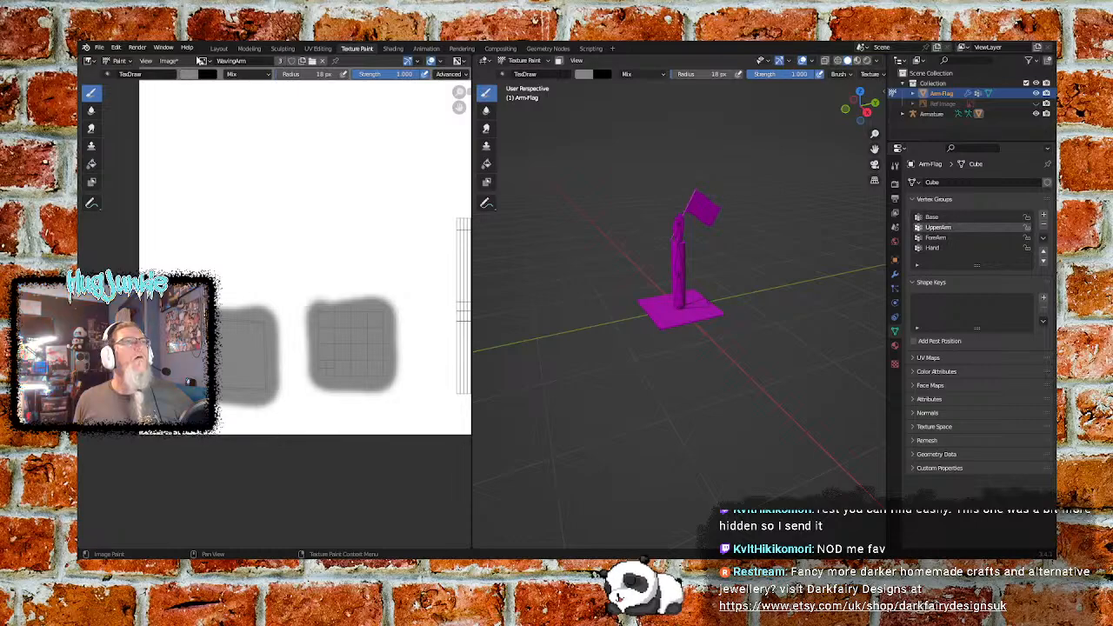
- Save the painted WavingArm image
{"action": "left_click", "coordinate": [205, 61]}
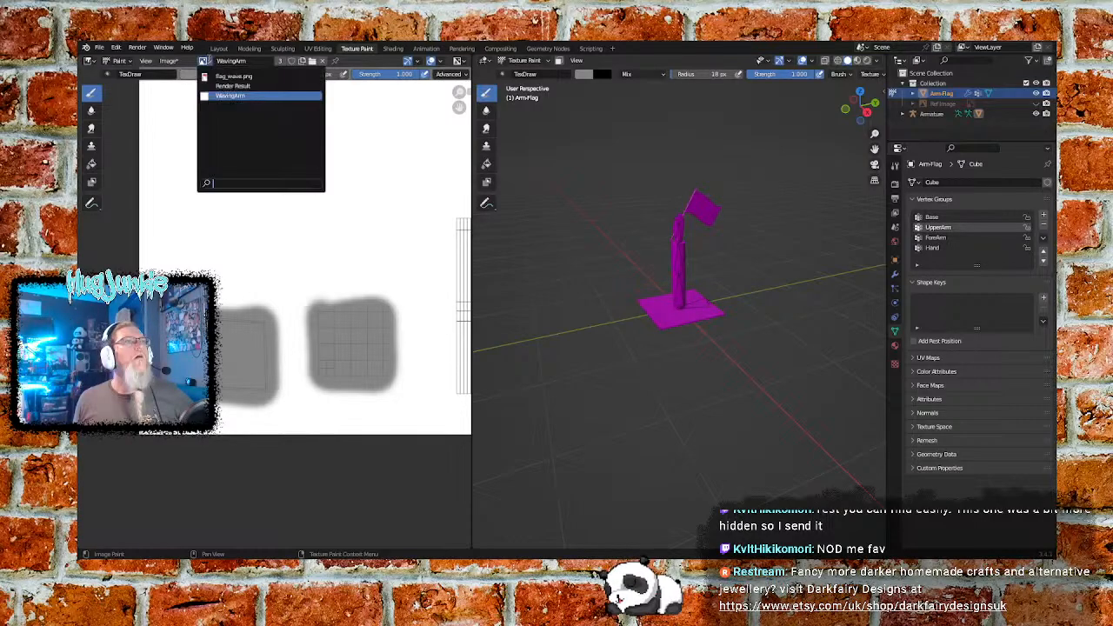
{"action": "left_click", "coordinate": [168, 60]}
{"action": "left_click", "coordinate": [184, 151]}
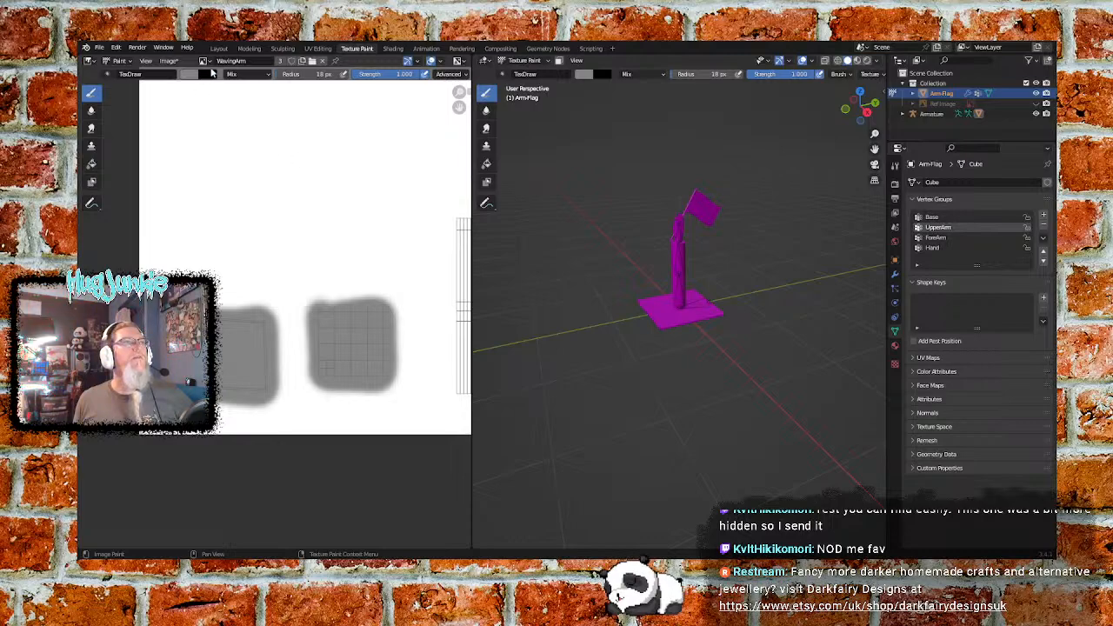
{"action": "left_click", "coordinate": [170, 61]}
{"action": "left_click", "coordinate": [179, 143]}
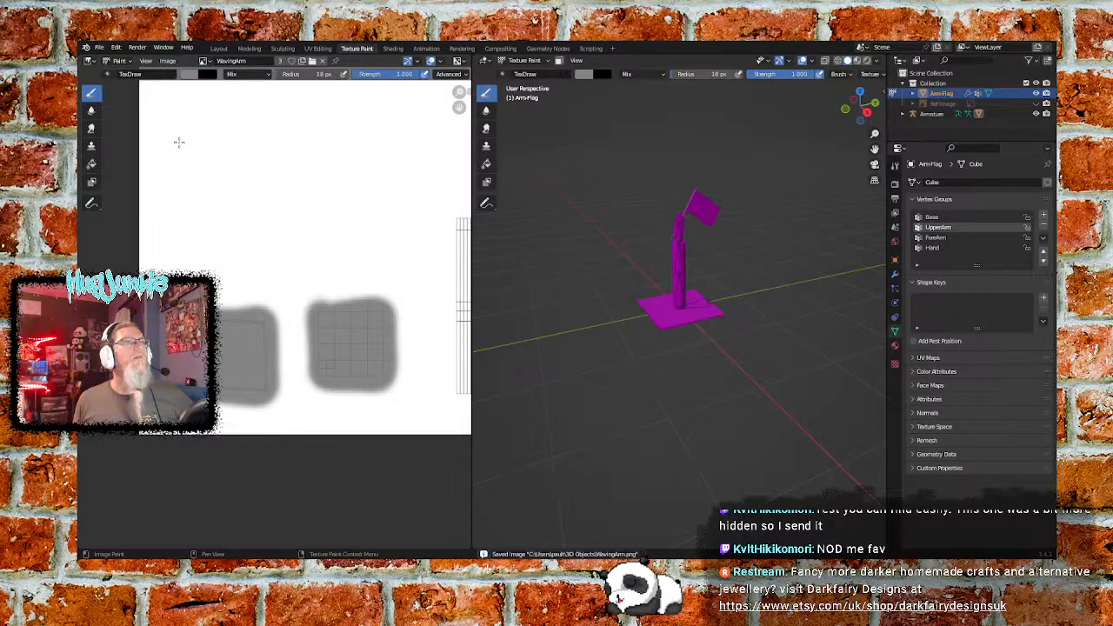
- Expand the mesh's UV Maps list and check the UVMap entry
{"action": "left_click", "coordinate": [168, 61]}
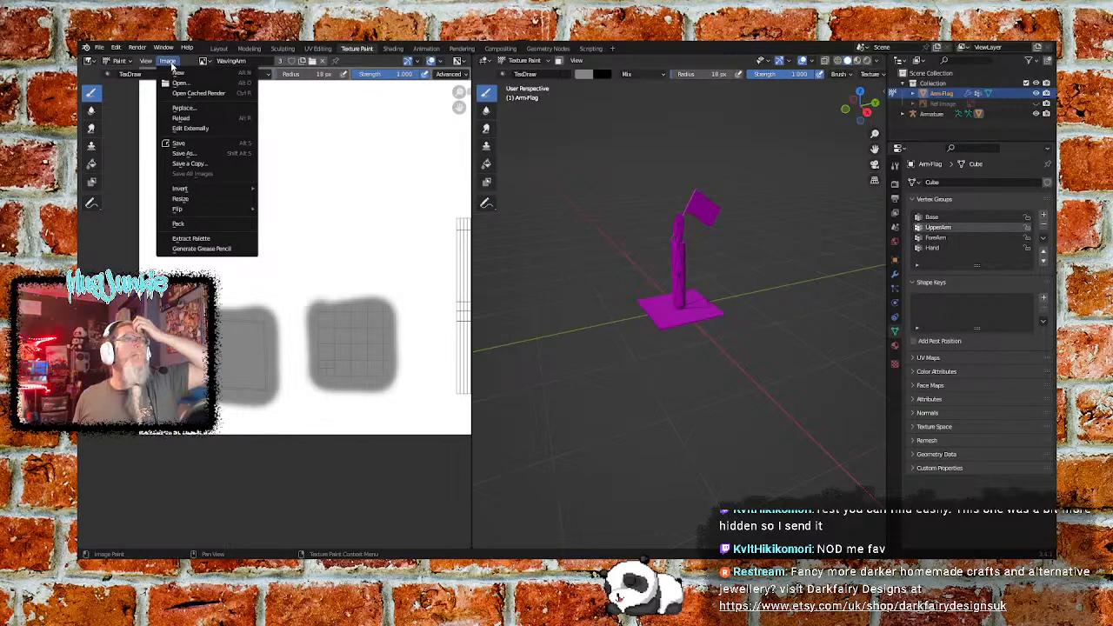
{"action": "left_click", "coordinate": [171, 65]}
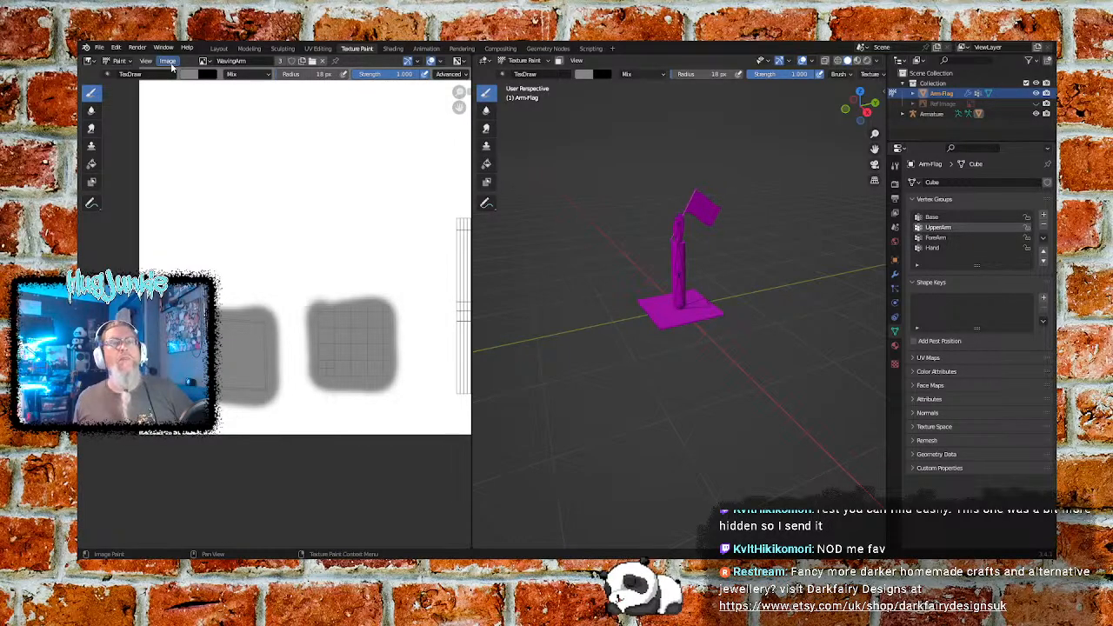
{"action": "left_click", "coordinate": [922, 357]}
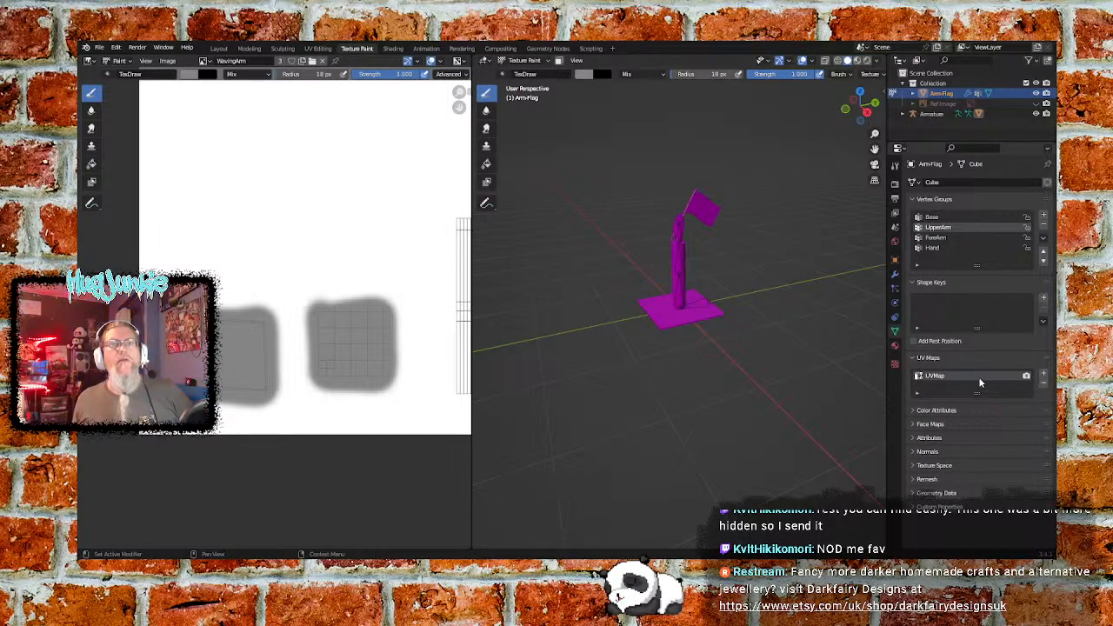
{"action": "right_click", "coordinate": [933, 379]}
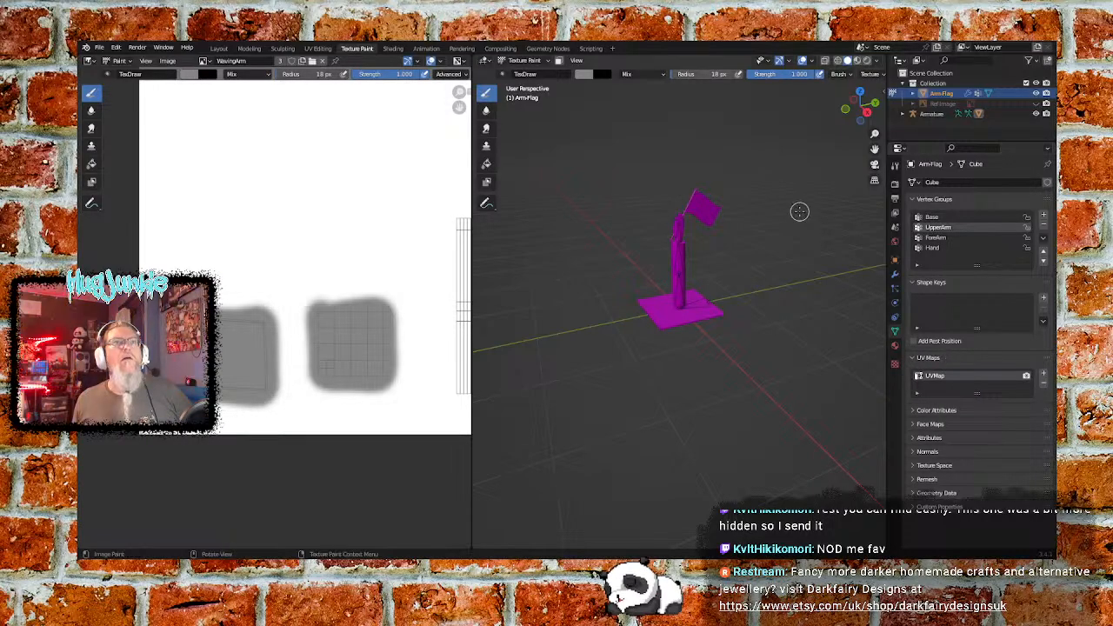
- Switch the arm-and-flag model from Texture Paint to Edit Mode and deselect all of its faces
{"action": "left_click", "coordinate": [539, 64]}
{"action": "left_click", "coordinate": [537, 85]}
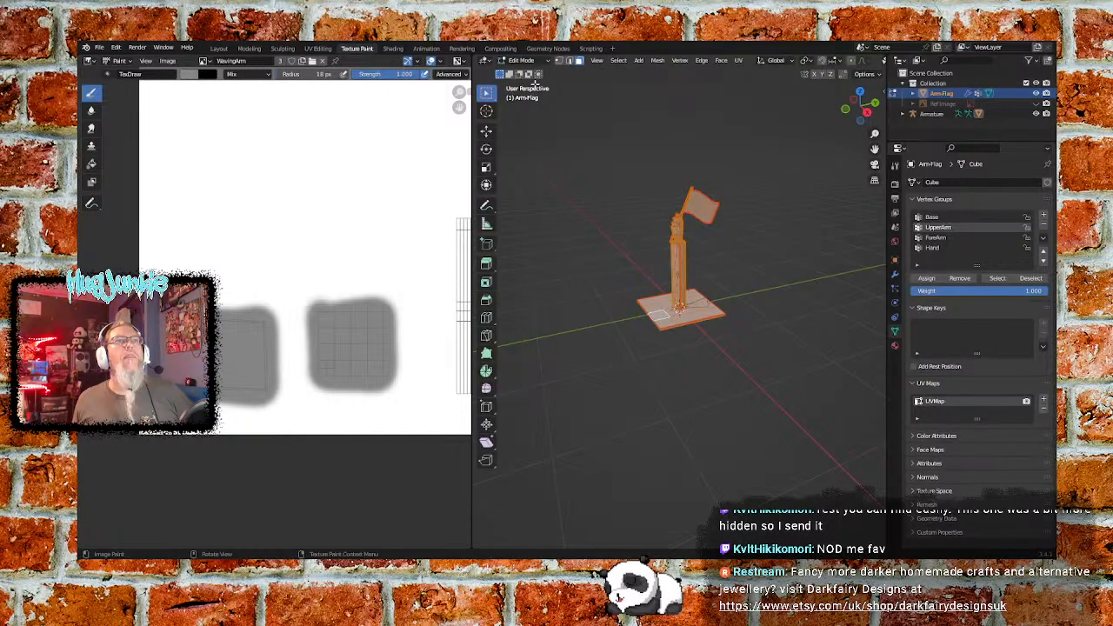
{"action": "left_click", "coordinate": [616, 225]}
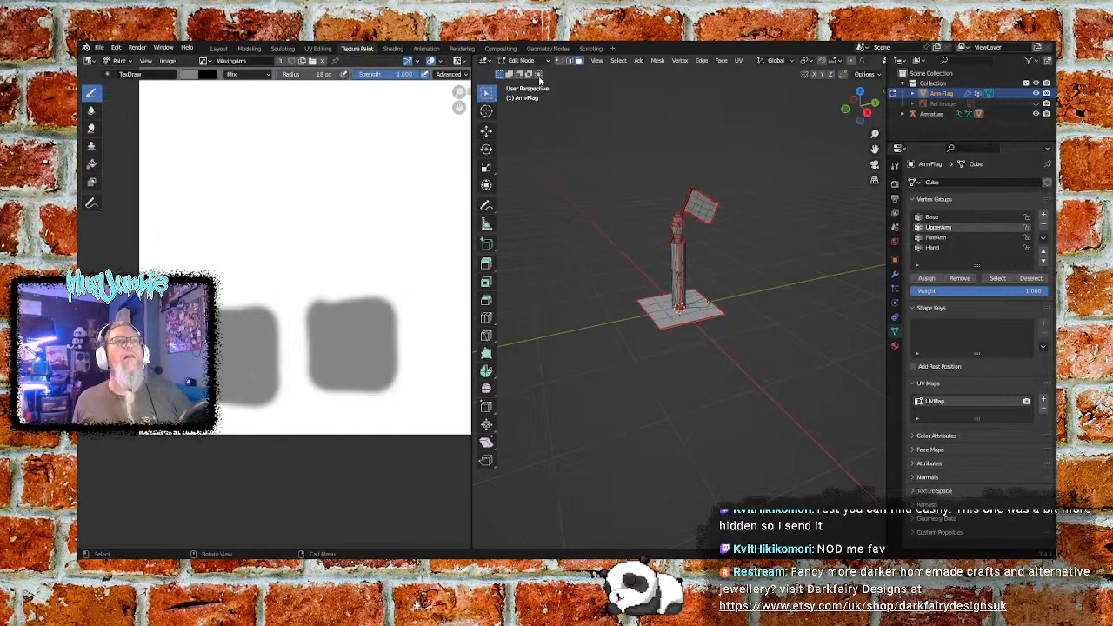
- Switch the arm-and-flag model to Object Mode and back to Edit Mode, and select all of its faces
{"action": "left_click", "coordinate": [526, 61]}
{"action": "left_click", "coordinate": [529, 72]}
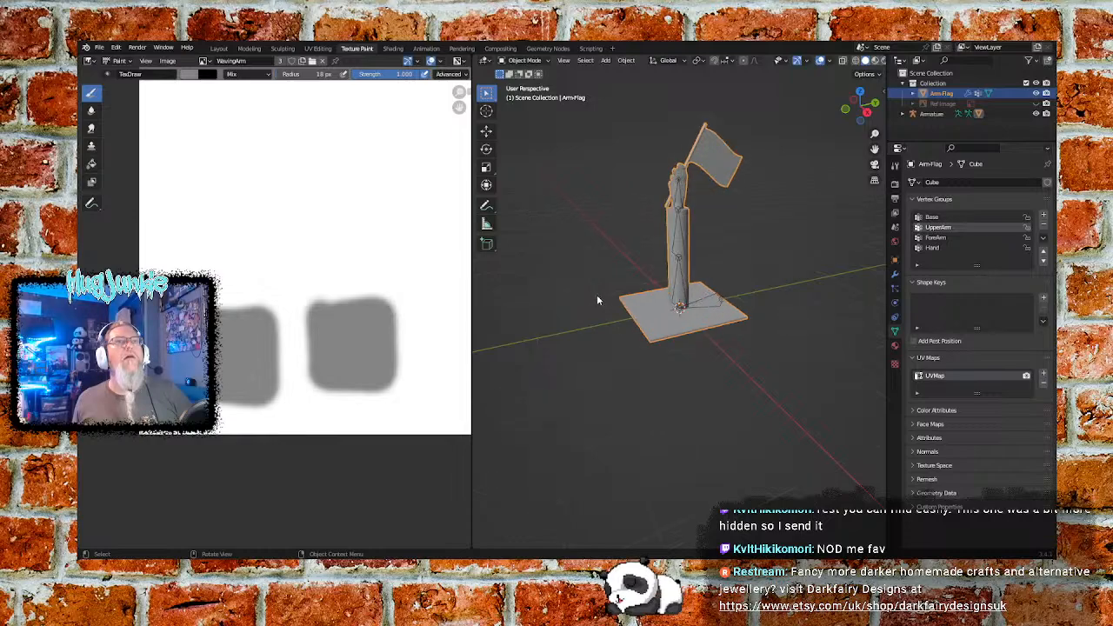
{"action": "scroll", "coordinate": [597, 300], "scroll_direction": "up", "scroll_amount": 2}
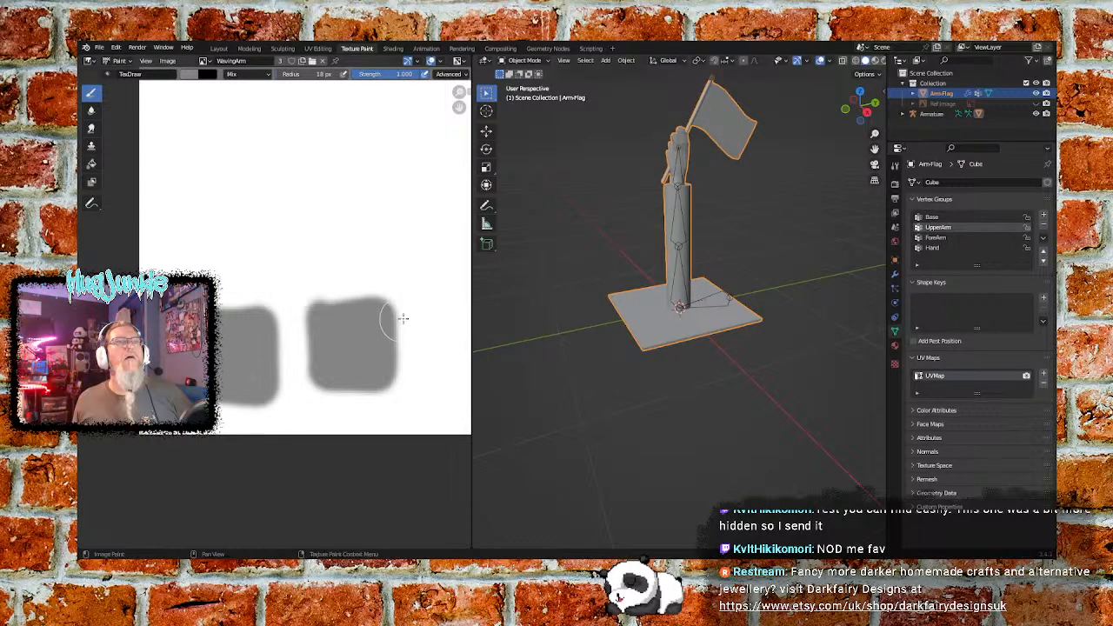
{"action": "left_click", "coordinate": [526, 61]}
{"action": "left_click", "coordinate": [529, 85]}
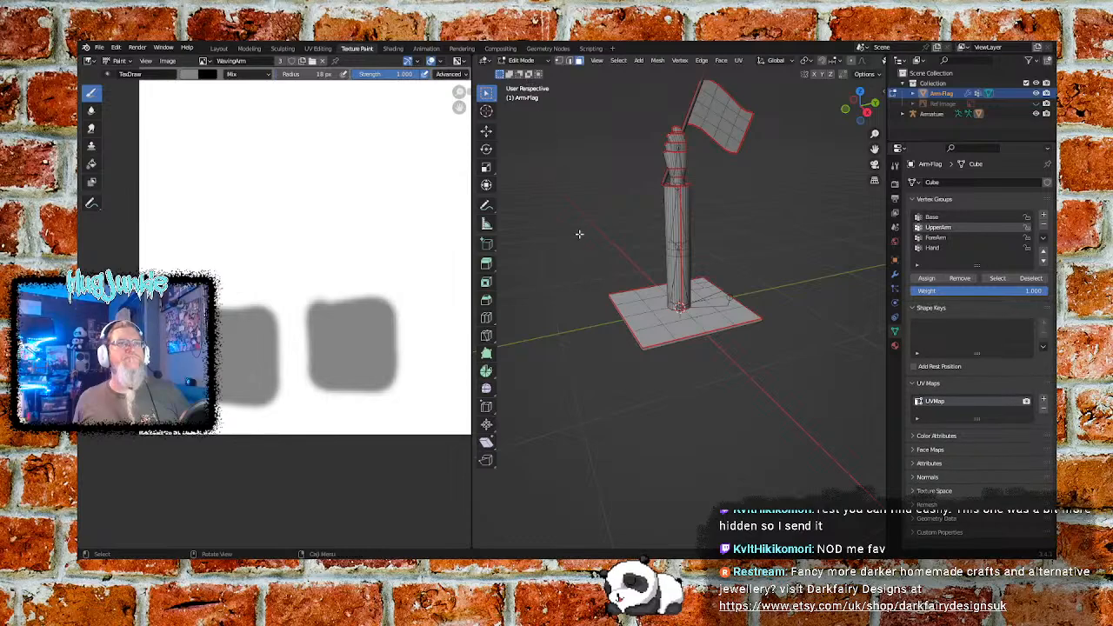
{"action": "key", "text": "a"}
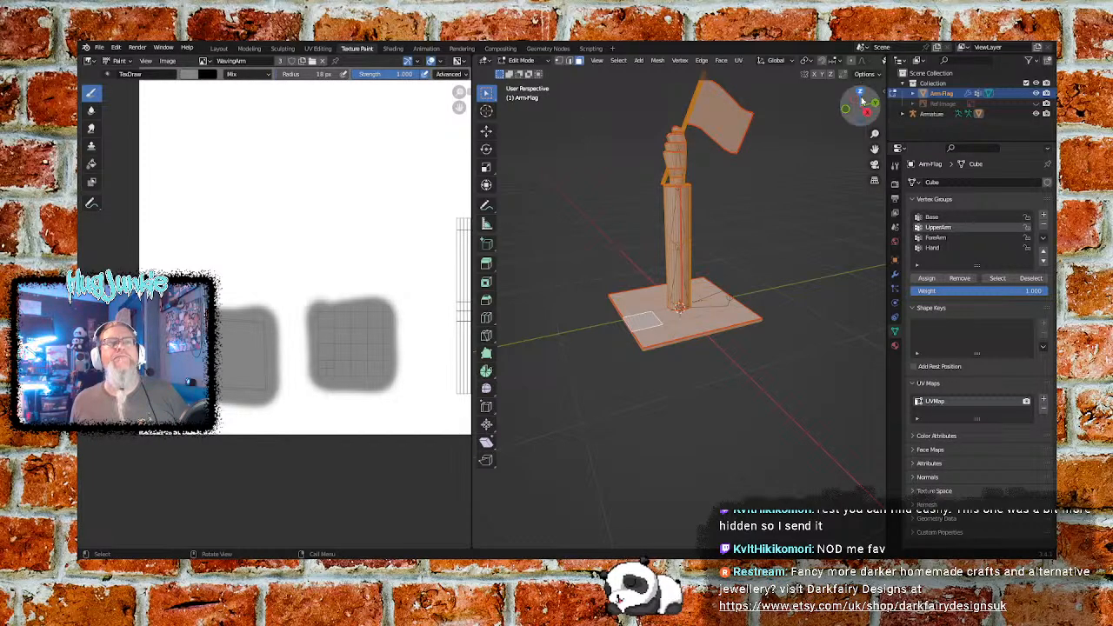
- Examine the mesh's Texture Space settings and the image editor's advanced brush and display options
{"action": "left_click", "coordinate": [913, 491]}
{"action": "scroll", "coordinate": [911, 492], "scroll_direction": "down", "scroll_amount": 1}
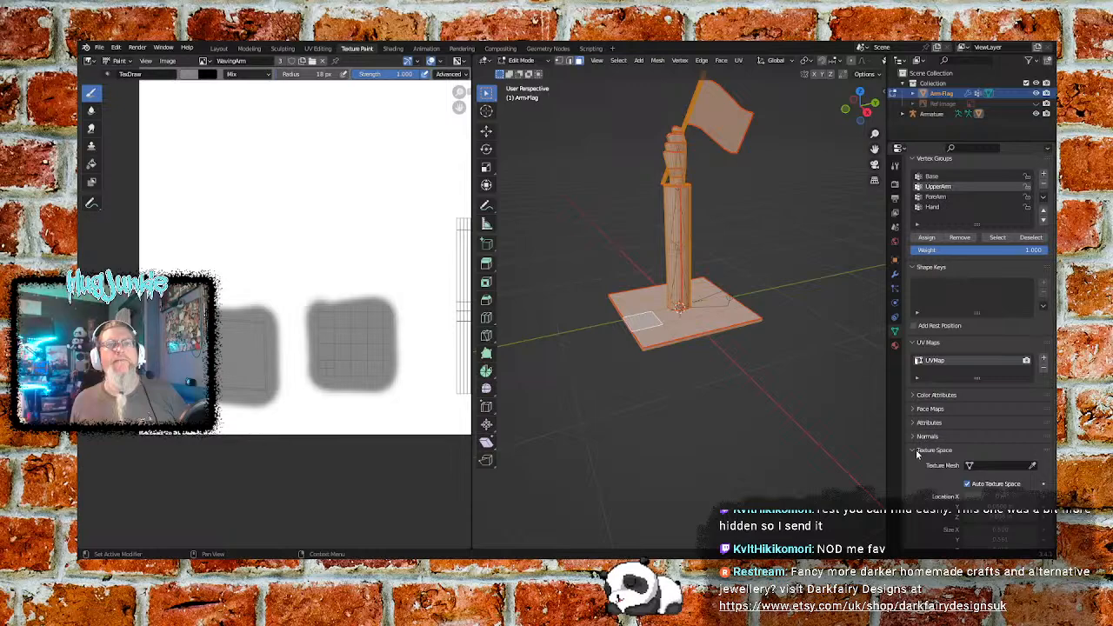
{"action": "left_click", "coordinate": [918, 451]}
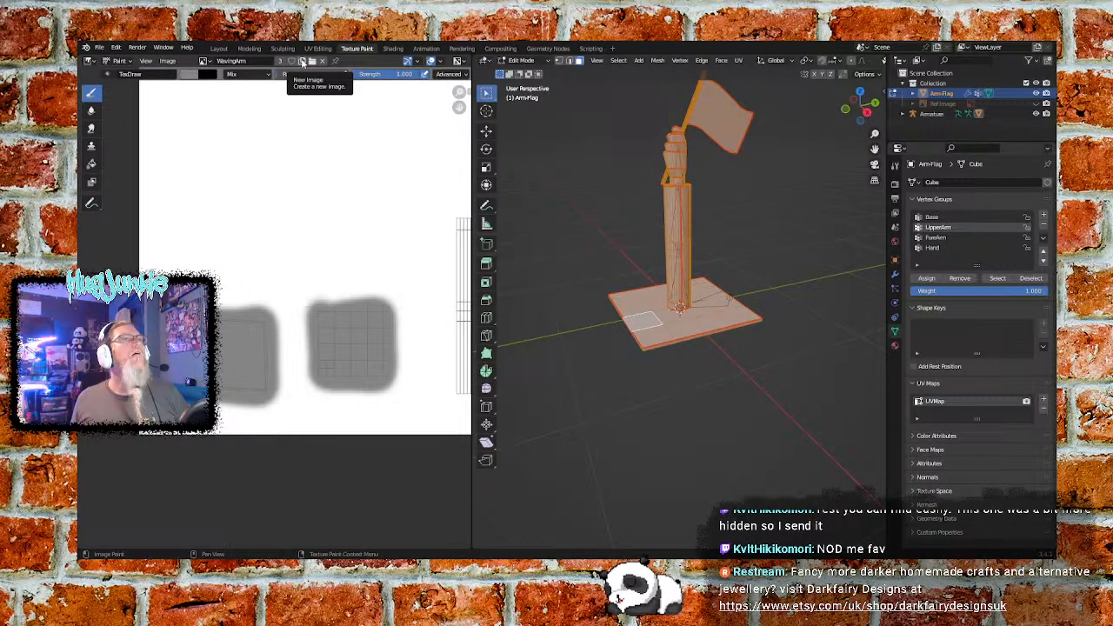
{"action": "left_click", "coordinate": [463, 74]}
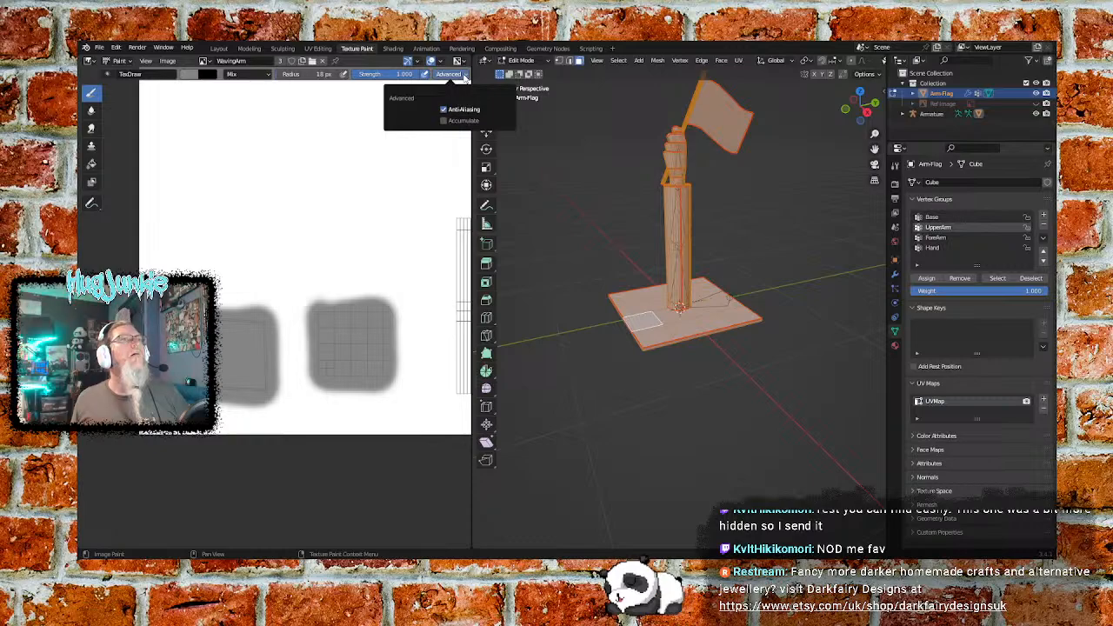
{"action": "left_click", "coordinate": [459, 61]}
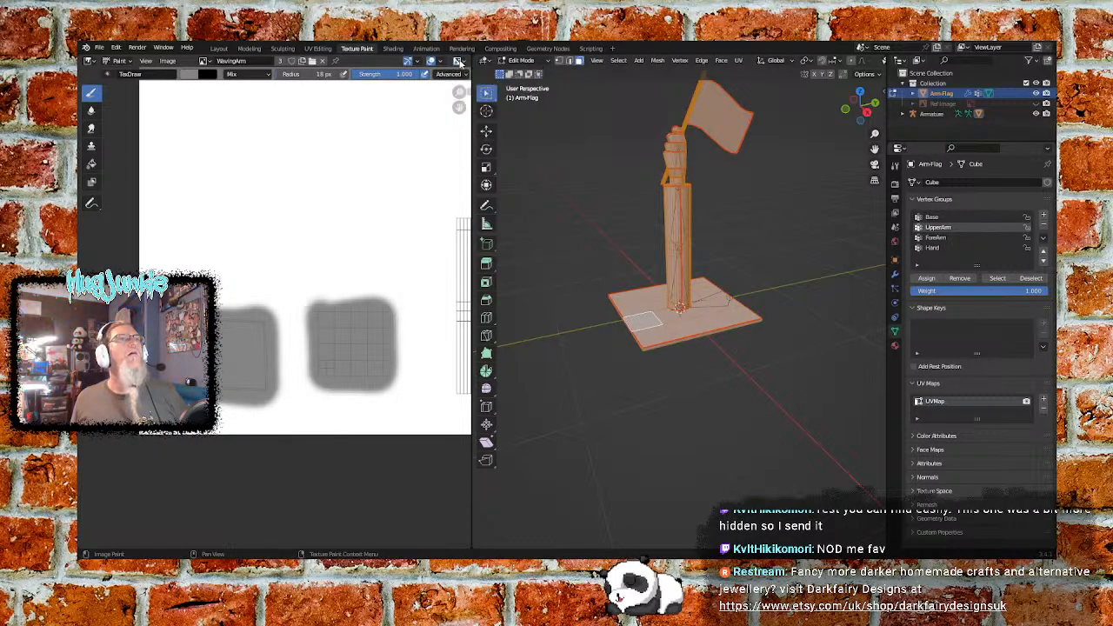
{"action": "left_click", "coordinate": [442, 62]}
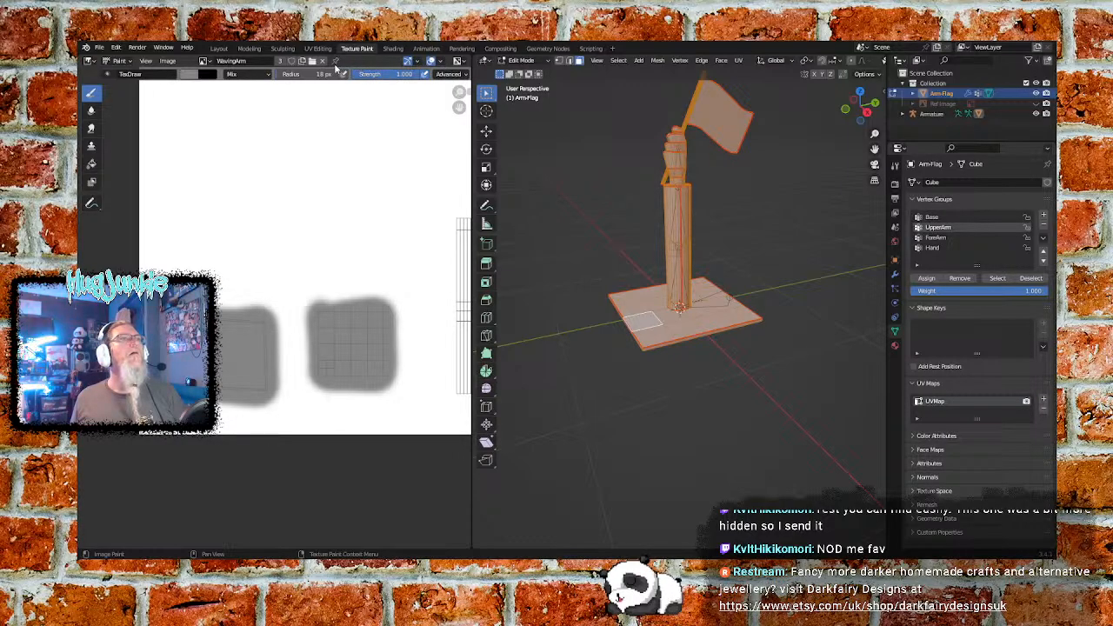
- Make a single-user copy of the WavingArm image and keep the image editor in Paint mode
{"action": "left_click", "coordinate": [282, 62]}
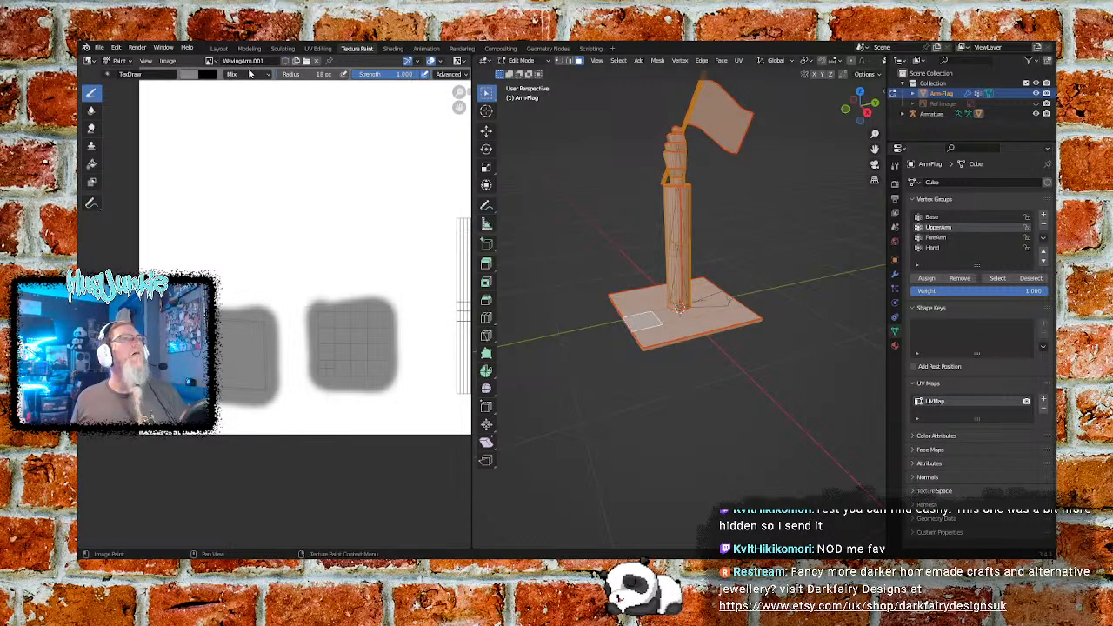
{"action": "double_click", "coordinate": [261, 61]}
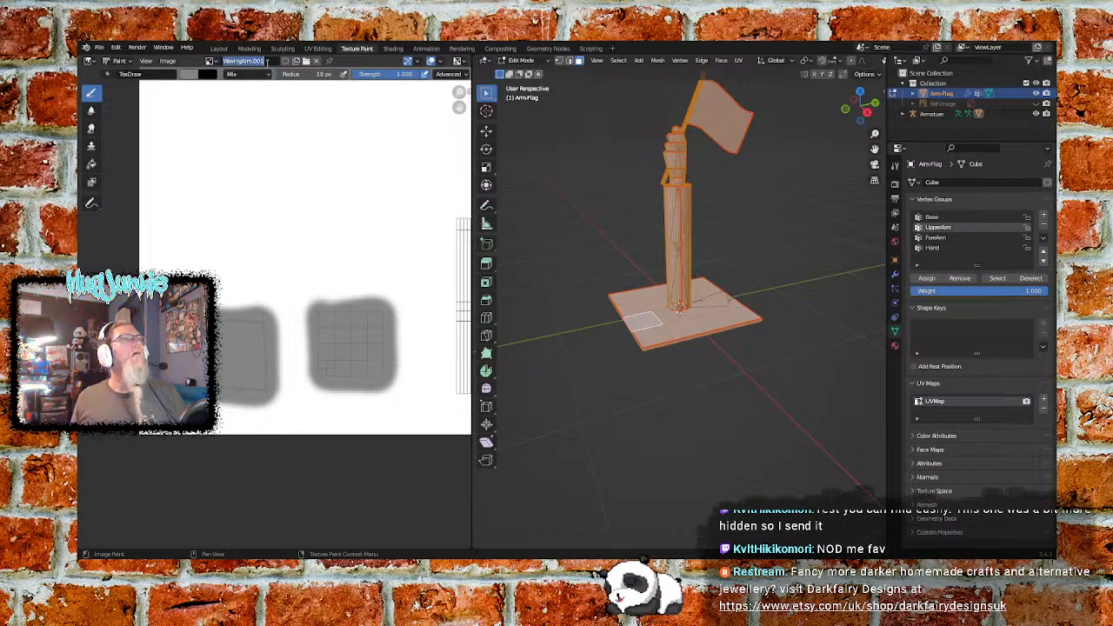
{"action": "left_click", "coordinate": [354, 62]}
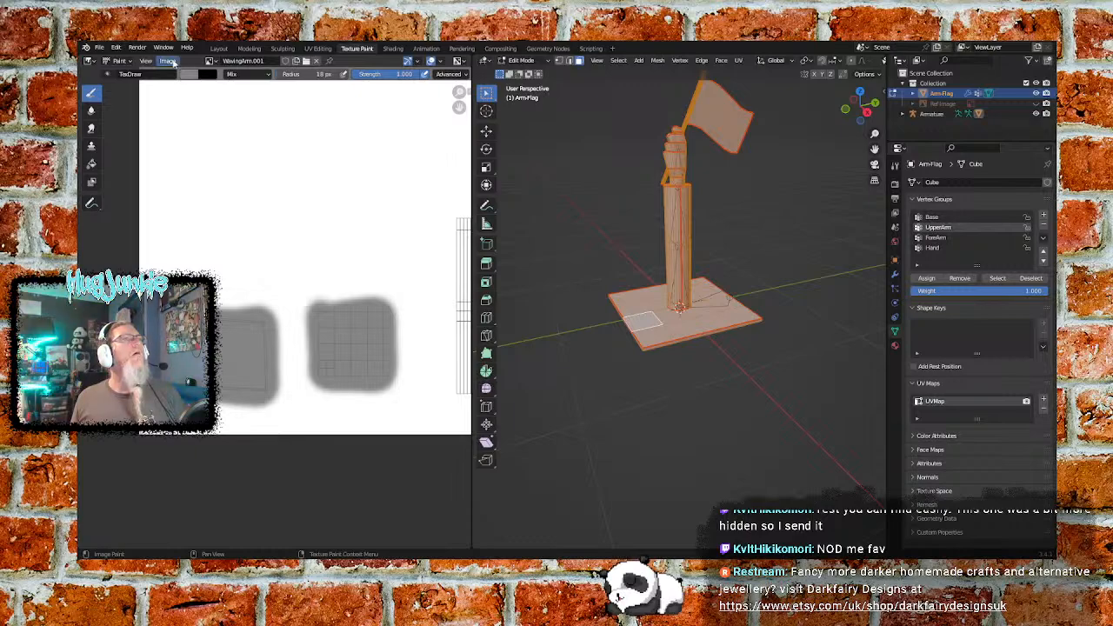
{"action": "left_click", "coordinate": [127, 62]}
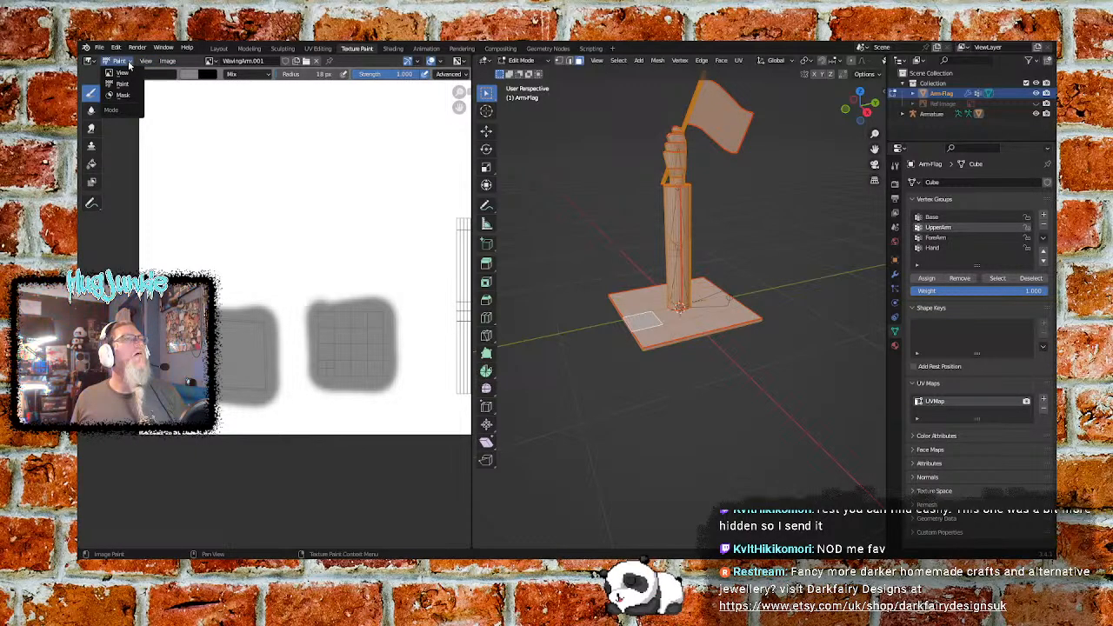
{"action": "left_click", "coordinate": [123, 84]}
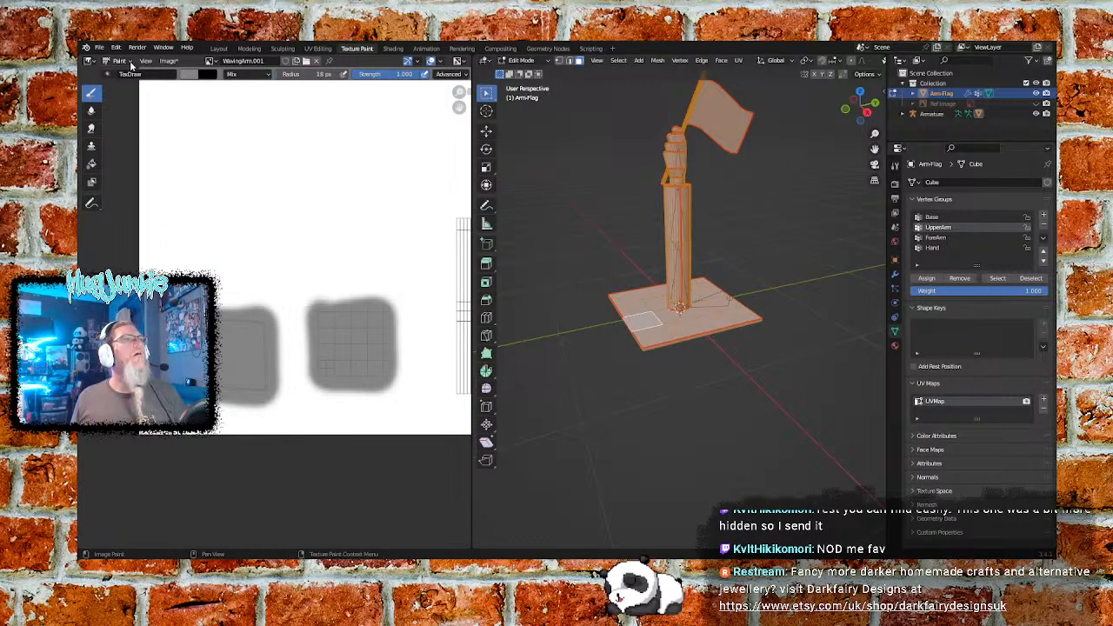
{"action": "left_click", "coordinate": [128, 62]}
{"action": "left_click", "coordinate": [128, 64]}
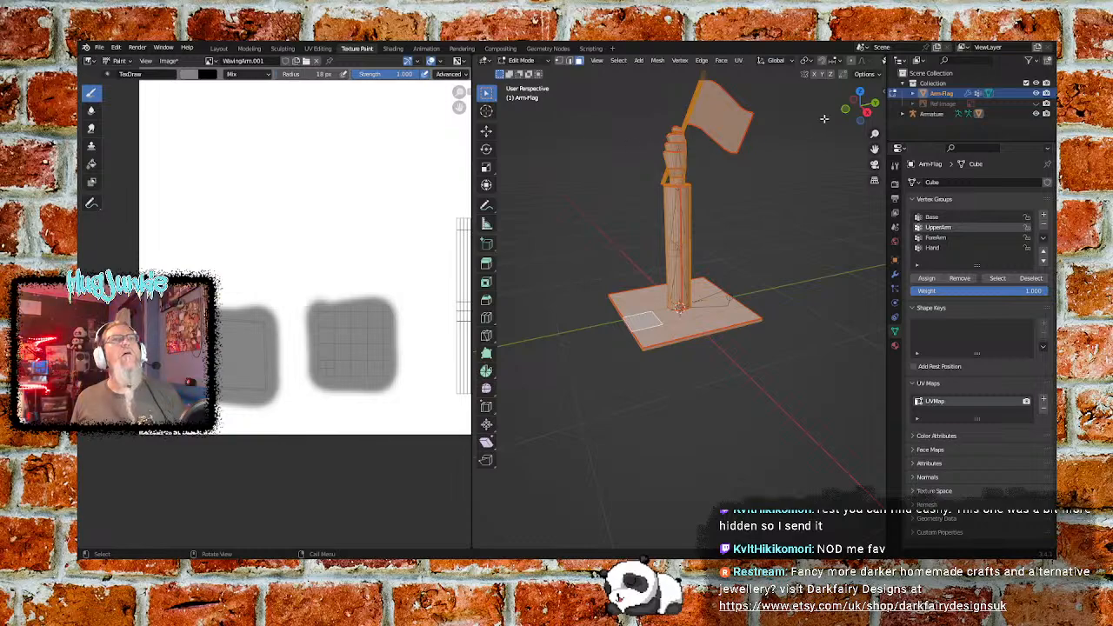
- Examine the viewport's Live Unwrap, proportional editing, snapping, pivot point, transform orientation and UV unwrapping options
{"action": "left_click", "coordinate": [874, 75]}
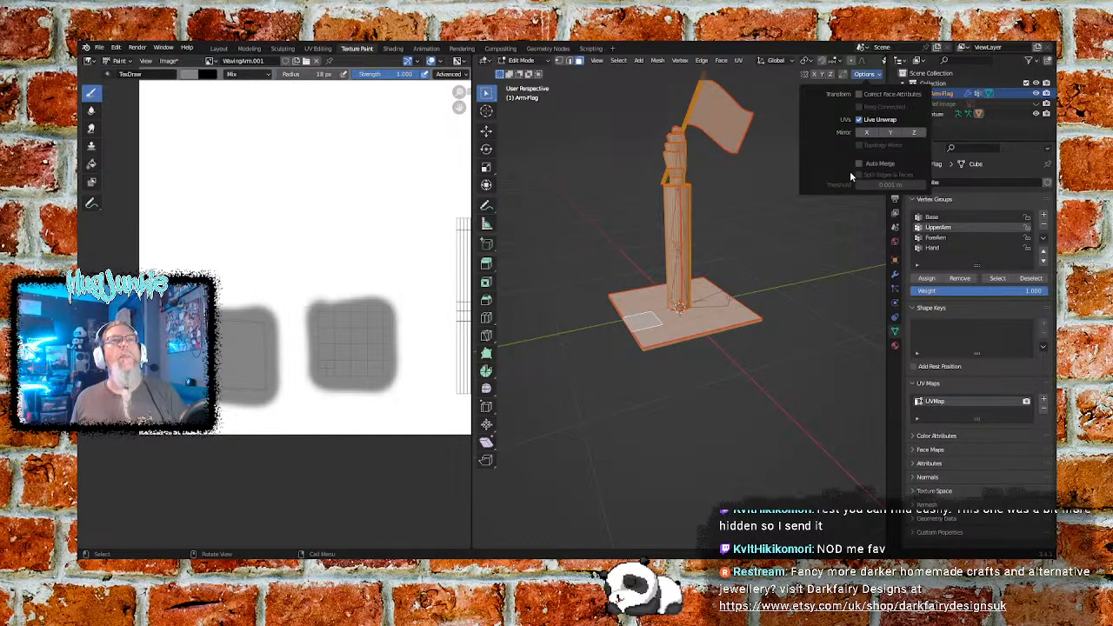
{"action": "left_click", "coordinate": [858, 120]}
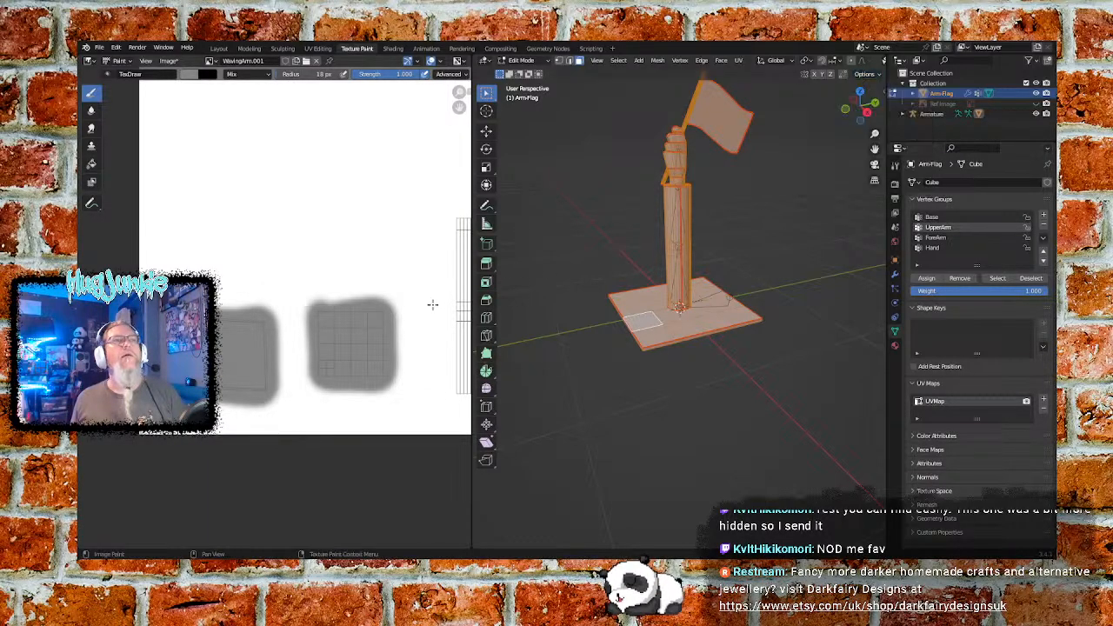
{"action": "left_click", "coordinate": [868, 74]}
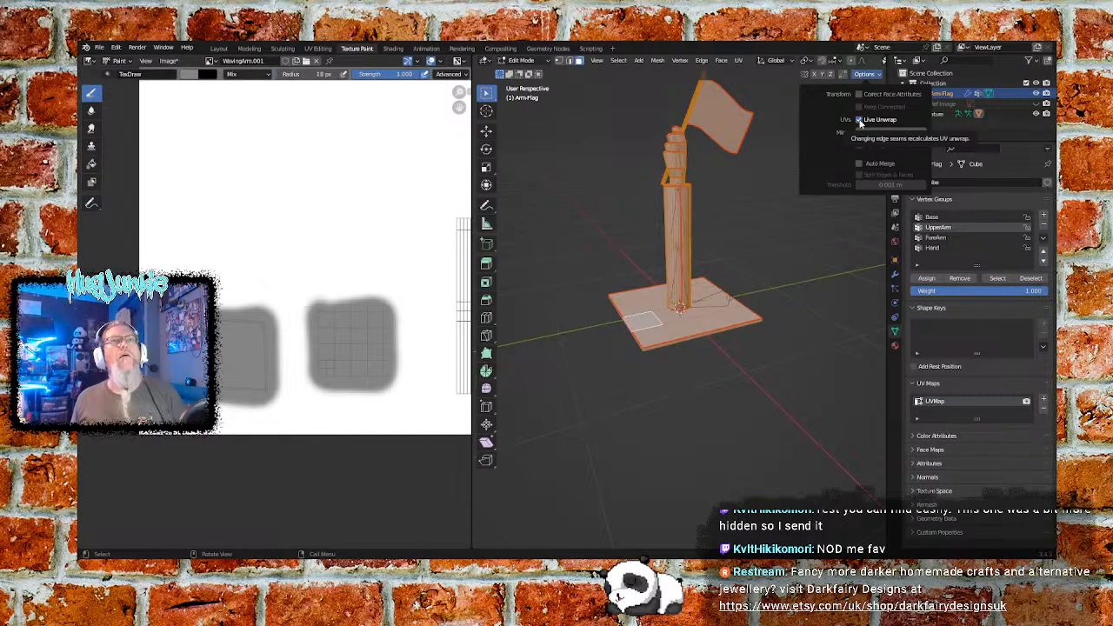
{"action": "left_click", "coordinate": [859, 123]}
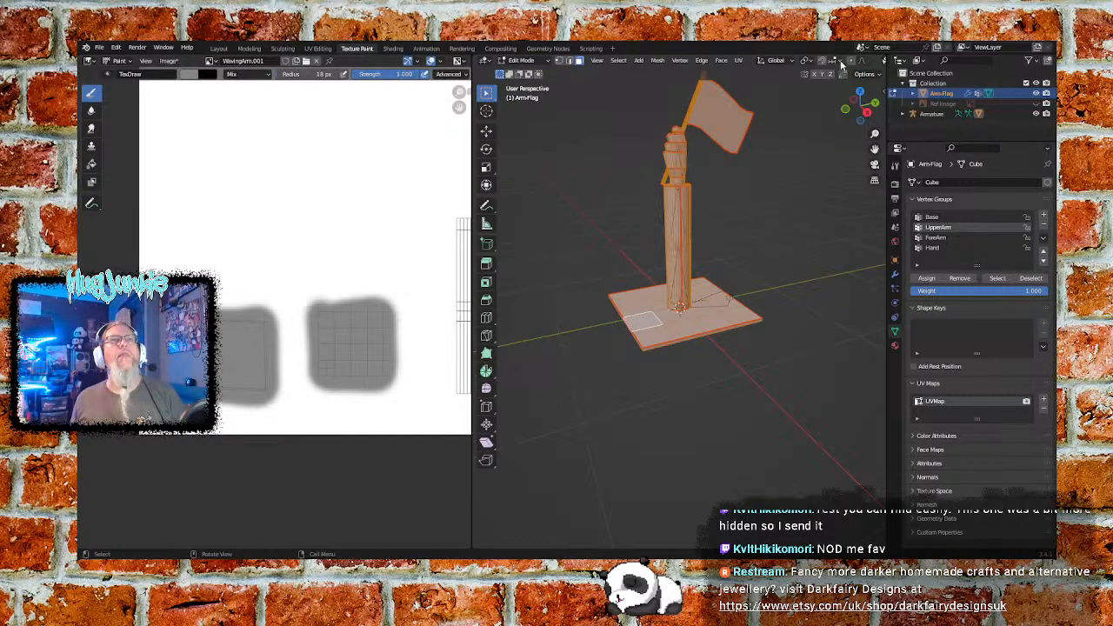
{"action": "left_click", "coordinate": [863, 61]}
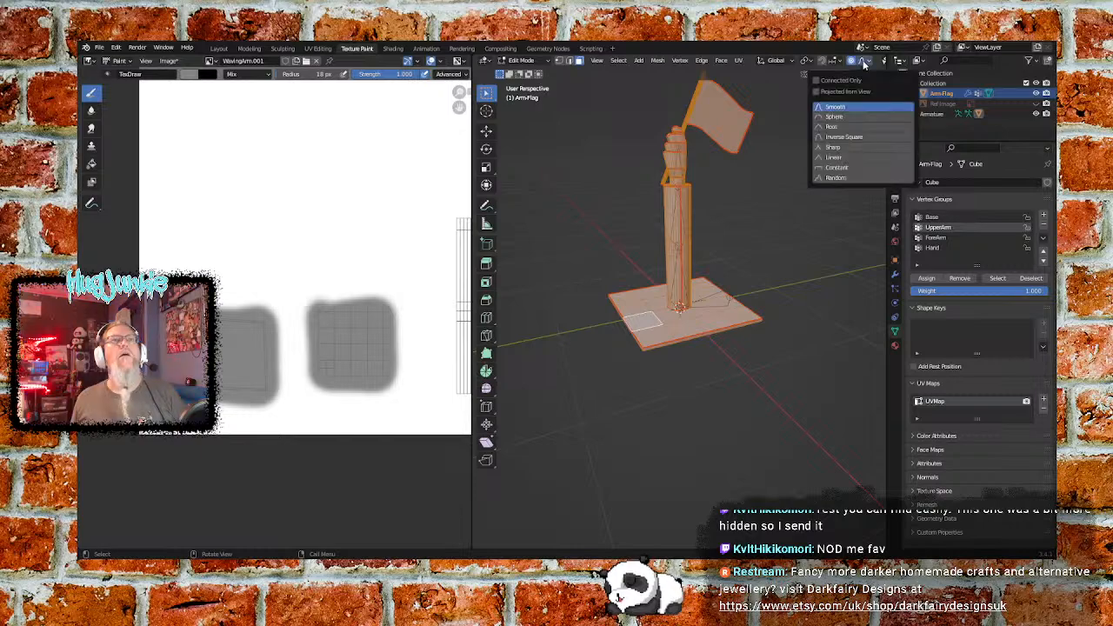
{"action": "left_click", "coordinate": [863, 62]}
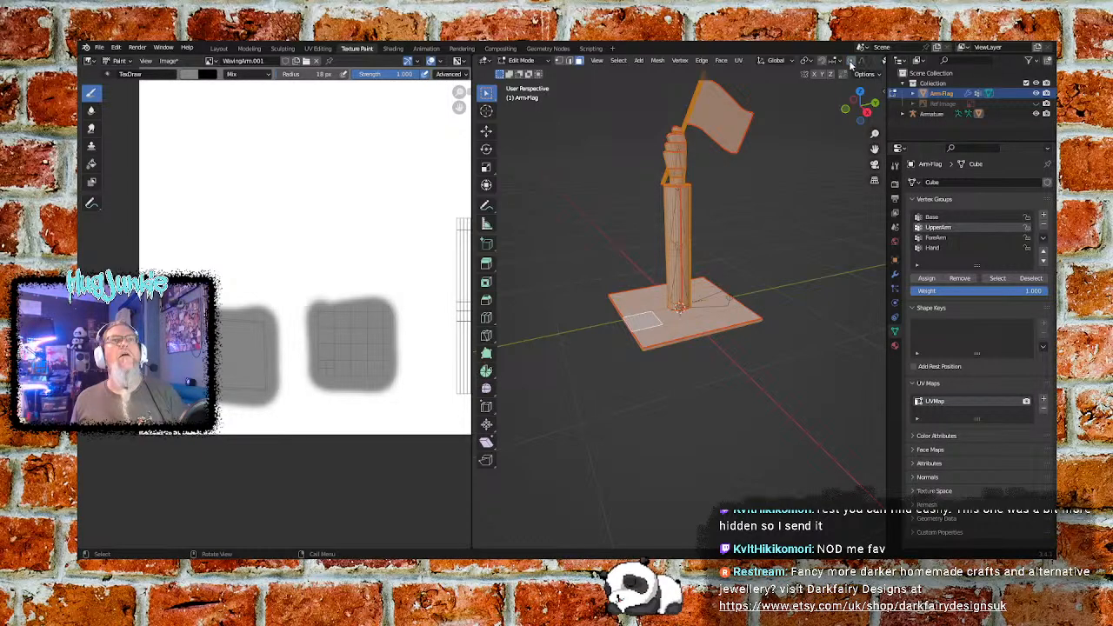
{"action": "left_click", "coordinate": [840, 62]}
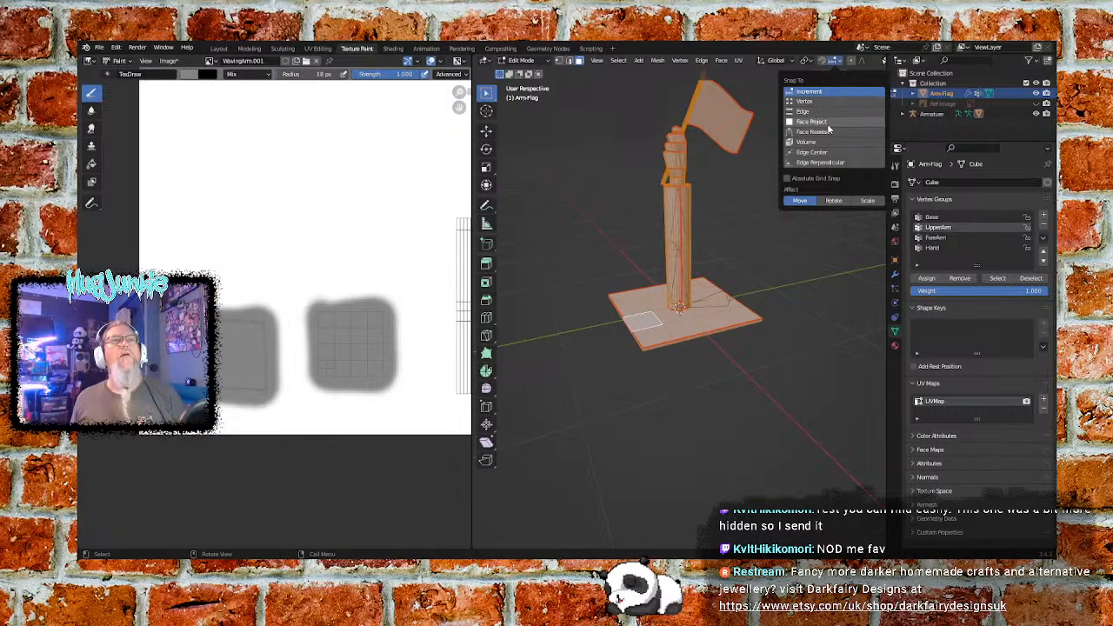
{"action": "left_click", "coordinate": [840, 63]}
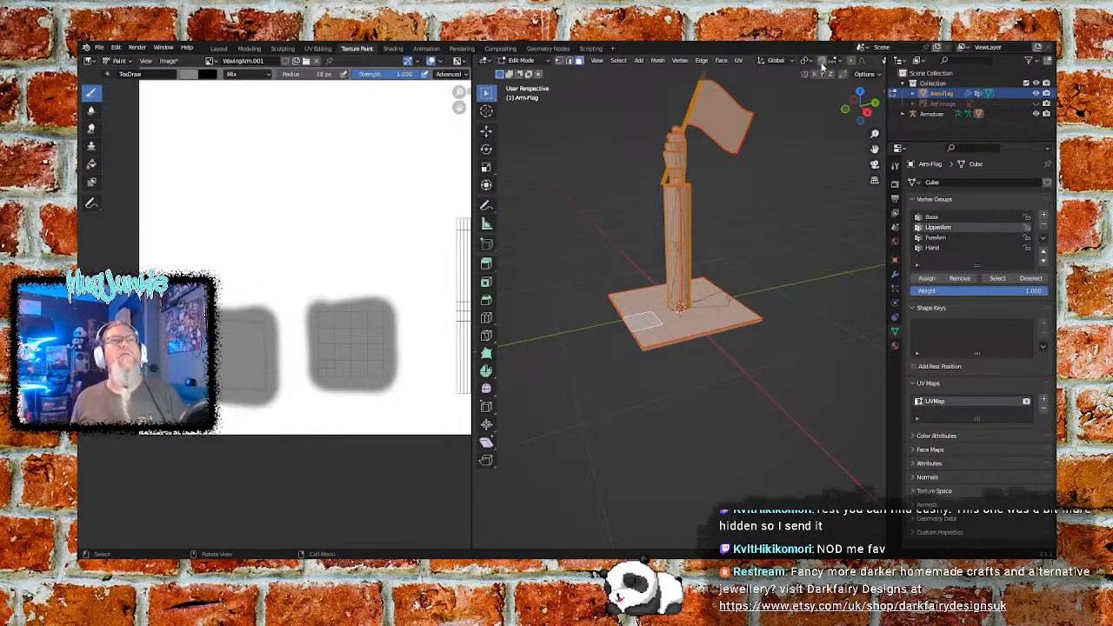
{"action": "left_click", "coordinate": [808, 61]}
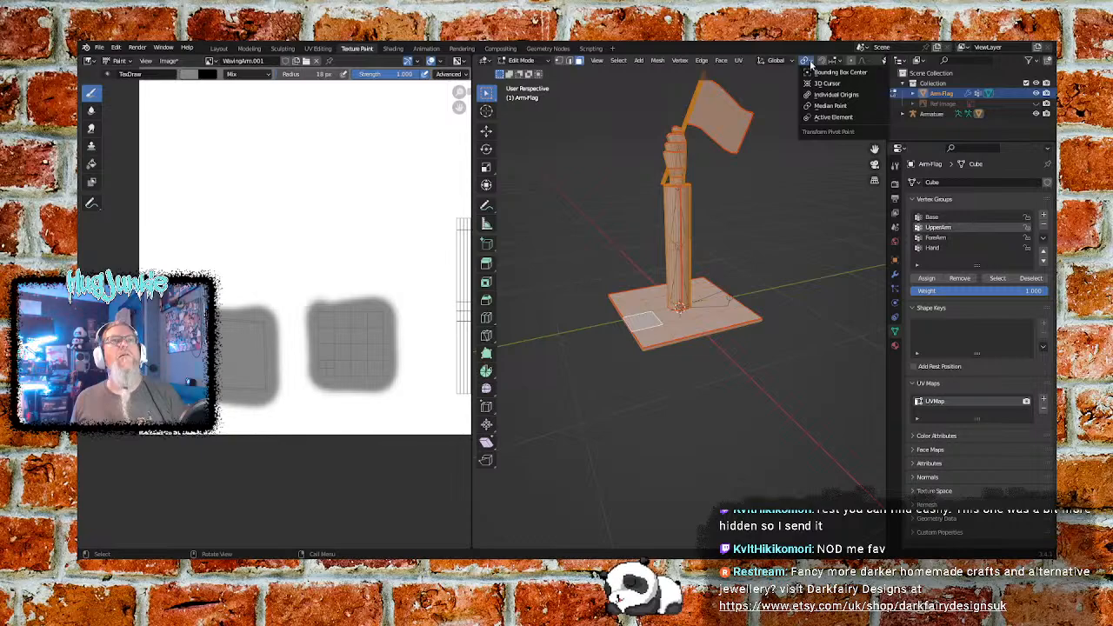
{"action": "left_click", "coordinate": [790, 62]}
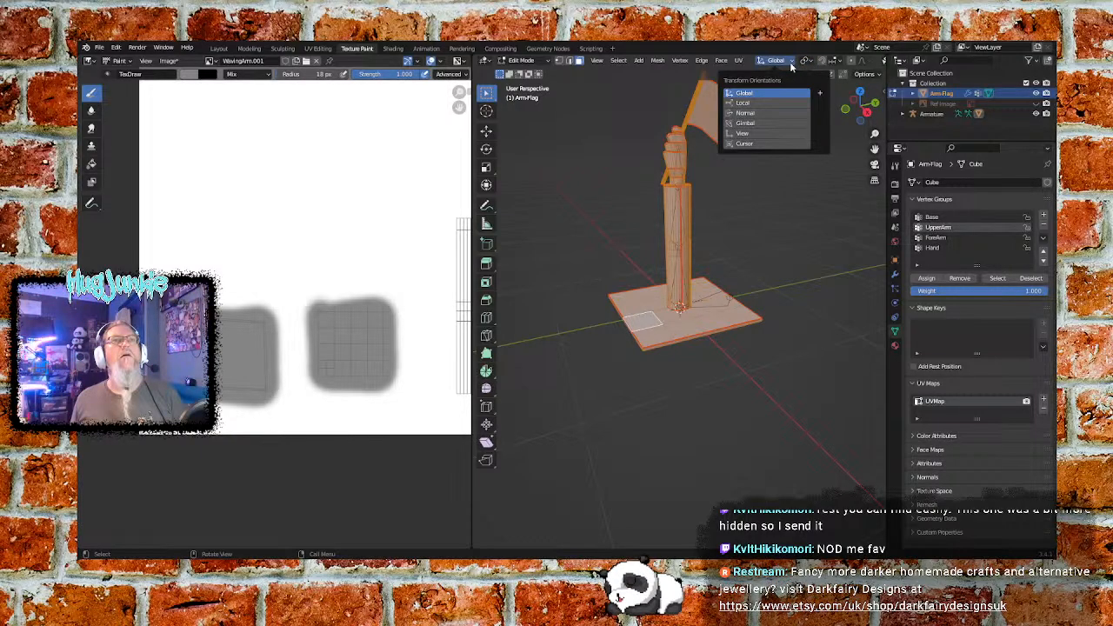
{"action": "left_click", "coordinate": [791, 64]}
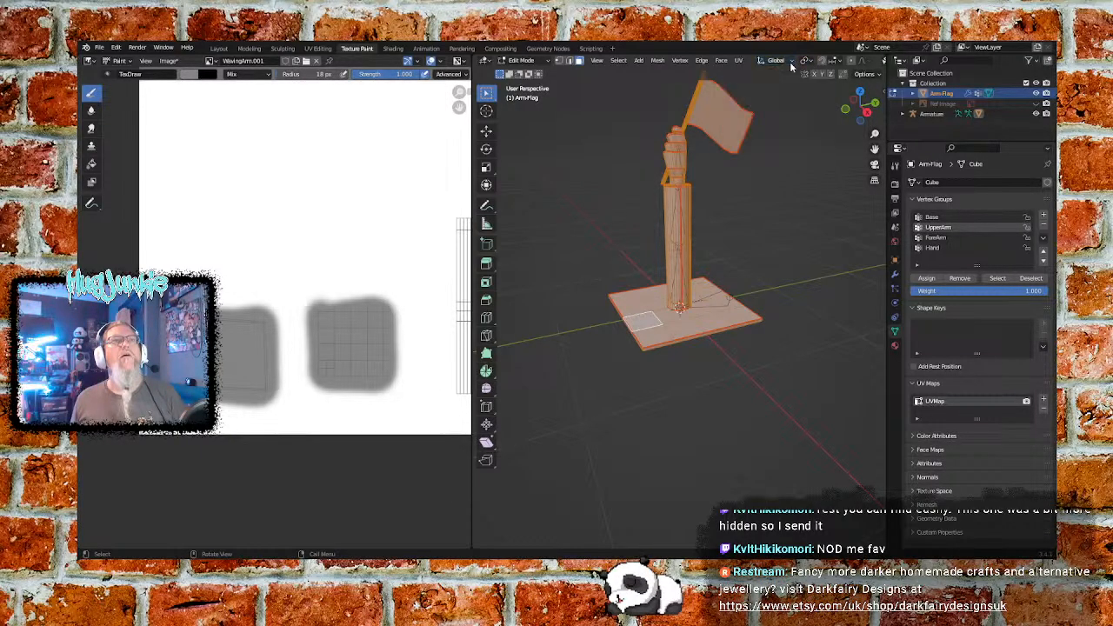
{"action": "left_click", "coordinate": [739, 62]}
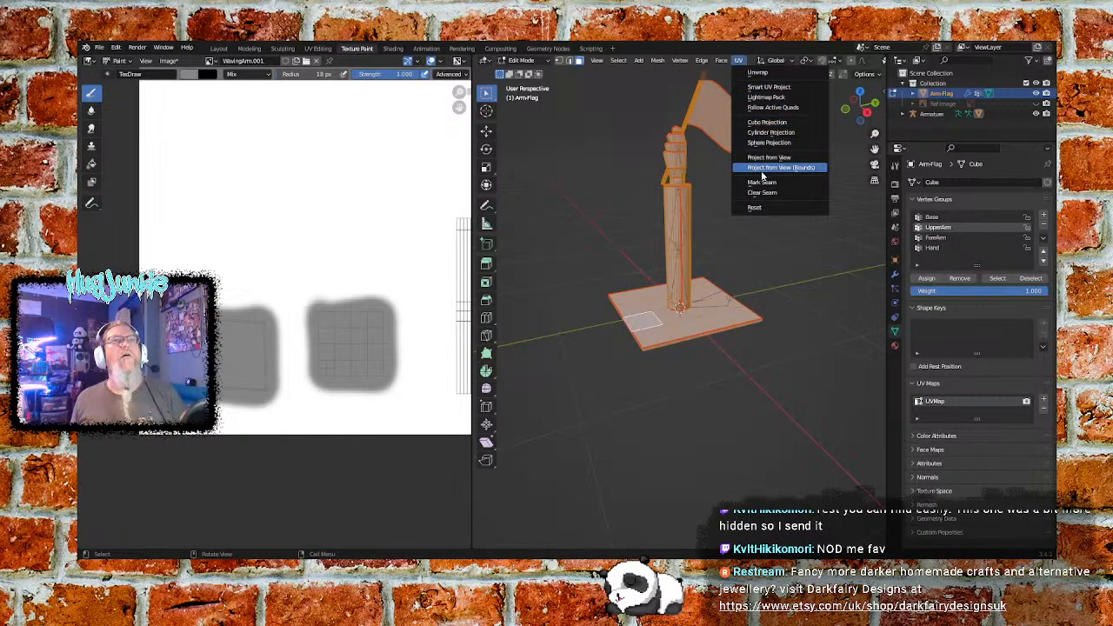
{"action": "left_click", "coordinate": [740, 60]}
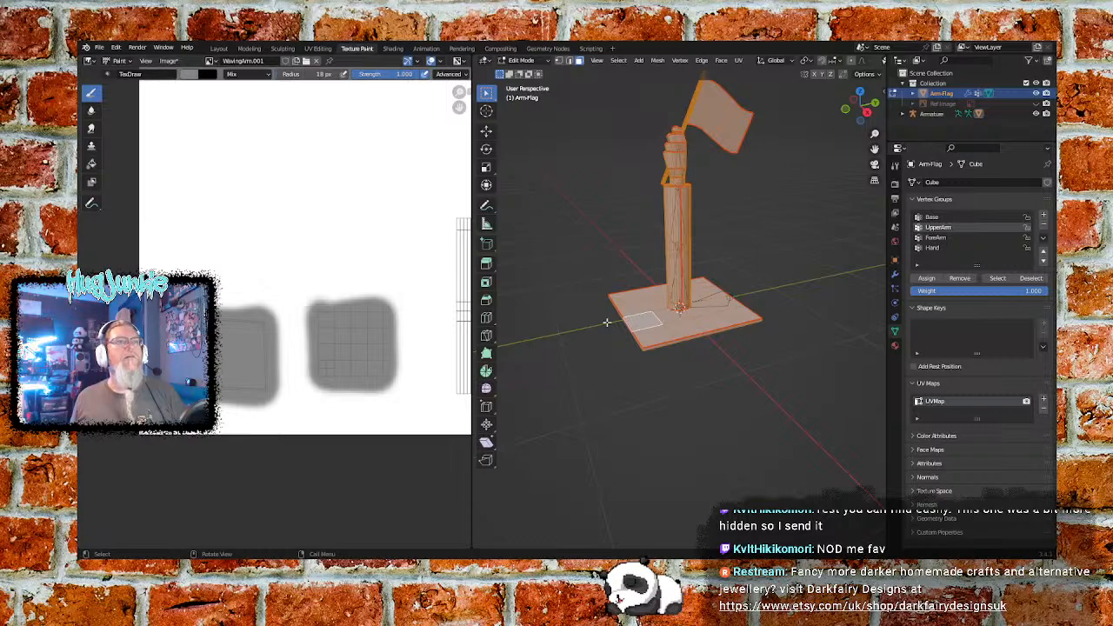
- Paint the large striped rectangular arm UV island blue (hue 0.536, saturation 1.000, value 0.793), slightly past its outline
{"action": "middle_click_drag", "start_coordinate": [414, 299], "coordinate": [219, 309]}
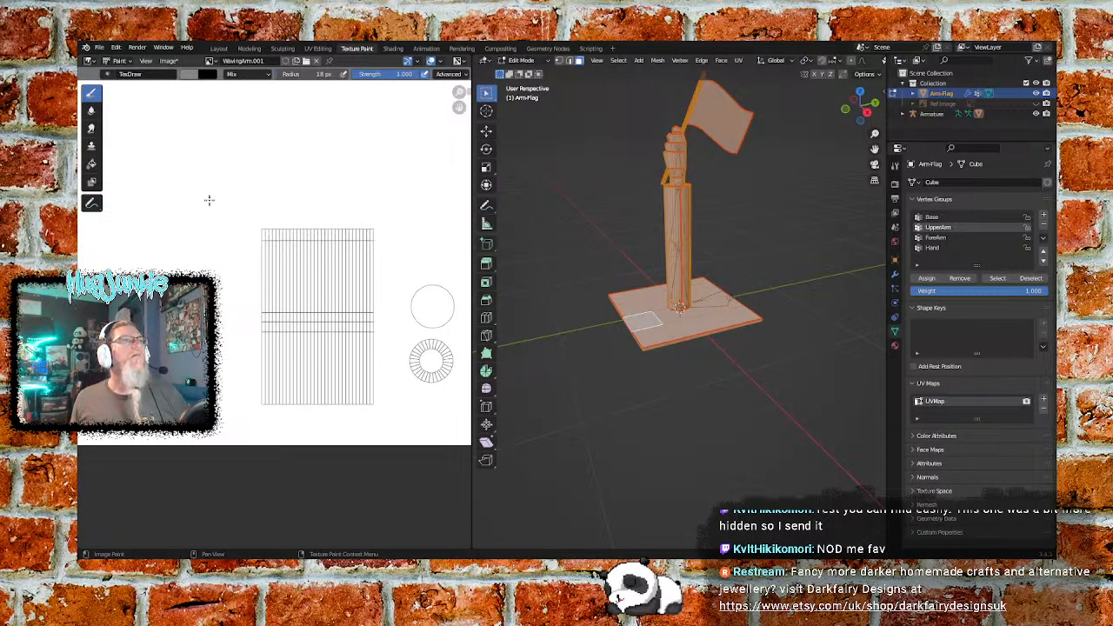
{"action": "left_click", "coordinate": [185, 76]}
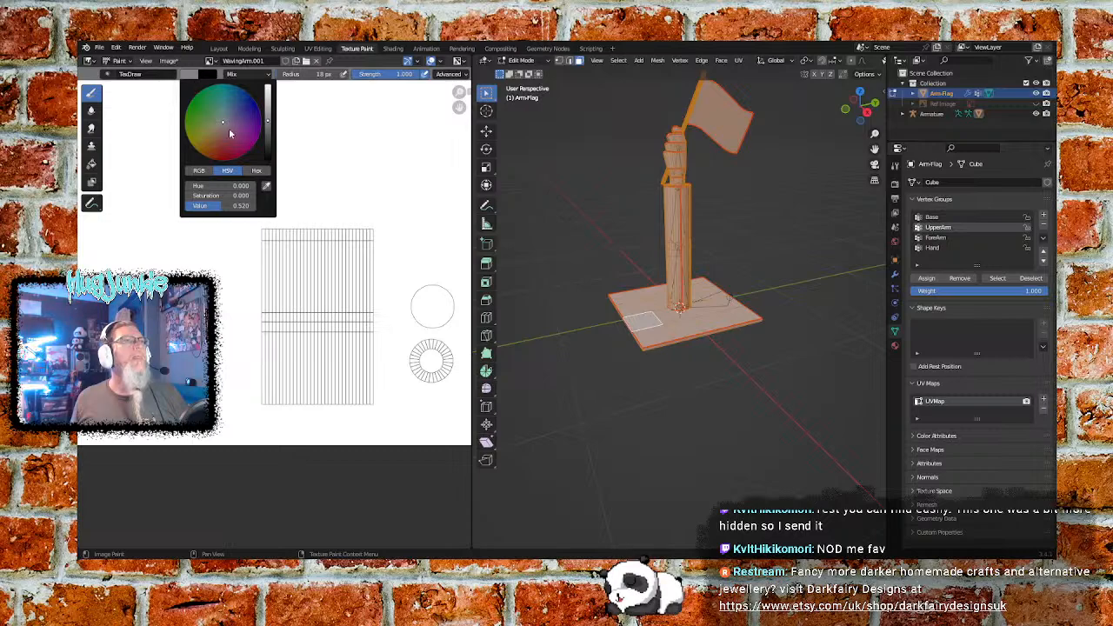
{"action": "left_click_drag", "start_coordinate": [270, 124], "coordinate": [232, 85]}
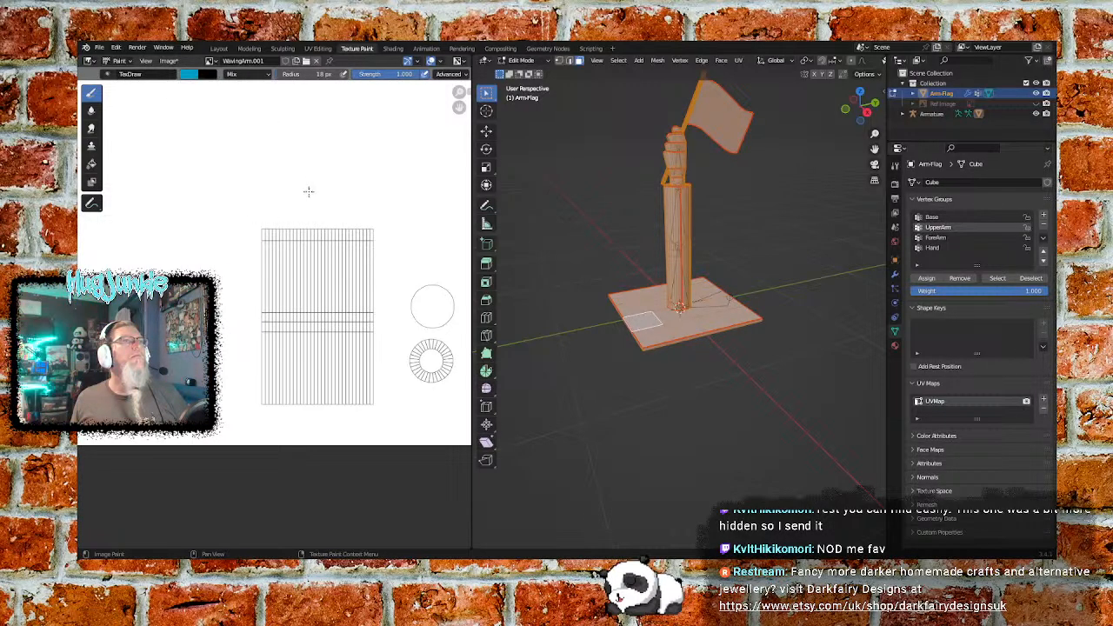
{"action": "mouse_move", "coordinate": [269, 253]}
{"action": "left_mouse_down"}
{"action": "mouse_move", "coordinate": [264, 236]}
{"action": "mouse_move", "coordinate": [372, 237]}
{"action": "mouse_move", "coordinate": [369, 407]}
{"action": "mouse_move", "coordinate": [262, 408]}
{"action": "mouse_move", "coordinate": [265, 236]}
{"action": "mouse_move", "coordinate": [350, 248]}
{"action": "mouse_move", "coordinate": [342, 396]}
{"action": "mouse_move", "coordinate": [283, 396]}
{"action": "mouse_move", "coordinate": [279, 272]}
{"action": "mouse_move", "coordinate": [322, 259]}
{"action": "mouse_move", "coordinate": [343, 369]}
{"action": "mouse_move", "coordinate": [274, 374]}
{"action": "mouse_move", "coordinate": [326, 270]}
{"action": "mouse_move", "coordinate": [308, 377]}
{"action": "left_mouse_up"}
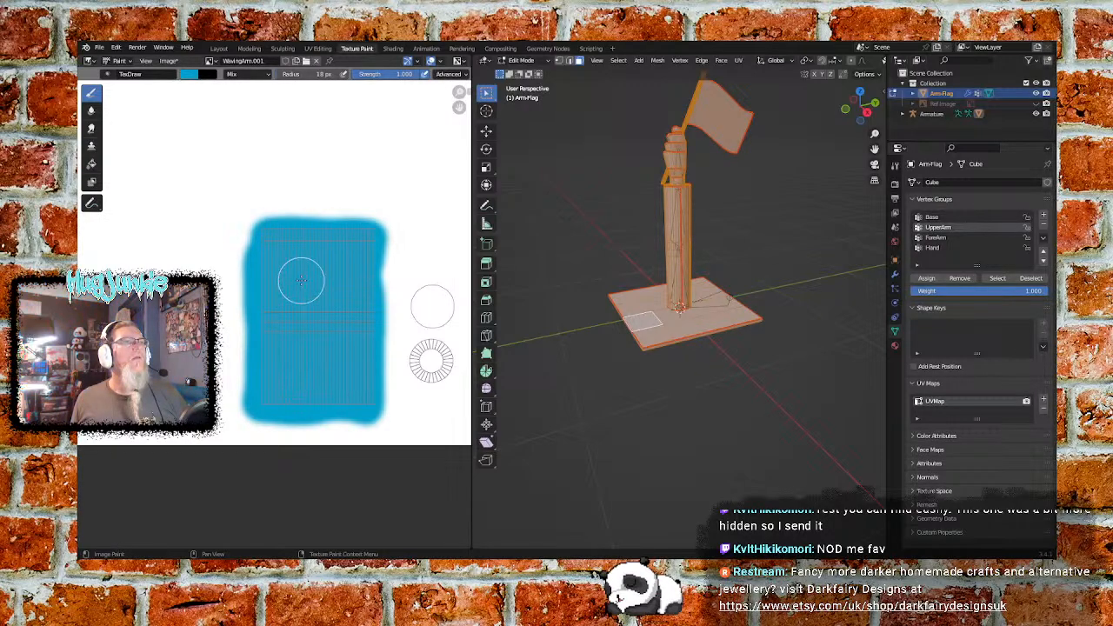
- Paint the plain circle and ring-shaped UV islands beside the arm's rectangular island in the same blue
{"action": "middle_click_drag", "start_coordinate": [397, 342], "coordinate": [317, 346]}
{"action": "mouse_move", "coordinate": [370, 298]}
{"action": "left_mouse_down"}
{"action": "mouse_move", "coordinate": [343, 300]}
{"action": "mouse_move", "coordinate": [329, 335]}
{"action": "mouse_move", "coordinate": [356, 348]}
{"action": "mouse_move", "coordinate": [365, 309]}
{"action": "mouse_move", "coordinate": [335, 352]}
{"action": "mouse_move", "coordinate": [328, 394]}
{"action": "mouse_move", "coordinate": [352, 374]}
{"action": "mouse_move", "coordinate": [355, 382]}
{"action": "mouse_move", "coordinate": [345, 322]}
{"action": "mouse_move", "coordinate": [356, 311]}
{"action": "mouse_move", "coordinate": [355, 365]}
{"action": "left_mouse_up"}
- Set the paint brush colour to brown with hue 0.101, saturation 0.448 and value 0.527 for the flagpole islands
{"action": "middle_click_drag", "start_coordinate": [356, 365], "coordinate": [163, 351]}
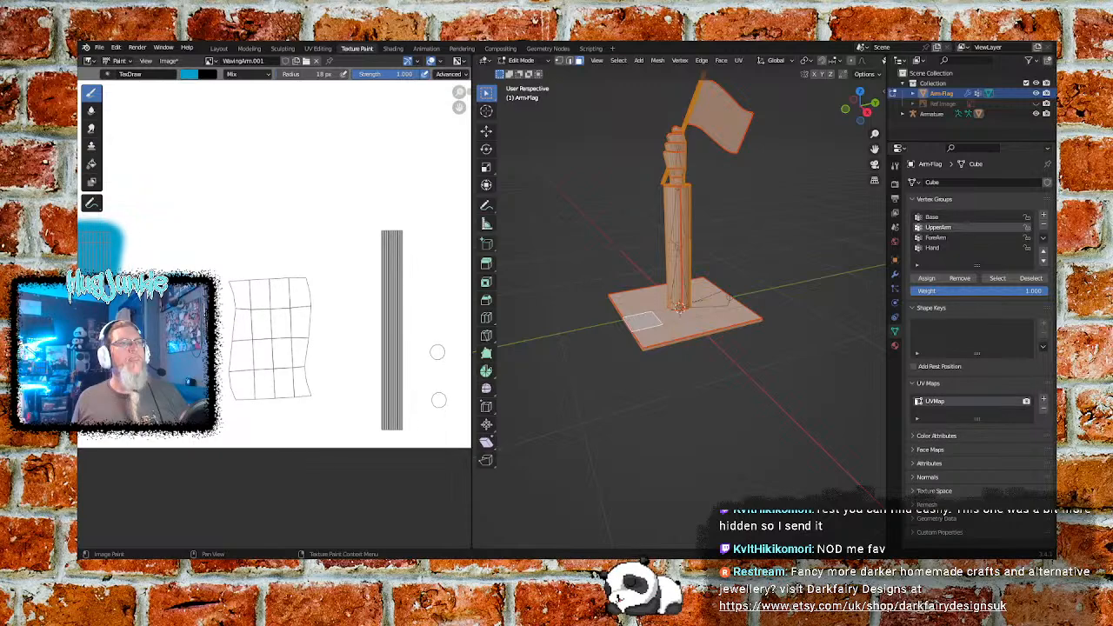
{"action": "middle_click_drag", "start_coordinate": [355, 342], "coordinate": [259, 335]}
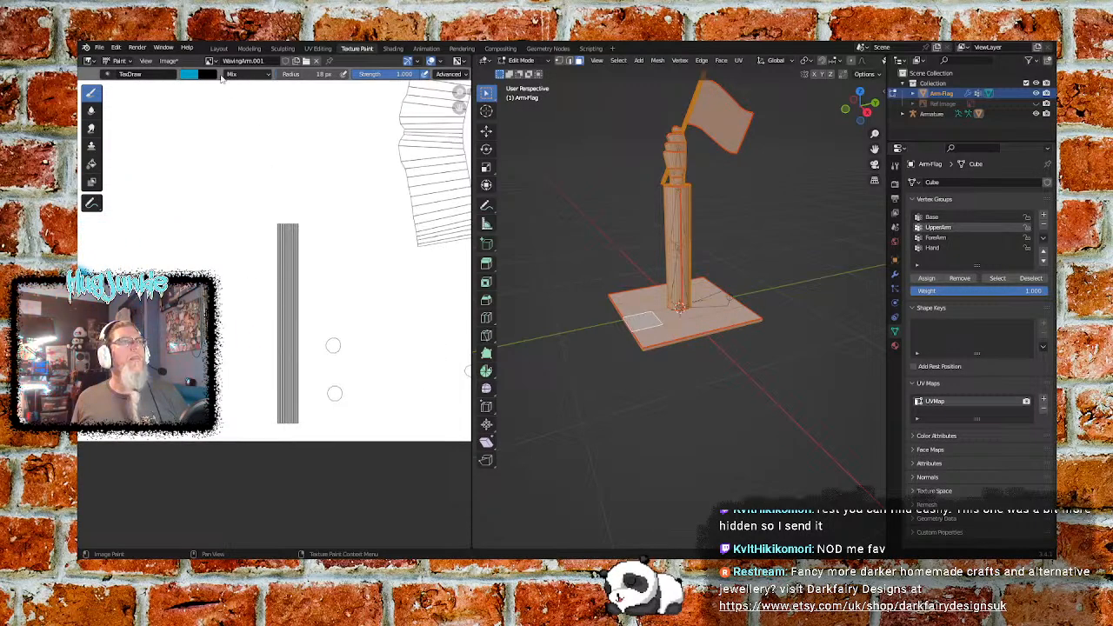
{"action": "left_click", "coordinate": [191, 75]}
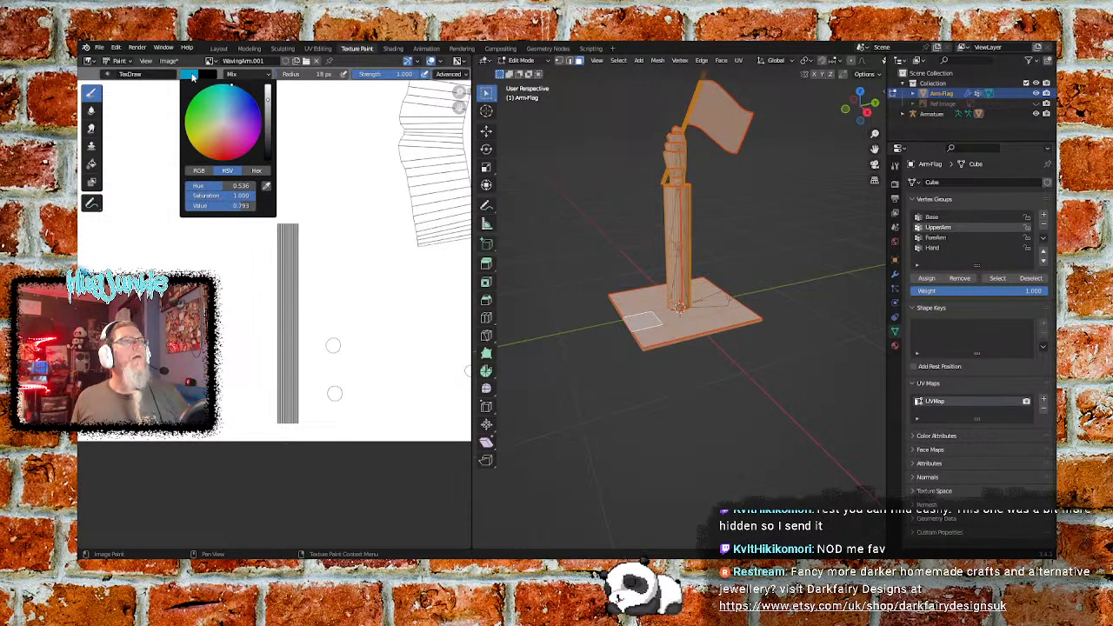
{"action": "left_click", "coordinate": [210, 133]}
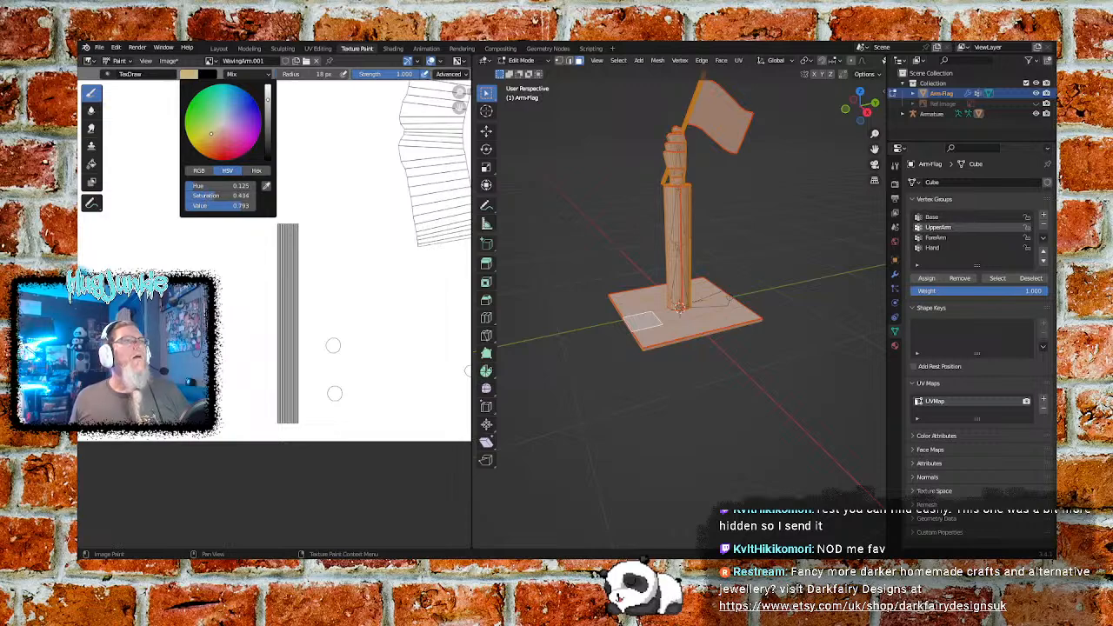
{"action": "left_click_drag", "start_coordinate": [213, 136], "coordinate": [206, 139]}
{"action": "mouse_move", "coordinate": [268, 102]}
{"action": "left_mouse_down"}
{"action": "mouse_move", "coordinate": [212, 130]}
{"action": "mouse_move", "coordinate": [220, 133]}
{"action": "left_mouse_up"}
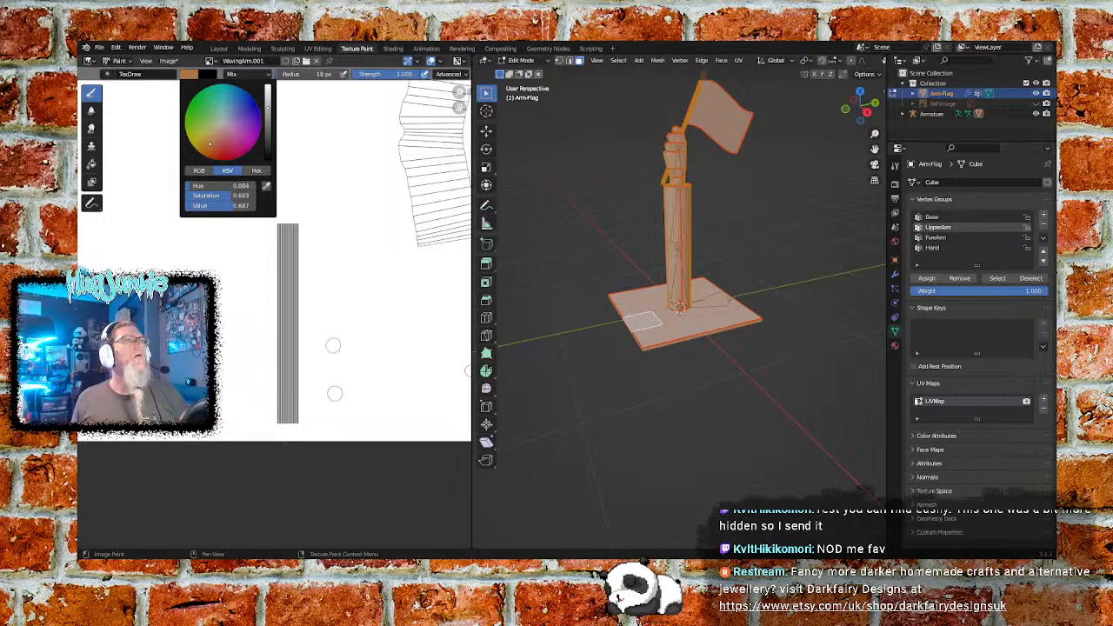
{"action": "left_click_drag", "start_coordinate": [209, 145], "coordinate": [214, 133]}
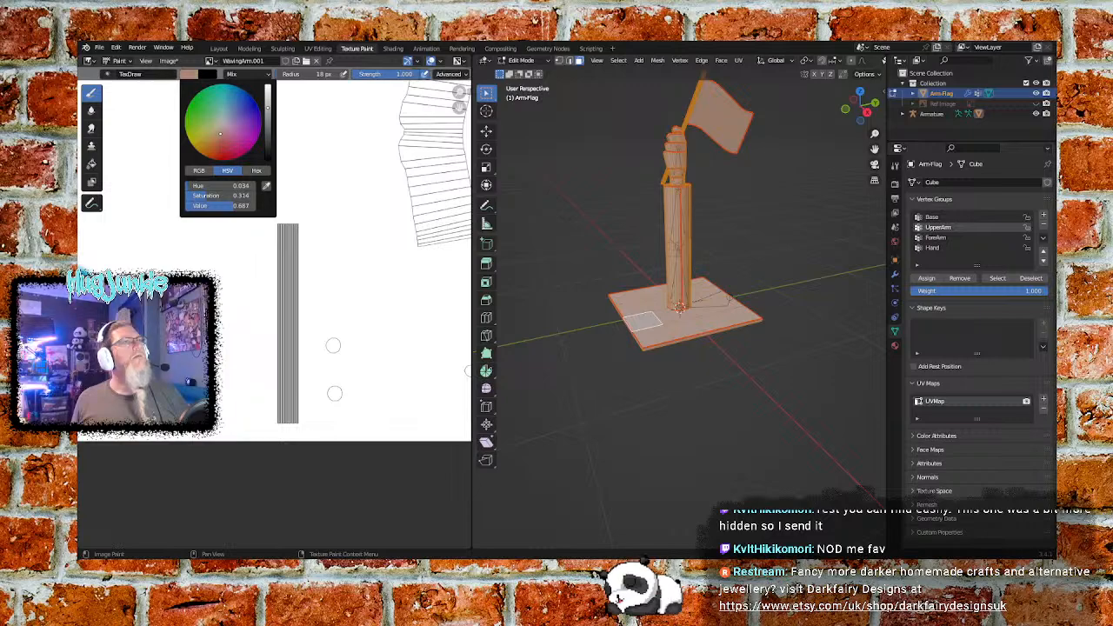
{"action": "left_click_drag", "start_coordinate": [220, 133], "coordinate": [209, 133]}
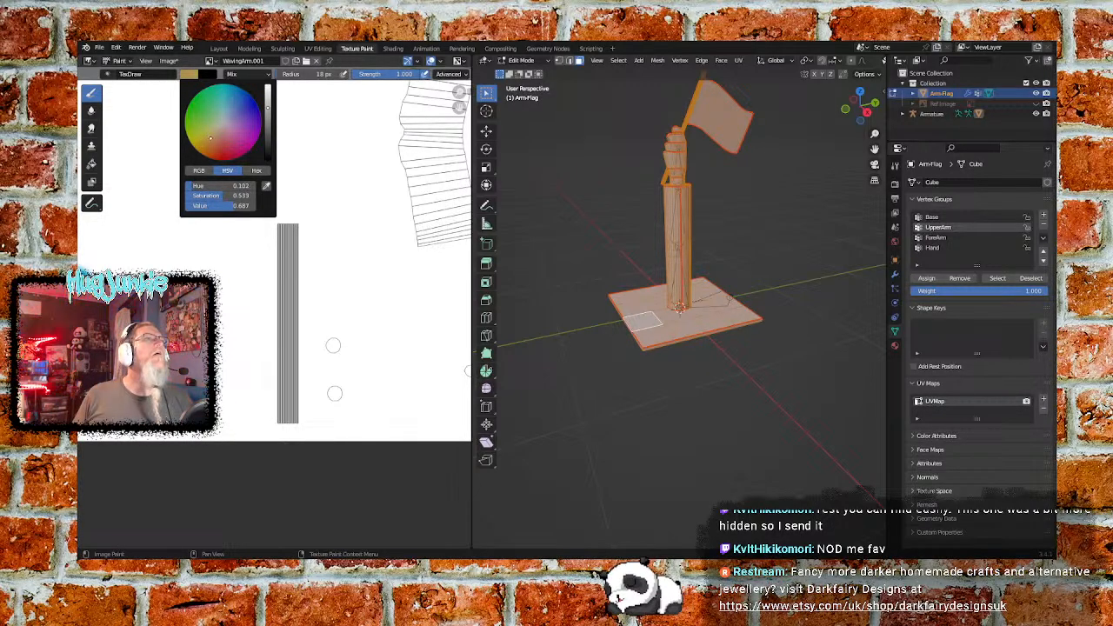
{"action": "left_click_drag", "start_coordinate": [212, 135], "coordinate": [209, 133]}
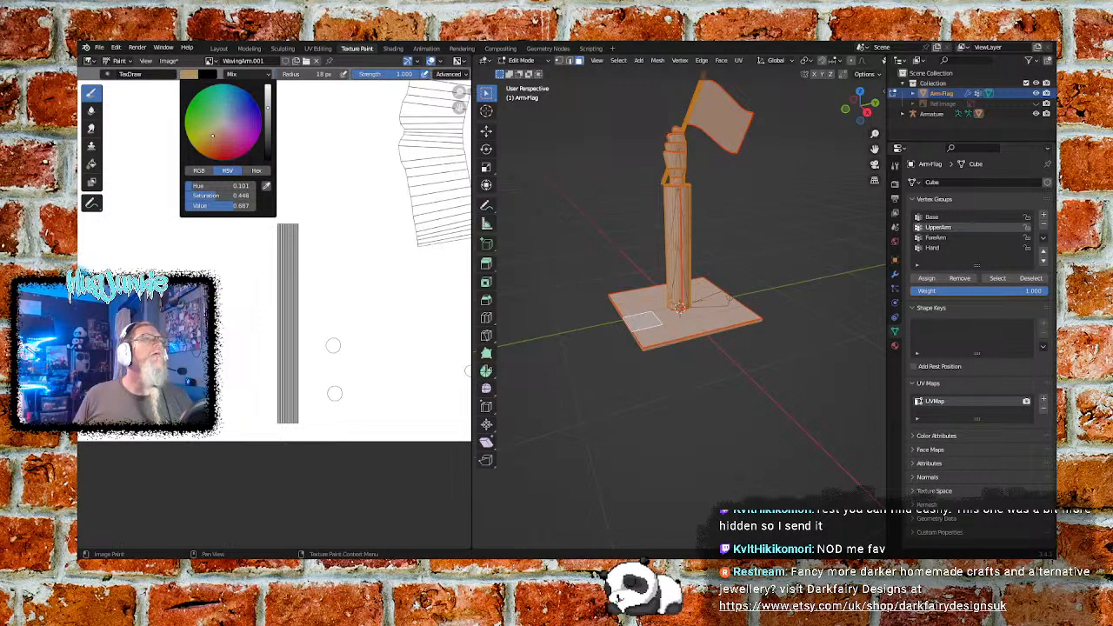
{"action": "left_click_drag", "start_coordinate": [269, 108], "coordinate": [269, 116]}
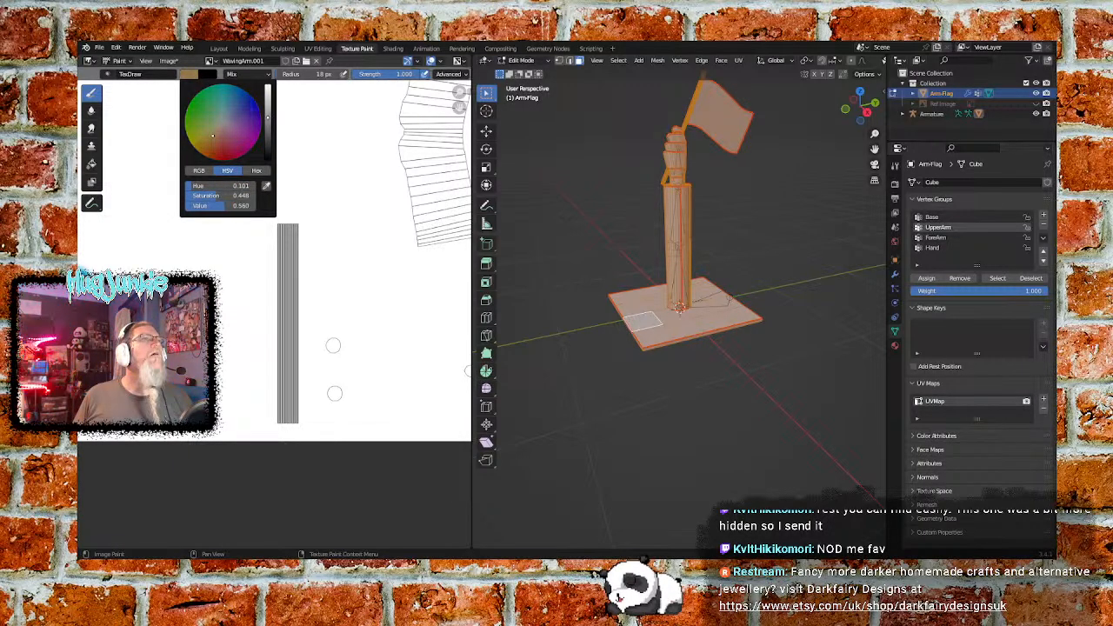
- Paint the long narrow flagpole UV island and the two small circles beside it brown, slightly past their outlines
{"action": "mouse_move", "coordinate": [287, 235]}
{"action": "left_mouse_down"}
{"action": "mouse_move", "coordinate": [287, 225]}
{"action": "mouse_move", "coordinate": [293, 417]}
{"action": "mouse_move", "coordinate": [276, 410]}
{"action": "mouse_move", "coordinate": [289, 233]}
{"action": "mouse_move", "coordinate": [287, 406]}
{"action": "mouse_move", "coordinate": [335, 398]}
{"action": "left_mouse_up"}
{"action": "left_click", "coordinate": [333, 345]}
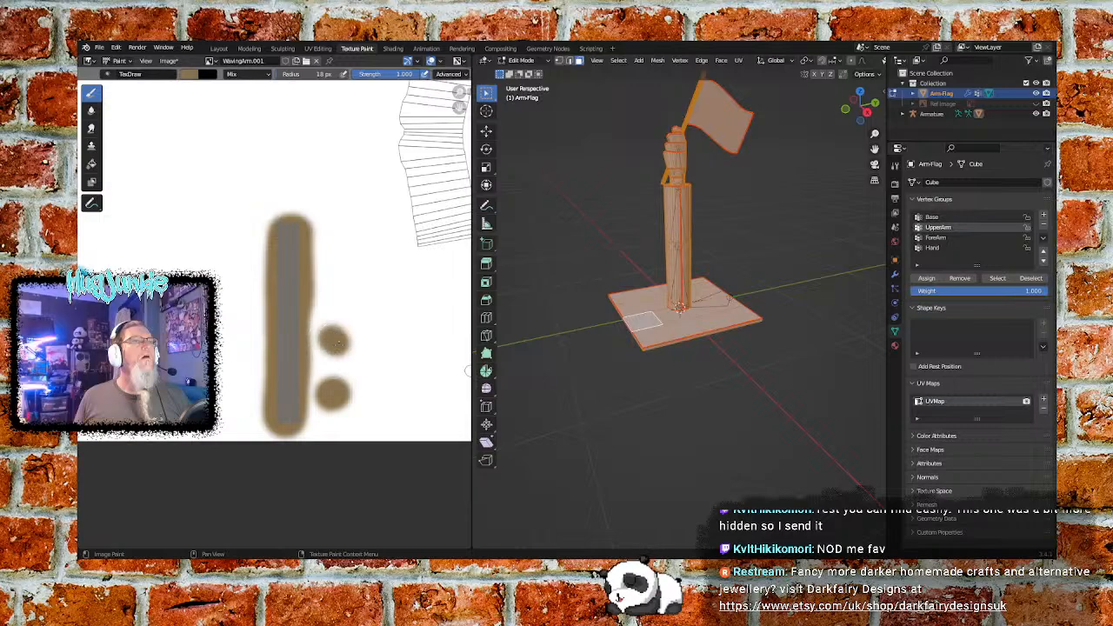
{"action": "mouse_move", "coordinate": [435, 348]}
{"action": "middle_mouse_down"}
{"action": "mouse_move", "coordinate": [259, 332]}
{"action": "mouse_move", "coordinate": [359, 341]}
{"action": "middle_mouse_up"}
{"action": "middle_click_drag", "start_coordinate": [159, 323], "coordinate": [338, 322]}
{"action": "scroll", "coordinate": [338, 322], "scroll_direction": "down", "scroll_amount": 3}
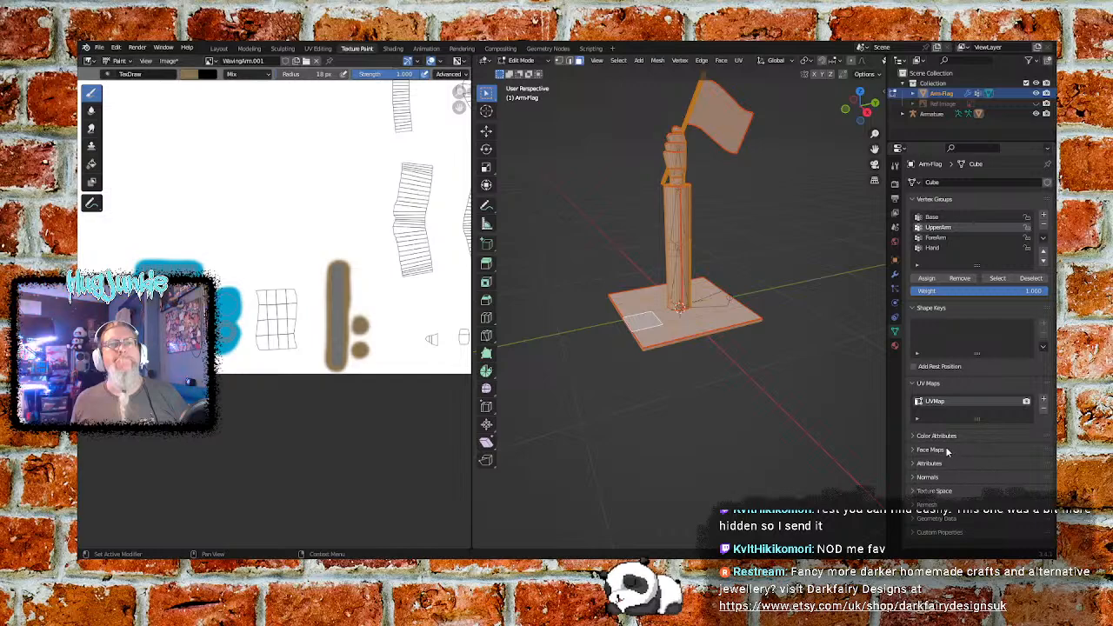
- Add a second material slot to the Arm-Flag object
{"action": "left_click", "coordinate": [896, 346]}
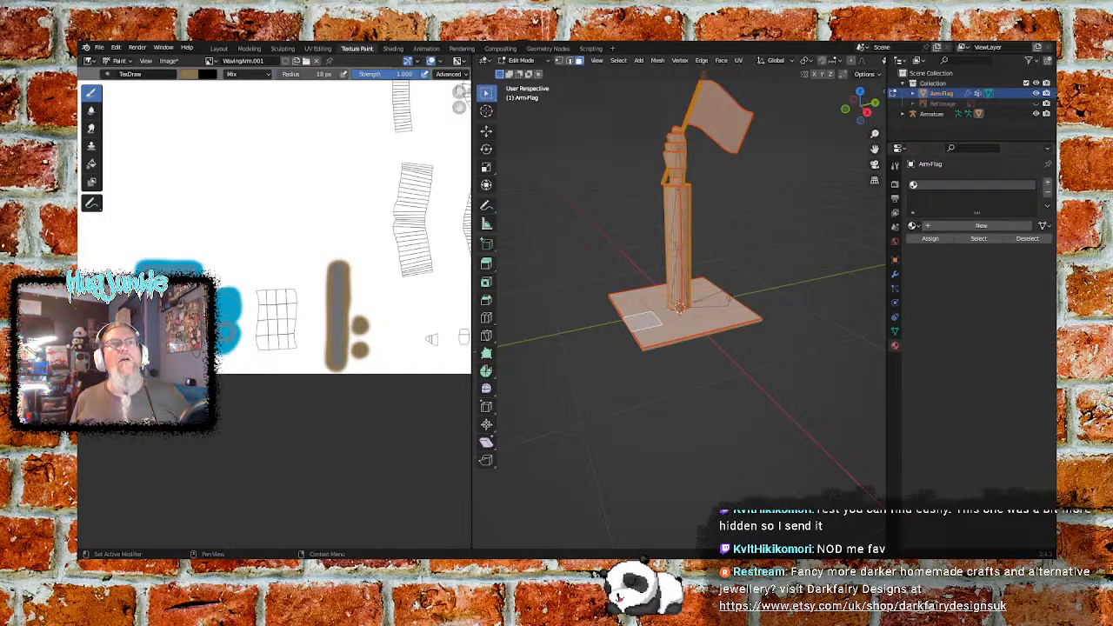
{"action": "left_click", "coordinate": [1049, 185]}
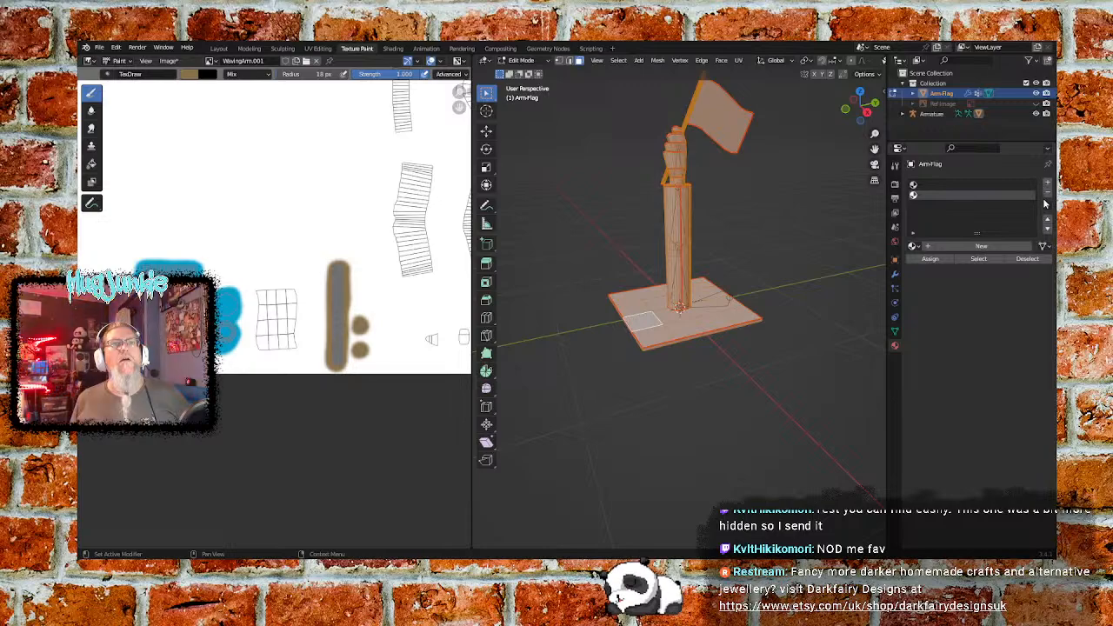
{"action": "left_click", "coordinate": [1048, 197]}
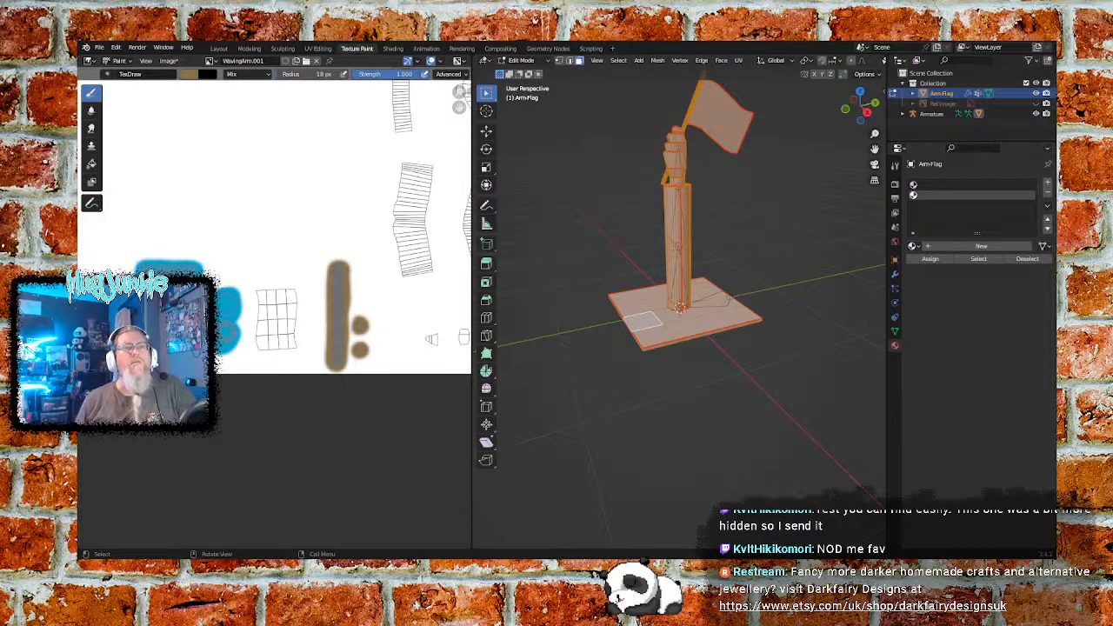
- Examine the active tool's Workspace and Options settings
{"action": "left_click", "coordinate": [895, 166]}
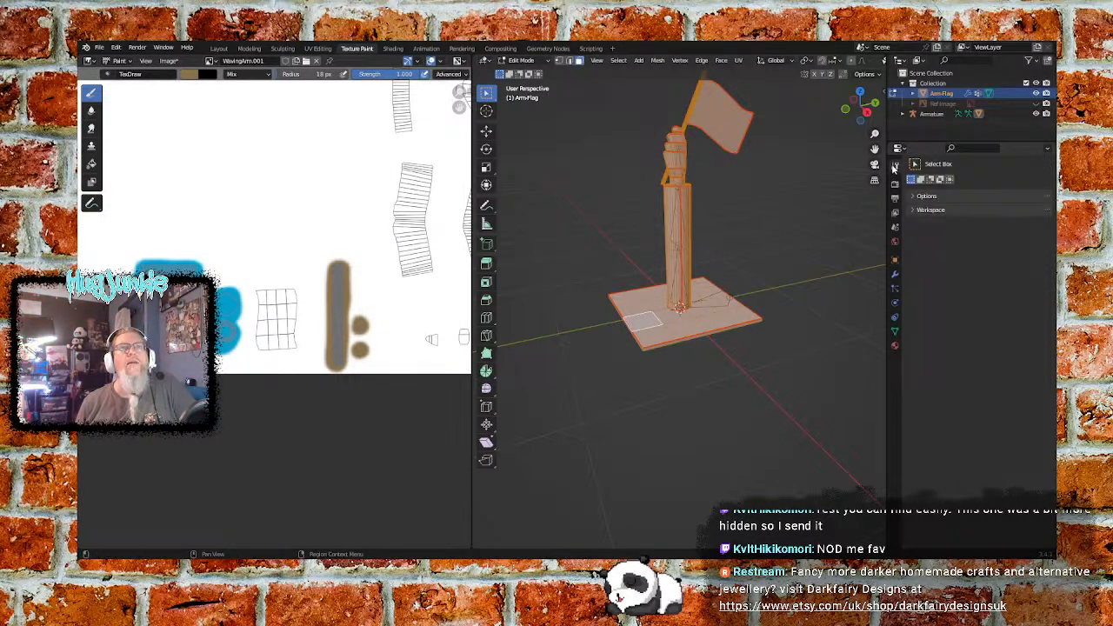
{"action": "left_click", "coordinate": [914, 212]}
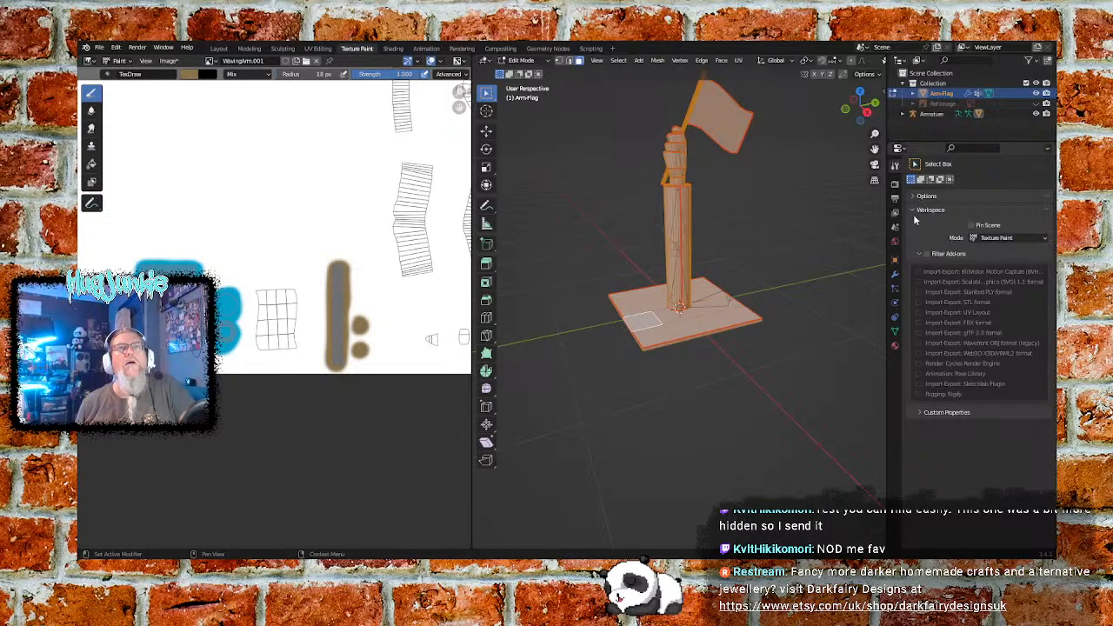
{"action": "left_click", "coordinate": [915, 208]}
{"action": "left_click", "coordinate": [916, 196]}
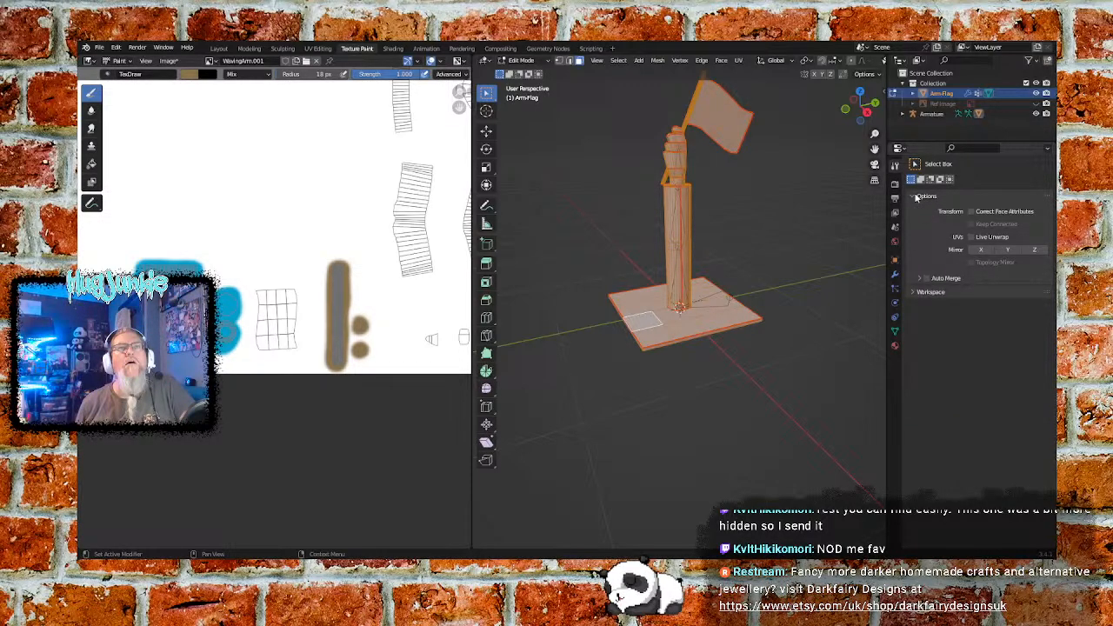
{"action": "left_click", "coordinate": [916, 197]}
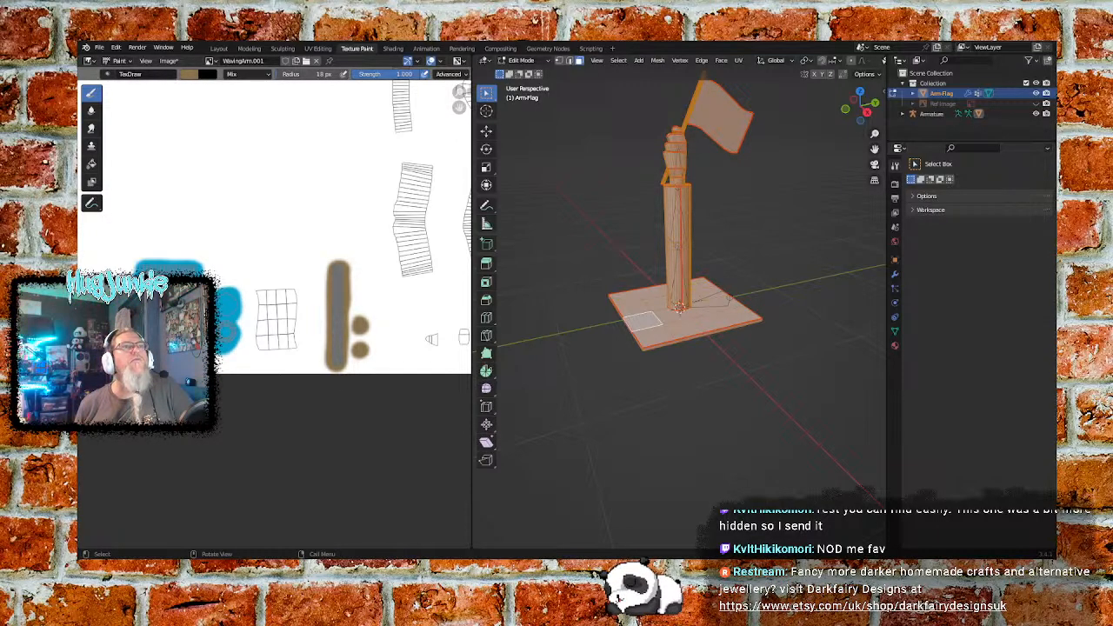
- Switch the Arm-Flag object in the 3D viewport from Edit Mode to Texture Paint mode
{"action": "left_click", "coordinate": [532, 61]}
{"action": "left_click", "coordinate": [527, 128]}
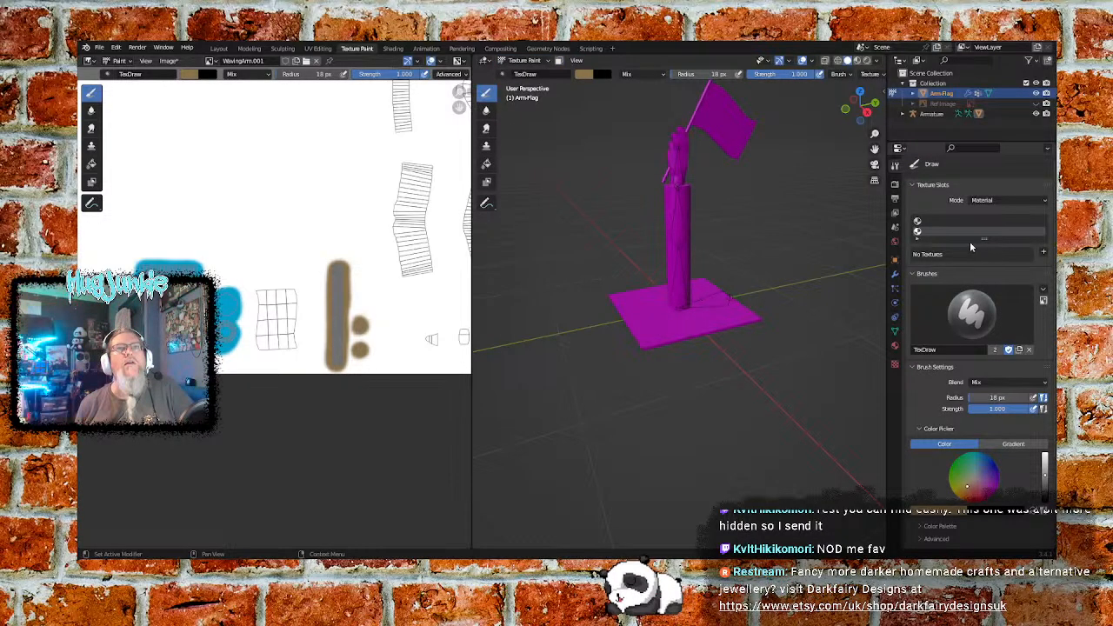
{"action": "right_click", "coordinate": [944, 227]}
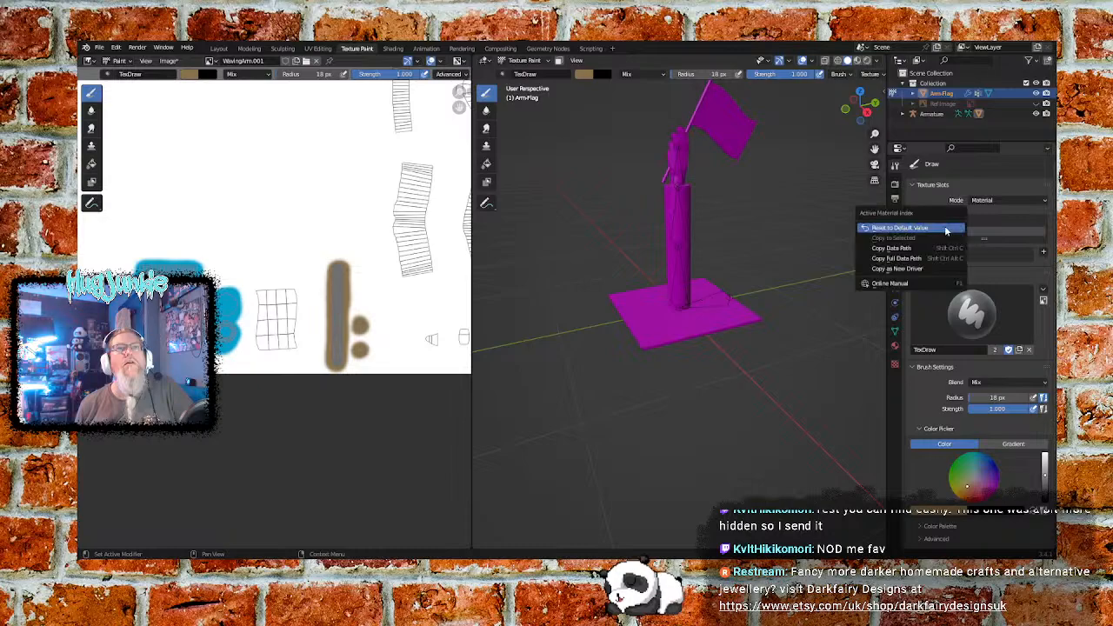
{"action": "left_click", "coordinate": [939, 258]}
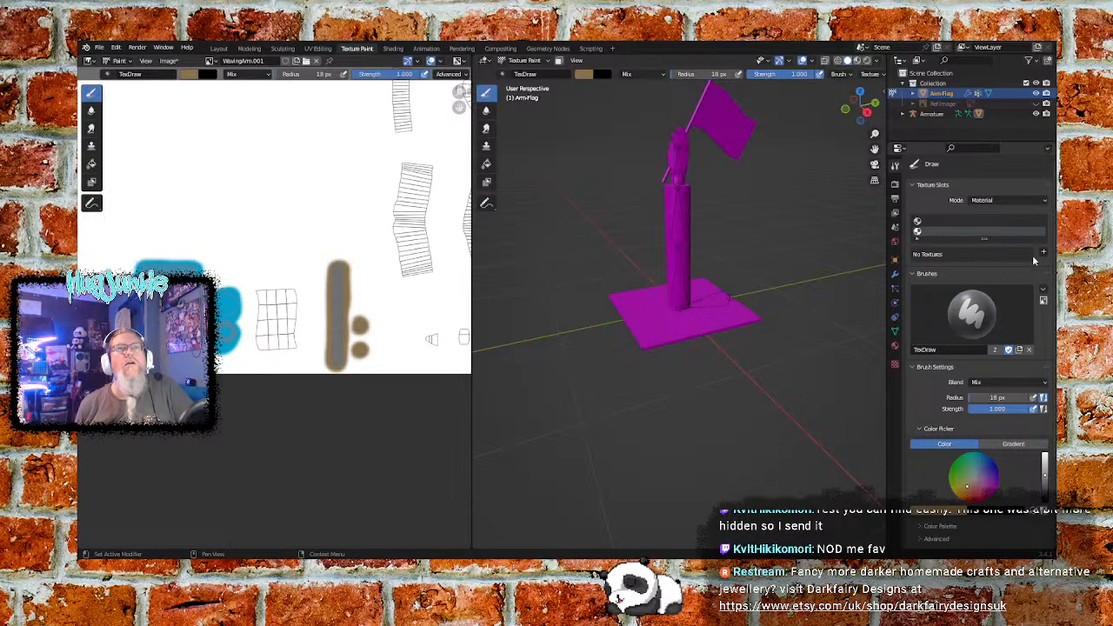
- Begin adding a Base Color paint slot to the second material slot, with width and height of 256 px
{"action": "left_click", "coordinate": [1043, 253]}
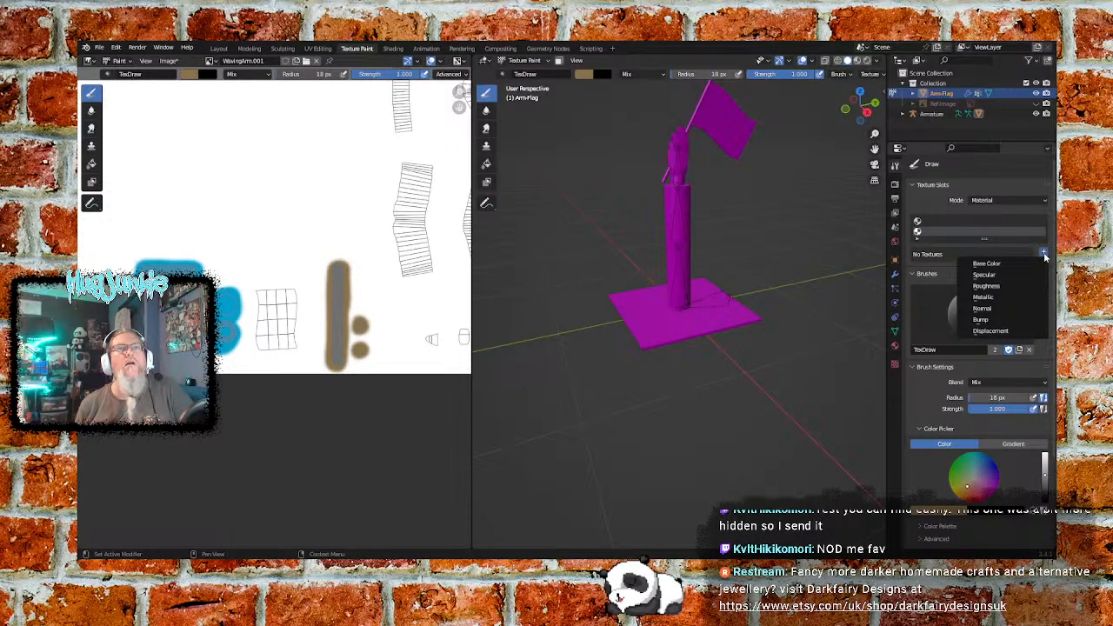
{"action": "left_click", "coordinate": [1011, 263]}
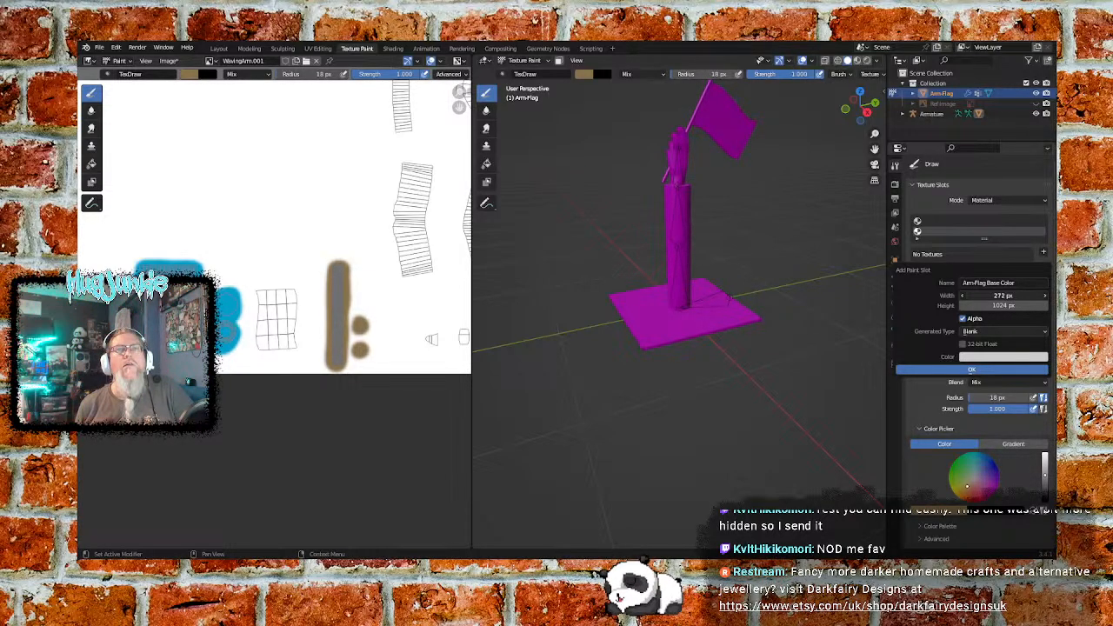
{"action": "left_click", "coordinate": [1007, 295]}
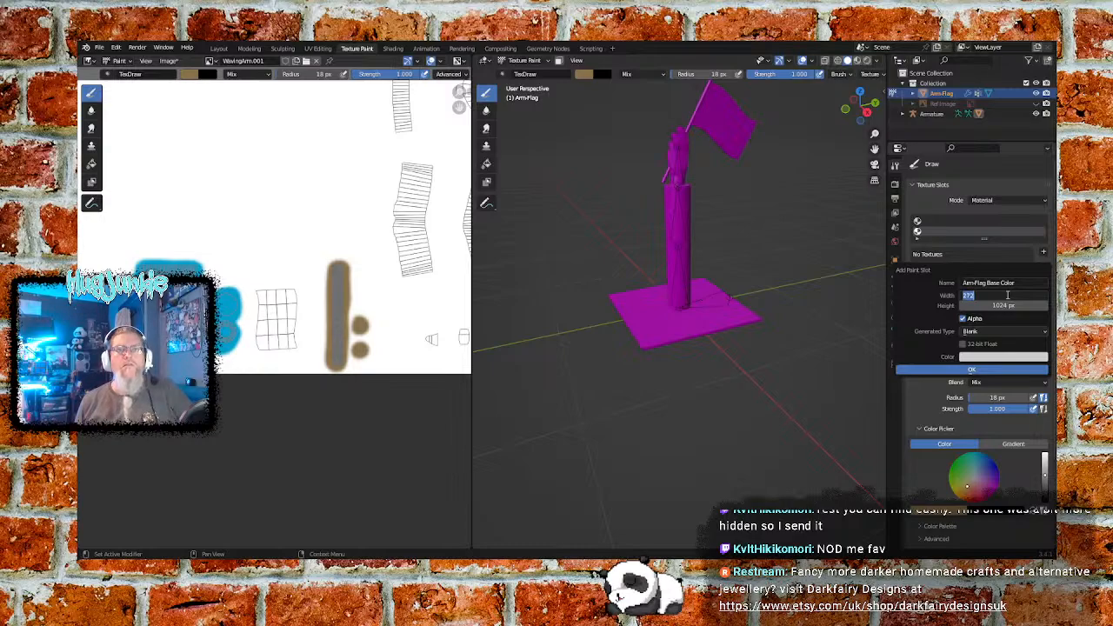
{"action": "type", "text": "256"}
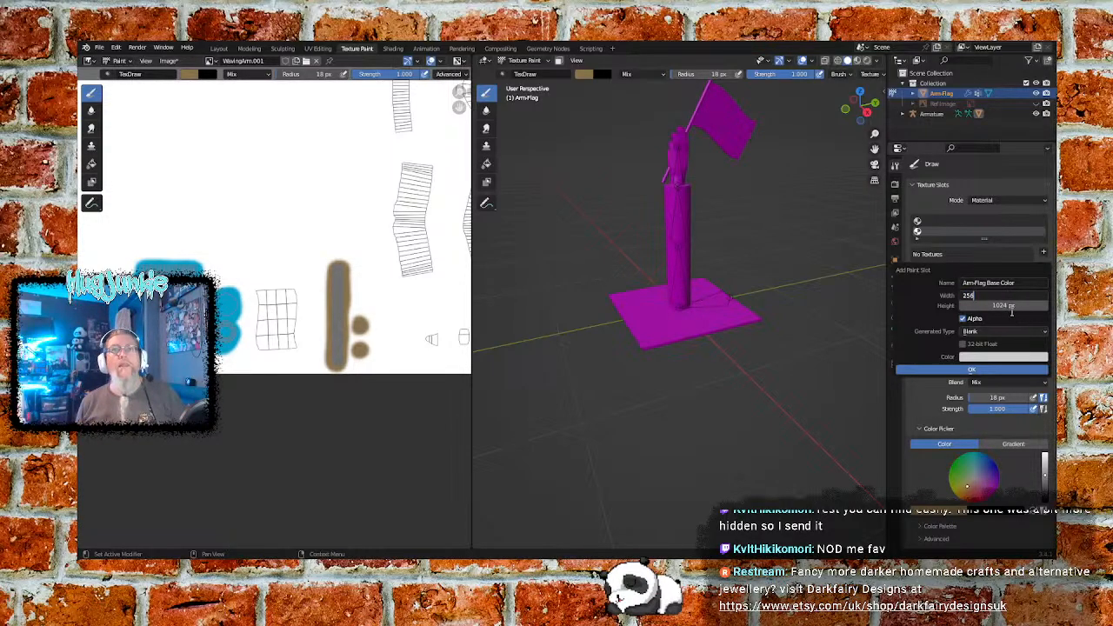
{"action": "key", "text": "Return"}
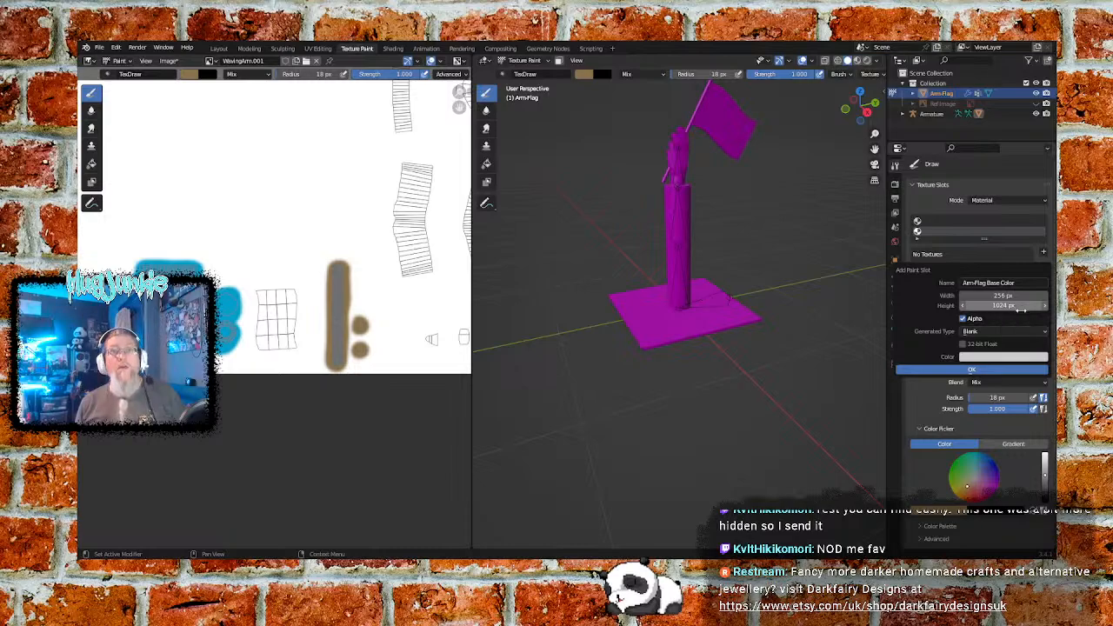
{"action": "left_click", "coordinate": [1012, 307]}
{"action": "type", "text": "256"}
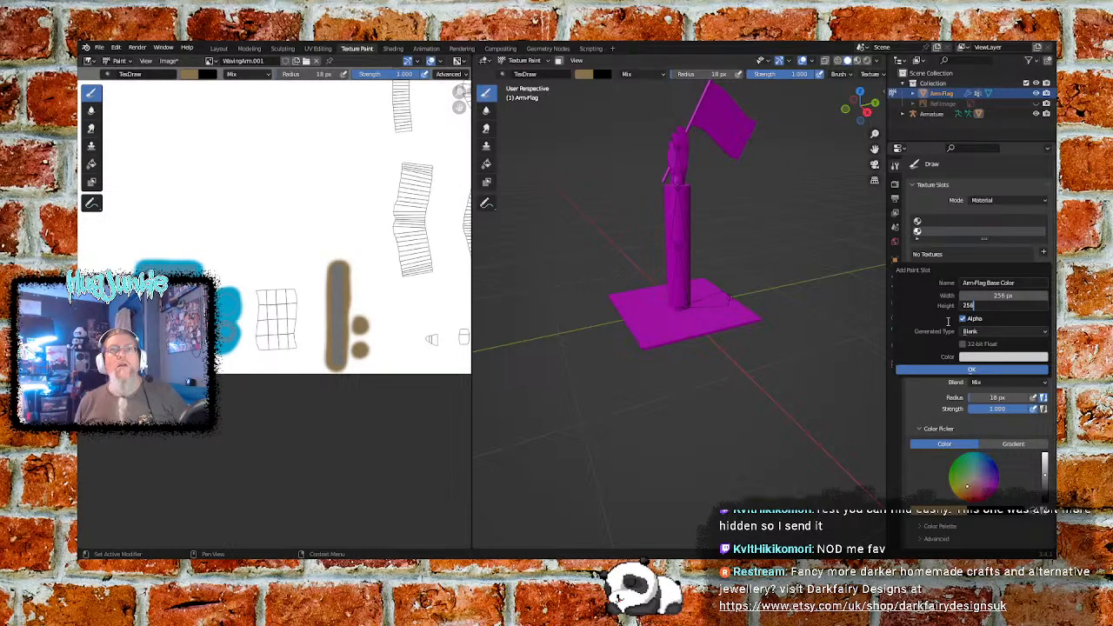
{"action": "key", "text": "Return"}
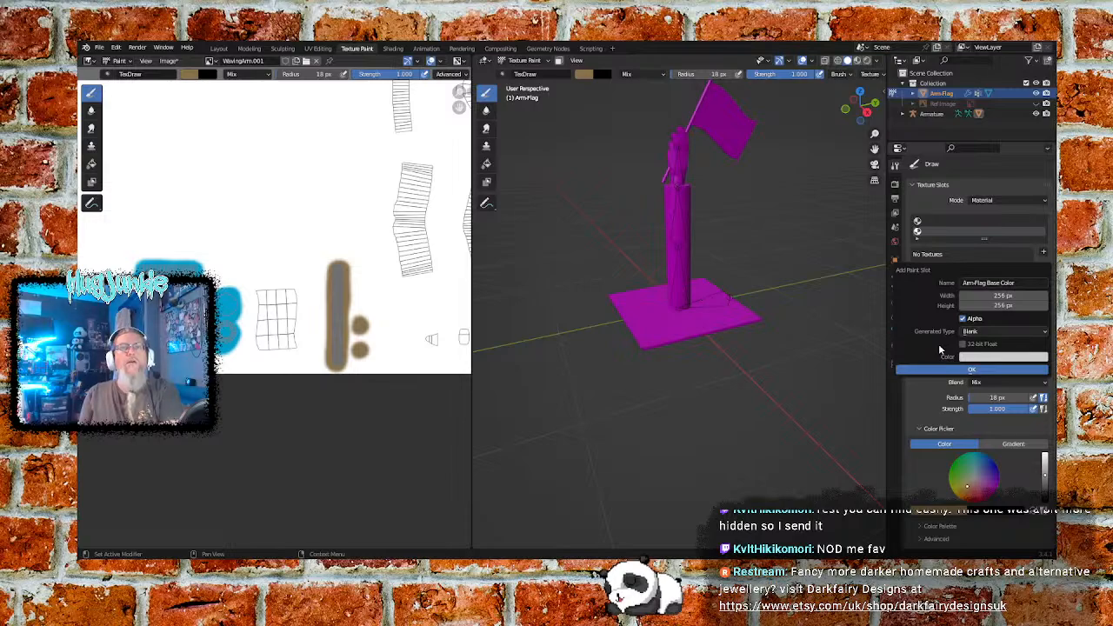
- Create the Base Color paint slot with the Blank generated type and save all images
{"action": "left_click", "coordinate": [985, 331]}
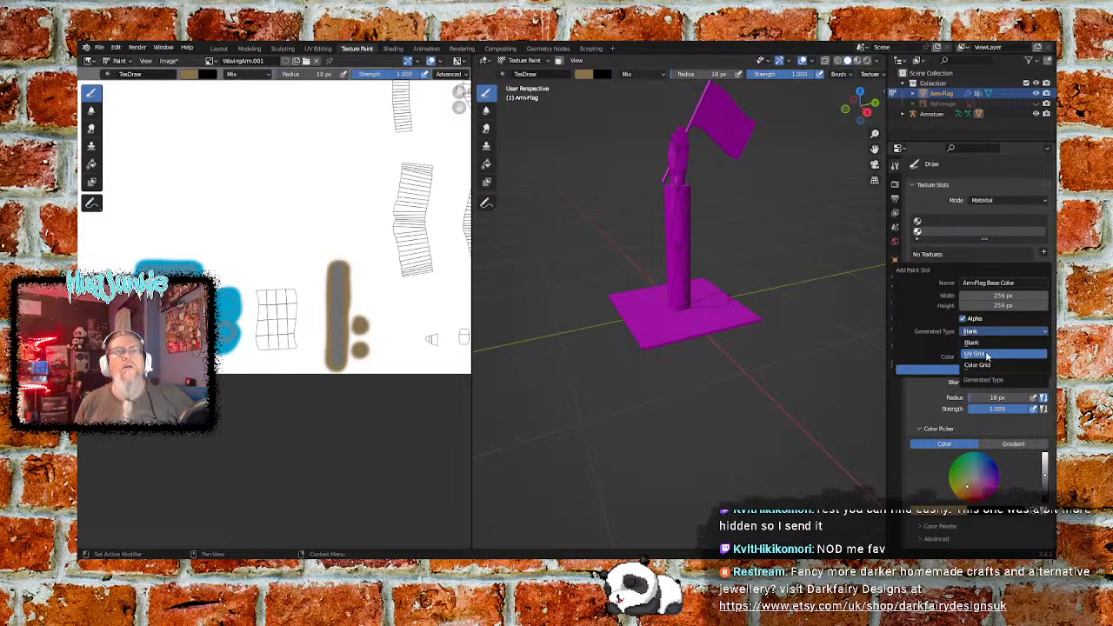
{"action": "left_click", "coordinate": [987, 355]}
{"action": "left_click", "coordinate": [982, 333]}
{"action": "left_click", "coordinate": [984, 343]}
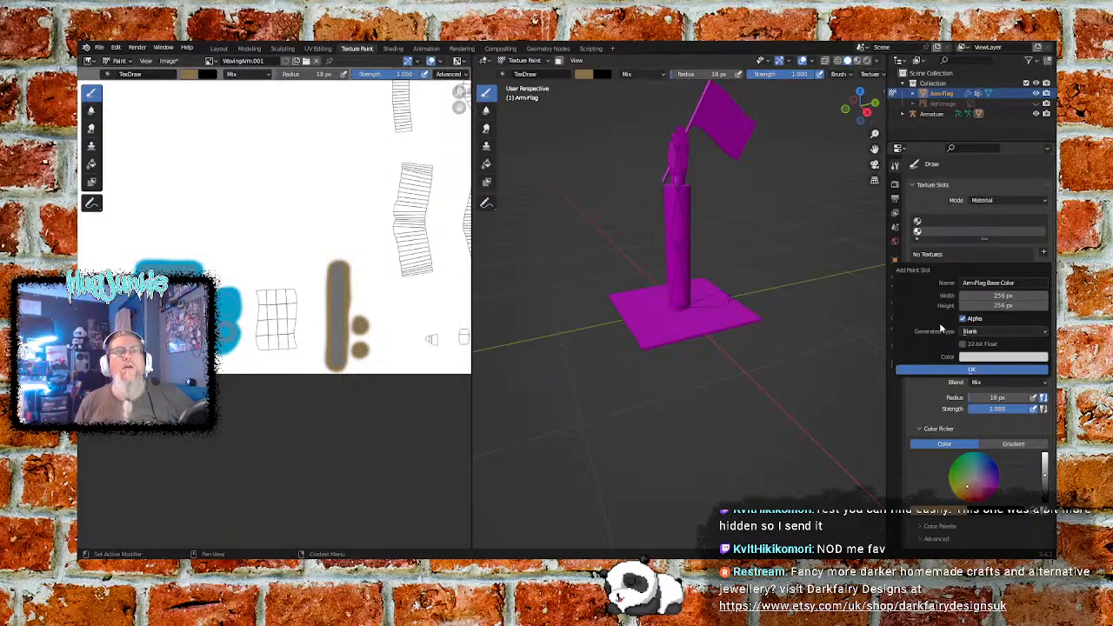
{"action": "left_click", "coordinate": [980, 374]}
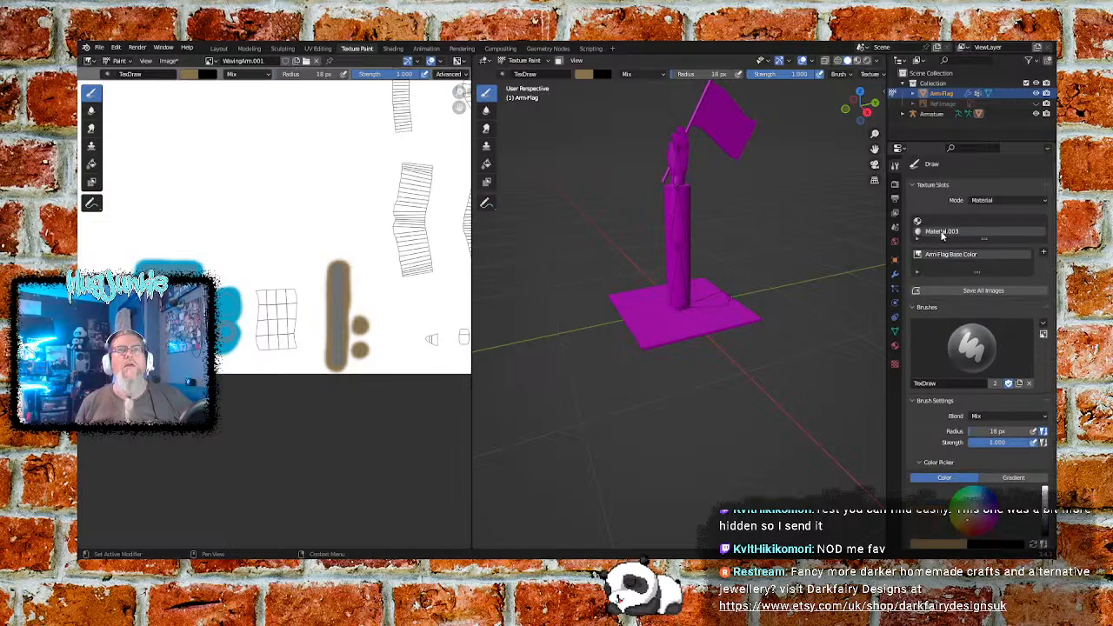
{"action": "left_click", "coordinate": [967, 291]}
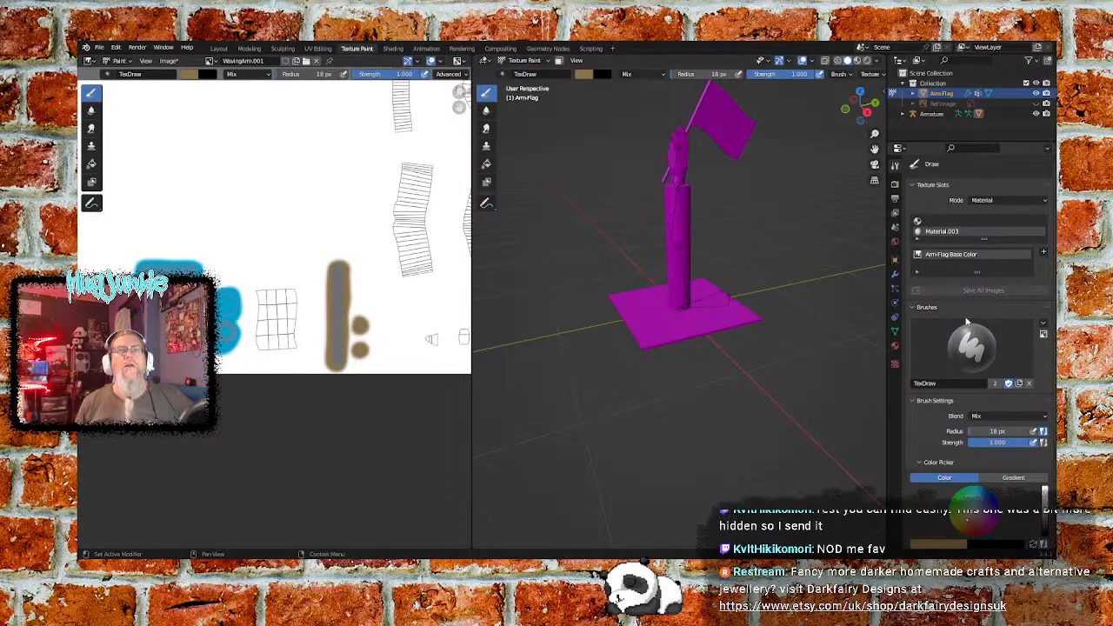
- Set the TexDraw brush colour to a neutral mid-grey with no saturation
{"action": "scroll", "coordinate": [935, 345], "scroll_direction": "down", "scroll_amount": 3}
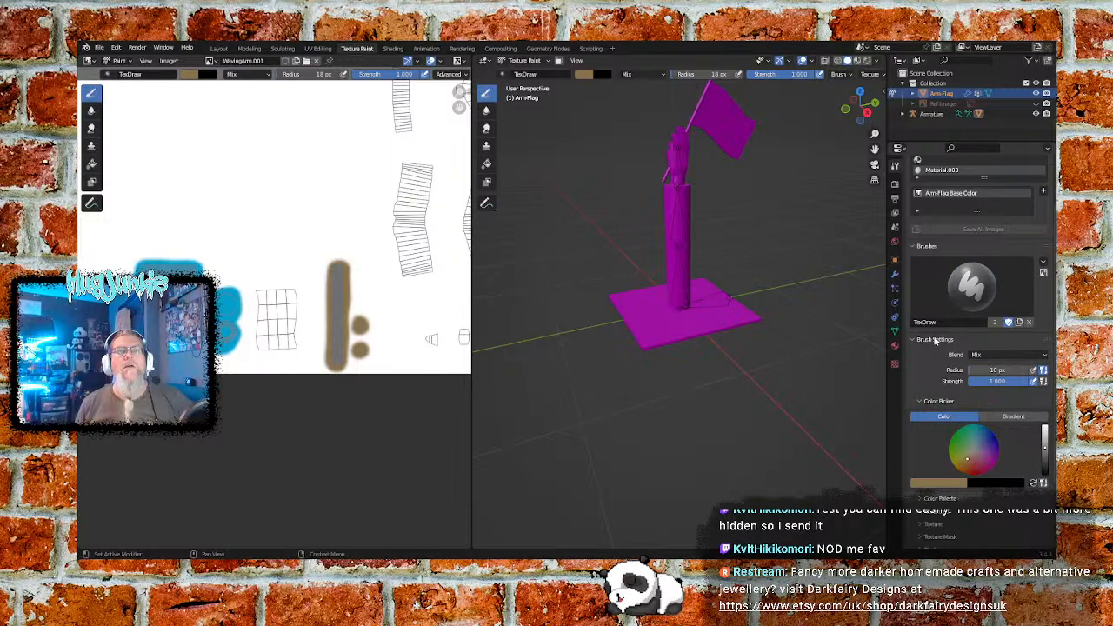
{"action": "scroll", "coordinate": [935, 341], "scroll_direction": "up", "scroll_amount": 3}
{"action": "scroll", "coordinate": [915, 343], "scroll_direction": "down", "scroll_amount": 7}
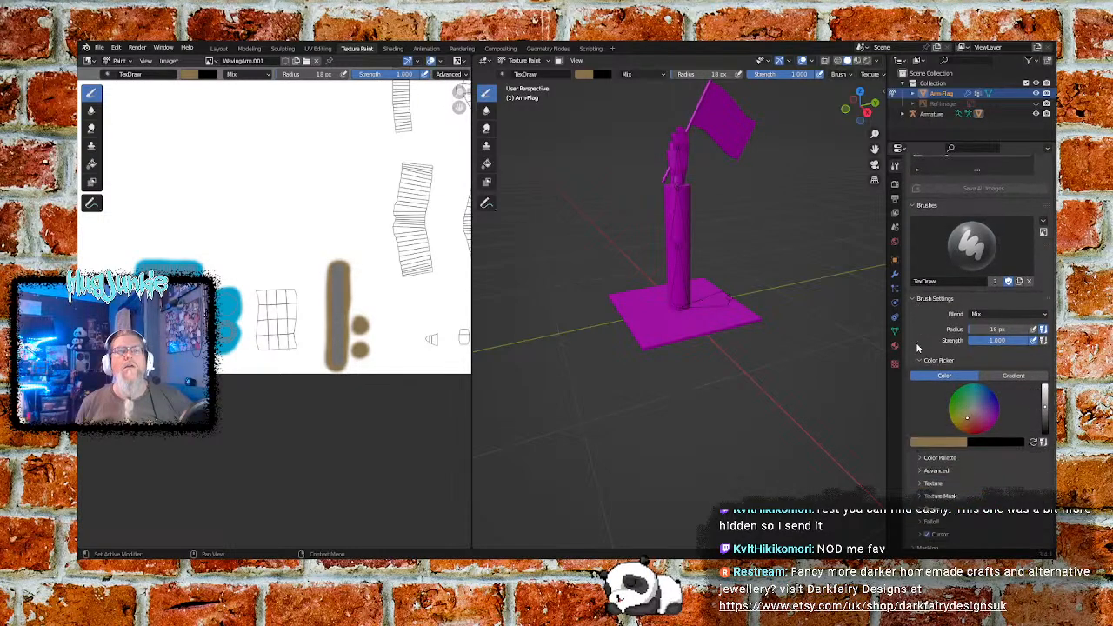
{"action": "left_click", "coordinate": [949, 393]}
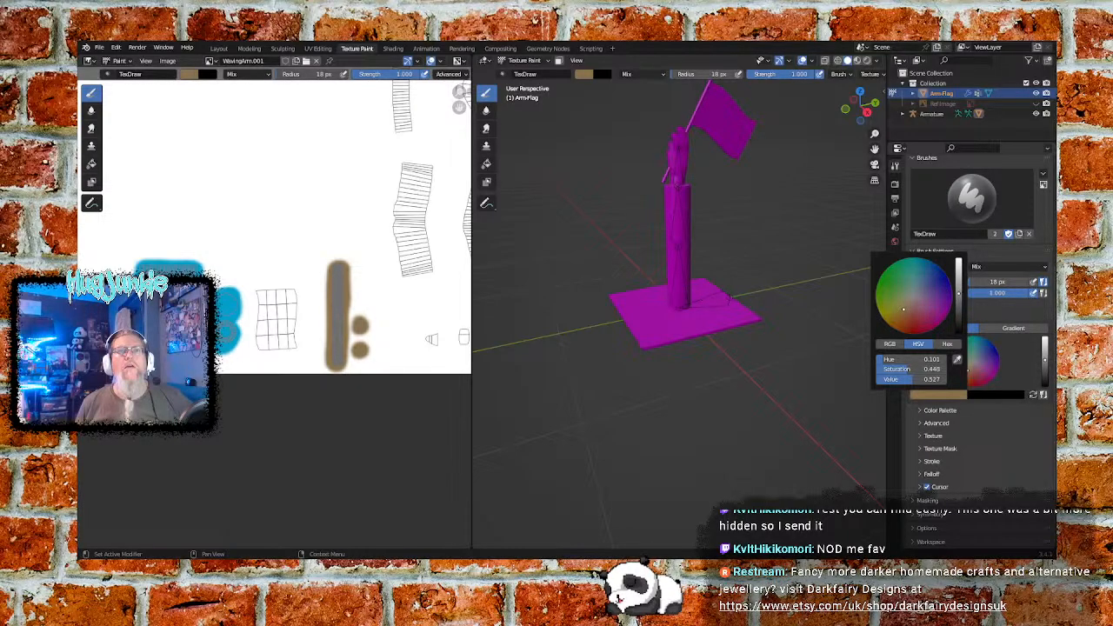
{"action": "left_click", "coordinate": [959, 295]}
{"action": "left_click", "coordinate": [912, 295]}
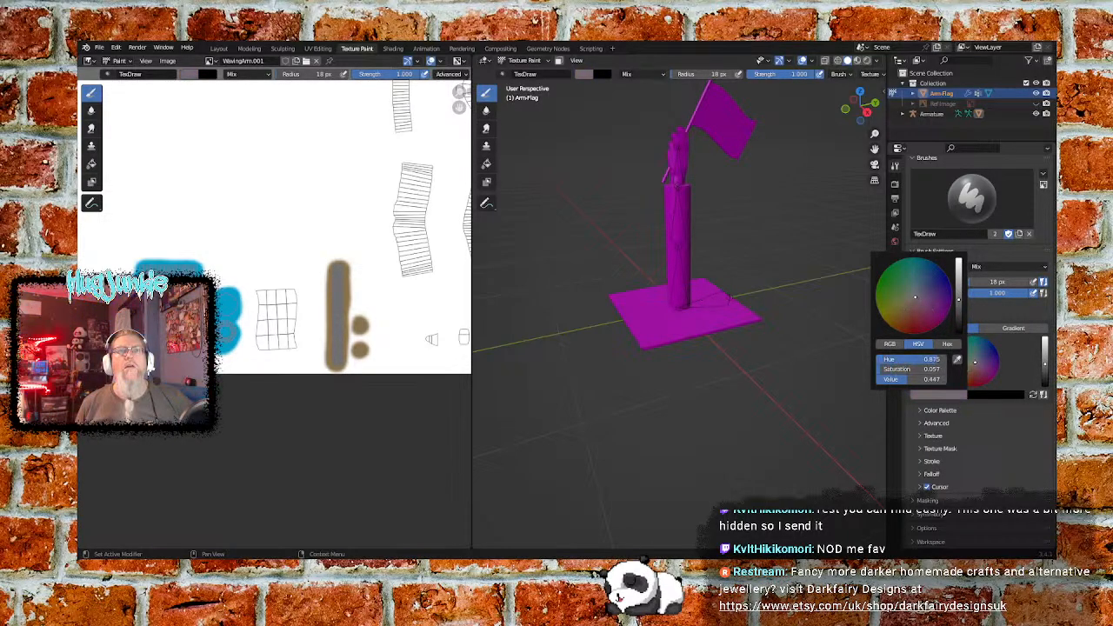
{"action": "mouse_move", "coordinate": [886, 362]}
{"action": "left_mouse_down"}
{"action": "mouse_move", "coordinate": [870, 362]}
{"action": "mouse_move", "coordinate": [876, 370]}
{"action": "left_mouse_up"}
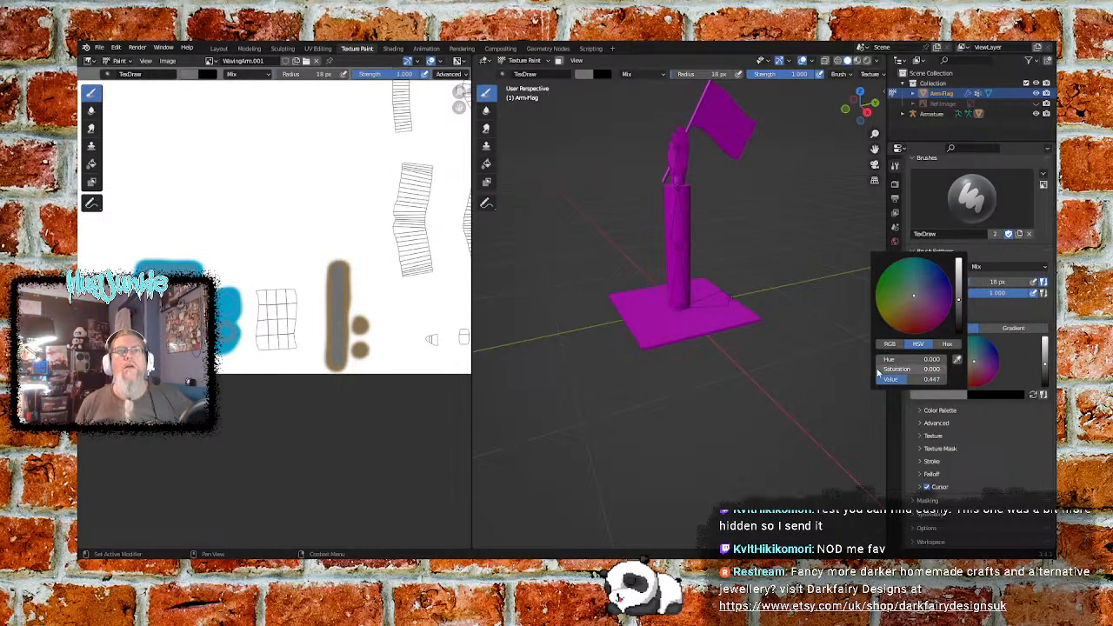
{"action": "left_click", "coordinate": [912, 409]}
{"action": "left_click", "coordinate": [910, 409]}
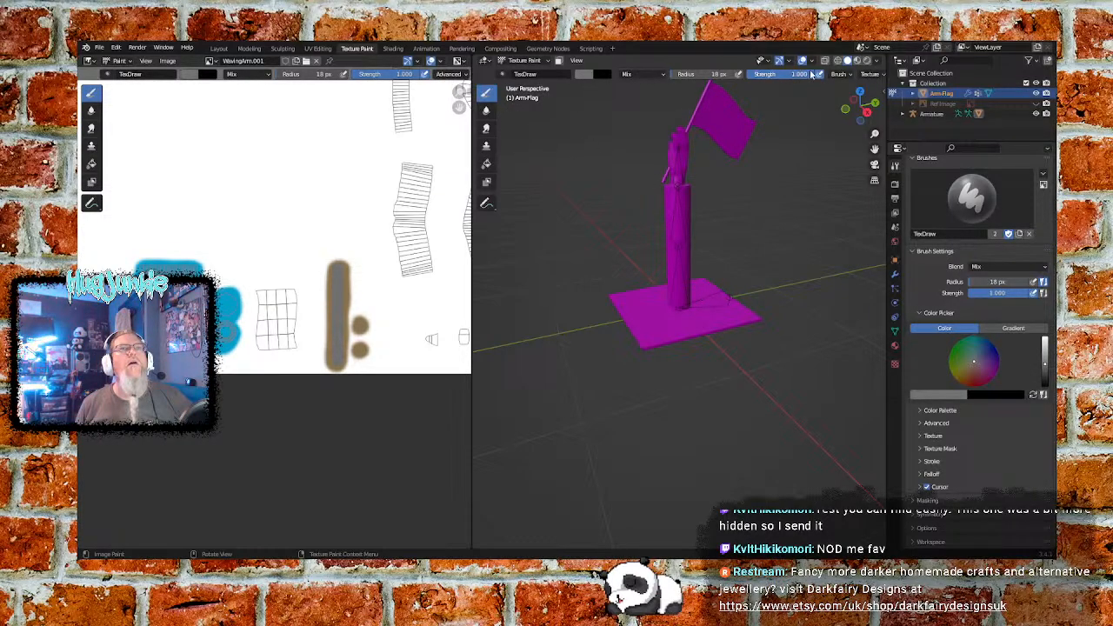
- Compare the 3D viewport's shading modes and switch it to Material Preview
{"action": "left_click", "coordinate": [858, 60]}
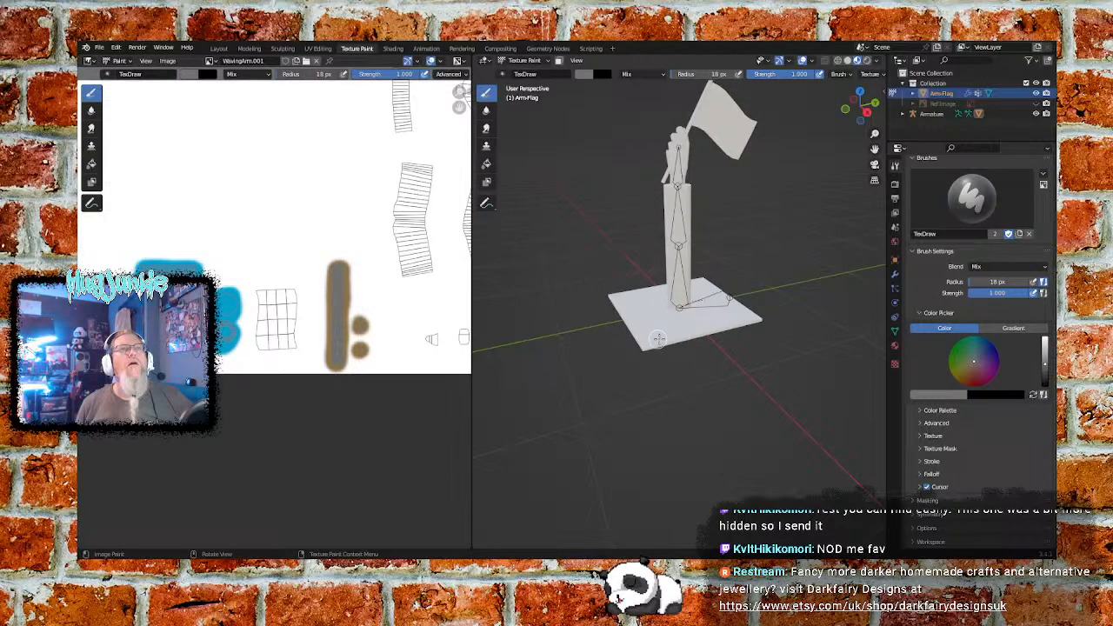
{"action": "left_click", "coordinate": [866, 61]}
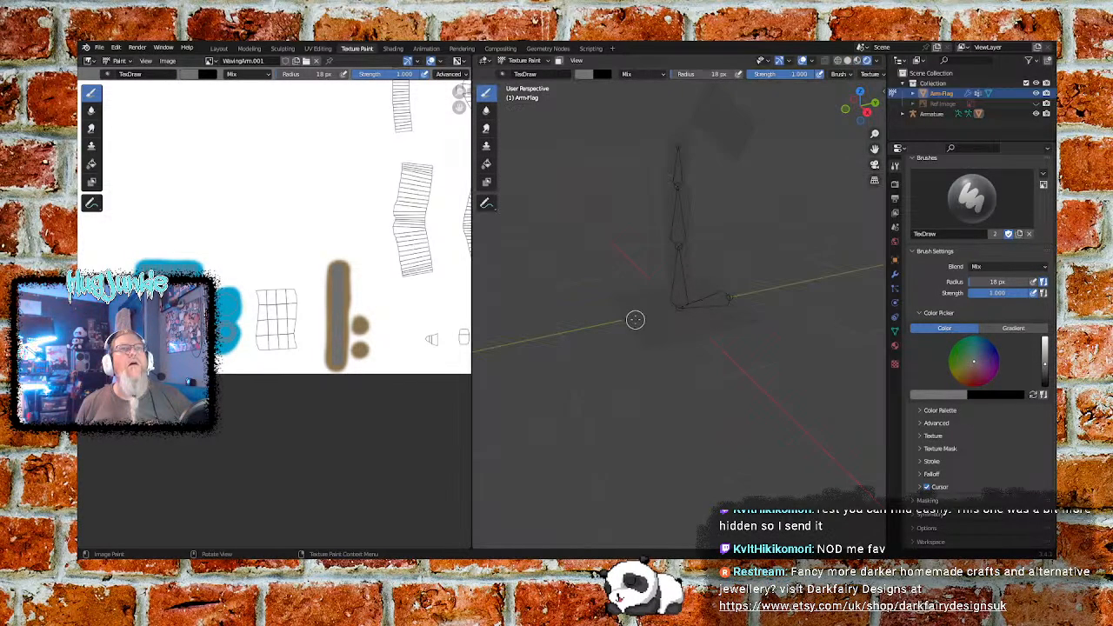
{"action": "left_click", "coordinate": [851, 60]}
{"action": "left_click", "coordinate": [837, 61]}
{"action": "left_click", "coordinate": [847, 61]}
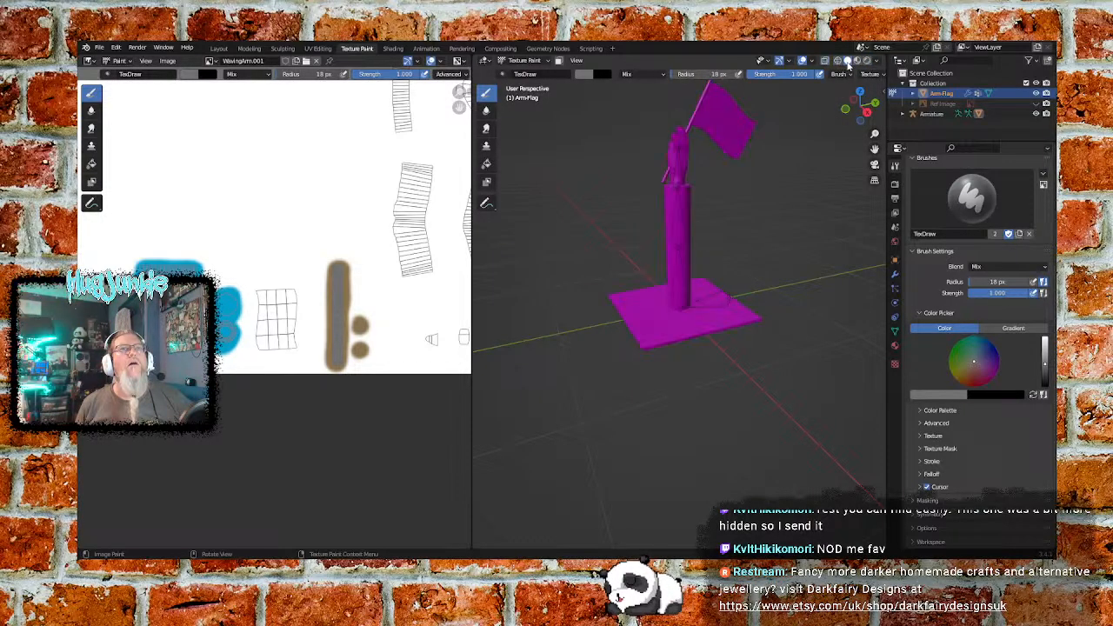
{"action": "left_click", "coordinate": [857, 60]}
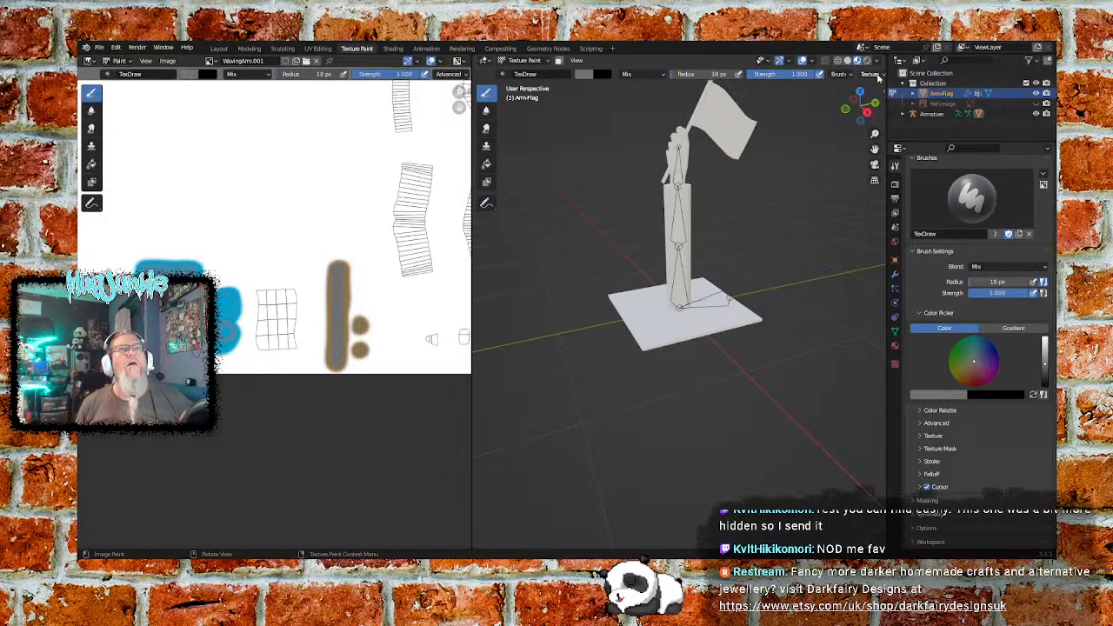
- Assign the existing image texture named Texture to the TexDraw brush and show its texture properties
{"action": "left_click", "coordinate": [872, 75]}
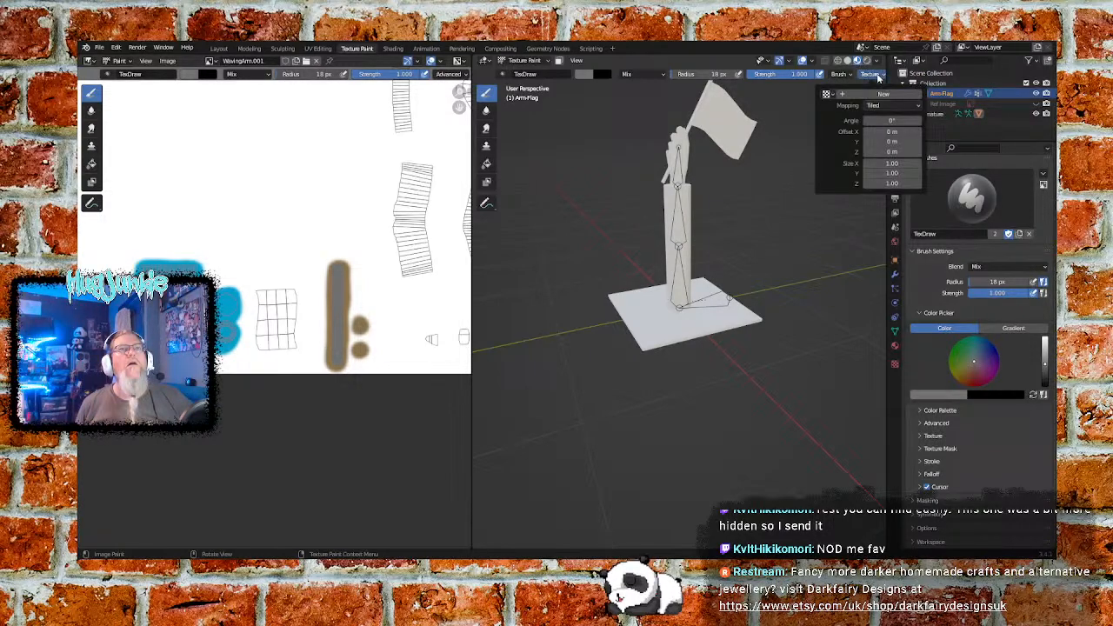
{"action": "left_click", "coordinate": [827, 93]}
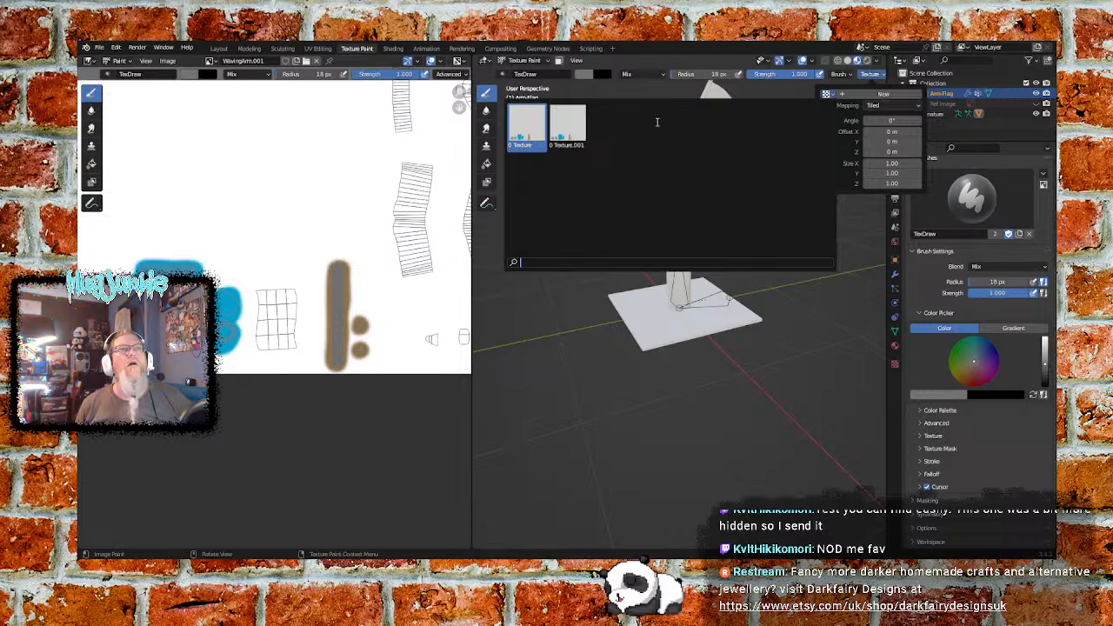
{"action": "left_click", "coordinate": [526, 126]}
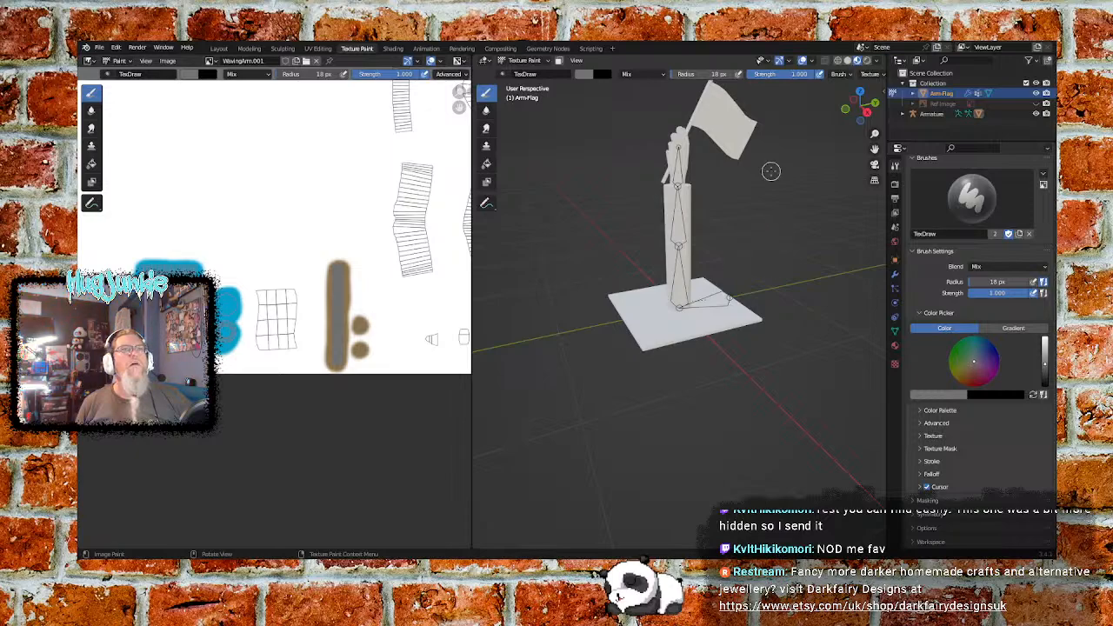
{"action": "left_click", "coordinate": [840, 75]}
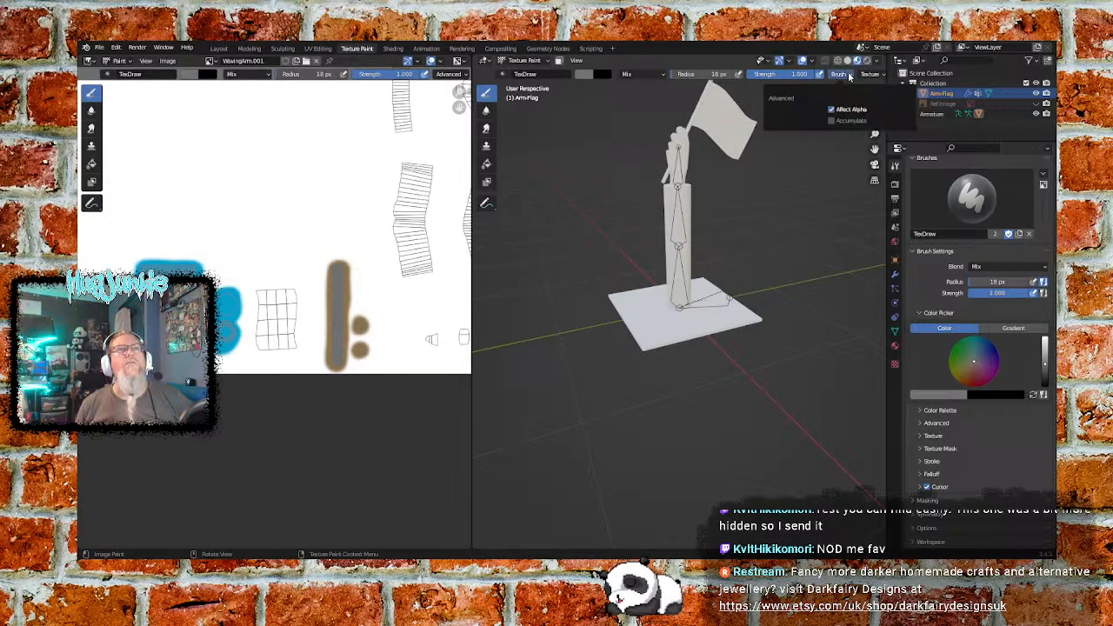
{"action": "left_click", "coordinate": [873, 75]}
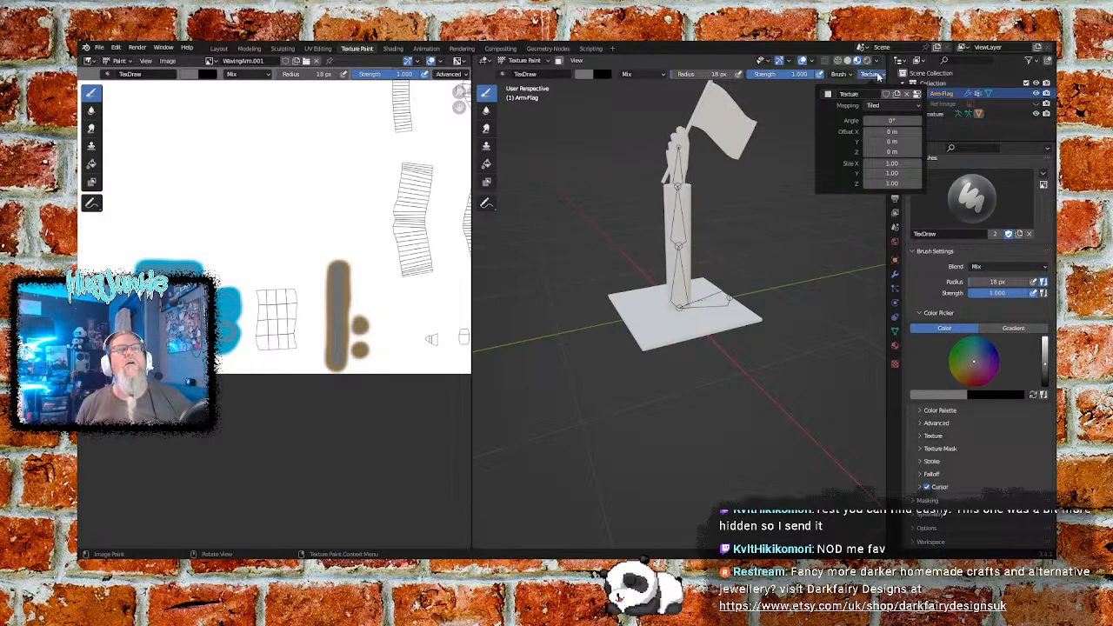
{"action": "left_click", "coordinate": [915, 98]}
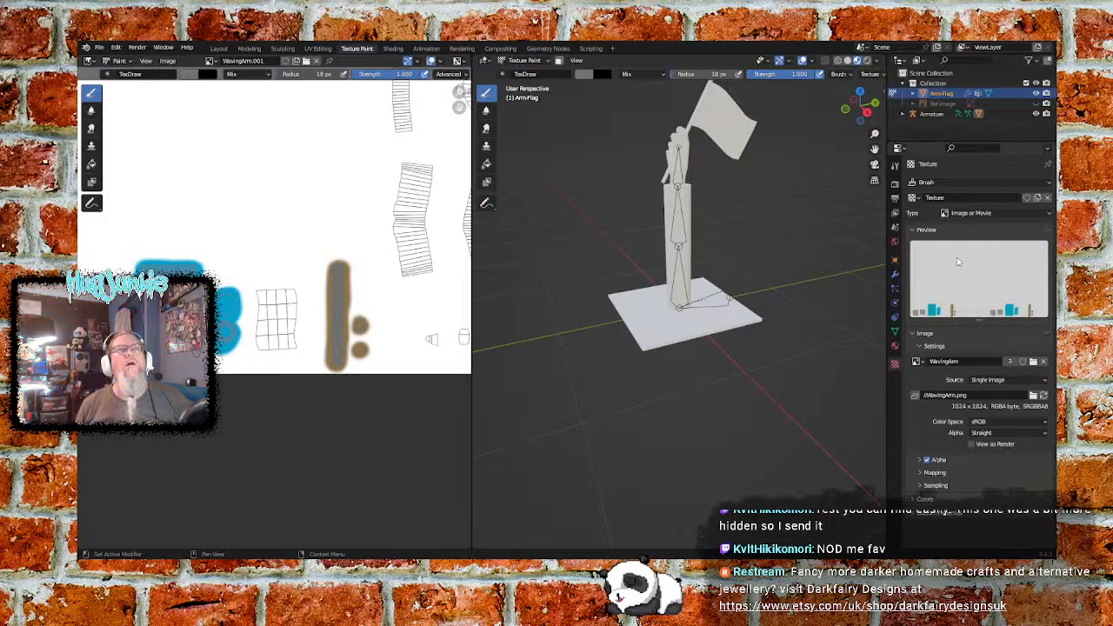
- Examine the brush texture's type, available textures and mapping settings, along with the Arm-Flag object's contents in the outliner
{"action": "mouse_move", "coordinate": [382, 287]}
{"action": "middle_mouse_down"}
{"action": "mouse_move", "coordinate": [171, 286]}
{"action": "mouse_move", "coordinate": [397, 300]}
{"action": "middle_mouse_up"}
{"action": "middle_click_drag", "start_coordinate": [290, 281], "coordinate": [345, 292]}
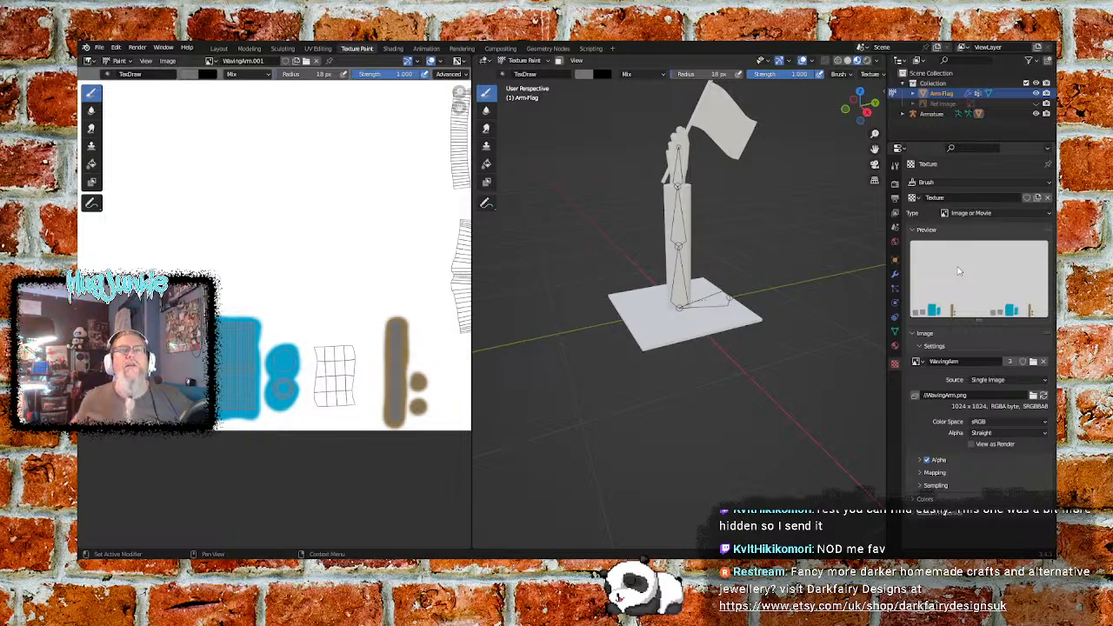
{"action": "left_click", "coordinate": [975, 214]}
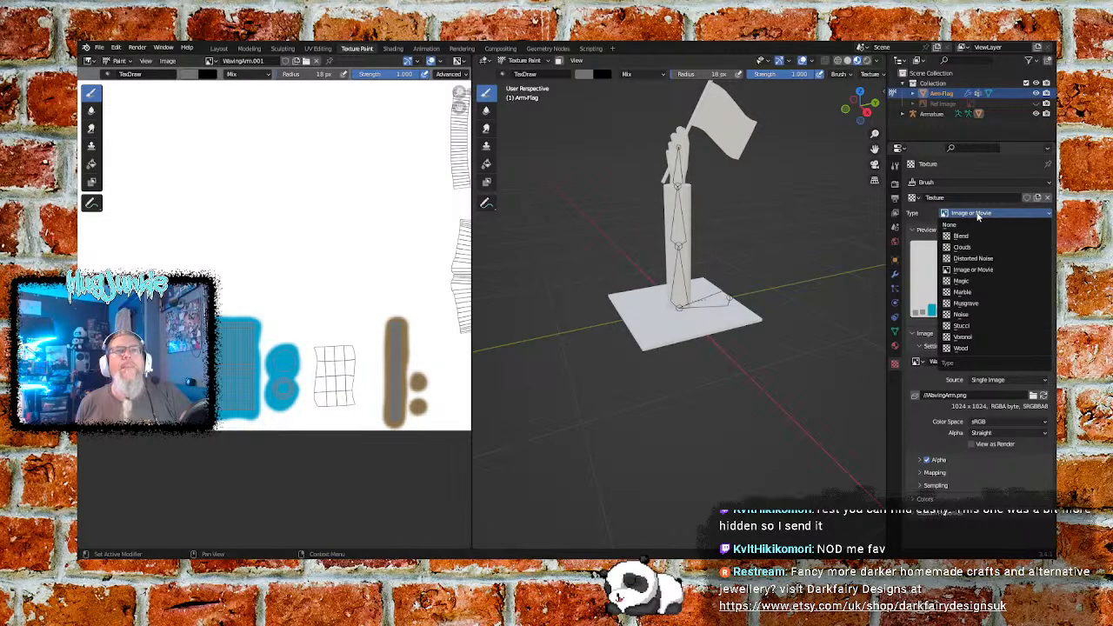
{"action": "left_click", "coordinate": [977, 215]}
{"action": "left_click", "coordinate": [977, 215]}
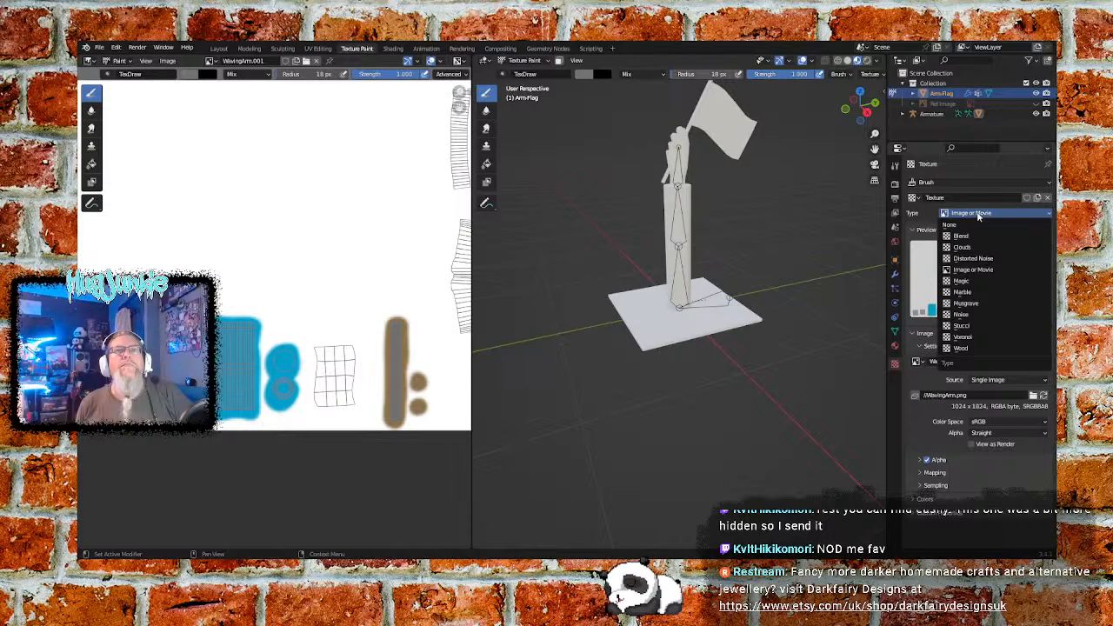
{"action": "left_click", "coordinate": [977, 215]}
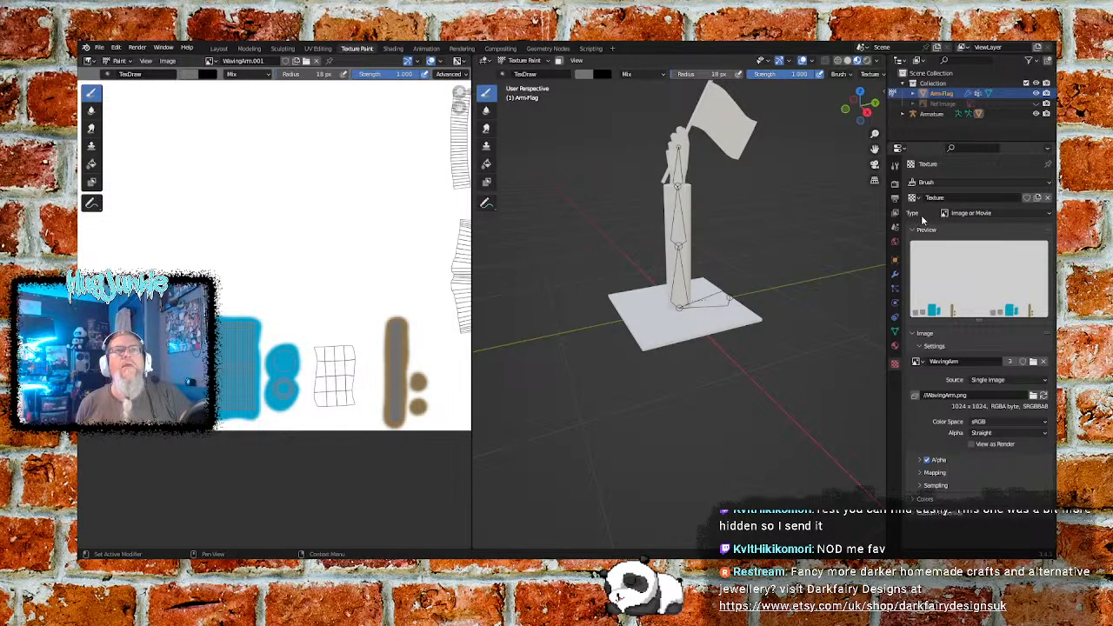
{"action": "left_click", "coordinate": [932, 182]}
{"action": "left_click", "coordinate": [935, 187]}
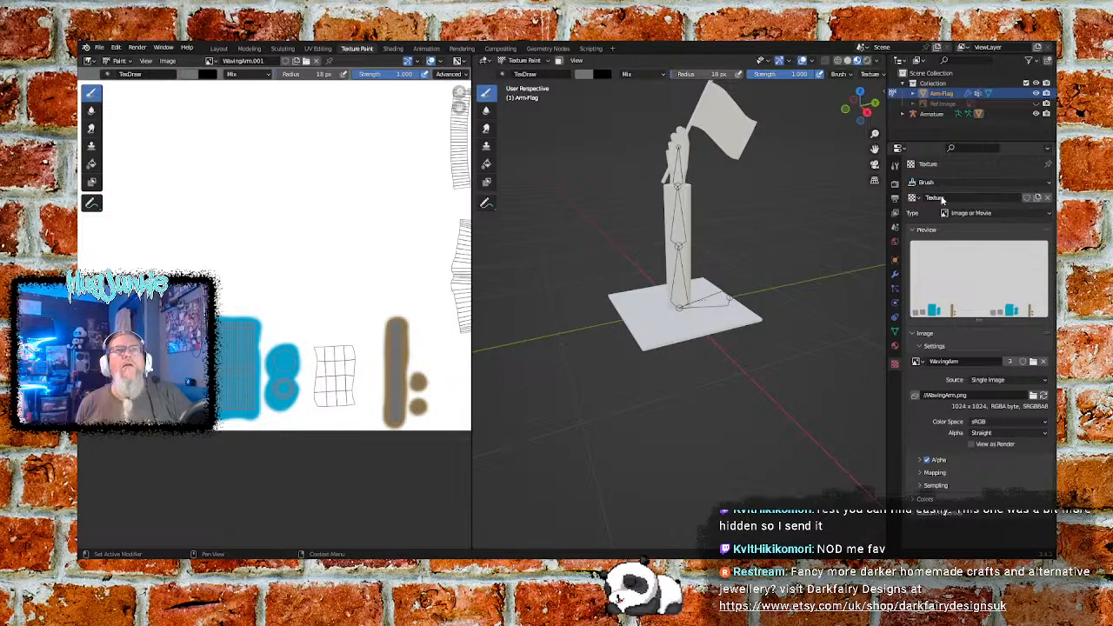
{"action": "left_click", "coordinate": [913, 199]}
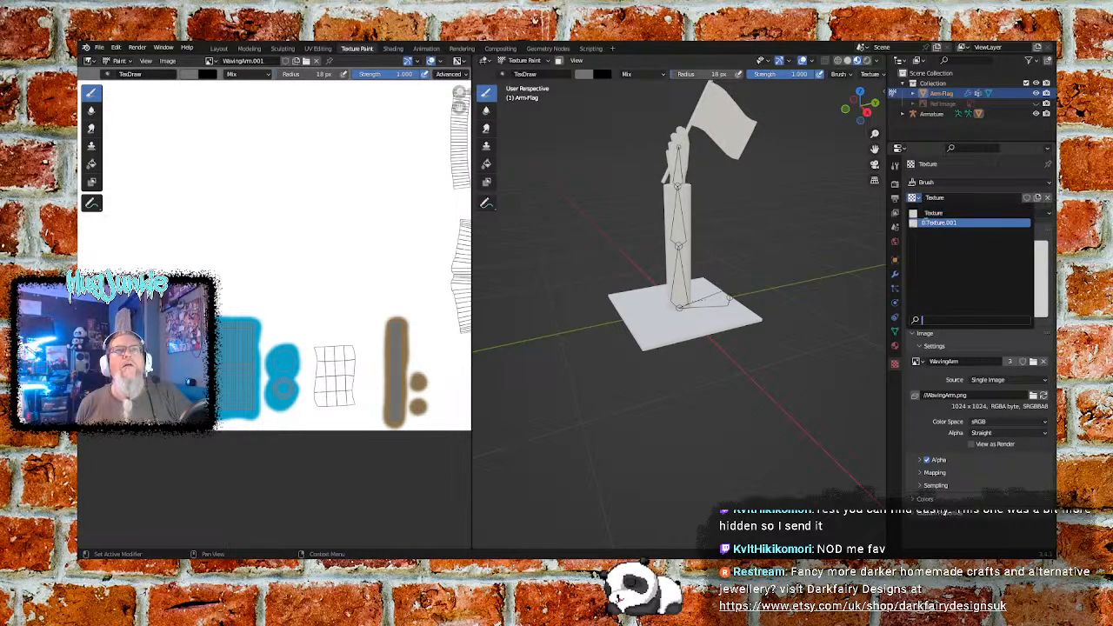
{"action": "left_click", "coordinate": [929, 223]}
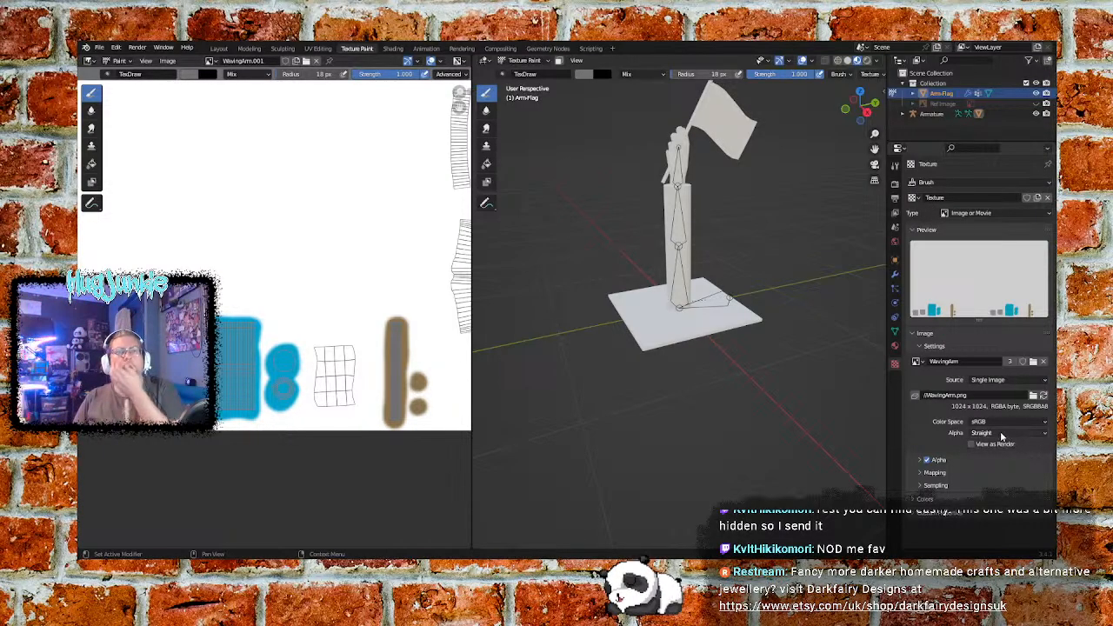
{"action": "left_click", "coordinate": [922, 474]}
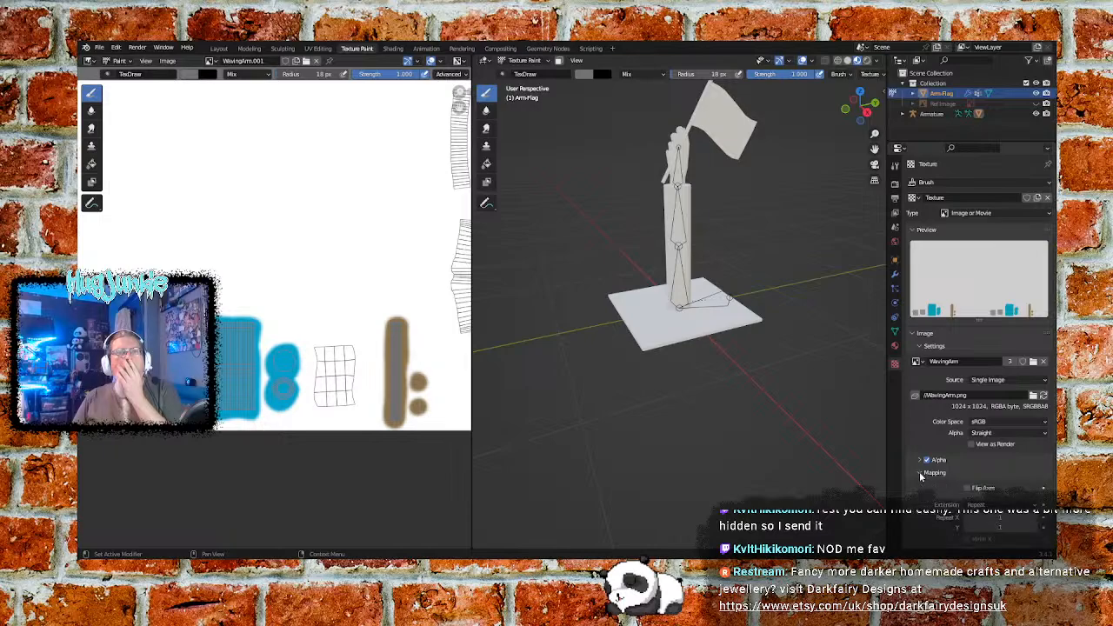
{"action": "left_click", "coordinate": [922, 478]}
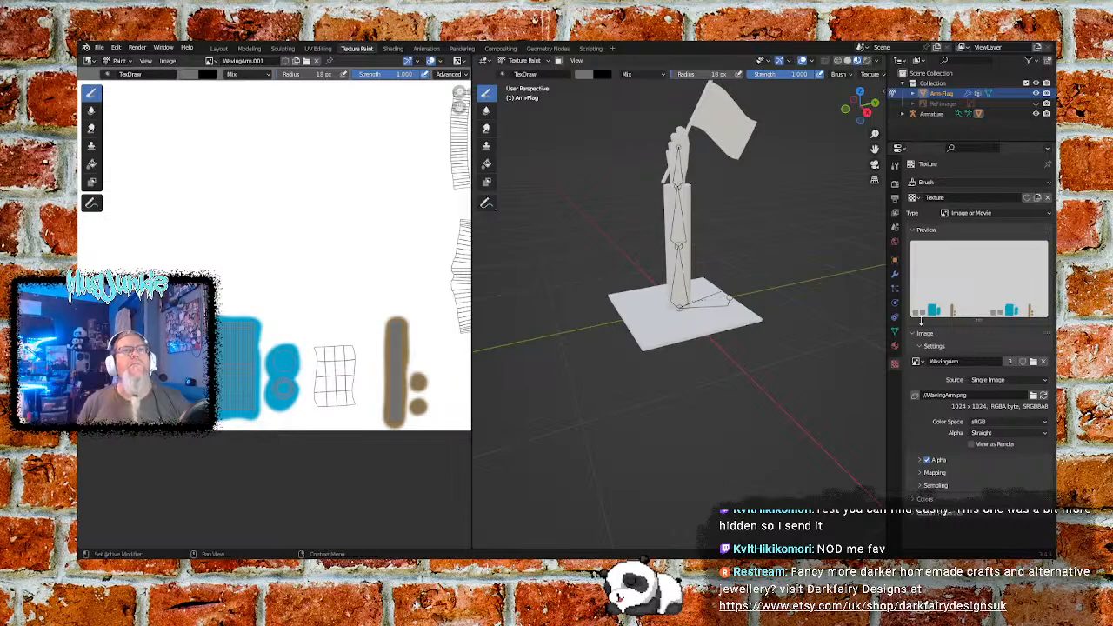
{"action": "left_click", "coordinate": [966, 215]}
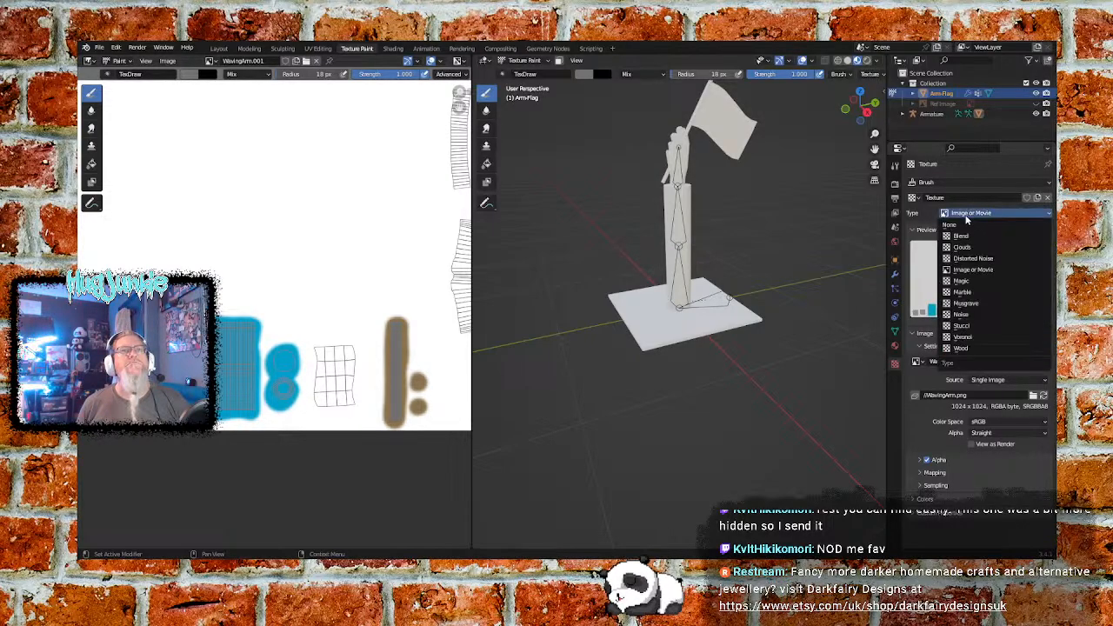
{"action": "left_click", "coordinate": [977, 271]}
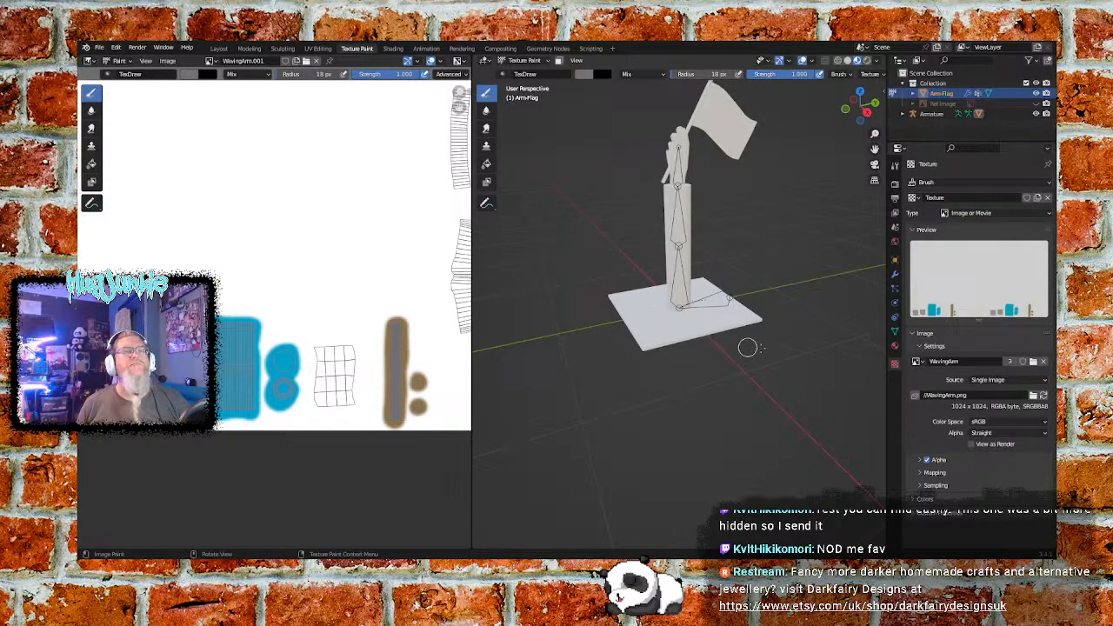
{"action": "left_click", "coordinate": [911, 94]}
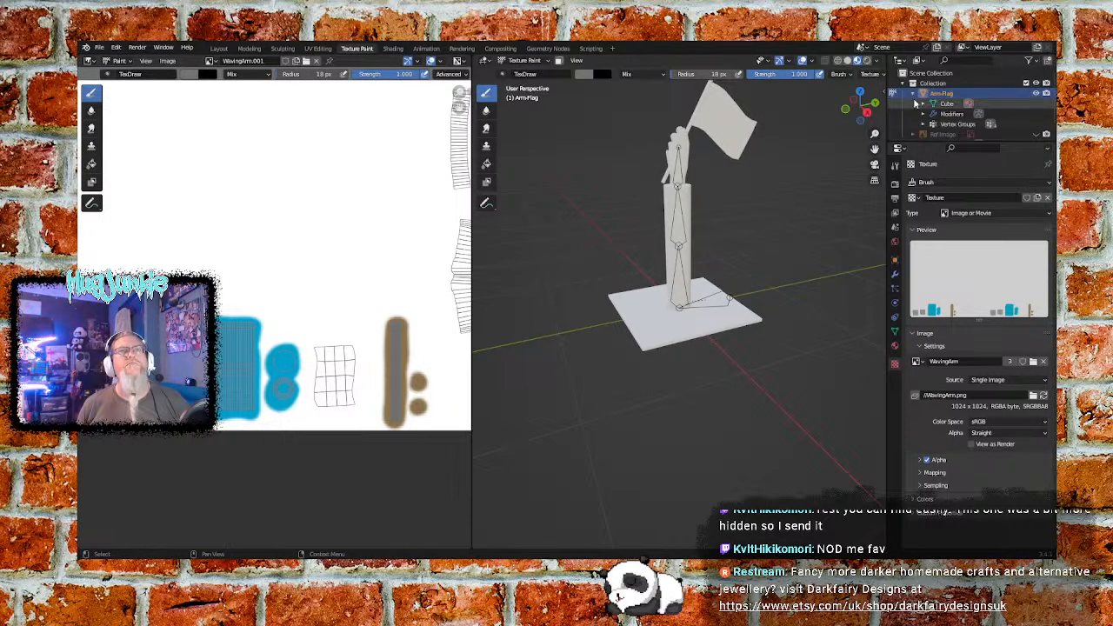
{"action": "left_click", "coordinate": [924, 124]}
{"action": "left_click", "coordinate": [923, 126]}
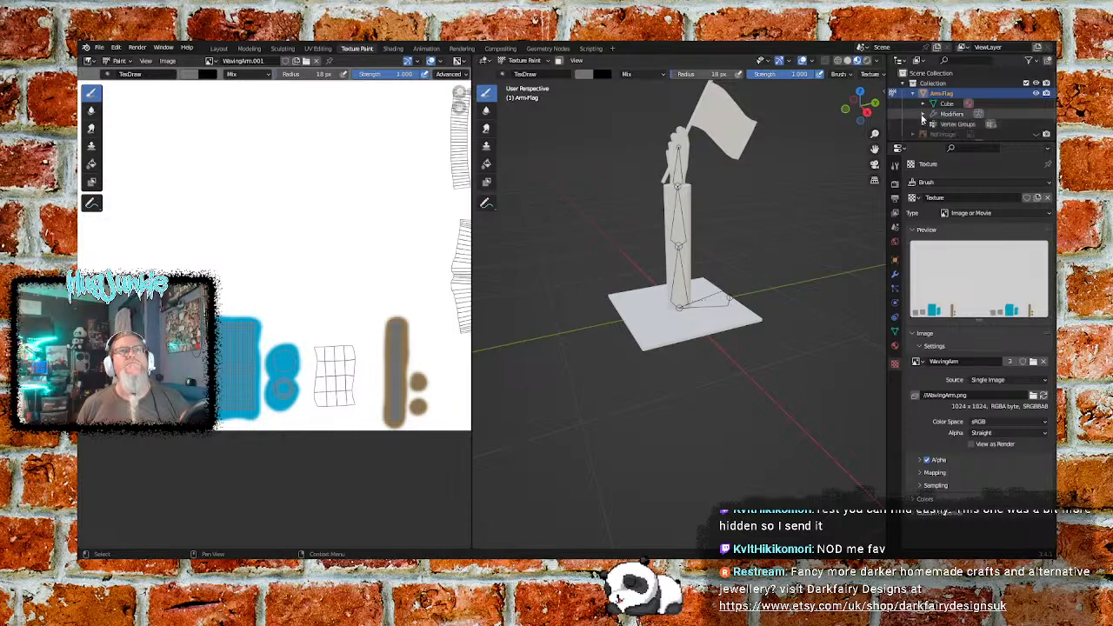
{"action": "left_click", "coordinate": [912, 94]}
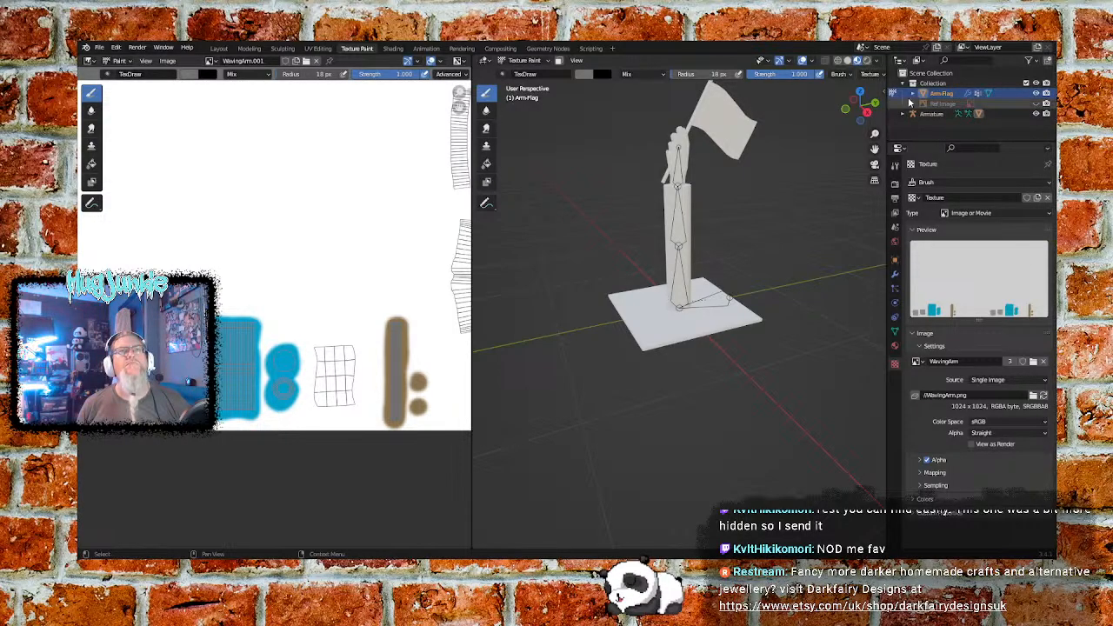
{"action": "right_click", "coordinate": [895, 94]}
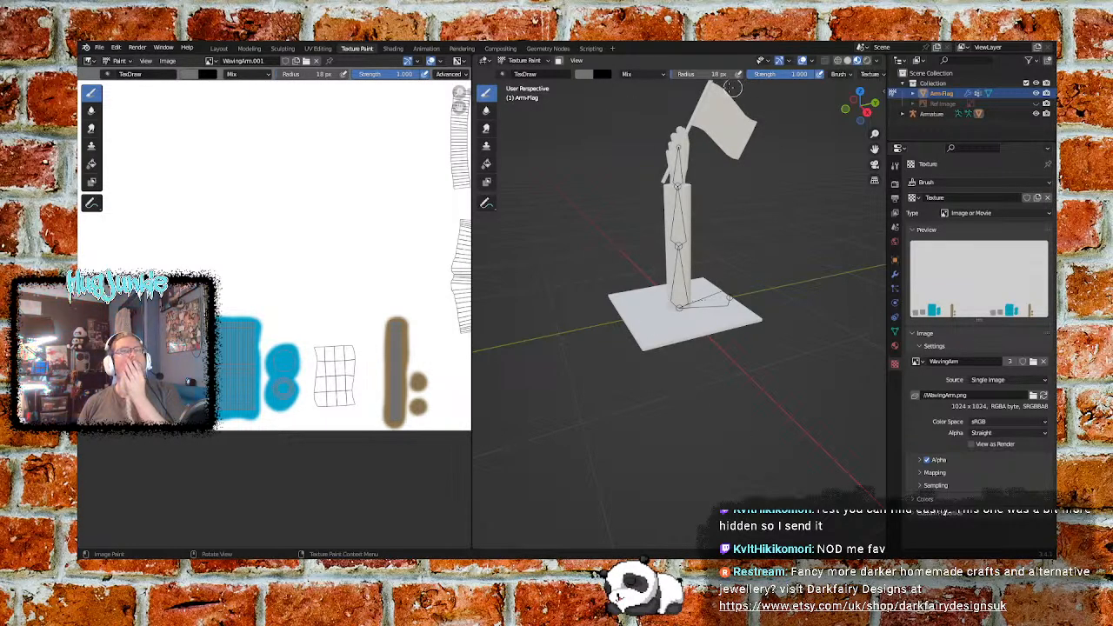
- Select all of the Arm-Flag mesh in Edit Mode and return the object to Texture Paint mode
{"action": "left_click", "coordinate": [522, 60]}
{"action": "left_click", "coordinate": [532, 82]}
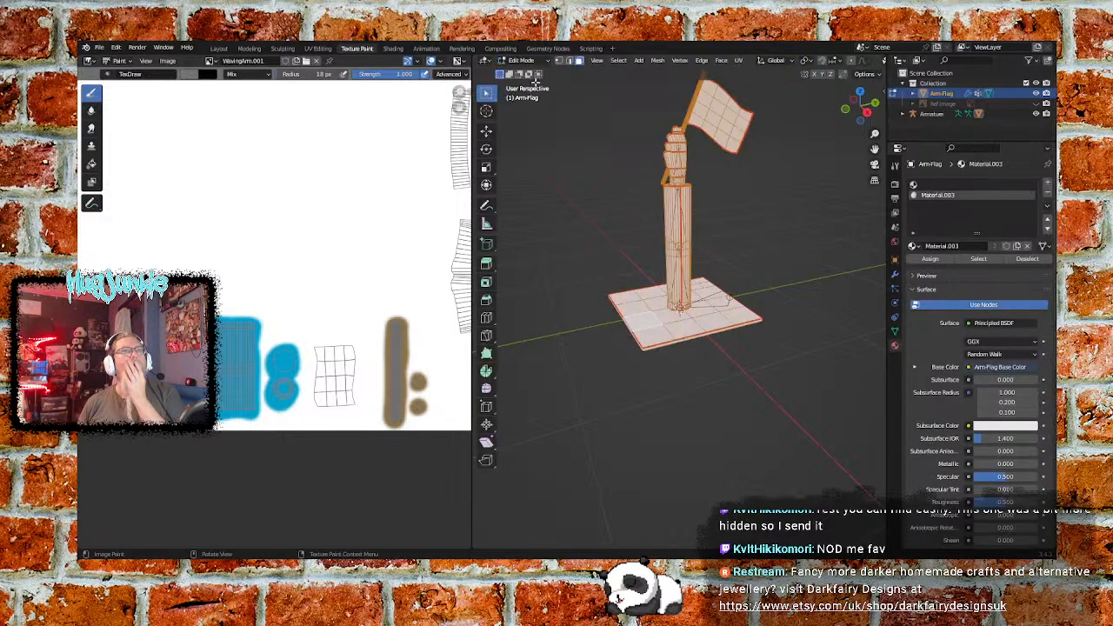
{"action": "left_click", "coordinate": [542, 197]}
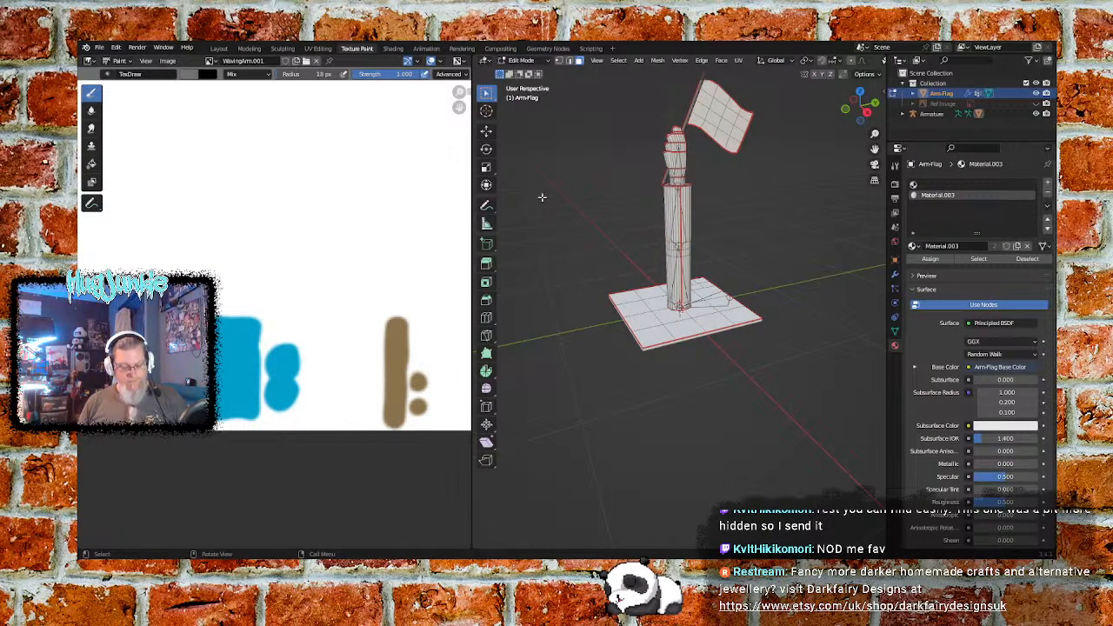
{"action": "key", "text": "a"}
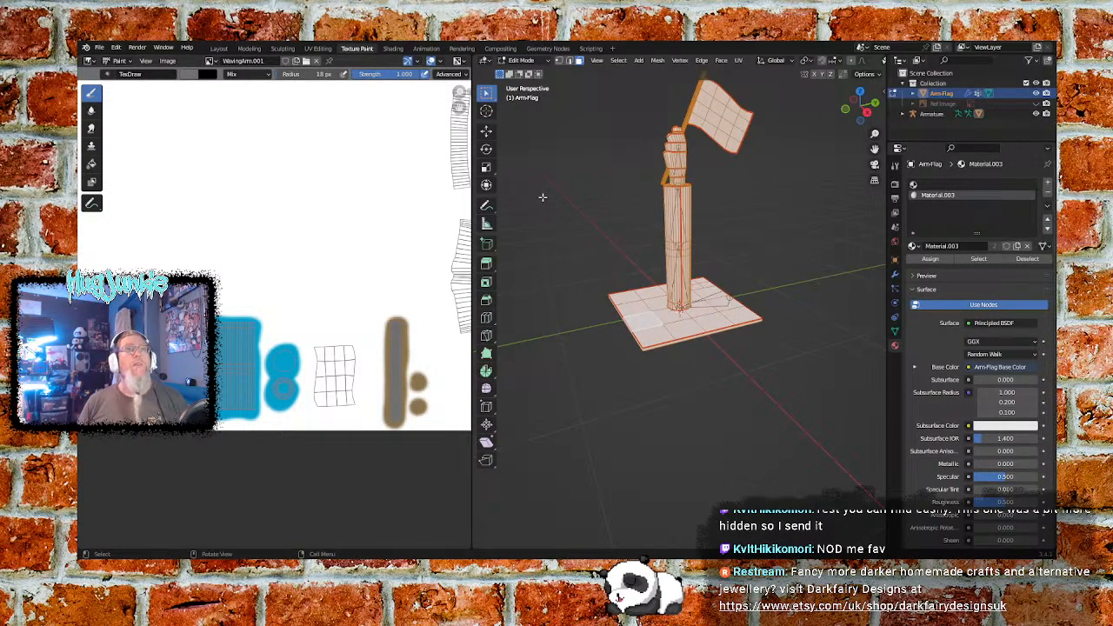
{"action": "left_click", "coordinate": [539, 61]}
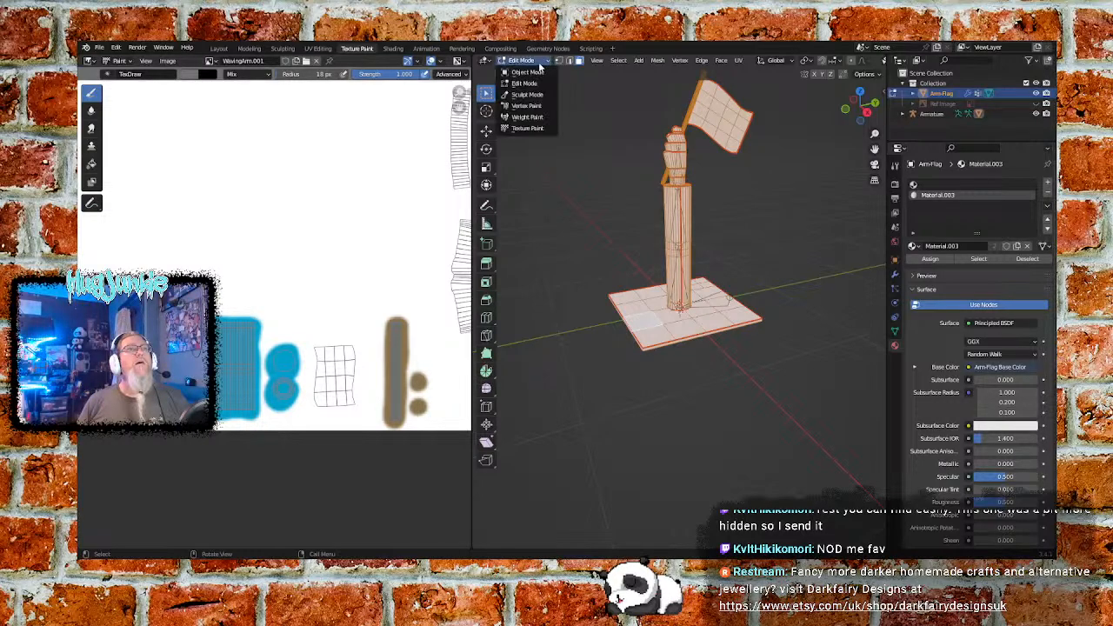
{"action": "left_click", "coordinate": [527, 128]}
- Remove the image texture named Texture from the TexDraw brush
{"action": "scroll", "coordinate": [367, 244], "scroll_direction": "up", "scroll_amount": 1}
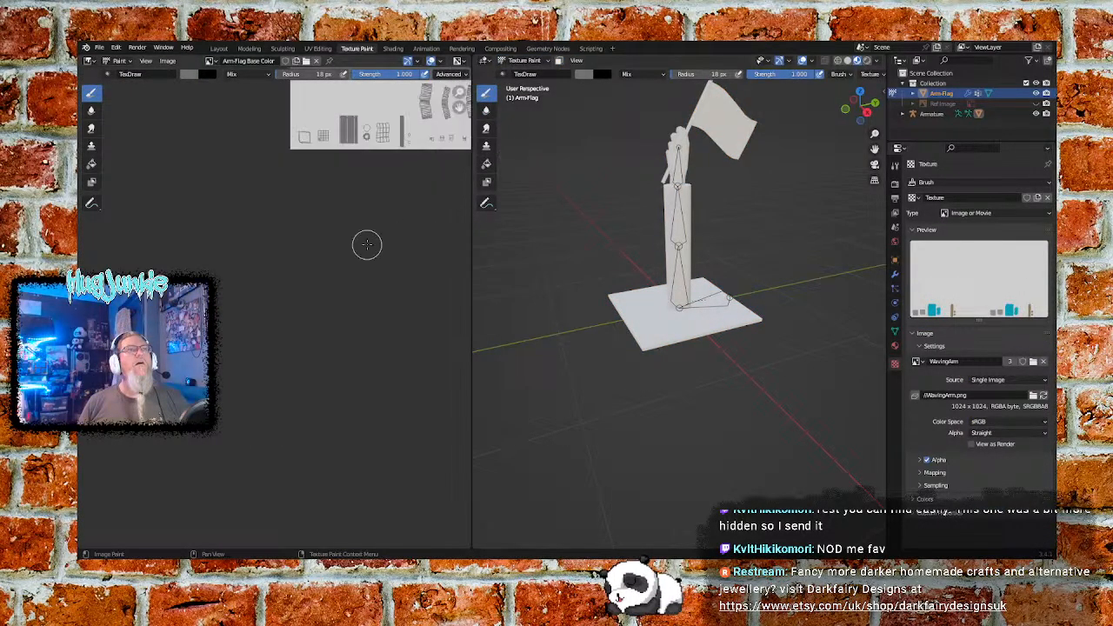
{"action": "middle_click_drag", "start_coordinate": [375, 195], "coordinate": [231, 420]}
{"action": "scroll", "coordinate": [254, 348], "scroll_direction": "up", "scroll_amount": 3}
{"action": "scroll", "coordinate": [254, 348], "scroll_direction": "up", "scroll_amount": 1}
{"action": "scroll", "coordinate": [257, 349], "scroll_direction": "down", "scroll_amount": 1}
{"action": "middle_click_drag", "start_coordinate": [195, 346], "coordinate": [365, 307]}
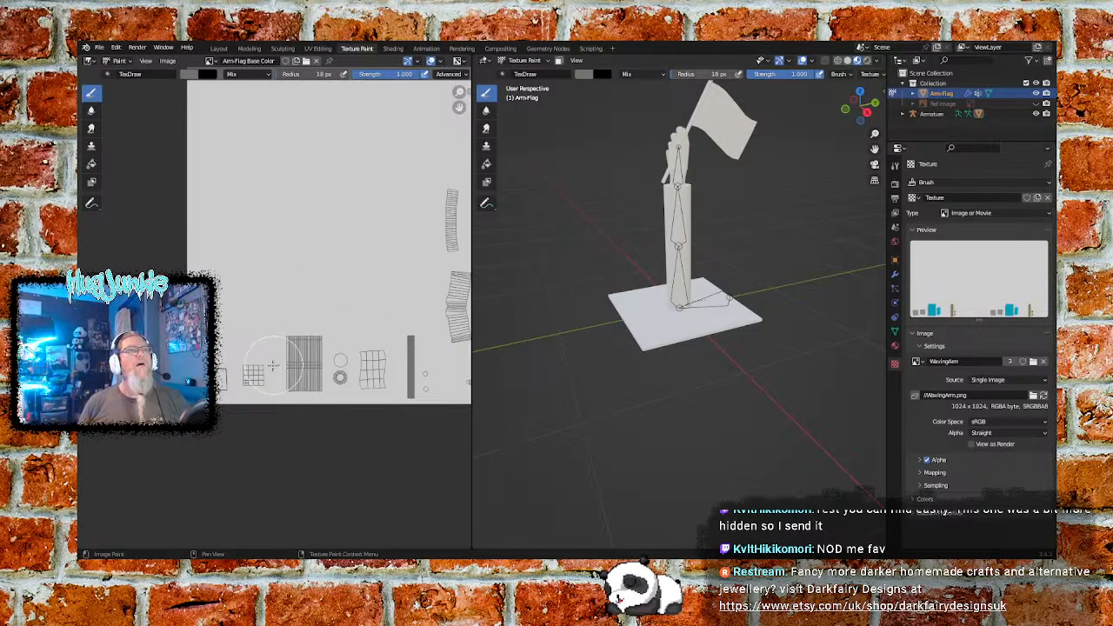
{"action": "scroll", "coordinate": [286, 353], "scroll_direction": "up", "scroll_amount": 2}
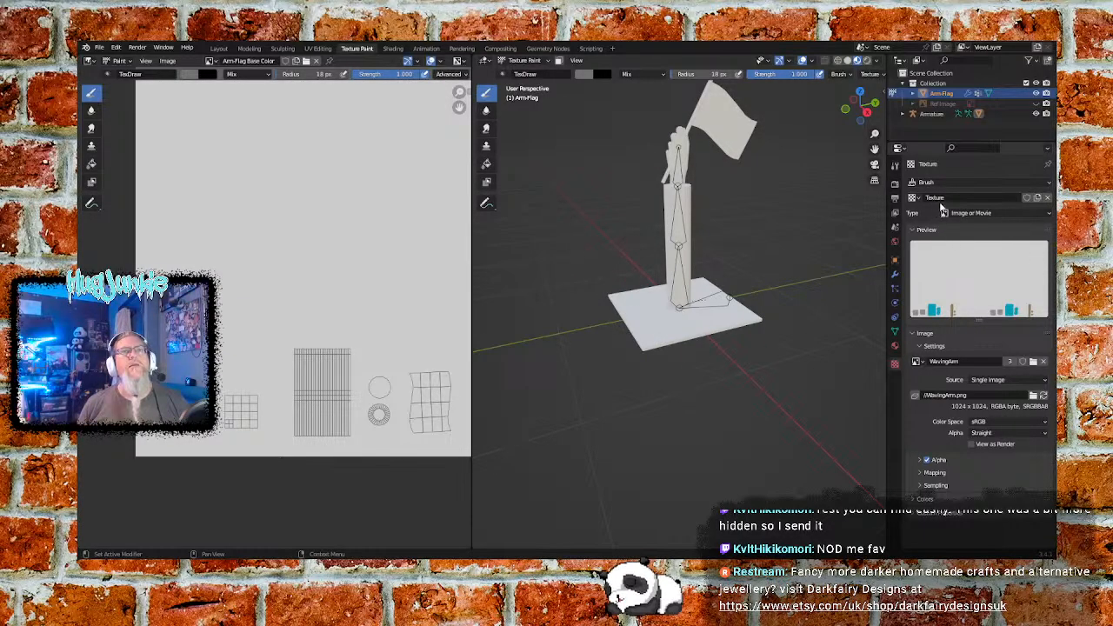
{"action": "left_click", "coordinate": [1048, 198]}
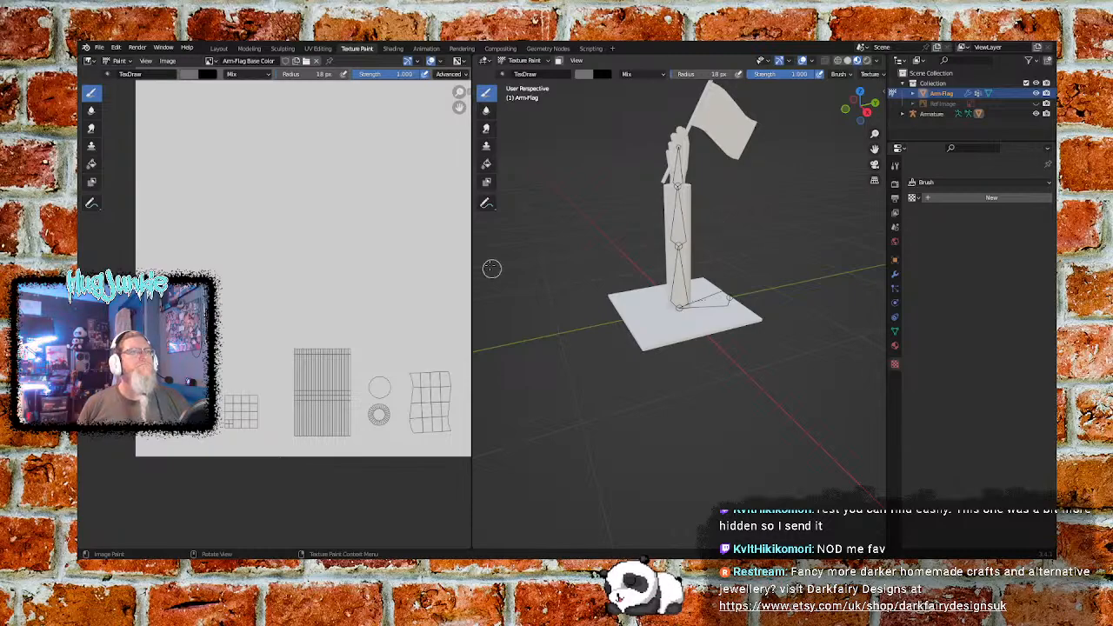
{"action": "mouse_move", "coordinate": [405, 298]}
{"action": "middle_mouse_down"}
{"action": "mouse_move", "coordinate": [250, 273]}
{"action": "mouse_move", "coordinate": [182, 320]}
{"action": "mouse_move", "coordinate": [380, 314]}
{"action": "mouse_move", "coordinate": [377, 300]}
{"action": "middle_mouse_up"}
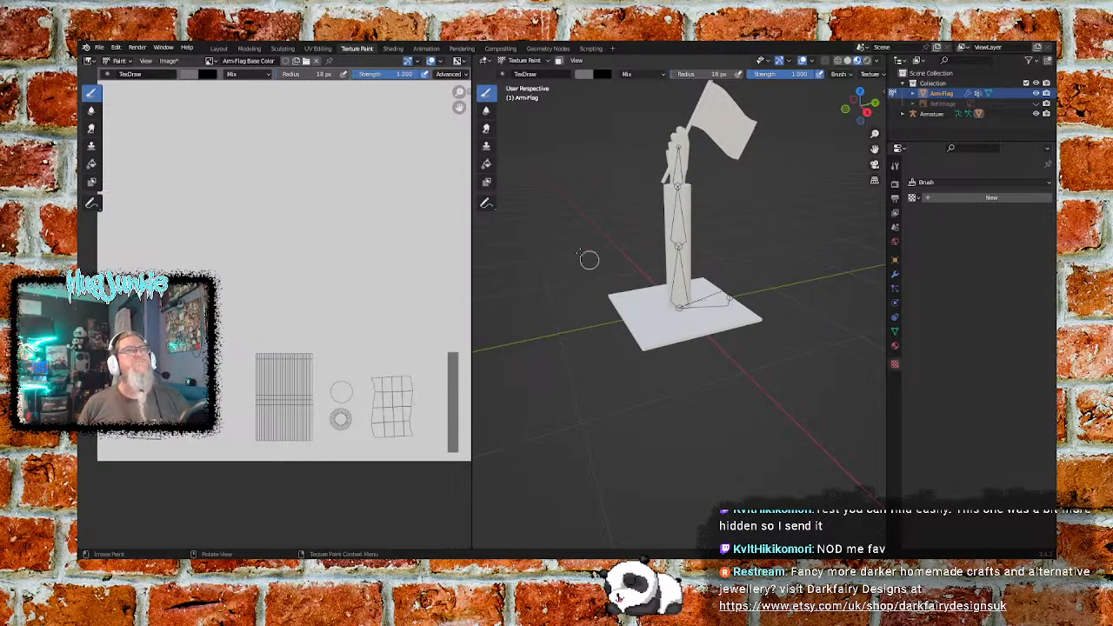
- Switch to the UV Editing workspace and put the Arm-Flag object into Texture Paint mode there
{"action": "left_click", "coordinate": [391, 50]}
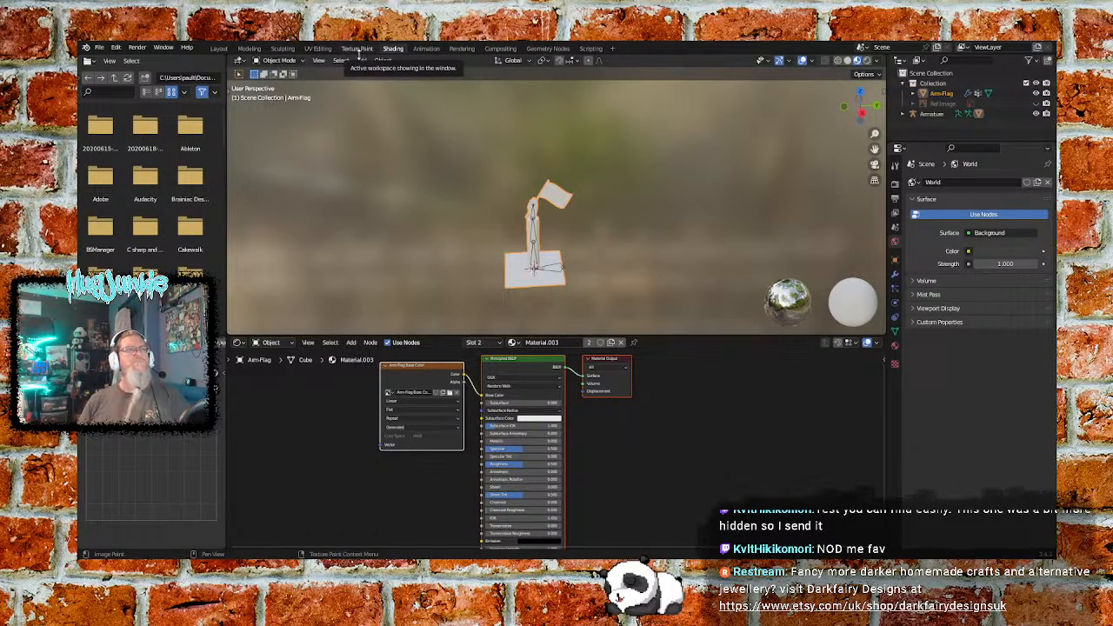
{"action": "left_click", "coordinate": [358, 50]}
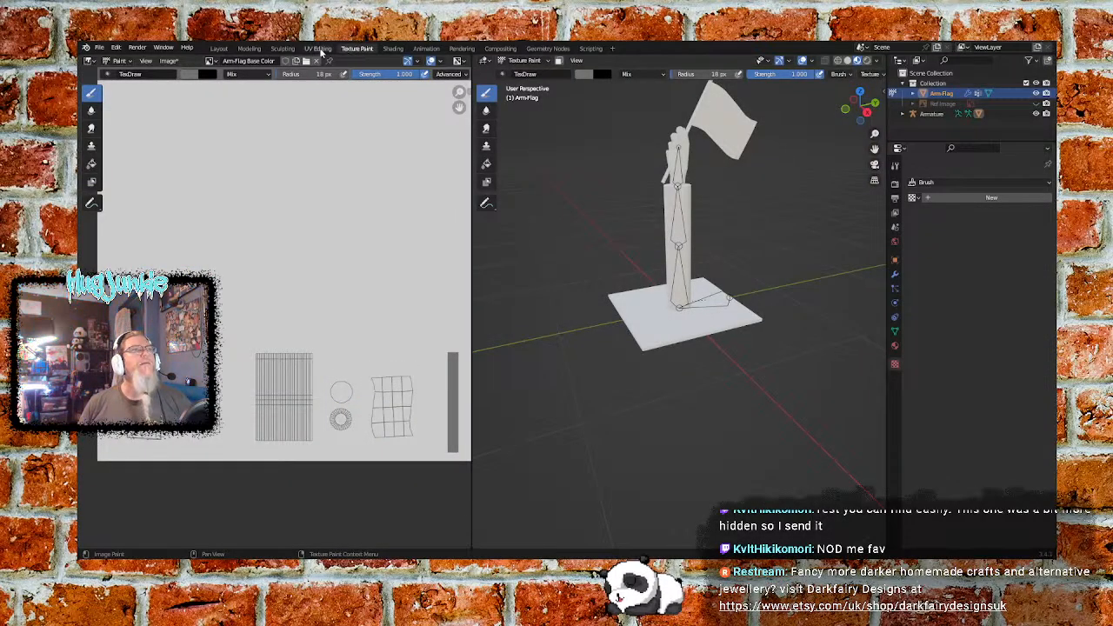
{"action": "left_click", "coordinate": [317, 49]}
{"action": "middle_click_drag", "start_coordinate": [580, 296], "coordinate": [600, 280]}
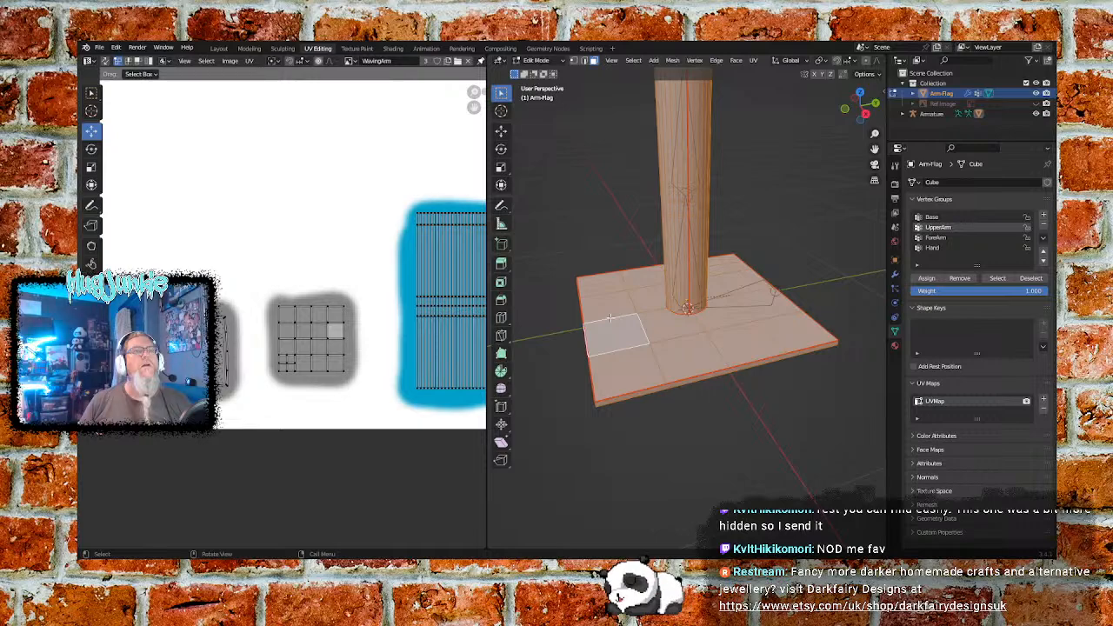
{"action": "middle_click_drag", "start_coordinate": [610, 319], "coordinate": [603, 385]}
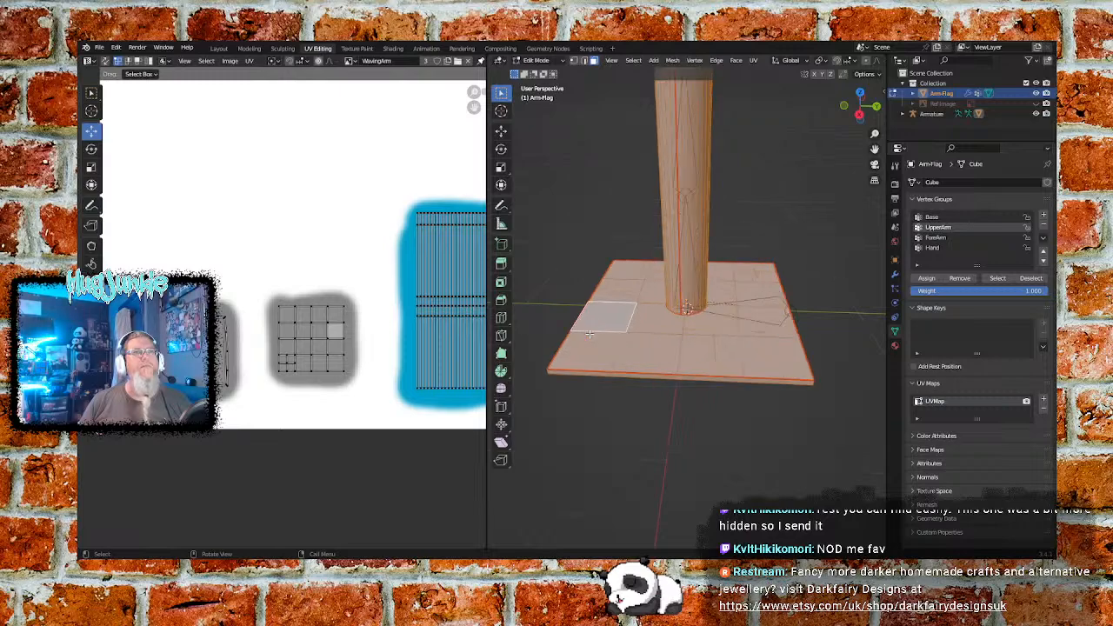
{"action": "left_click", "coordinate": [558, 62]}
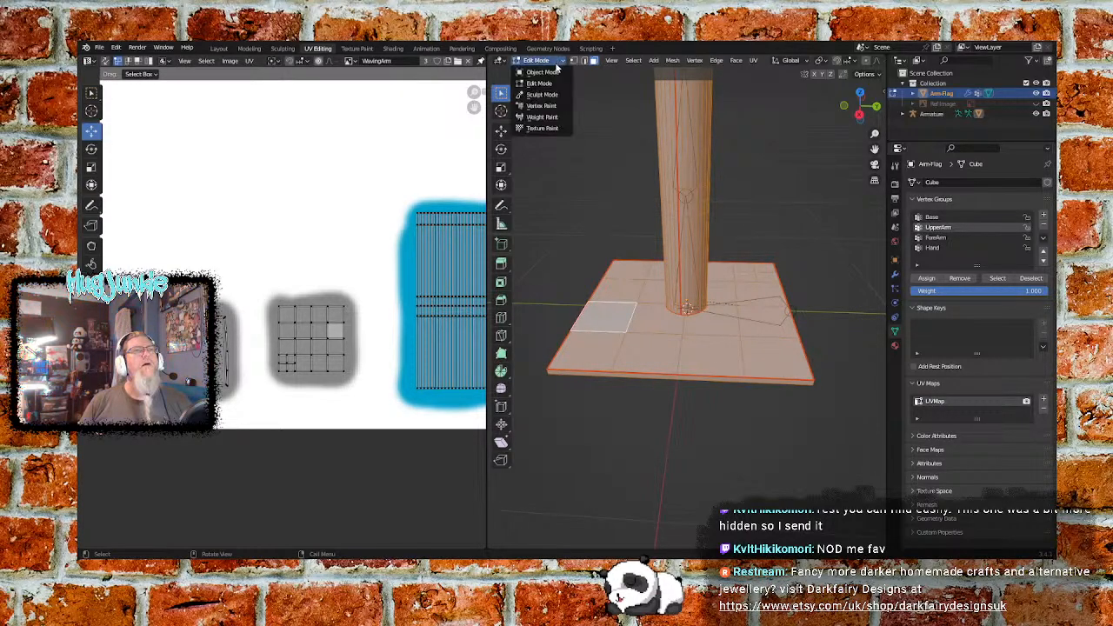
{"action": "left_click", "coordinate": [543, 127]}
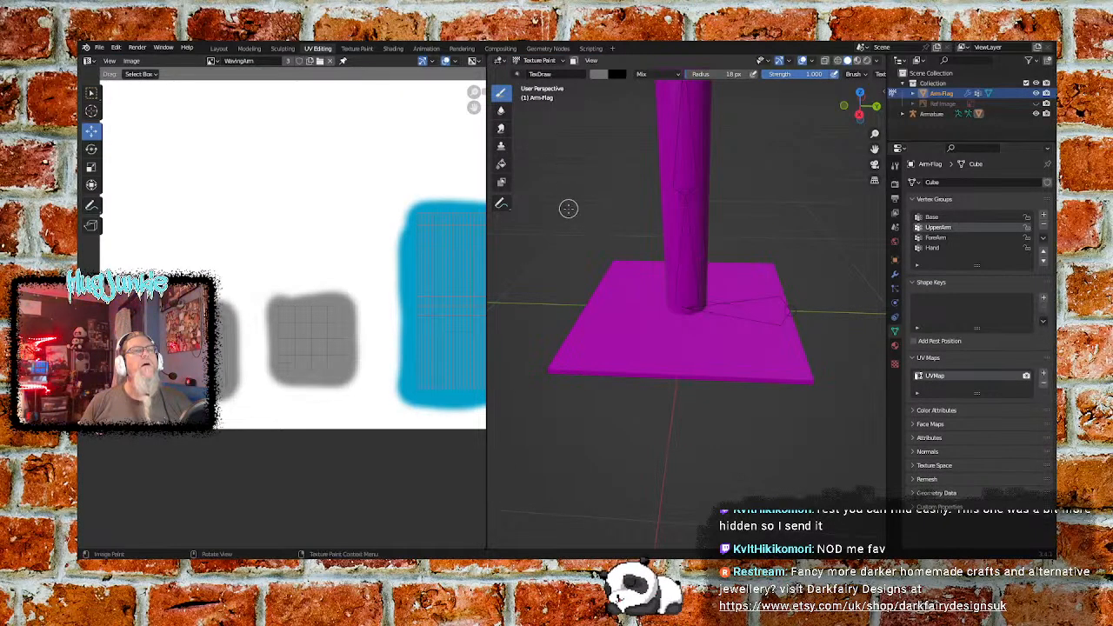
{"action": "middle_click_drag", "start_coordinate": [588, 211], "coordinate": [614, 223]}
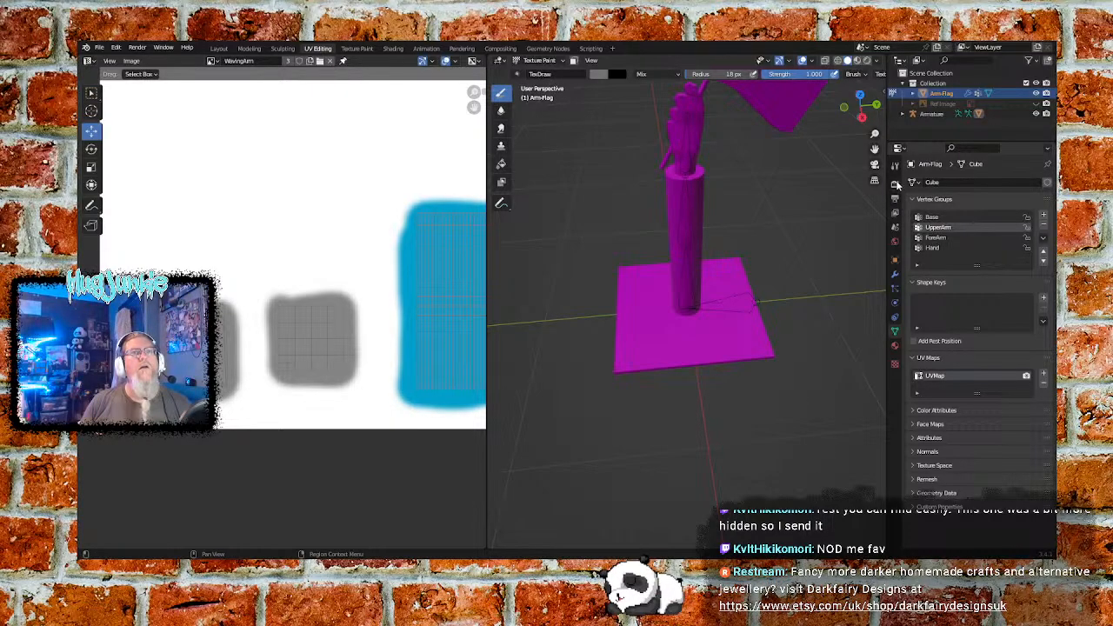
- Show the paint tool's texture slots and compare the unnamed material slot with Material.003, including the Arm-Flag Base Color slot's options
{"action": "left_click", "coordinate": [896, 166]}
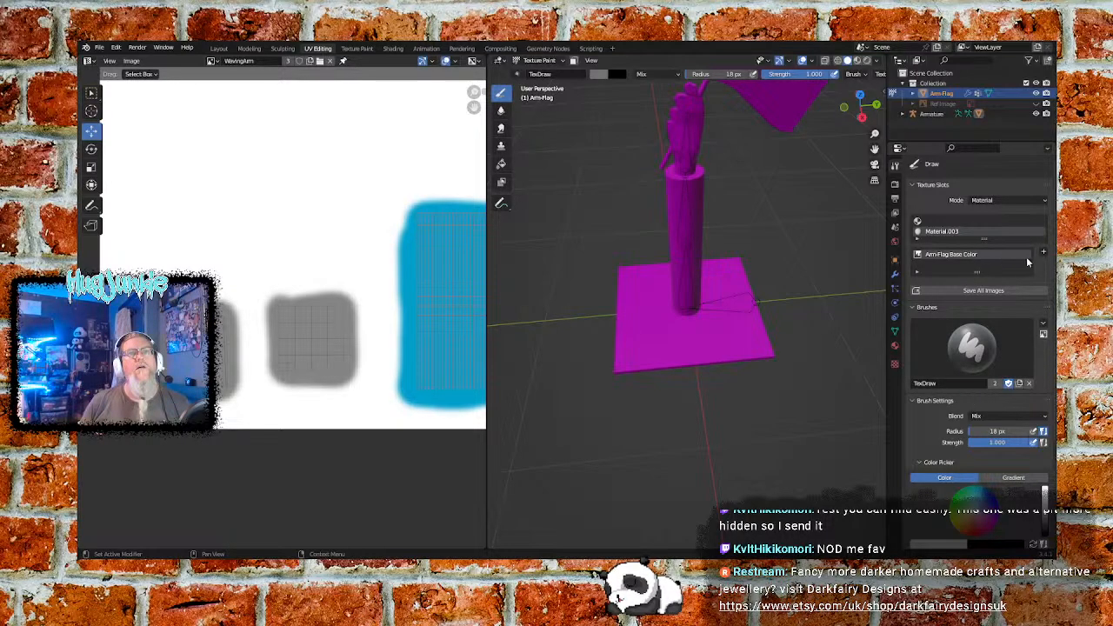
{"action": "right_click", "coordinate": [951, 261]}
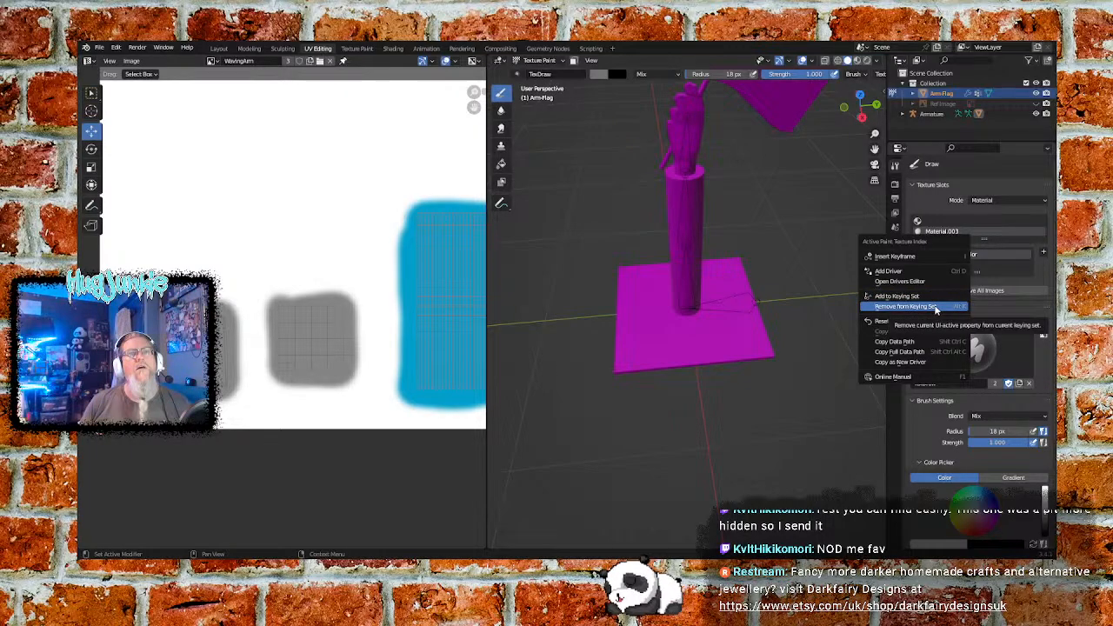
{"action": "left_click", "coordinate": [928, 321]}
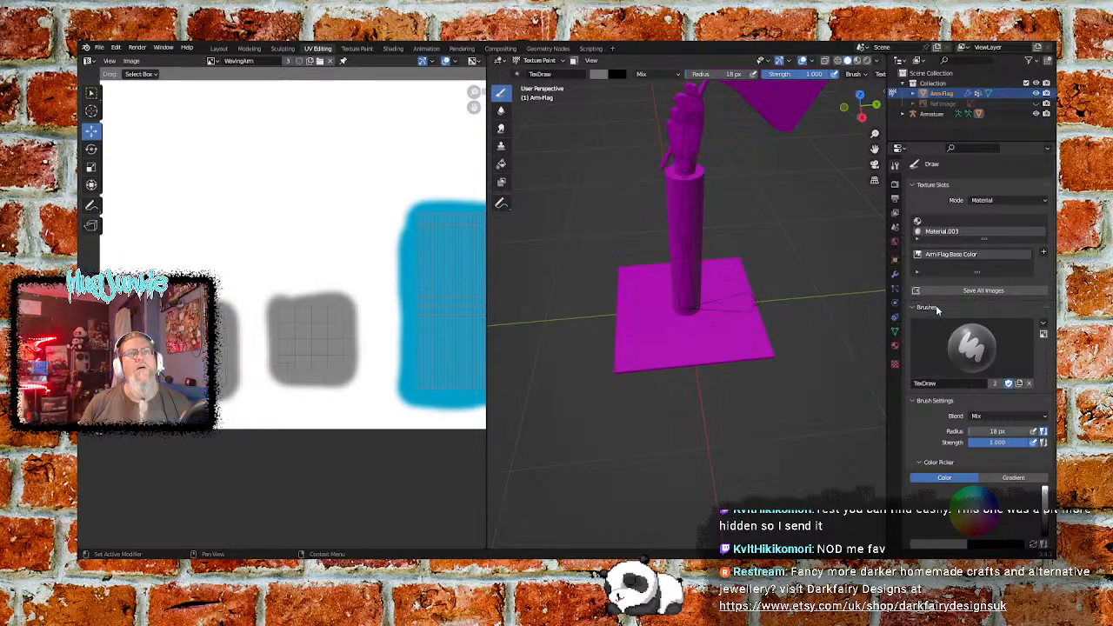
{"action": "left_click", "coordinate": [940, 224]}
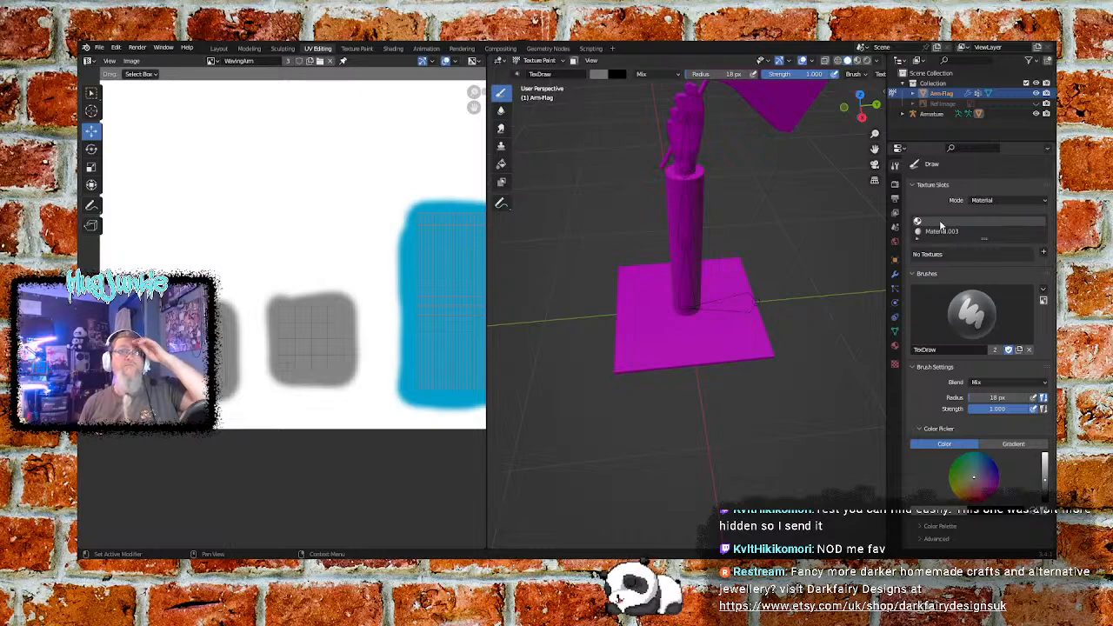
{"action": "left_click", "coordinate": [941, 231]}
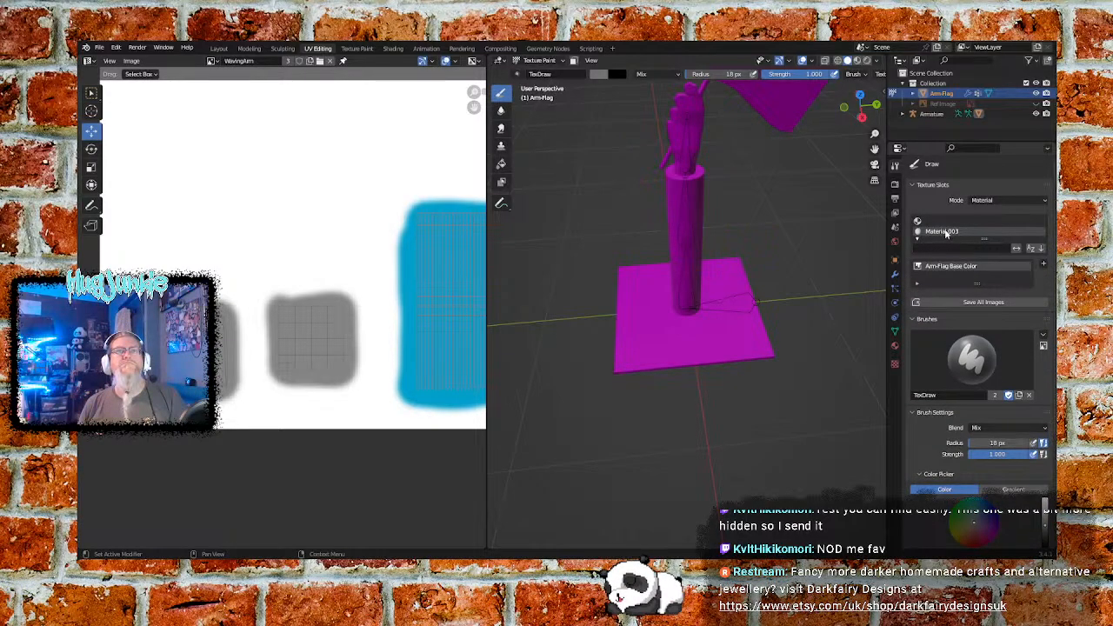
{"action": "left_click", "coordinate": [950, 225]}
{"action": "left_click", "coordinate": [947, 233]}
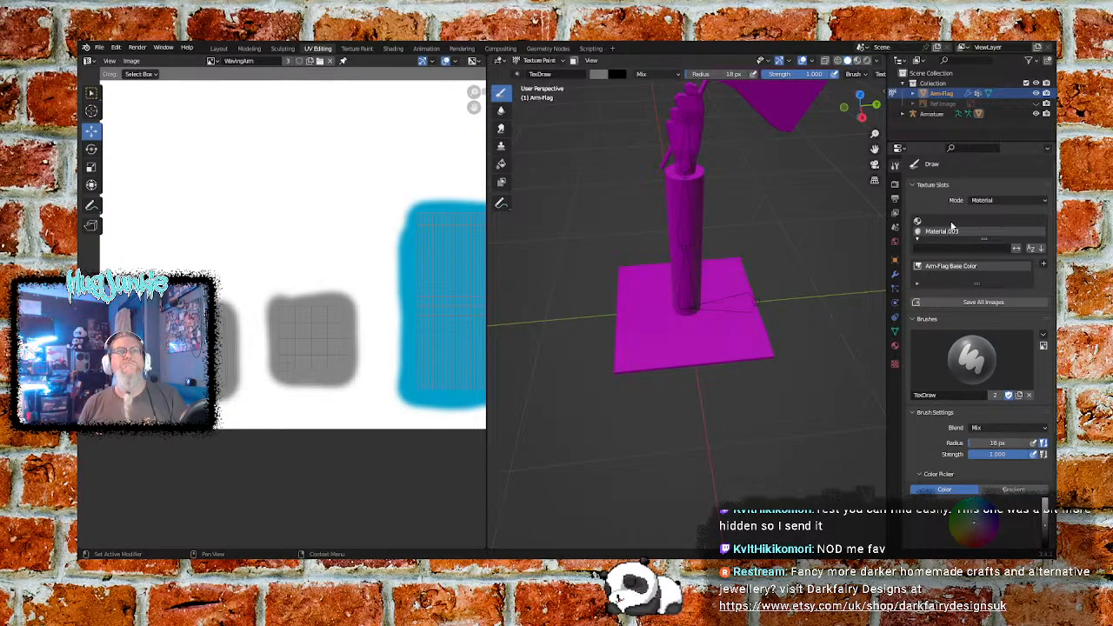
{"action": "left_click", "coordinate": [952, 223]}
{"action": "left_click", "coordinate": [946, 234]}
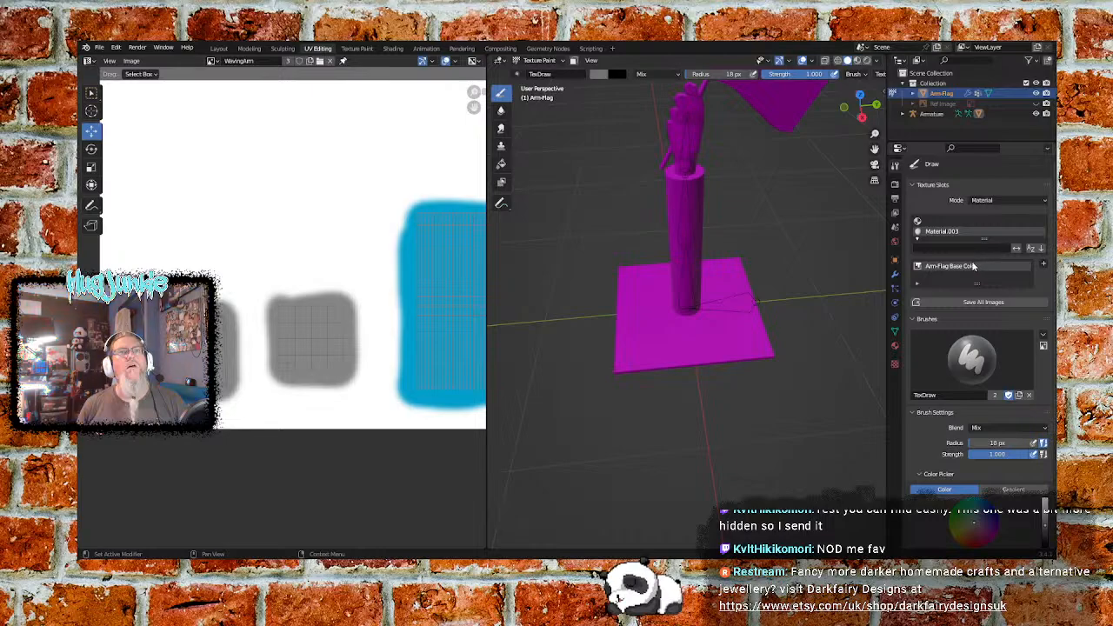
{"action": "right_click", "coordinate": [973, 266]}
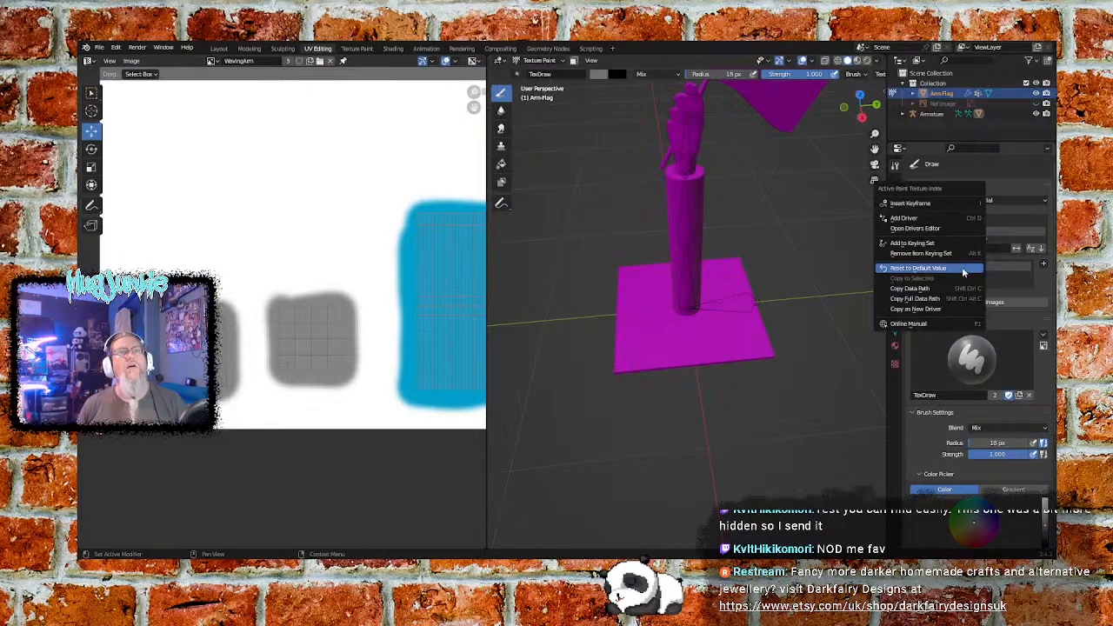
{"action": "left_click", "coordinate": [1011, 275]}
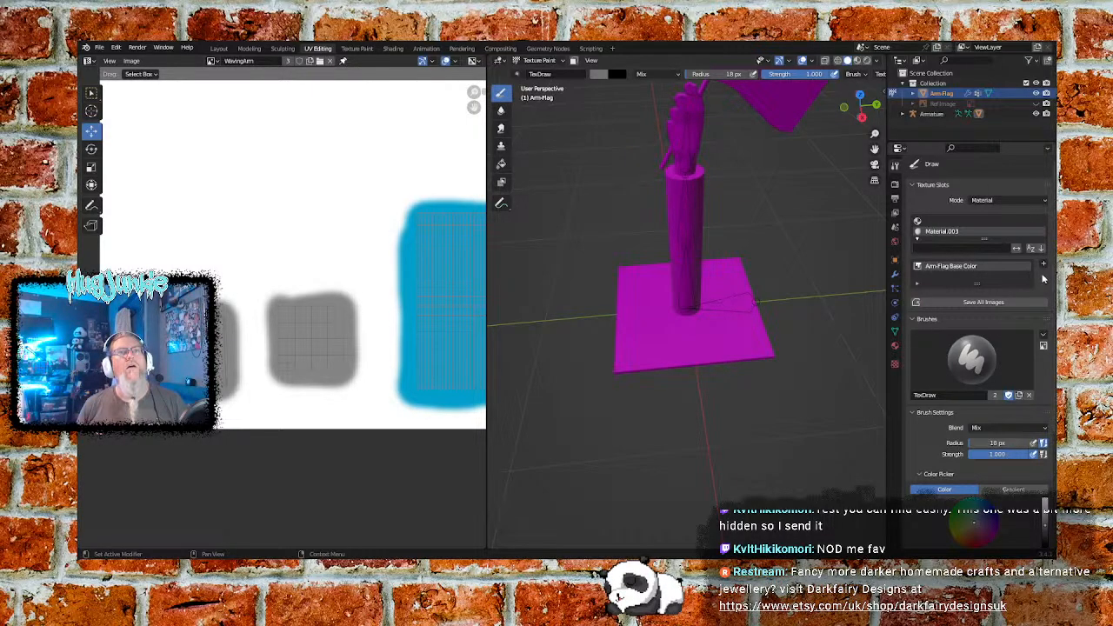
- Add a blank 256 x 256 px Base Color paint slot without alpha to Material.003
{"action": "left_click", "coordinate": [1043, 265]}
{"action": "left_click", "coordinate": [1043, 265]}
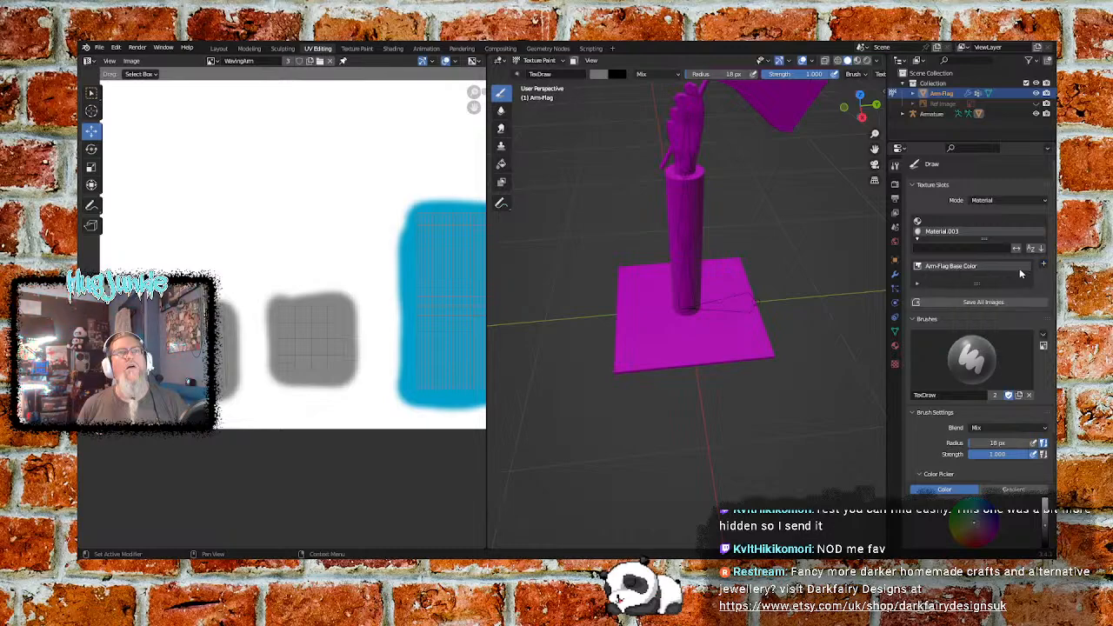
{"action": "left_click", "coordinate": [1043, 266]}
{"action": "left_click", "coordinate": [1013, 274]}
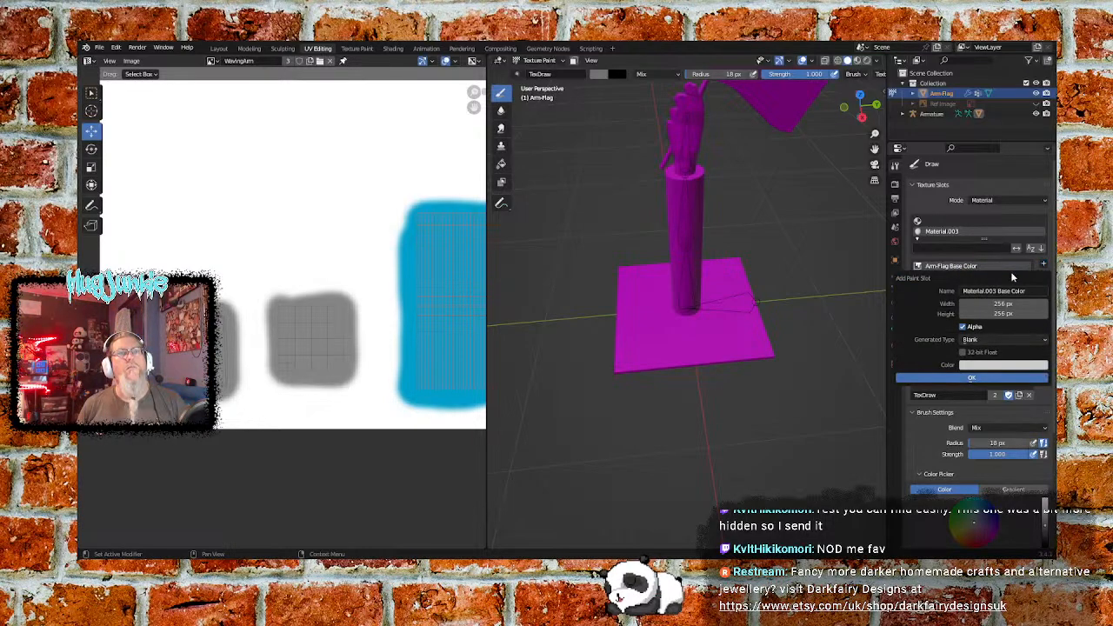
{"action": "left_click", "coordinate": [963, 326]}
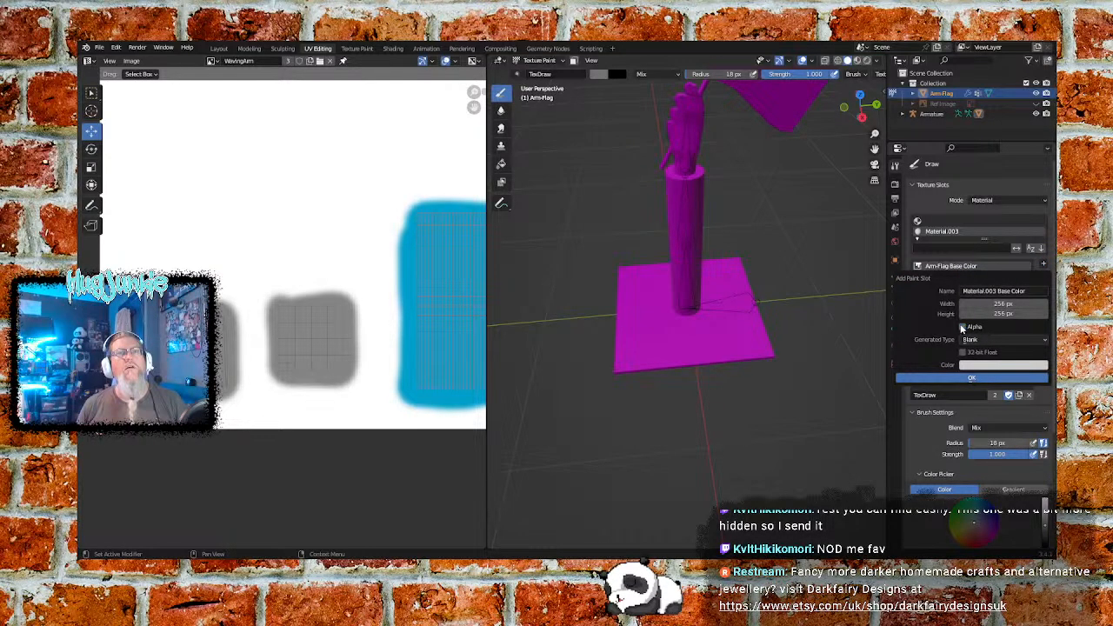
{"action": "left_click", "coordinate": [971, 380]}
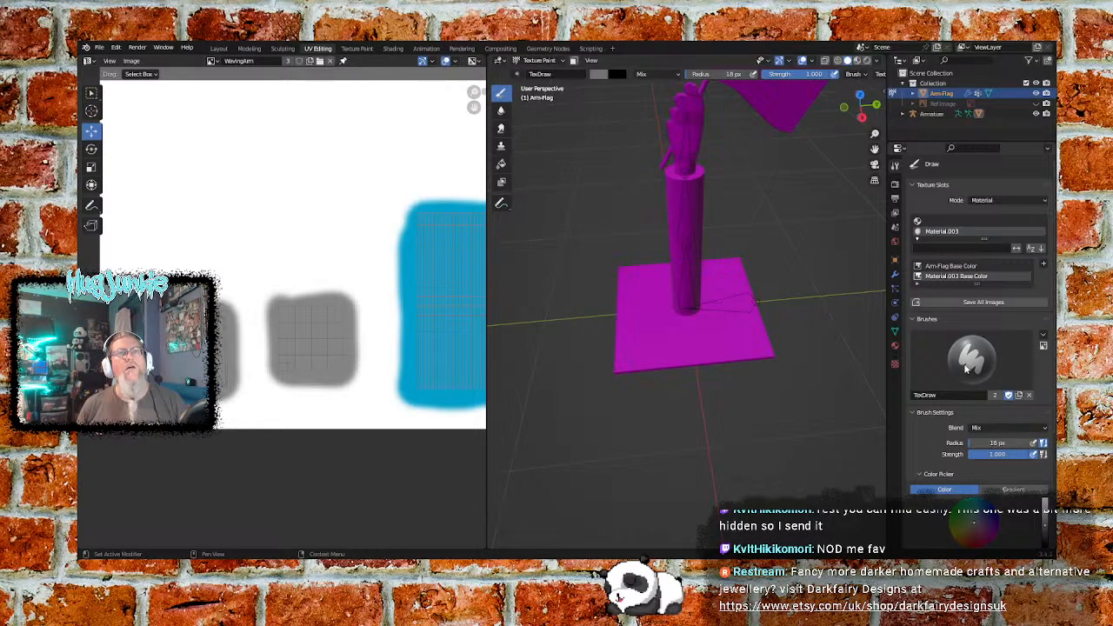
- Make Arm-Flag Base Color the active paint slot and enlarge the texture slot list
{"action": "left_click", "coordinate": [951, 270]}
{"action": "right_click", "coordinate": [951, 269]}
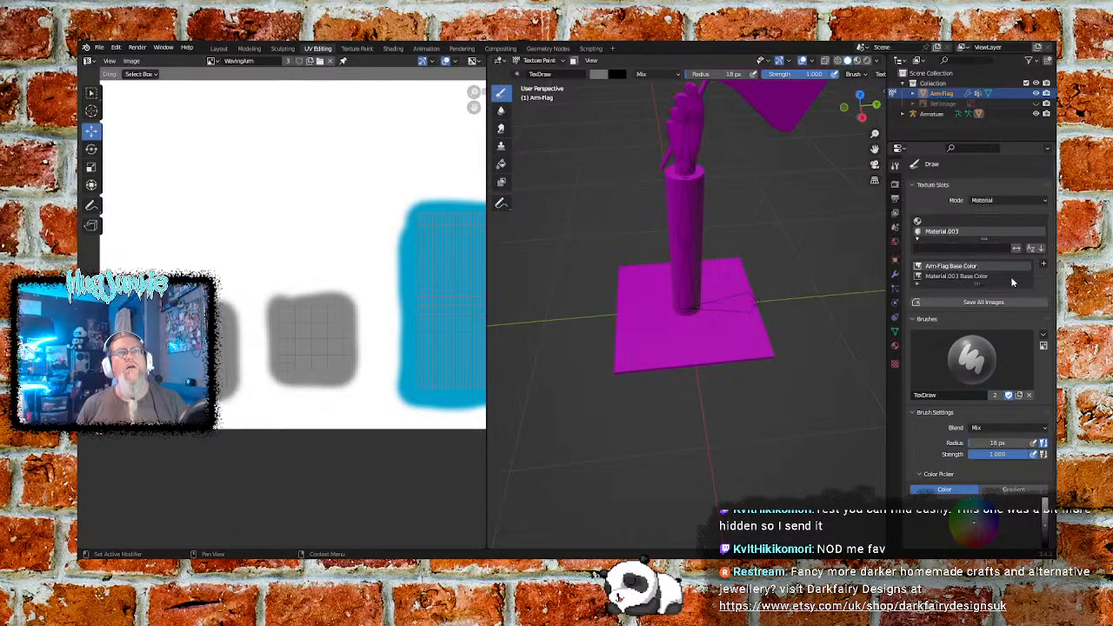
{"action": "mouse_move", "coordinate": [977, 283]}
{"action": "left_mouse_down"}
{"action": "mouse_move", "coordinate": [978, 303]}
{"action": "mouse_move", "coordinate": [978, 292]}
{"action": "left_mouse_up"}
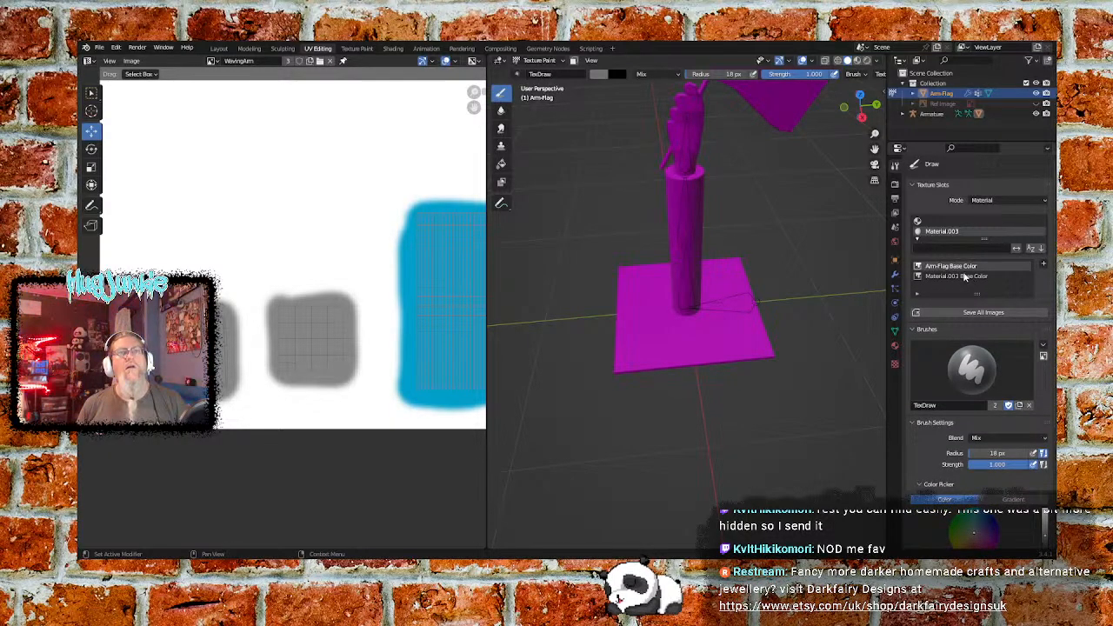
{"action": "left_click", "coordinate": [962, 277]}
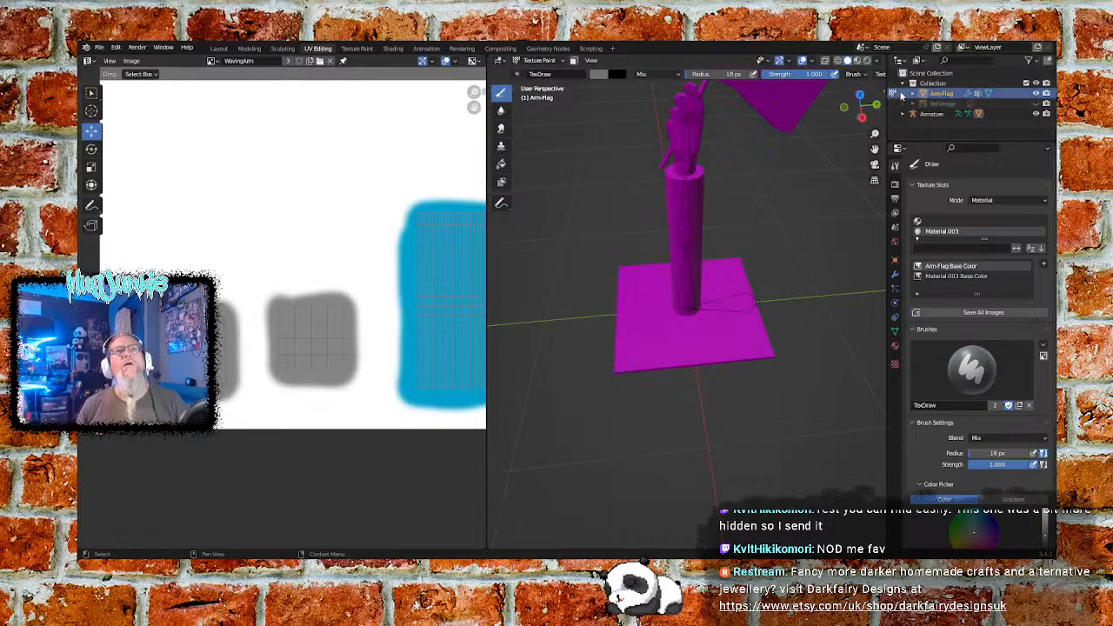
- Check the available editor types and outliner display modes, and expand the Armature to examine its contents
{"action": "left_click", "coordinate": [906, 63]}
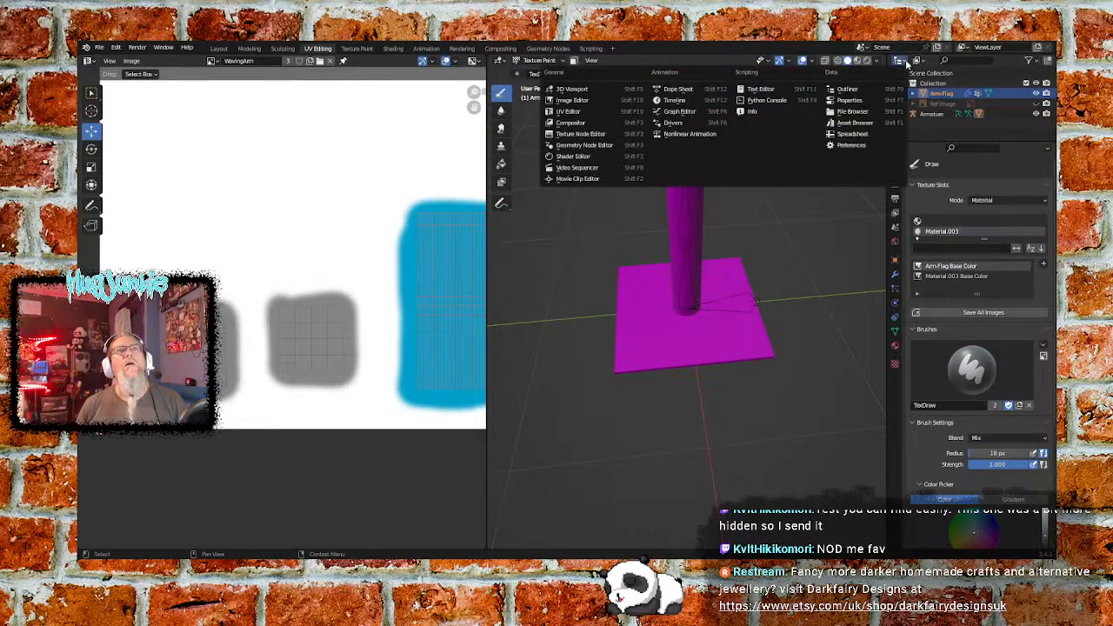
{"action": "left_click", "coordinate": [918, 61]}
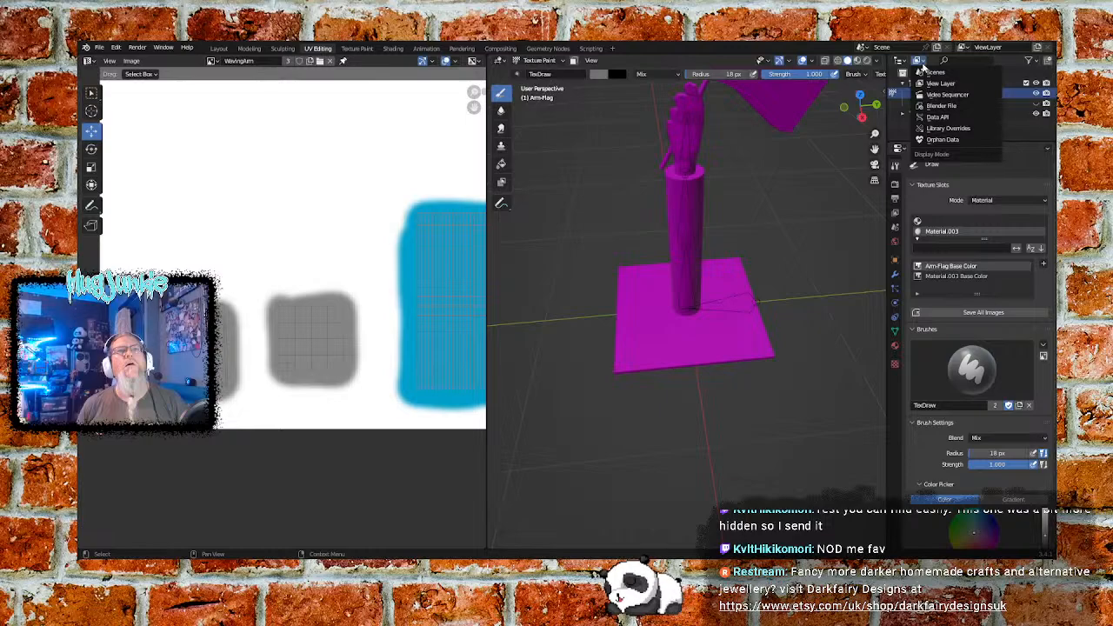
{"action": "left_click", "coordinate": [922, 65]}
{"action": "left_click", "coordinate": [901, 116]}
{"action": "scroll", "coordinate": [901, 116], "scroll_direction": "down", "scroll_amount": 1}
{"action": "scroll", "coordinate": [903, 117], "scroll_direction": "up", "scroll_amount": 1}
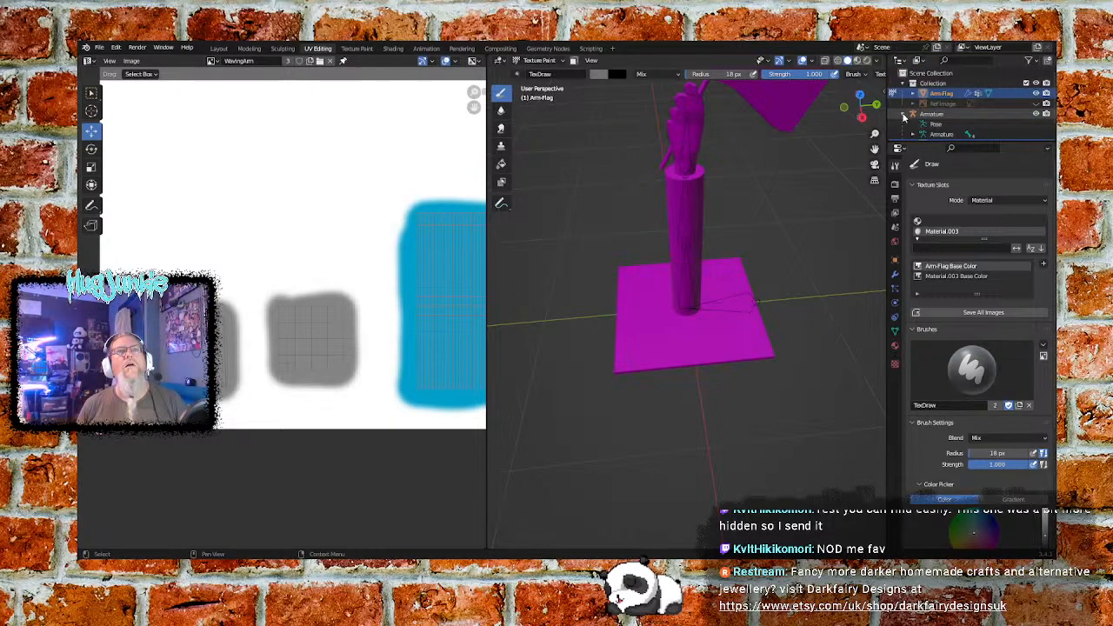
- Collapse the Armature's hierarchy and delete the hidden reference image object from the scene collection
{"action": "left_click", "coordinate": [905, 115]}
{"action": "left_click", "coordinate": [914, 104]}
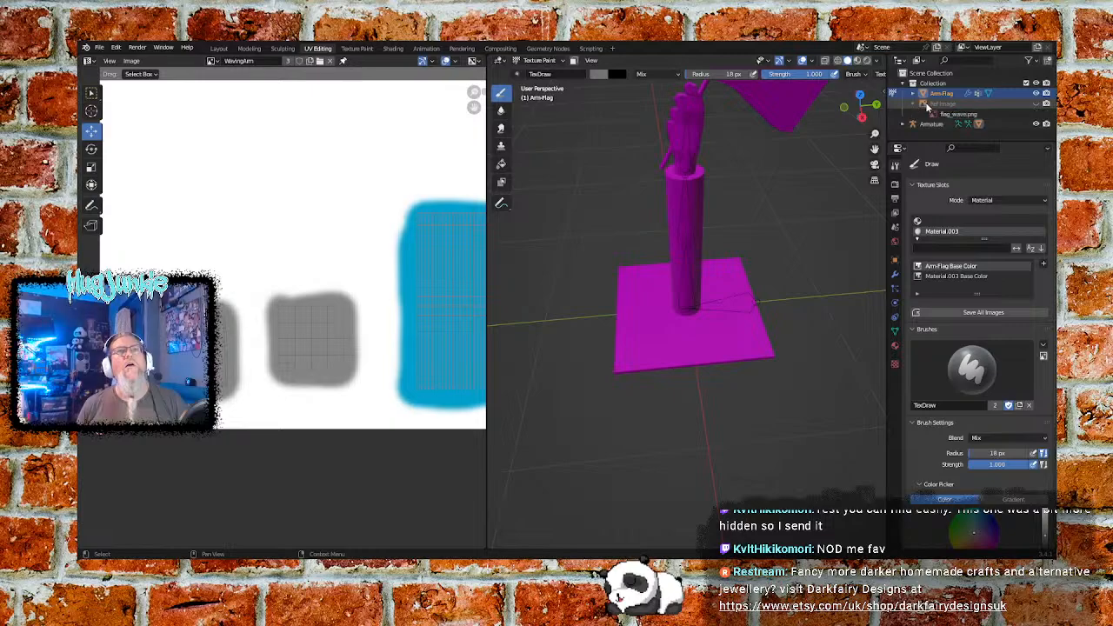
{"action": "right_click", "coordinate": [939, 104]}
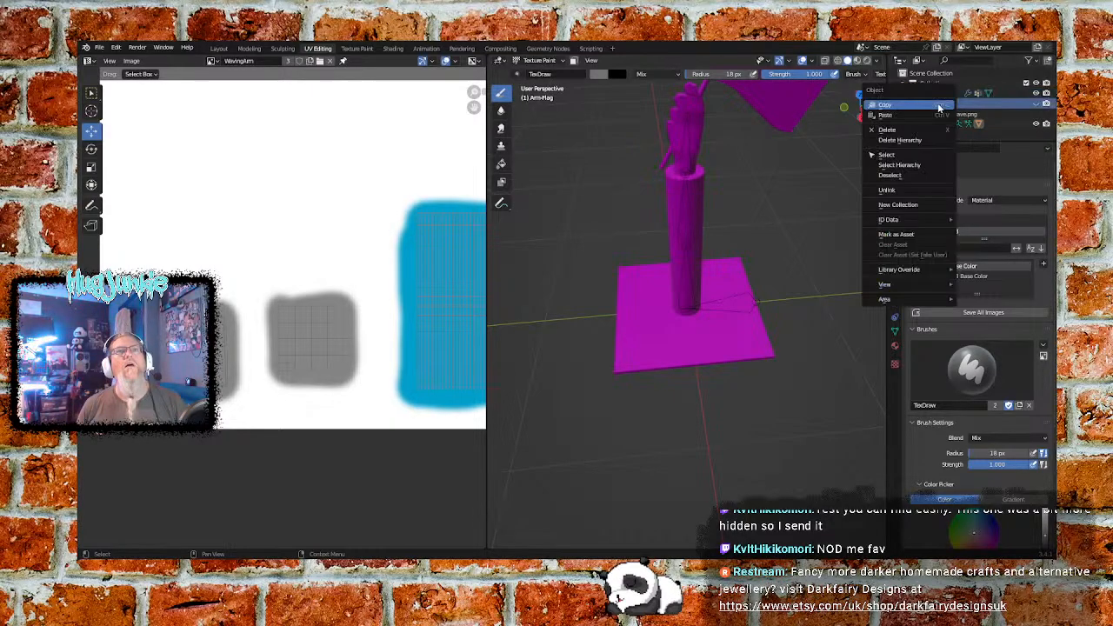
{"action": "left_click", "coordinate": [912, 129]}
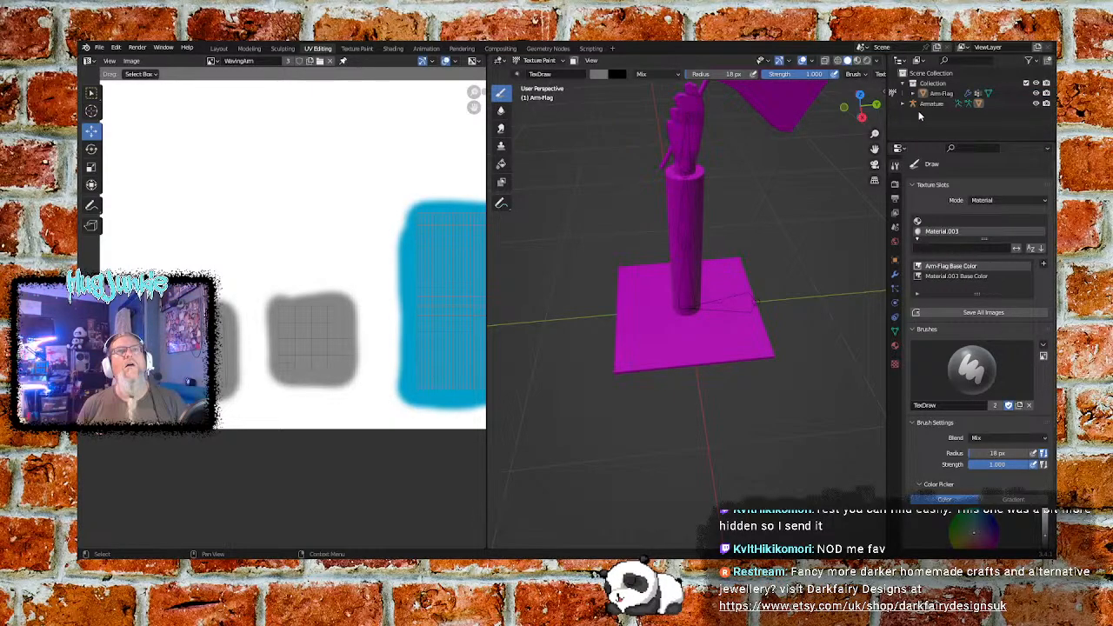
- Check the Arm-Flag object's vertex groups and modifiers, and remove Material.003 from its Cube mesh data
{"action": "left_click", "coordinate": [913, 94]}
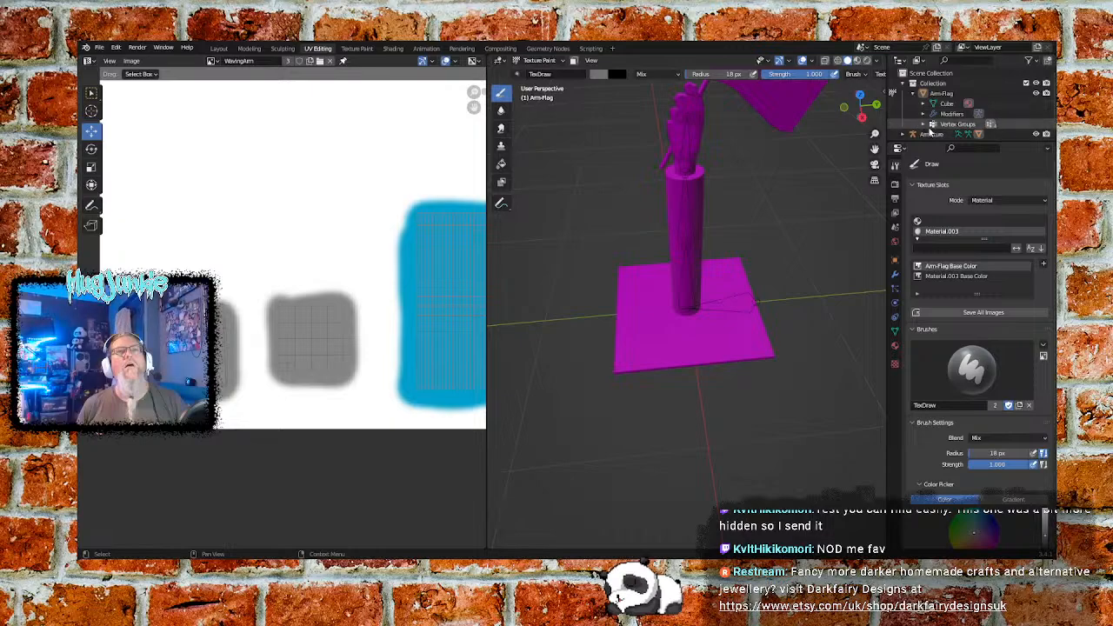
{"action": "left_click", "coordinate": [923, 124]}
{"action": "scroll", "coordinate": [939, 126], "scroll_direction": "down", "scroll_amount": 1}
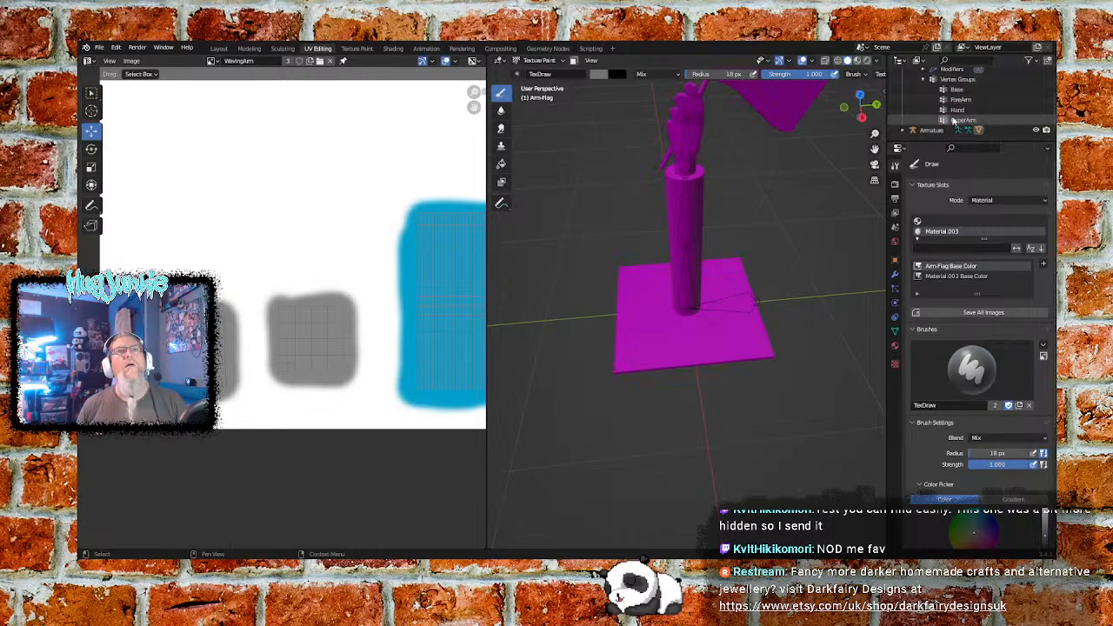
{"action": "left_click", "coordinate": [923, 120]}
{"action": "left_click", "coordinate": [924, 109]}
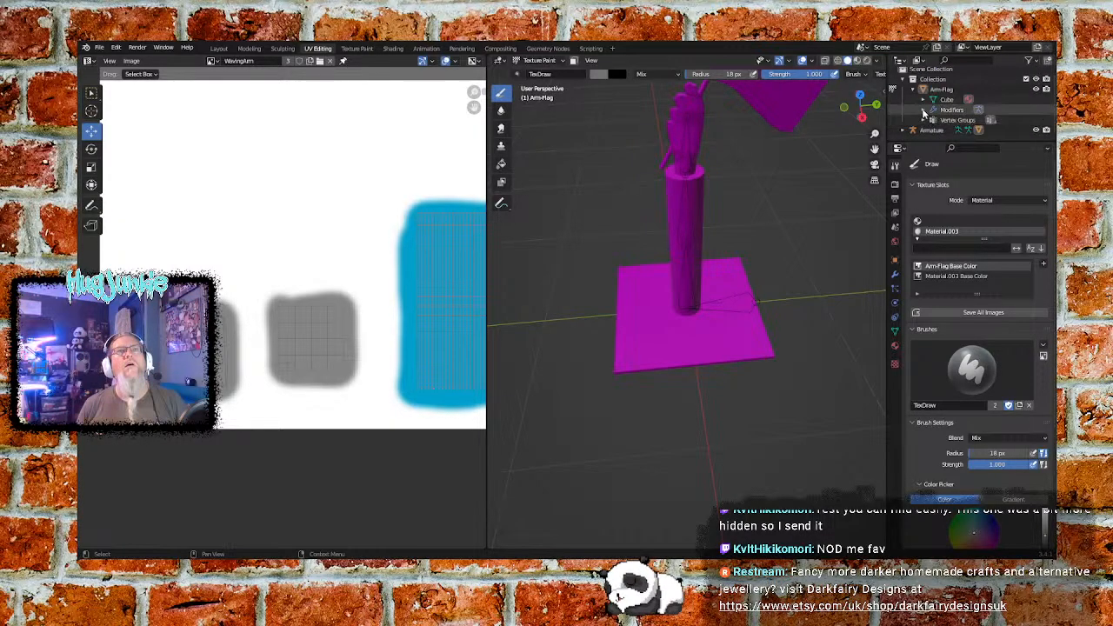
{"action": "left_click", "coordinate": [923, 109]}
{"action": "left_click", "coordinate": [923, 100]}
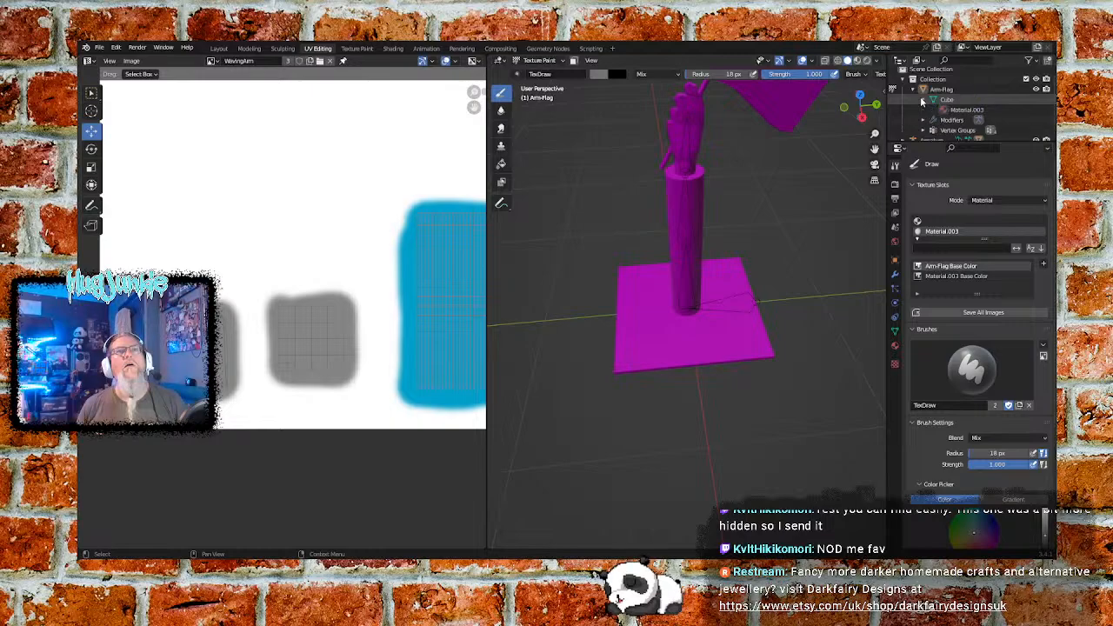
{"action": "left_click", "coordinate": [956, 111]}
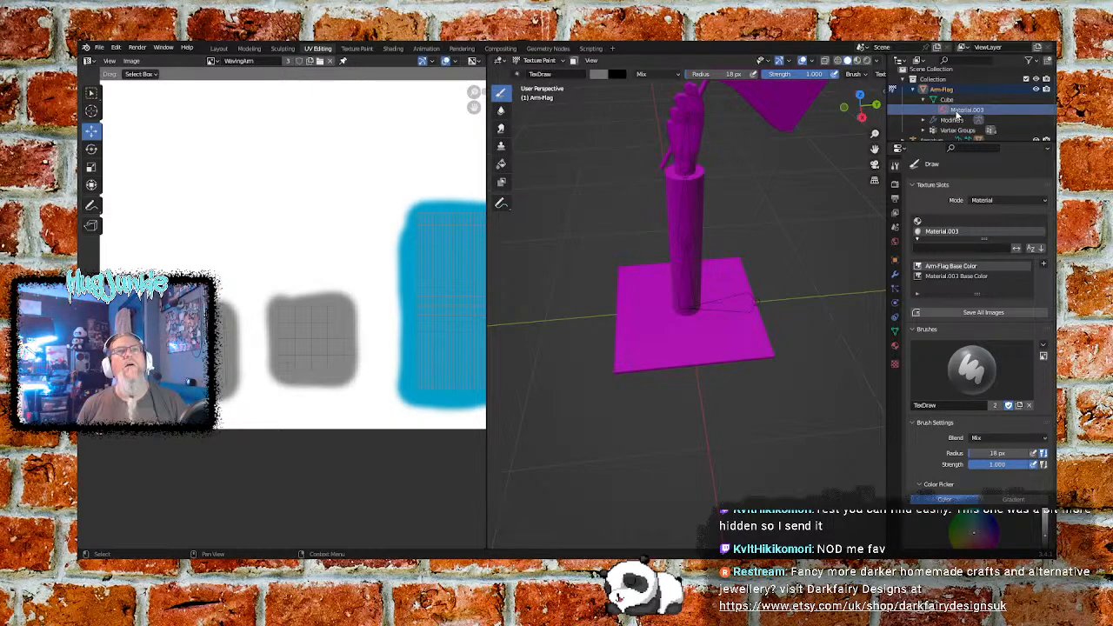
{"action": "right_click", "coordinate": [957, 114]}
{"action": "left_click", "coordinate": [928, 130]}
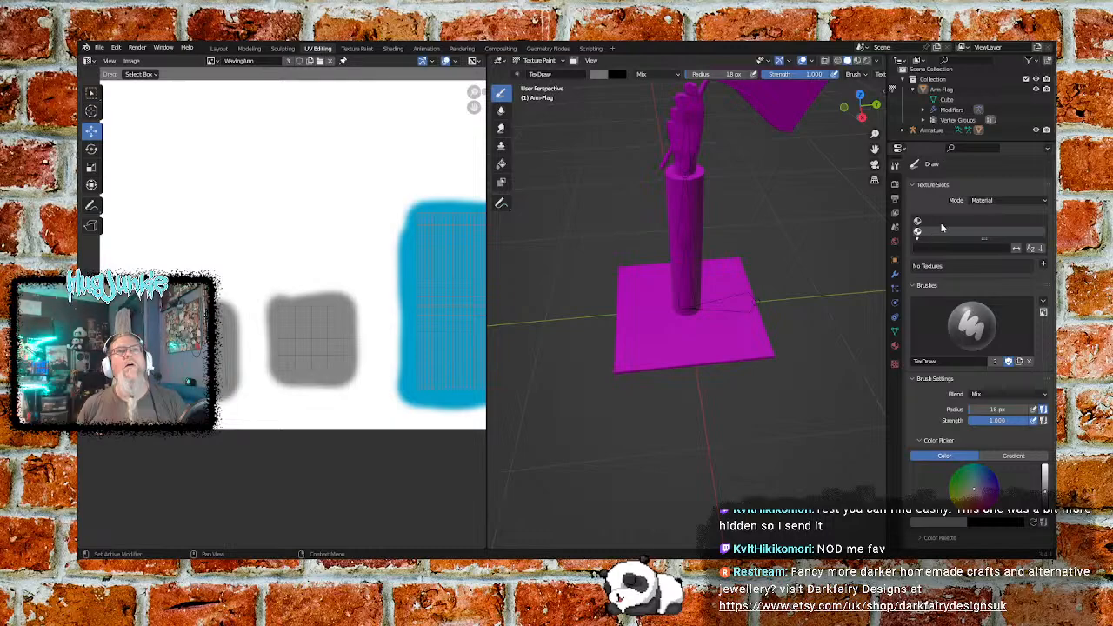
- Rename the Arm-Flag object's Cube mesh data as Arm and collapse the object's hierarchy
{"action": "scroll", "coordinate": [955, 103], "scroll_direction": "up", "scroll_amount": 1}
{"action": "double_click", "coordinate": [955, 103]}
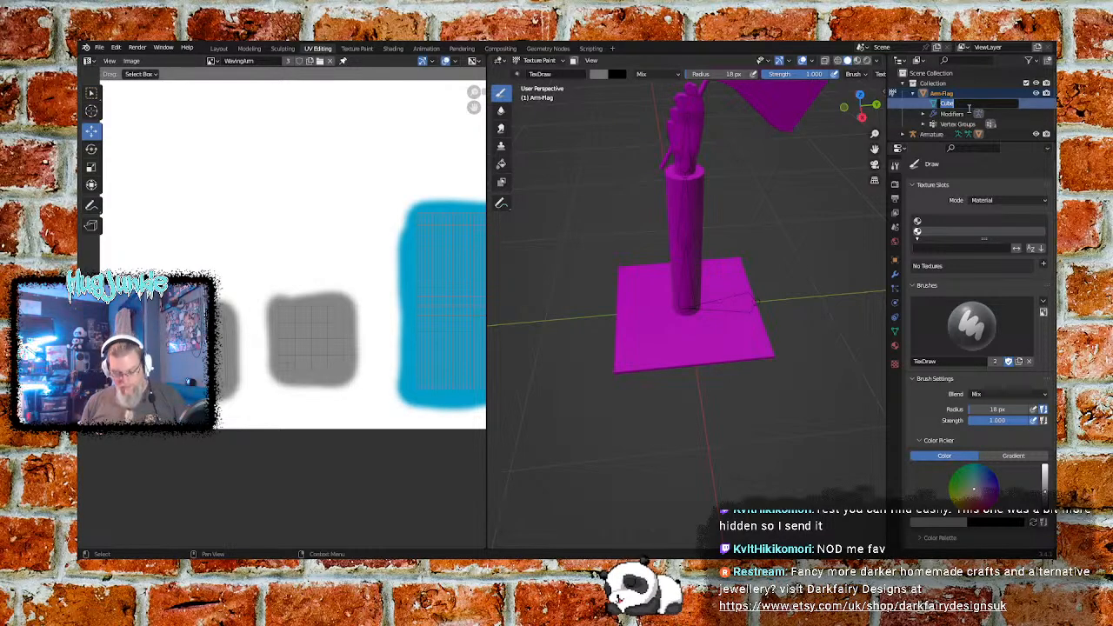
{"action": "type", "text": "Arm"}
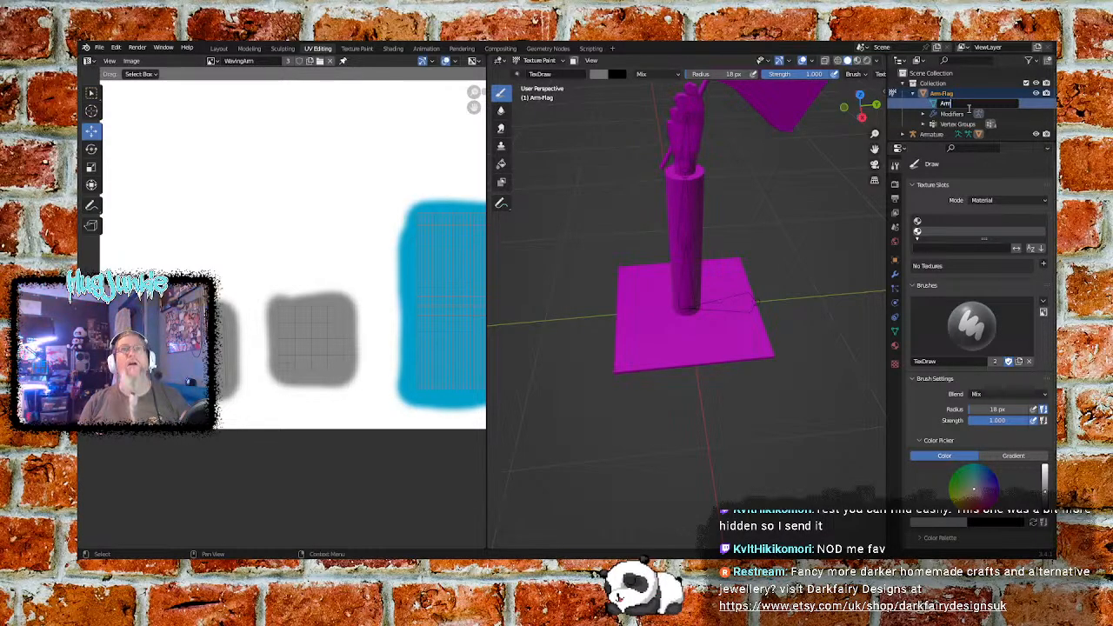
{"action": "key", "text": "Return"}
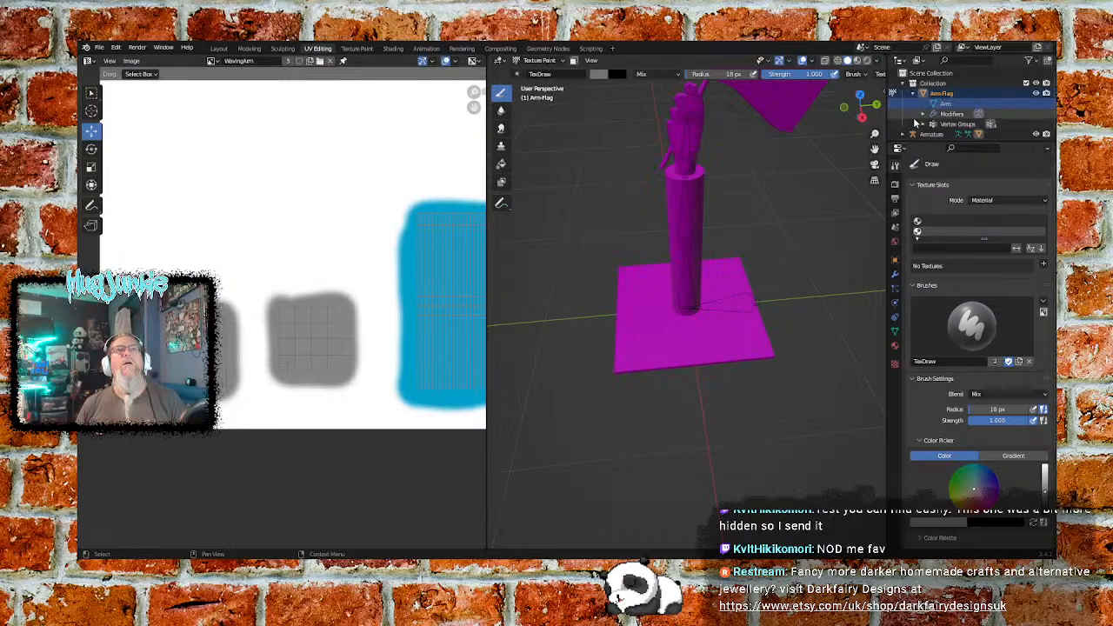
{"action": "left_click", "coordinate": [924, 93]}
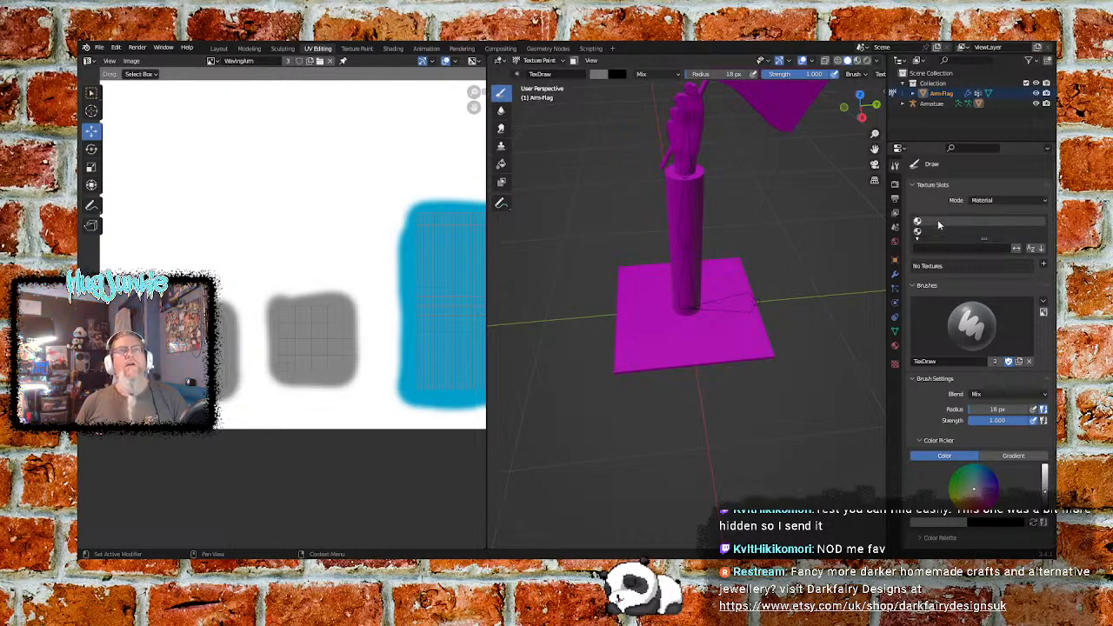
- Check the texture slot mode options and keep the mode set to Material
{"action": "left_click", "coordinate": [1040, 200]}
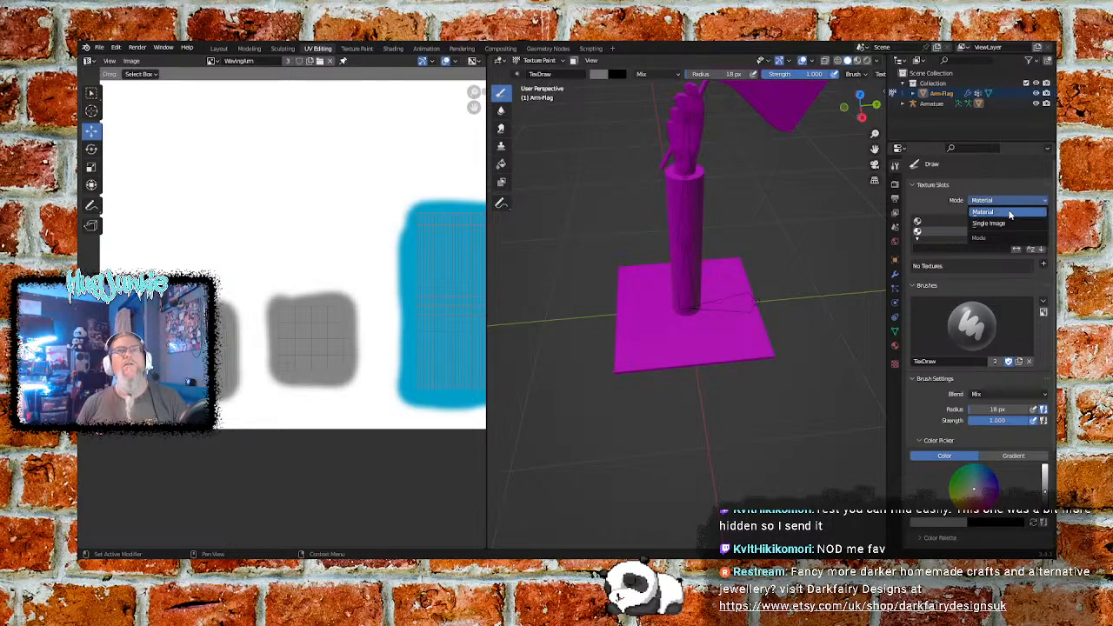
{"action": "left_click", "coordinate": [1007, 210]}
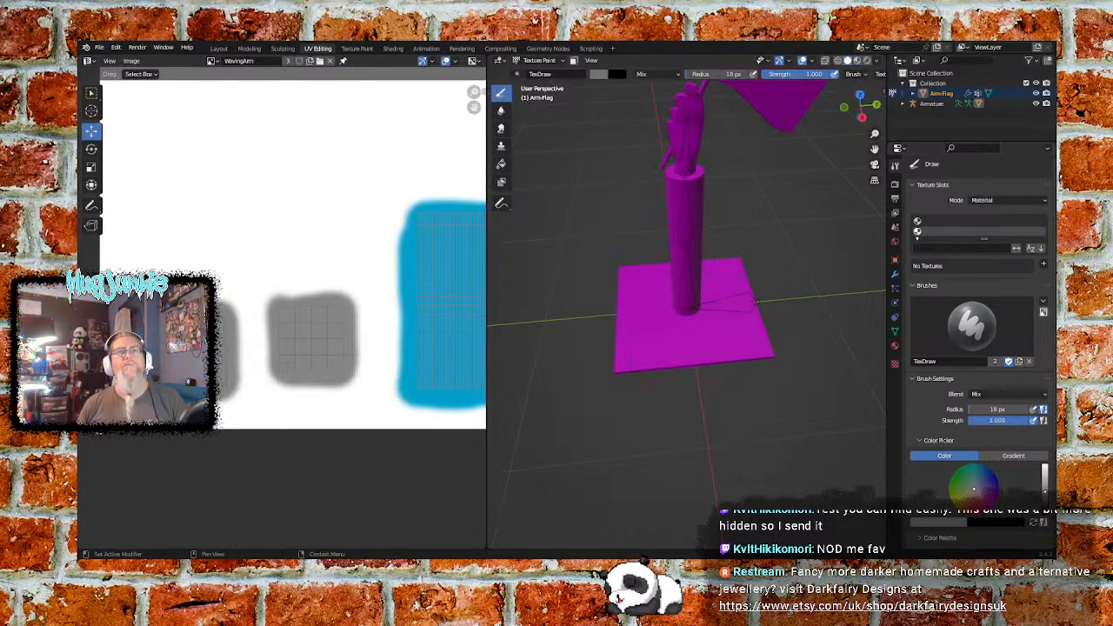